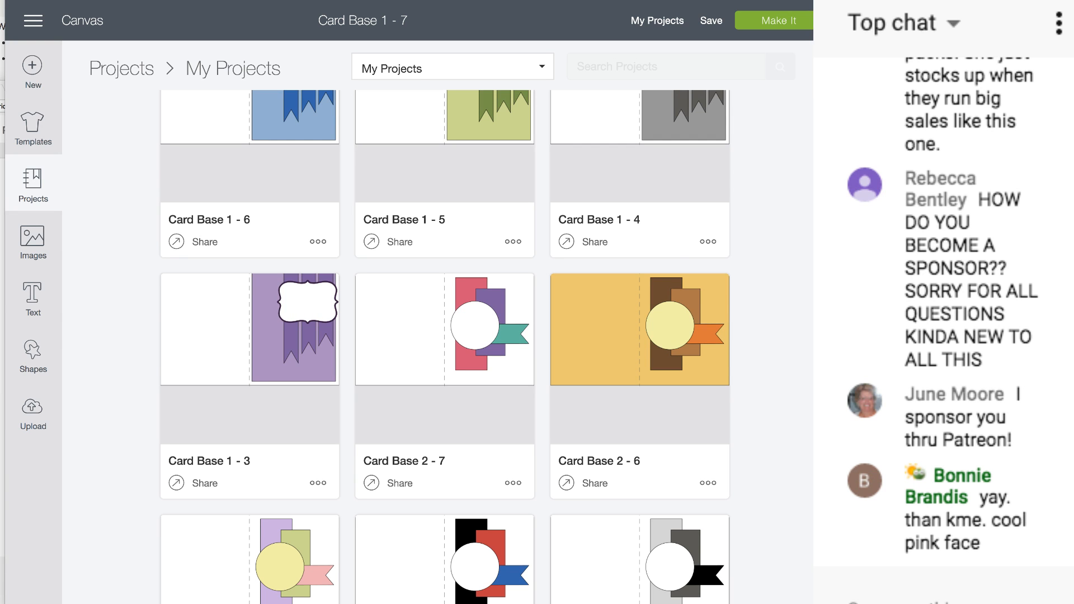
- Browse the saved card projects and examine the Card Base 1, 3 and 5 layouts
{"action": "scroll", "coordinate": [207, 320], "scroll_direction": "up", "scroll_amount": 10}
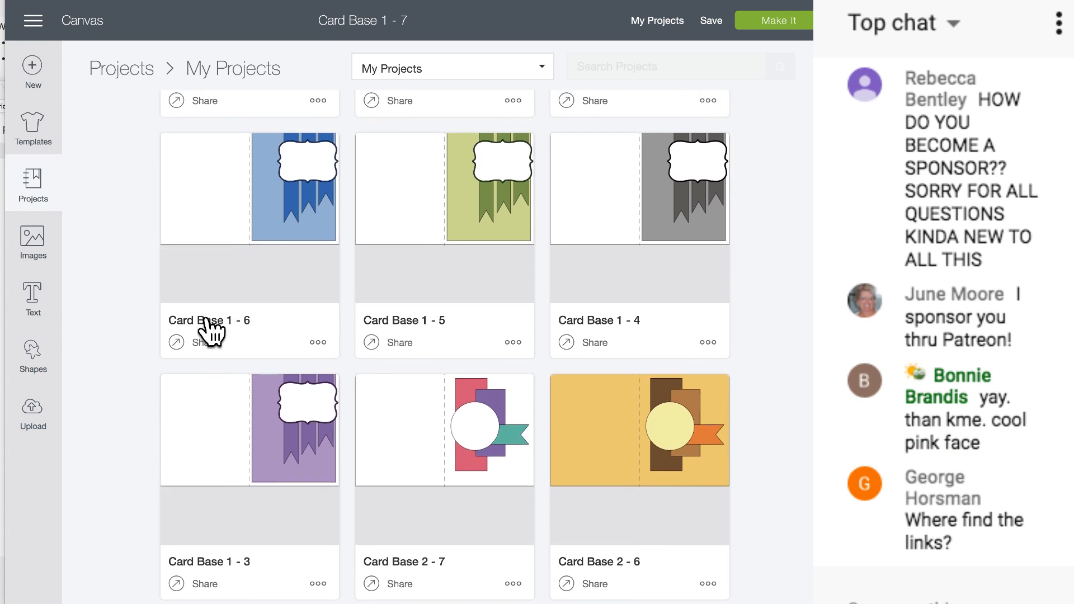
{"action": "scroll", "coordinate": [210, 330], "scroll_direction": "up", "scroll_amount": 10}
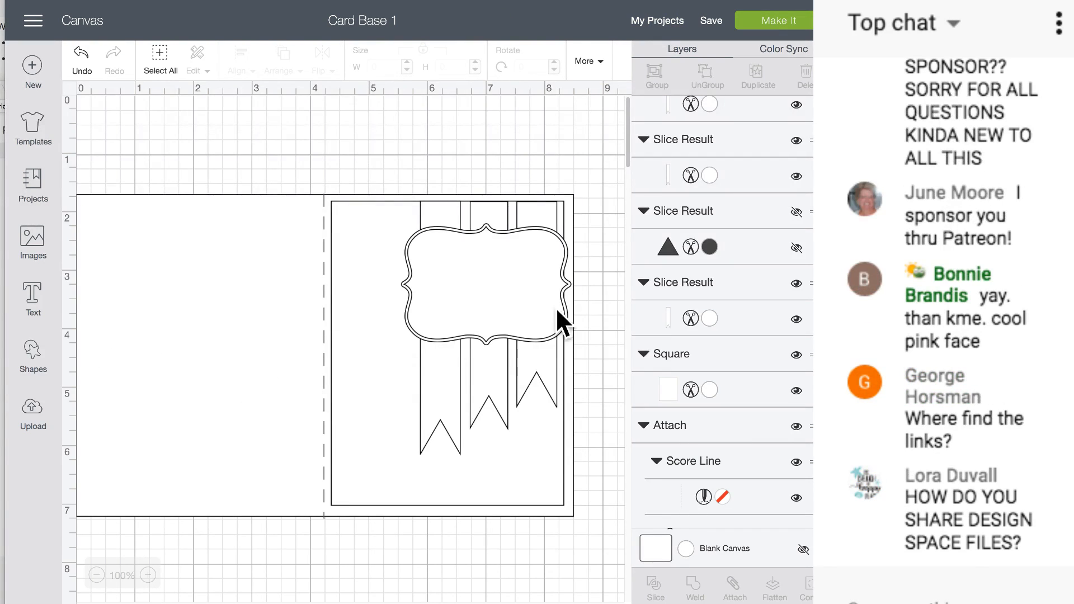
{"action": "left_click", "coordinate": [622, 0]}
{"action": "left_click", "coordinate": [506, 0]}
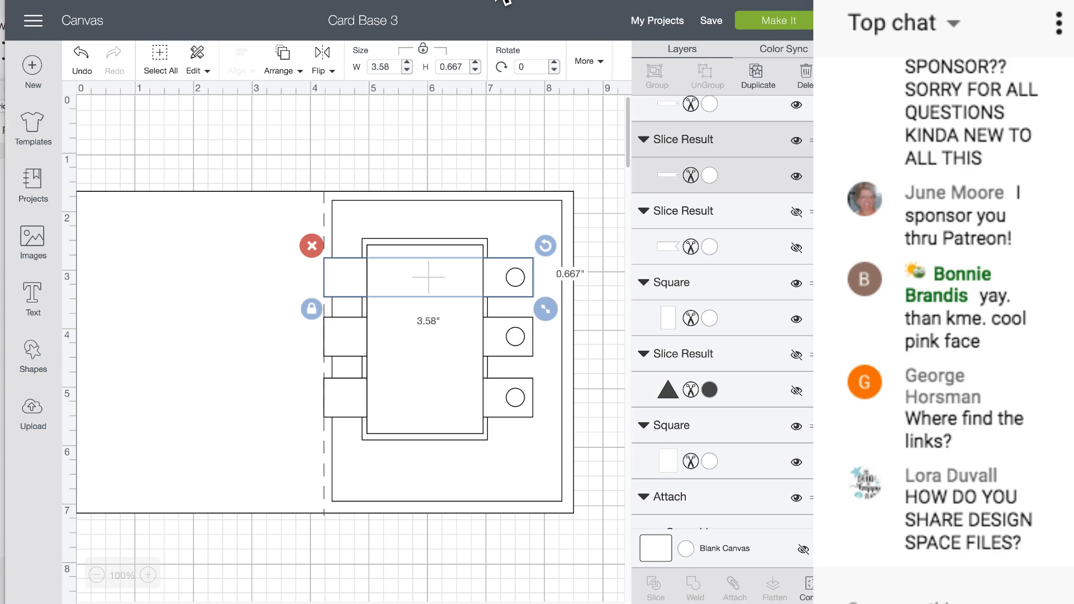
{"action": "left_click", "coordinate": [390, 0]}
{"action": "left_click", "coordinate": [278, 0]}
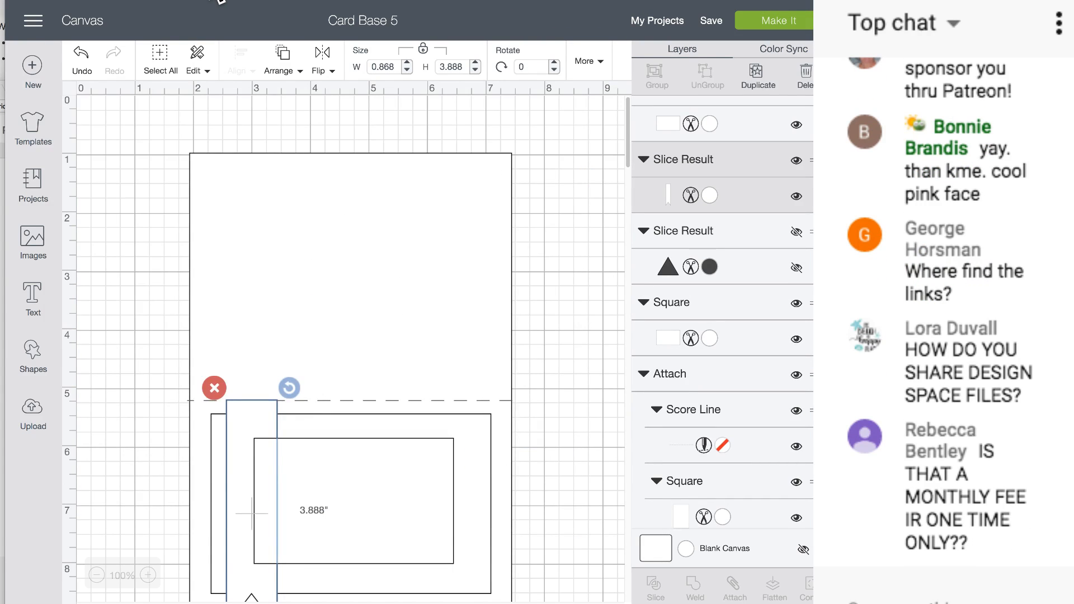
{"action": "scroll", "coordinate": [560, 265], "scroll_direction": "down", "scroll_amount": 5}
{"action": "scroll", "coordinate": [560, 265], "scroll_direction": "up", "scroll_amount": 2}
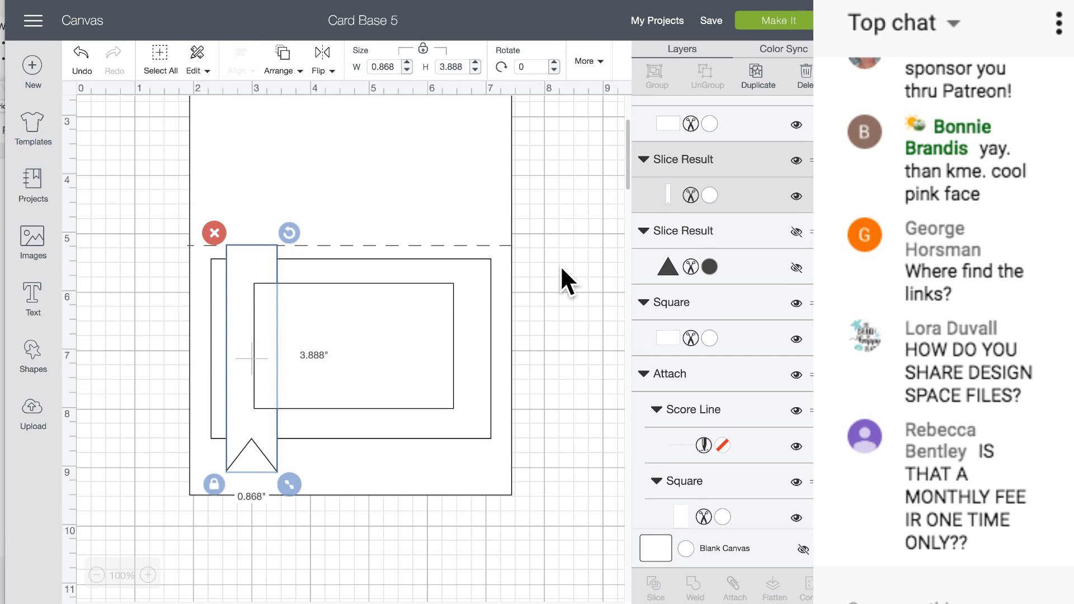
{"action": "left_click", "coordinate": [559, 265]}
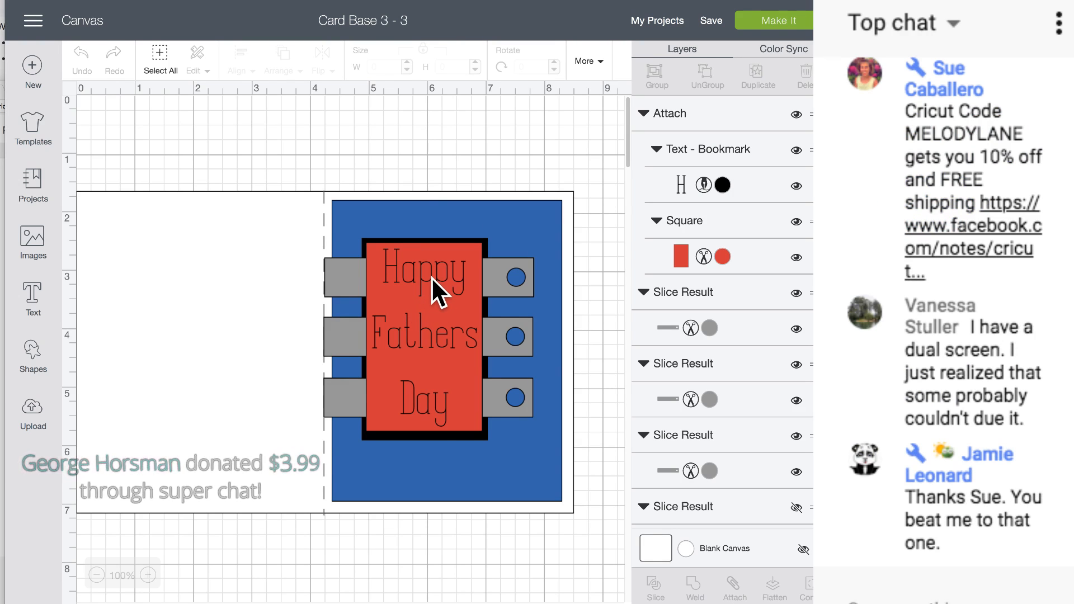
- Move the red "Happy Fathers Day" panel away from the card front, detach its text from the rectangle, and shift the text down
{"action": "left_click_drag", "start_coordinate": [431, 287], "coordinate": [253, 213]}
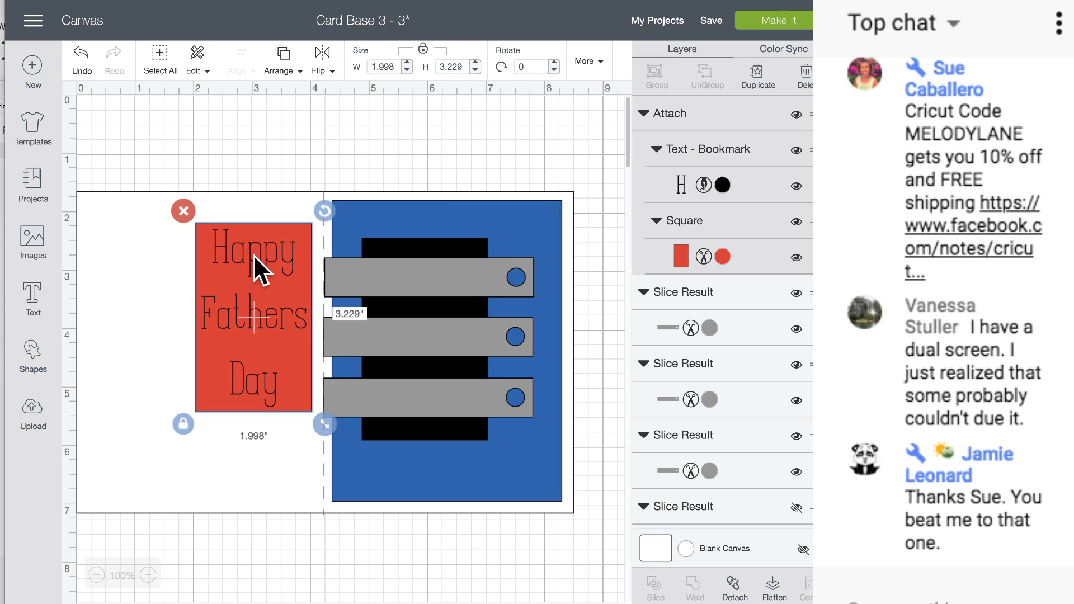
{"action": "left_click_drag", "start_coordinate": [239, 227], "coordinate": [326, 171]}
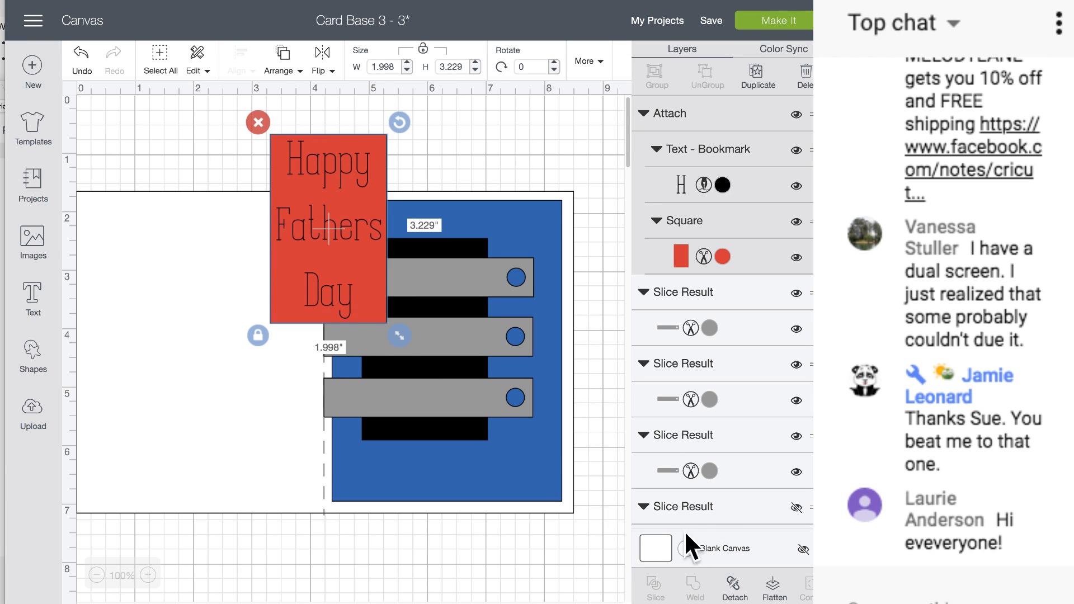
{"action": "left_click", "coordinate": [731, 582]}
{"action": "left_click", "coordinate": [338, 178]}
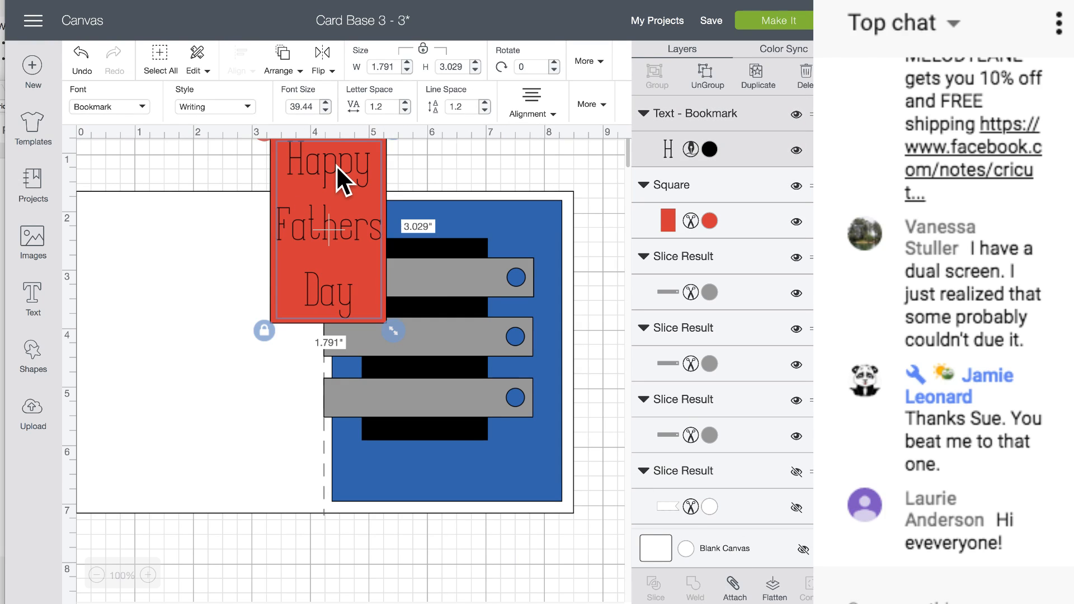
{"action": "left_click_drag", "start_coordinate": [337, 166], "coordinate": [334, 227]}
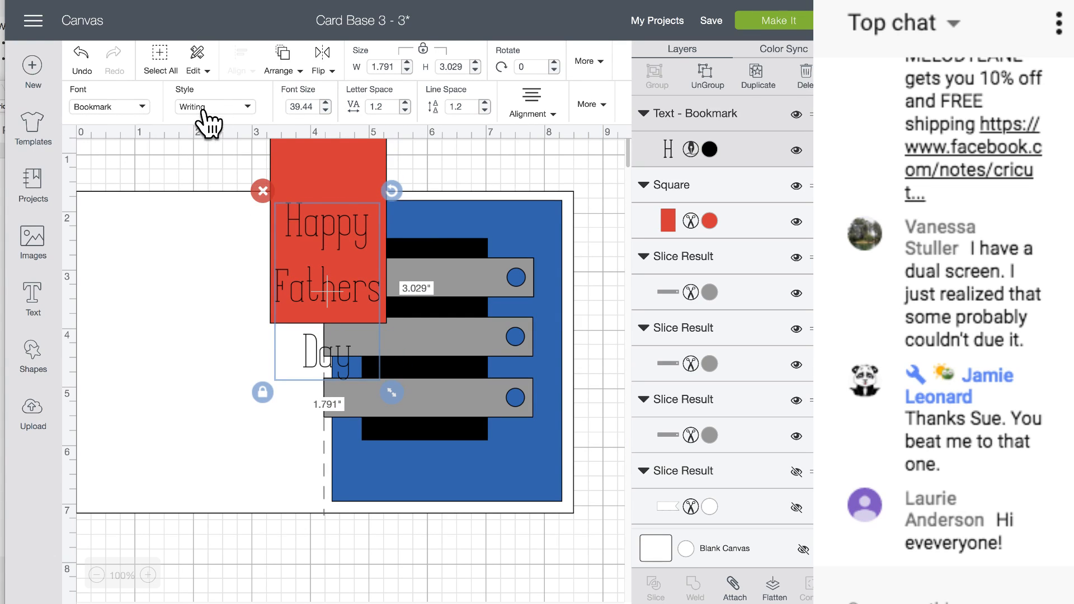
{"action": "left_click_drag", "start_coordinate": [325, 231], "coordinate": [331, 221]}
- Replace "Fathers" with "Mother's" in the greeting text and reposition the red rectangle behind it
{"action": "double_click", "coordinate": [332, 220]}
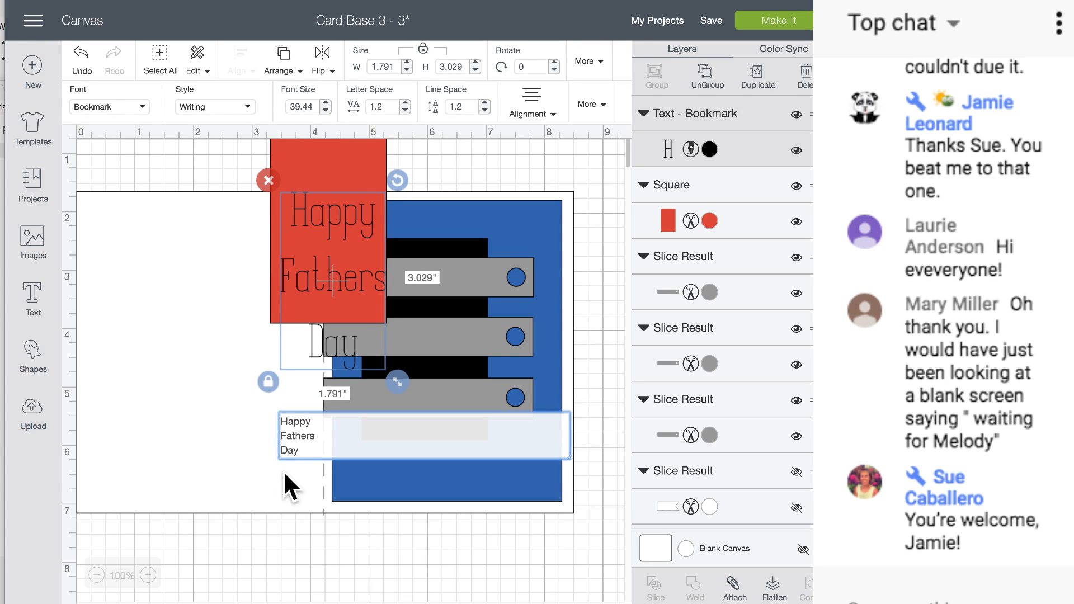
{"action": "double_click", "coordinate": [317, 435]}
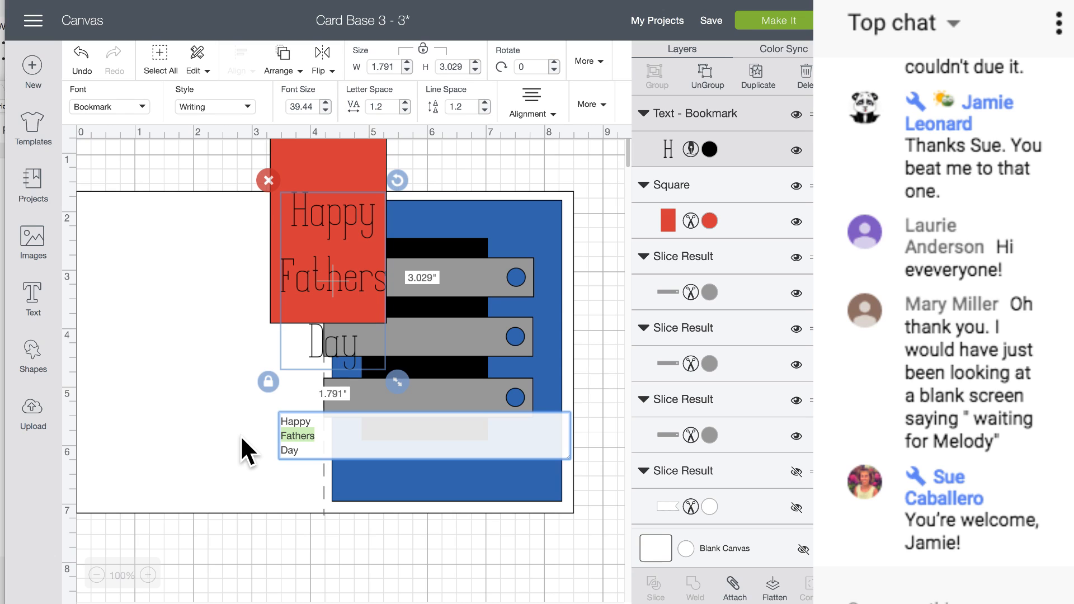
{"action": "type", "text": "Mother"}
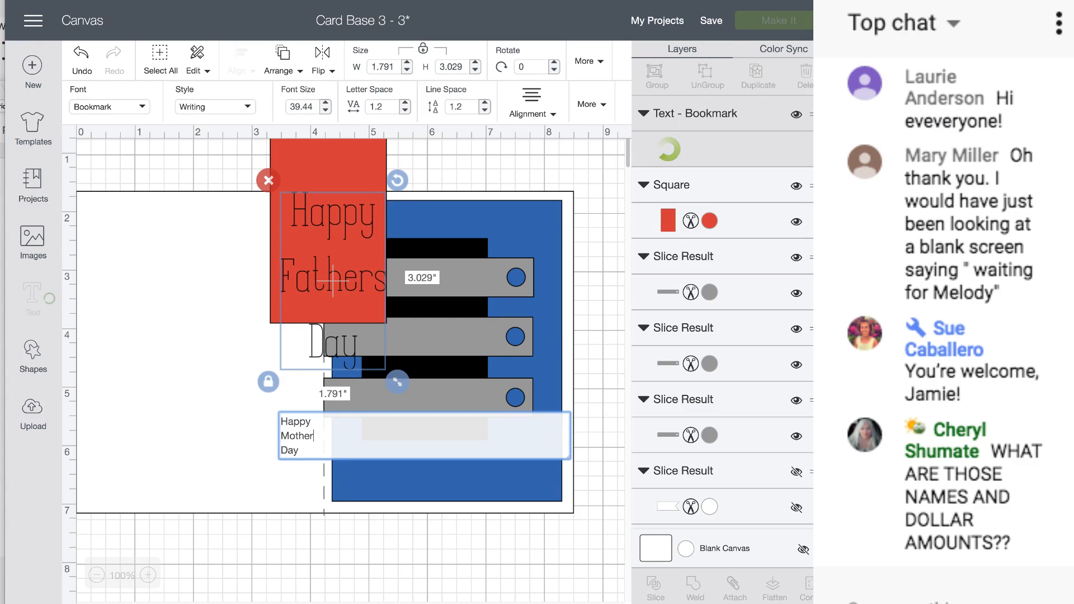
{"action": "type", "text": "'s"}
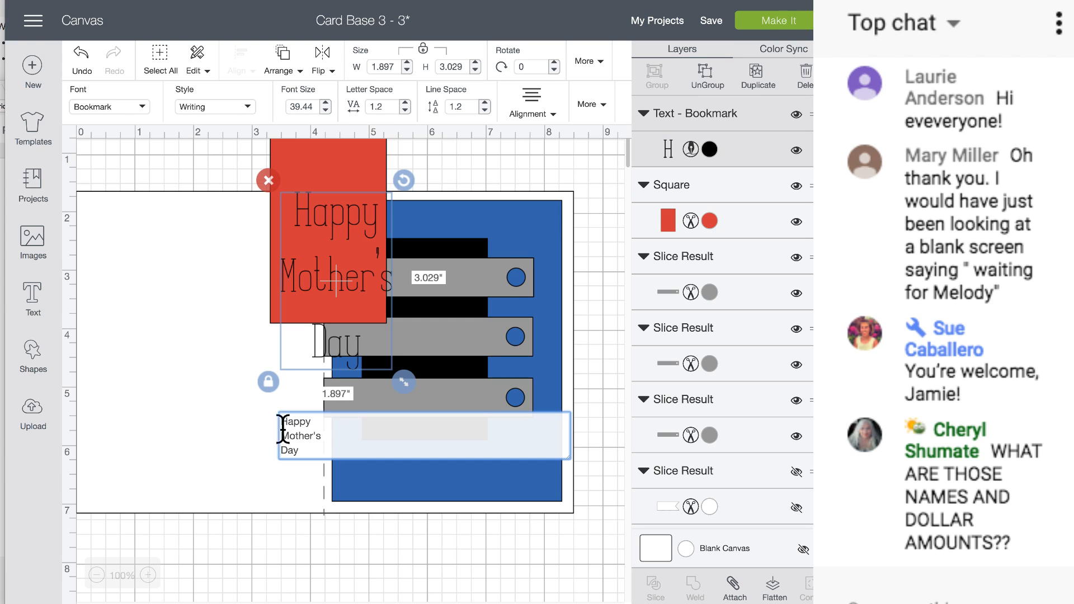
{"action": "left_click", "coordinate": [295, 393]}
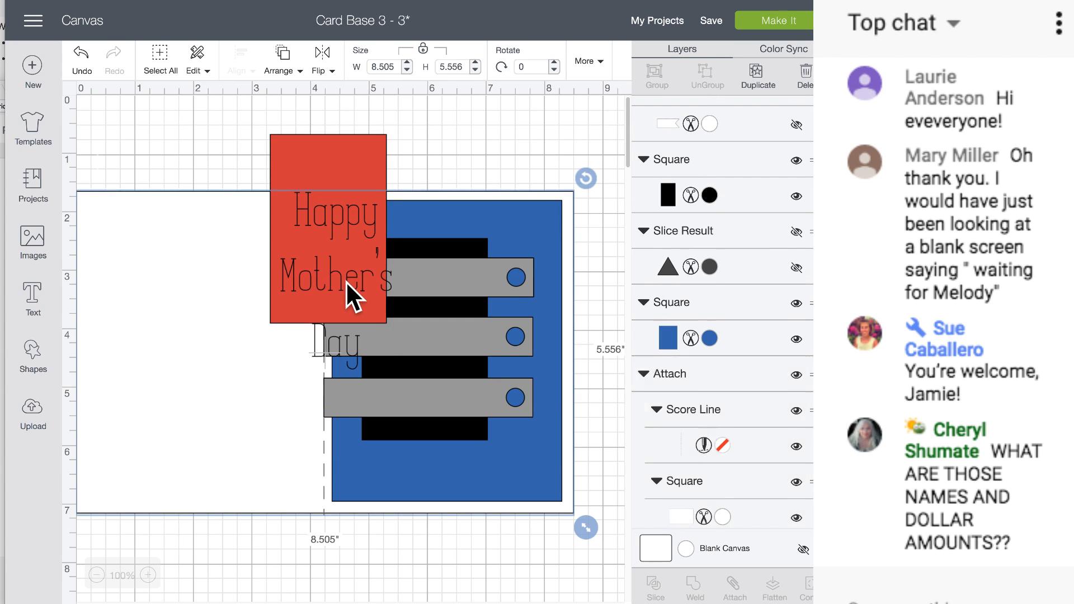
{"action": "left_click_drag", "start_coordinate": [346, 281], "coordinate": [352, 333]}
- Recolor the blue background square pink (#E54B75) and the red text rectangle teal (#35B99F)
{"action": "left_click", "coordinate": [522, 231]}
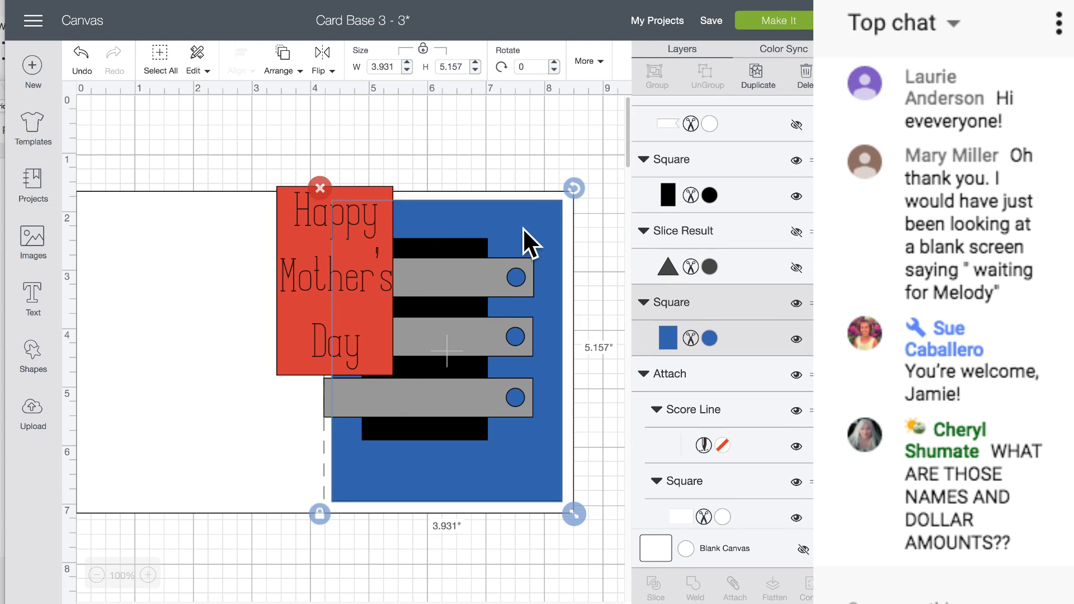
{"action": "left_click", "coordinate": [711, 336]}
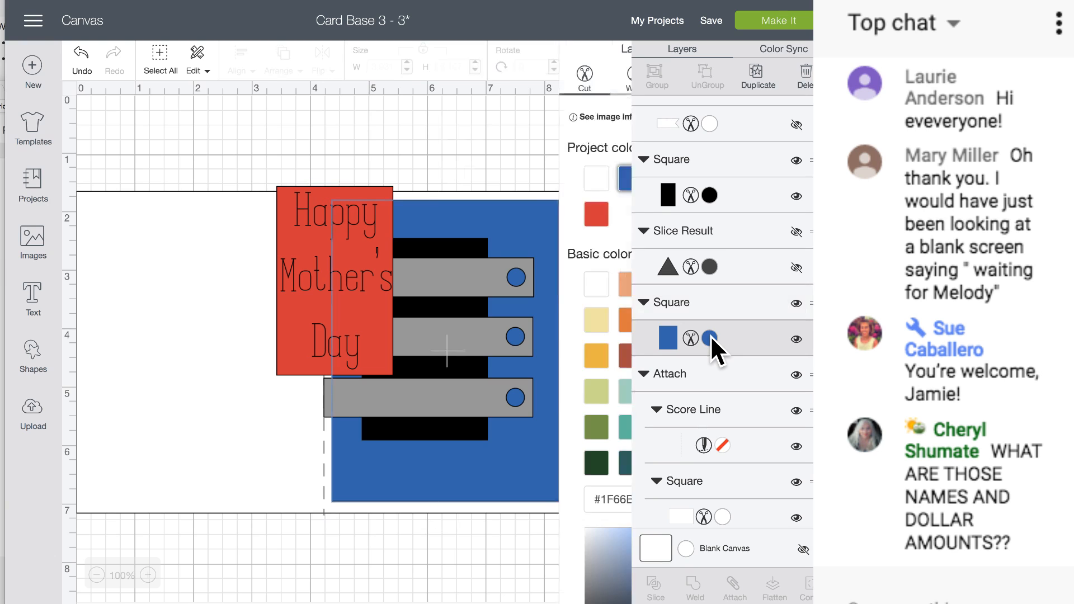
{"action": "left_click", "coordinate": [568, 325]}
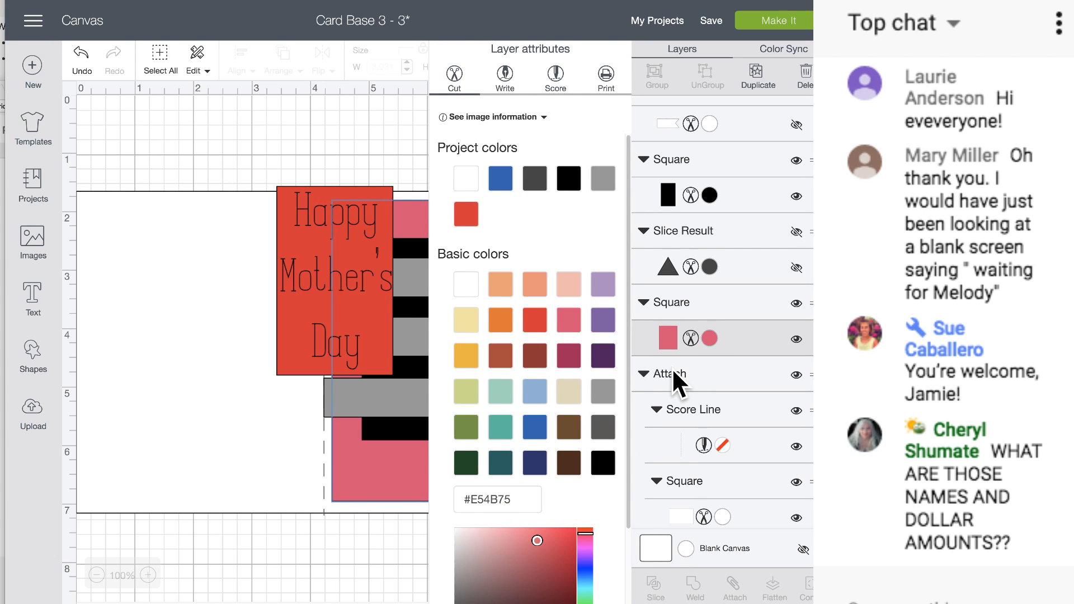
{"action": "scroll", "coordinate": [672, 367], "scroll_direction": "up", "scroll_amount": 6}
{"action": "left_click", "coordinate": [713, 213]}
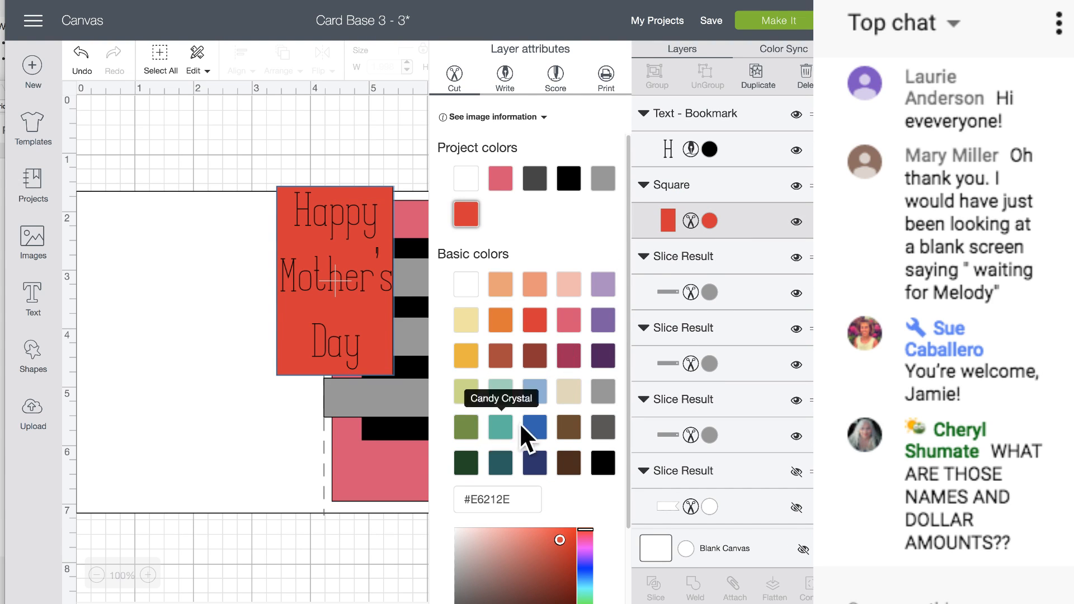
{"action": "left_click", "coordinate": [499, 428]}
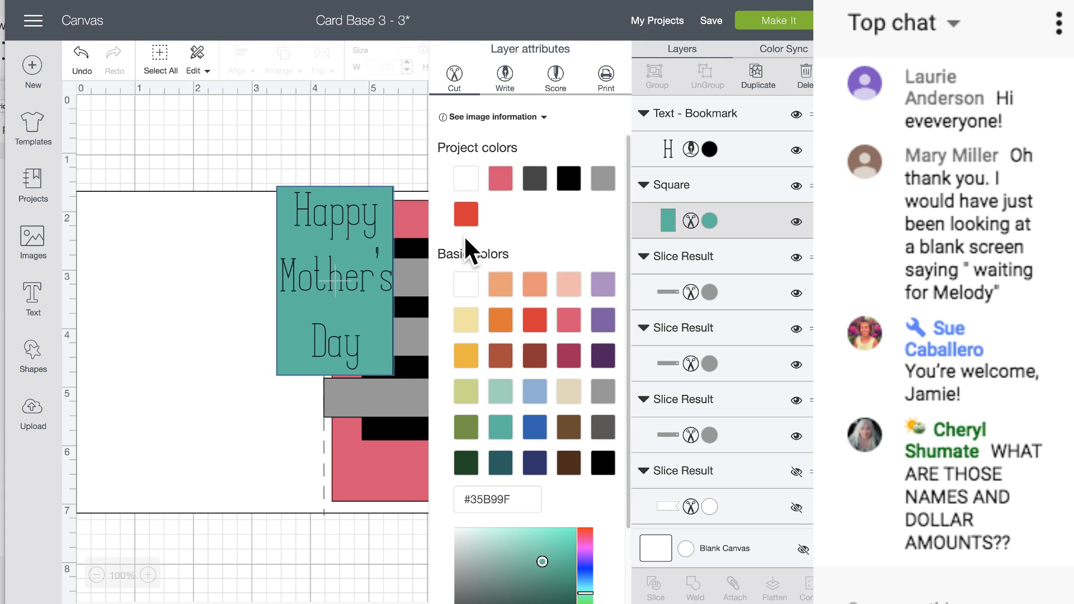
- Move the teal rectangle to the card's lower edge and place the "Happy Mother's Day" text on it
{"action": "left_click", "coordinate": [344, 231]}
{"action": "left_click_drag", "start_coordinate": [344, 231], "coordinate": [259, 460]}
{"action": "scroll", "coordinate": [259, 460], "scroll_direction": "down", "scroll_amount": 3}
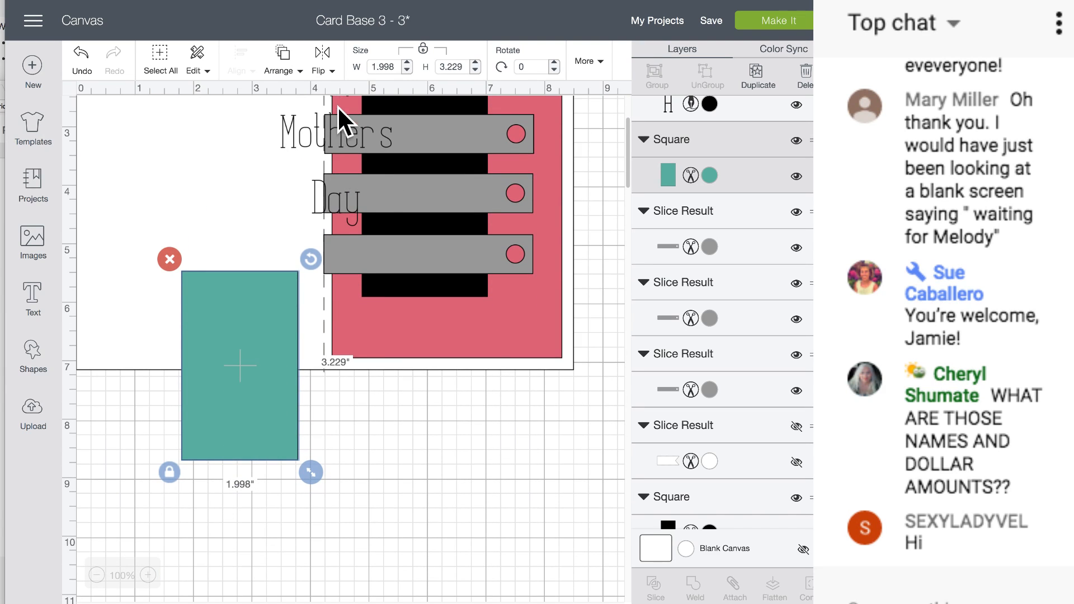
{"action": "left_click", "coordinate": [338, 106]}
{"action": "left_click_drag", "start_coordinate": [317, 166], "coordinate": [348, 124]}
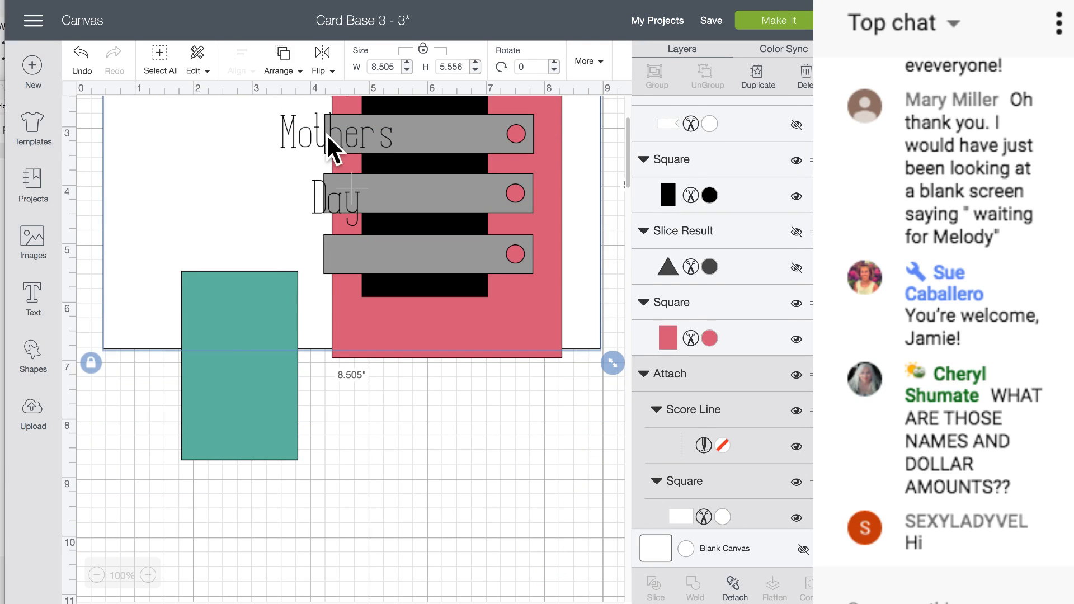
{"action": "left_click", "coordinate": [328, 134]}
{"action": "left_click", "coordinate": [299, 141]}
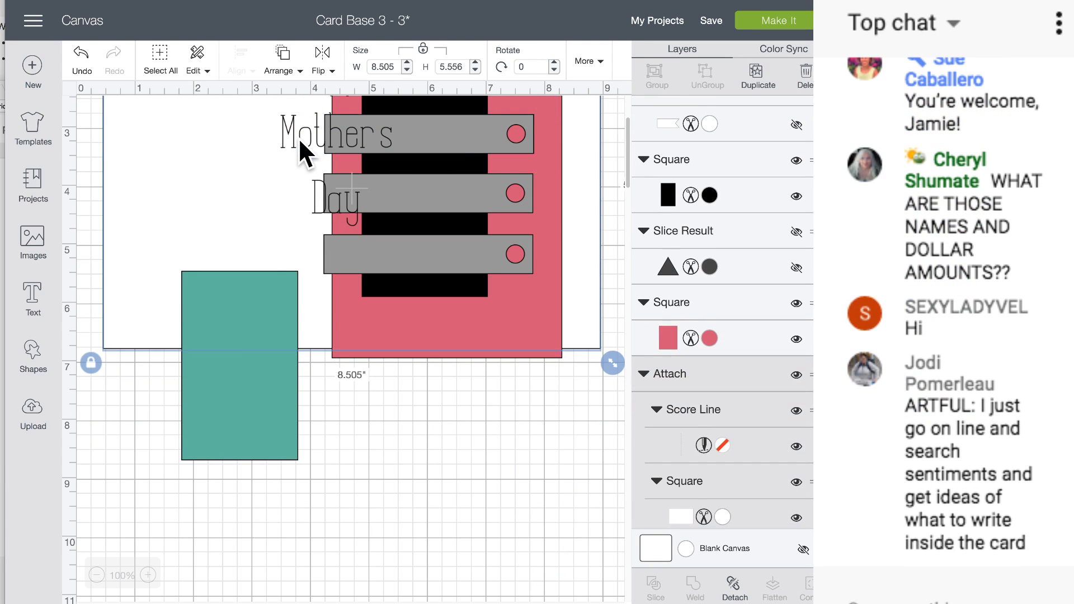
{"action": "left_click", "coordinate": [302, 142]}
{"action": "left_click_drag", "start_coordinate": [307, 140], "coordinate": [213, 367]}
- Center the greeting text and the teal rectangle on each other
{"action": "left_click_drag", "start_coordinate": [341, 413], "coordinate": [158, 493]}
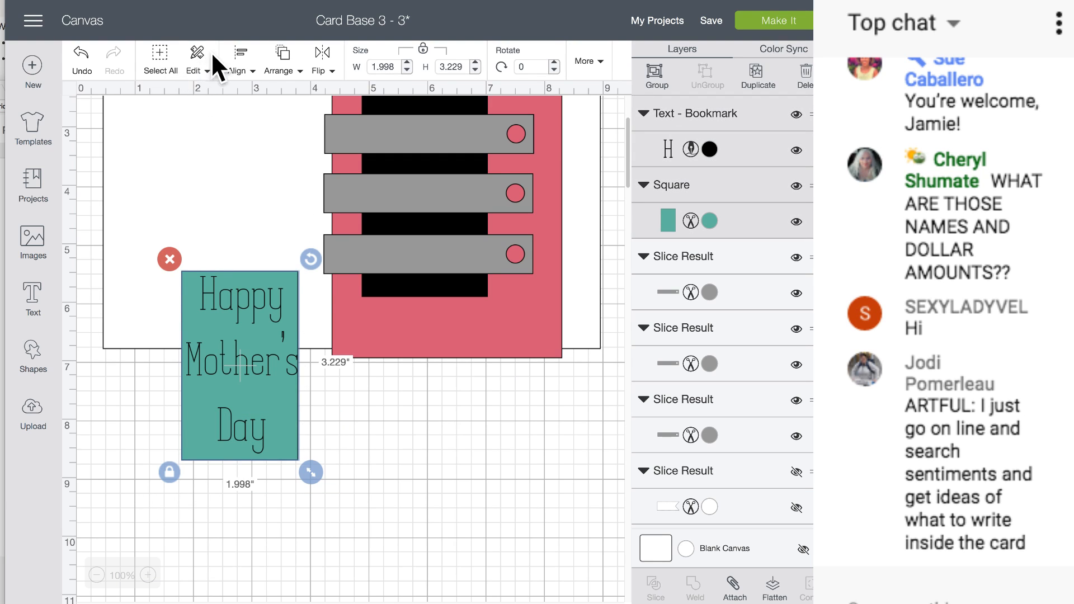
{"action": "left_click", "coordinate": [244, 52]}
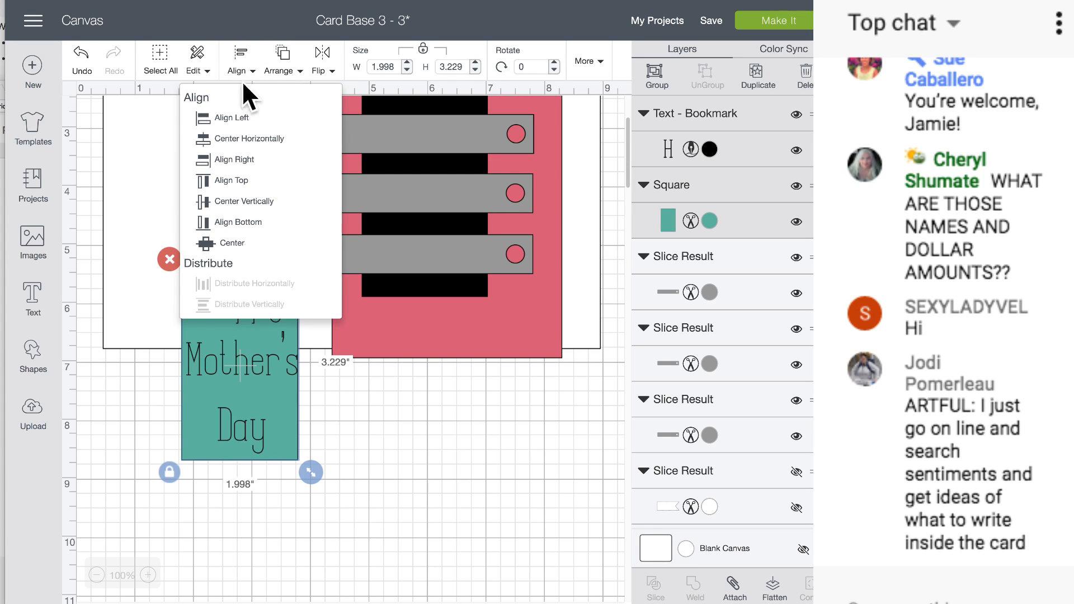
{"action": "left_click", "coordinate": [238, 243]}
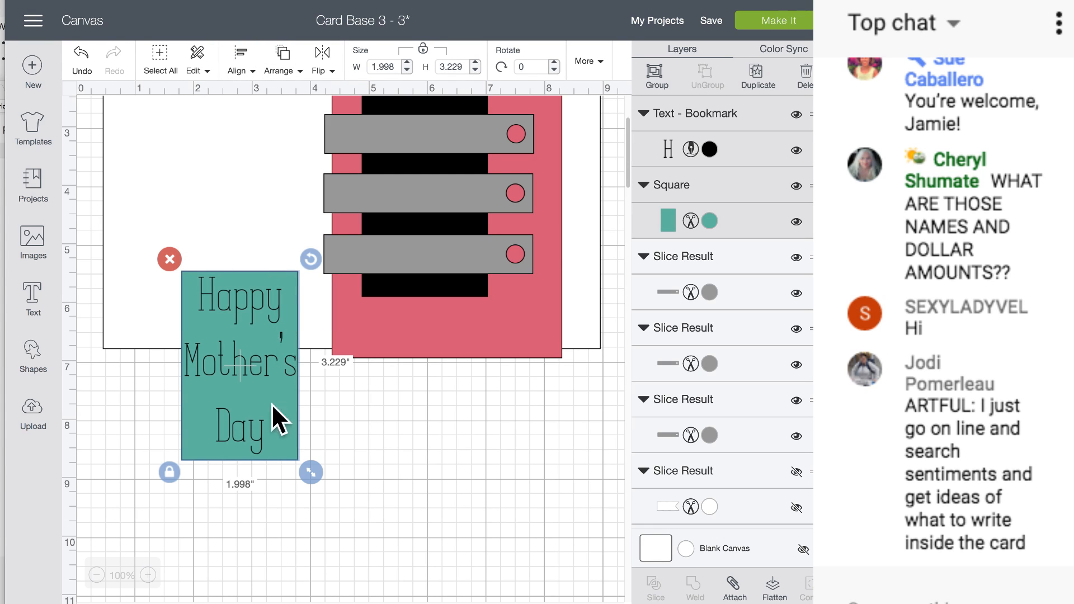
- Attach the greeting to the teal rectangle and move the panel over the gray strips on the card front
{"action": "left_click", "coordinate": [730, 589]}
{"action": "left_click_drag", "start_coordinate": [242, 386], "coordinate": [425, 200]}
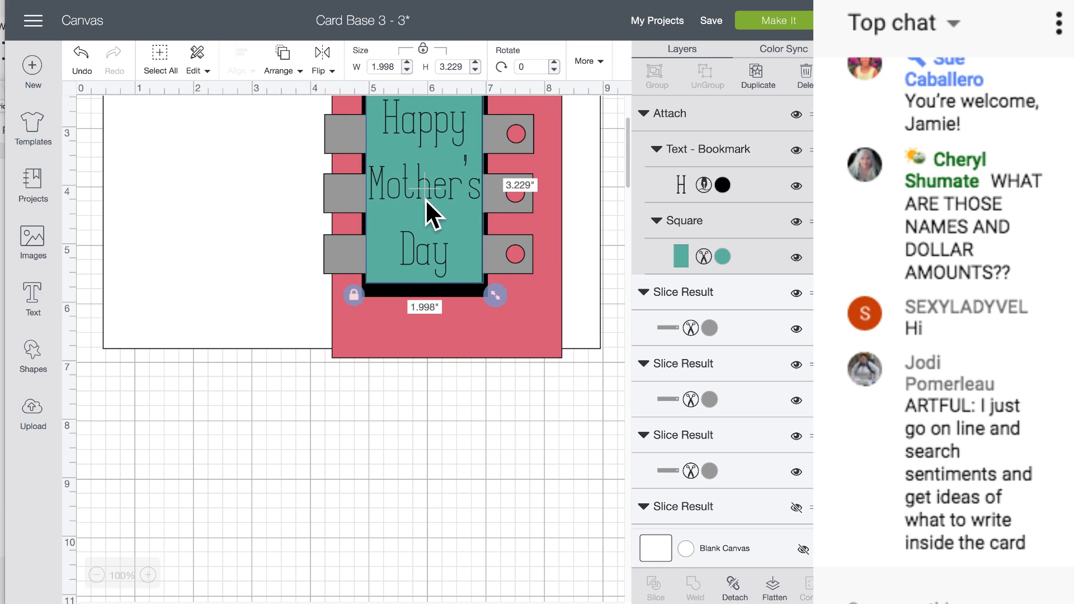
- Recolor the black square behind the teal greeting panel white (#FFFFFF)
{"action": "left_click", "coordinate": [722, 183]}
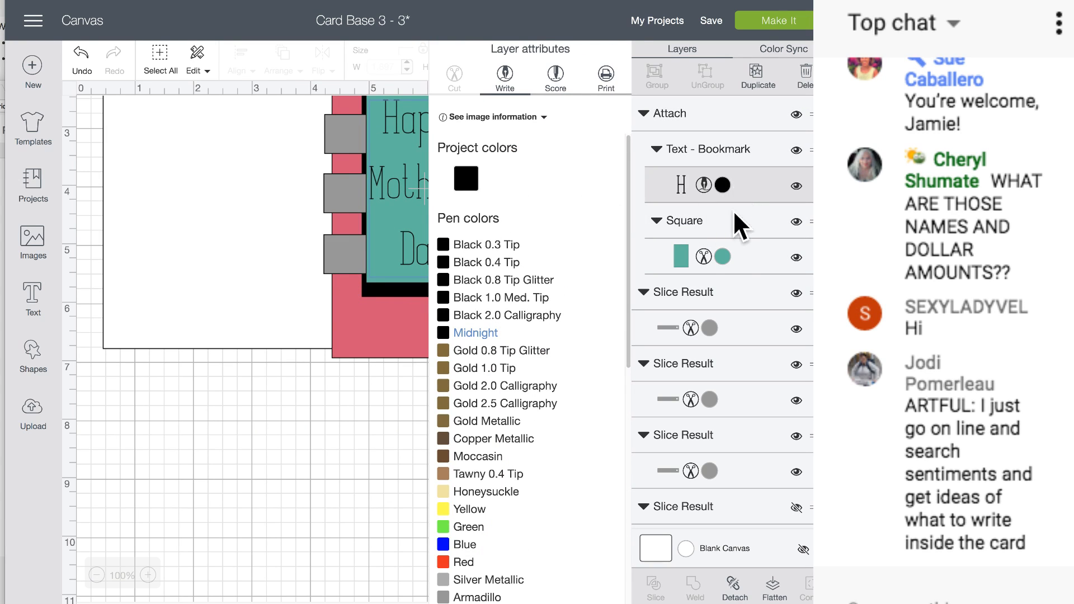
{"action": "left_click", "coordinate": [381, 289]}
{"action": "left_click", "coordinate": [709, 195]}
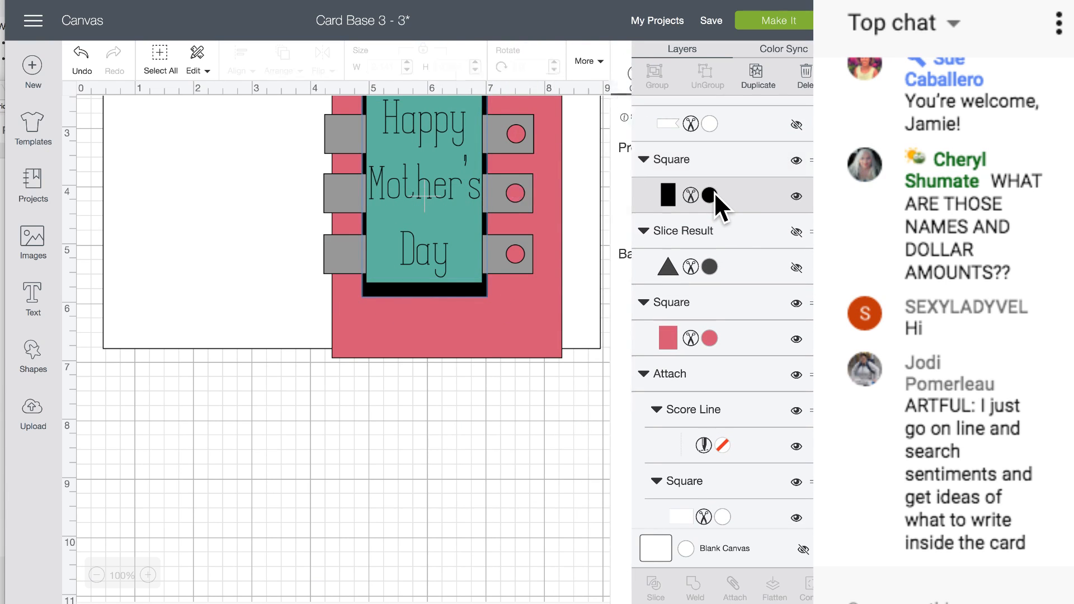
{"action": "left_click", "coordinate": [466, 178]}
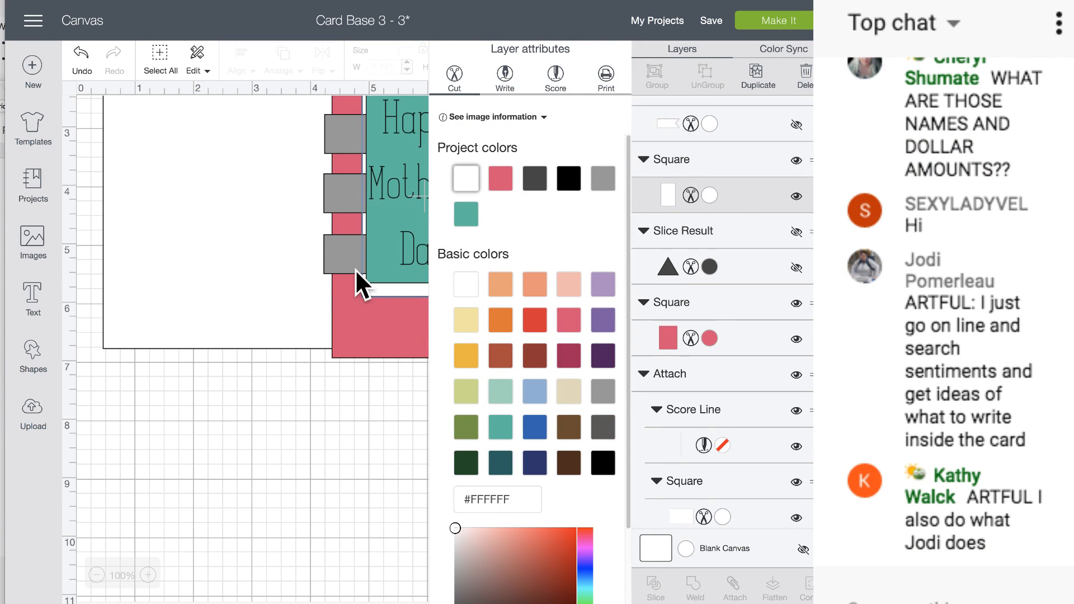
- Recolor the middle gray strip light purple (#B08FC2)
{"action": "scroll", "coordinate": [354, 266], "scroll_direction": "left", "scroll_amount": 5}
{"action": "scroll", "coordinate": [391, 264], "scroll_direction": "up", "scroll_amount": 1}
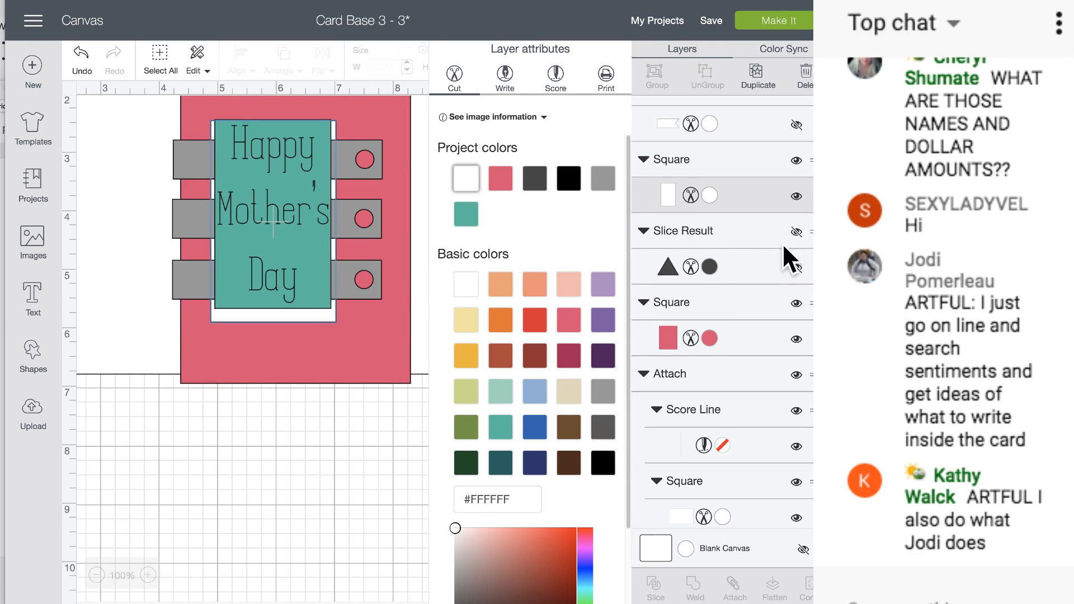
{"action": "scroll", "coordinate": [715, 309], "scroll_direction": "up", "scroll_amount": 5}
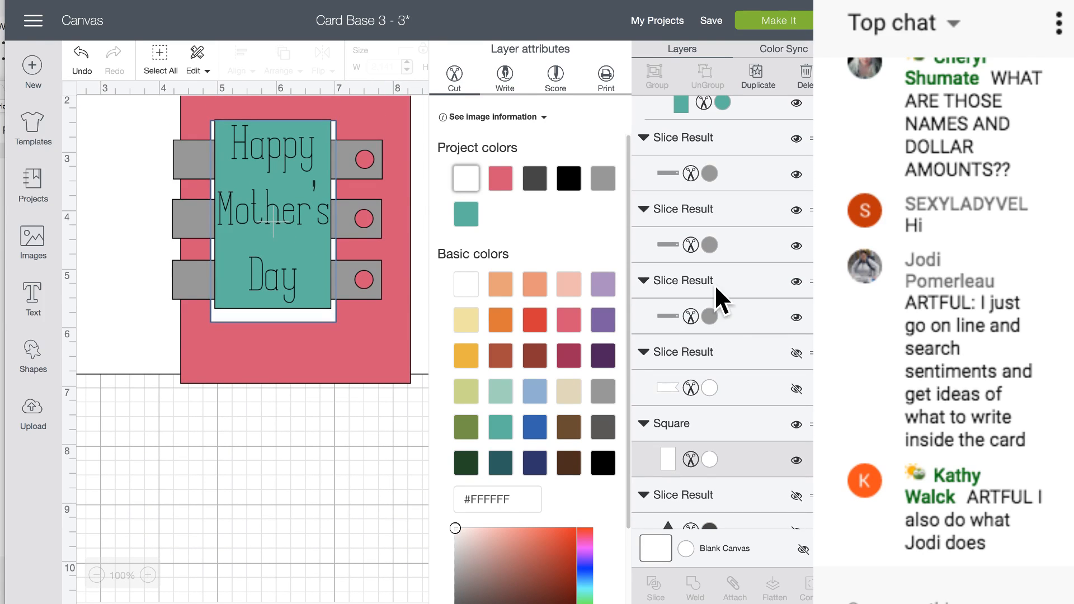
{"action": "left_click", "coordinate": [708, 237]}
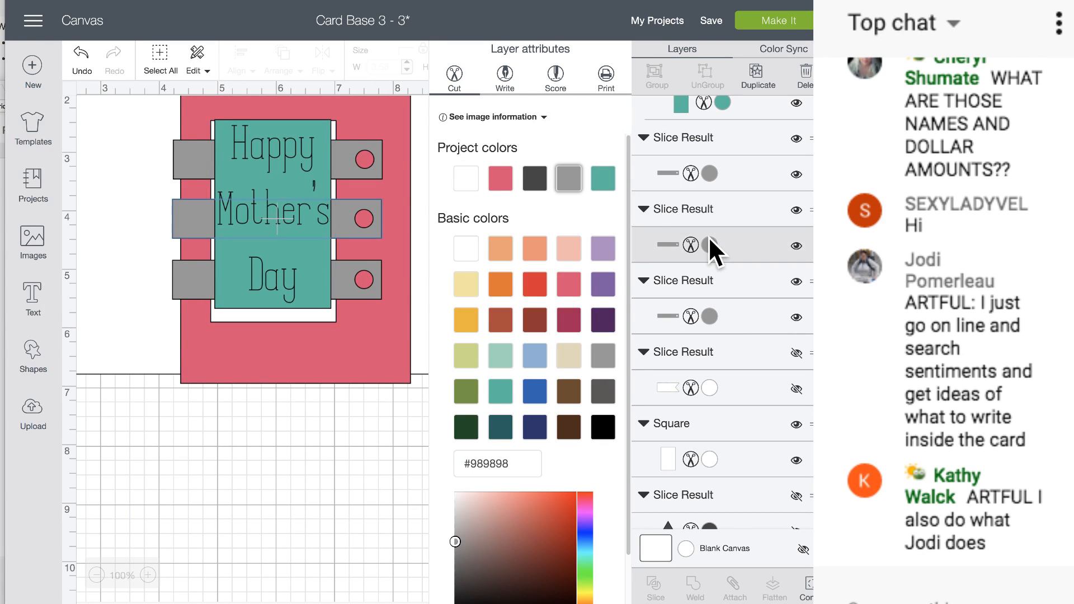
{"action": "left_click", "coordinate": [602, 252]}
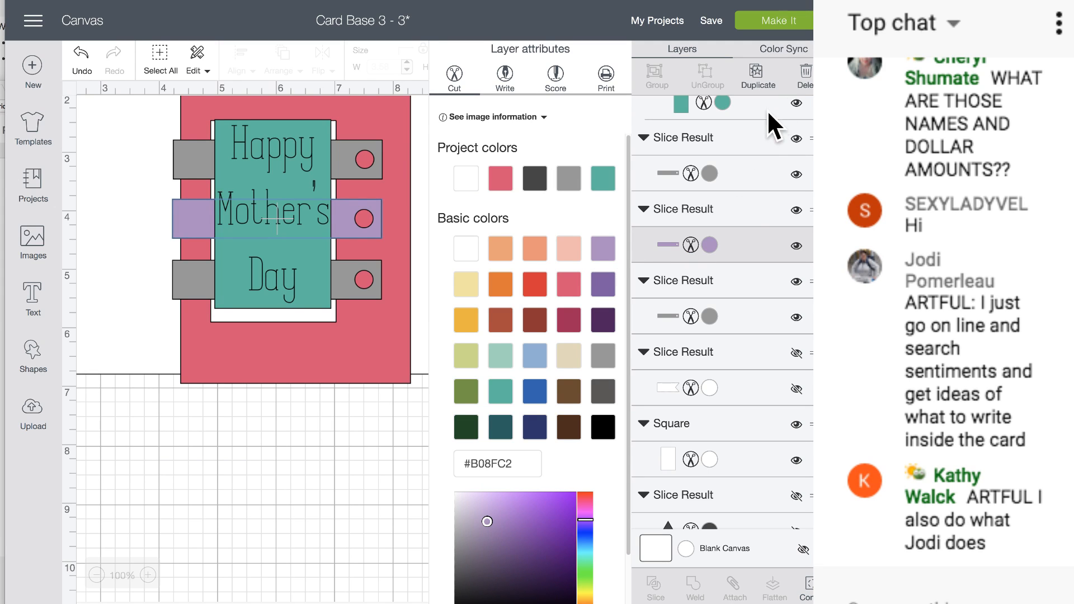
- Sync the two gray strips to the light purple strip's layer color
{"action": "left_click", "coordinate": [778, 48]}
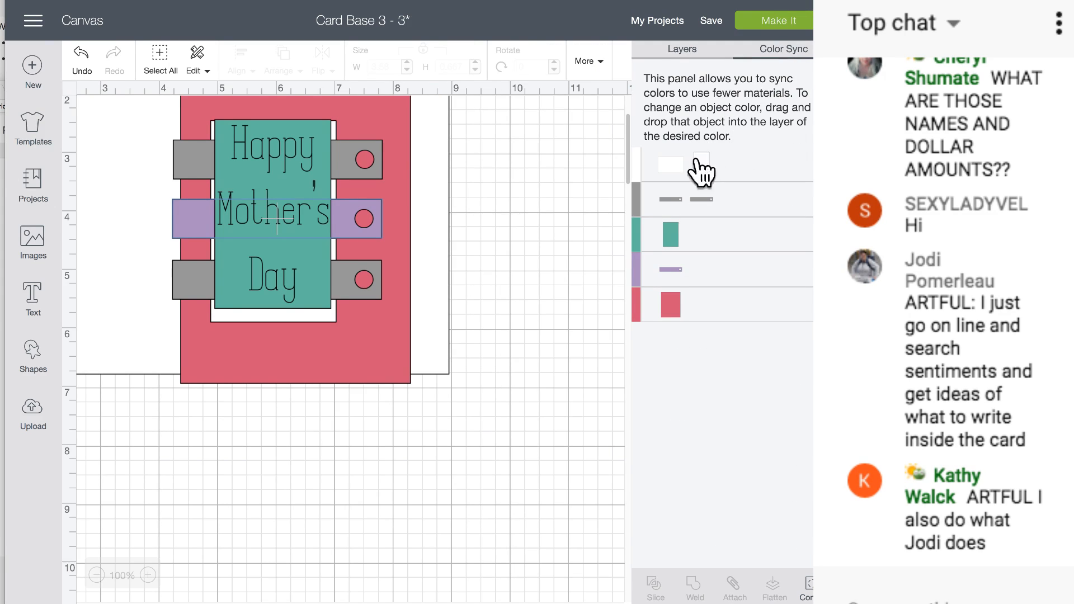
{"action": "left_click_drag", "start_coordinate": [648, 211], "coordinate": [646, 262]}
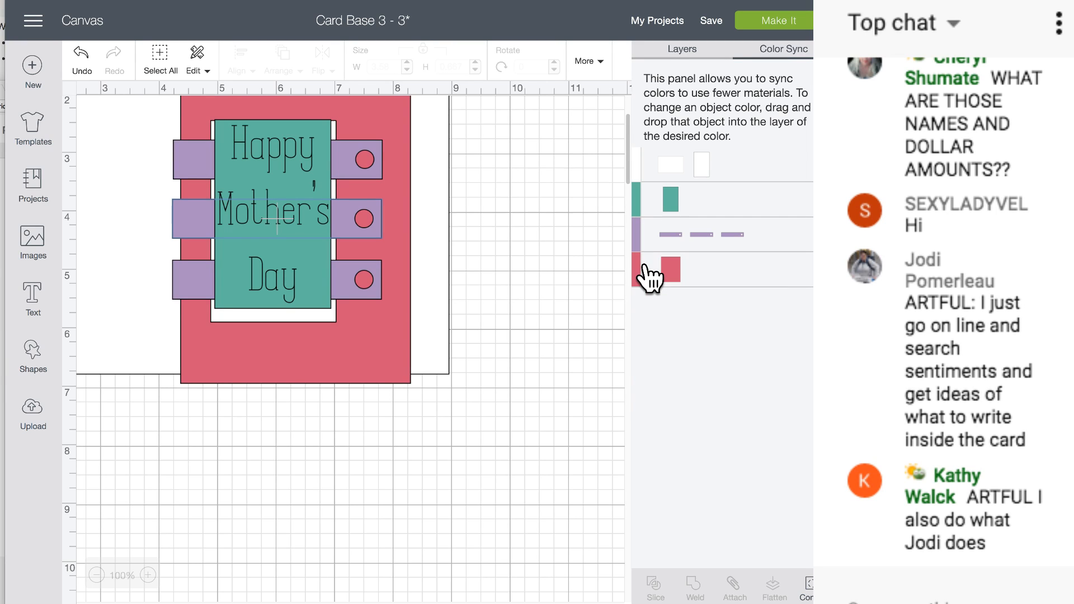
{"action": "scroll", "coordinate": [506, 259], "scroll_direction": "up", "scroll_amount": 4}
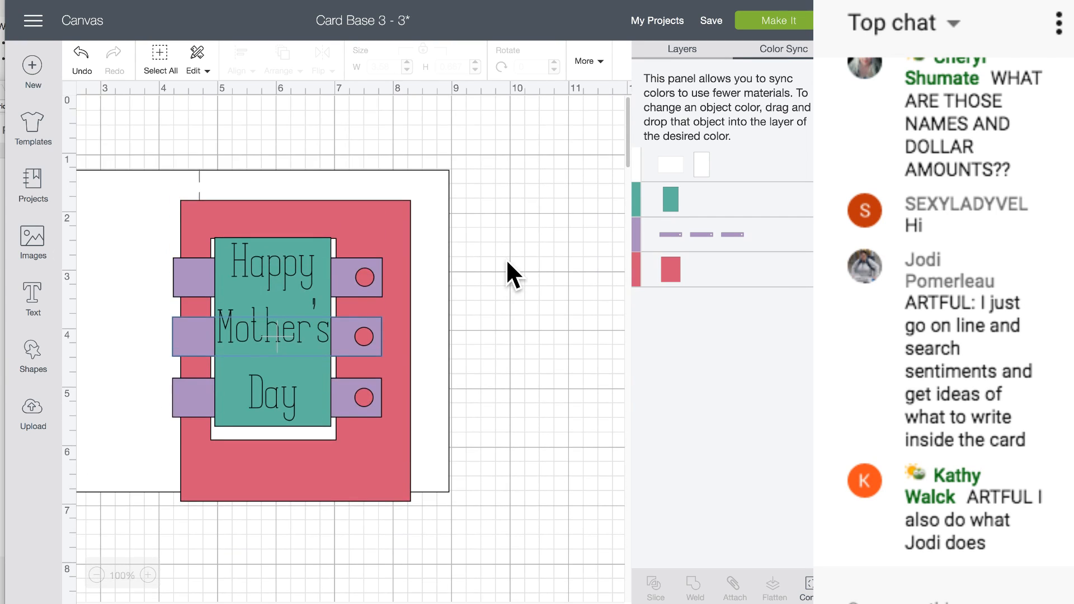
- Nudge the teal greeting panel on the card front and detach its text from the rectangle
{"action": "scroll", "coordinate": [505, 259], "scroll_direction": "down", "scroll_amount": 2}
{"action": "left_click", "coordinate": [281, 268]}
{"action": "left_click", "coordinate": [280, 267]}
{"action": "mouse_move", "coordinate": [280, 267]}
{"action": "left_mouse_down"}
{"action": "mouse_move", "coordinate": [318, 266]}
{"action": "mouse_move", "coordinate": [293, 273]}
{"action": "left_mouse_up"}
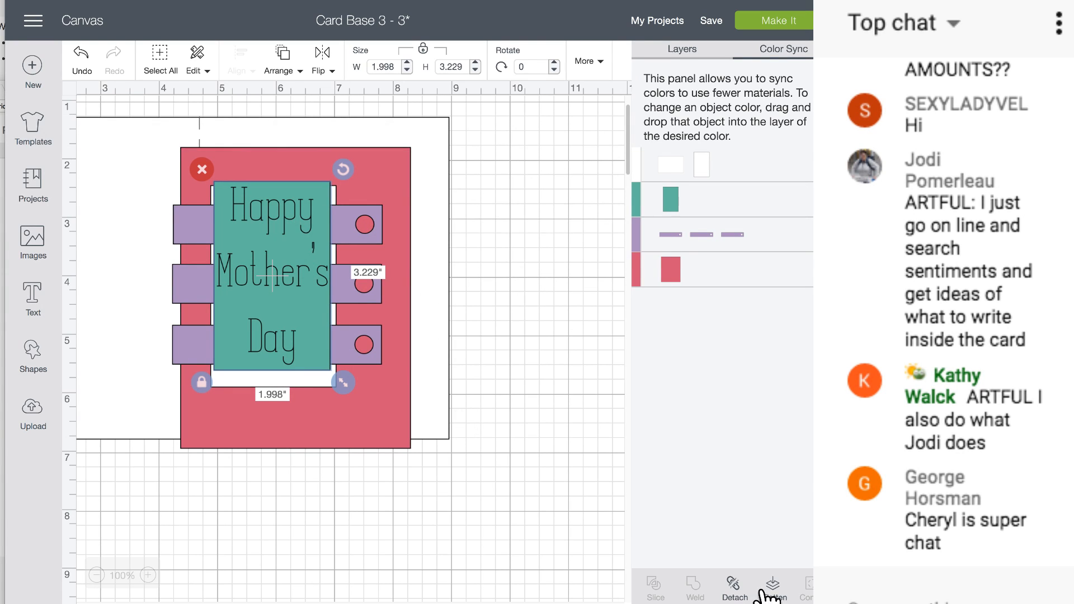
{"action": "left_click", "coordinate": [728, 585]}
- Replace the greeting text with "You're The Best", placing each word on its own line
{"action": "double_click", "coordinate": [271, 253]}
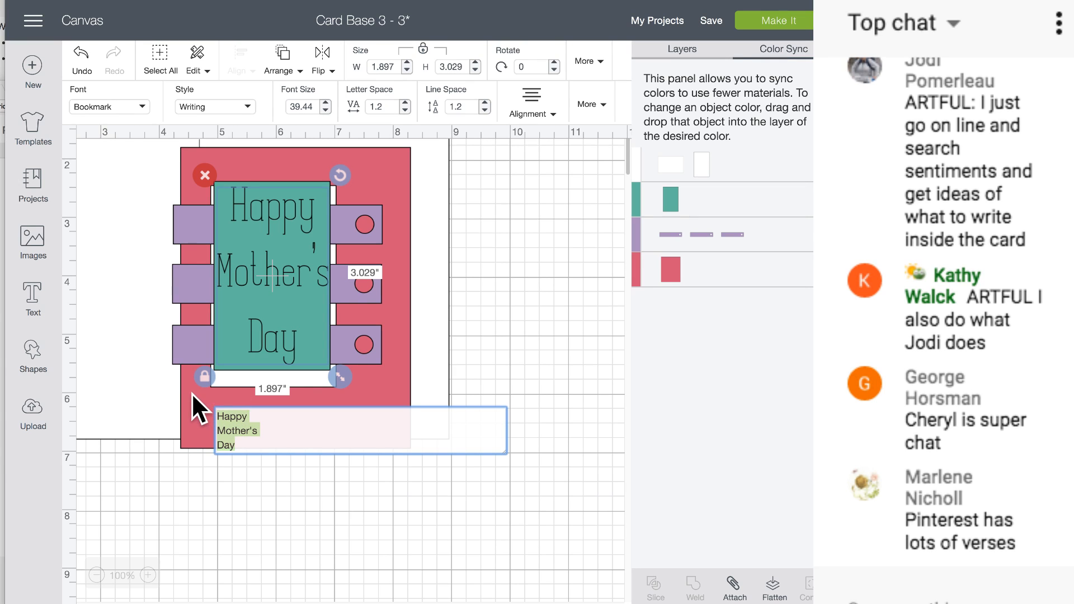
{"action": "type", "text": "You"}
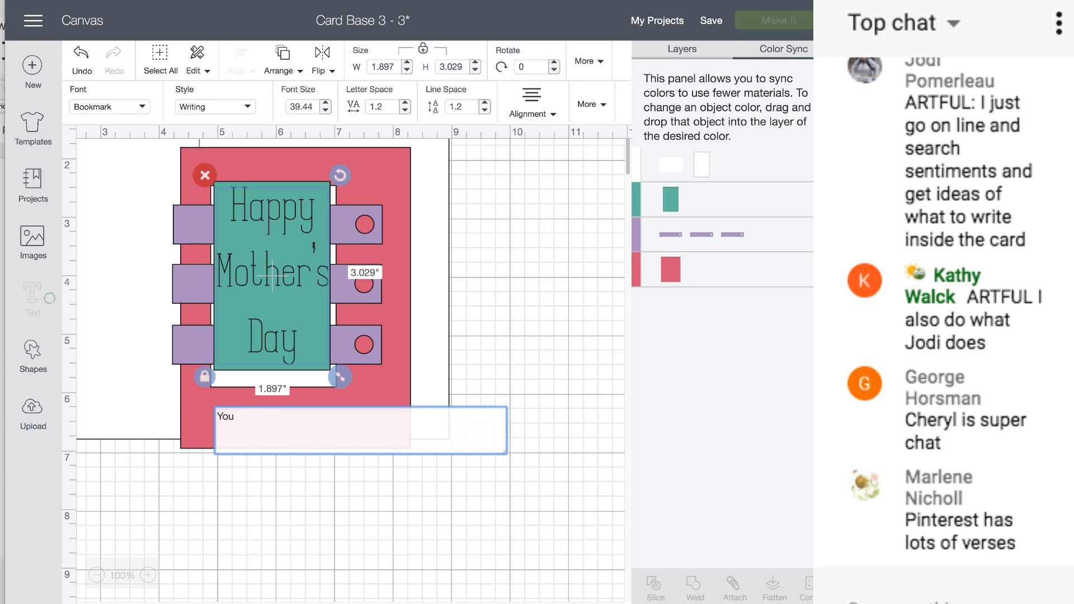
{"action": "type", "text": "'re"}
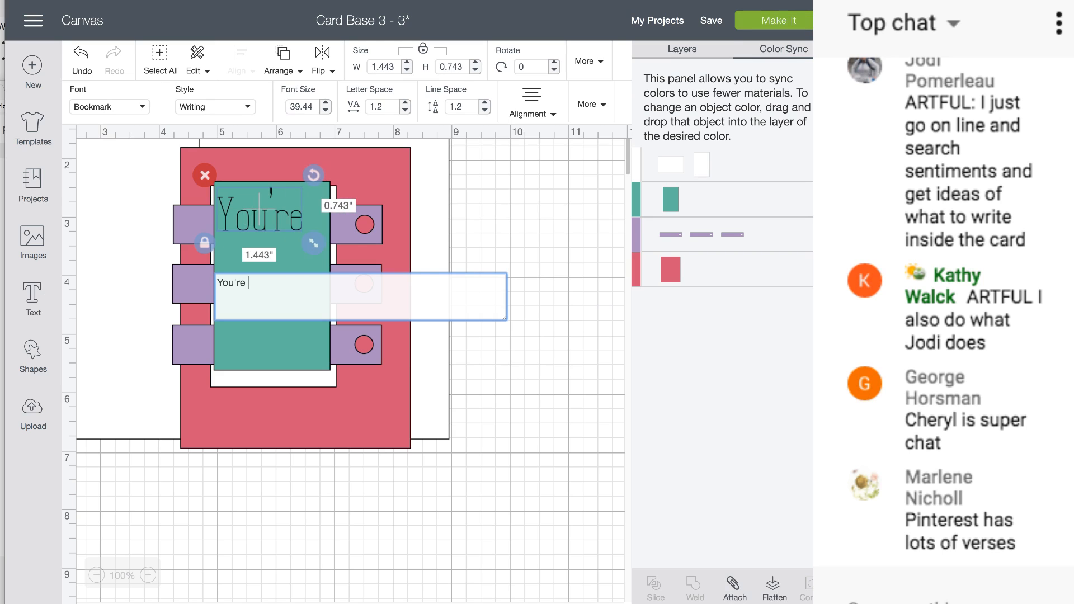
{"action": "key", "text": "Return"}
{"action": "type", "text": "The"}
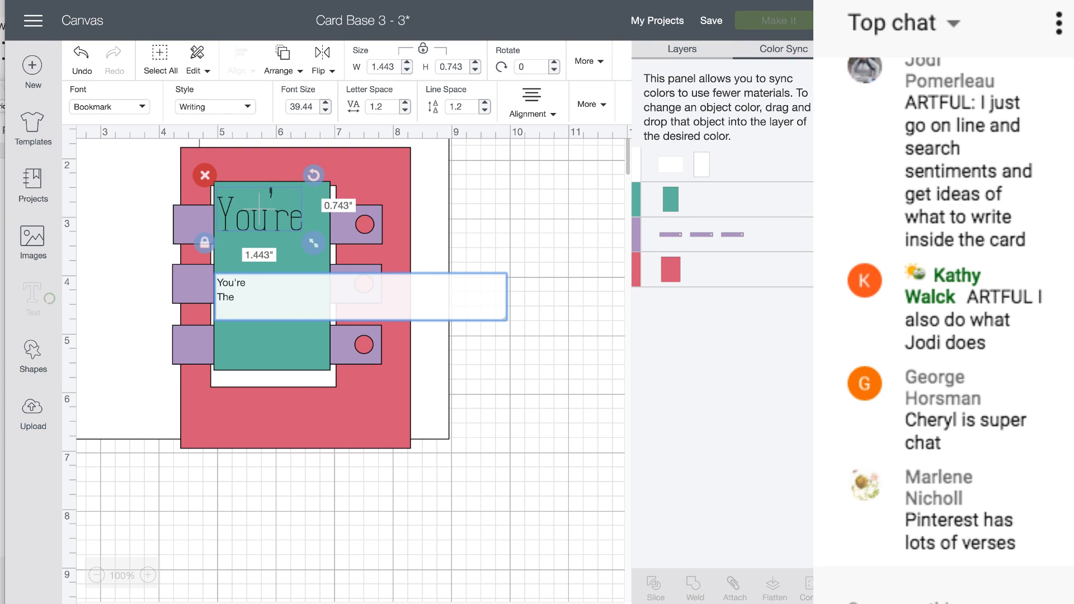
{"action": "key", "text": "Return"}
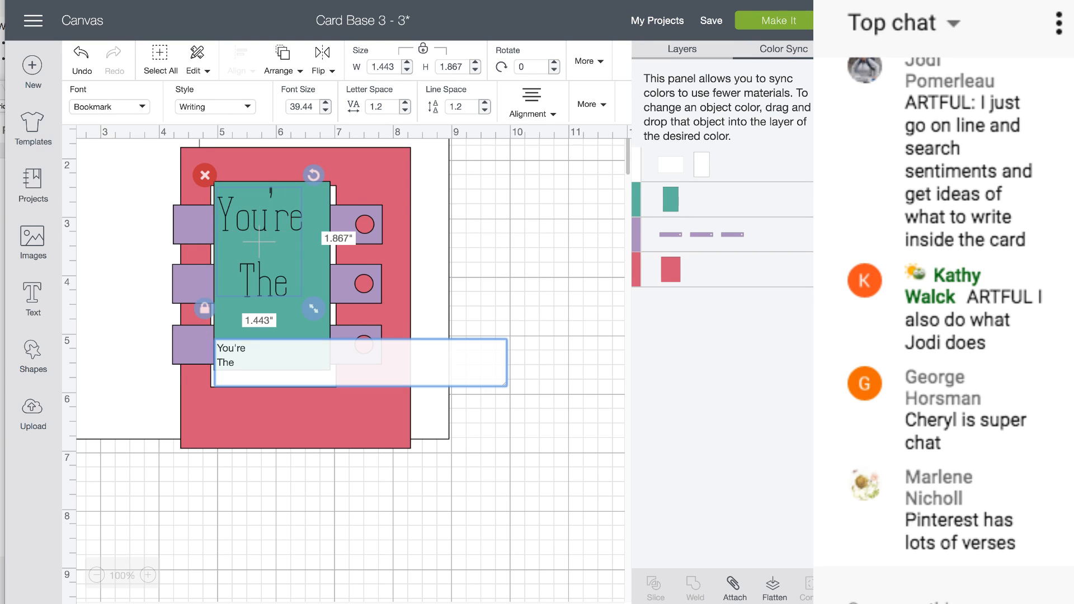
{"action": "type", "text": "Best"}
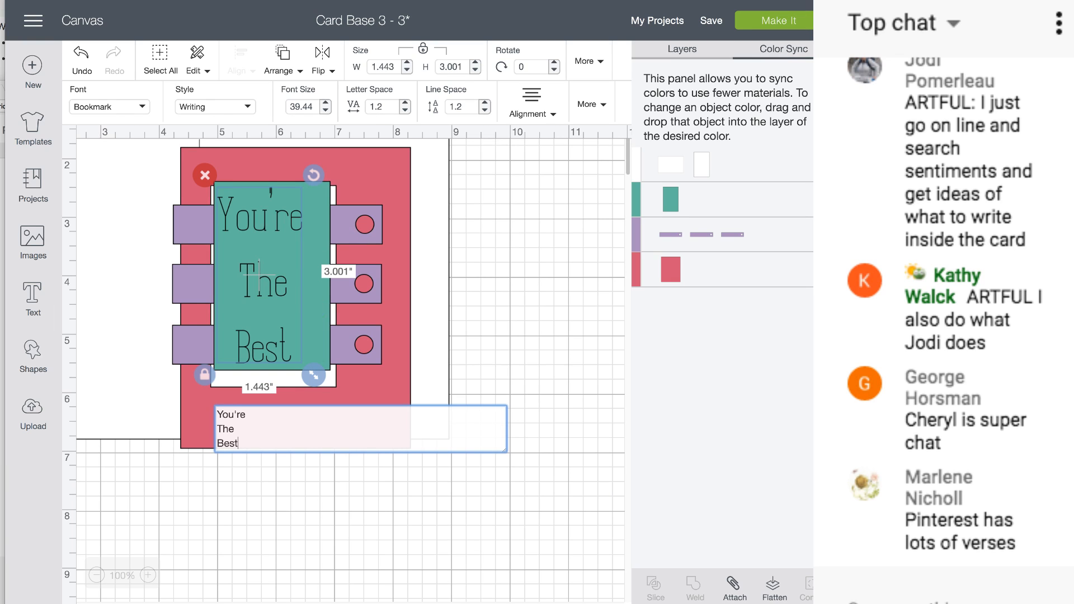
- Reposition the teal rectangle over the white backing and move the new greeting text onto it
{"action": "left_click_drag", "start_coordinate": [274, 283], "coordinate": [266, 287]}
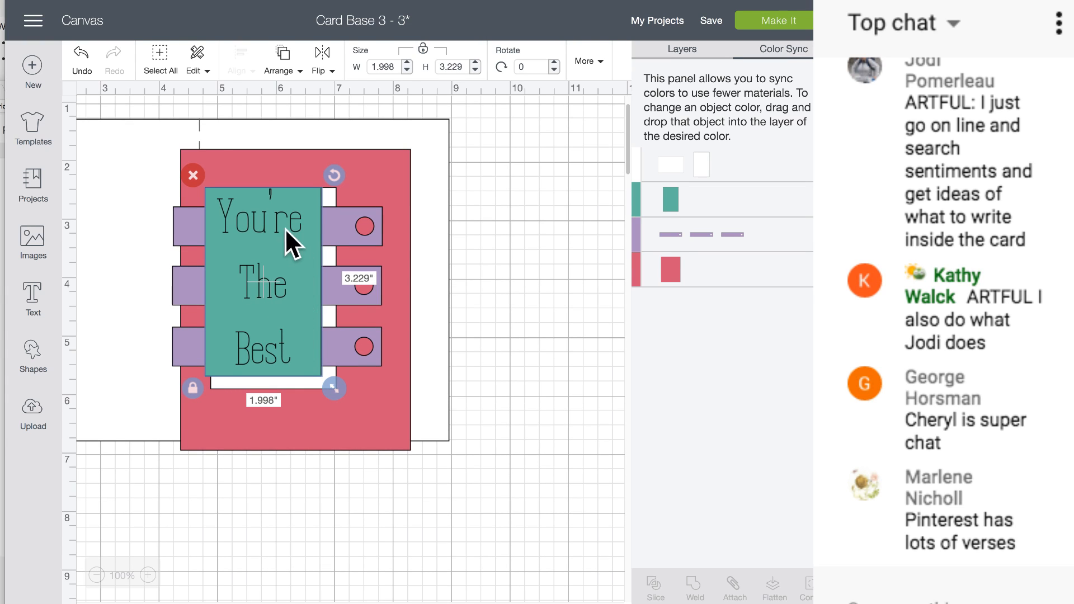
{"action": "scroll", "coordinate": [259, 253], "scroll_direction": "down", "scroll_amount": 1}
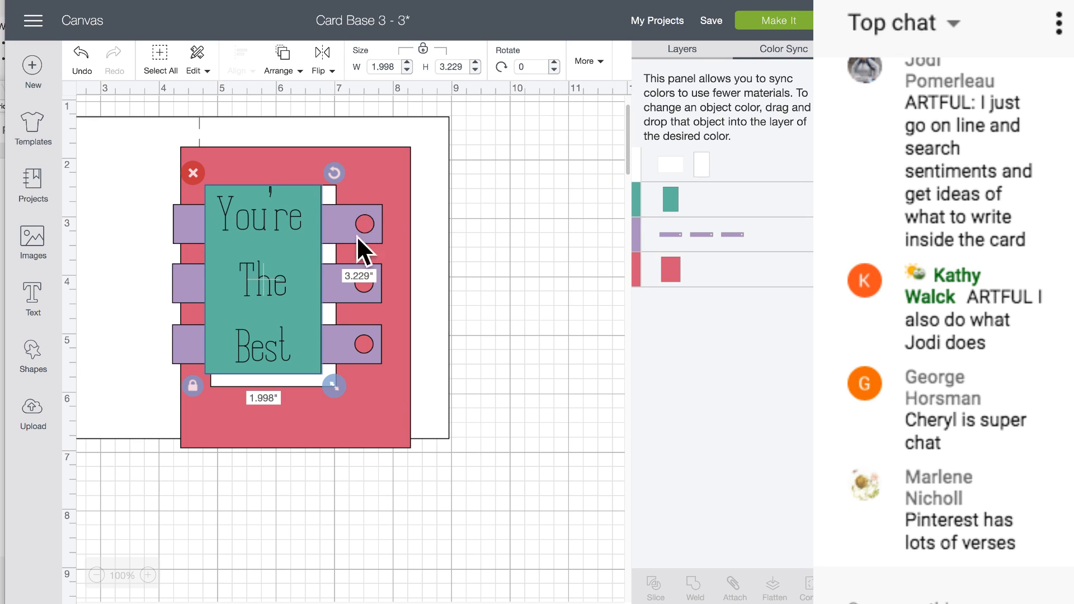
{"action": "left_click_drag", "start_coordinate": [306, 265], "coordinate": [315, 271]}
{"action": "left_click", "coordinate": [267, 223]}
{"action": "left_click_drag", "start_coordinate": [268, 222], "coordinate": [244, 208]}
{"action": "left_click", "coordinate": [503, 260]}
{"action": "left_click", "coordinate": [259, 283]}
{"action": "left_click_drag", "start_coordinate": [260, 284], "coordinate": [270, 295]}
{"action": "scroll", "coordinate": [309, 272], "scroll_direction": "down", "scroll_amount": 1}
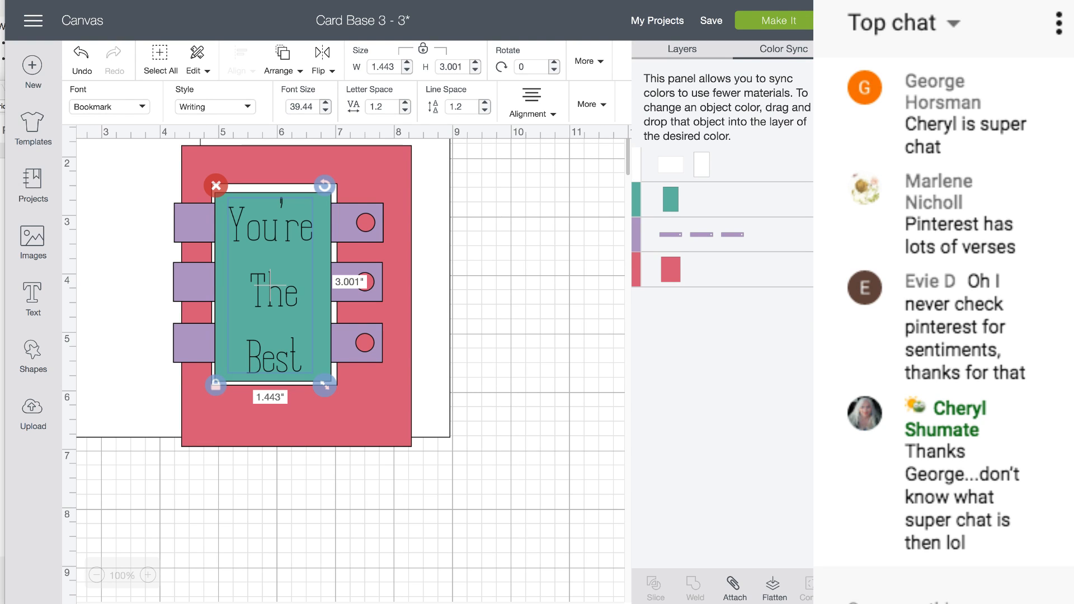
- Browse the saved card designs in My Projects
{"action": "left_click", "coordinate": [658, 23]}
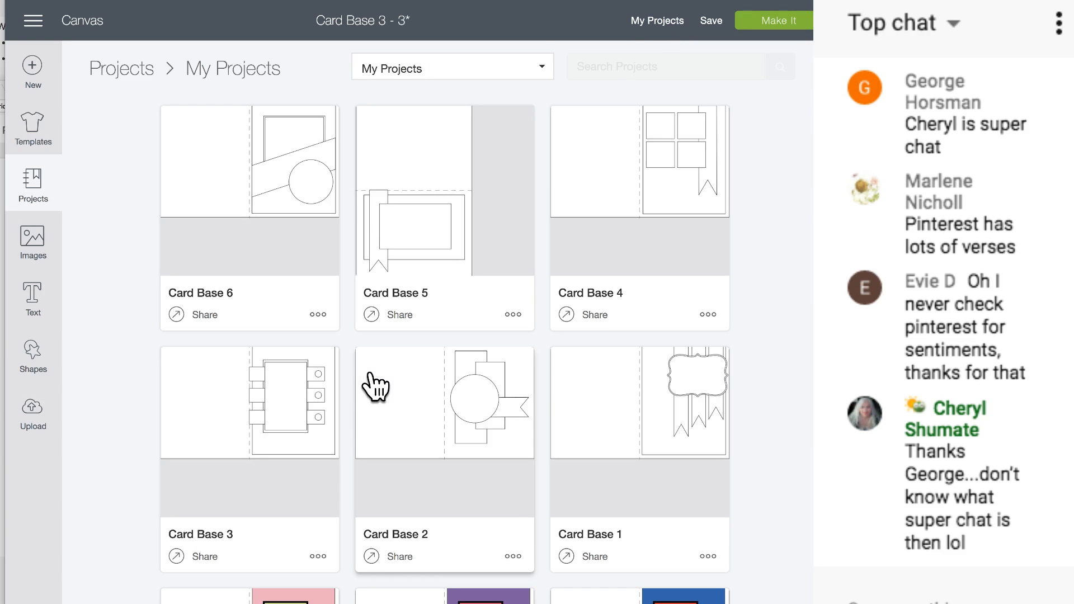
{"action": "scroll", "coordinate": [376, 386], "scroll_direction": "down", "scroll_amount": 10}
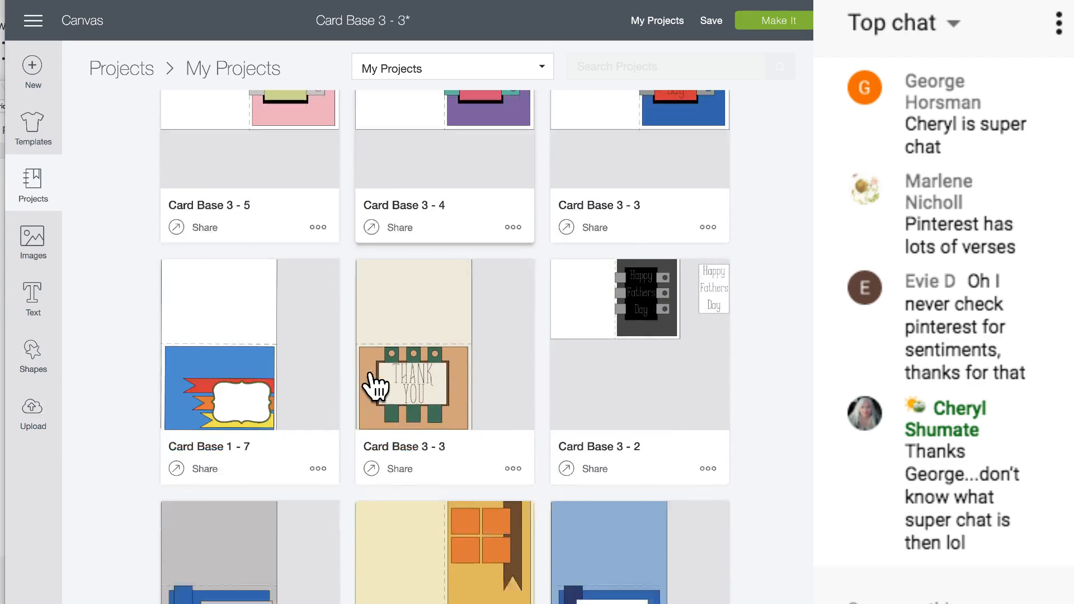
{"action": "scroll", "coordinate": [376, 386], "scroll_direction": "down", "scroll_amount": 4}
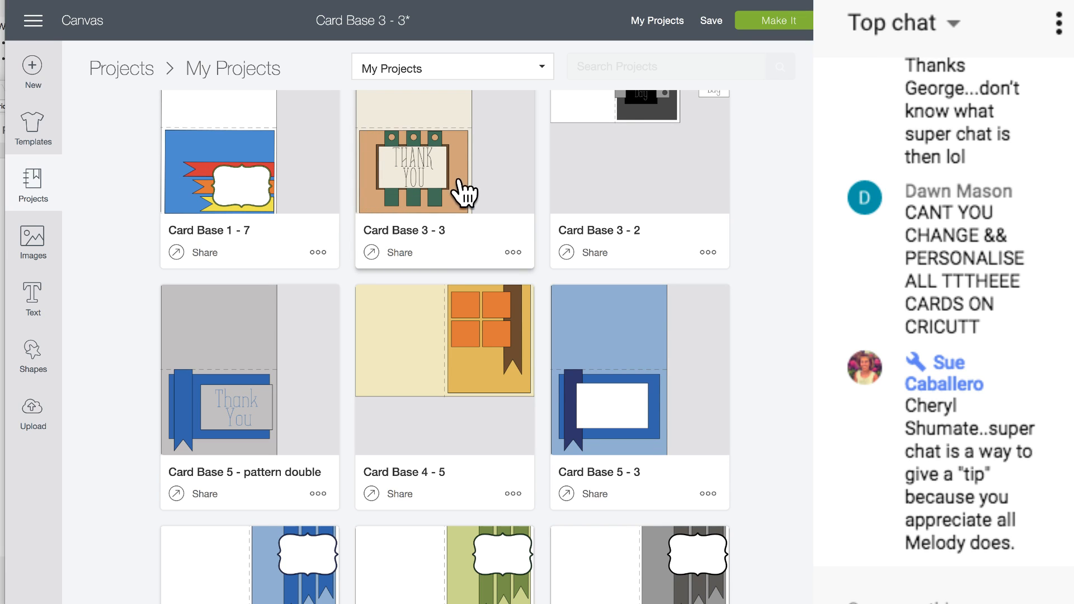
{"action": "scroll", "coordinate": [423, 226], "scroll_direction": "down", "scroll_amount": 3}
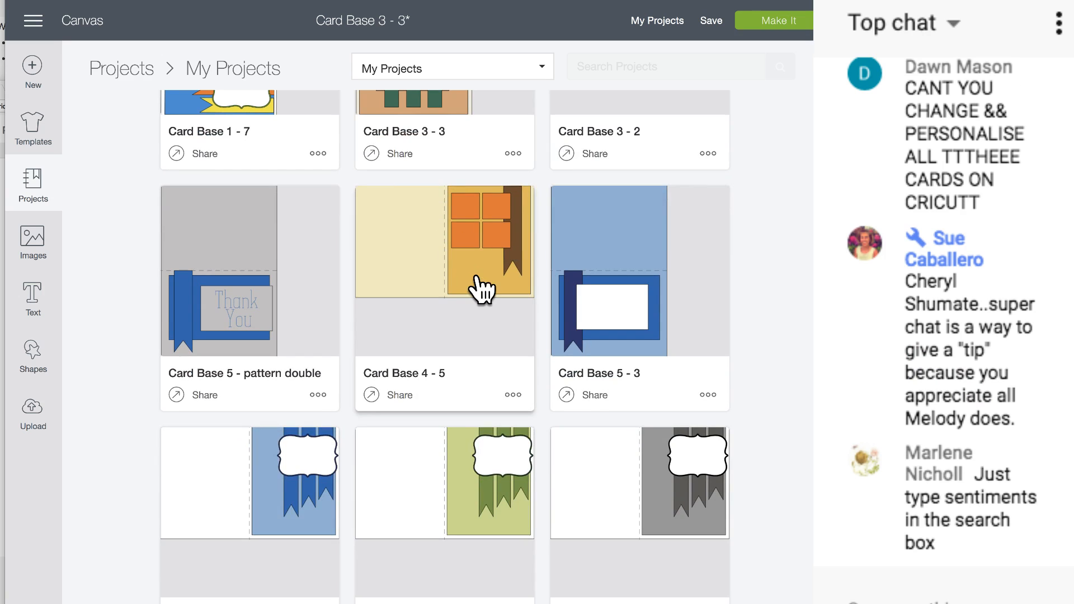
{"action": "scroll", "coordinate": [480, 288], "scroll_direction": "down", "scroll_amount": 5}
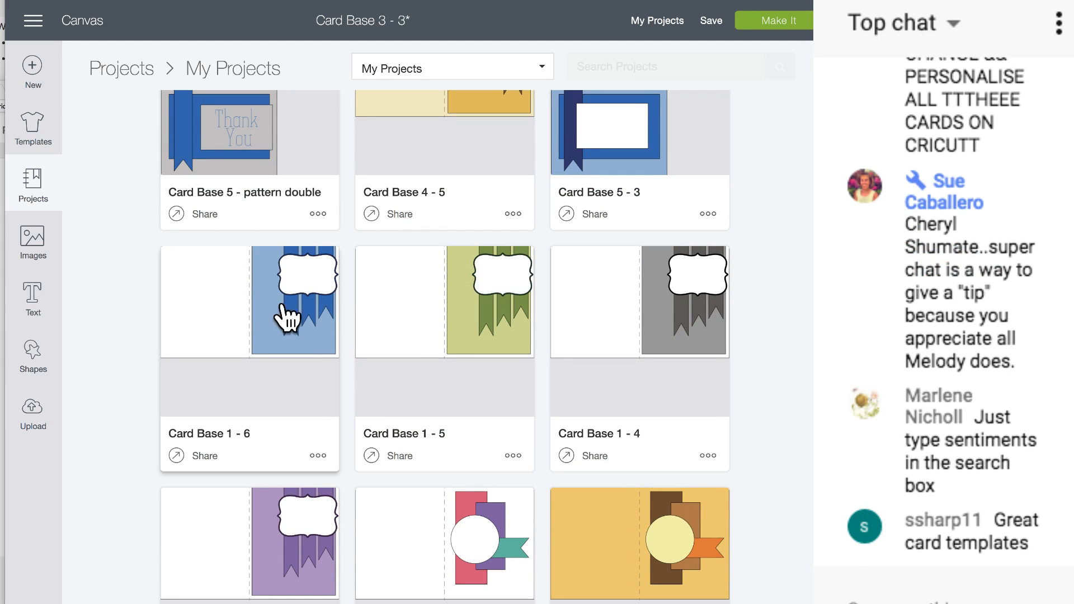
{"action": "scroll", "coordinate": [426, 336], "scroll_direction": "down", "scroll_amount": 7}
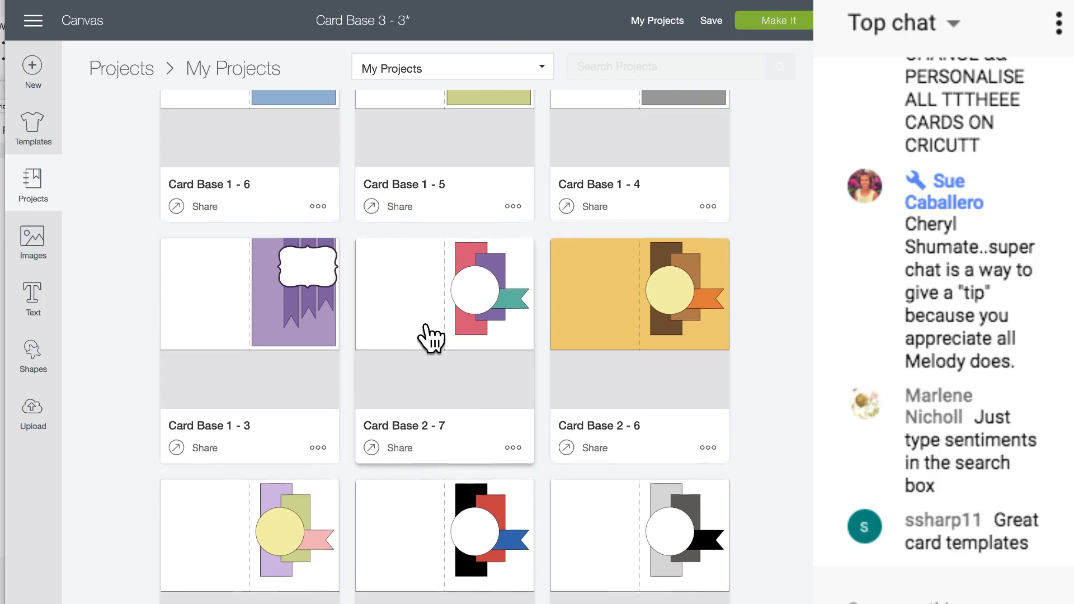
{"action": "scroll", "coordinate": [431, 339], "scroll_direction": "down", "scroll_amount": 7}
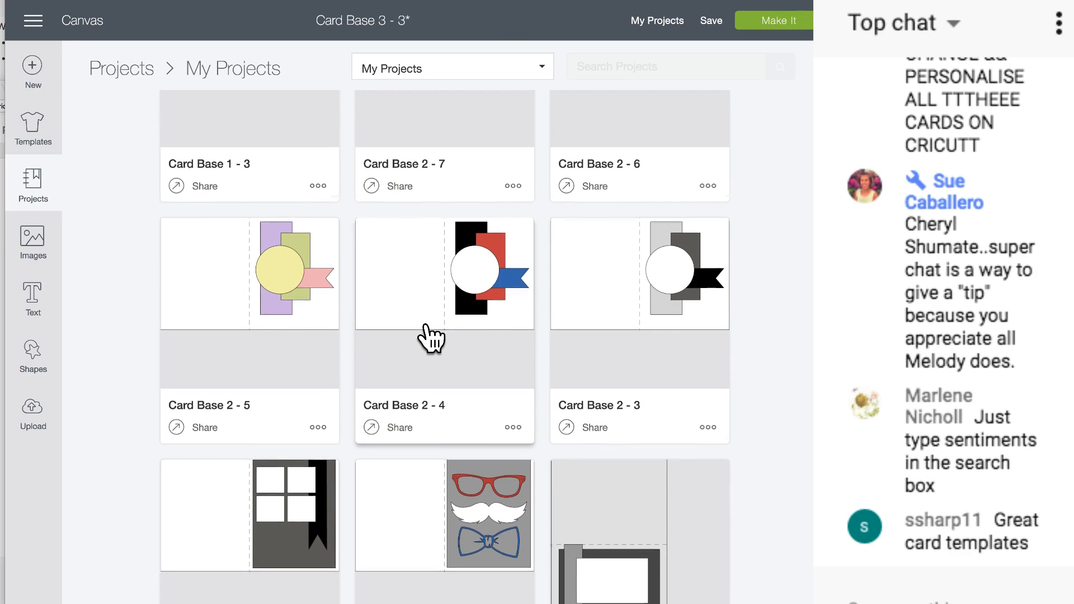
{"action": "scroll", "coordinate": [431, 338], "scroll_direction": "down", "scroll_amount": 1}
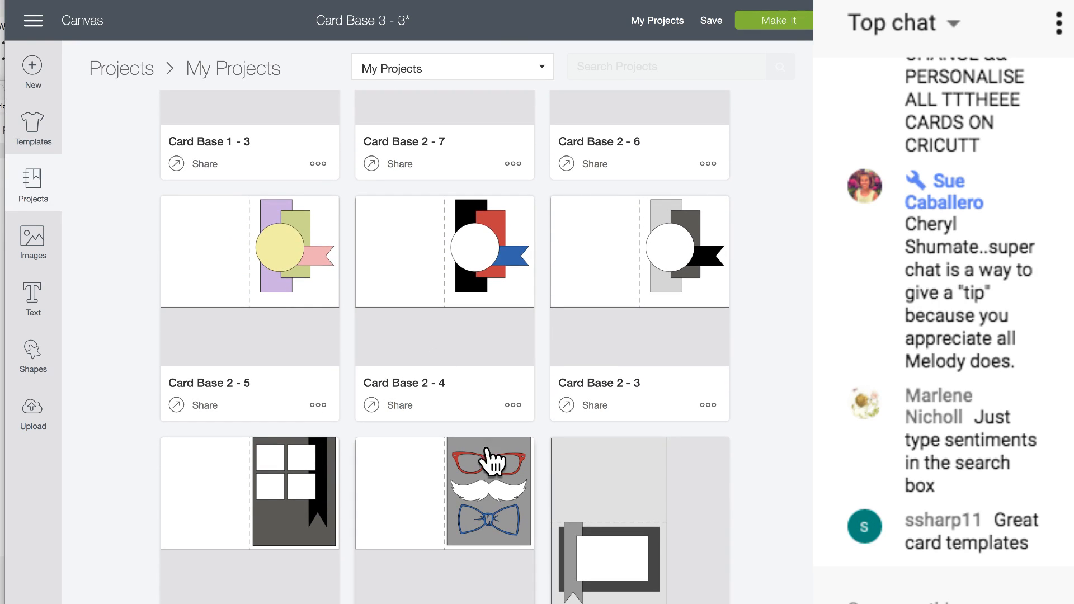
{"action": "scroll", "coordinate": [383, 257], "scroll_direction": "up", "scroll_amount": 11}
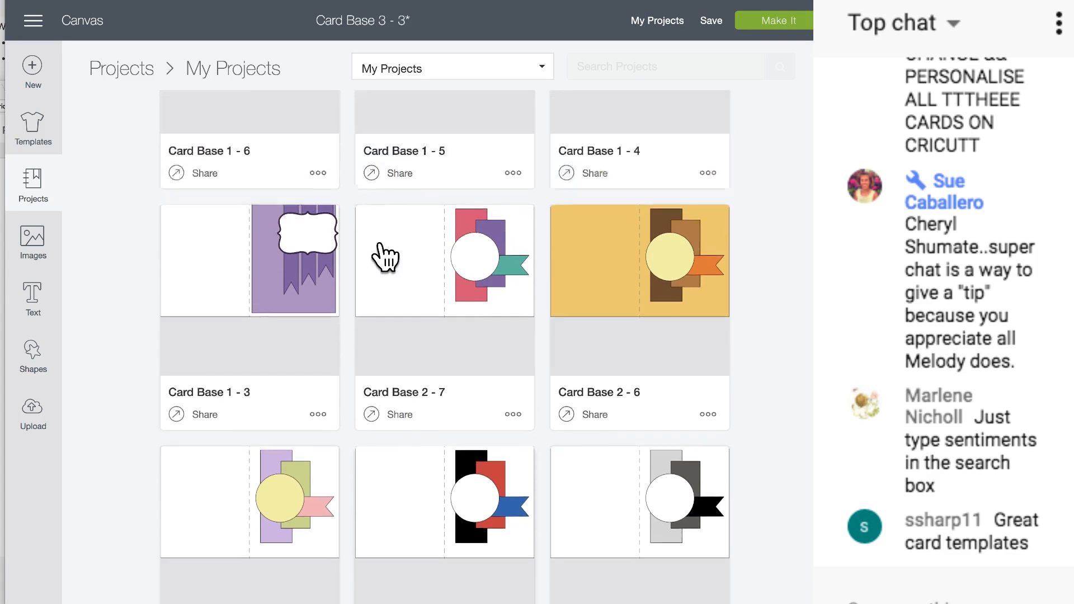
{"action": "scroll", "coordinate": [383, 257], "scroll_direction": "up", "scroll_amount": 6}
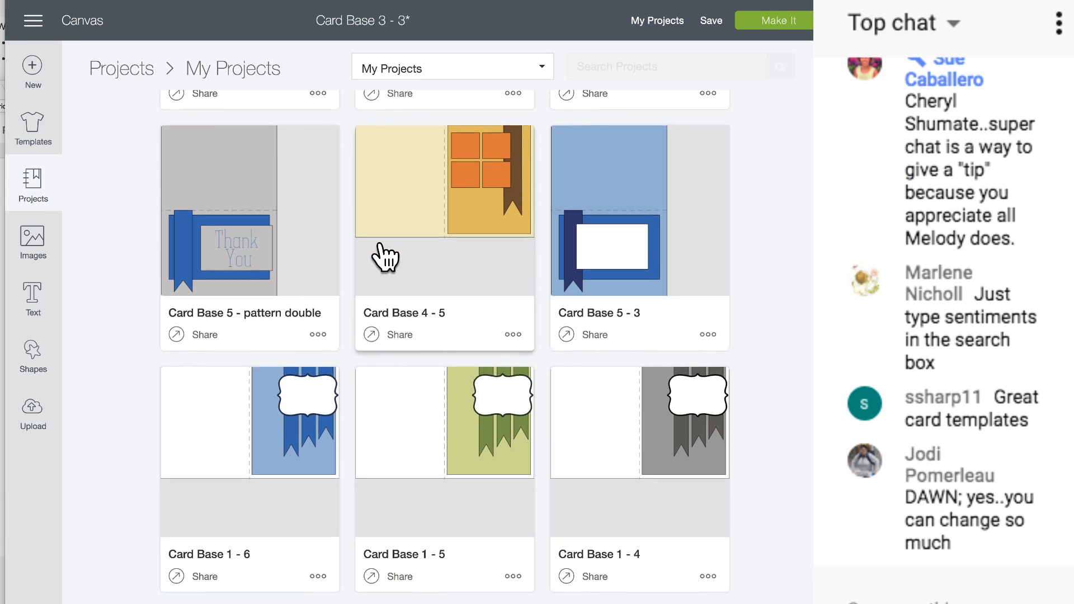
{"action": "scroll", "coordinate": [385, 257], "scroll_direction": "down", "scroll_amount": 3}
{"action": "scroll", "coordinate": [384, 253], "scroll_direction": "up", "scroll_amount": 11}
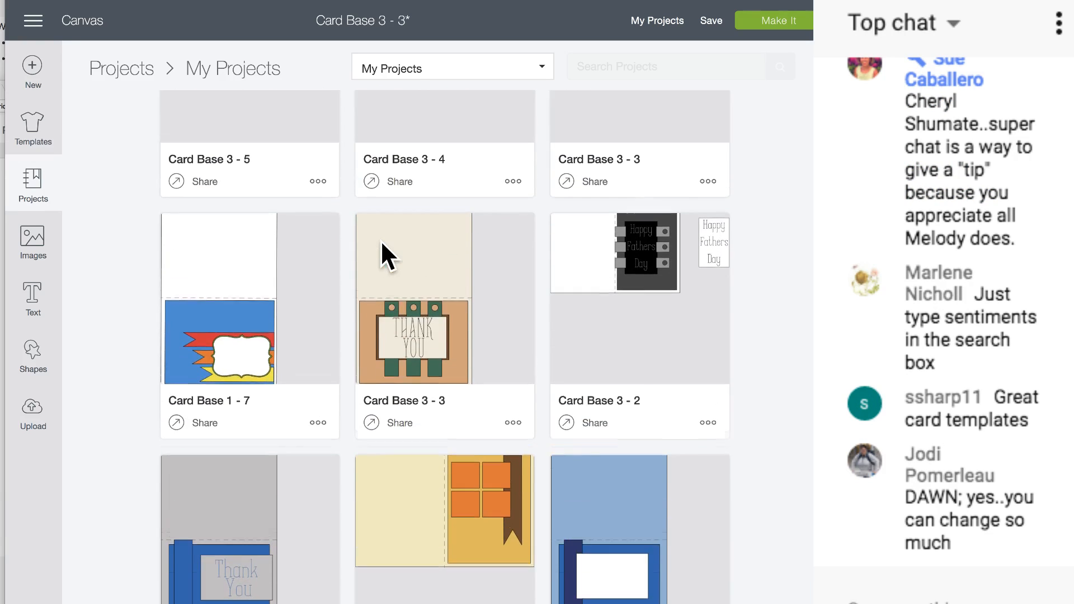
- Open the Card Base 1 - 7 project for customizing, replacing the unsaved project on the canvas
{"action": "left_click", "coordinate": [234, 288]}
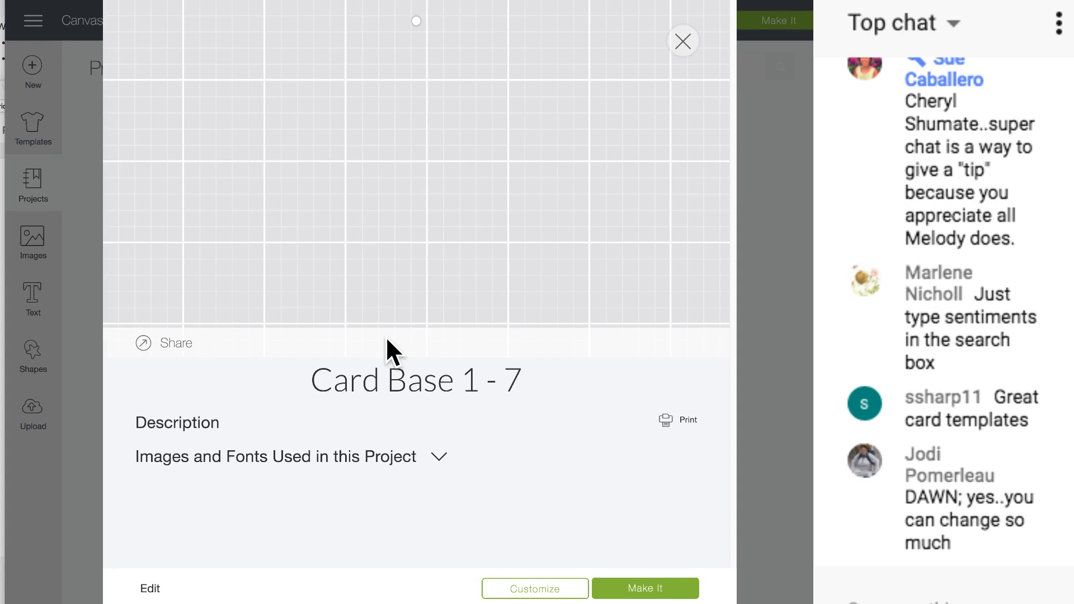
{"action": "left_click", "coordinate": [550, 590]}
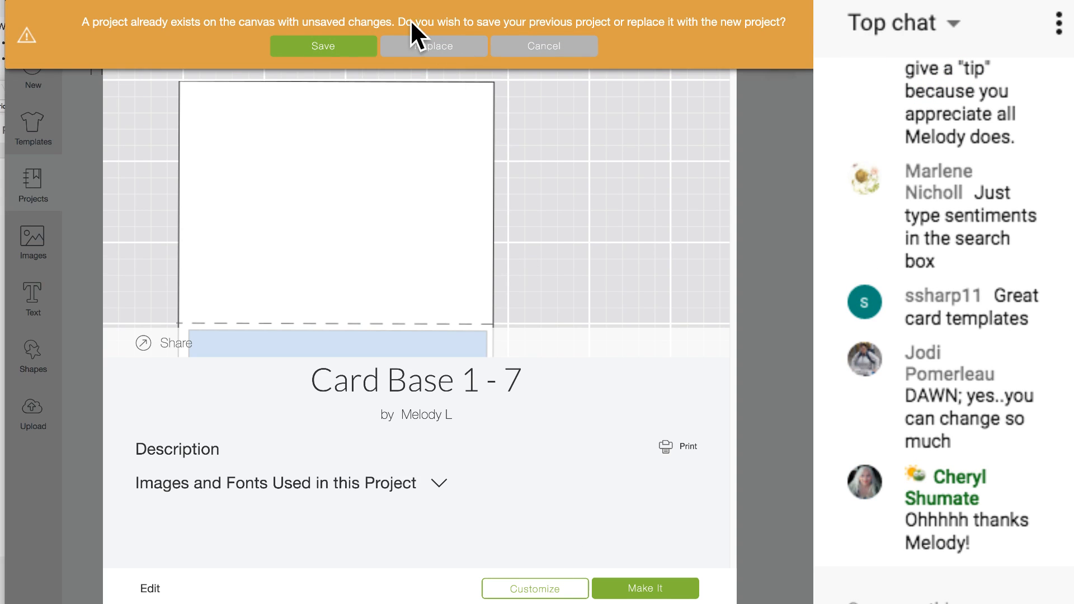
{"action": "left_click", "coordinate": [432, 46]}
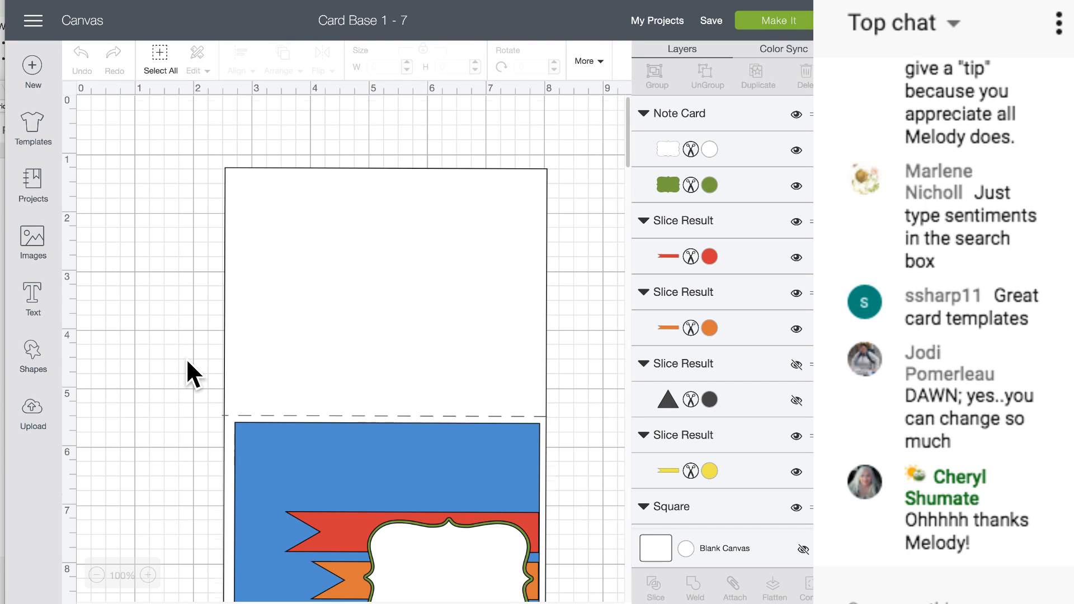
- Move the note card label up over the ribbons and rotate it to about 359.71°
{"action": "scroll", "coordinate": [363, 370], "scroll_direction": "down", "scroll_amount": 3}
{"action": "left_click_drag", "start_coordinate": [443, 409], "coordinate": [420, 363]}
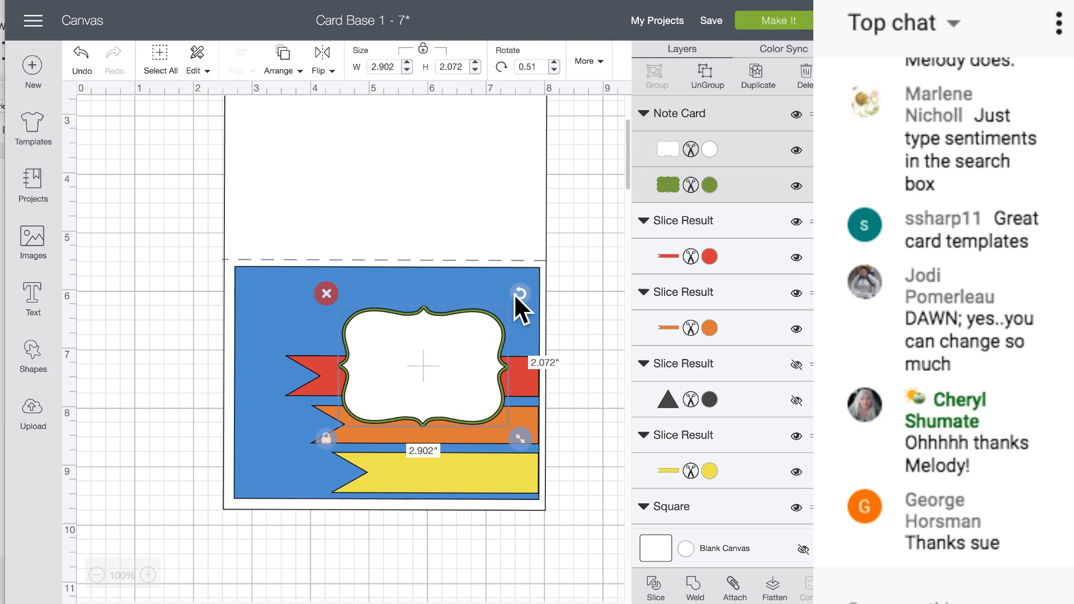
{"action": "mouse_move", "coordinate": [517, 296]}
{"action": "left_mouse_down"}
{"action": "mouse_move", "coordinate": [522, 396]}
{"action": "mouse_move", "coordinate": [491, 454]}
{"action": "mouse_move", "coordinate": [512, 367]}
{"action": "mouse_move", "coordinate": [509, 297]}
{"action": "mouse_move", "coordinate": [503, 308]}
{"action": "left_mouse_up"}
{"action": "left_click", "coordinate": [505, 321]}
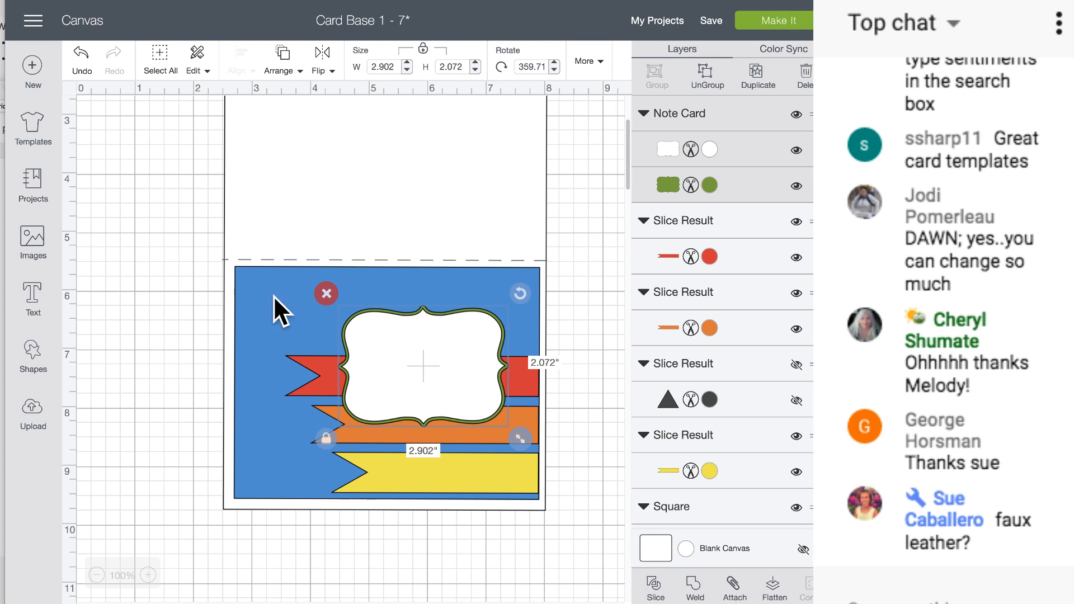
- Move the note card label off the card below the ribbons and bring it back over them
{"action": "left_click_drag", "start_coordinate": [420, 372], "coordinate": [394, 598]}
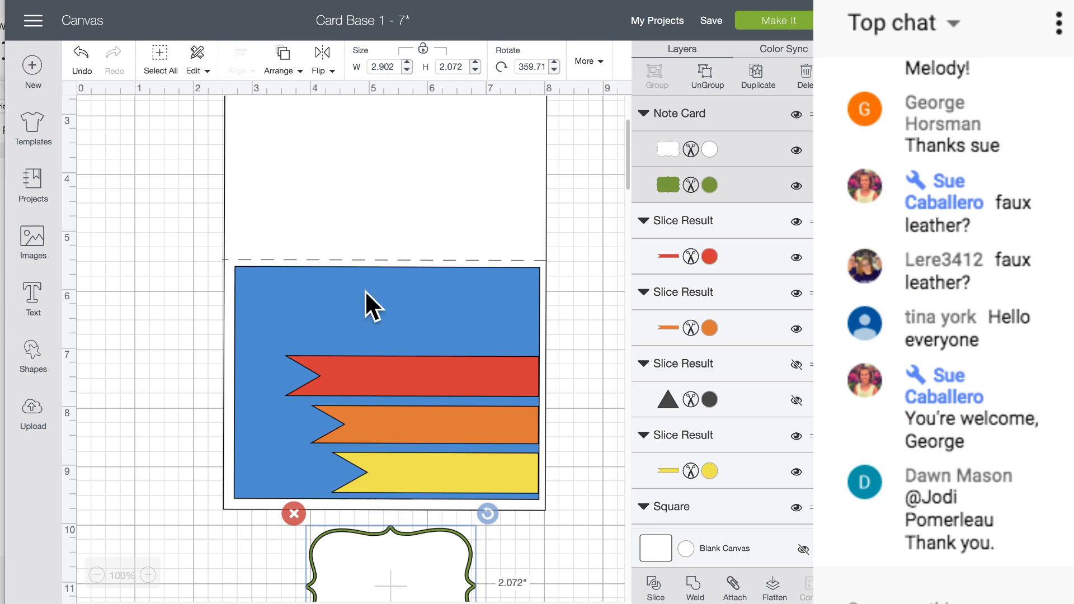
{"action": "left_click_drag", "start_coordinate": [358, 565], "coordinate": [384, 395]}
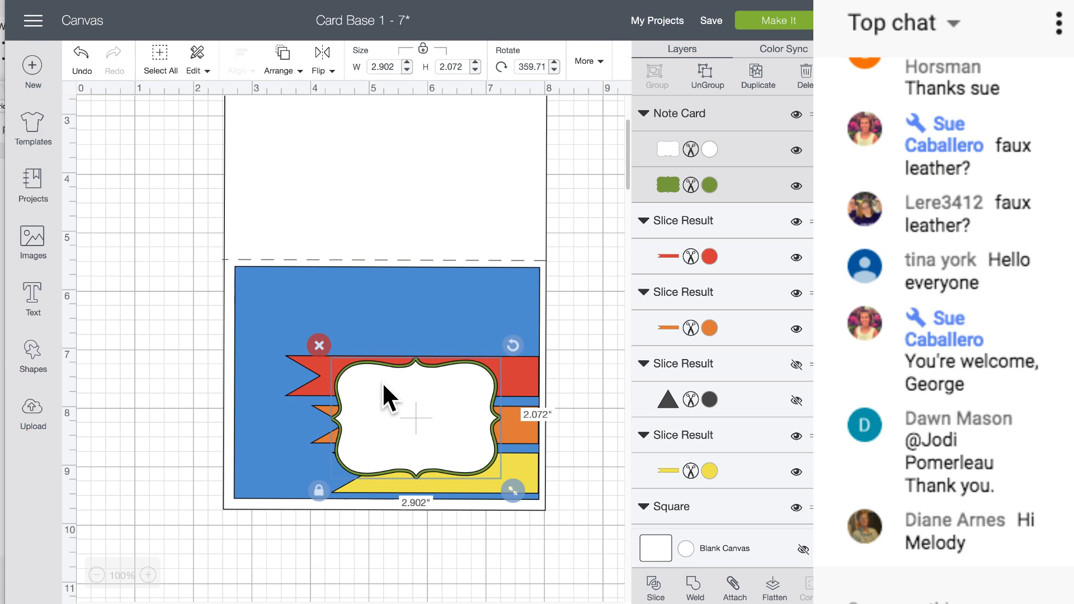
{"action": "left_click_drag", "start_coordinate": [386, 399], "coordinate": [369, 361]}
- Add a circle shape, move it onto the card front and resize it to about 2.208 inches
{"action": "left_click", "coordinate": [33, 352]}
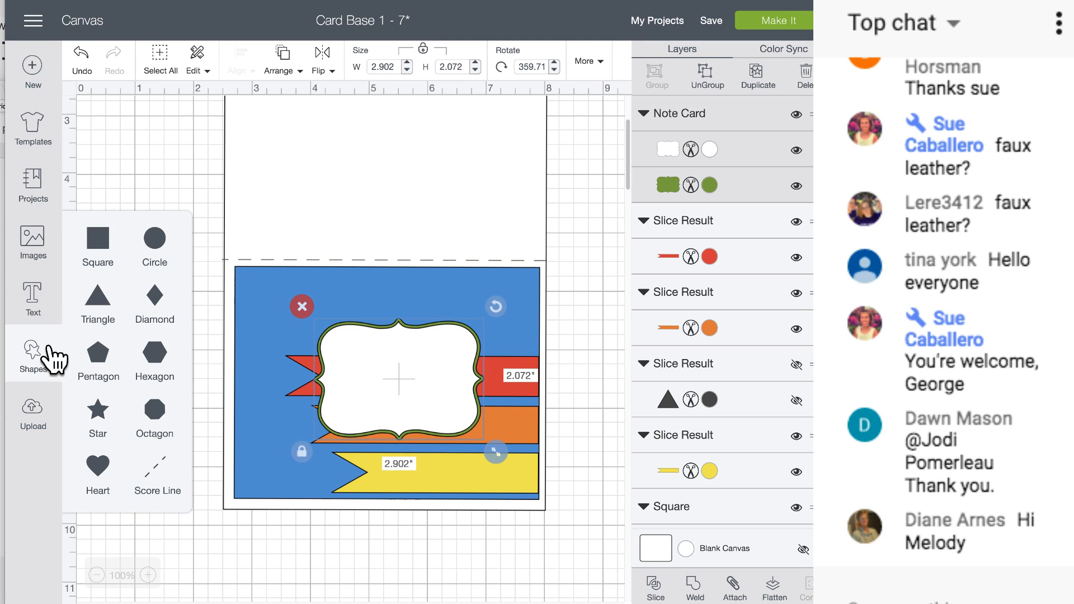
{"action": "left_click", "coordinate": [154, 240]}
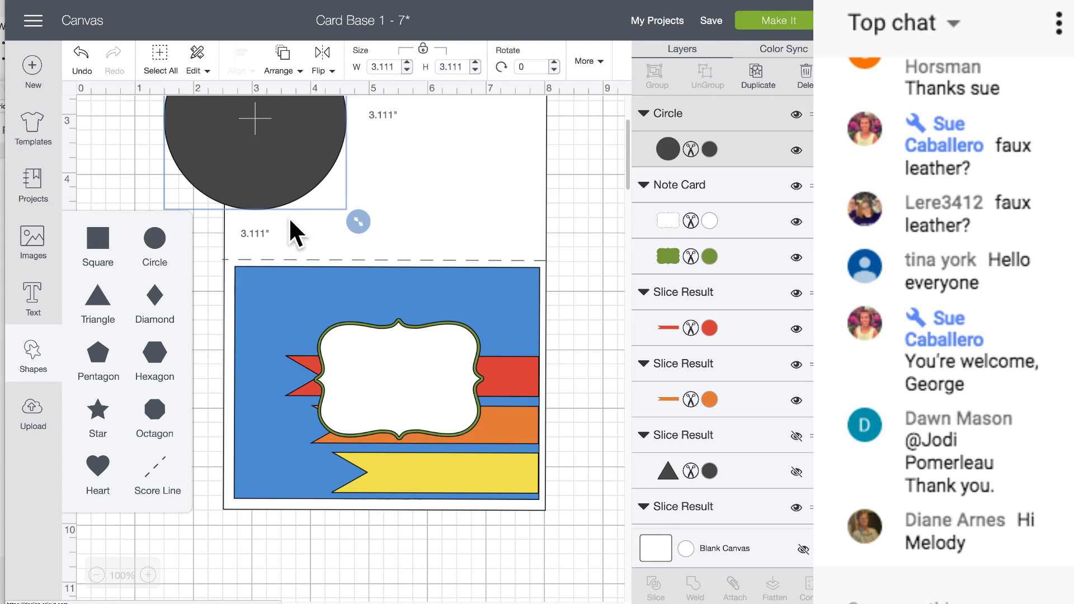
{"action": "left_click_drag", "start_coordinate": [288, 220], "coordinate": [476, 492]}
{"action": "left_click_drag", "start_coordinate": [537, 505], "coordinate": [491, 450]}
- Move the note card label off the card front and position the circle over the three ribbons
{"action": "left_click_drag", "start_coordinate": [398, 403], "coordinate": [468, 477]}
{"action": "left_click_drag", "start_coordinate": [330, 386], "coordinate": [151, 204]}
{"action": "left_click_drag", "start_coordinate": [477, 439], "coordinate": [426, 426]}
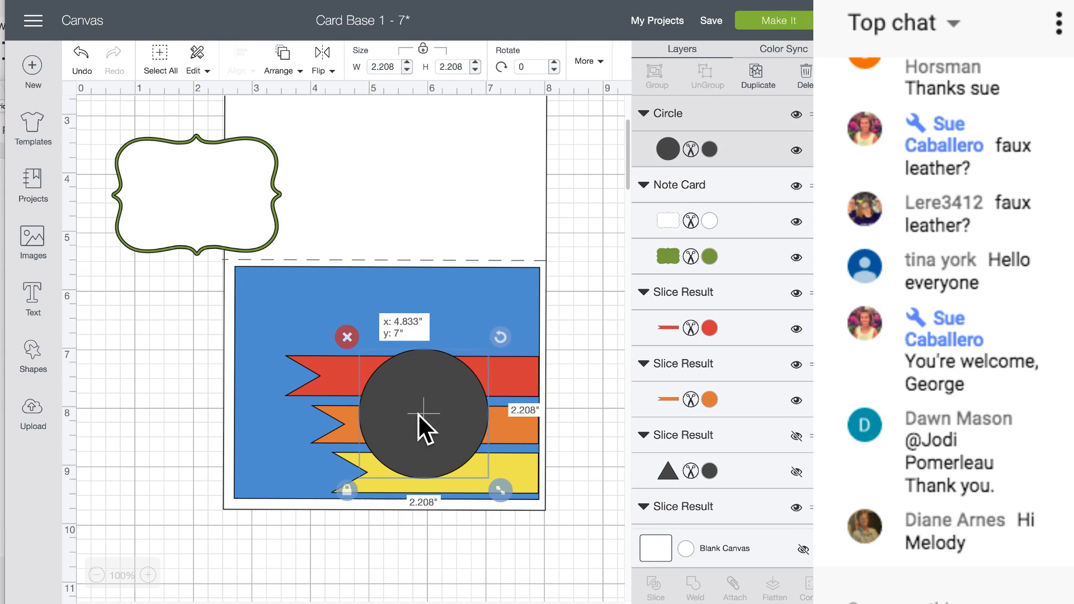
- Recolor the circle over the ribbons with the green project color #6B9F27
{"action": "left_click", "coordinate": [710, 147]}
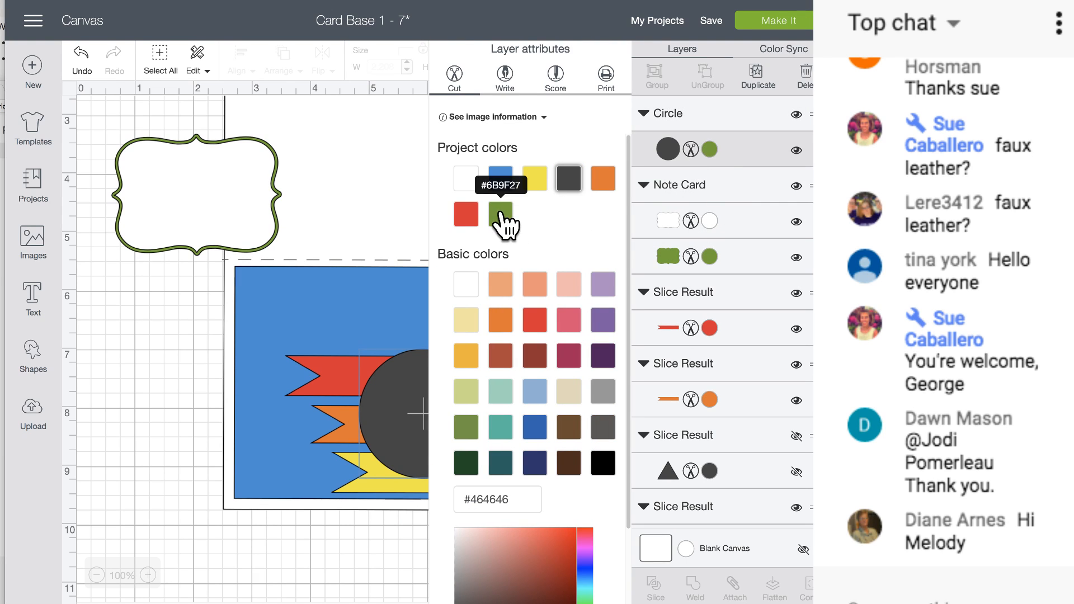
{"action": "left_click", "coordinate": [501, 214]}
{"action": "left_click", "coordinate": [416, 386]}
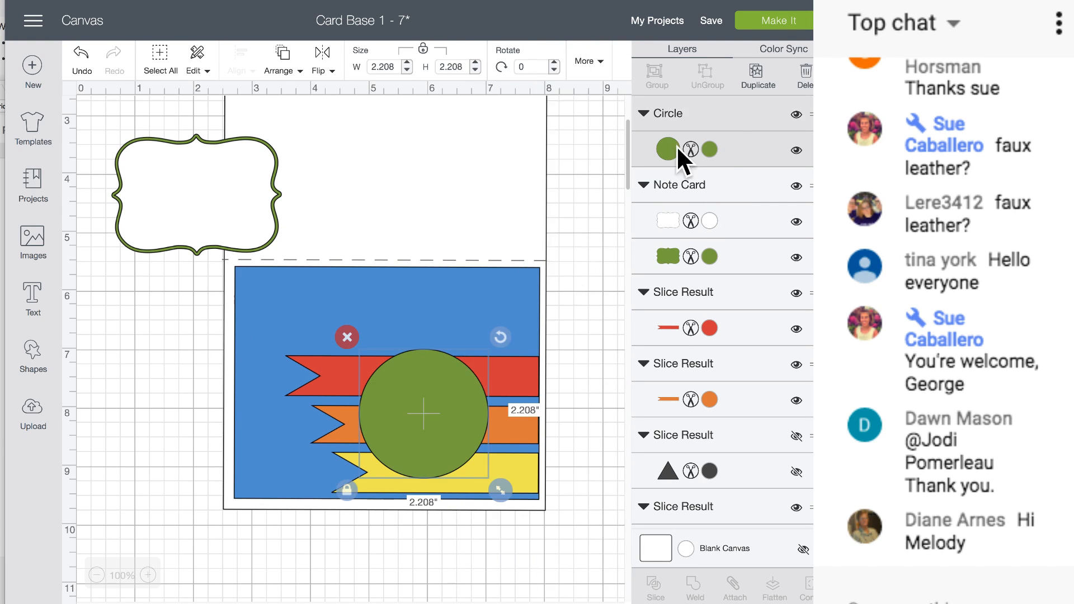
- Create a smaller white (#FFFFFF) duplicate of the green circle, about 1.986 inches across
{"action": "left_click", "coordinate": [760, 77]}
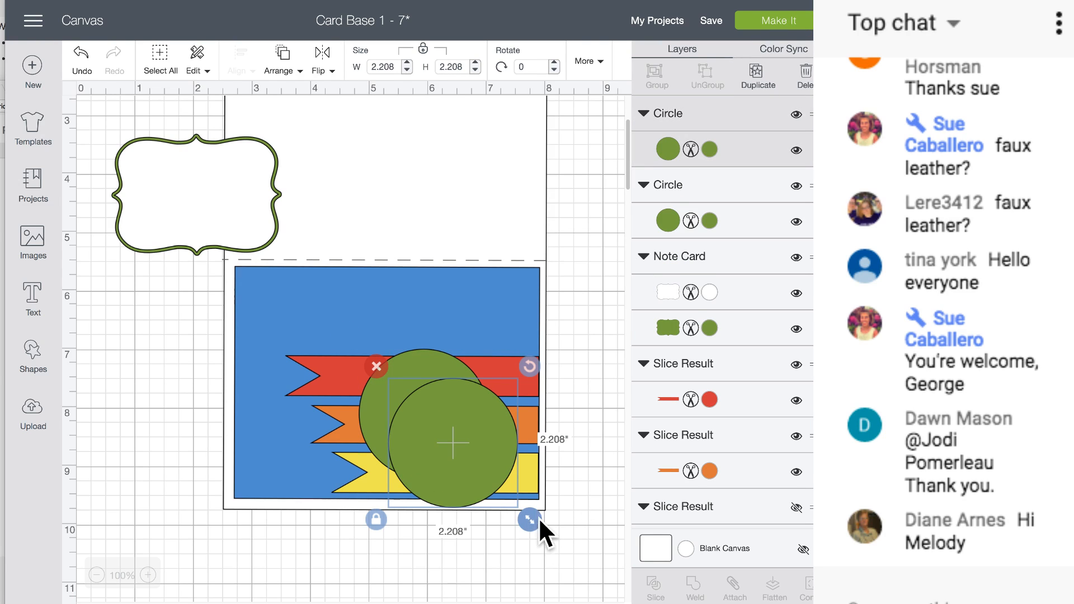
{"action": "left_click_drag", "start_coordinate": [530, 519], "coordinate": [519, 506]}
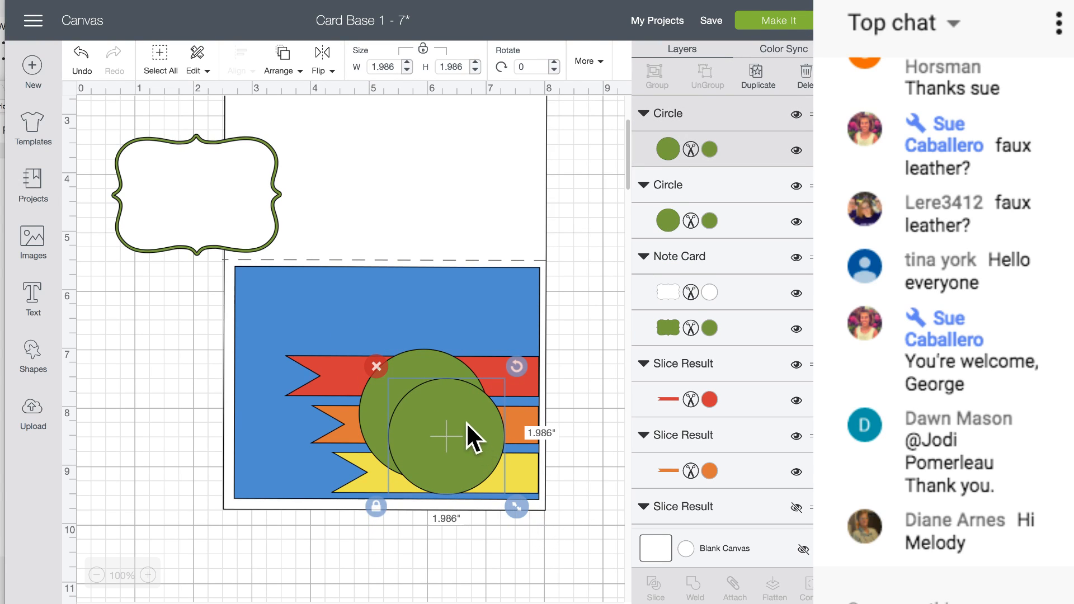
{"action": "left_click", "coordinate": [709, 150]}
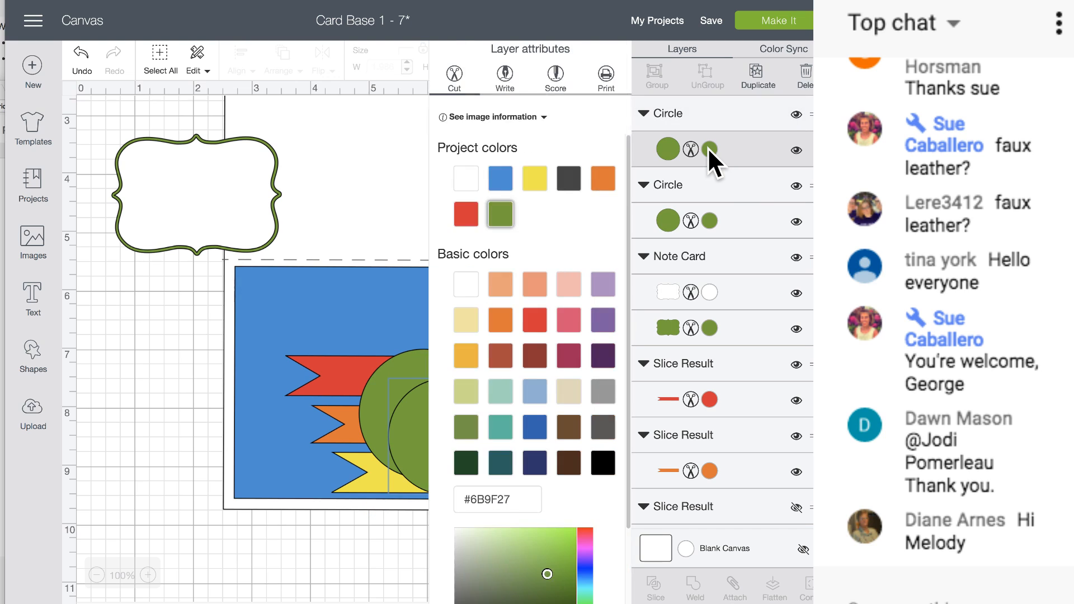
{"action": "left_click", "coordinate": [469, 185]}
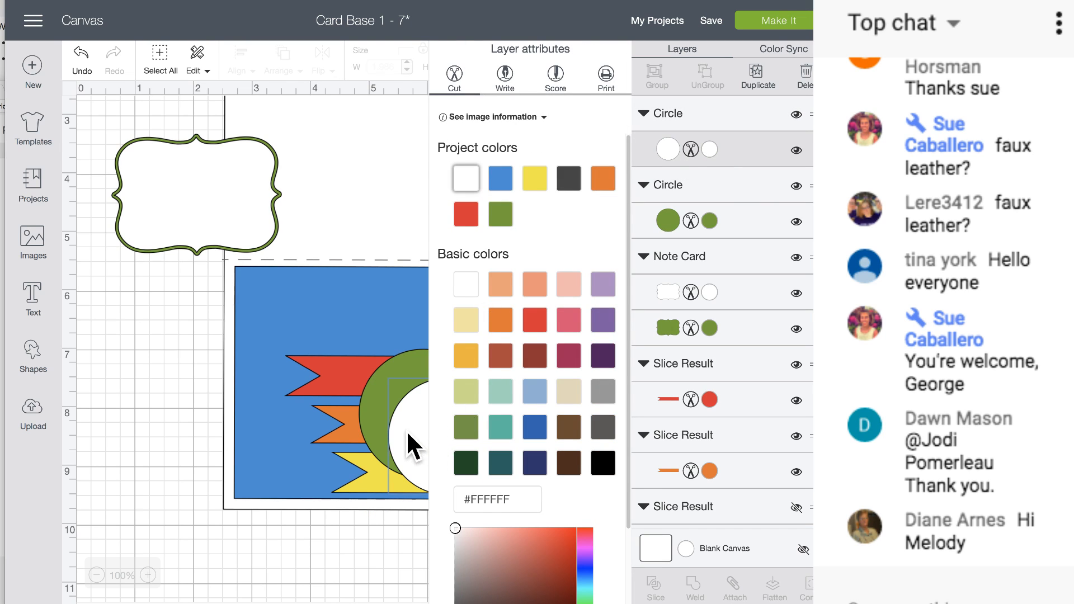
{"action": "left_click", "coordinate": [405, 425]}
- Center the white circle on the green circle and group the two circles
{"action": "left_click_drag", "start_coordinate": [404, 415], "coordinate": [390, 415]}
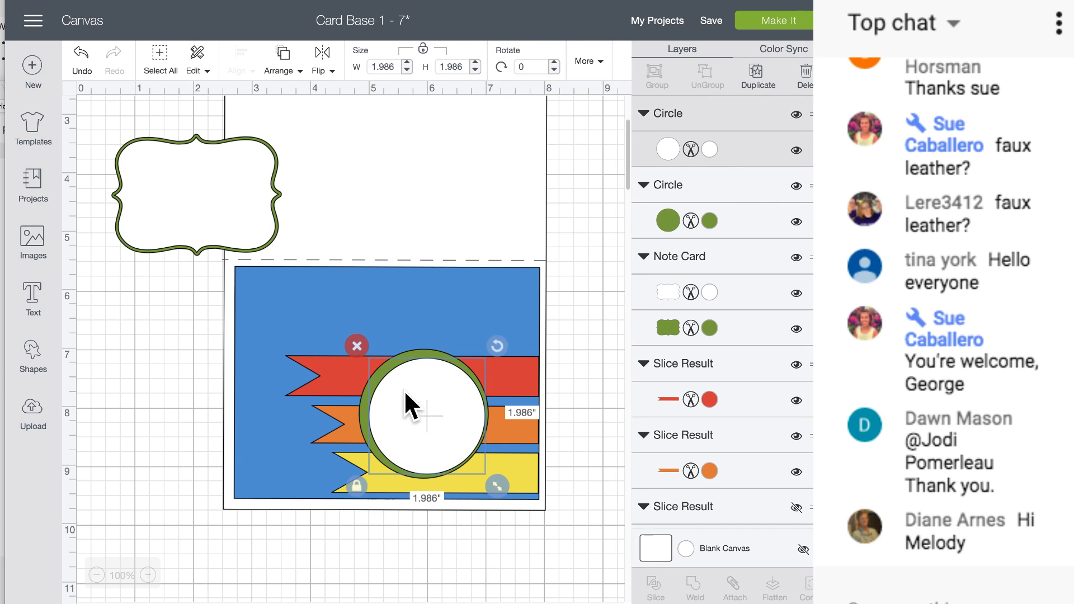
{"action": "left_click", "coordinate": [424, 353], "text": "shift"}
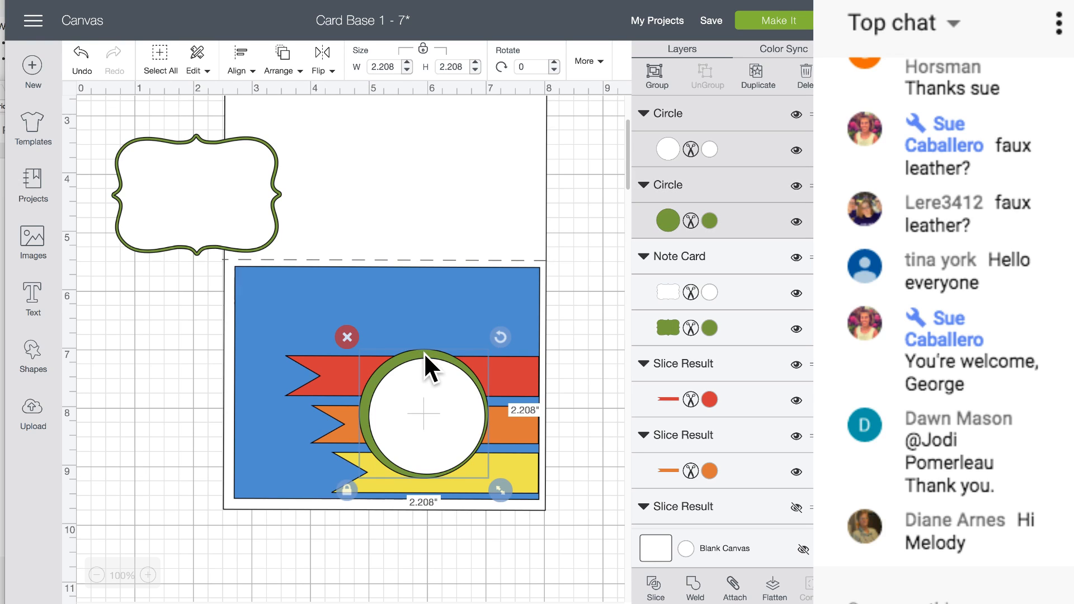
{"action": "left_click", "coordinate": [241, 59]}
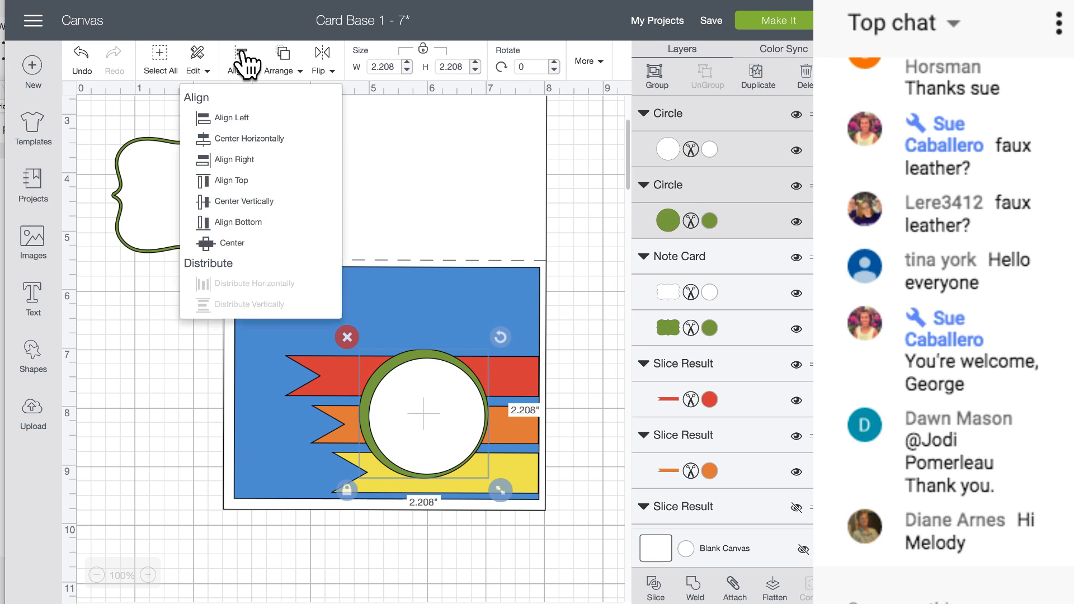
{"action": "left_click", "coordinate": [230, 243]}
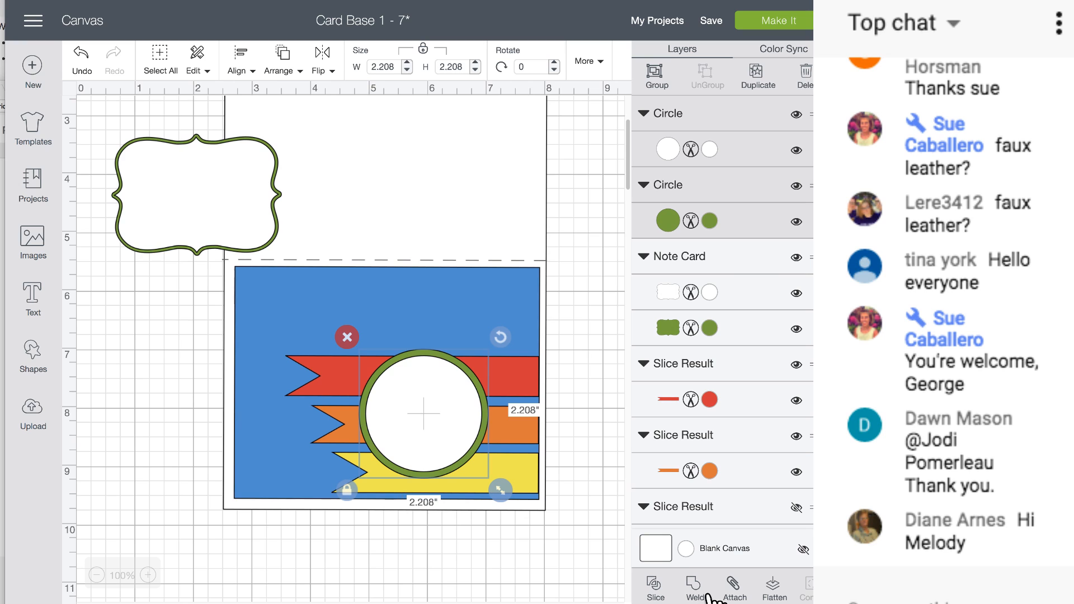
{"action": "left_click", "coordinate": [657, 75]}
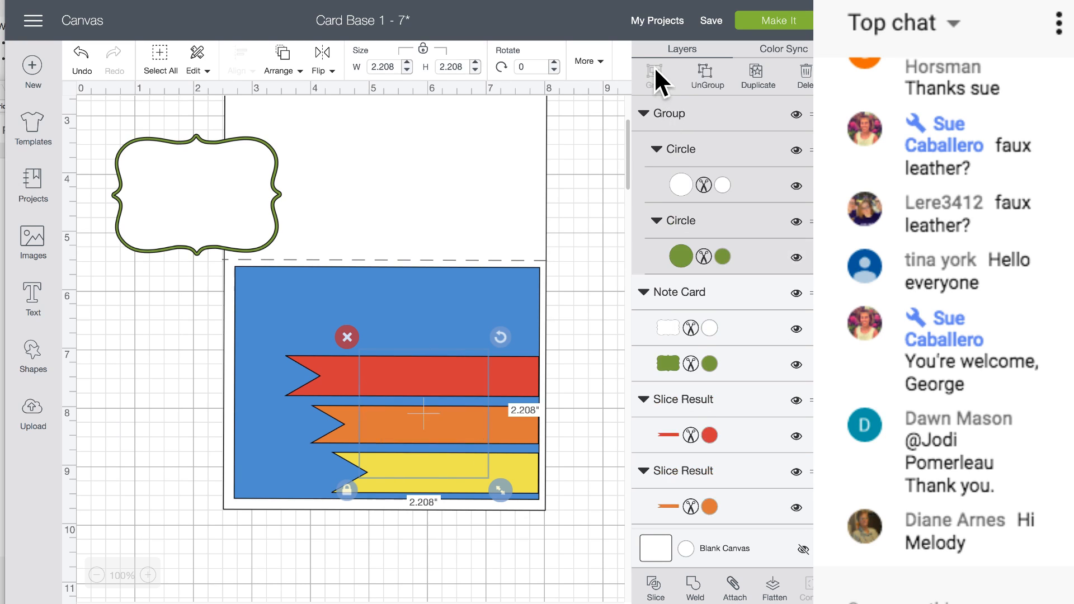
- Resize the grouped circles to about 1.806 inches and place them near the card front's upper-right corner, overlapping the red ribbon
{"action": "left_click_drag", "start_coordinate": [422, 412], "coordinate": [422, 372]}
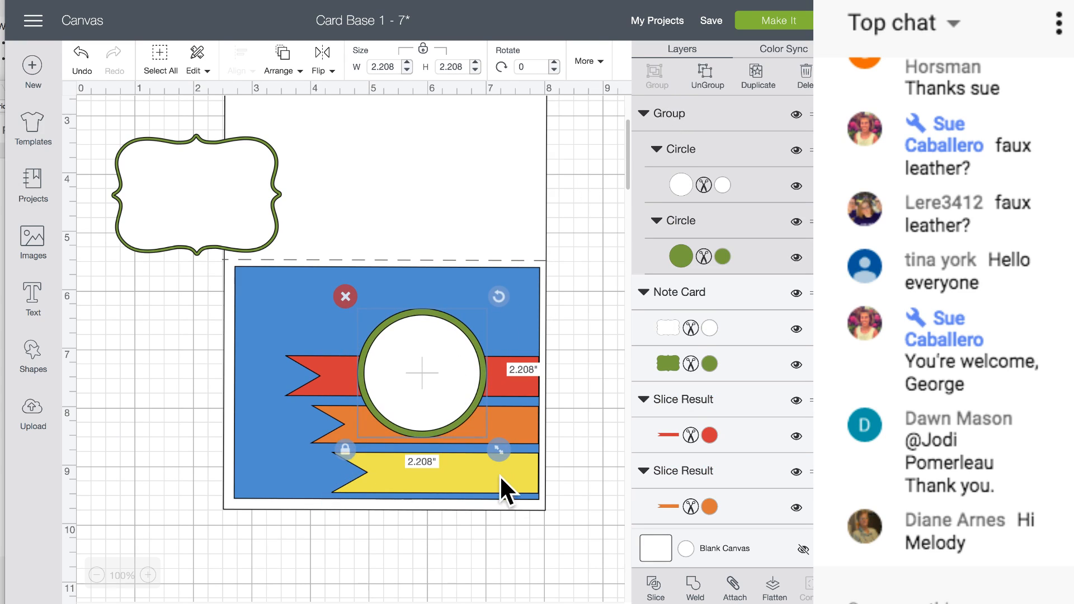
{"action": "left_click_drag", "start_coordinate": [499, 450], "coordinate": [473, 424]}
{"action": "left_click_drag", "start_coordinate": [415, 378], "coordinate": [452, 432]}
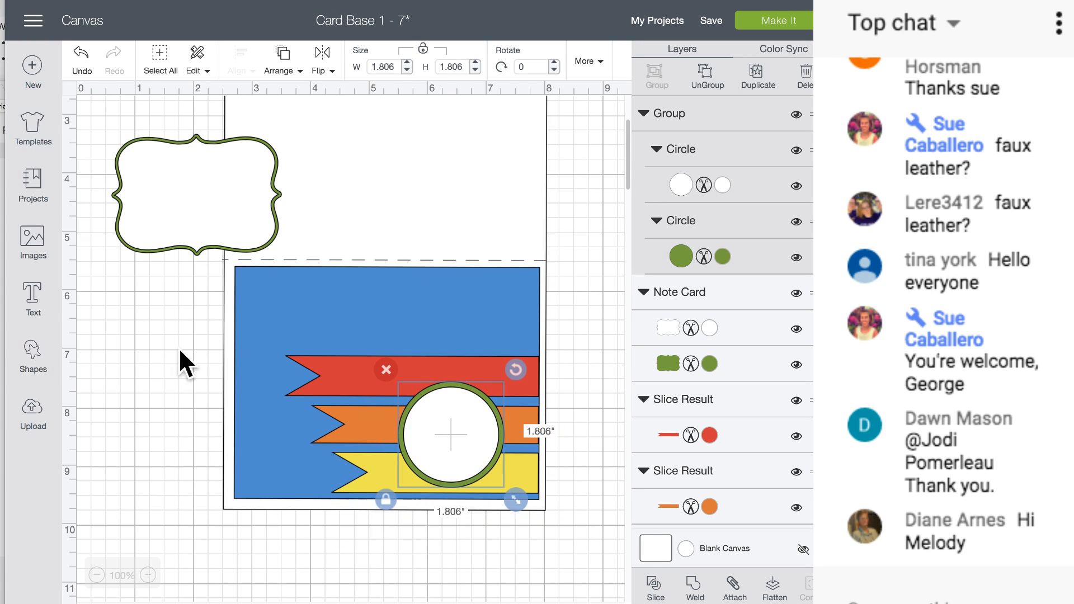
{"action": "left_click_drag", "start_coordinate": [479, 422], "coordinate": [466, 339]}
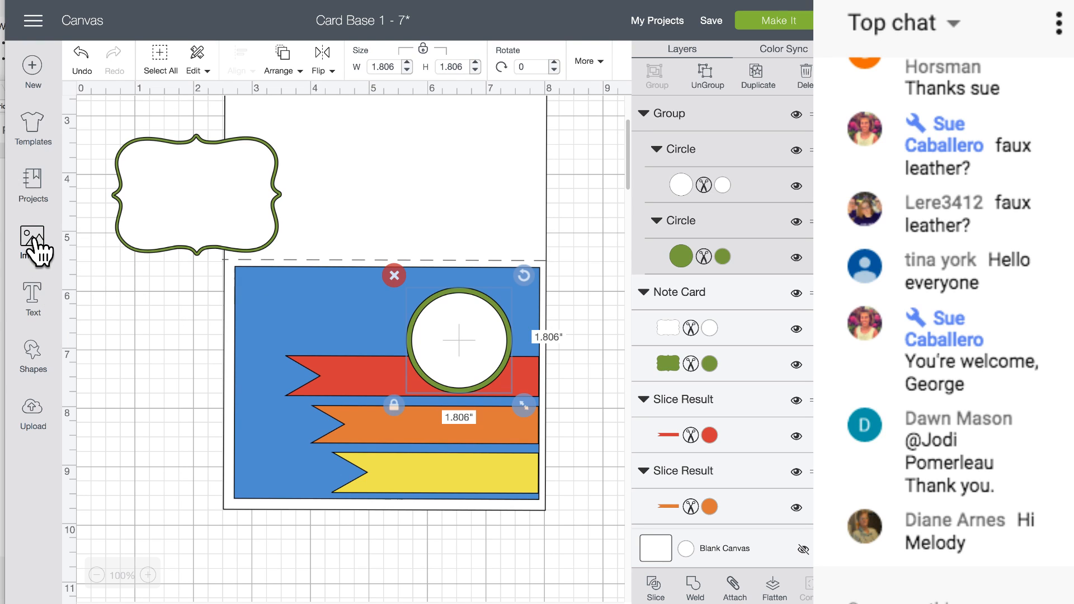
- Search the image library for "car"
{"action": "left_click", "coordinate": [33, 244]}
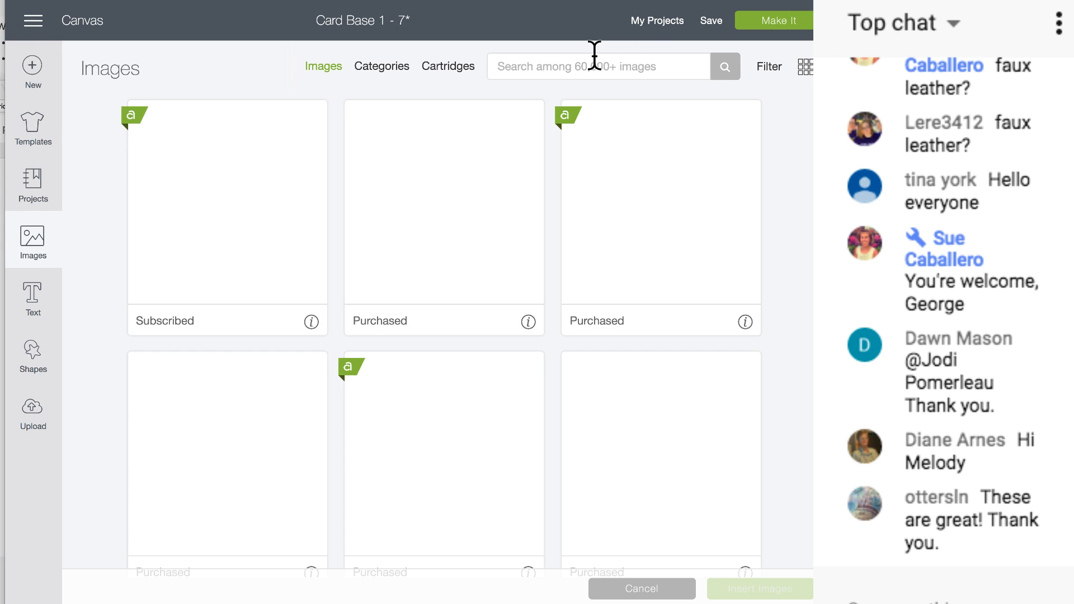
{"action": "left_click", "coordinate": [587, 64]}
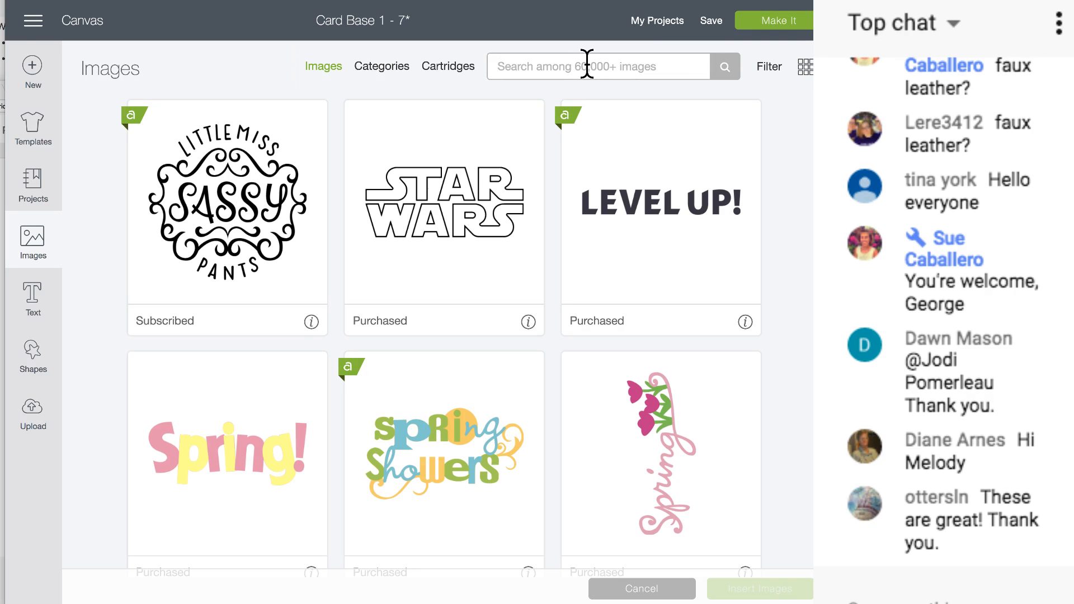
{"action": "key", "text": "Return"}
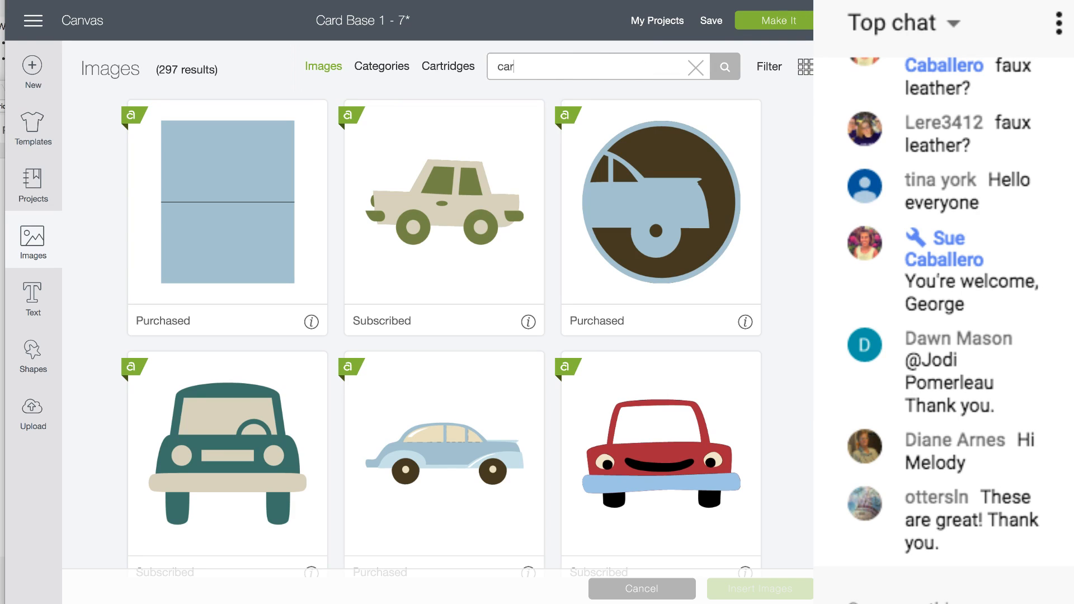
- Find the red race car with blue wheels and the number 1 among the car images and insert it onto the canvas
{"action": "scroll", "coordinate": [471, 220], "scroll_direction": "down", "scroll_amount": 10}
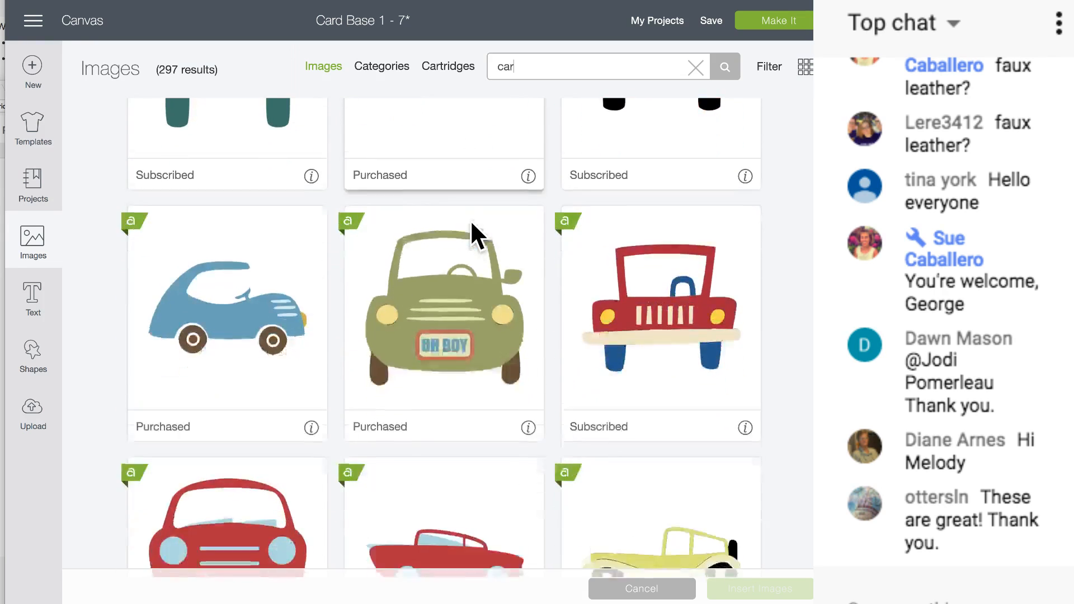
{"action": "scroll", "coordinate": [470, 219], "scroll_direction": "down", "scroll_amount": 10}
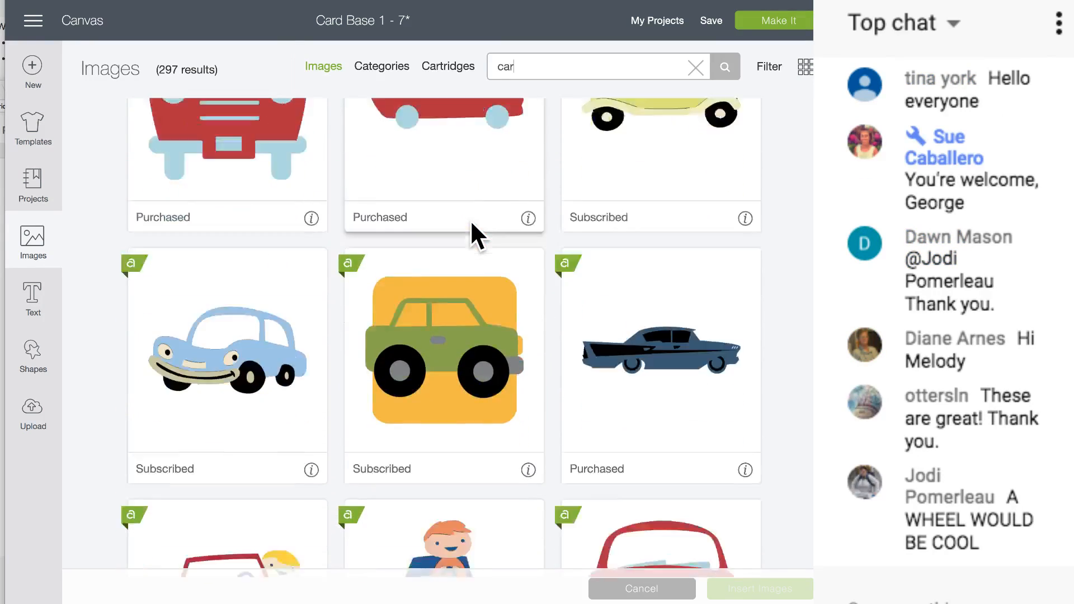
{"action": "scroll", "coordinate": [470, 219], "scroll_direction": "down", "scroll_amount": 5}
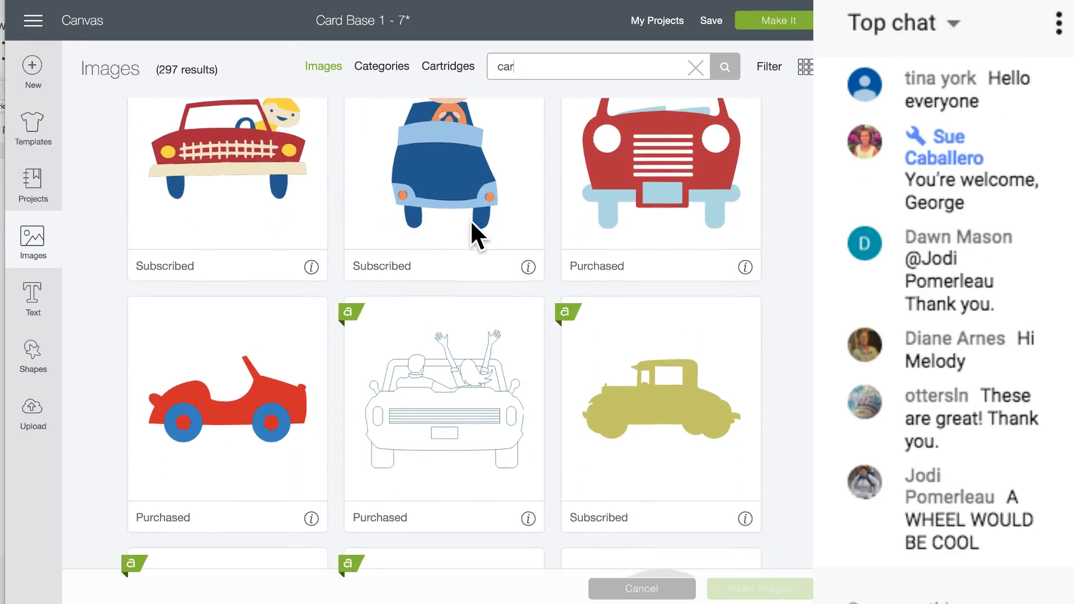
{"action": "scroll", "coordinate": [469, 220], "scroll_direction": "down", "scroll_amount": 10}
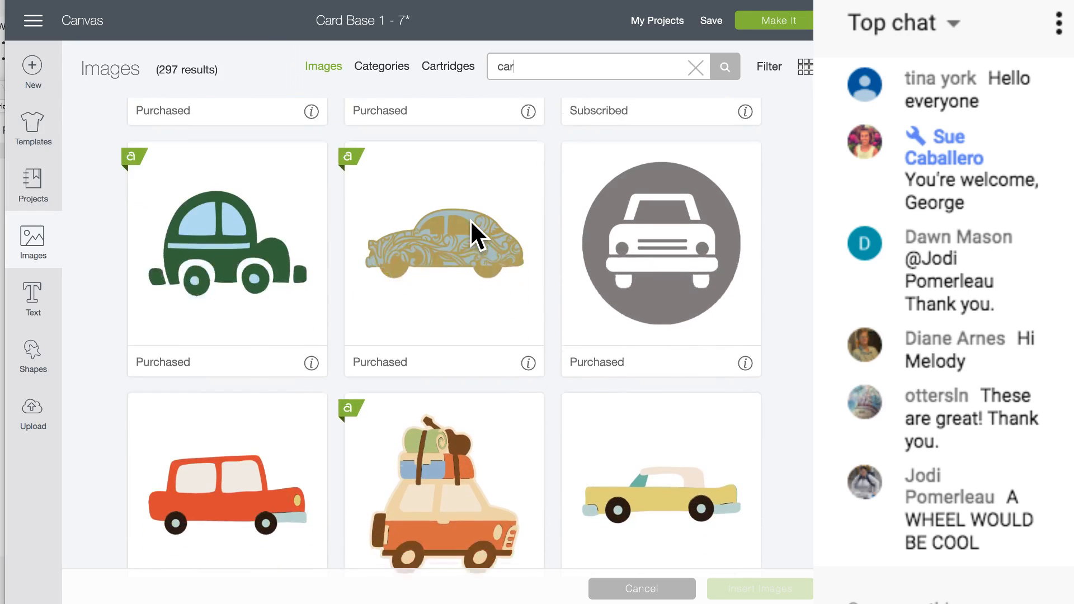
{"action": "scroll", "coordinate": [469, 220], "scroll_direction": "down", "scroll_amount": 7}
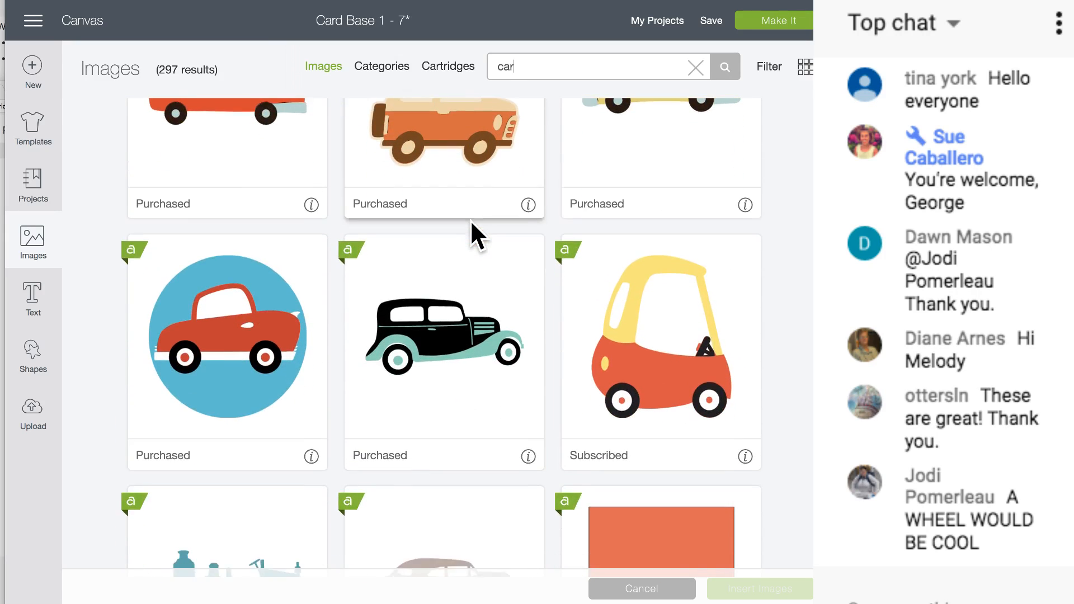
{"action": "scroll", "coordinate": [471, 225], "scroll_direction": "down", "scroll_amount": 3}
{"action": "scroll", "coordinate": [471, 225], "scroll_direction": "up", "scroll_amount": 3}
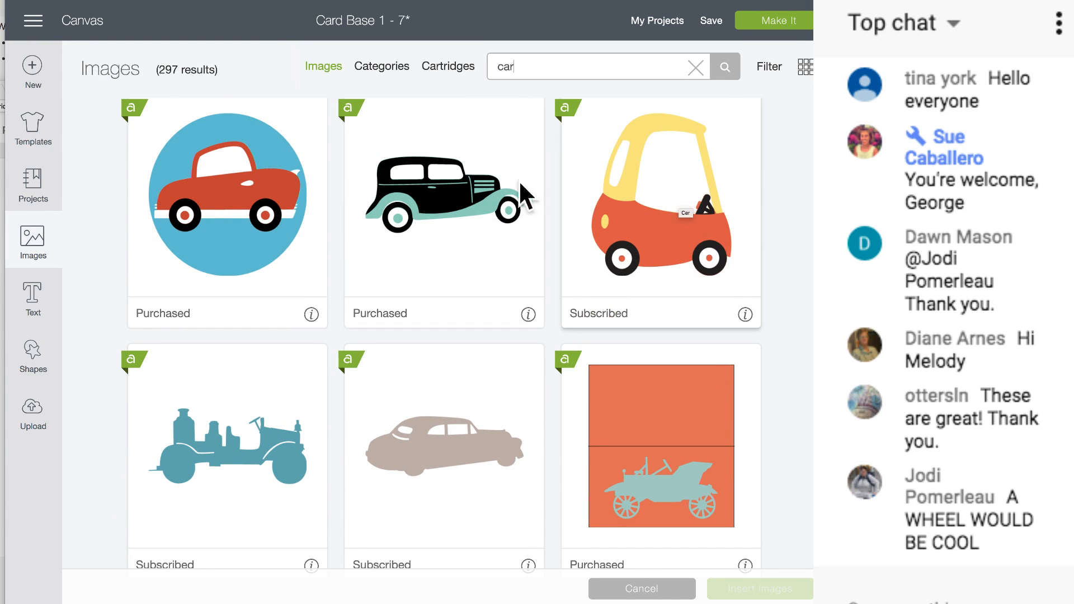
{"action": "scroll", "coordinate": [324, 289], "scroll_direction": "down", "scroll_amount": 3}
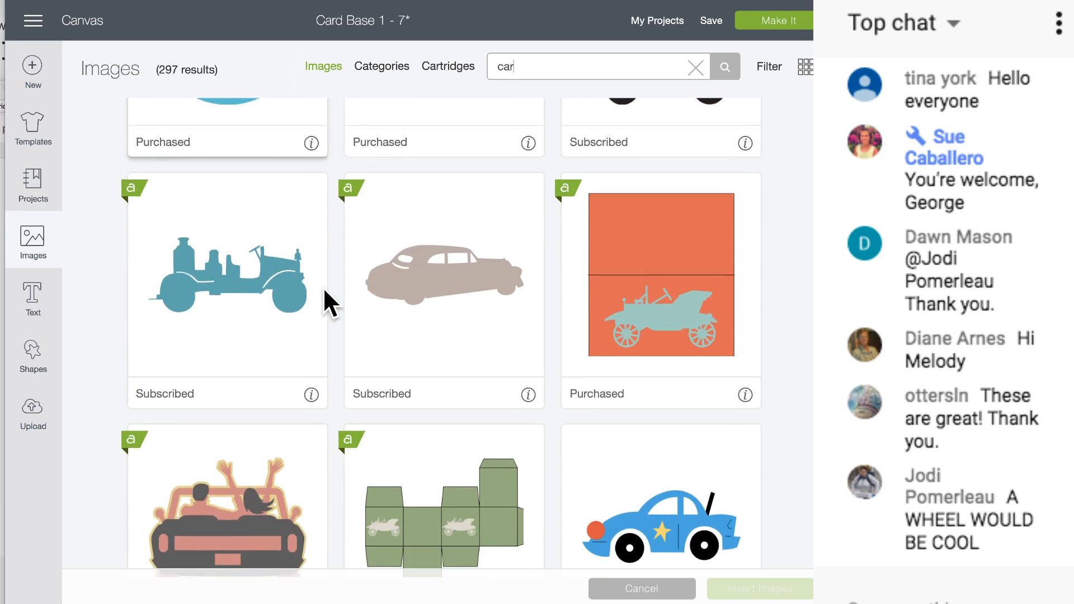
{"action": "scroll", "coordinate": [324, 287], "scroll_direction": "up", "scroll_amount": 3}
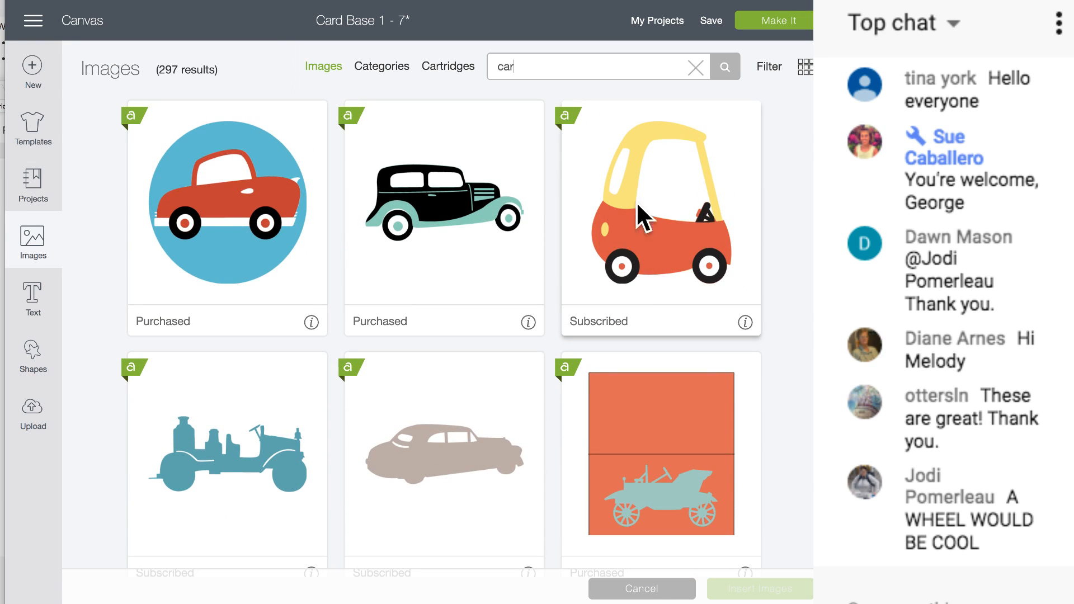
{"action": "scroll", "coordinate": [388, 313], "scroll_direction": "down", "scroll_amount": 10}
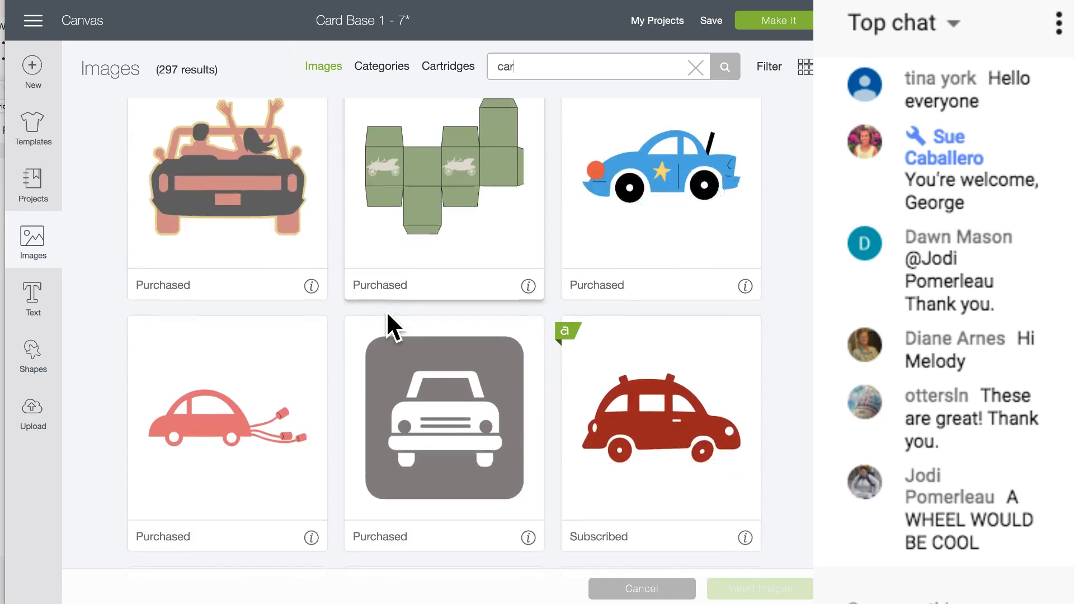
{"action": "scroll", "coordinate": [364, 291], "scroll_direction": "up", "scroll_amount": 2}
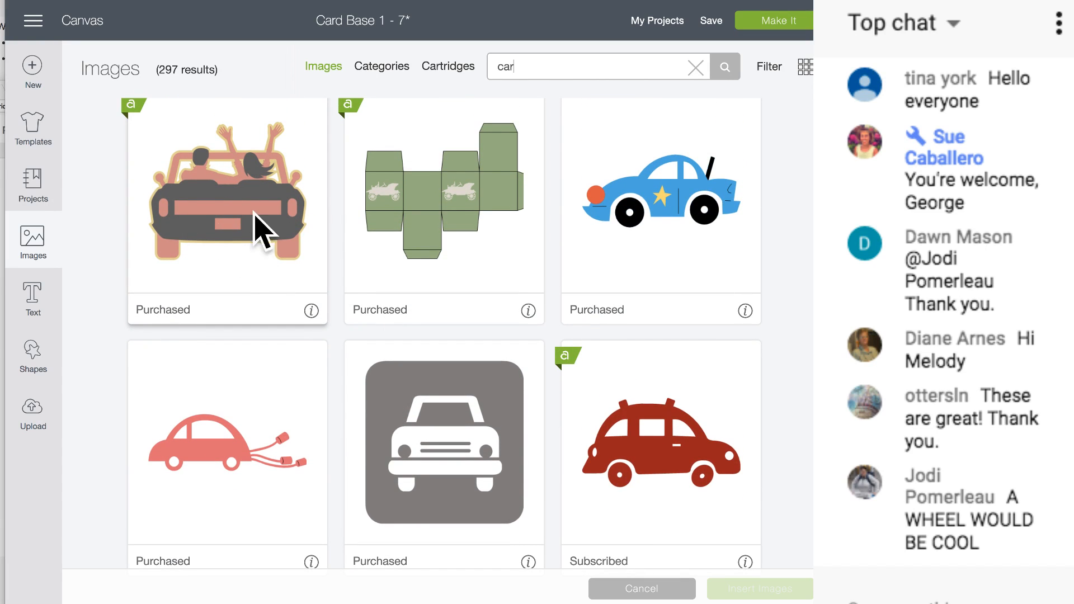
{"action": "scroll", "coordinate": [256, 254], "scroll_direction": "down", "scroll_amount": 8}
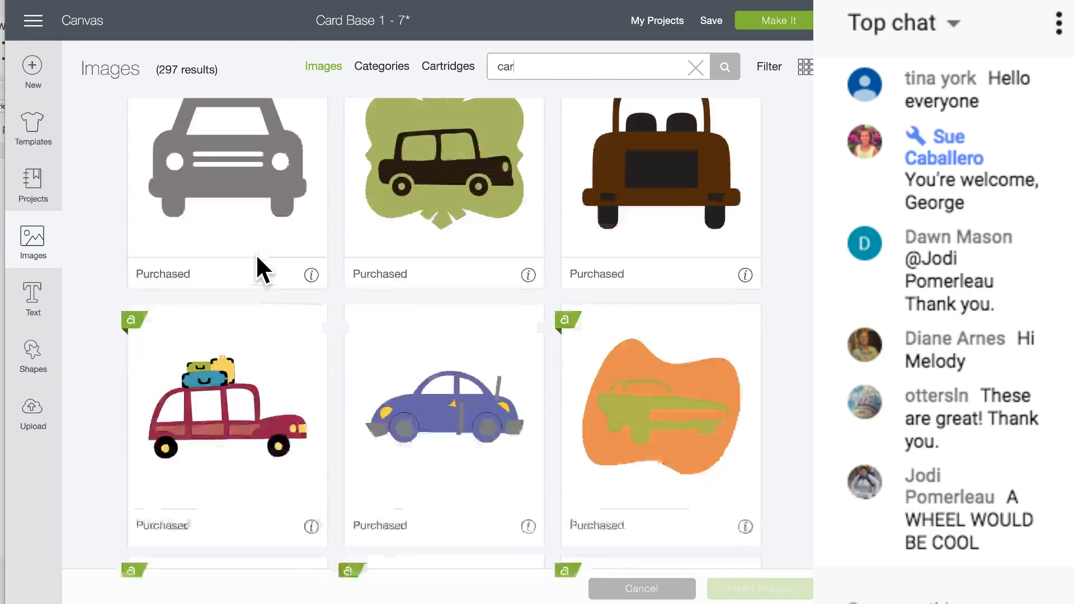
{"action": "scroll", "coordinate": [257, 259], "scroll_direction": "down", "scroll_amount": 5}
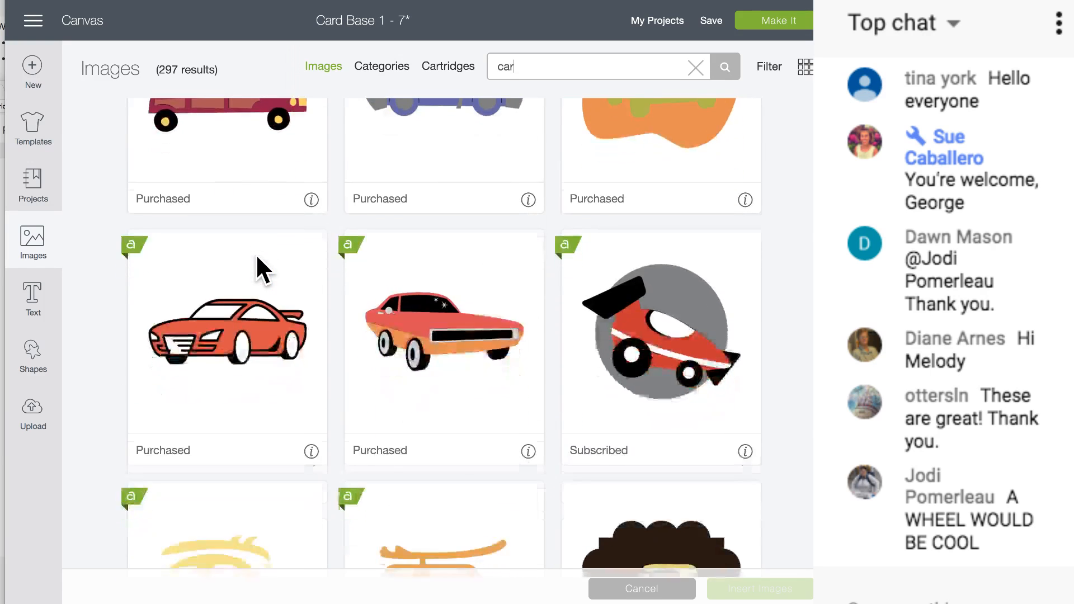
{"action": "scroll", "coordinate": [257, 258], "scroll_direction": "down", "scroll_amount": 1}
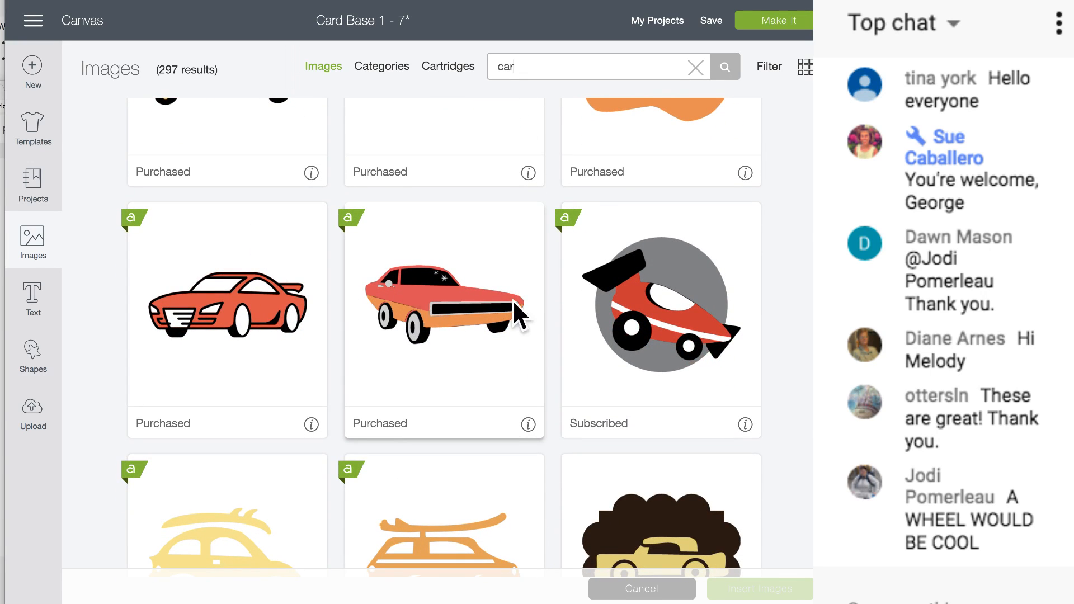
{"action": "scroll", "coordinate": [343, 311], "scroll_direction": "down", "scroll_amount": 5}
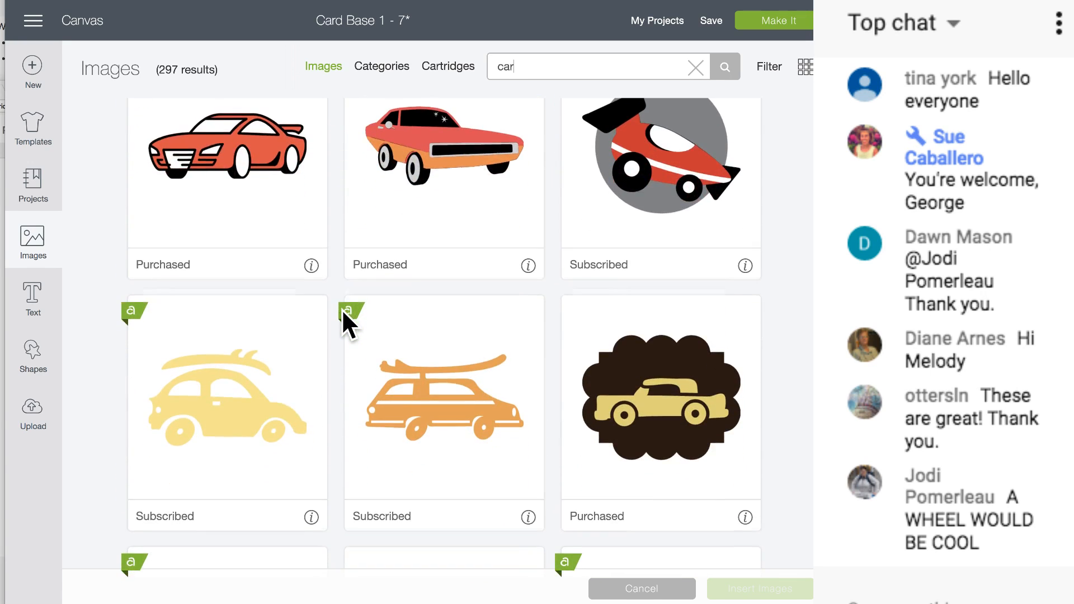
{"action": "scroll", "coordinate": [342, 324], "scroll_direction": "down", "scroll_amount": 10}
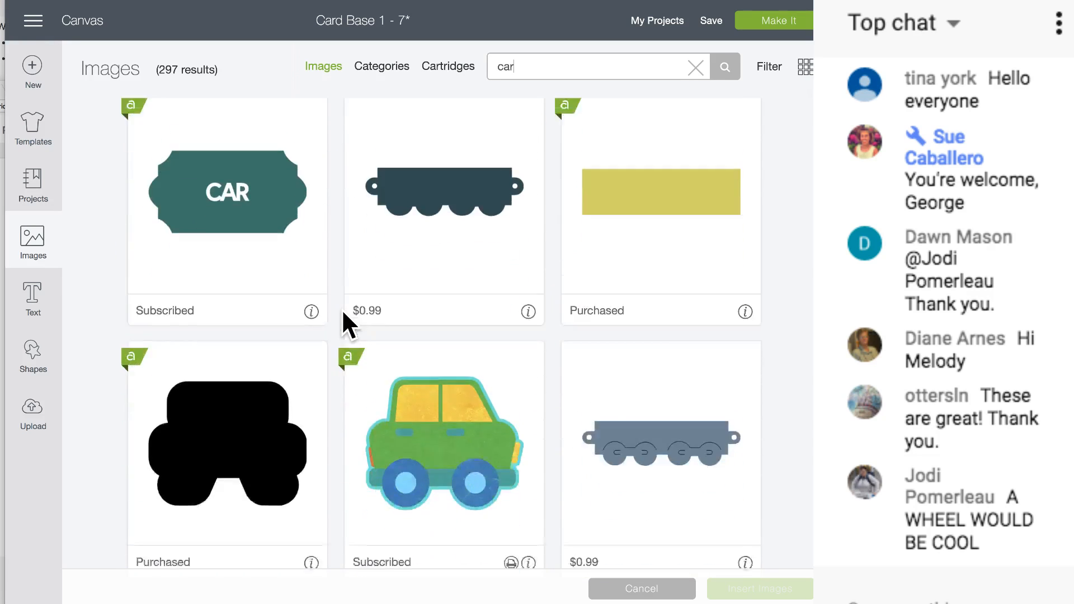
{"action": "scroll", "coordinate": [343, 311], "scroll_direction": "down", "scroll_amount": 10}
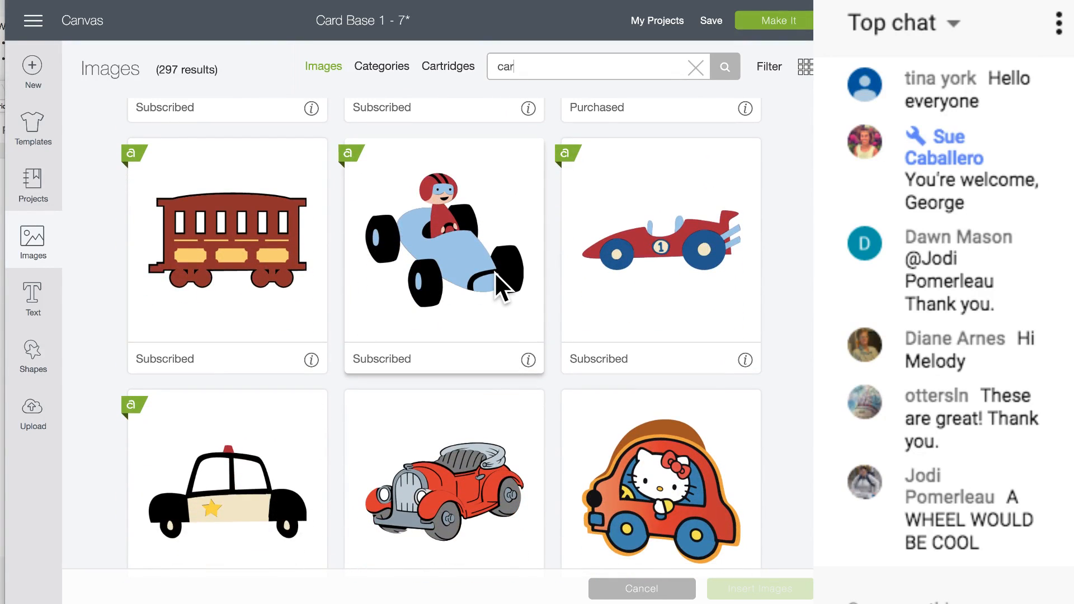
{"action": "left_click", "coordinate": [674, 253]}
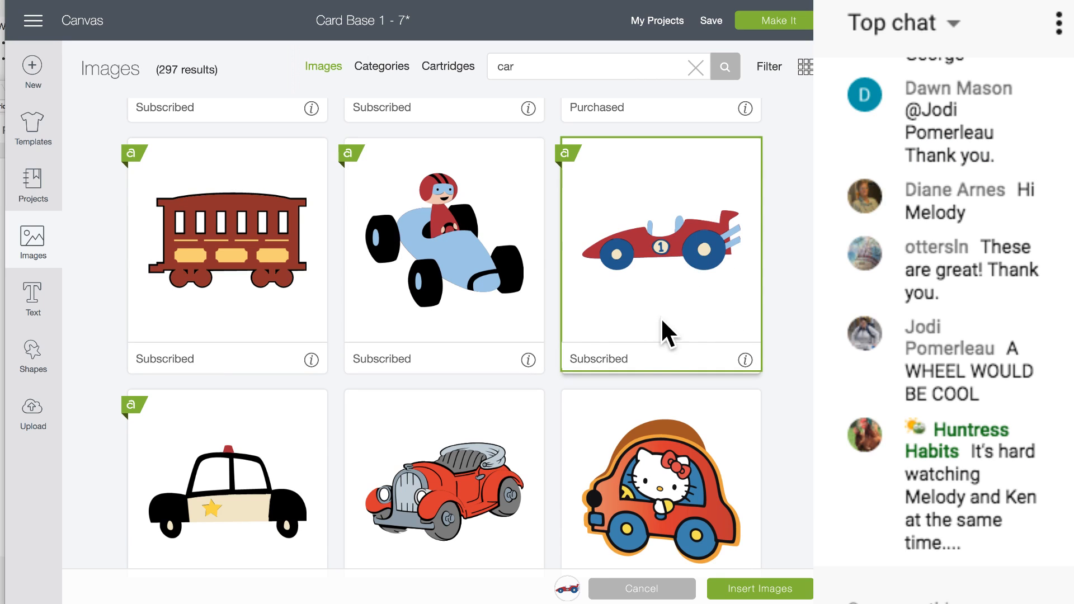
{"action": "left_click", "coordinate": [765, 593]}
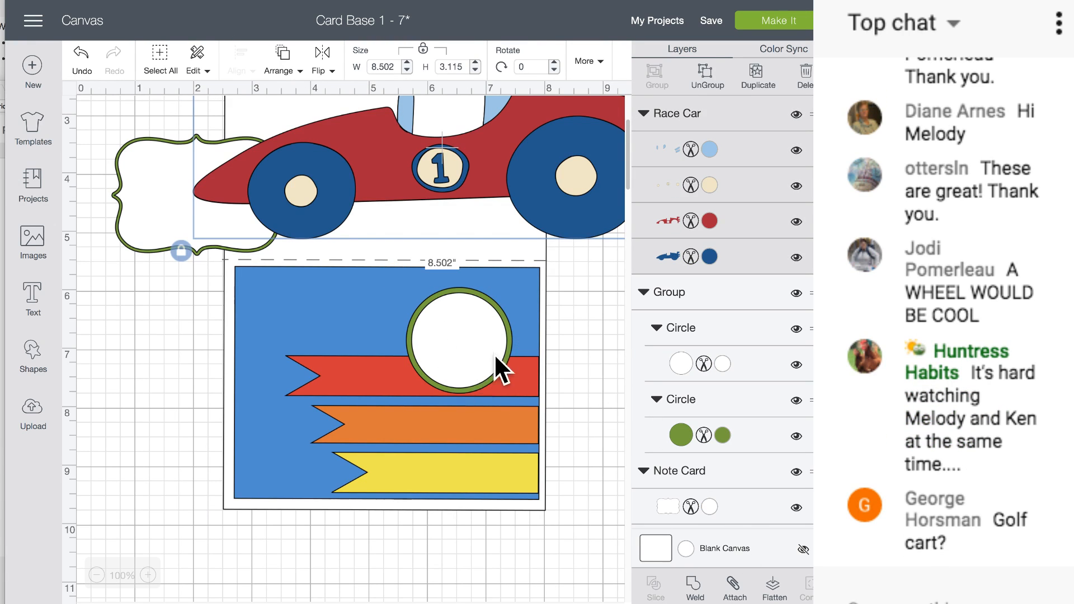
- Change the color of the white circle in the grouped circles to medium gray
{"action": "left_click", "coordinate": [466, 354]}
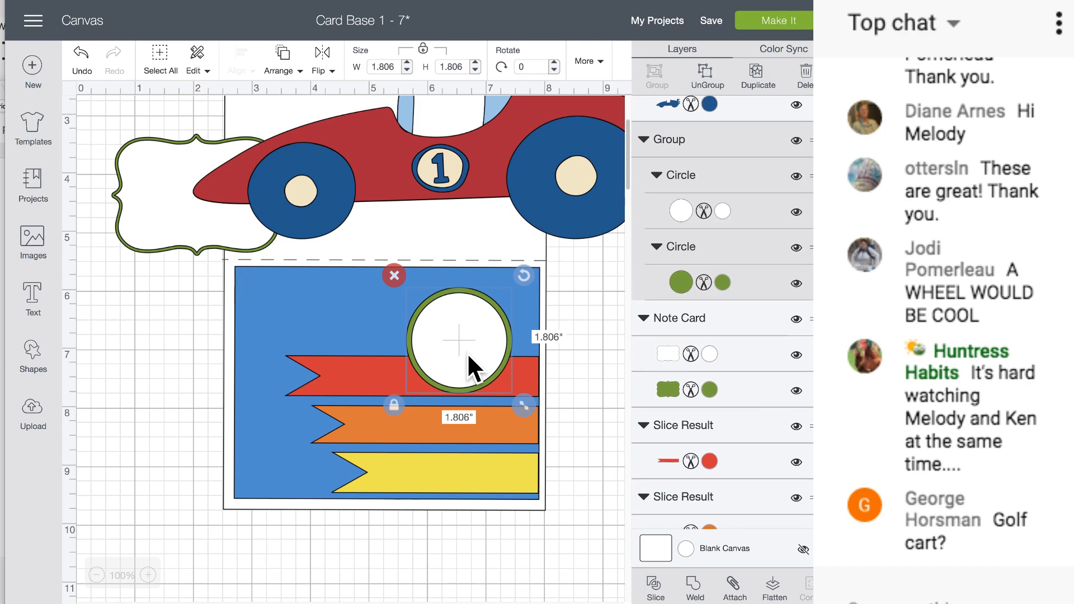
{"action": "left_click", "coordinate": [723, 212]}
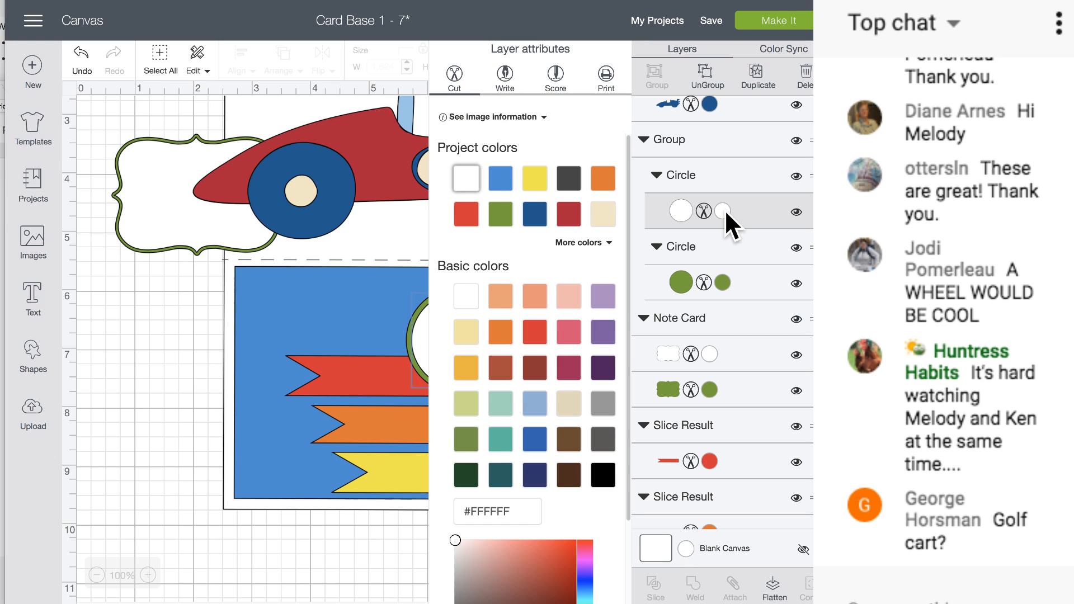
{"action": "left_click", "coordinate": [602, 406]}
{"action": "left_click", "coordinate": [427, 353]}
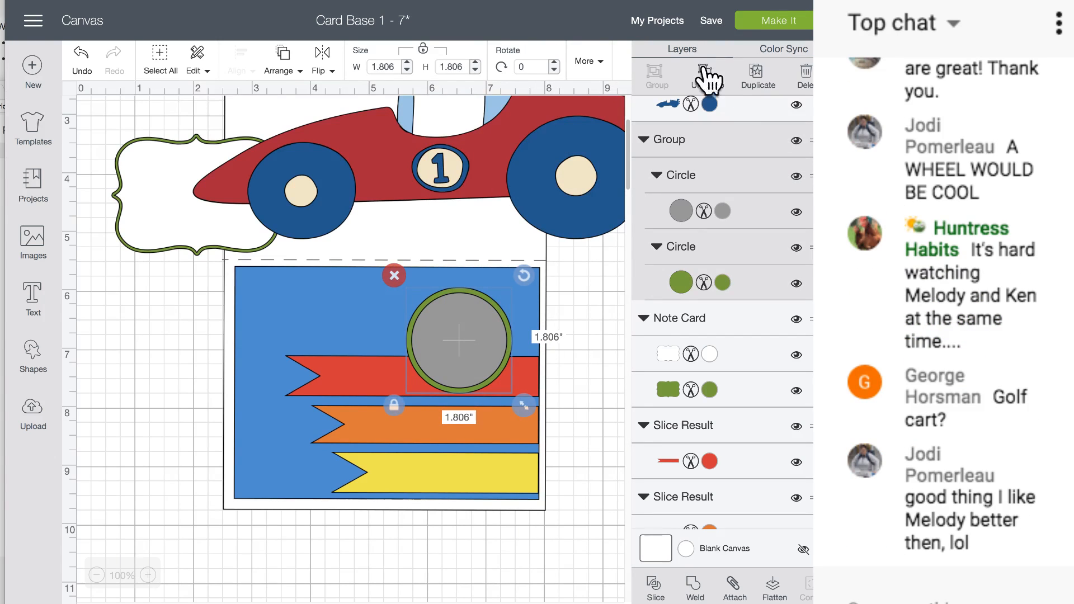
- Ungroup the two circles, shrink the gray circle to about 0.985 inches and center it on the green circle
{"action": "left_click", "coordinate": [707, 79]}
{"action": "left_click", "coordinate": [476, 338]}
{"action": "left_click_drag", "start_coordinate": [526, 411], "coordinate": [487, 369]}
{"action": "left_click_drag", "start_coordinate": [445, 319], "coordinate": [465, 337]}
{"action": "left_click_drag", "start_coordinate": [507, 378], "coordinate": [500, 374]}
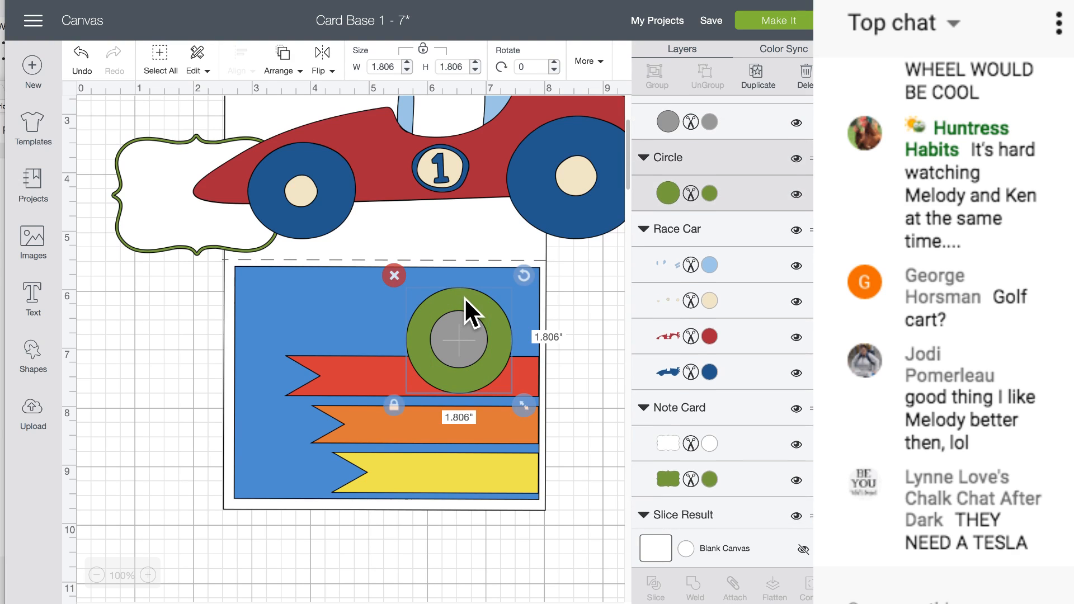
- Change the green circle's color to the project's dark gray so the two circles look like a tire
{"action": "left_click", "coordinate": [710, 175]}
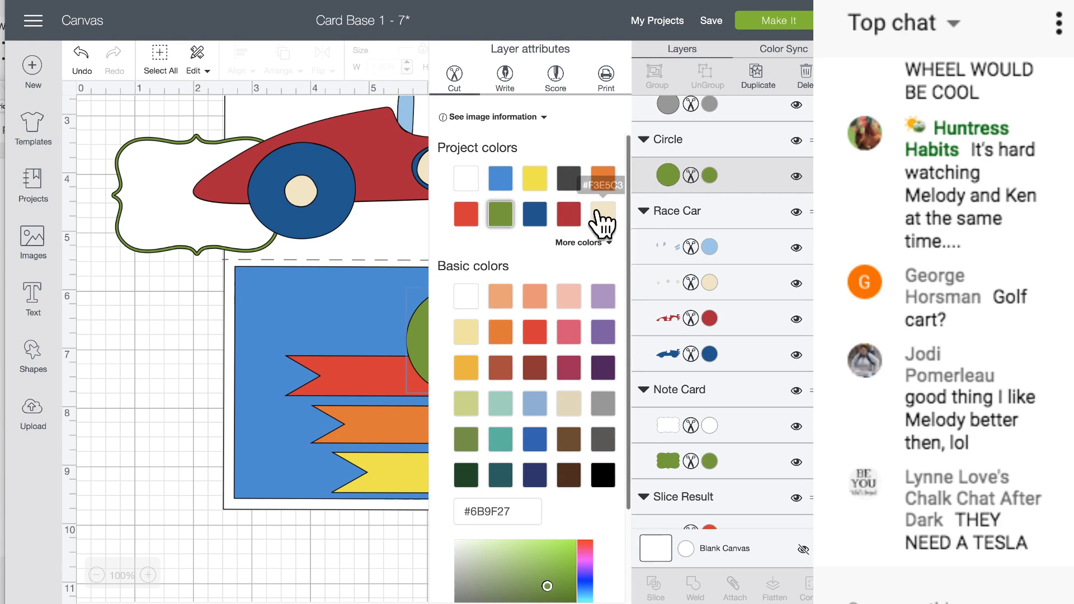
{"action": "left_click", "coordinate": [569, 179]}
{"action": "left_click", "coordinate": [176, 340]}
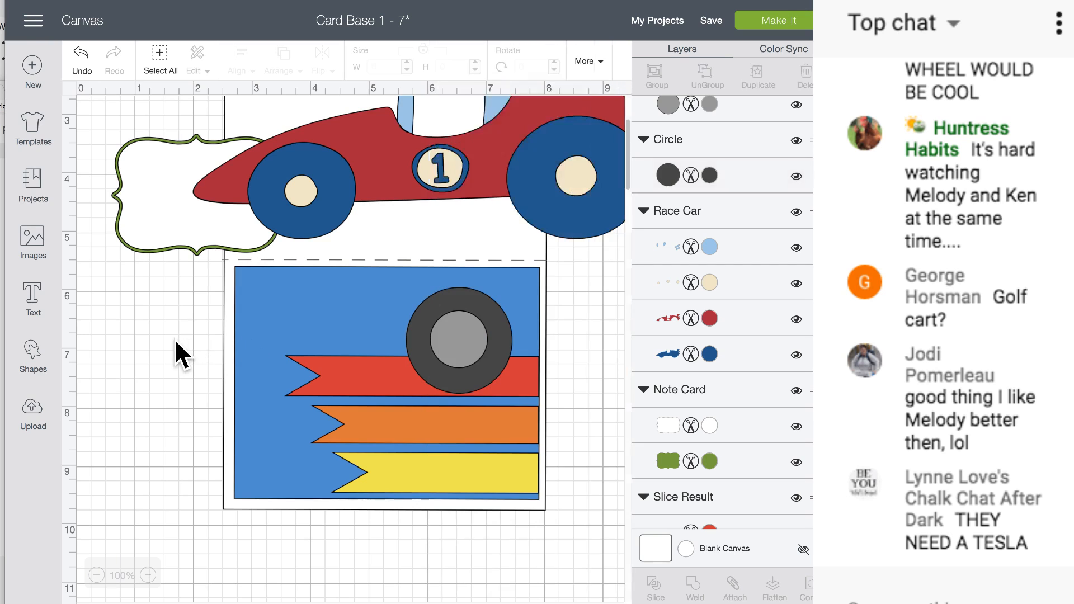
- Move the light gray and dark gray circles off the card front to its right side, keeping them concentric
{"action": "left_click", "coordinate": [464, 340]}
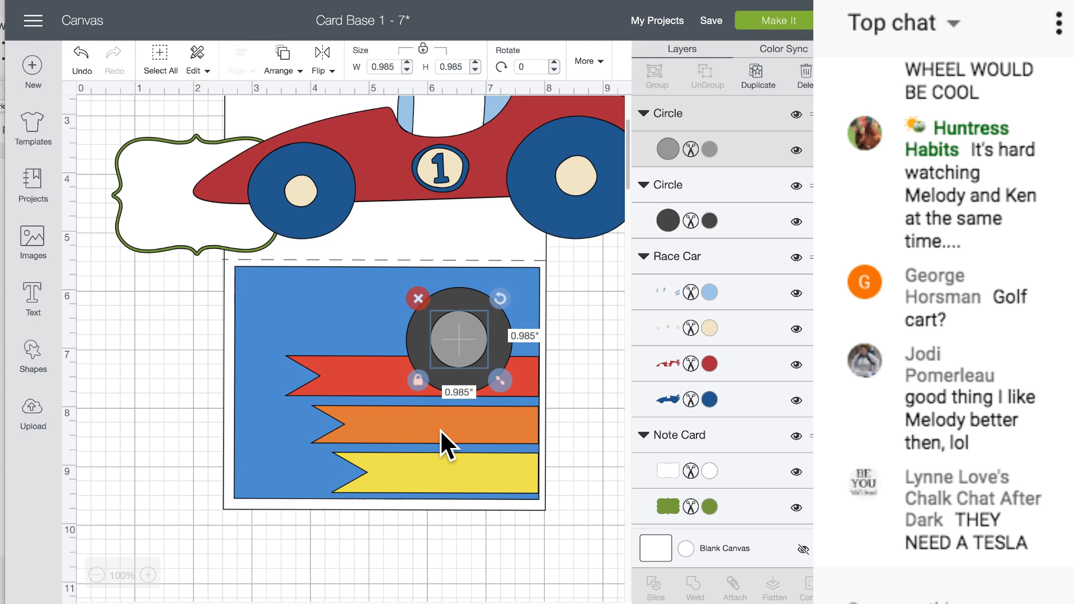
{"action": "left_click_drag", "start_coordinate": [511, 149], "coordinate": [447, 246]}
{"action": "left_click", "coordinate": [472, 360]}
{"action": "left_click_drag", "start_coordinate": [473, 360], "coordinate": [607, 441]}
{"action": "left_click_drag", "start_coordinate": [454, 319], "coordinate": [591, 395]}
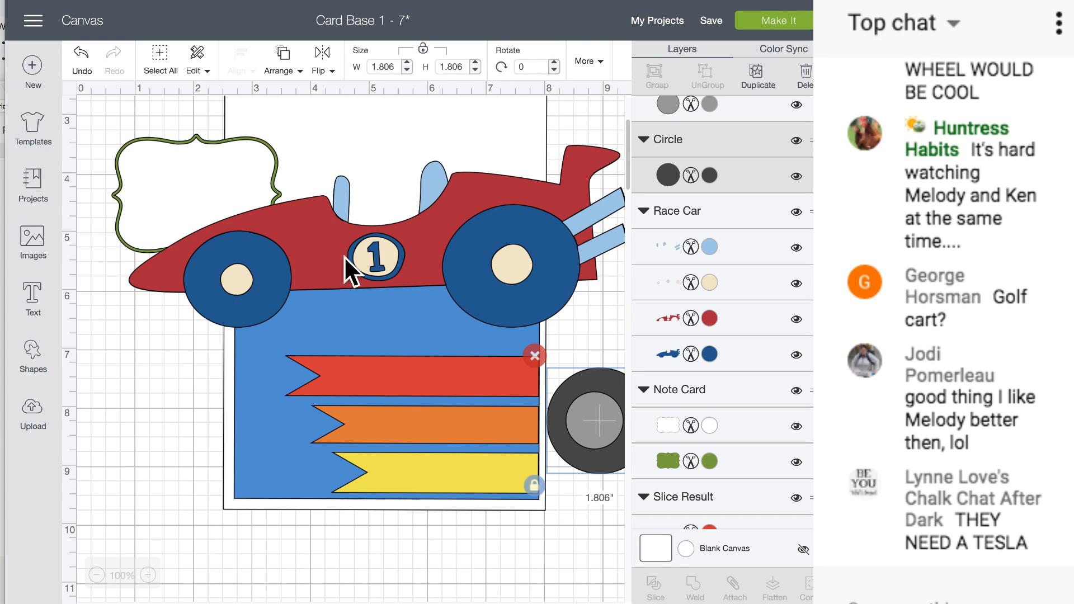
- Flip the race car horizontally and shrink it to about 6.627 inches wide above the blue card front
{"action": "left_click", "coordinate": [454, 246]}
{"action": "left_click_drag", "start_coordinate": [454, 246], "coordinate": [417, 255]}
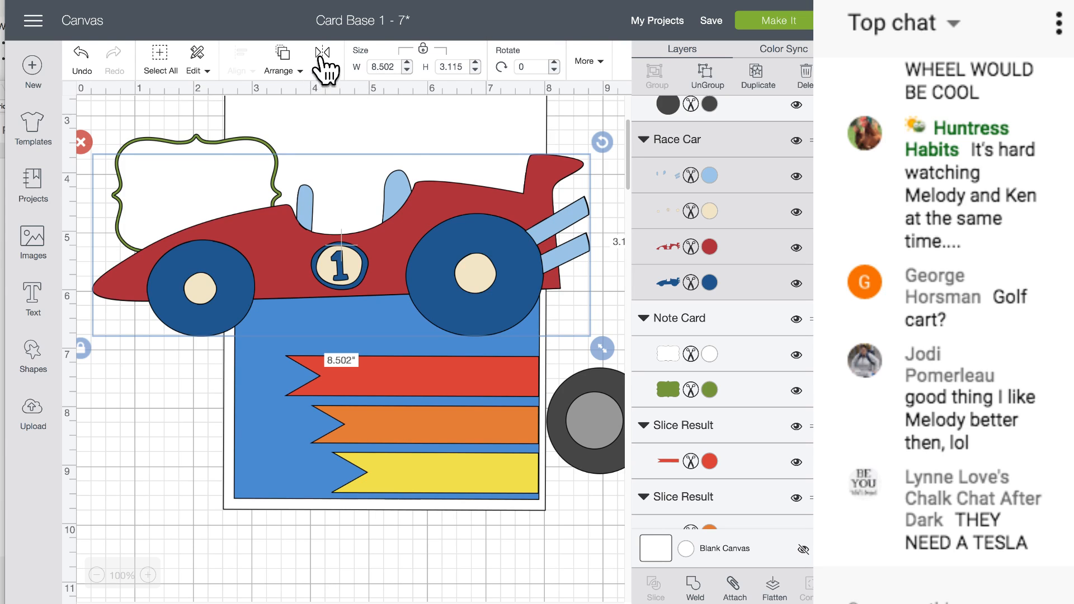
{"action": "left_click", "coordinate": [325, 67]}
{"action": "left_click", "coordinate": [336, 101]}
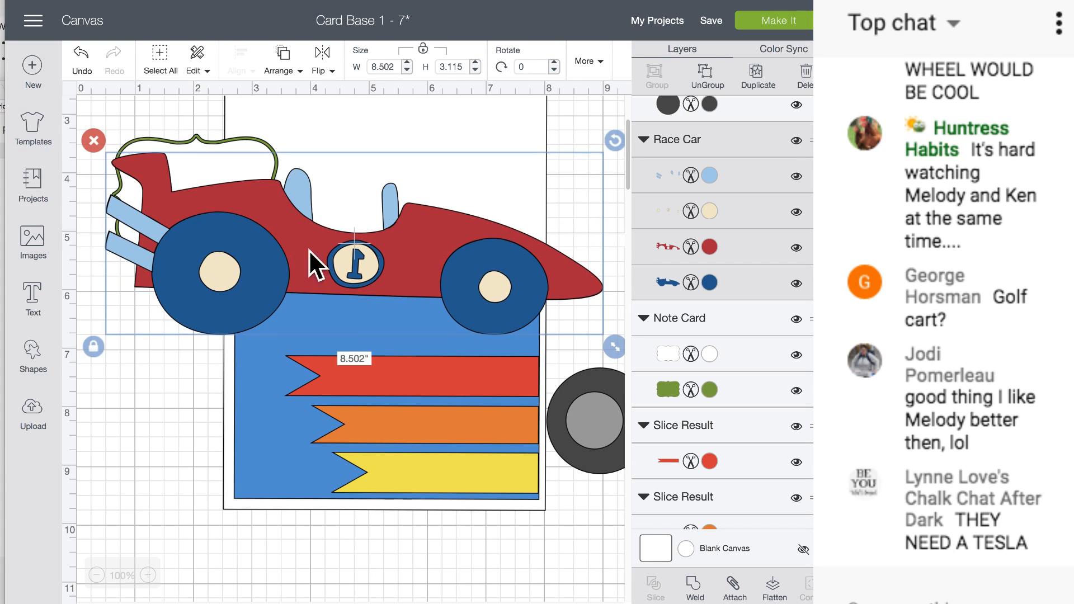
{"action": "left_click_drag", "start_coordinate": [603, 349], "coordinate": [488, 278]}
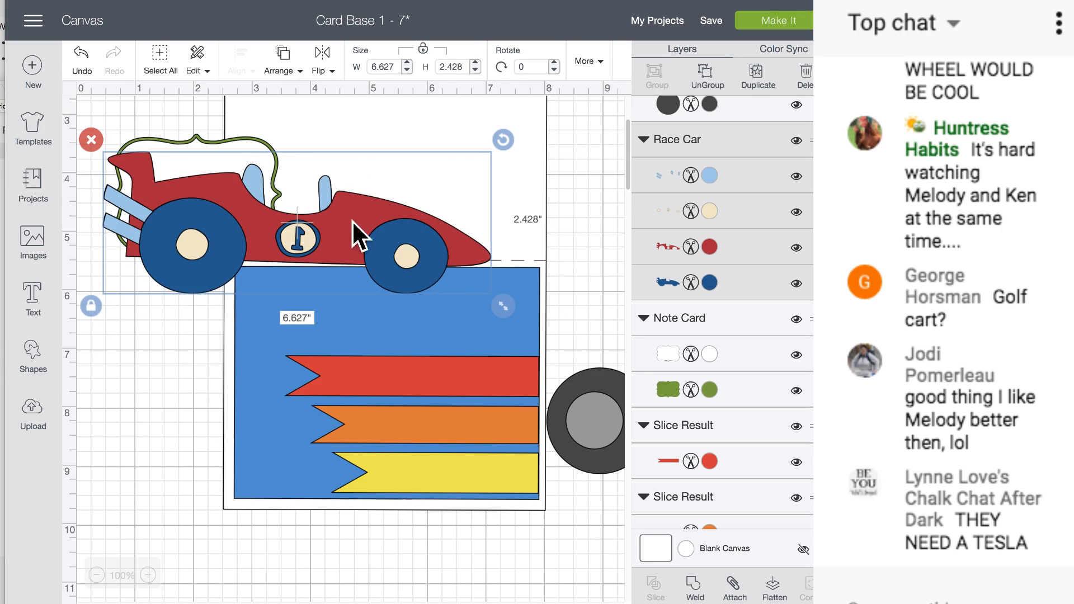
- Delete the white note card label with the green border behind the race car
{"action": "left_click", "coordinate": [190, 134]}
{"action": "left_click", "coordinate": [197, 147]}
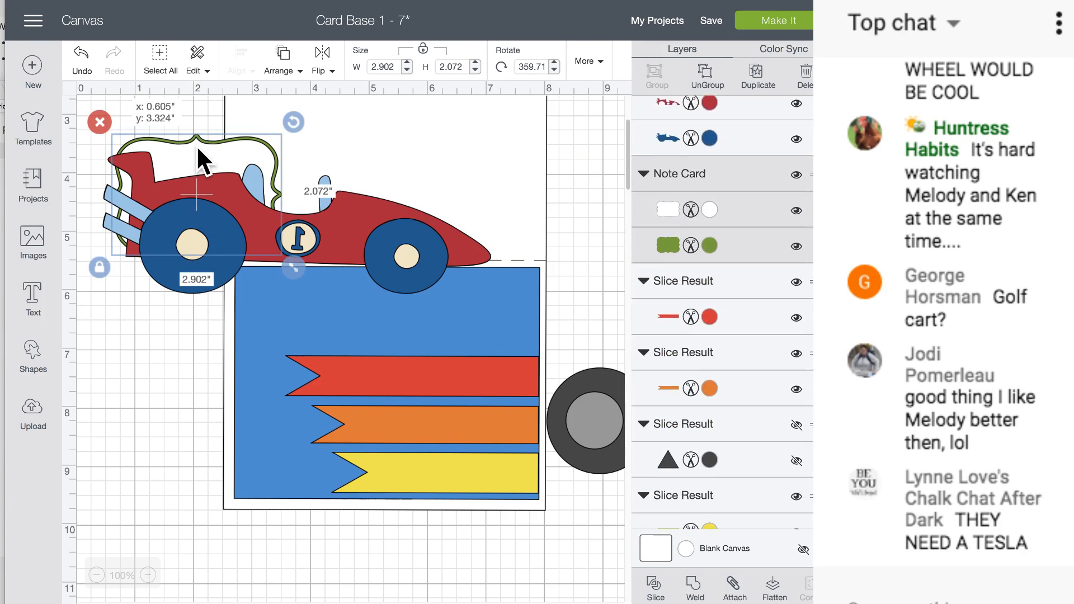
{"action": "left_click", "coordinate": [94, 103]}
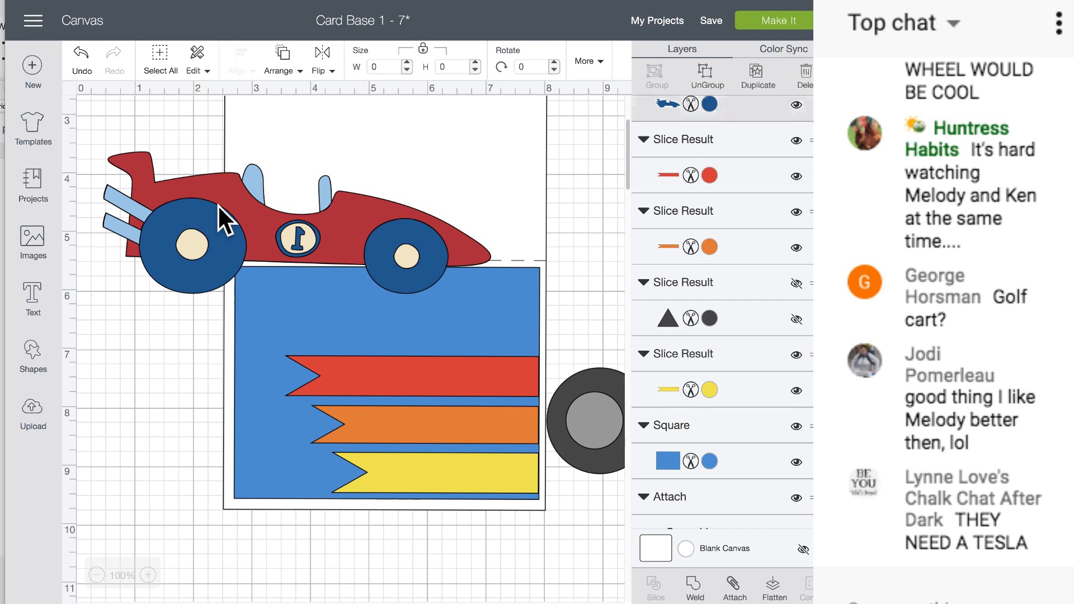
- Shrink the race car to about 4.39 inches wide and flip it horizontally so the number 1 reads correctly
{"action": "left_click_drag", "start_coordinate": [217, 203], "coordinate": [288, 261]}
{"action": "left_click_drag", "start_coordinate": [565, 361], "coordinate": [439, 283]}
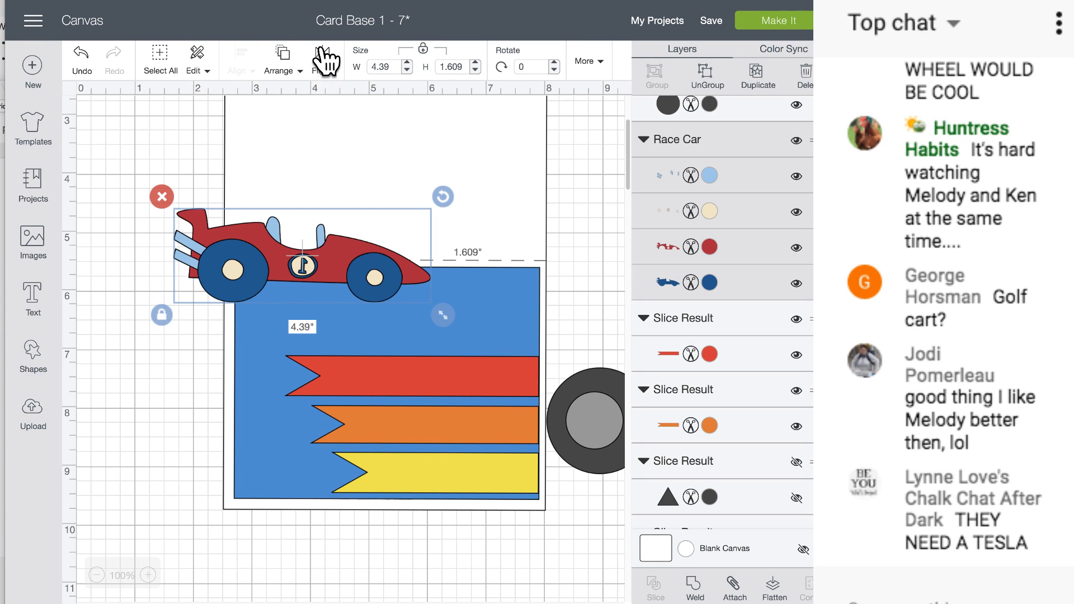
{"action": "left_click", "coordinate": [323, 94]}
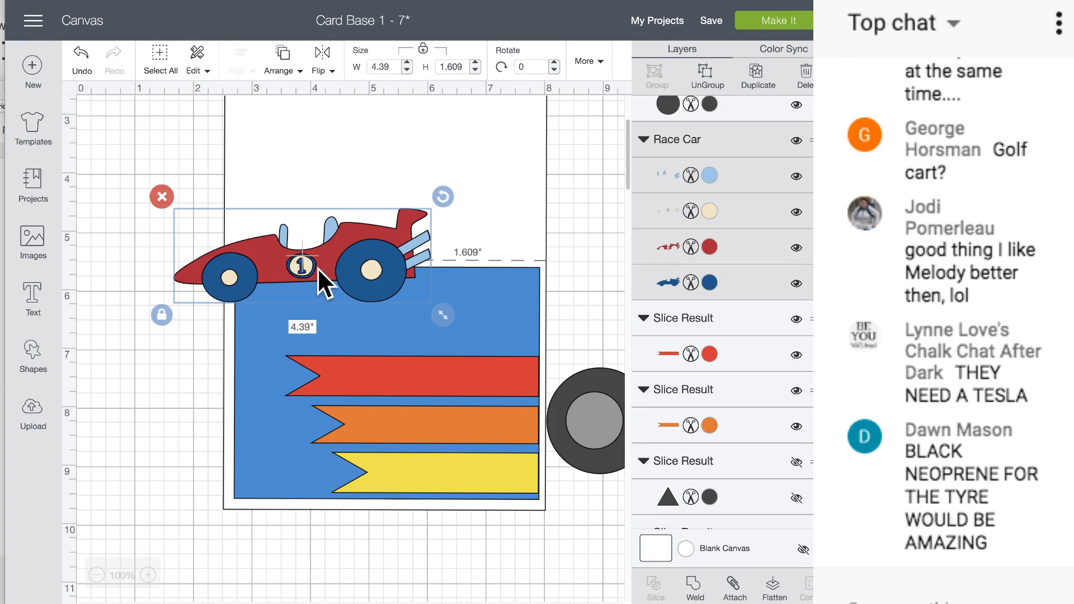
- Ungroup the race car, move its cream layer near the card's lower-left corner, and place a duplicate of it on the car
{"action": "left_click", "coordinate": [705, 72]}
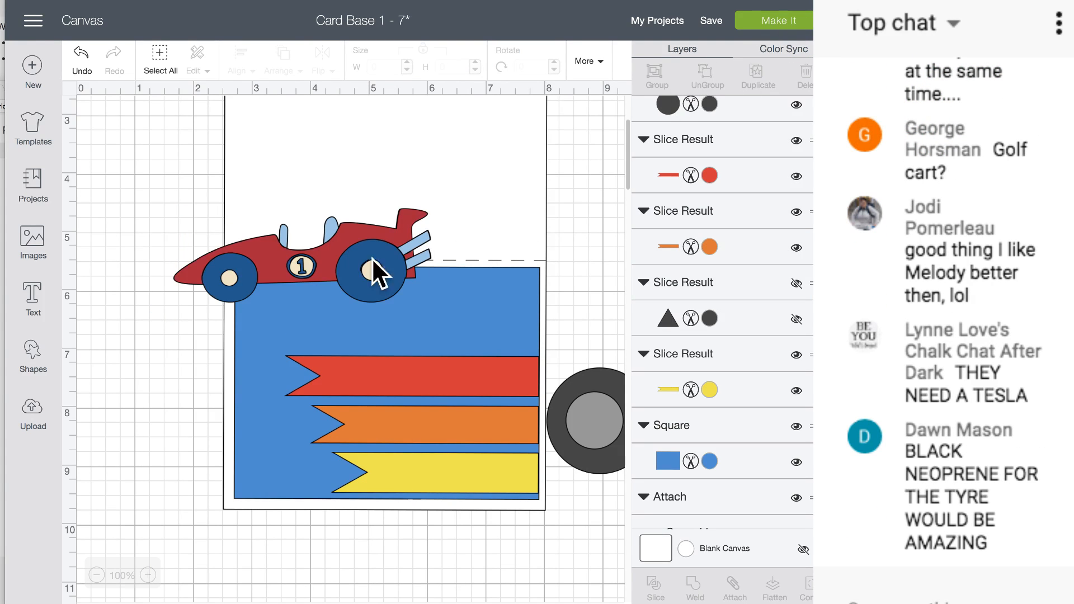
{"action": "left_click", "coordinate": [300, 264]}
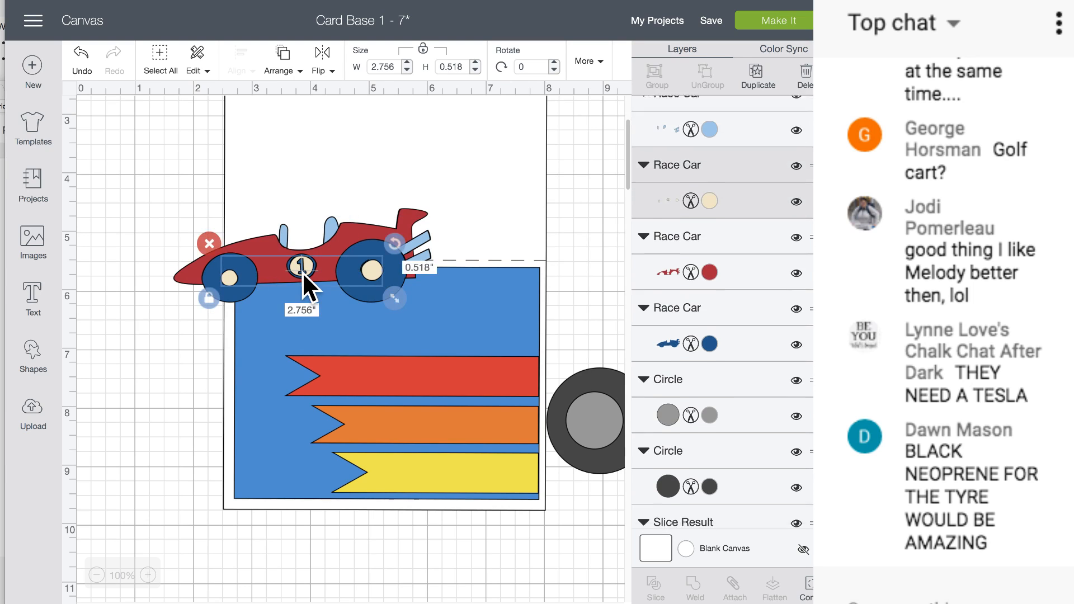
{"action": "left_click_drag", "start_coordinate": [302, 271], "coordinate": [200, 465]}
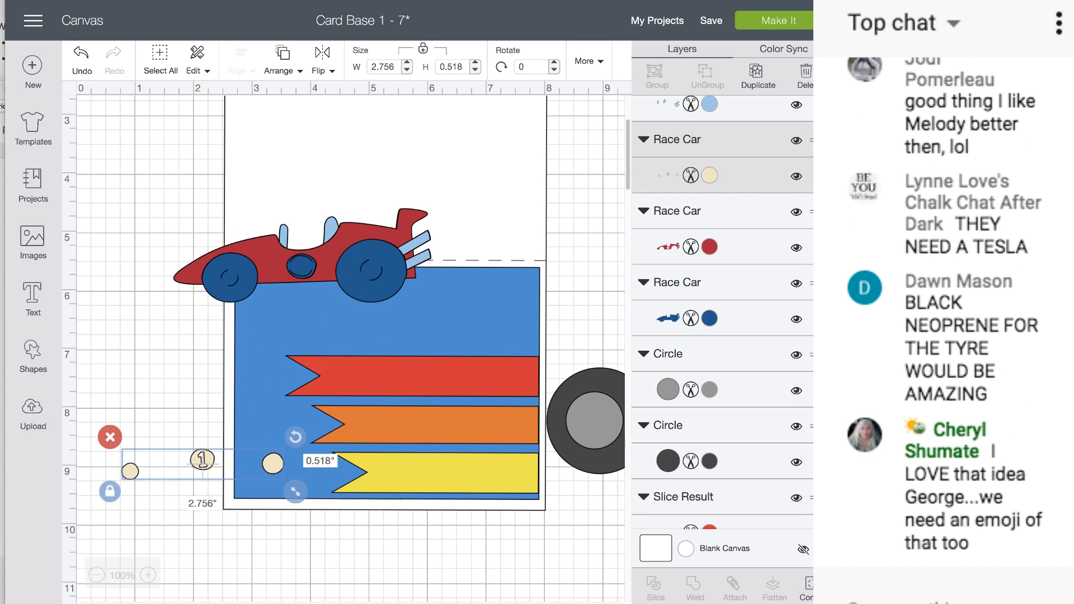
{"action": "left_click", "coordinate": [757, 78]}
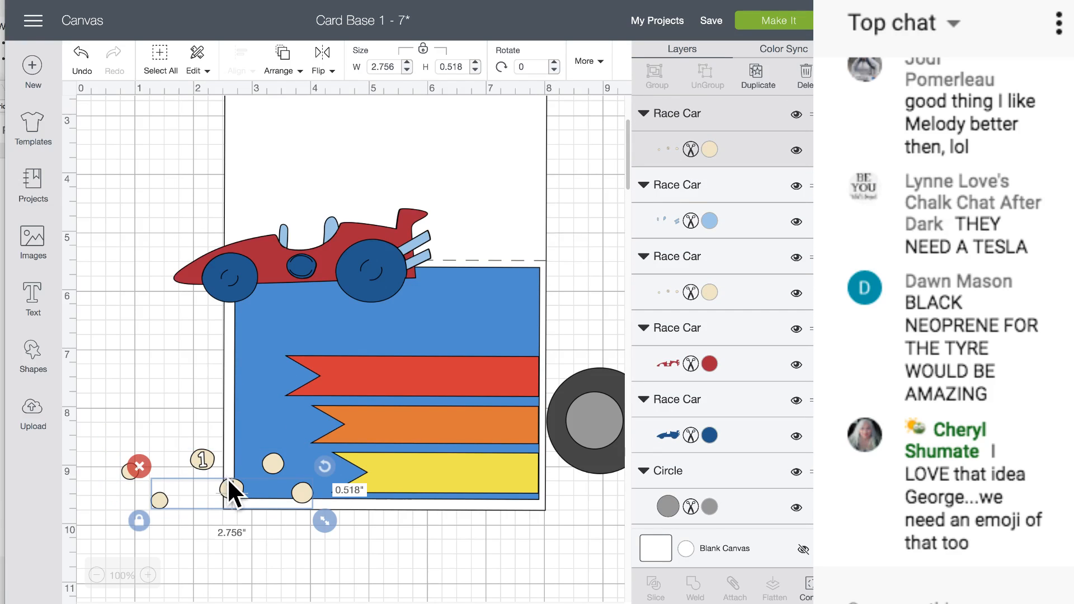
{"action": "left_click_drag", "start_coordinate": [228, 483], "coordinate": [299, 257]}
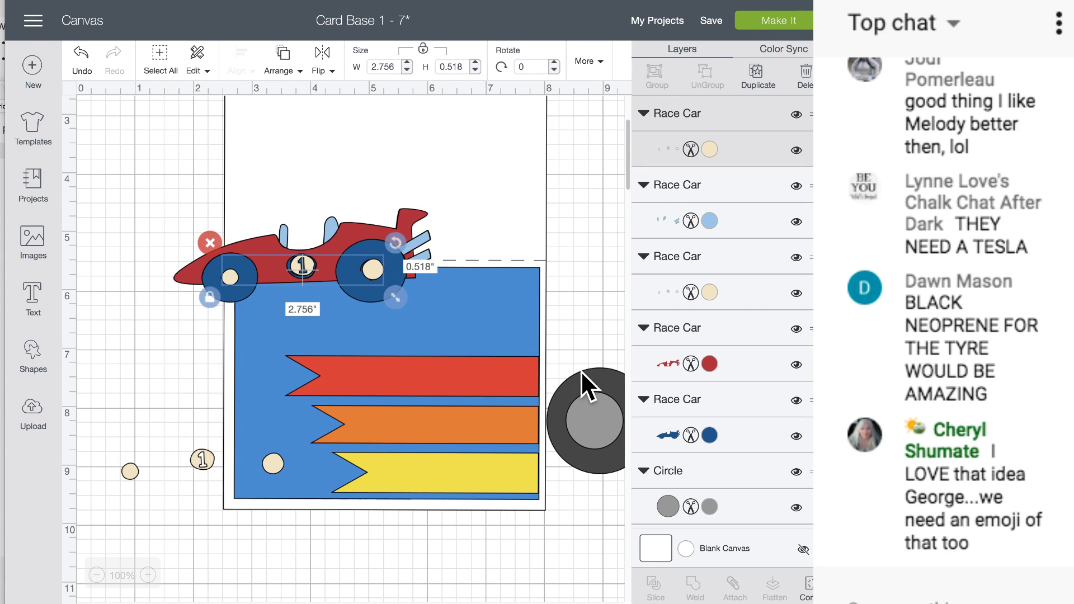
- Hide the number 1 contour in the duplicated cream layer and realign that layer with the car's wheels and number circle
{"action": "left_click", "coordinate": [808, 588]}
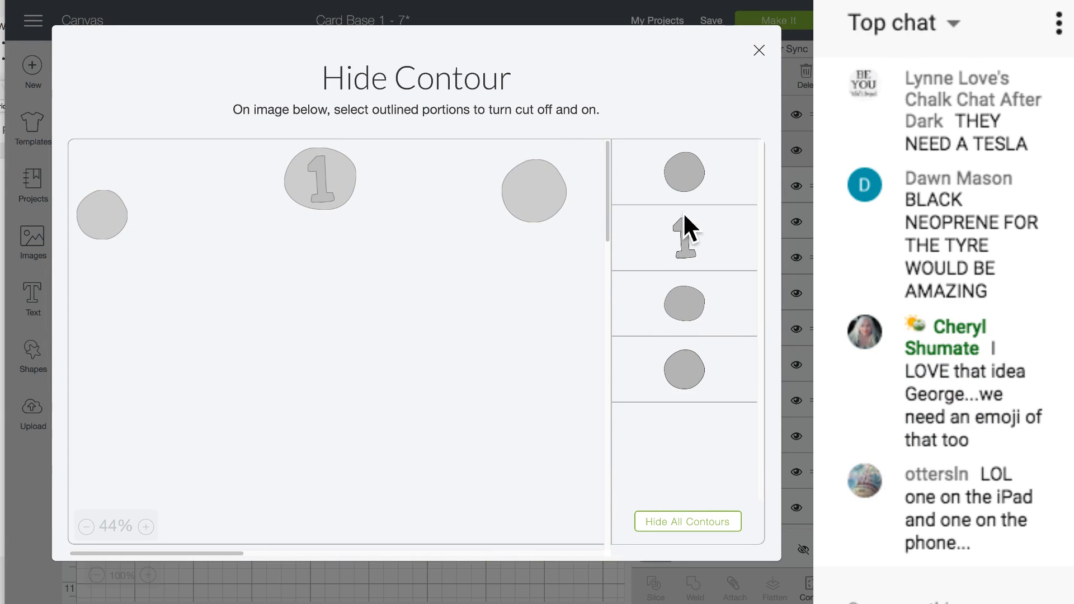
{"action": "left_click", "coordinate": [321, 177]}
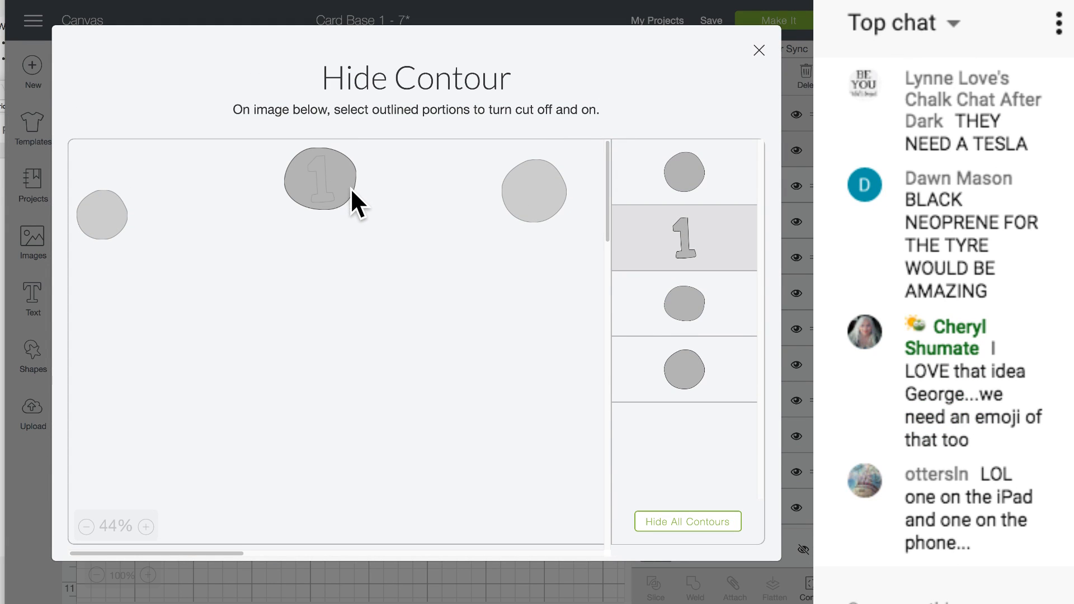
{"action": "left_click", "coordinate": [22, 159]}
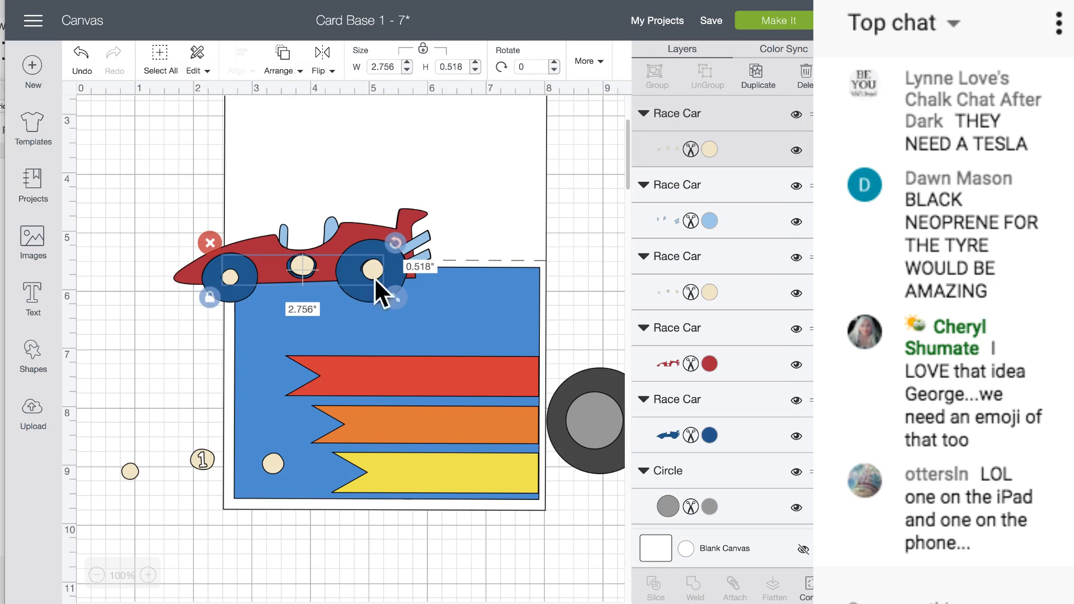
{"action": "left_click_drag", "start_coordinate": [306, 266], "coordinate": [303, 267]}
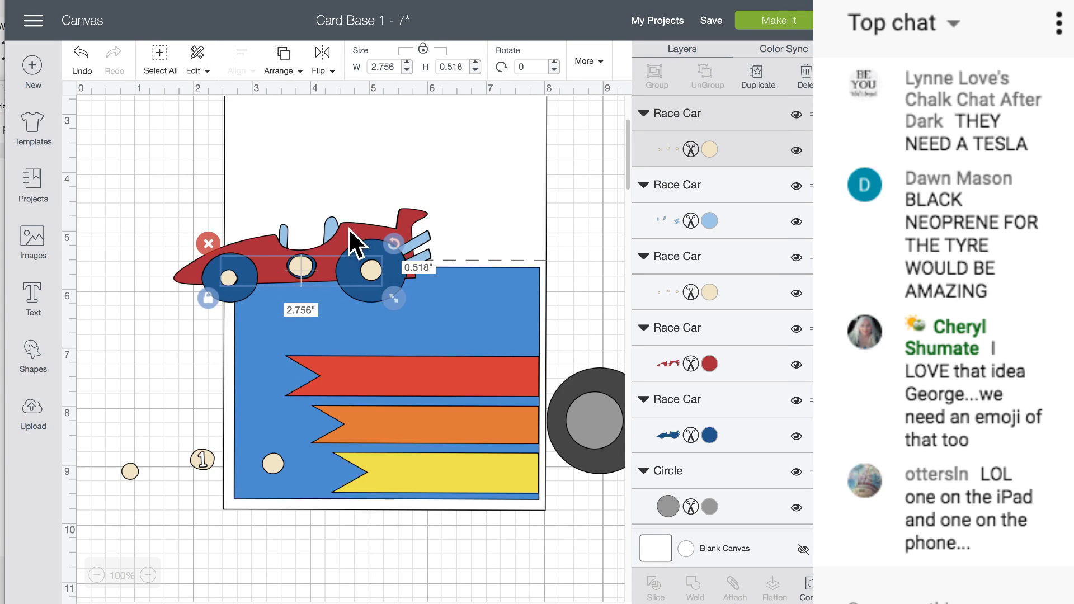
- Move the white card base to the right, away from the blue panel, and group the race car's four layers
{"action": "left_click", "coordinate": [469, 220]}
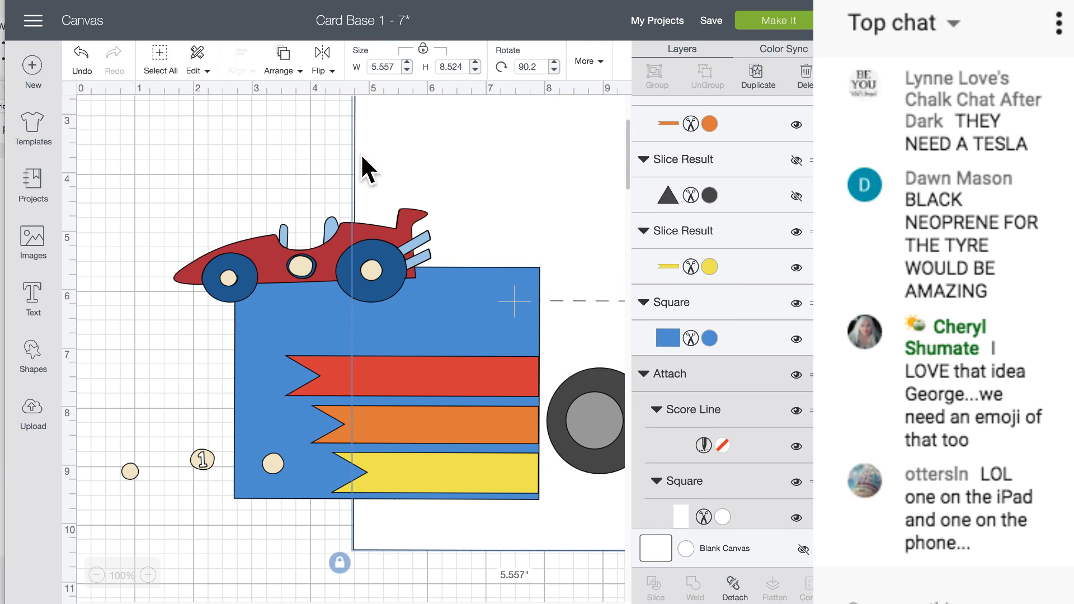
{"action": "left_click_drag", "start_coordinate": [362, 159], "coordinate": [584, 182]}
{"action": "left_click_drag", "start_coordinate": [458, 234], "coordinate": [211, 262]}
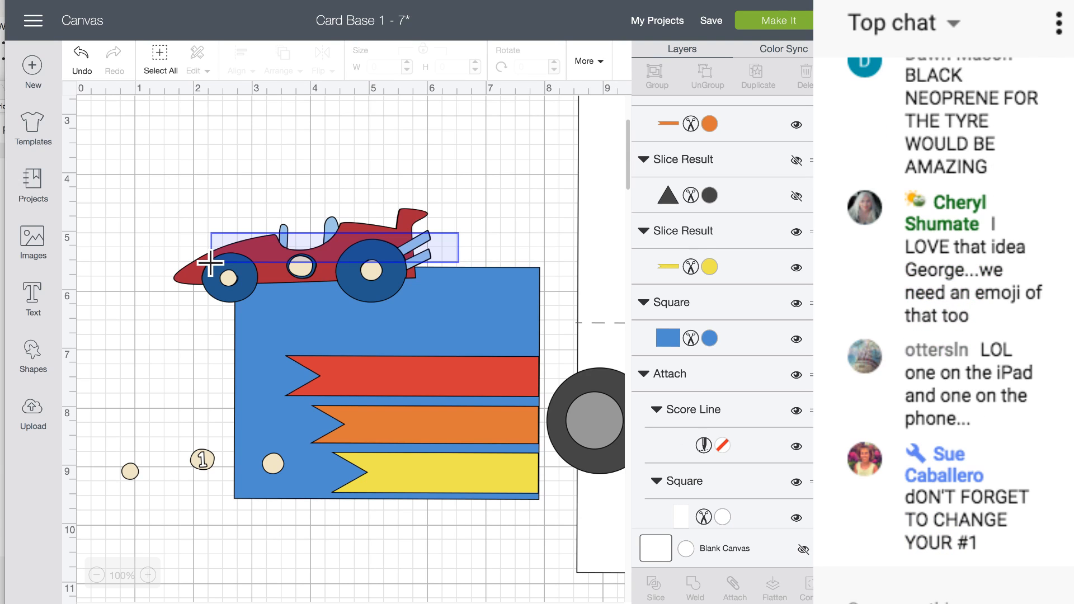
{"action": "left_click_drag", "start_coordinate": [211, 262], "coordinate": [213, 261]}
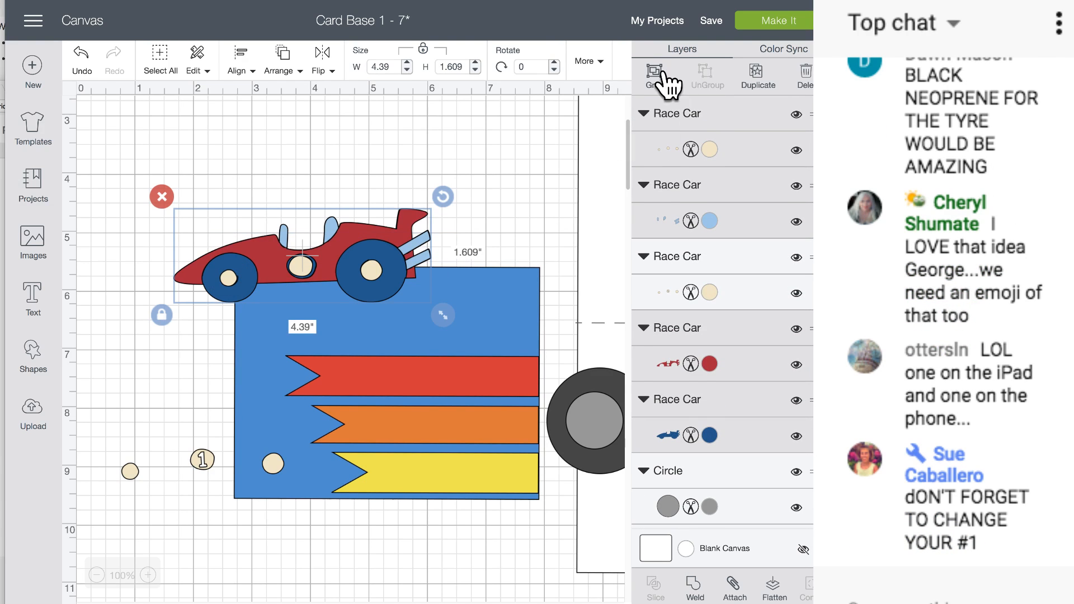
{"action": "left_click", "coordinate": [656, 76]}
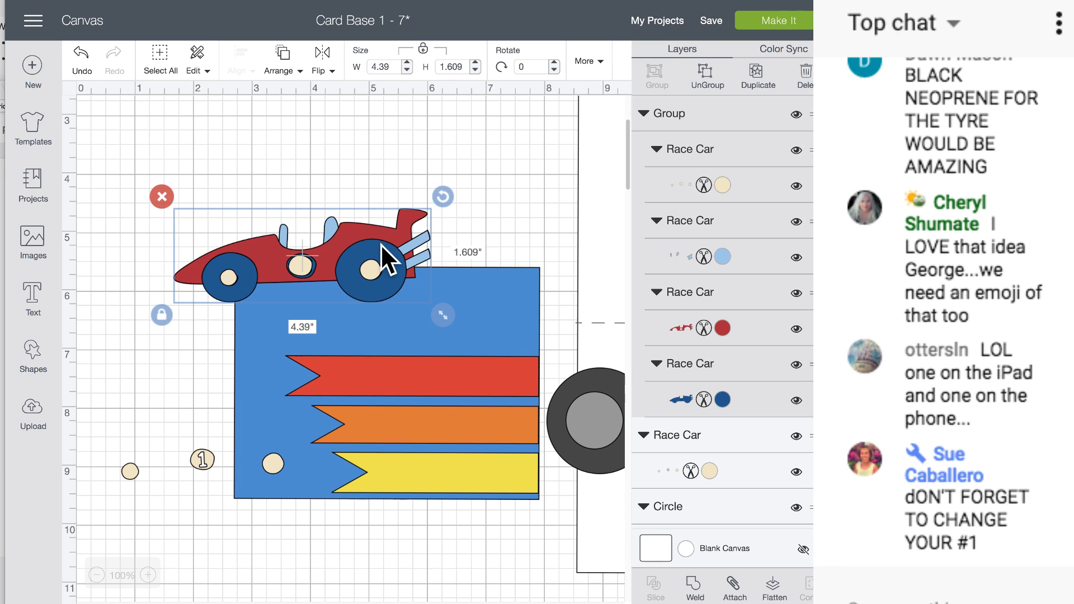
- Move the grouped race car onto the upper part of the blue panel and flip it horizontally
{"action": "left_click_drag", "start_coordinate": [381, 244], "coordinate": [455, 272]}
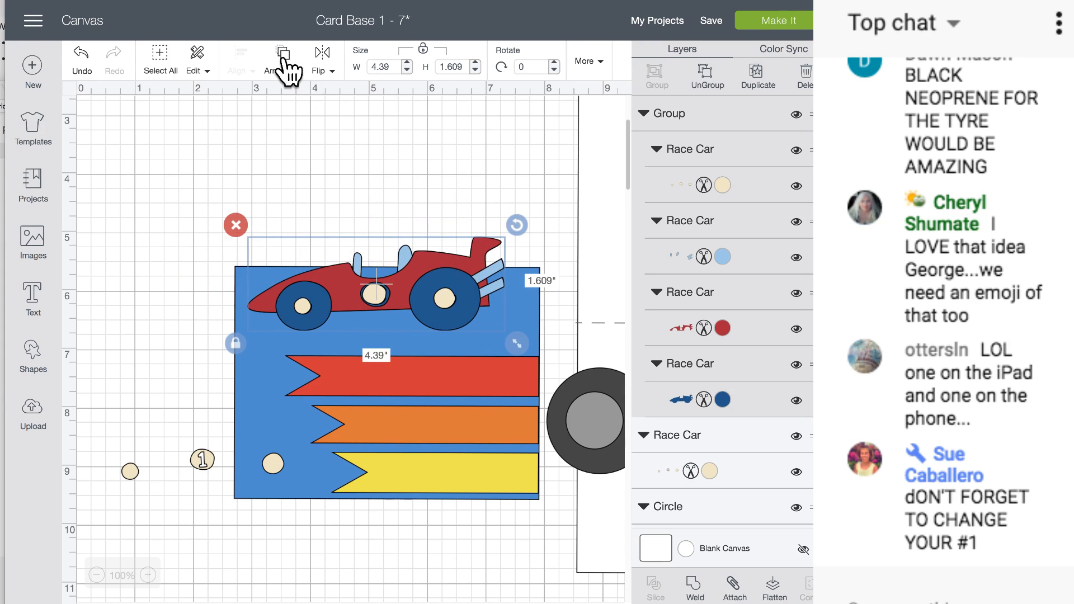
{"action": "left_click", "coordinate": [320, 62]}
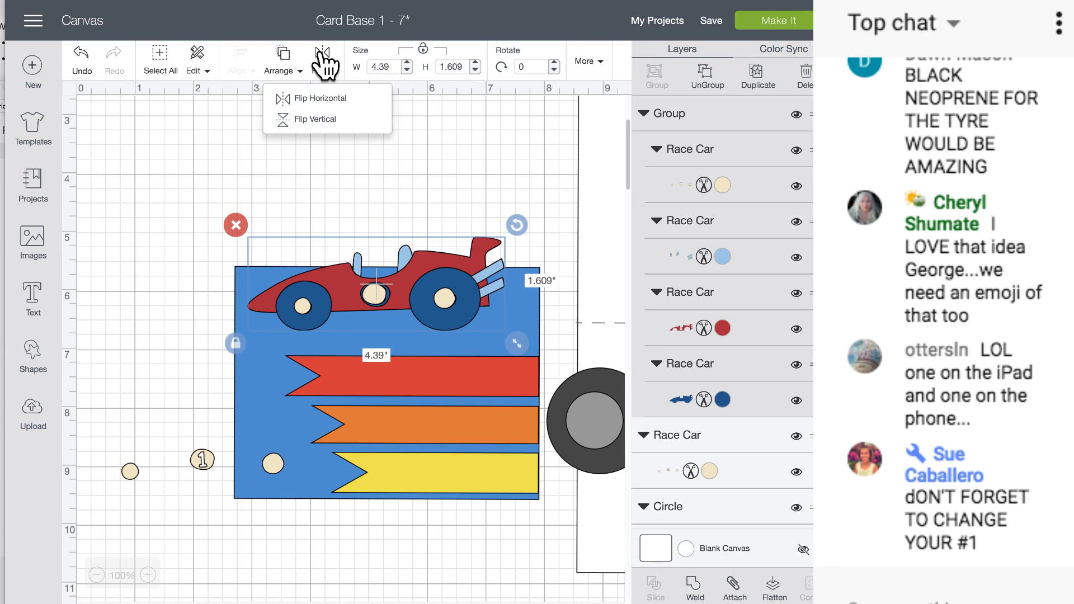
{"action": "left_click", "coordinate": [329, 98]}
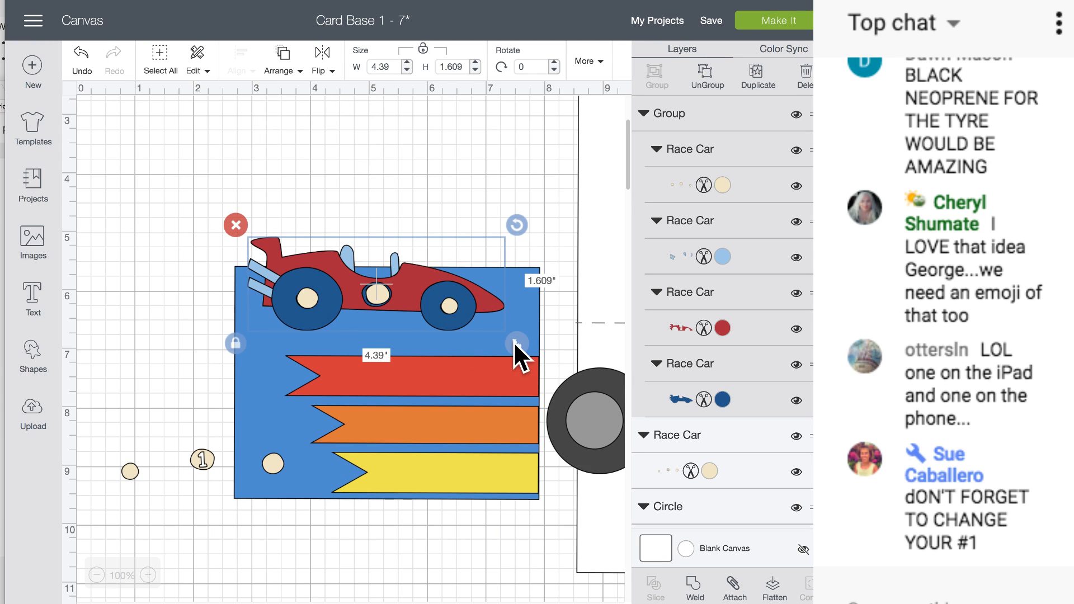
- Shrink the race car to about 3.321 inches wide and place it on the blue panel just above the red ribbon
{"action": "left_click_drag", "start_coordinate": [514, 341], "coordinate": [478, 322]}
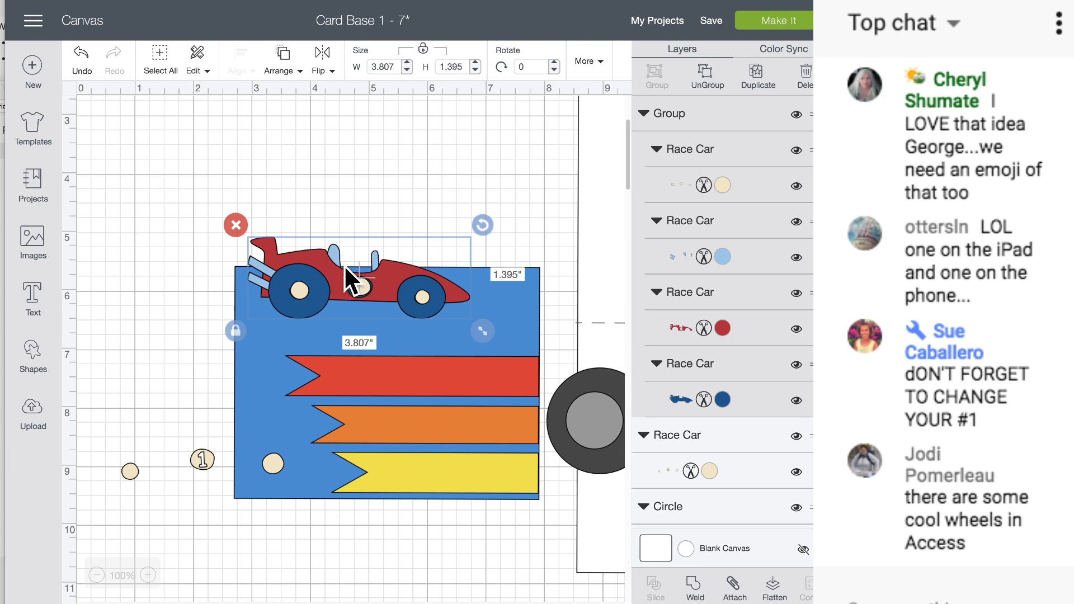
{"action": "left_click_drag", "start_coordinate": [401, 288], "coordinate": [434, 320]}
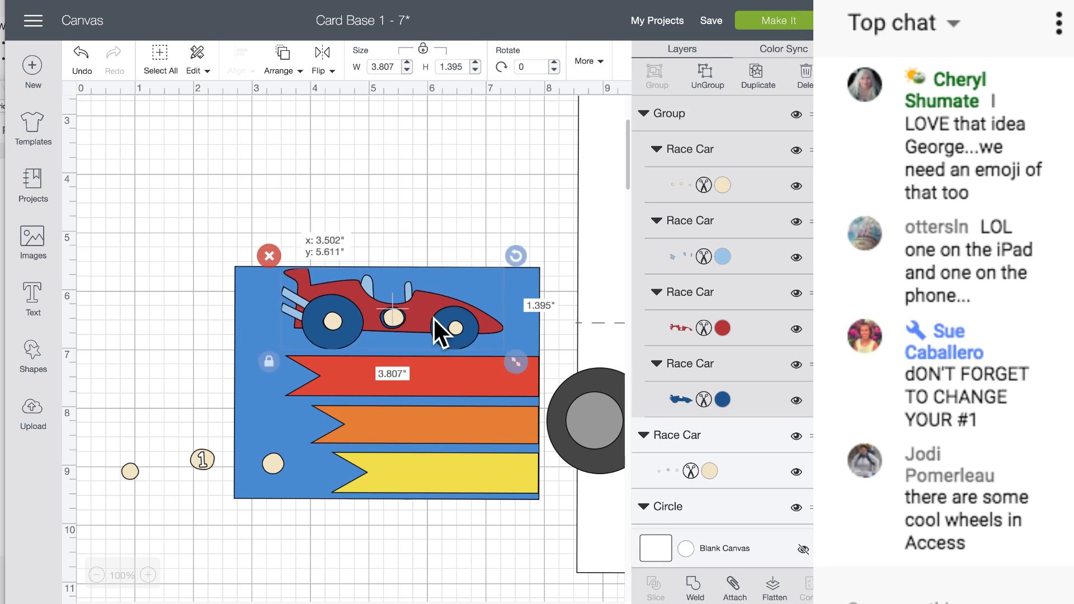
{"action": "left_click_drag", "start_coordinate": [521, 363], "coordinate": [490, 354]}
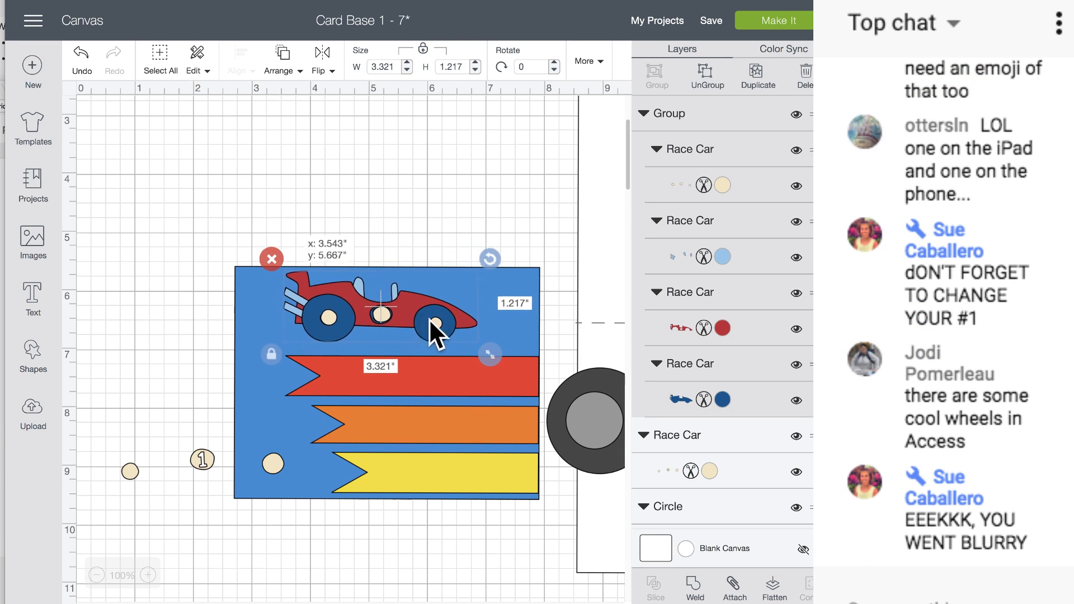
{"action": "left_click_drag", "start_coordinate": [435, 316], "coordinate": [462, 331]}
- Recolor the race car's dark blue base layer black and its red body layer Sour Apple green
{"action": "left_click", "coordinate": [722, 400]}
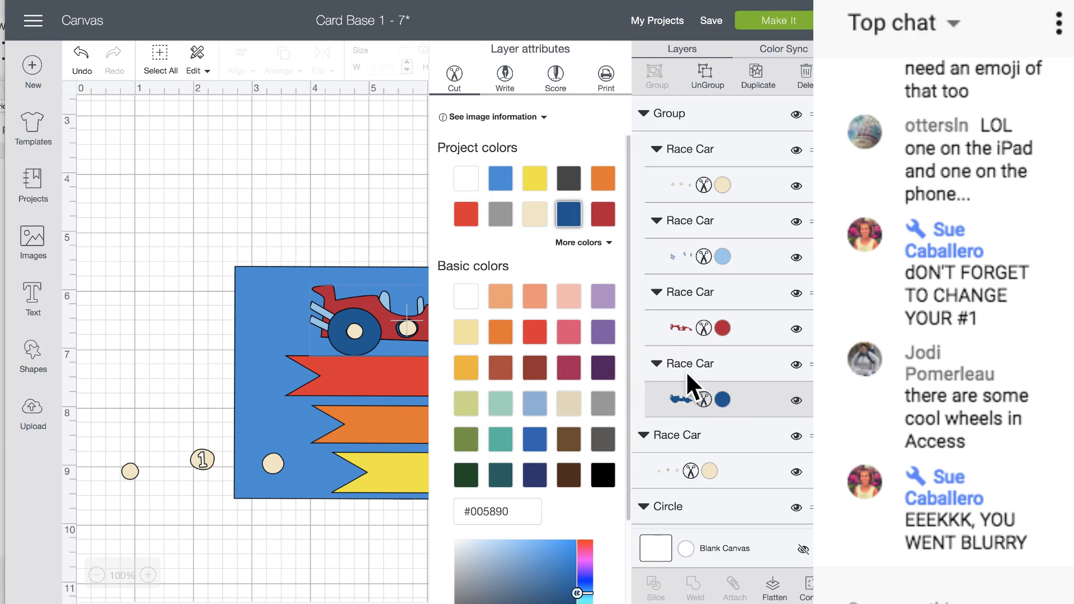
{"action": "left_click", "coordinate": [604, 476]}
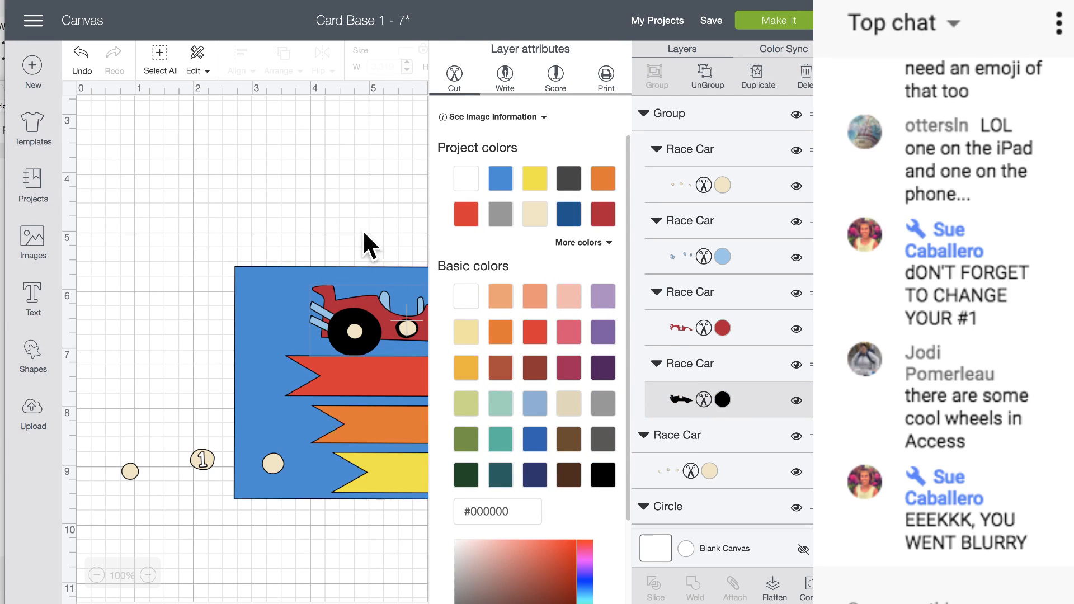
{"action": "left_click", "coordinate": [355, 245]}
{"action": "left_click", "coordinate": [427, 315]}
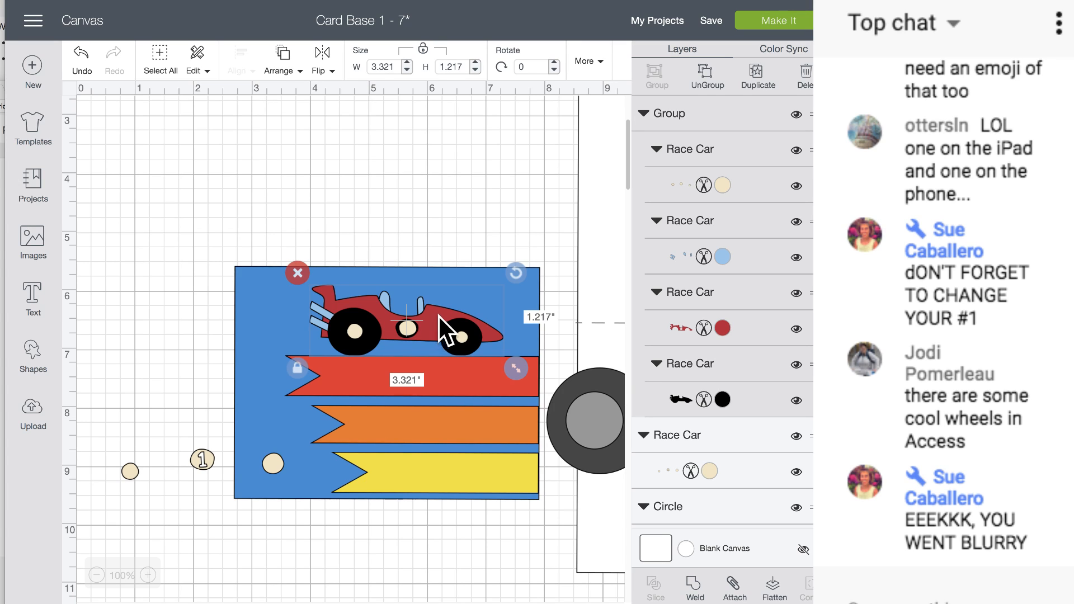
{"action": "left_click", "coordinate": [721, 327]}
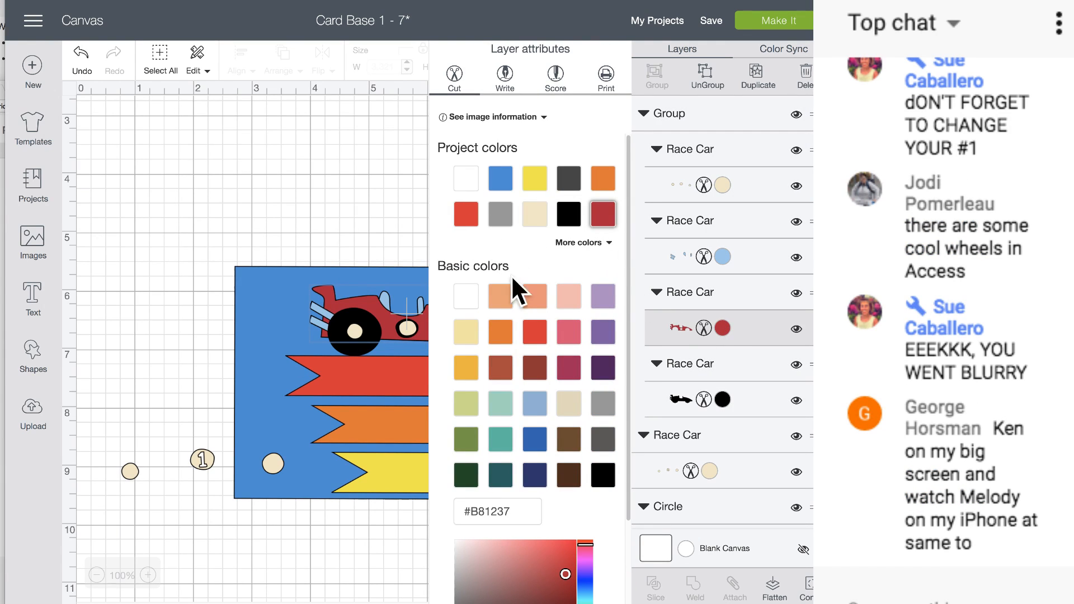
{"action": "left_click", "coordinate": [466, 442]}
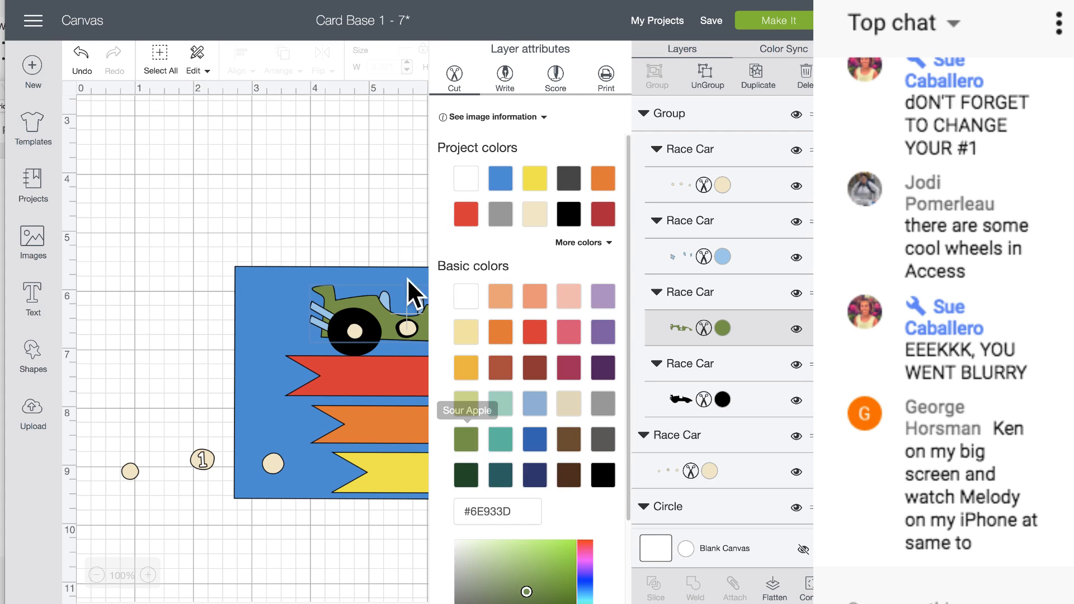
{"action": "left_click", "coordinate": [358, 196]}
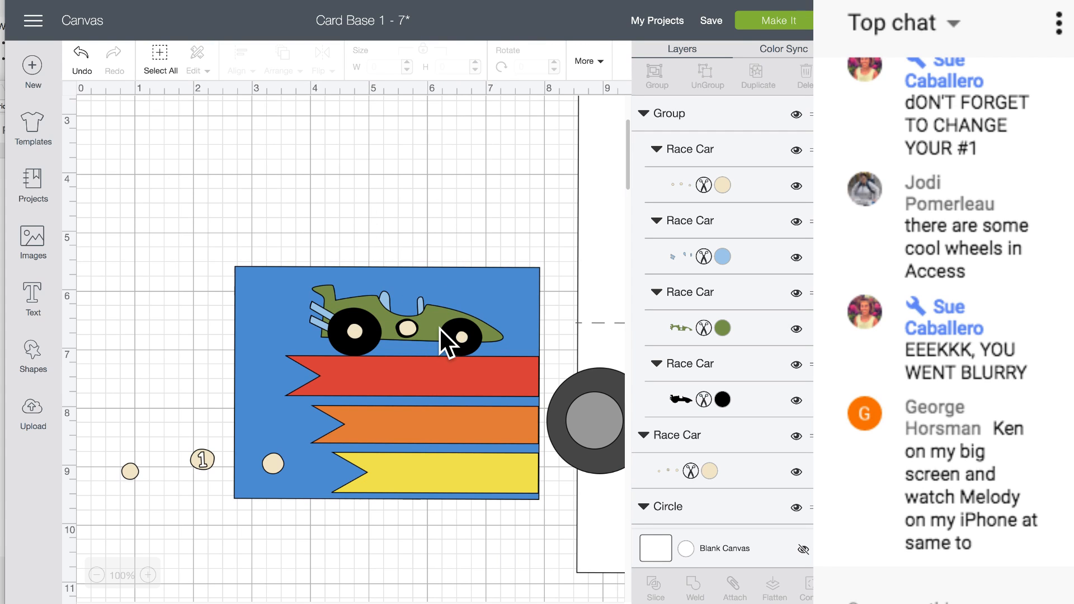
- Shrink the race car group to about 2.738 inches wide and rest it on the red ribbon's upper edge
{"action": "left_click_drag", "start_coordinate": [438, 327], "coordinate": [463, 329]}
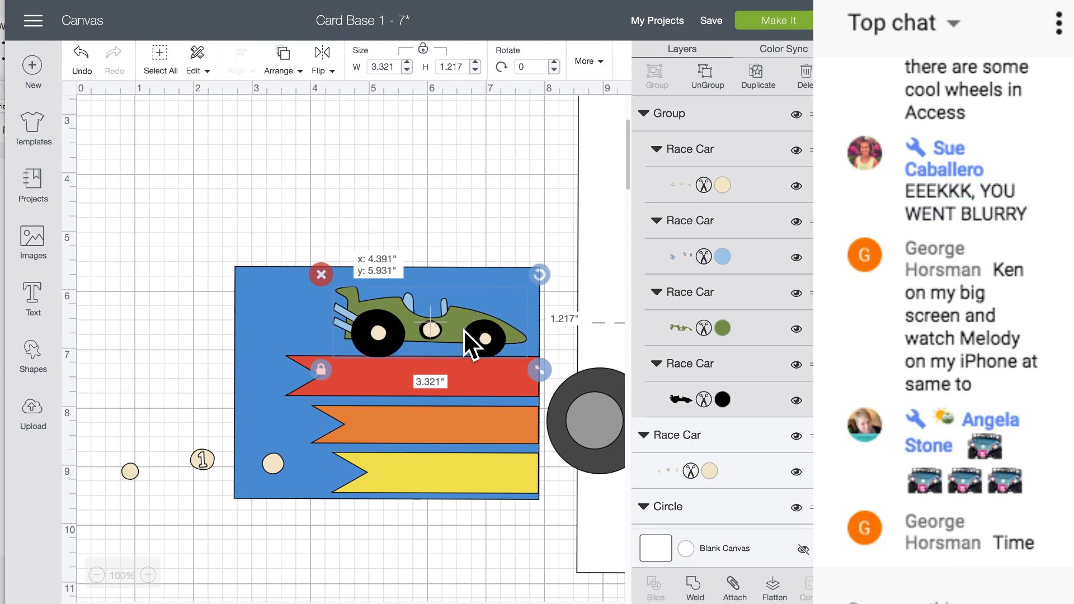
{"action": "left_click_drag", "start_coordinate": [539, 370], "coordinate": [507, 357]}
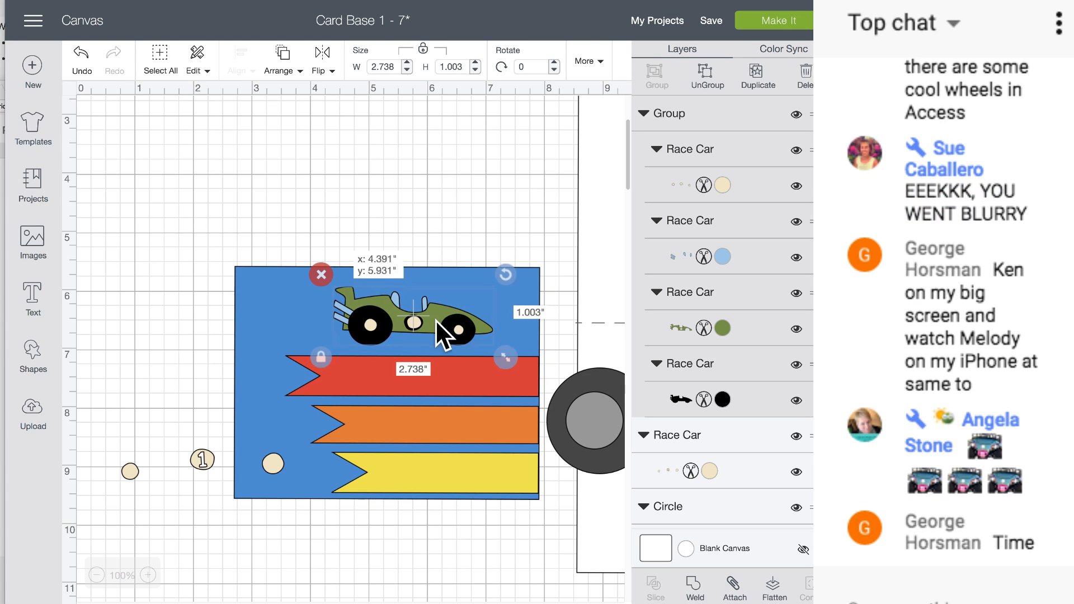
{"action": "left_click_drag", "start_coordinate": [435, 320], "coordinate": [452, 332]}
- Shrink the spare cream number 1 layer to about 2.034 inches wide and bring it to the front over the car
{"action": "left_click", "coordinate": [207, 458]}
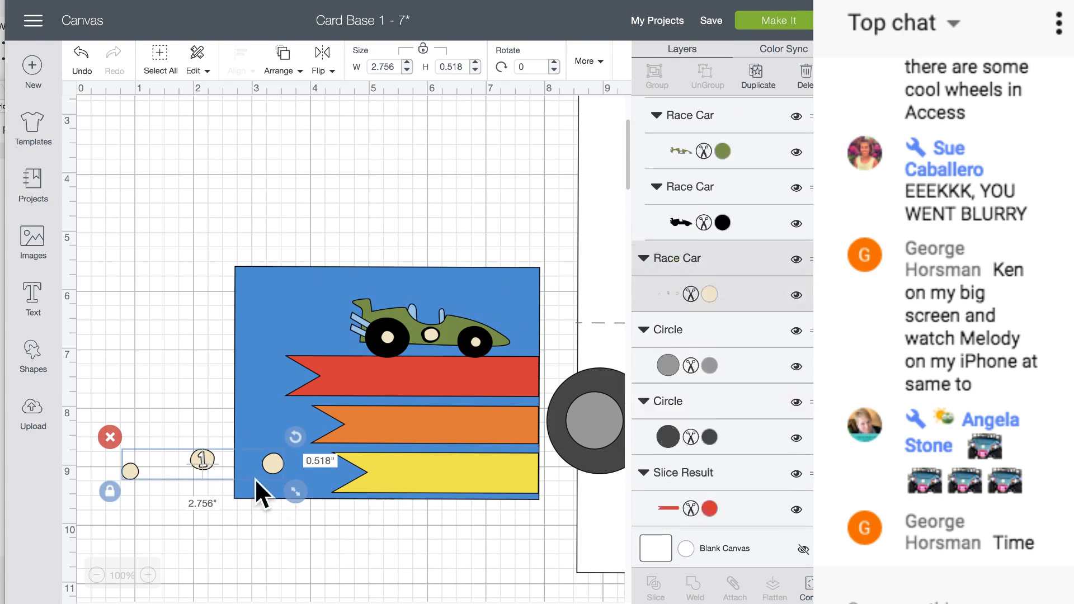
{"action": "left_click_drag", "start_coordinate": [293, 495], "coordinate": [254, 471]}
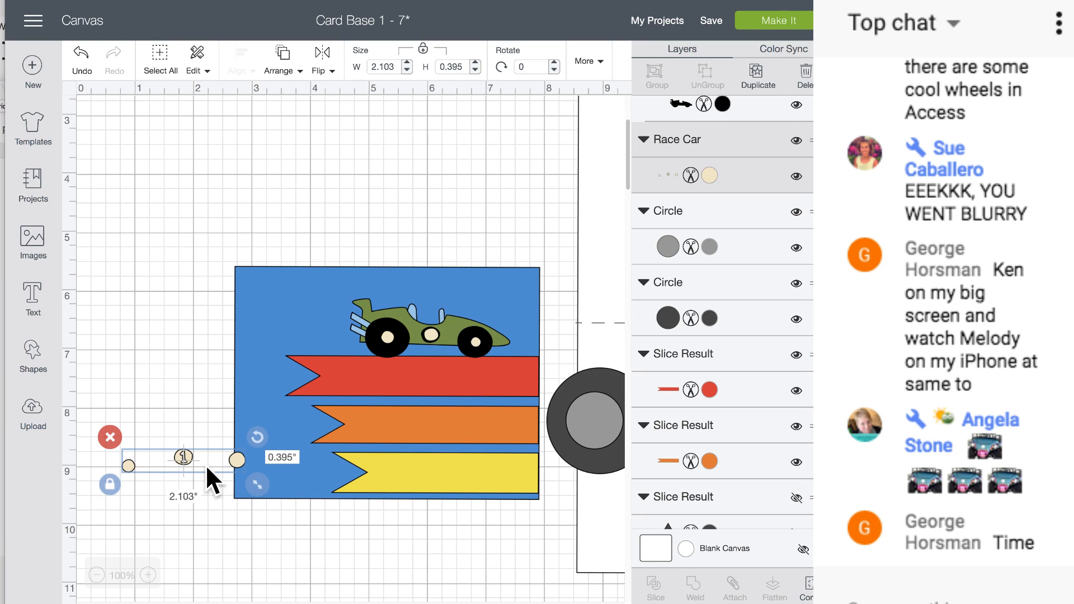
{"action": "left_click_drag", "start_coordinate": [188, 457], "coordinate": [434, 335]}
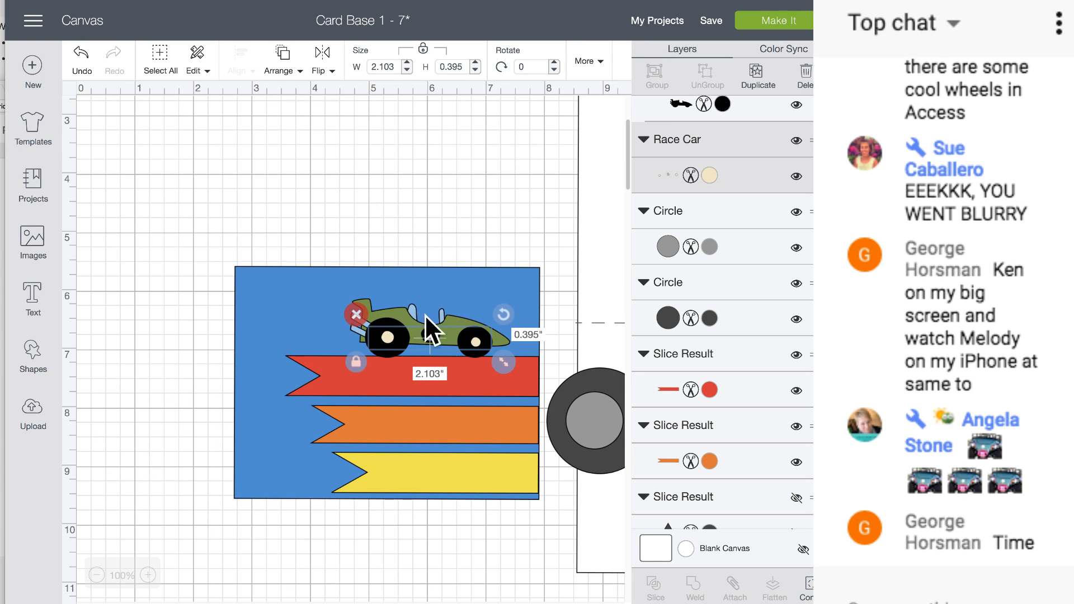
{"action": "left_click", "coordinate": [282, 62]}
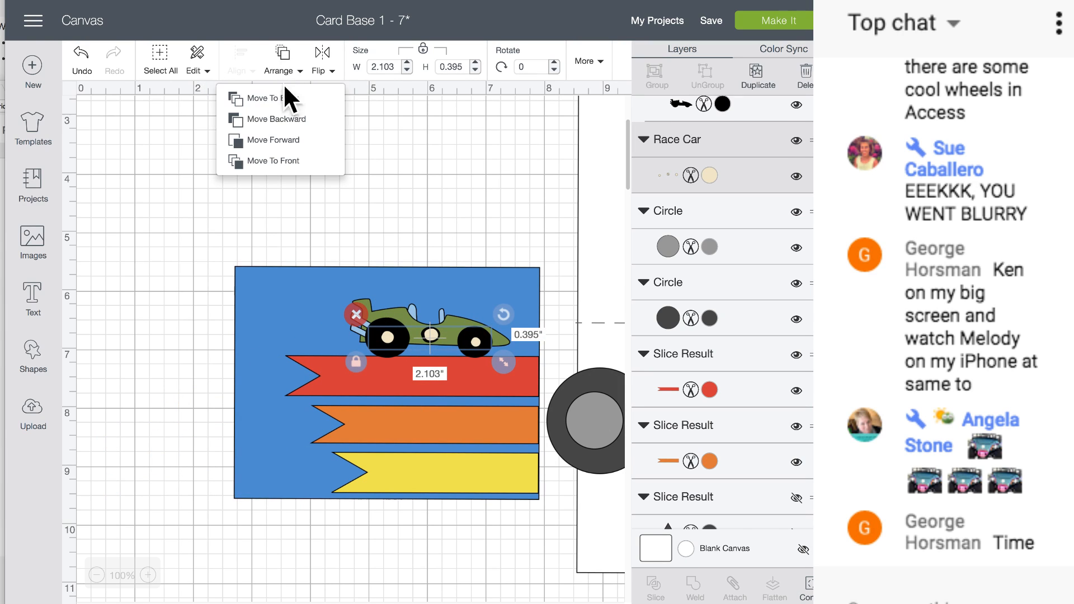
{"action": "left_click", "coordinate": [278, 163]}
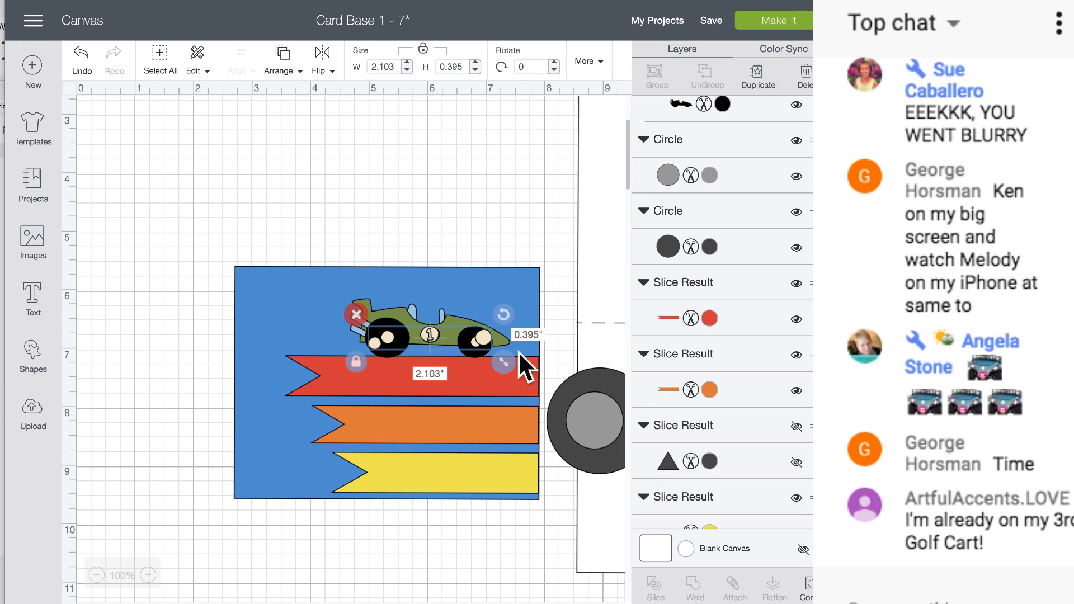
{"action": "left_click_drag", "start_coordinate": [506, 361], "coordinate": [499, 355]}
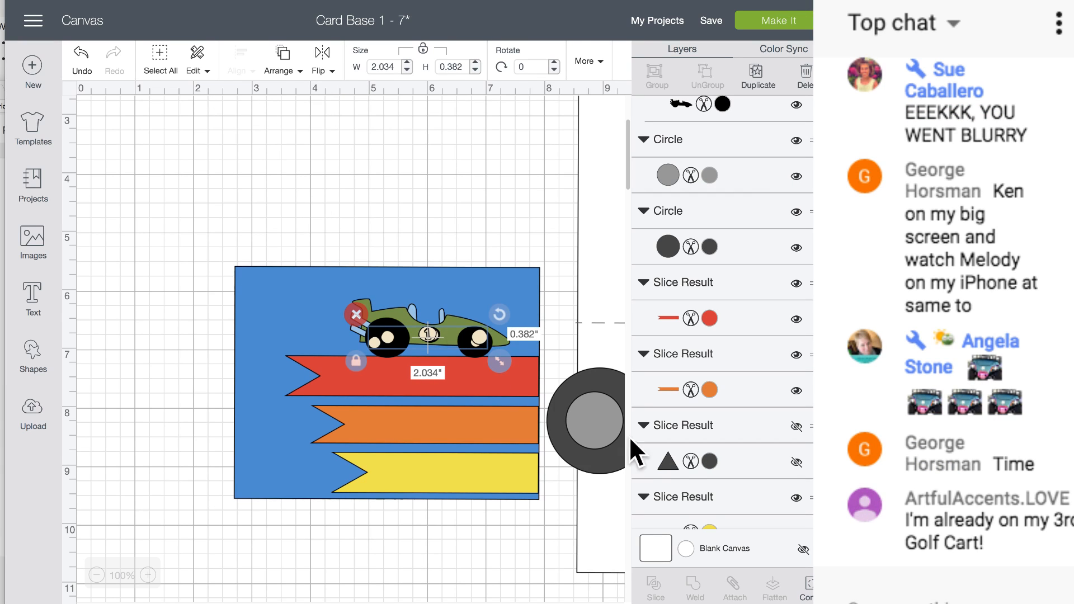
- Hide both wheel contours in the spare cream layer and move its number 1 disc, shrunk to about 0.243 inches wide, above the blue panel
{"action": "left_click", "coordinate": [807, 585]}
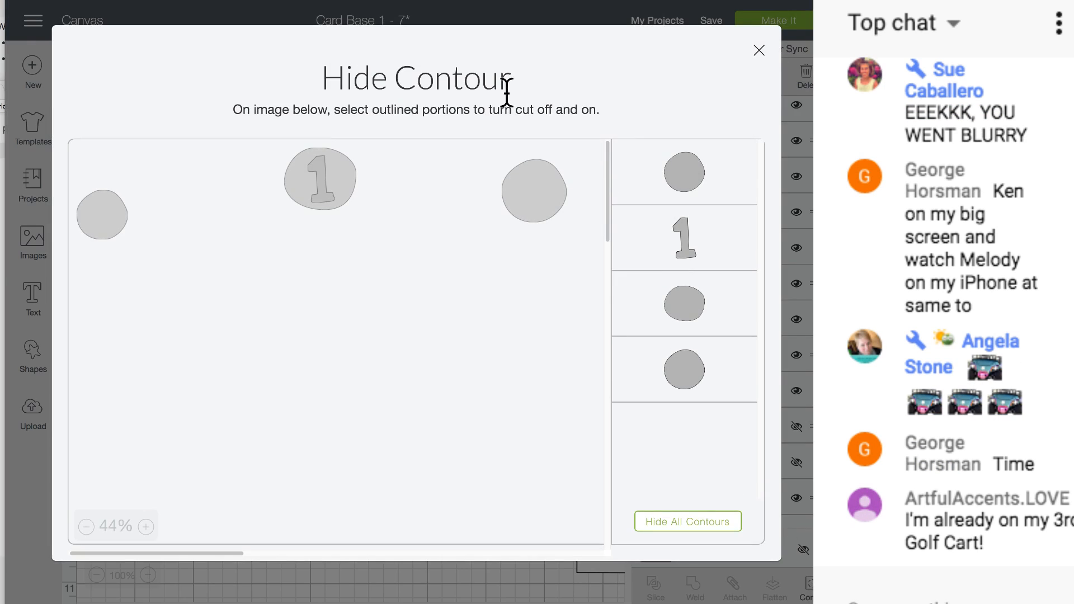
{"action": "left_click", "coordinate": [515, 176]}
{"action": "left_click", "coordinate": [106, 219]}
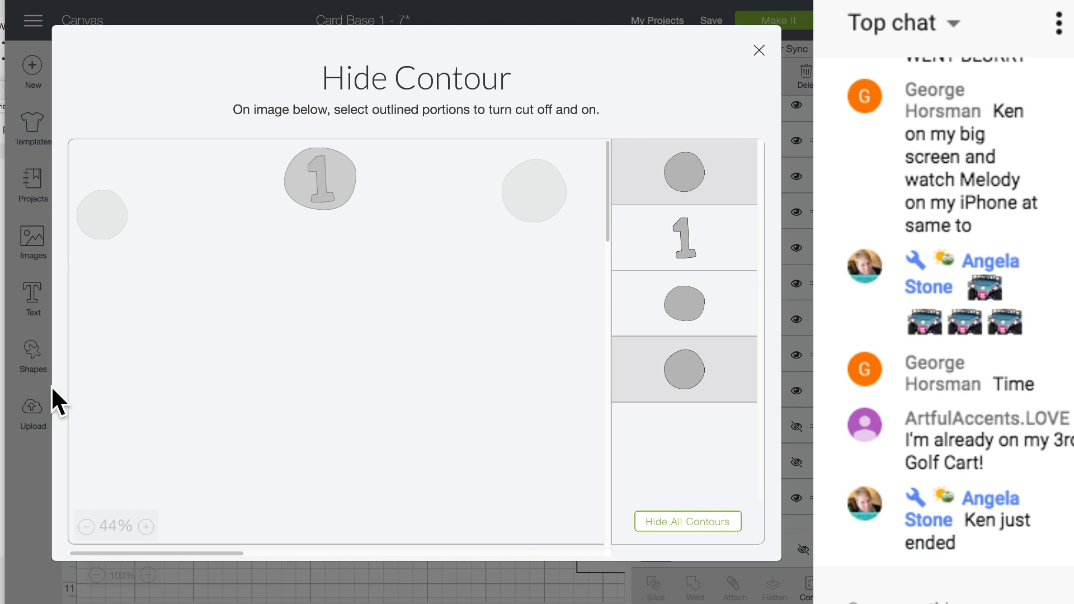
{"action": "left_click", "coordinate": [36, 390]}
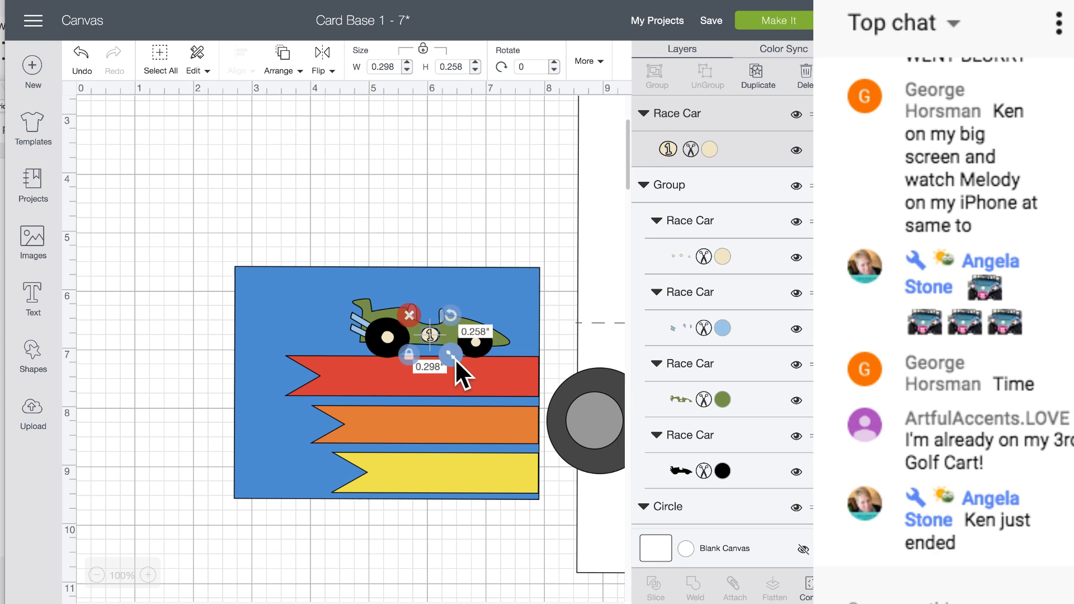
{"action": "left_click_drag", "start_coordinate": [448, 349], "coordinate": [387, 192]}
{"action": "left_click", "coordinate": [424, 255]}
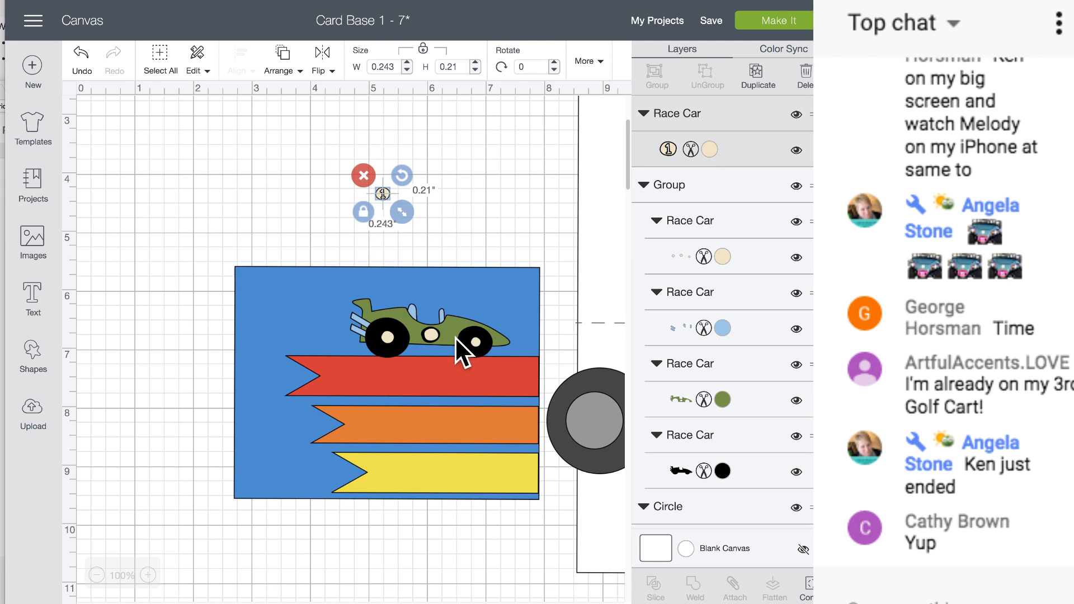
- Ungroup the race car and hide the number circle contour in its cream layer, keeping only the two wheel centers
{"action": "left_click", "coordinate": [436, 336]}
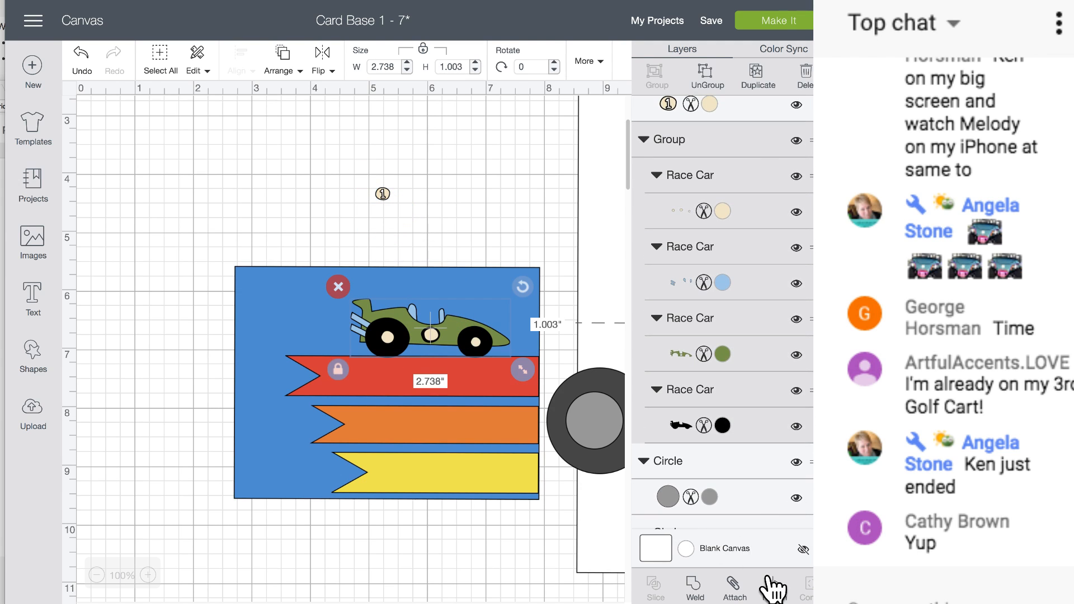
{"action": "left_click", "coordinate": [707, 79]}
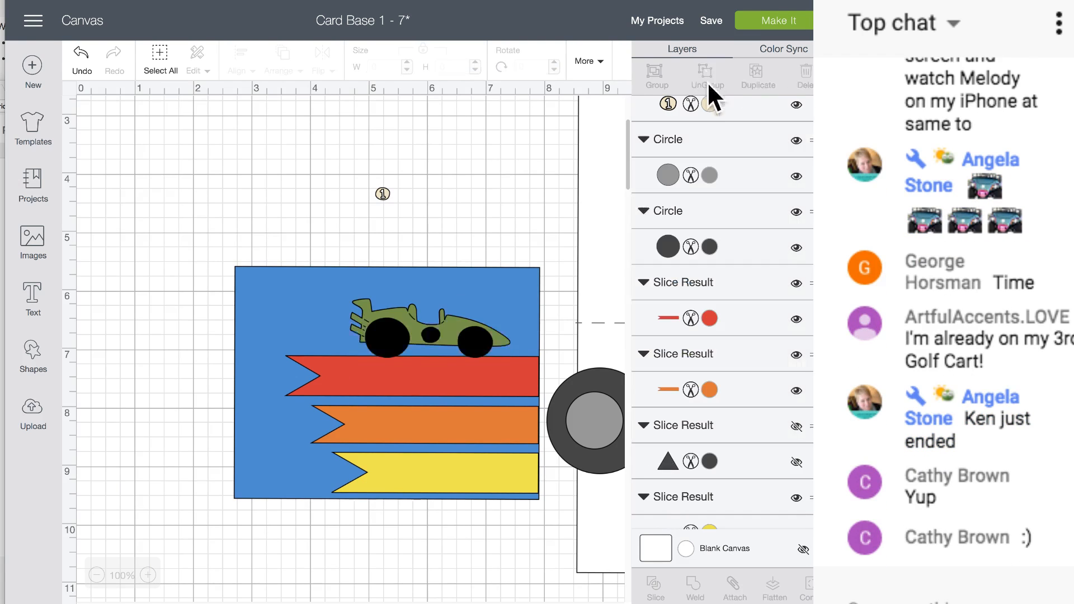
{"action": "left_click", "coordinate": [432, 334]}
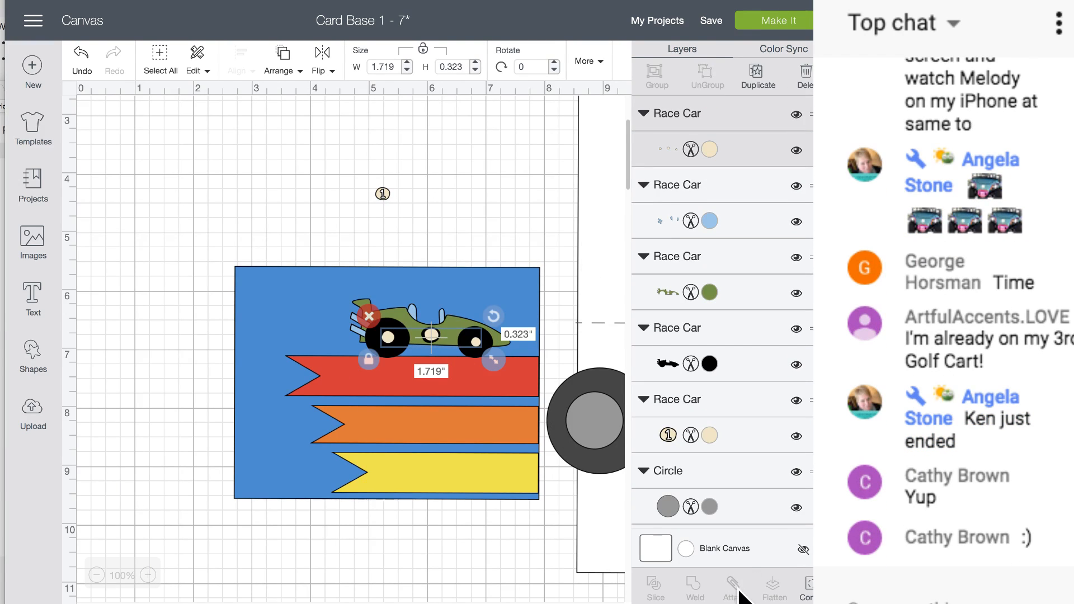
{"action": "left_click", "coordinate": [807, 588]}
{"action": "left_click", "coordinate": [355, 178]}
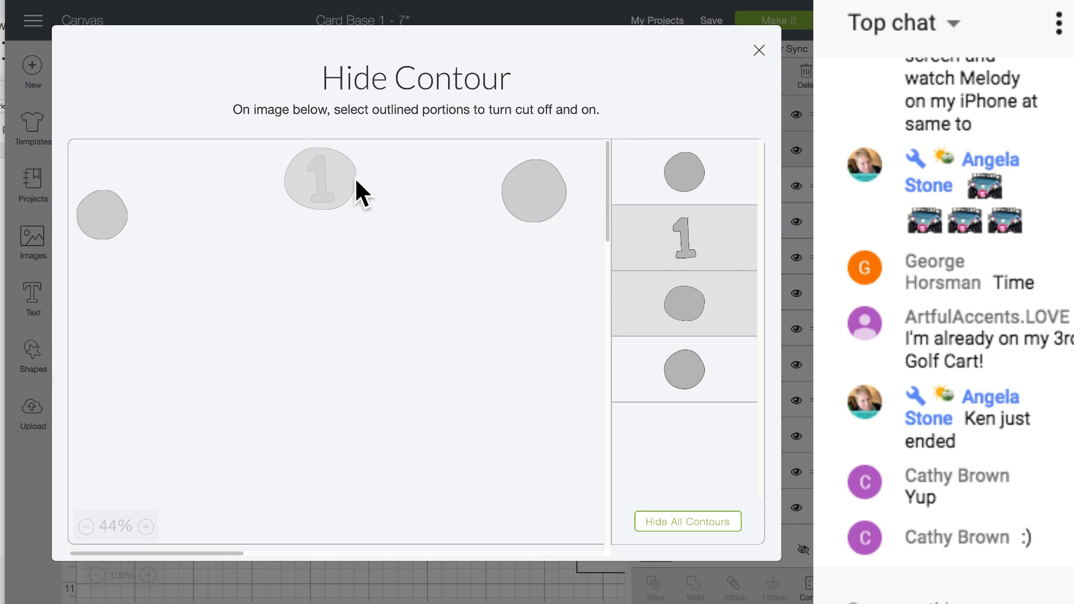
{"action": "left_click", "coordinate": [42, 163]}
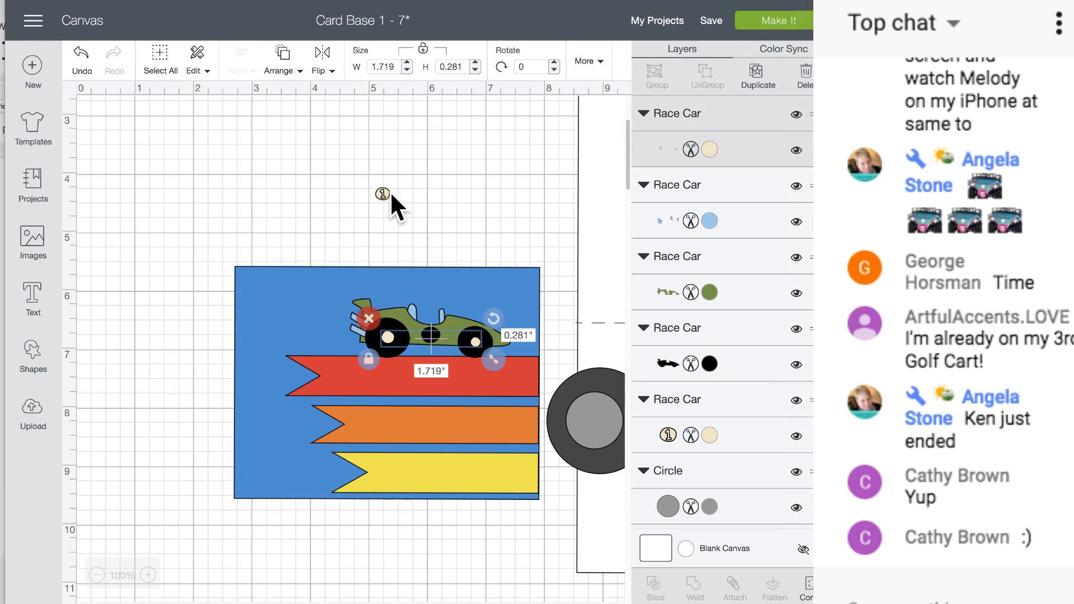
- Center the small number 1 disc on the car's black body circle and bring it to the front
{"action": "left_click_drag", "start_coordinate": [390, 193], "coordinate": [432, 332]}
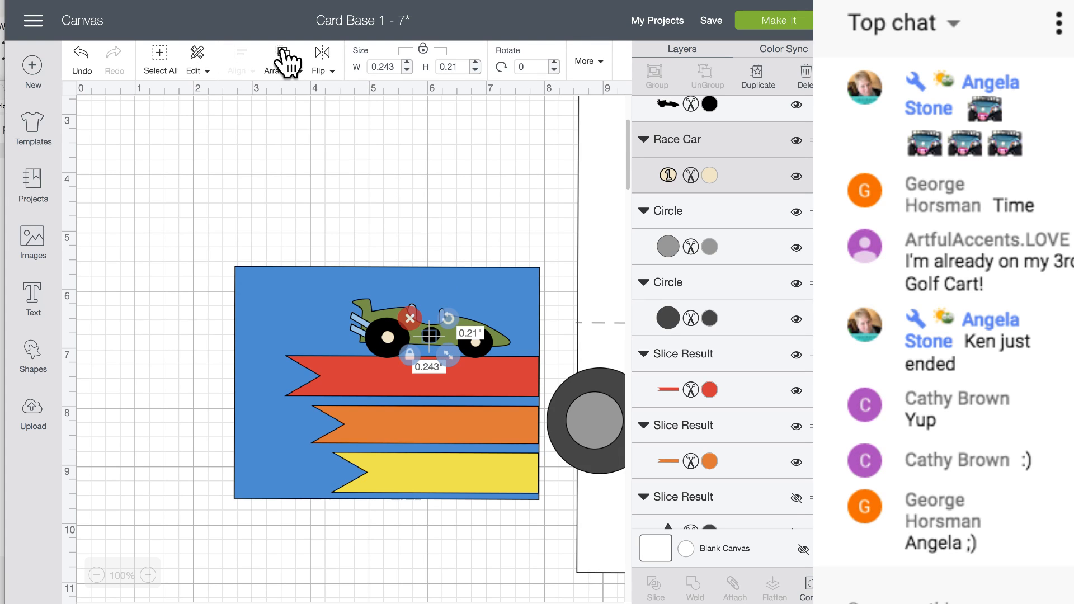
{"action": "left_click", "coordinate": [287, 56]}
{"action": "left_click", "coordinate": [288, 160]}
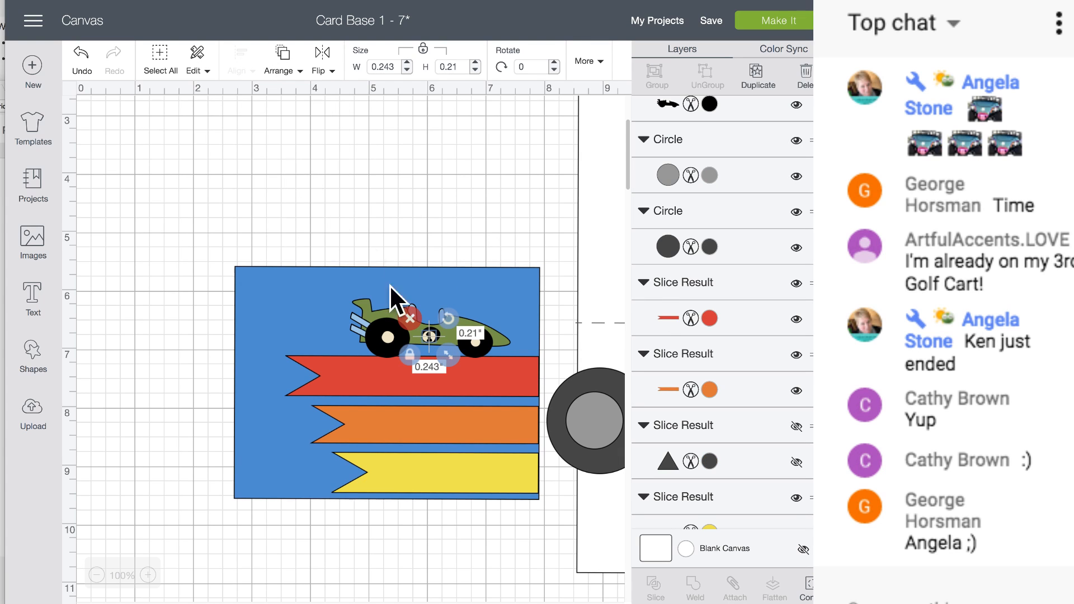
{"action": "left_click_drag", "start_coordinate": [431, 334], "coordinate": [432, 332]}
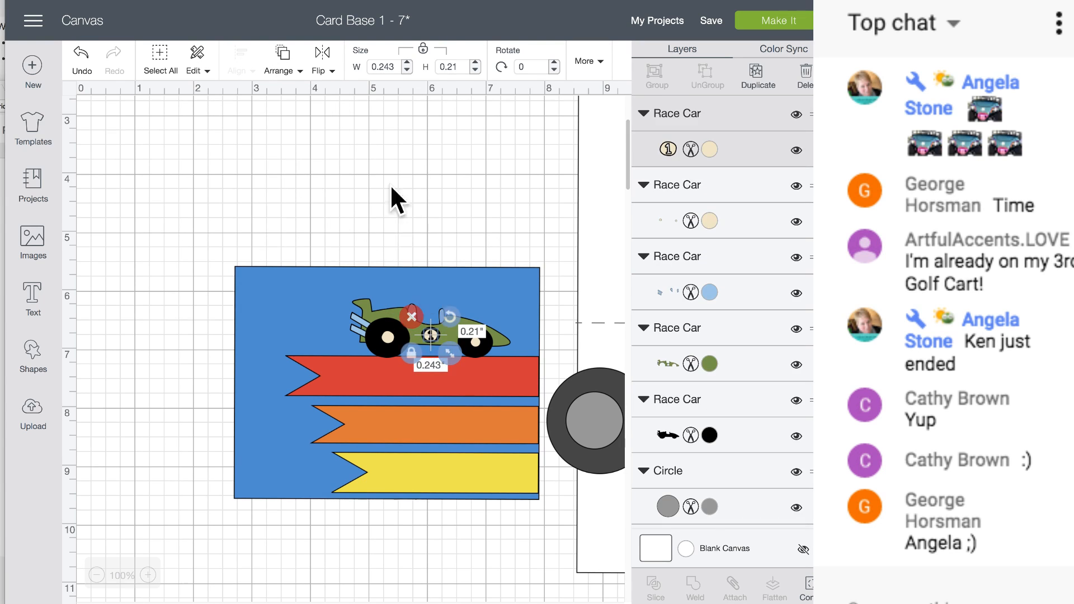
{"action": "left_click", "coordinate": [372, 140]}
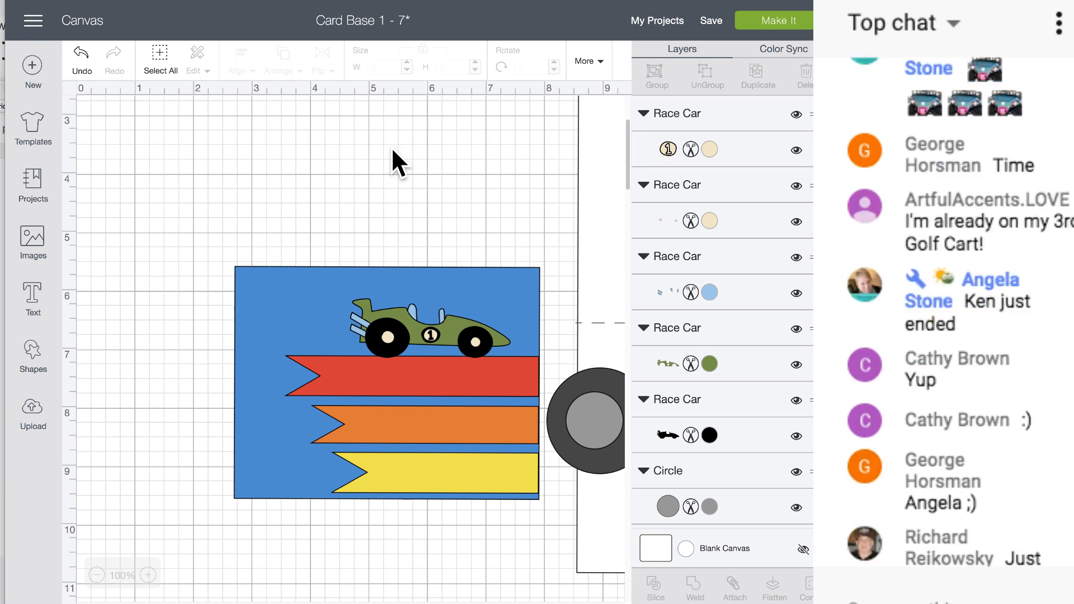
- Move the white card base back behind the blue panel, framing the panel within the card's lower half
{"action": "left_click_drag", "start_coordinate": [594, 158], "coordinate": [253, 92]}
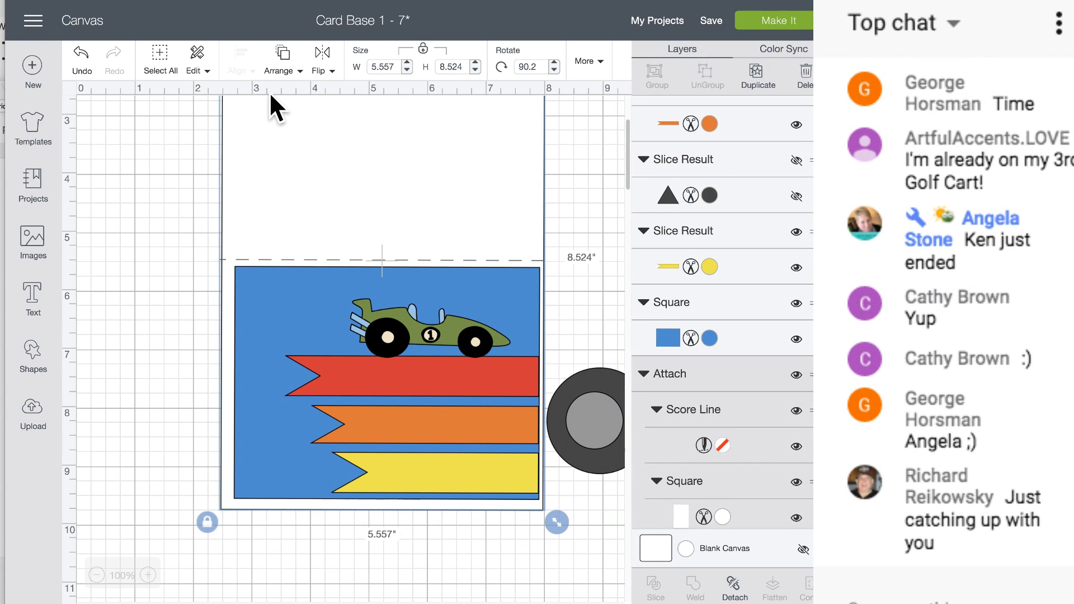
{"action": "left_click_drag", "start_coordinate": [274, 144], "coordinate": [277, 146]}
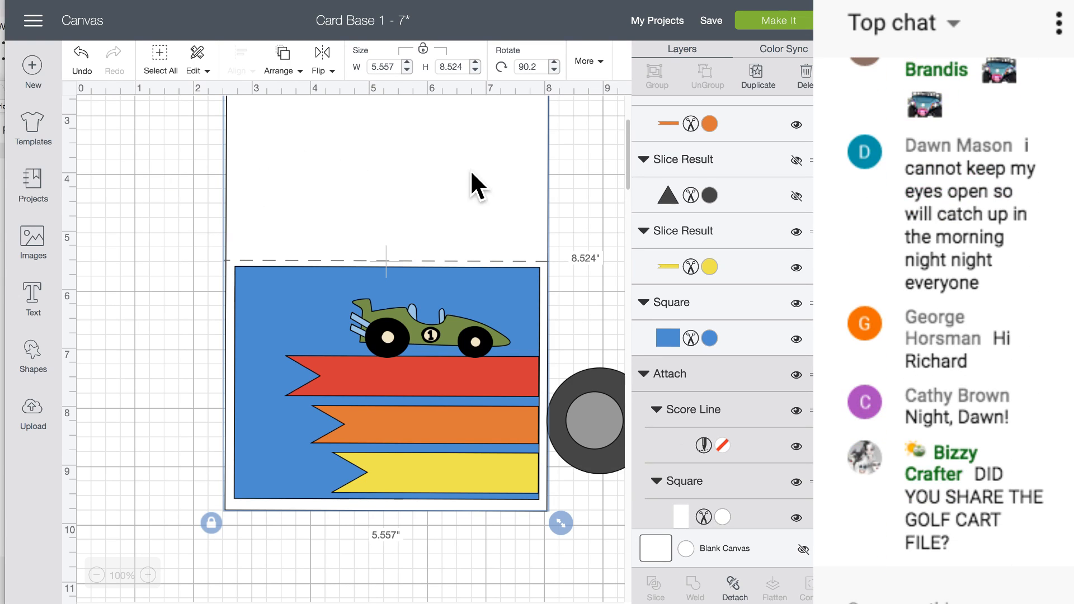
{"action": "scroll", "coordinate": [359, 190], "scroll_direction": "up", "scroll_amount": 3}
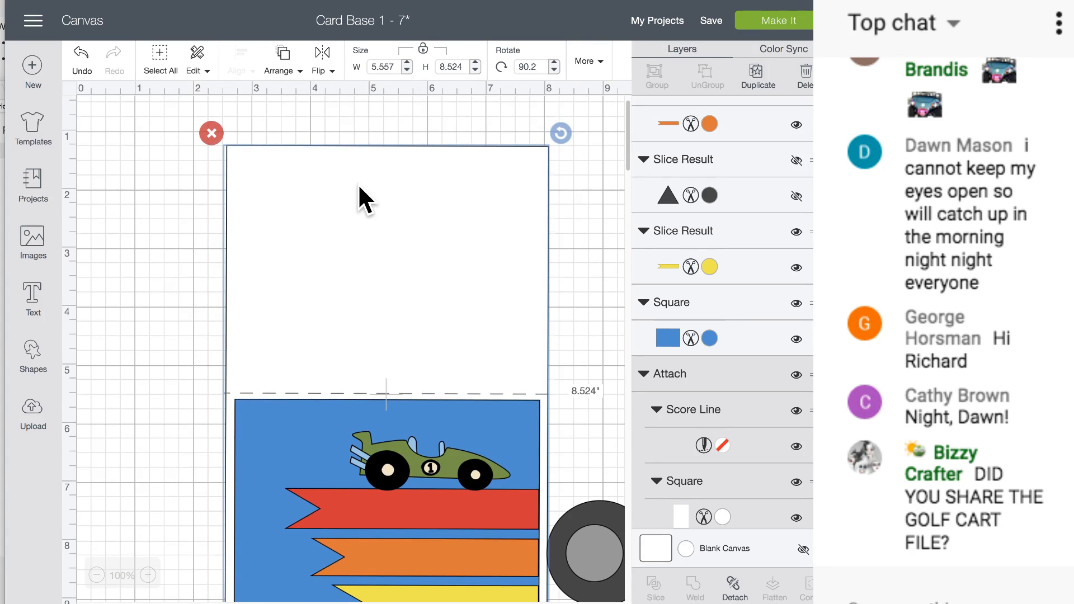
{"action": "scroll", "coordinate": [344, 196], "scroll_direction": "down", "scroll_amount": 2}
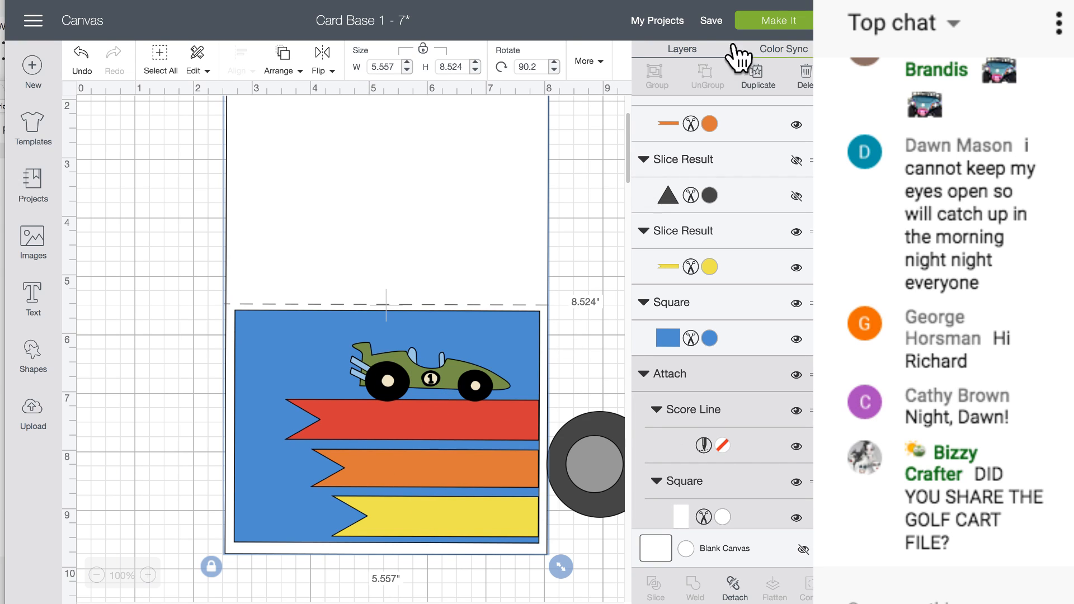
- Group the light gray and dark gray circles of the tire beside the card
{"action": "scroll", "coordinate": [484, 431], "scroll_direction": "right", "scroll_amount": 3}
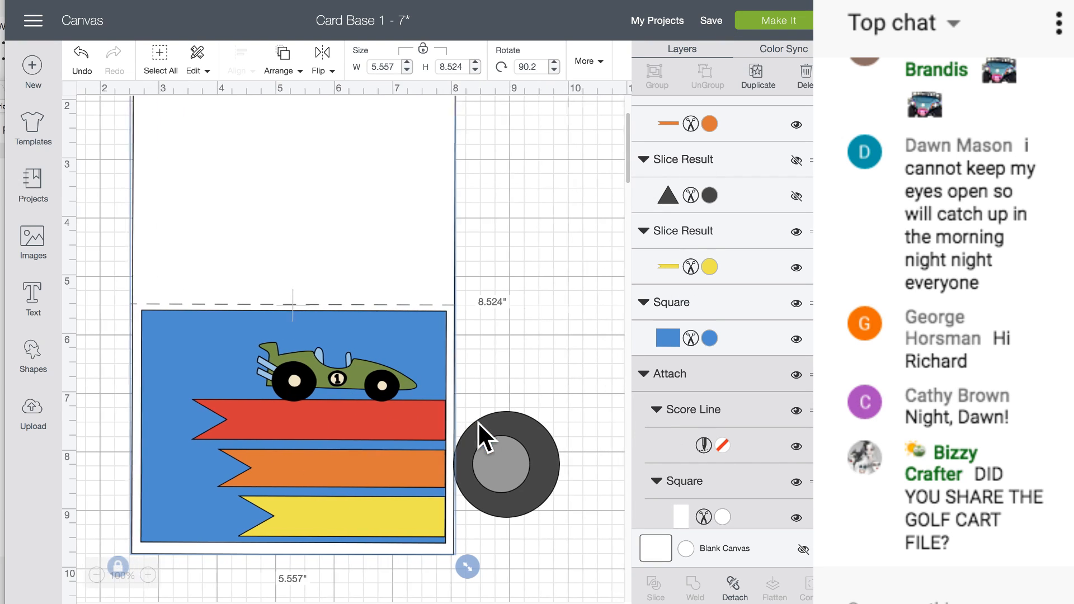
{"action": "left_click", "coordinate": [511, 451]}
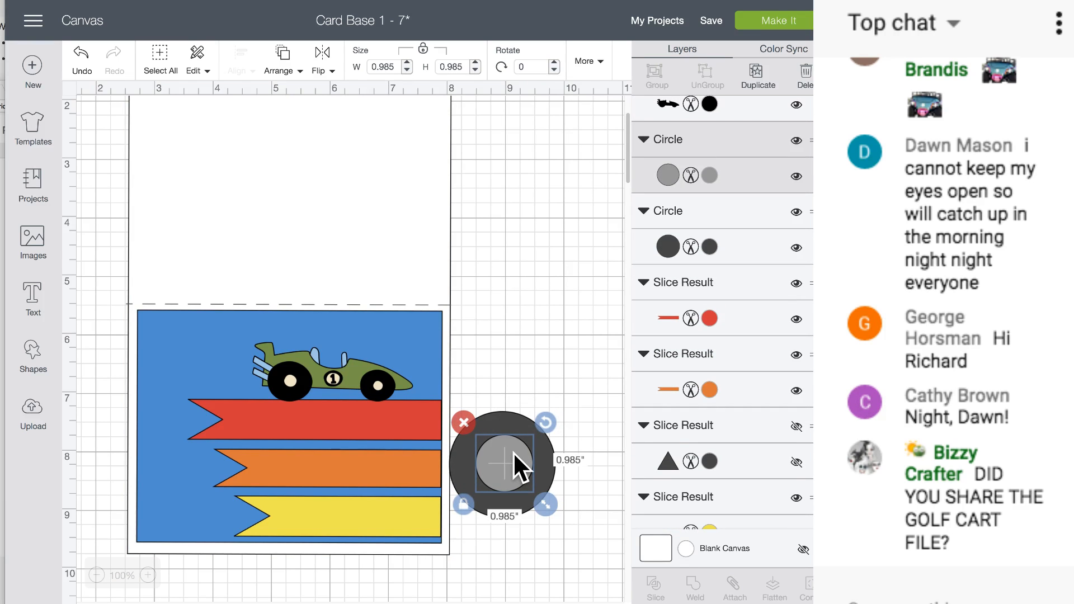
{"action": "left_click", "coordinate": [558, 414]}
{"action": "left_click_drag", "start_coordinate": [490, 481], "coordinate": [488, 520]}
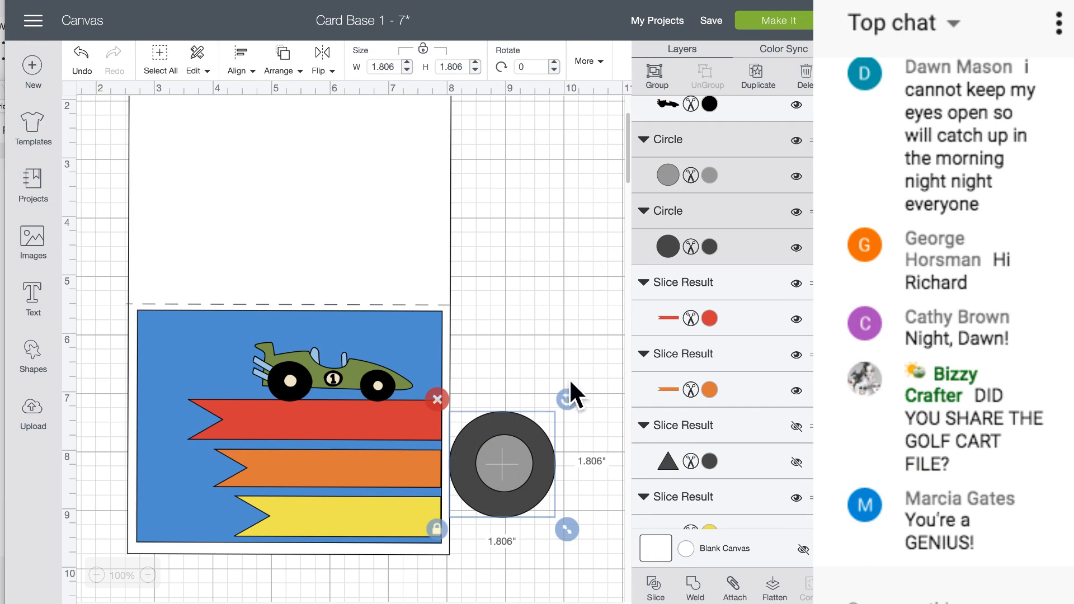
{"action": "left_click", "coordinate": [655, 75]}
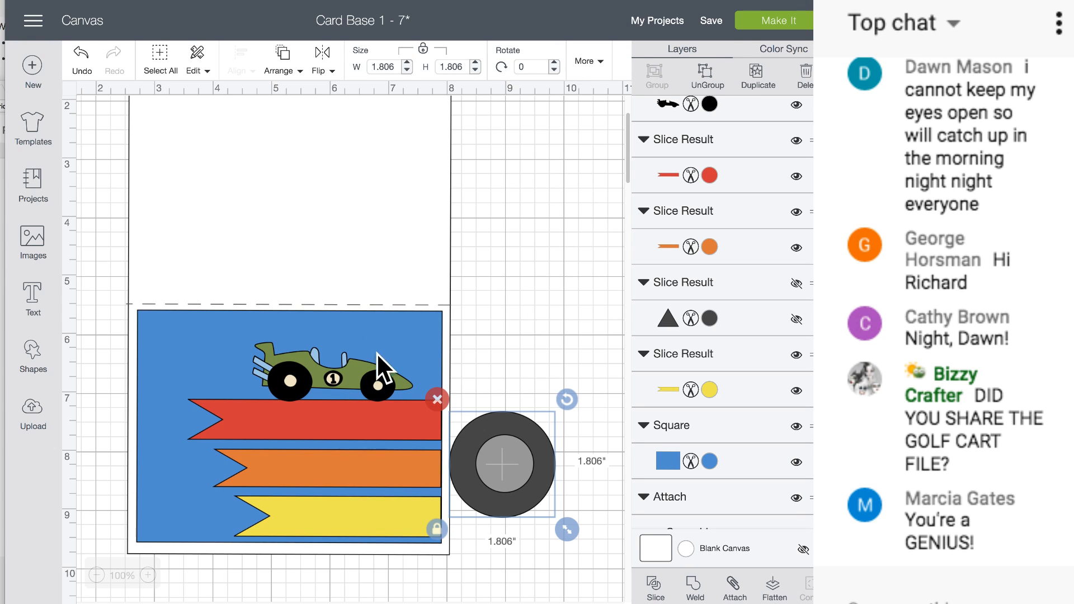
- Save a copy of the project under the name "Card Base 1 - race car"
{"action": "left_click", "coordinate": [721, 23]}
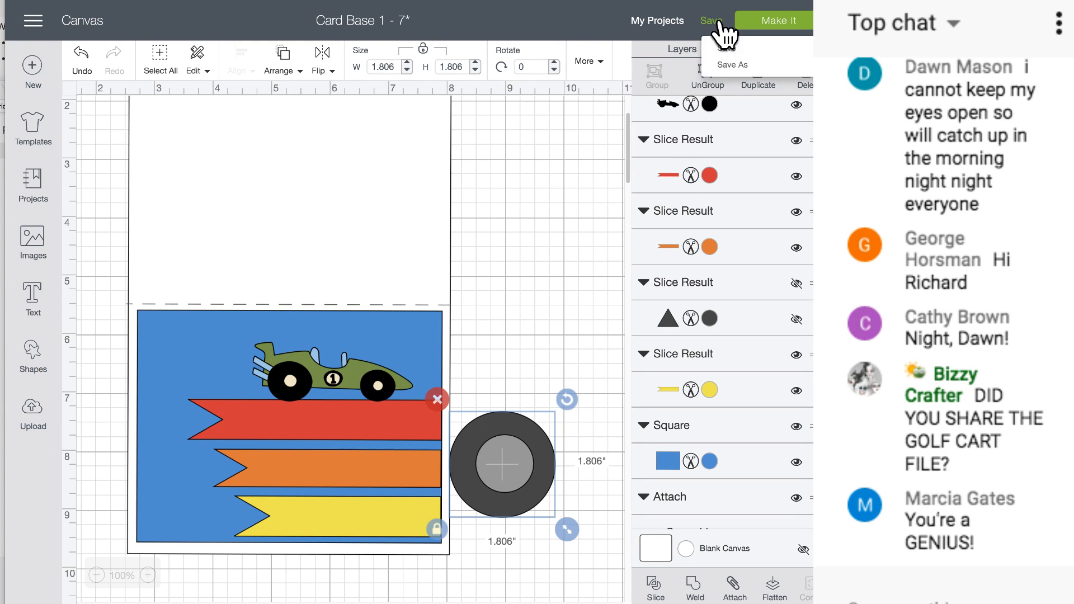
{"action": "left_click", "coordinate": [727, 70]}
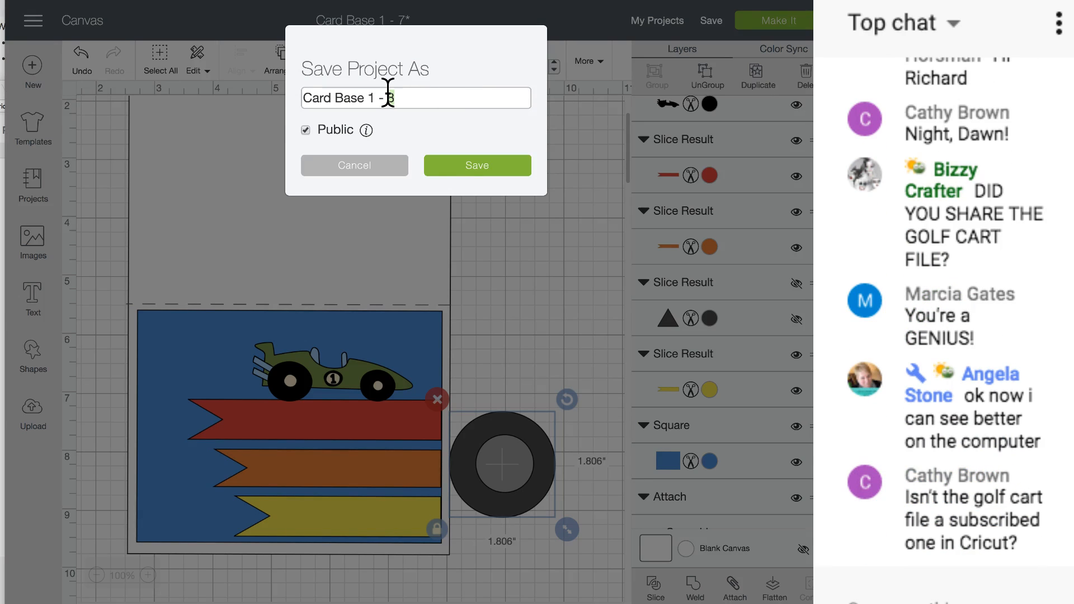
{"action": "type", "text": "race car"}
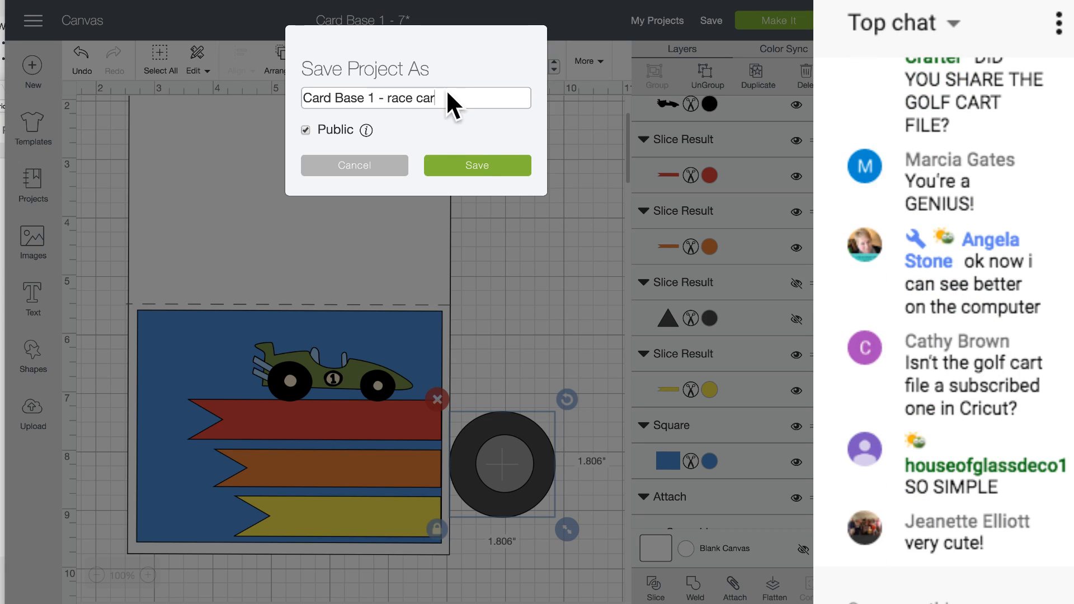
{"action": "left_click", "coordinate": [475, 168]}
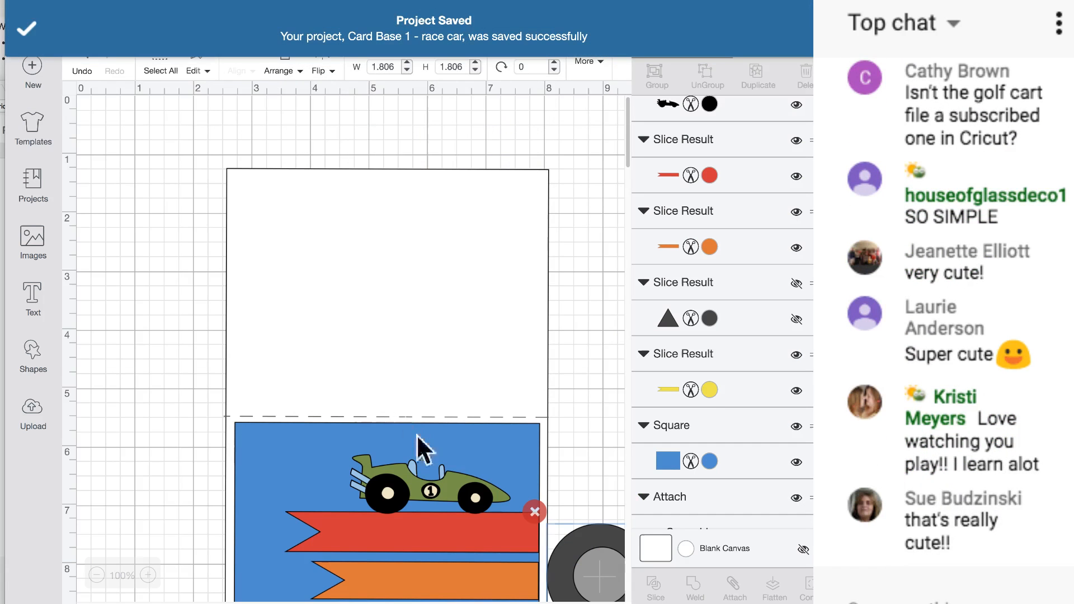
- View the image cartridge that the race car's green layer comes from, and return to the canvas
{"action": "left_click", "coordinate": [453, 490]}
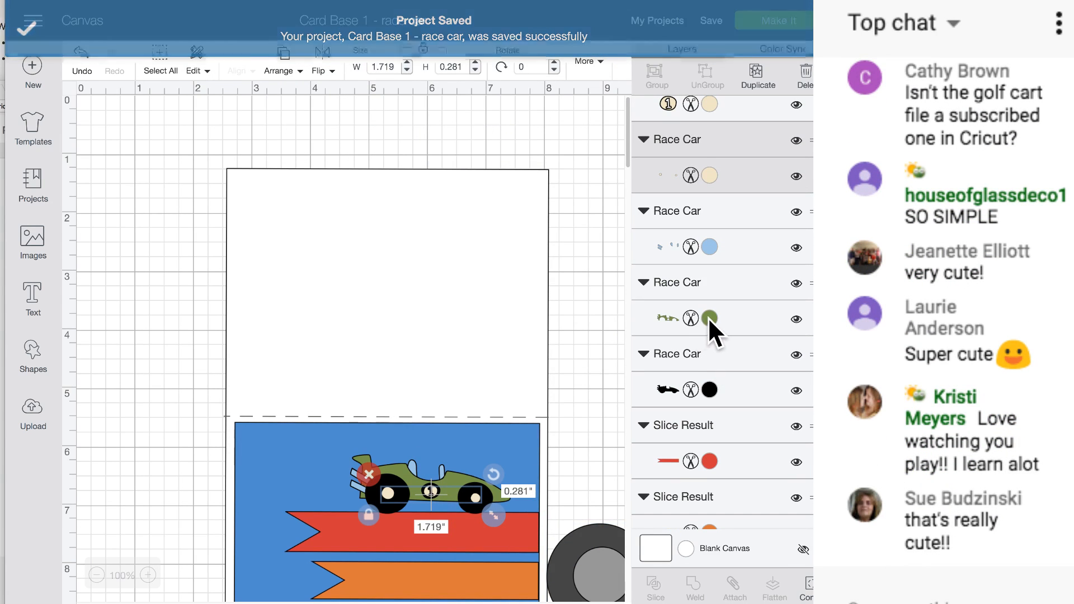
{"action": "left_click", "coordinate": [710, 318]}
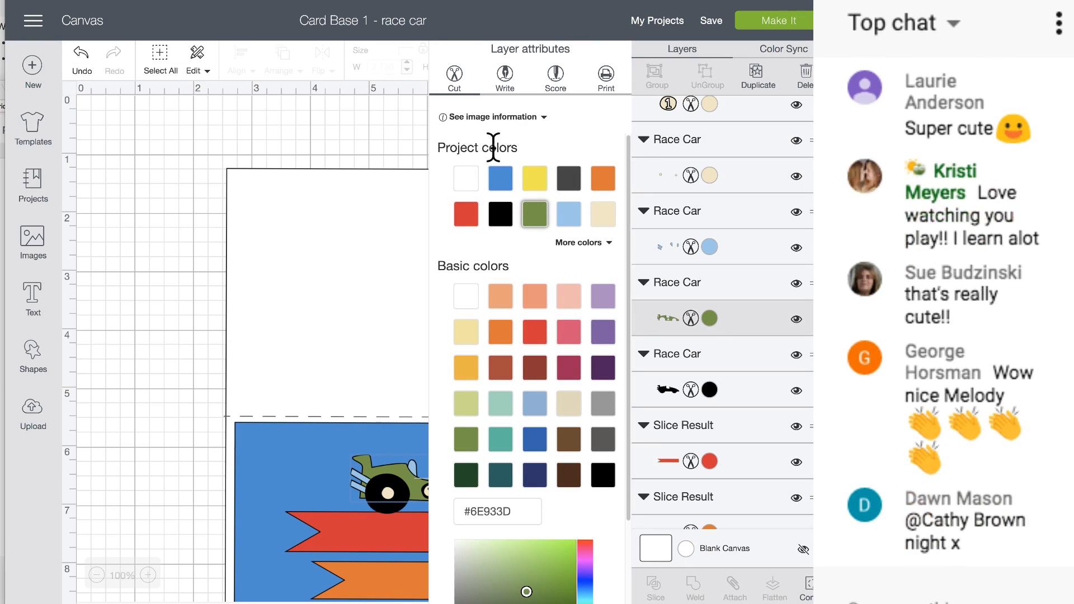
{"action": "left_click", "coordinate": [542, 118]}
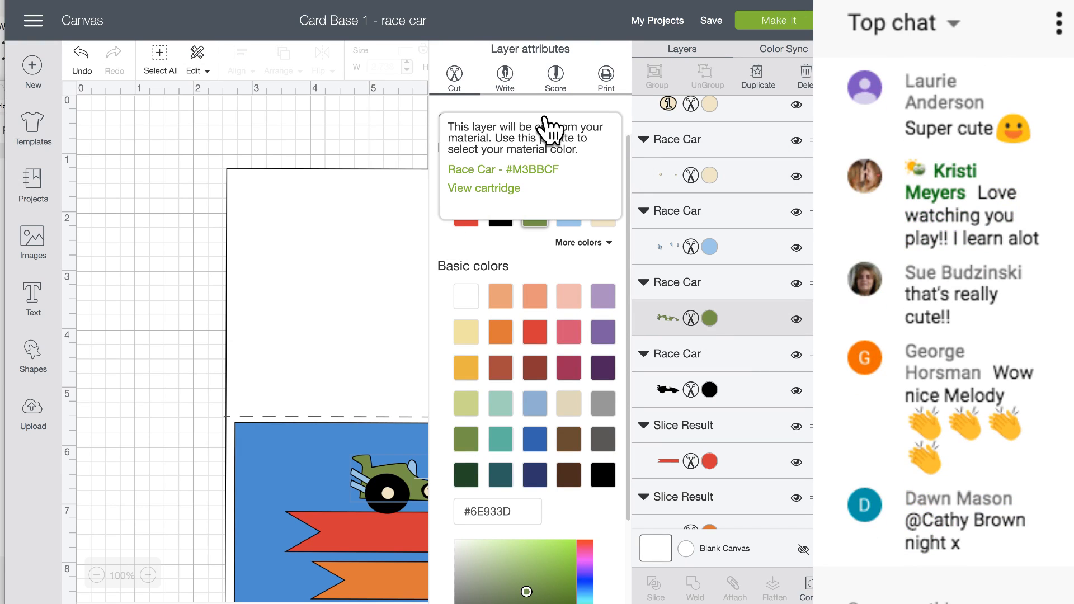
{"action": "left_click", "coordinate": [485, 187]}
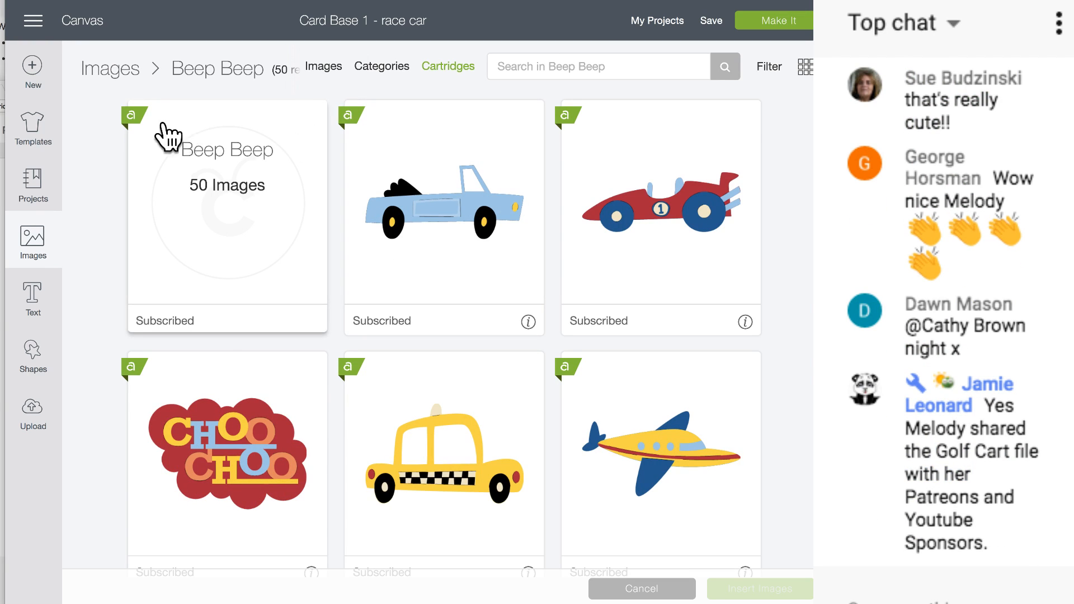
{"action": "left_click", "coordinate": [34, 241]}
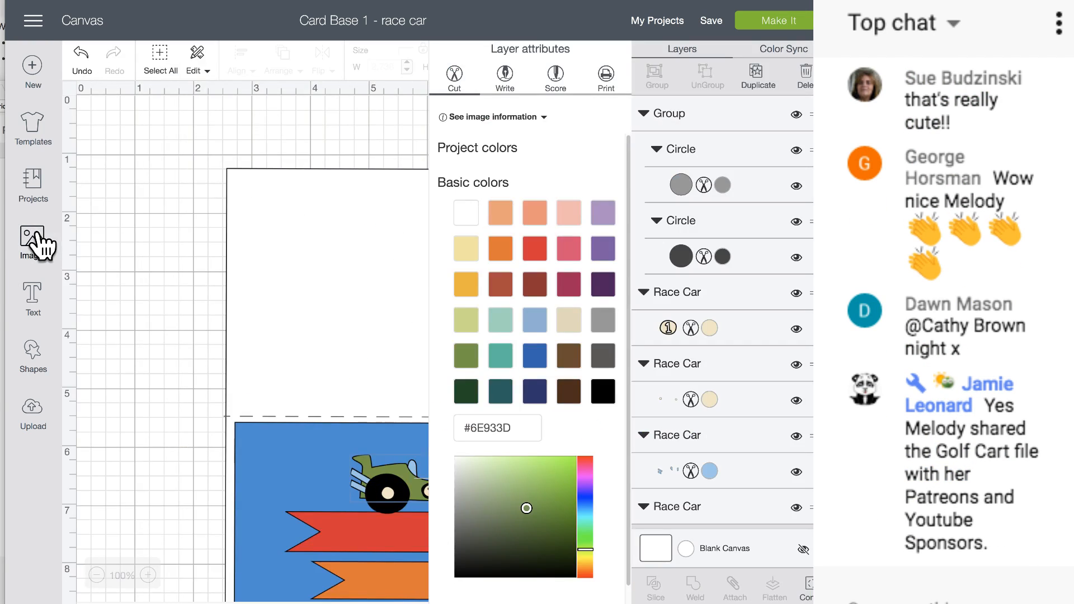
{"action": "left_click", "coordinate": [169, 405]}
- Look over the race car card with its banners and the tire beside it
{"action": "scroll", "coordinate": [169, 405], "scroll_direction": "down", "scroll_amount": 3}
{"action": "scroll", "coordinate": [169, 405], "scroll_direction": "right", "scroll_amount": 1}
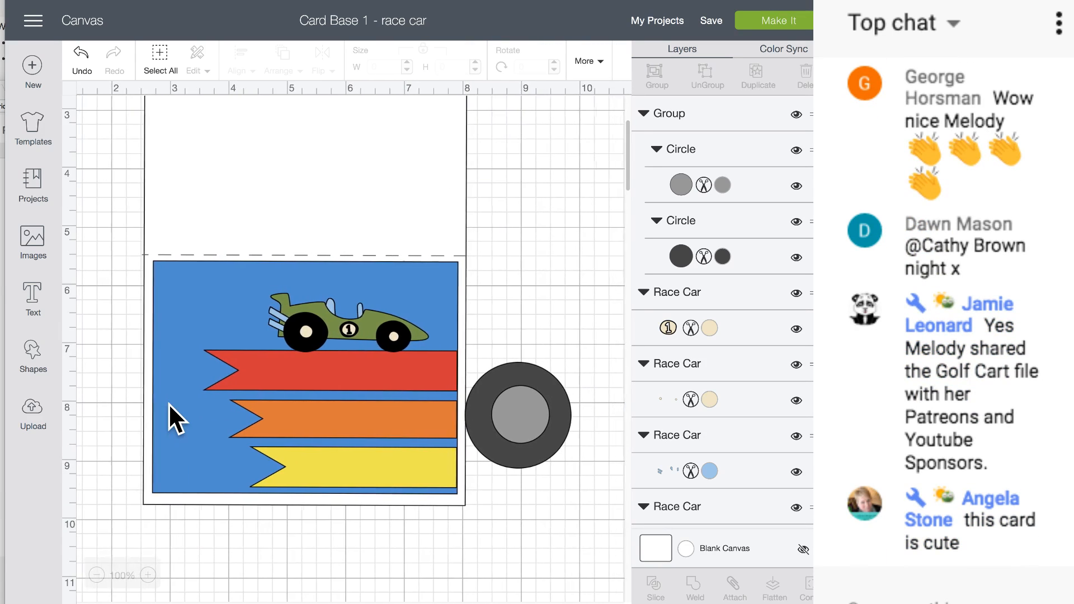
{"action": "scroll", "coordinate": [169, 403], "scroll_direction": "right", "scroll_amount": 1}
{"action": "scroll", "coordinate": [169, 402], "scroll_direction": "left", "scroll_amount": 1}
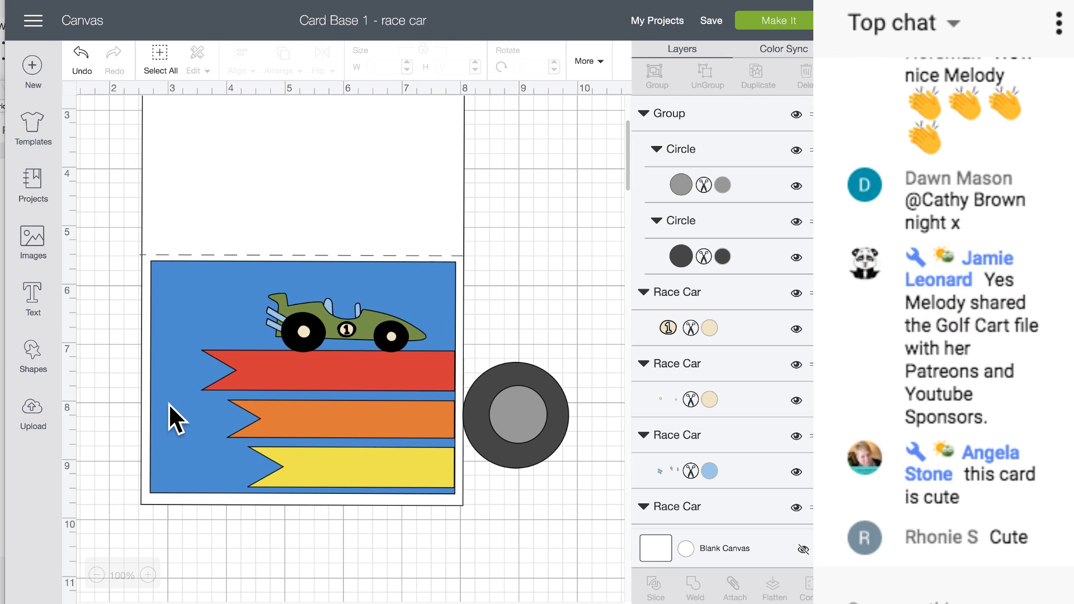
{"action": "scroll", "coordinate": [169, 403], "scroll_direction": "left", "scroll_amount": 3}
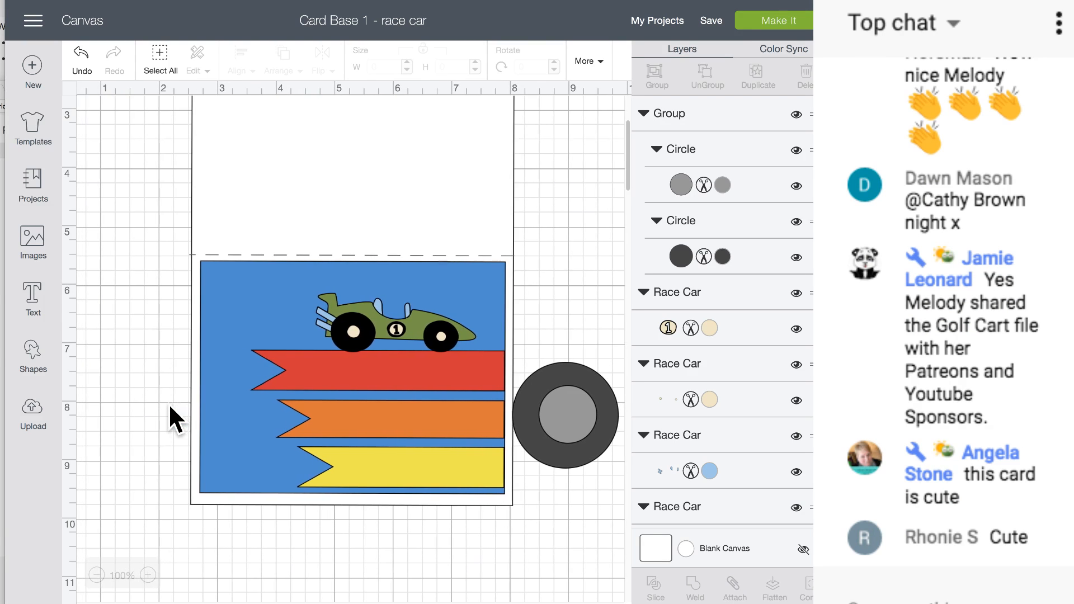
{"action": "scroll", "coordinate": [169, 403], "scroll_direction": "up", "scroll_amount": 3}
{"action": "scroll", "coordinate": [169, 418], "scroll_direction": "left", "scroll_amount": 1}
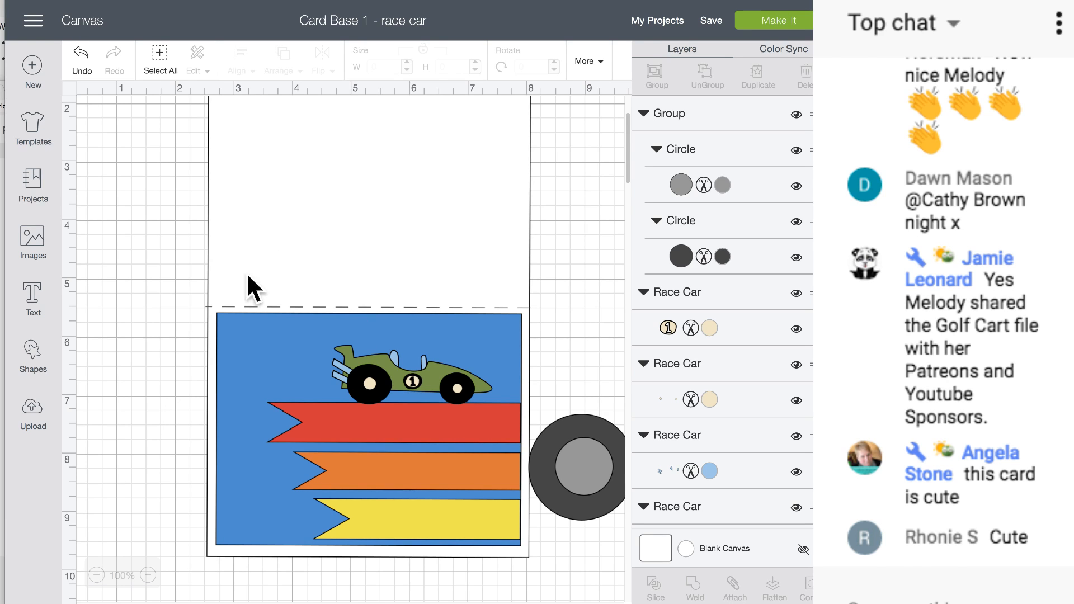
{"action": "scroll", "coordinate": [211, 308], "scroll_direction": "down", "scroll_amount": 1}
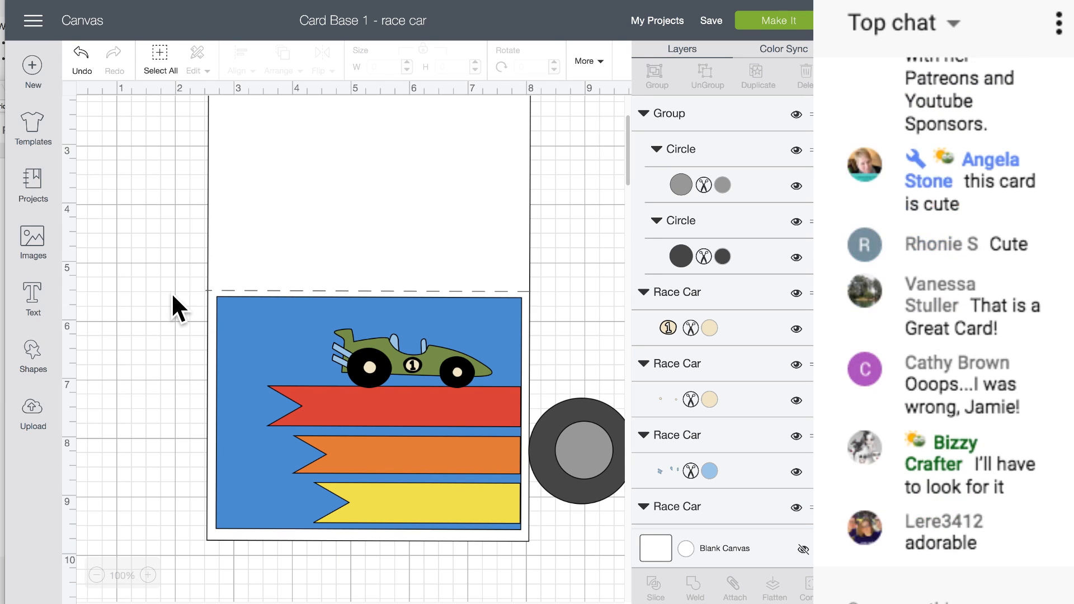
{"action": "scroll", "coordinate": [172, 292], "scroll_direction": "down", "scroll_amount": 1}
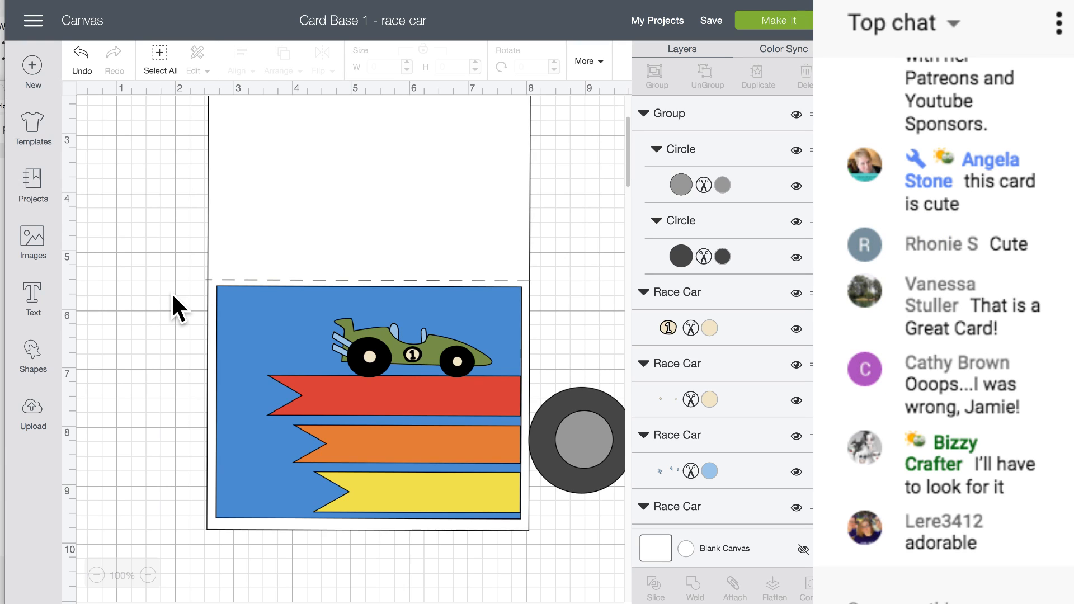
{"action": "scroll", "coordinate": [171, 292], "scroll_direction": "down", "scroll_amount": 5}
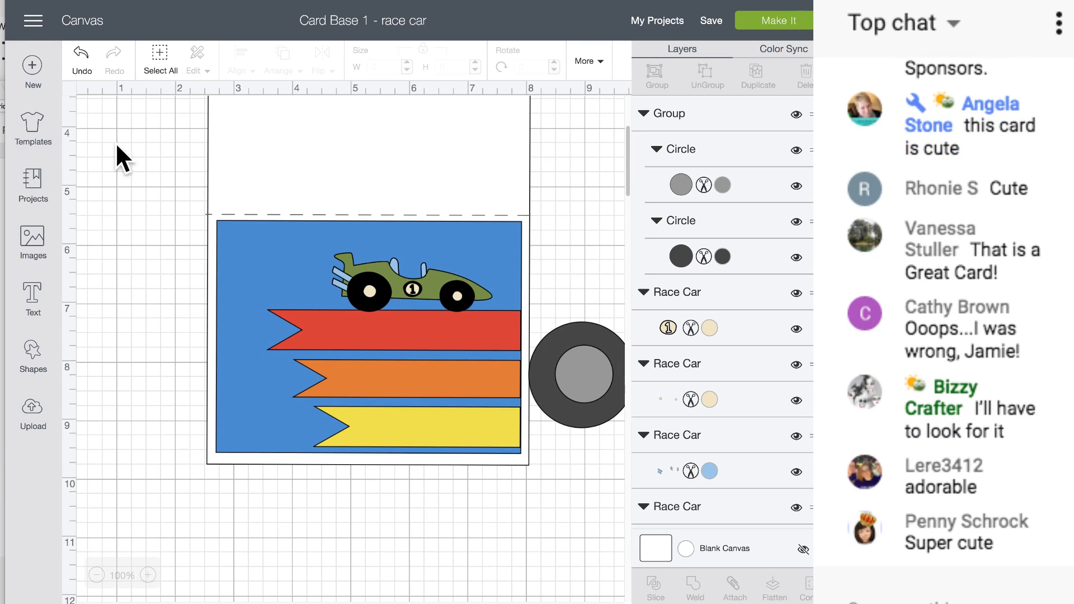
- Open the saved Card Base 1 - 7 project for customizing
{"action": "left_click", "coordinate": [666, 25]}
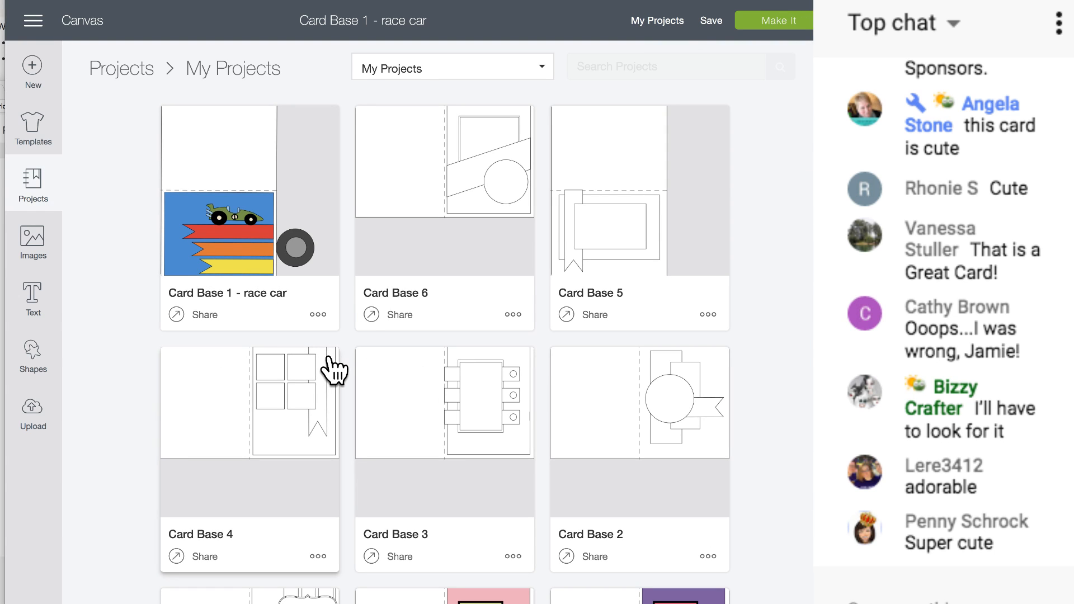
{"action": "scroll", "coordinate": [334, 369], "scroll_direction": "down", "scroll_amount": 8}
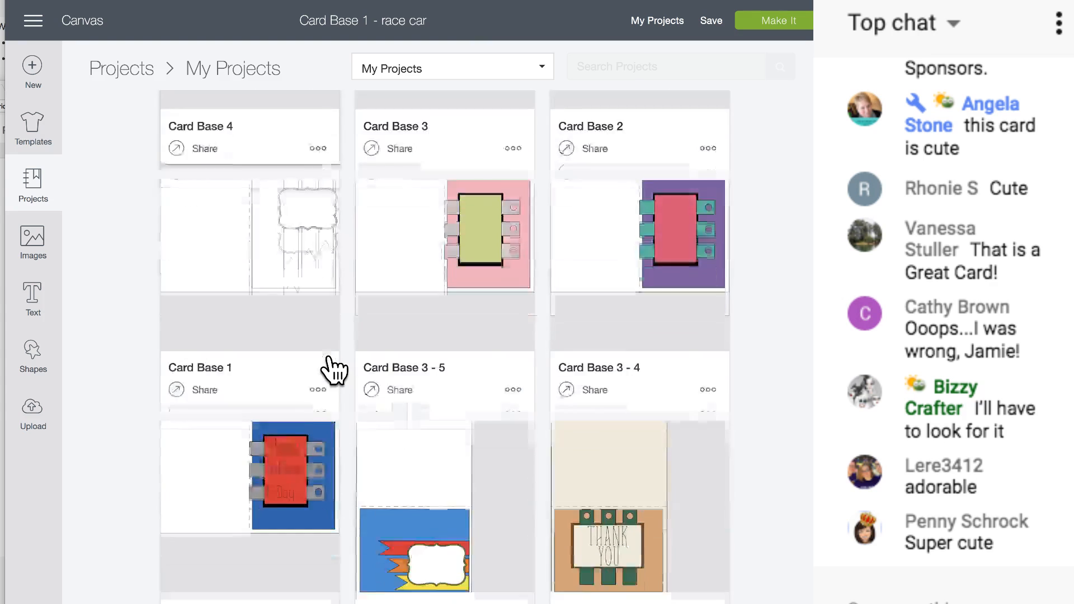
{"action": "scroll", "coordinate": [334, 370], "scroll_direction": "down", "scroll_amount": 5}
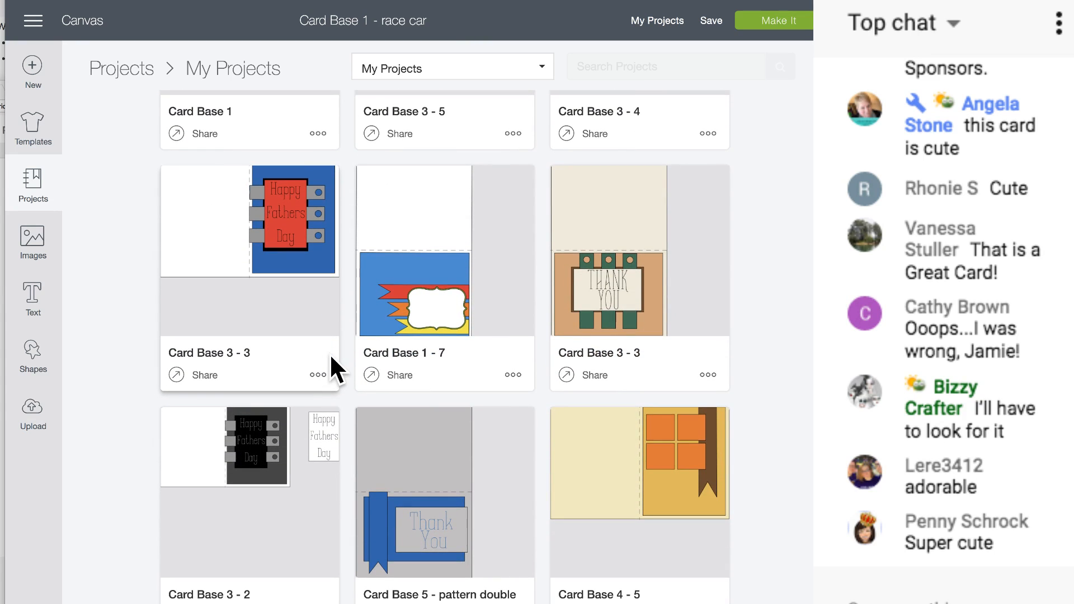
{"action": "left_click", "coordinate": [439, 308]}
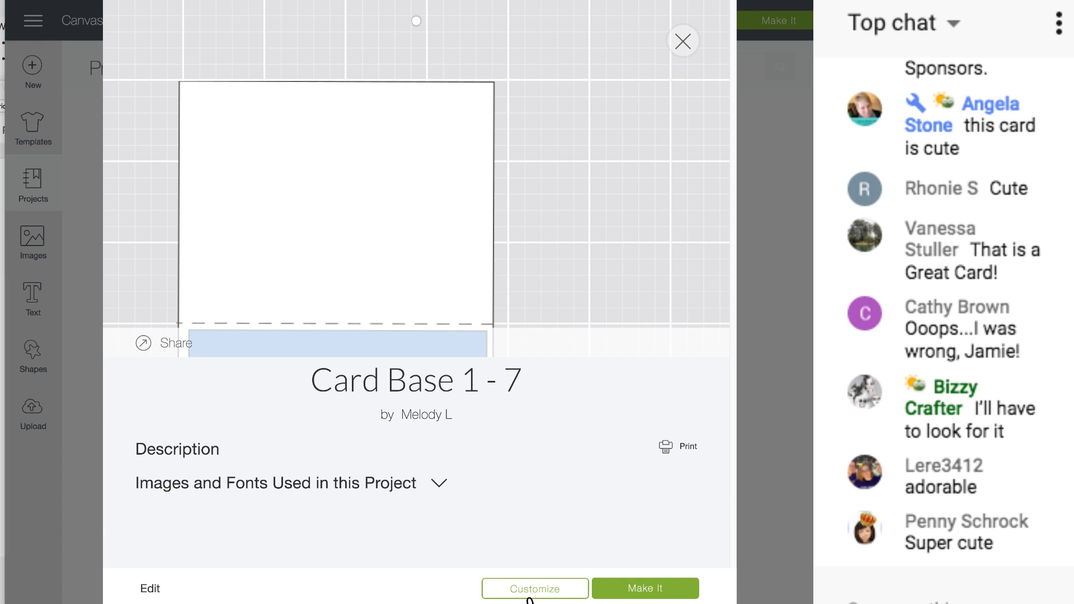
{"action": "left_click", "coordinate": [531, 590]}
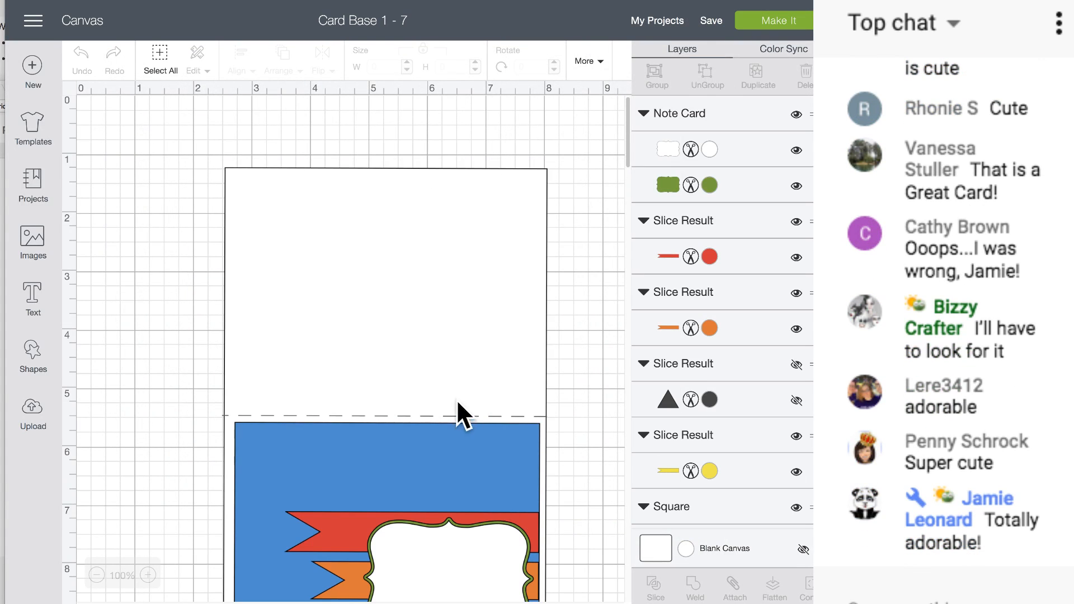
- Check the image information of the Note Card frame's white layer and view its source cartridge
{"action": "scroll", "coordinate": [312, 420], "scroll_direction": "down", "scroll_amount": 3}
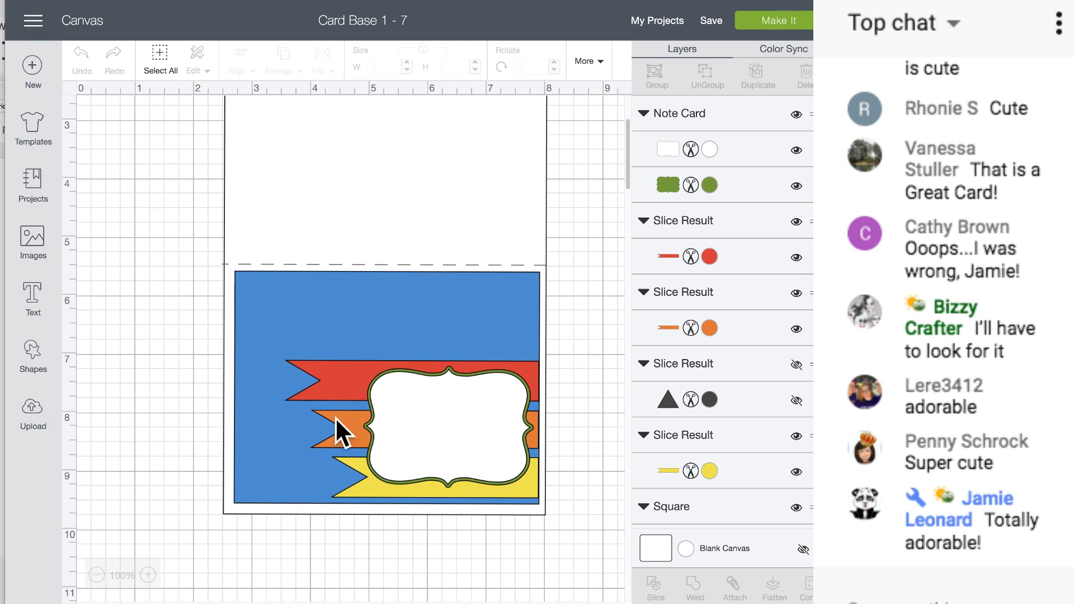
{"action": "left_click", "coordinate": [459, 437]}
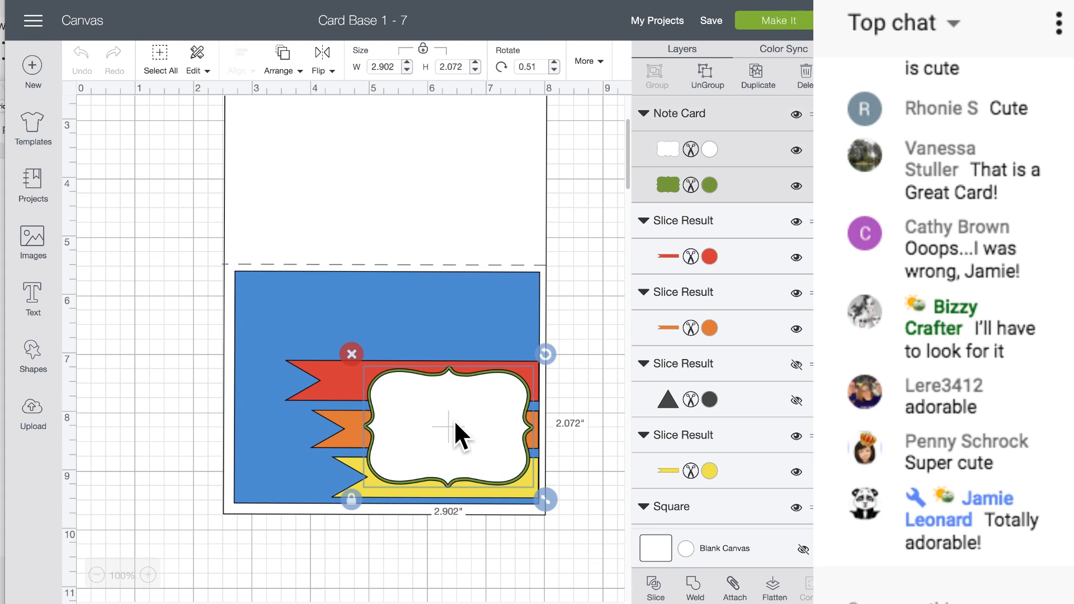
{"action": "left_click", "coordinate": [710, 149]}
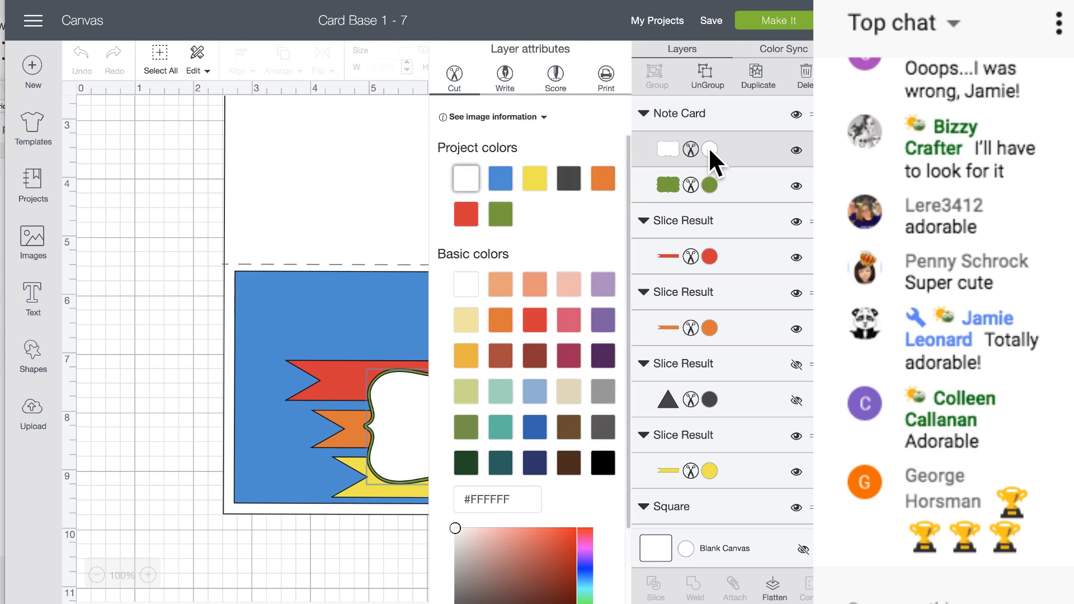
{"action": "left_click", "coordinate": [540, 117]}
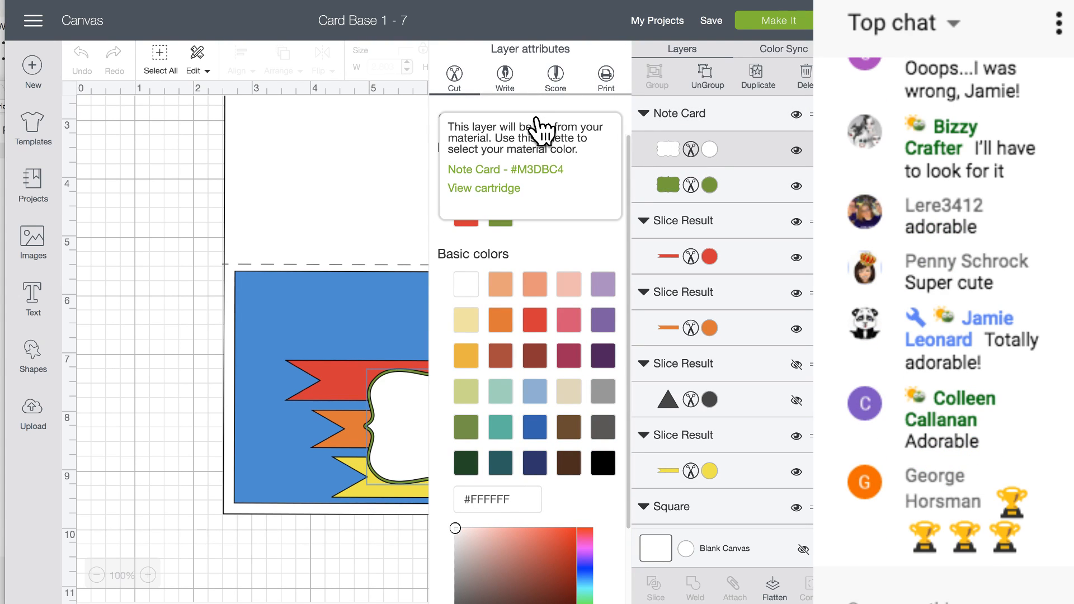
{"action": "left_click", "coordinate": [485, 114]}
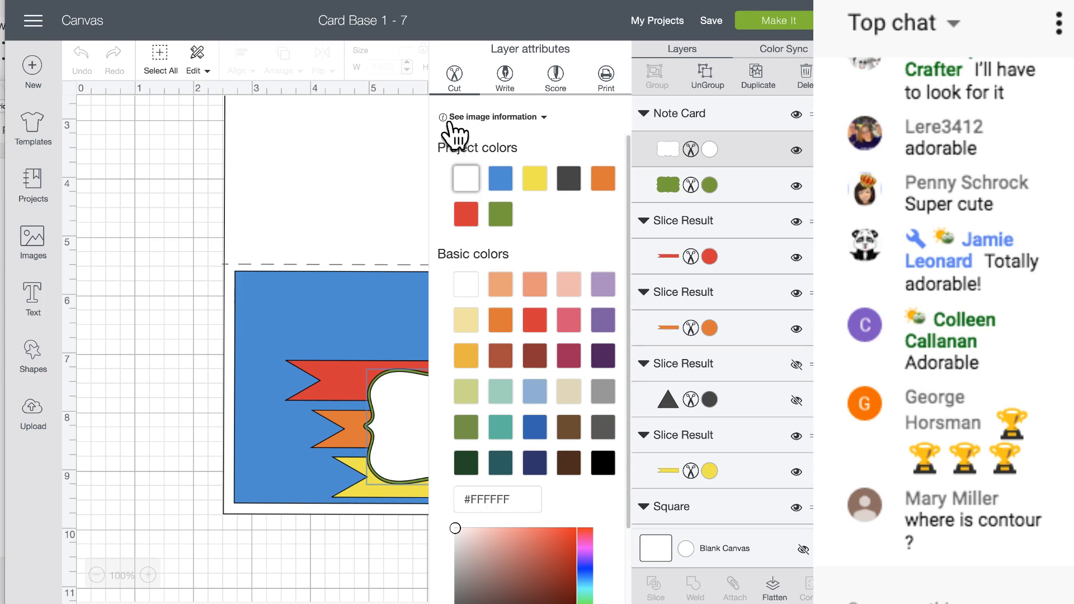
{"action": "left_click", "coordinate": [541, 117]}
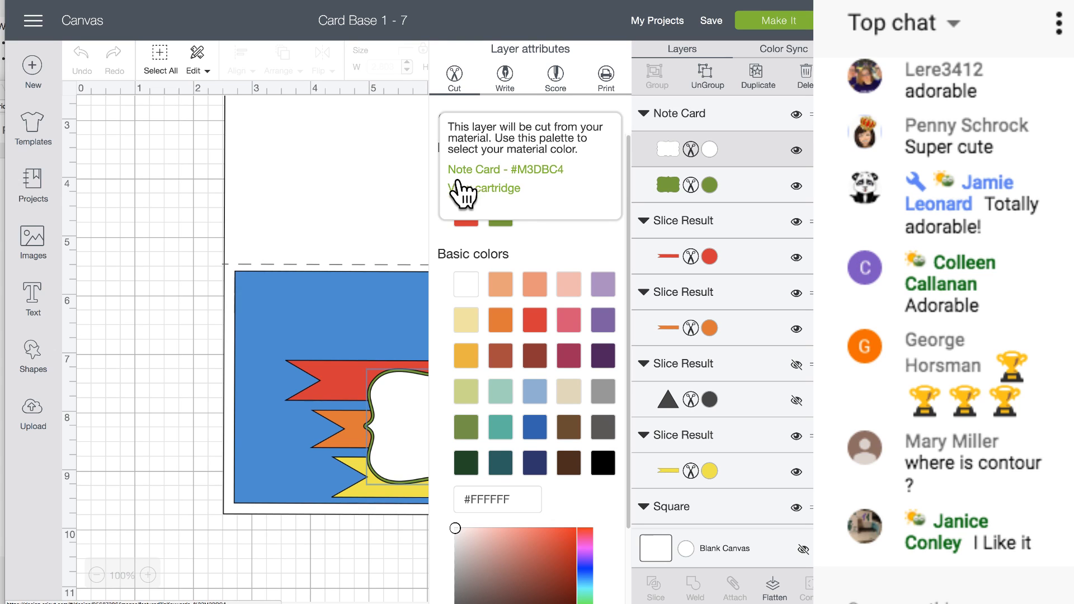
{"action": "left_click", "coordinate": [484, 189]}
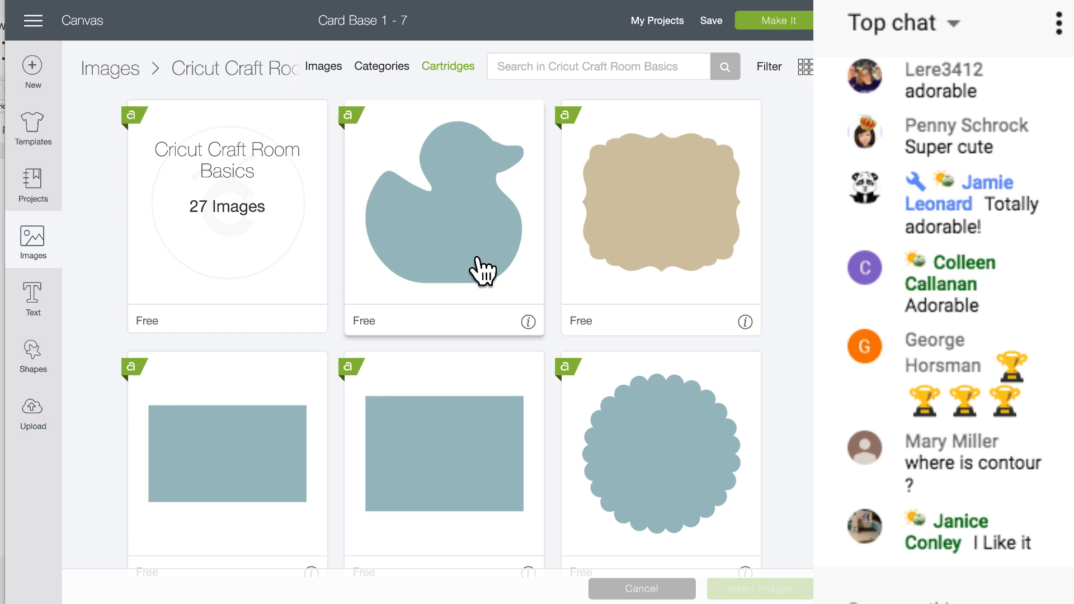
- Browse the basic shapes in the Cricut Craft Room Basics cartridge
{"action": "scroll", "coordinate": [480, 268], "scroll_direction": "down", "scroll_amount": 2}
{"action": "scroll", "coordinate": [480, 268], "scroll_direction": "up", "scroll_amount": 2}
{"action": "scroll", "coordinate": [482, 275], "scroll_direction": "down", "scroll_amount": 5}
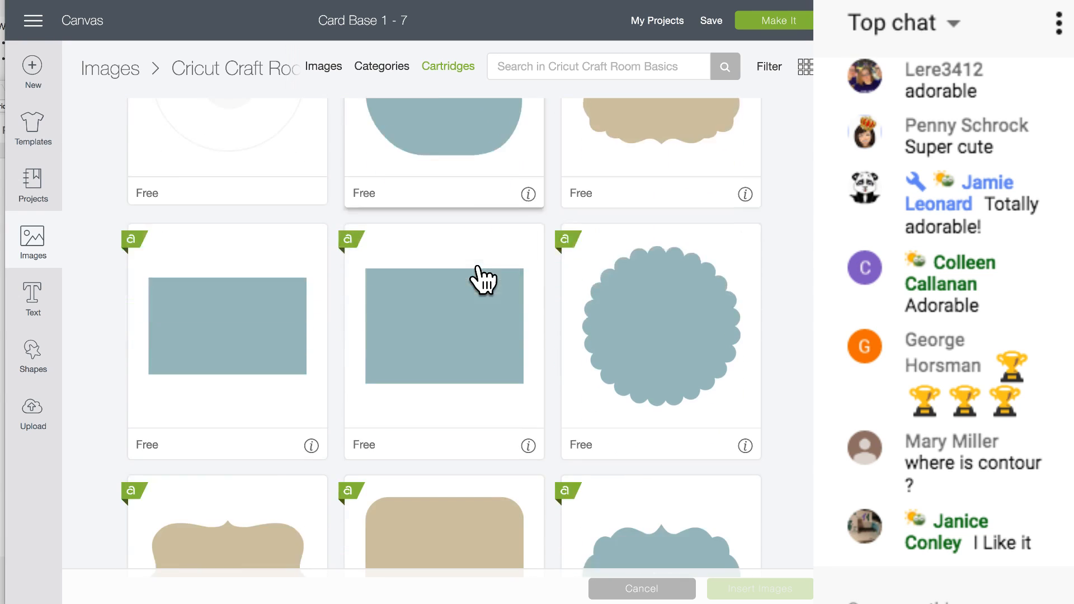
{"action": "scroll", "coordinate": [482, 278], "scroll_direction": "down", "scroll_amount": 3}
{"action": "scroll", "coordinate": [482, 280], "scroll_direction": "down", "scroll_amount": 4}
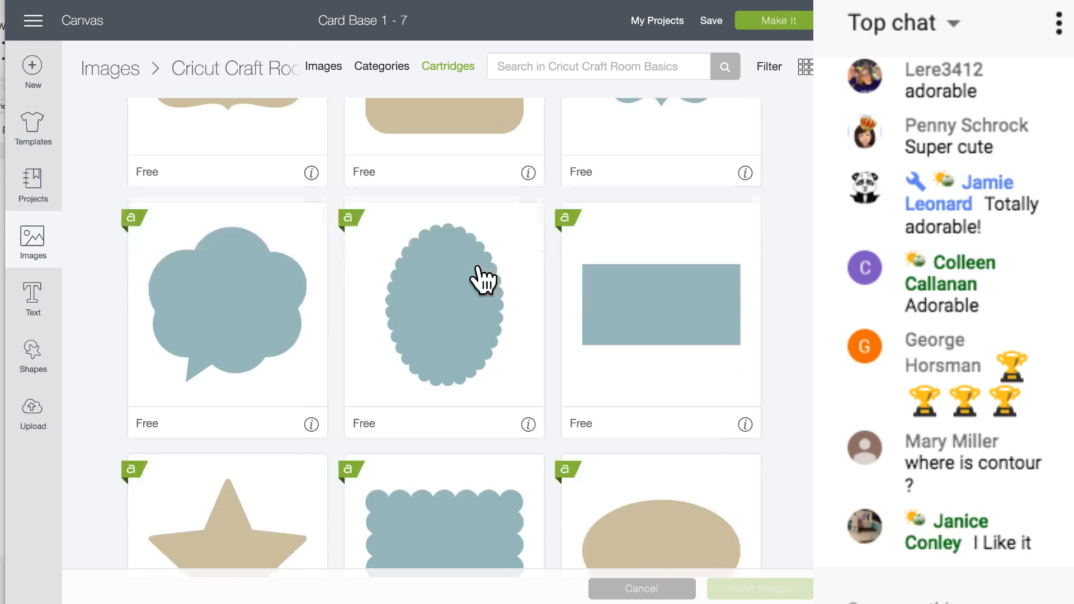
{"action": "scroll", "coordinate": [482, 280], "scroll_direction": "down", "scroll_amount": 5}
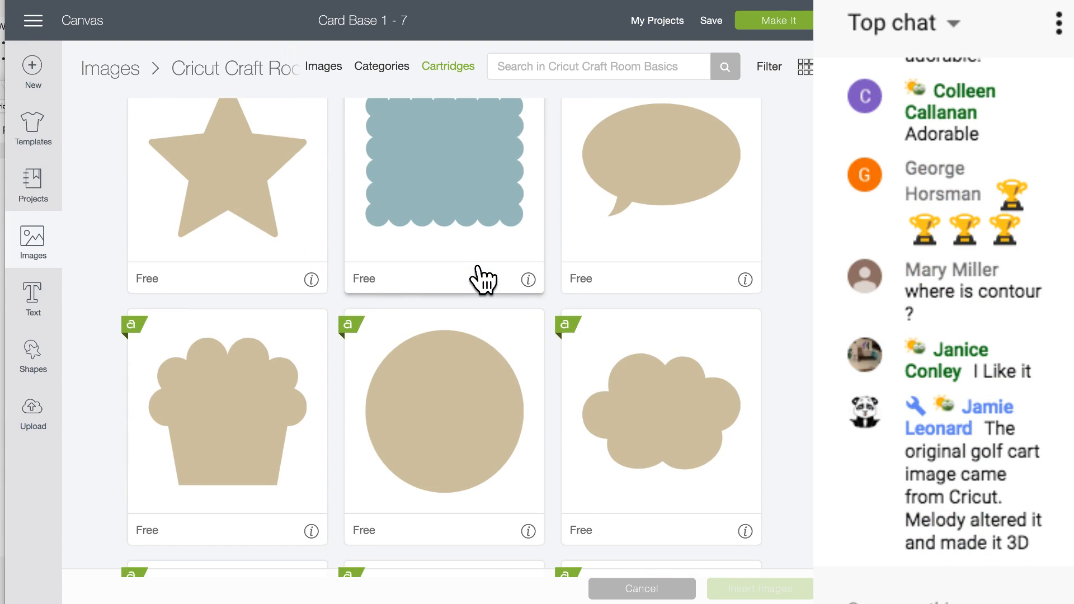
{"action": "scroll", "coordinate": [482, 280], "scroll_direction": "down", "scroll_amount": 14}
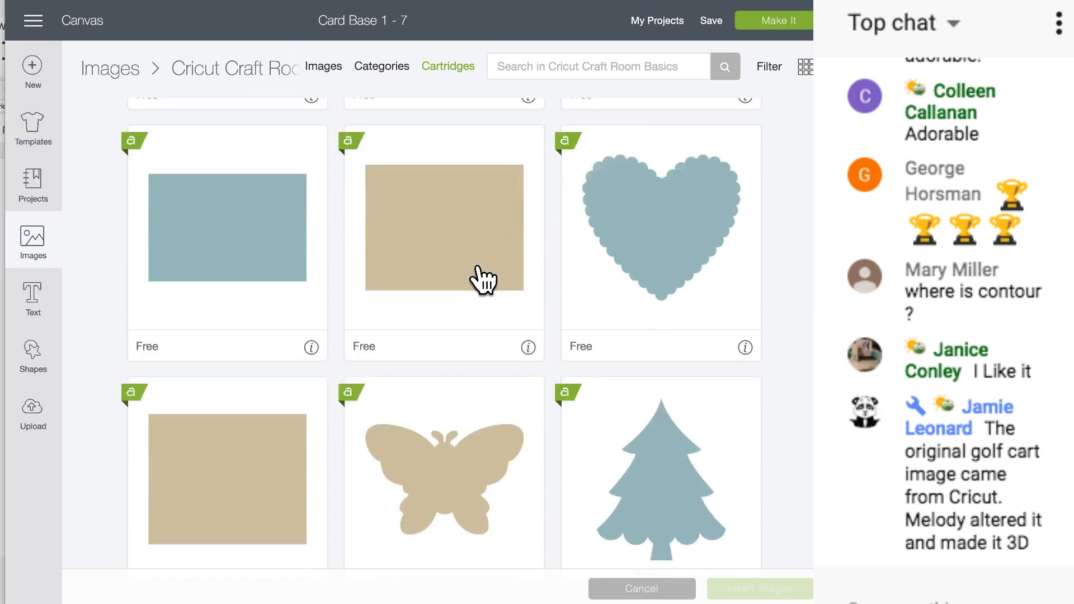
{"action": "scroll", "coordinate": [480, 268], "scroll_direction": "down", "scroll_amount": 7}
{"action": "scroll", "coordinate": [480, 266], "scroll_direction": "up", "scroll_amount": 3}
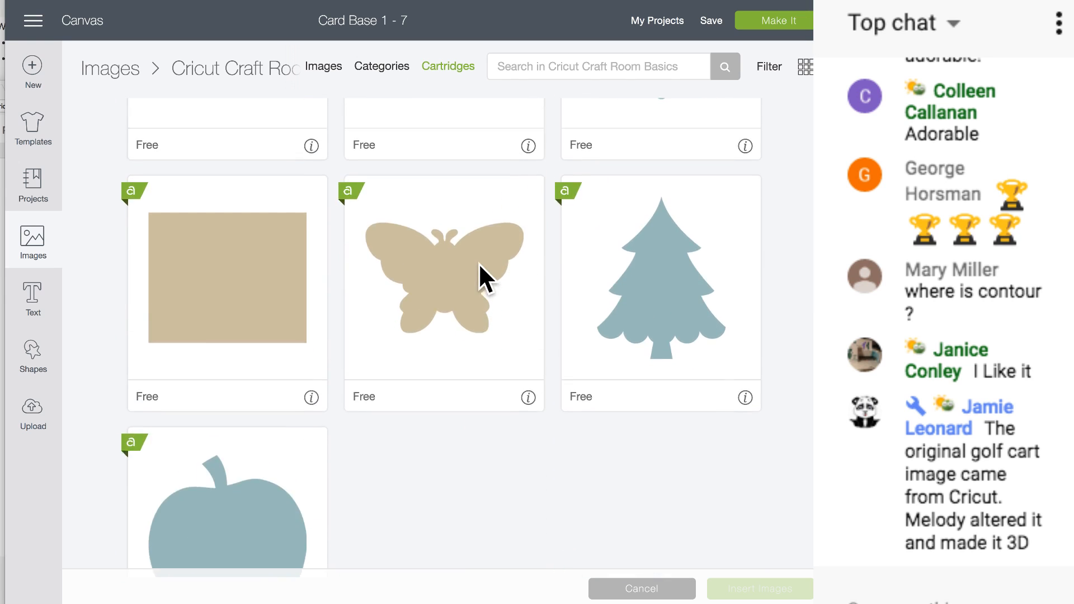
{"action": "scroll", "coordinate": [480, 266], "scroll_direction": "up", "scroll_amount": 11}
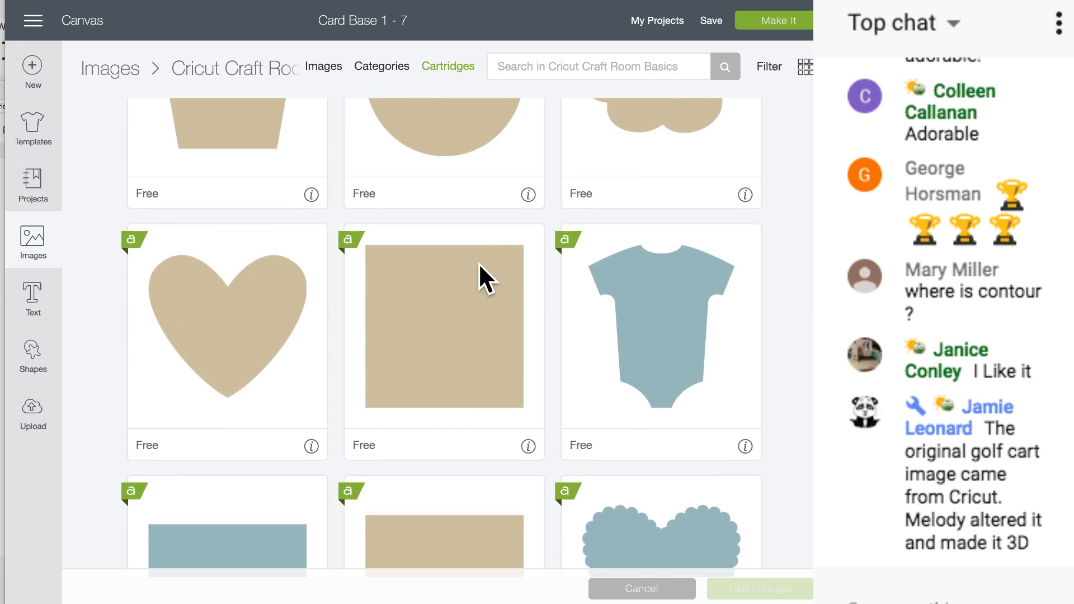
{"action": "scroll", "coordinate": [480, 268], "scroll_direction": "up", "scroll_amount": 3}
{"action": "scroll", "coordinate": [480, 267], "scroll_direction": "down", "scroll_amount": 12}
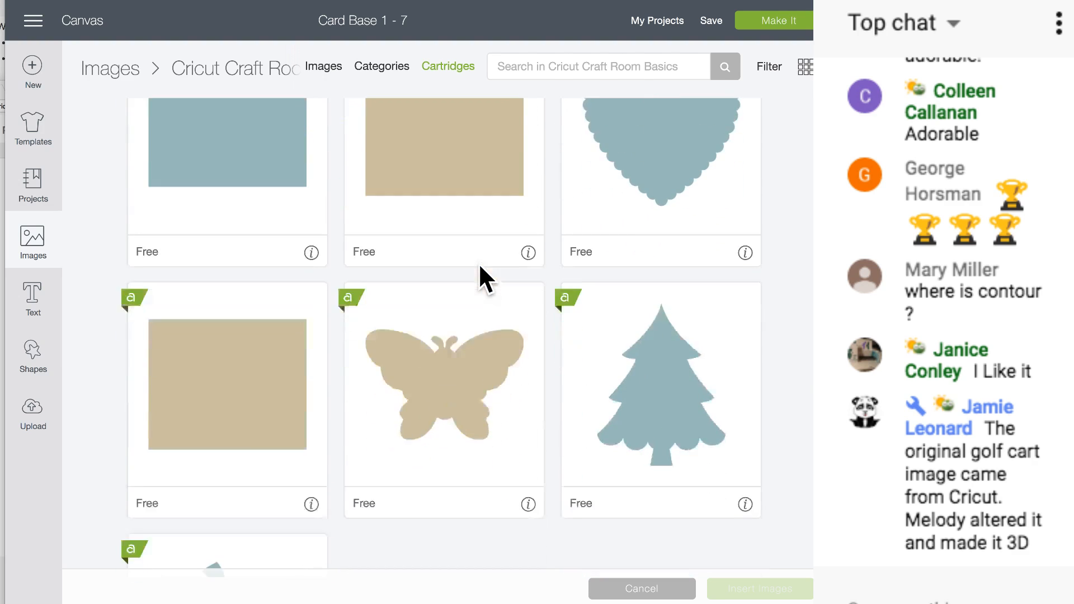
- Insert the free speech bubble image from the Cricut Craft Room Basics cartridge
{"action": "scroll", "coordinate": [479, 267], "scroll_direction": "down", "scroll_amount": 3}
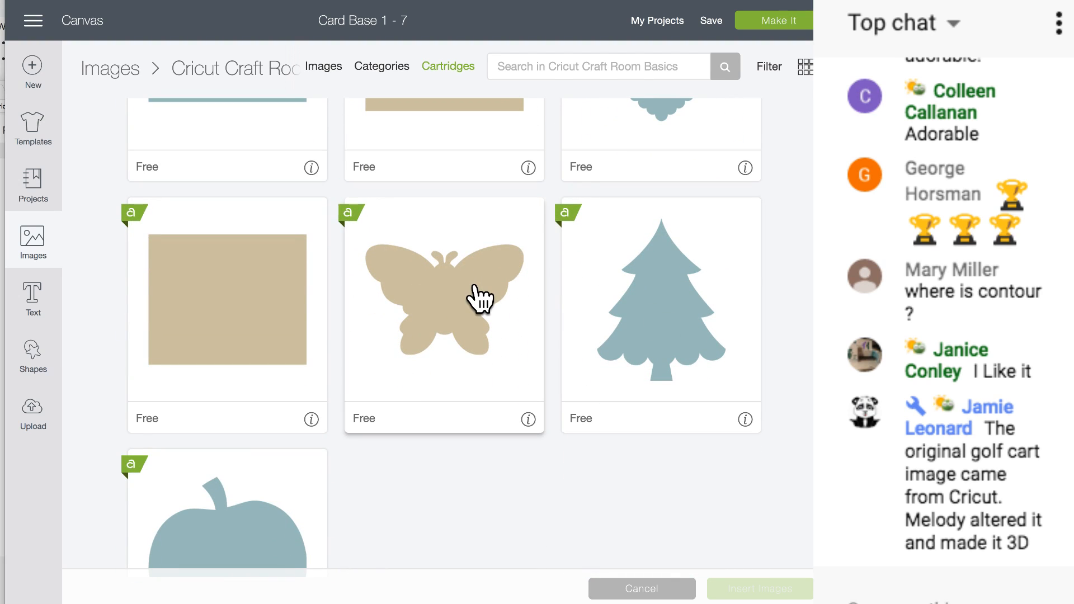
{"action": "scroll", "coordinate": [479, 296], "scroll_direction": "down", "scroll_amount": 3}
{"action": "scroll", "coordinate": [440, 248], "scroll_direction": "up", "scroll_amount": 4}
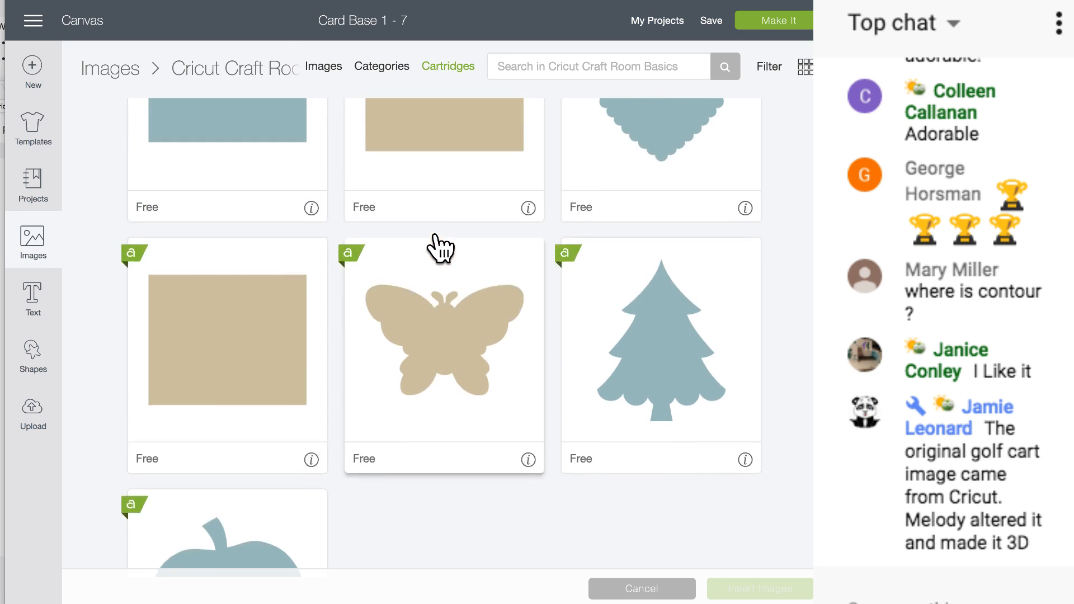
{"action": "scroll", "coordinate": [439, 246], "scroll_direction": "up", "scroll_amount": 6}
{"action": "scroll", "coordinate": [676, 246], "scroll_direction": "up", "scroll_amount": 10}
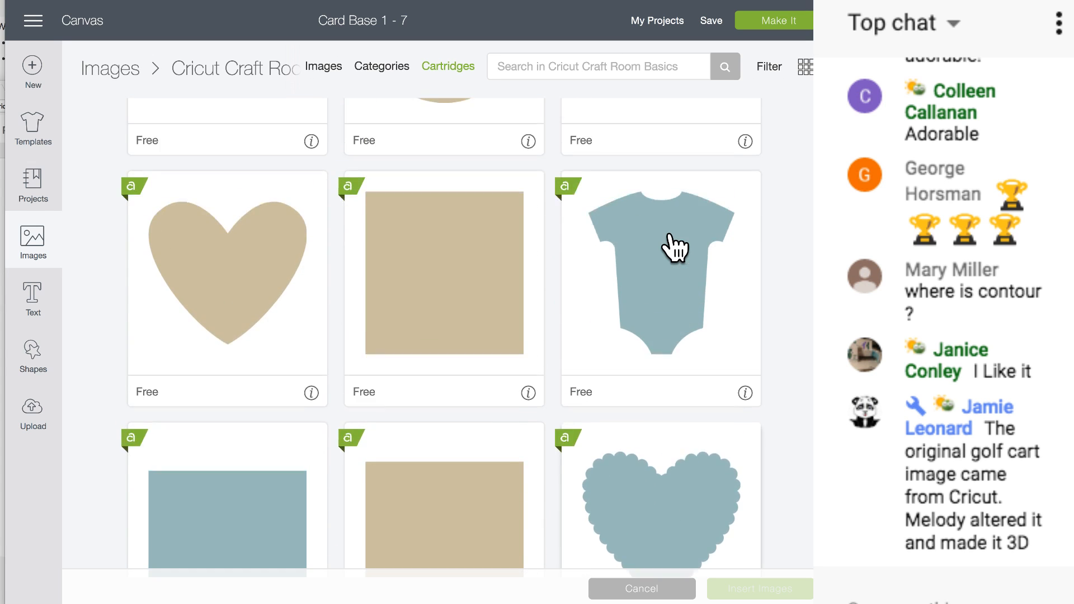
{"action": "scroll", "coordinate": [451, 330], "scroll_direction": "up", "scroll_amount": 5}
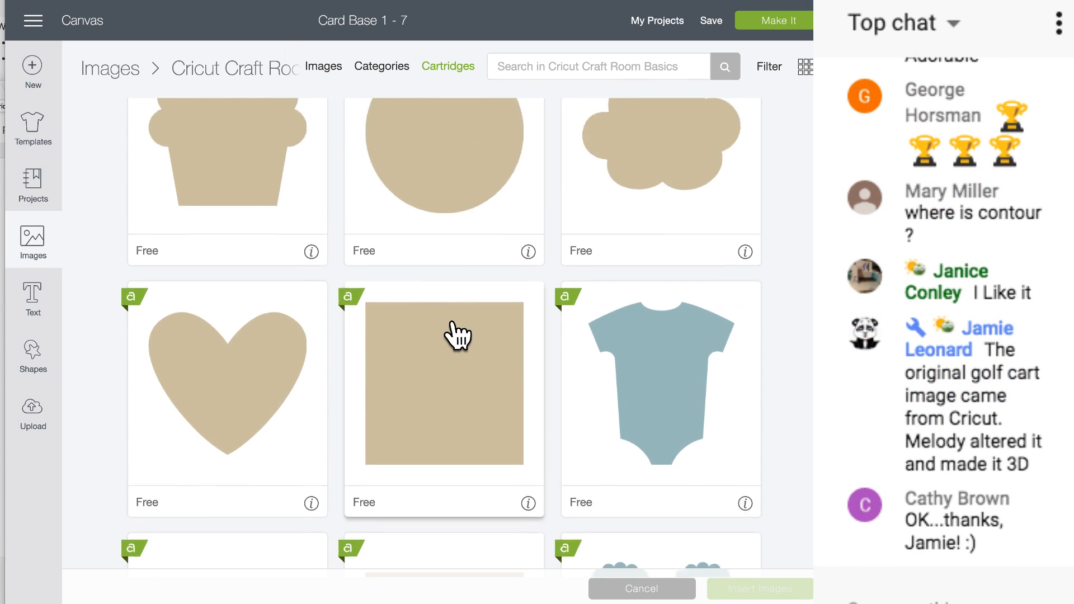
{"action": "scroll", "coordinate": [206, 252], "scroll_direction": "up", "scroll_amount": 3}
{"action": "scroll", "coordinate": [208, 251], "scroll_direction": "up", "scroll_amount": 3}
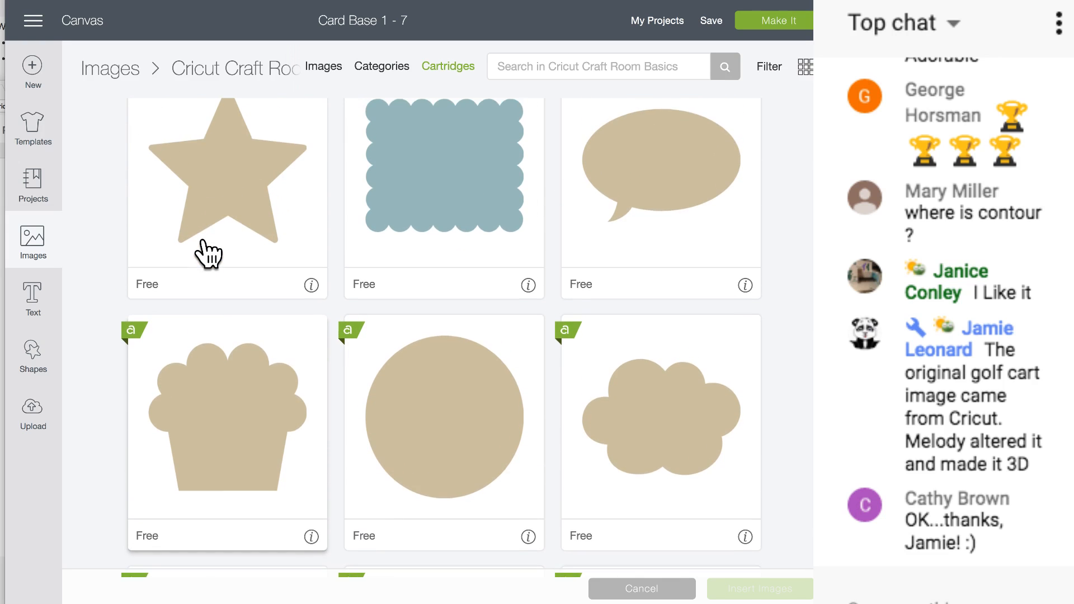
{"action": "scroll", "coordinate": [295, 400], "scroll_direction": "up", "scroll_amount": 3}
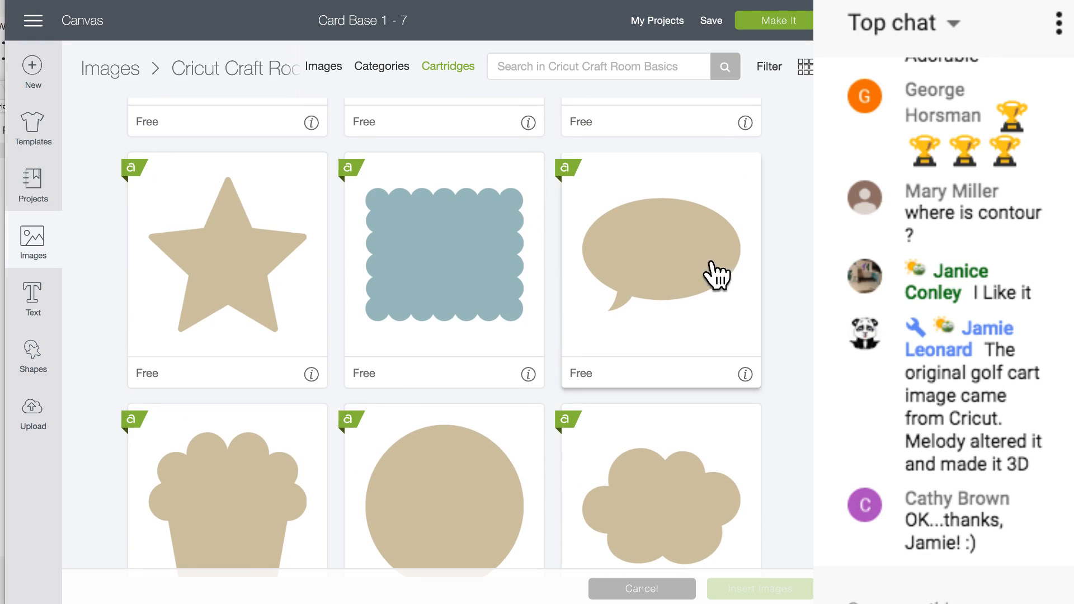
{"action": "left_click", "coordinate": [684, 250]}
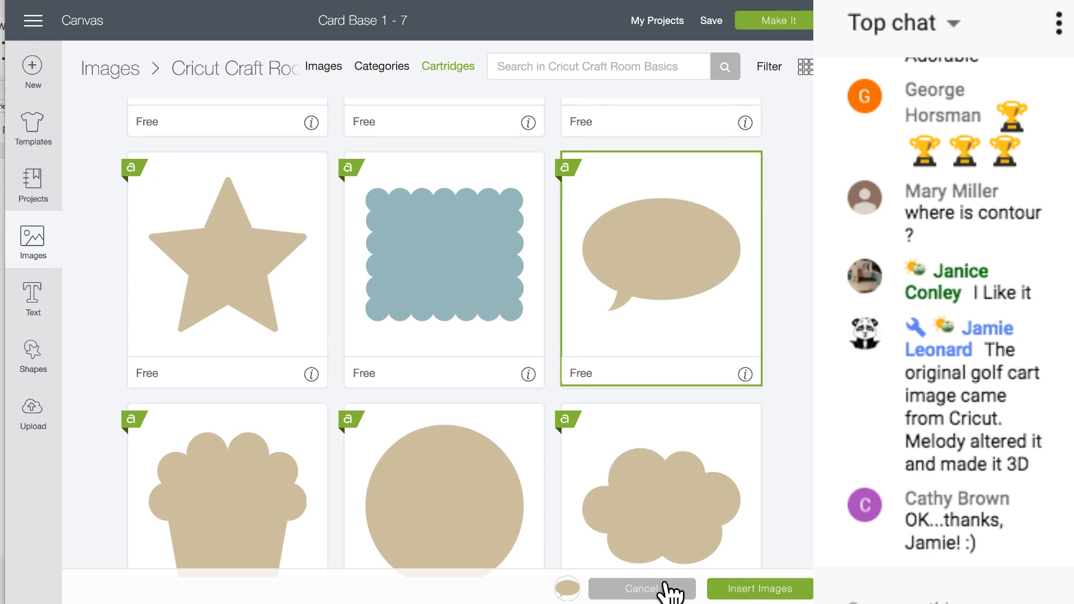
{"action": "left_click", "coordinate": [754, 589]}
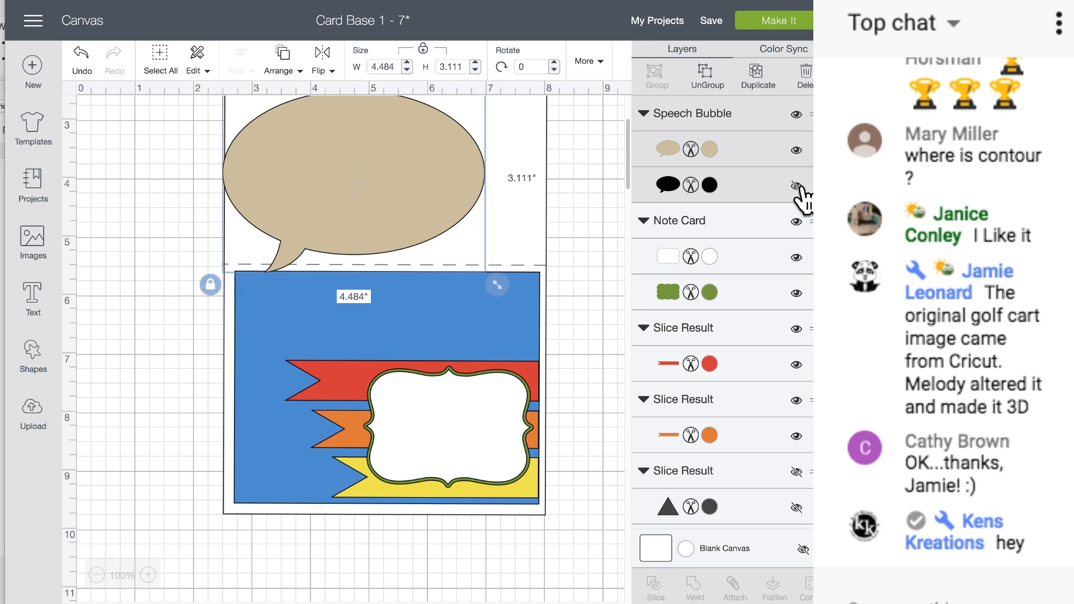
- Show the speech bubble's hidden black outline layer and recolor its tan layer white
{"action": "left_click", "coordinate": [797, 186]}
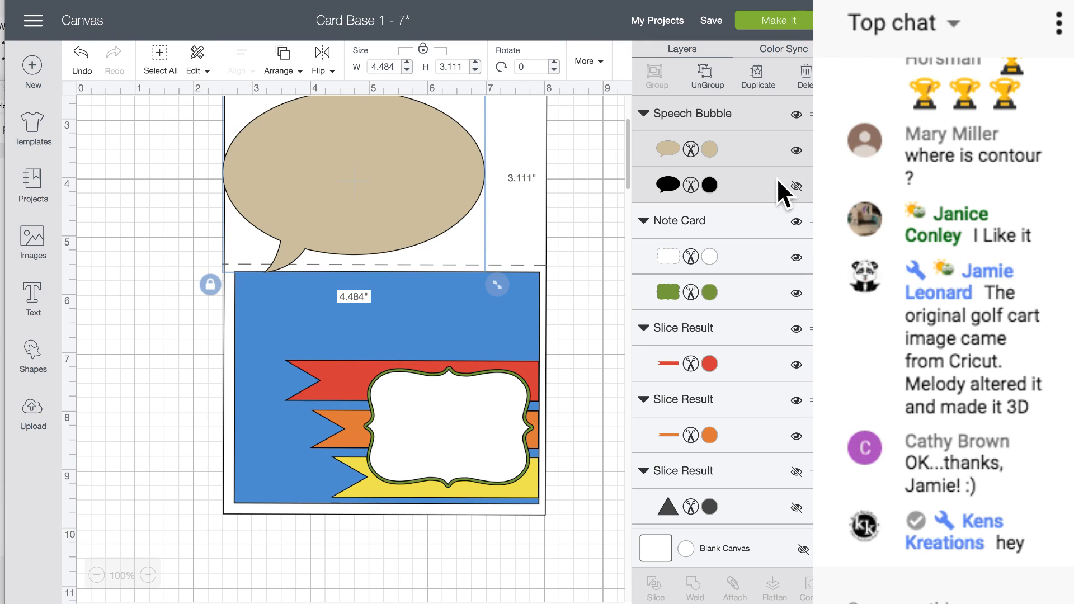
{"action": "left_click", "coordinate": [796, 186]}
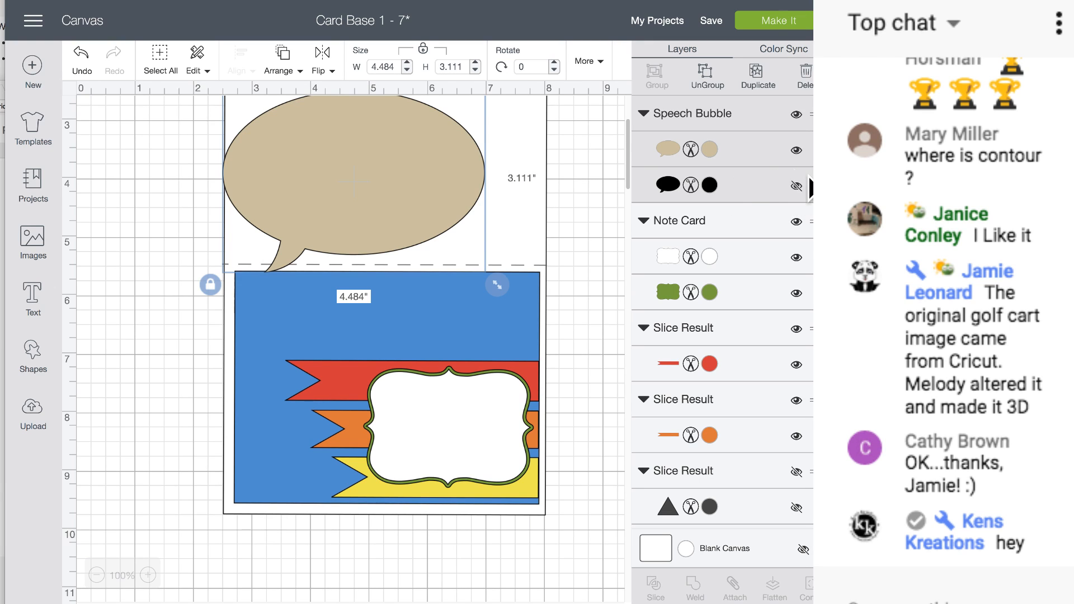
{"action": "left_click", "coordinate": [797, 187]}
{"action": "left_click", "coordinate": [797, 187]}
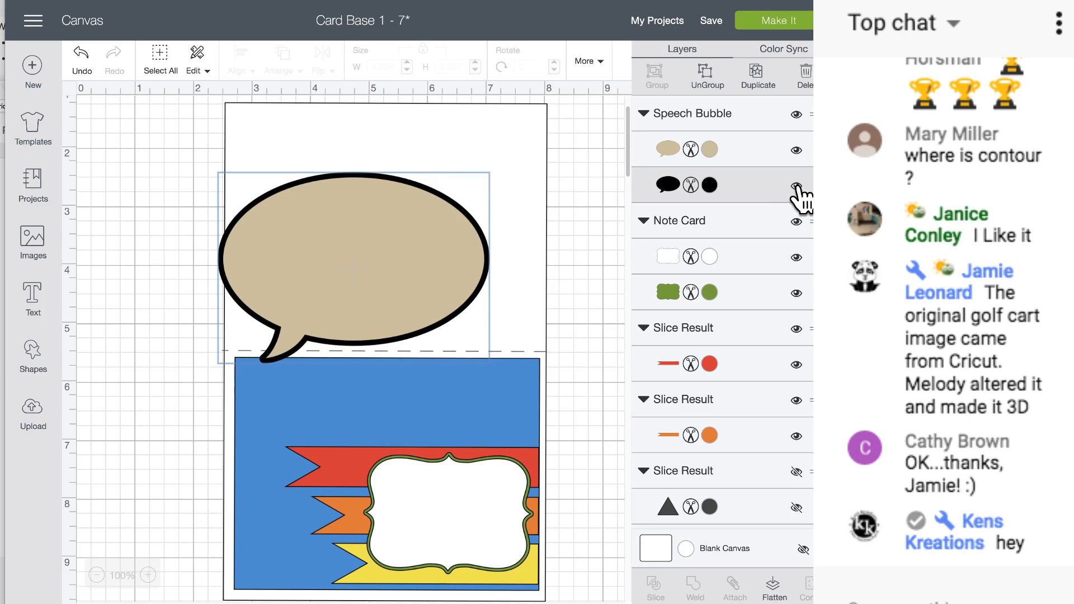
{"action": "left_click_drag", "start_coordinate": [434, 245], "coordinate": [441, 236]}
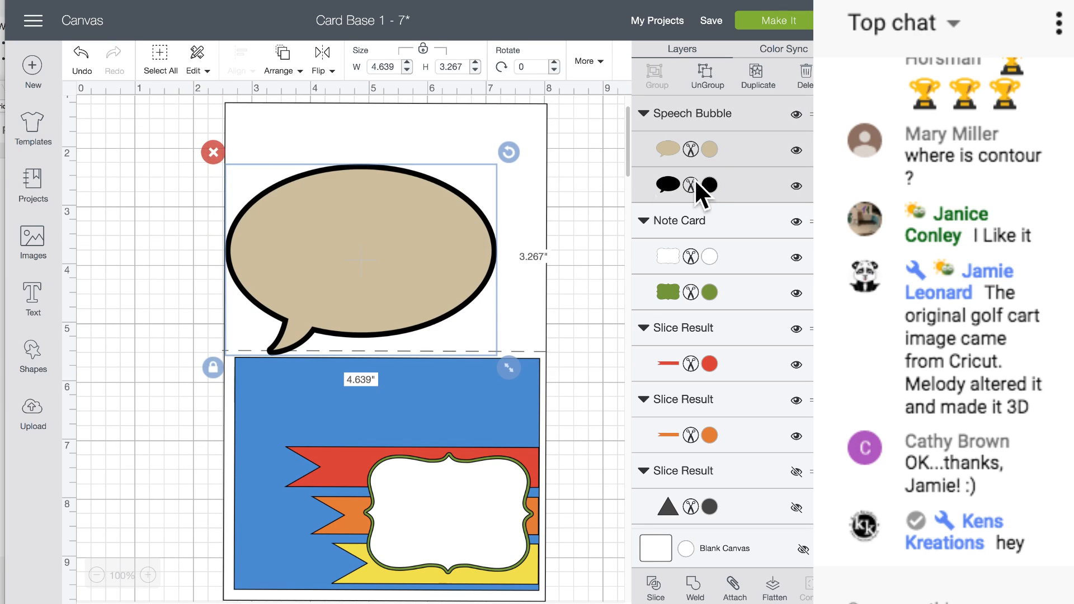
{"action": "left_click", "coordinate": [709, 149]}
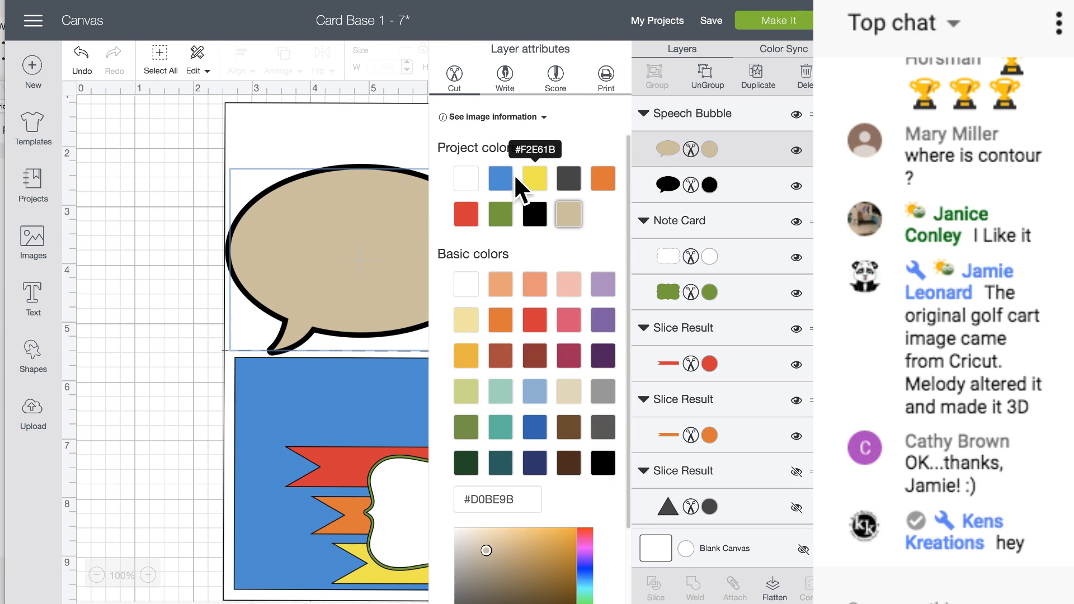
{"action": "left_click", "coordinate": [468, 179]}
- Move the Note Card frame off the card and place the speech bubble over the blue panel, scaled to about 2.99 × 2.10 inches
{"action": "left_click_drag", "start_coordinate": [324, 252], "coordinate": [383, 425]}
{"action": "left_click_drag", "start_coordinate": [440, 561], "coordinate": [165, 279]}
{"action": "left_click_drag", "start_coordinate": [132, 213], "coordinate": [167, 187]}
{"action": "left_click_drag", "start_coordinate": [395, 380], "coordinate": [396, 390]}
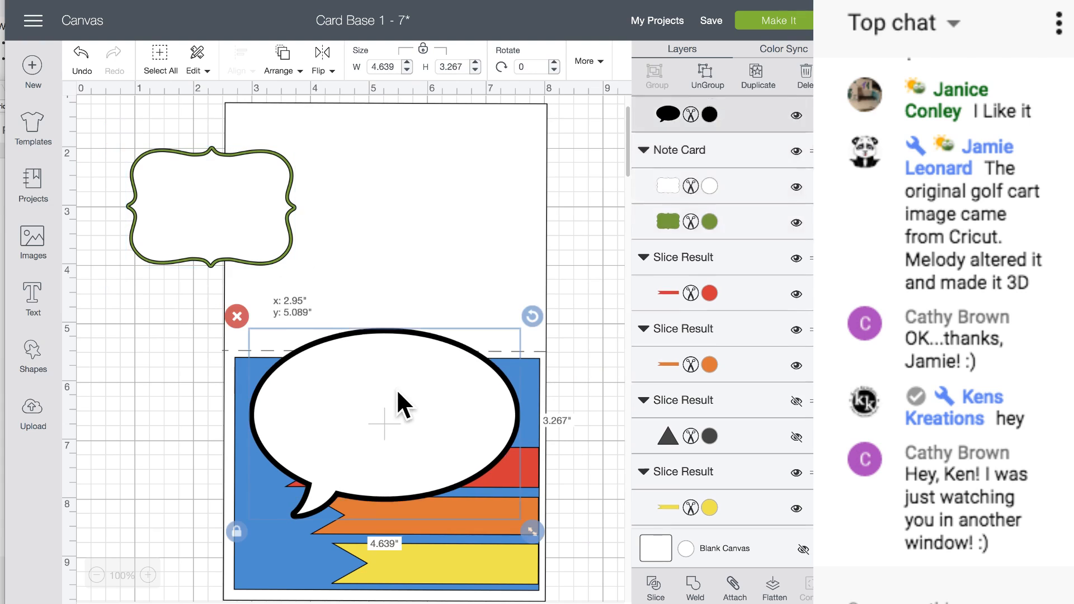
{"action": "left_click_drag", "start_coordinate": [530, 535], "coordinate": [434, 462]}
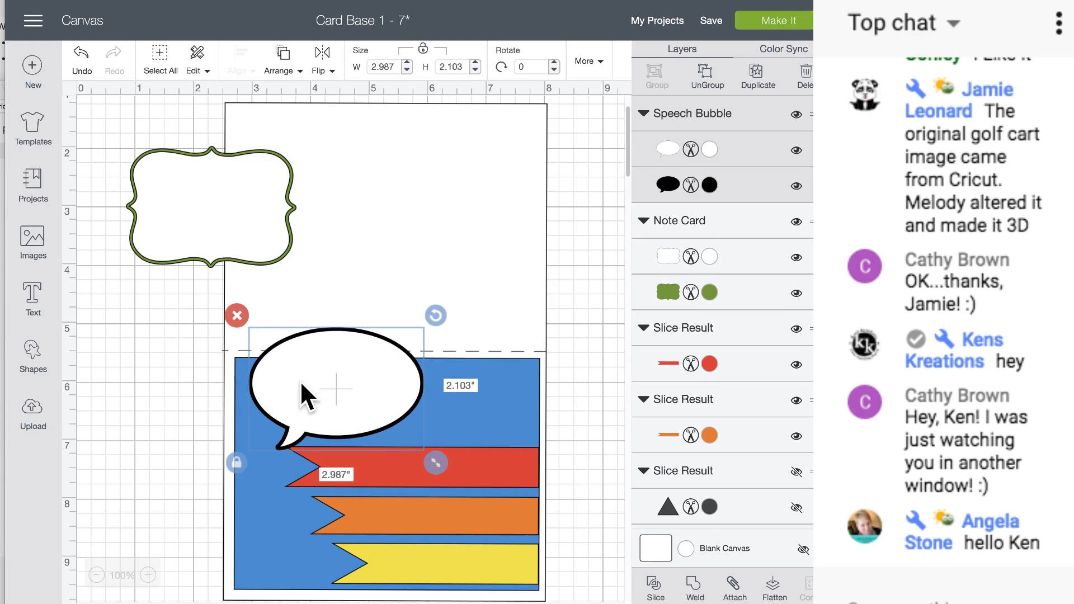
- Flip the speech bubble horizontally and place it in the upper right of the blue panel, overlapping the red banner
{"action": "left_click_drag", "start_coordinate": [299, 398], "coordinate": [286, 444]}
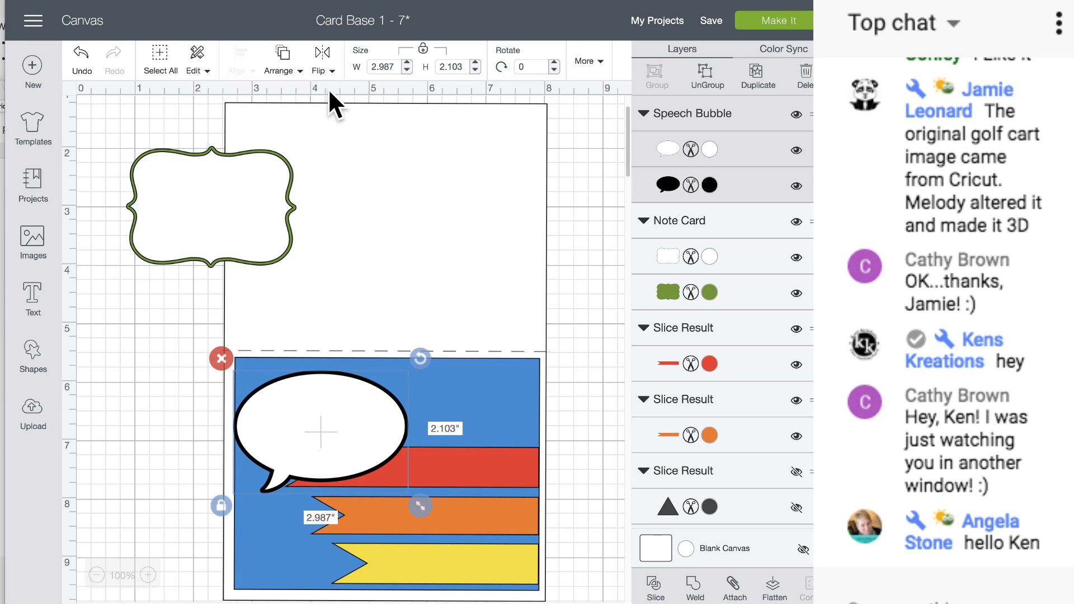
{"action": "left_click", "coordinate": [330, 59]}
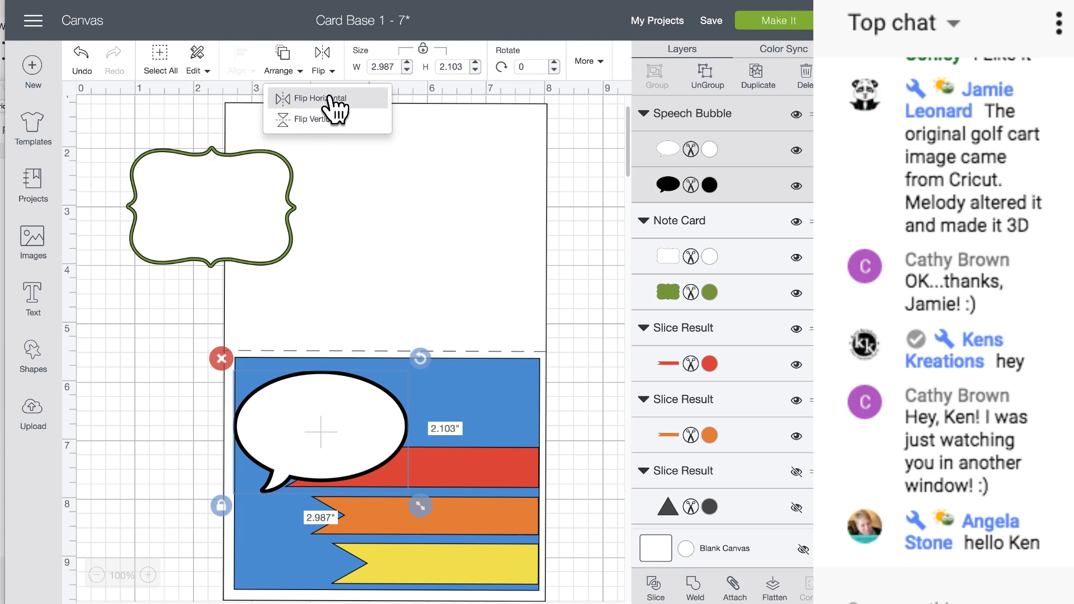
{"action": "left_click", "coordinate": [335, 104]}
{"action": "left_click_drag", "start_coordinate": [360, 436], "coordinate": [479, 433]}
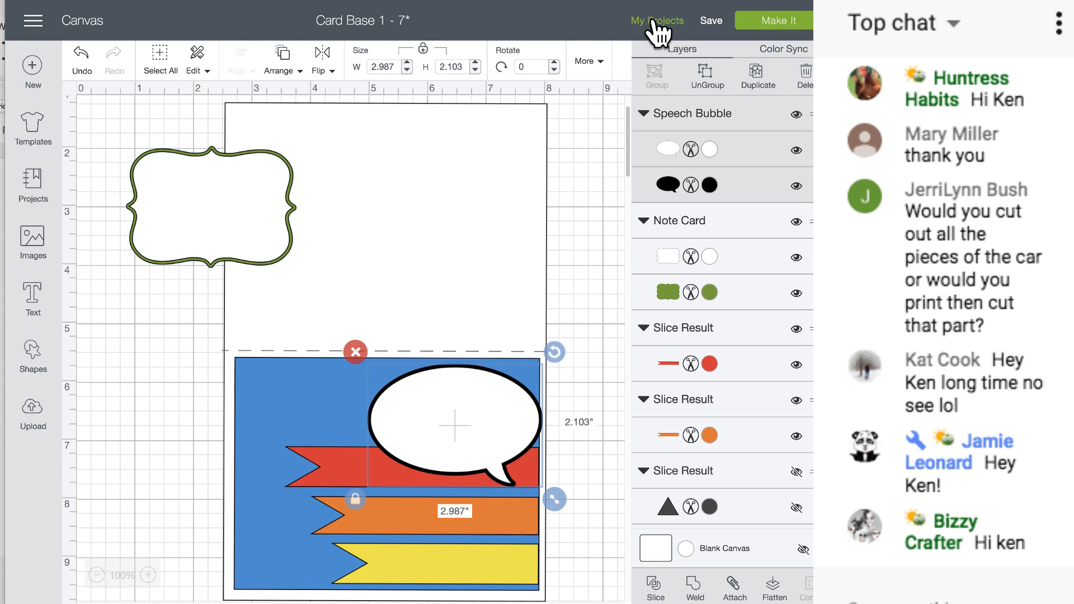
- Look through the saved card projects in My Projects for other customized card bases
{"action": "left_click", "coordinate": [657, 22]}
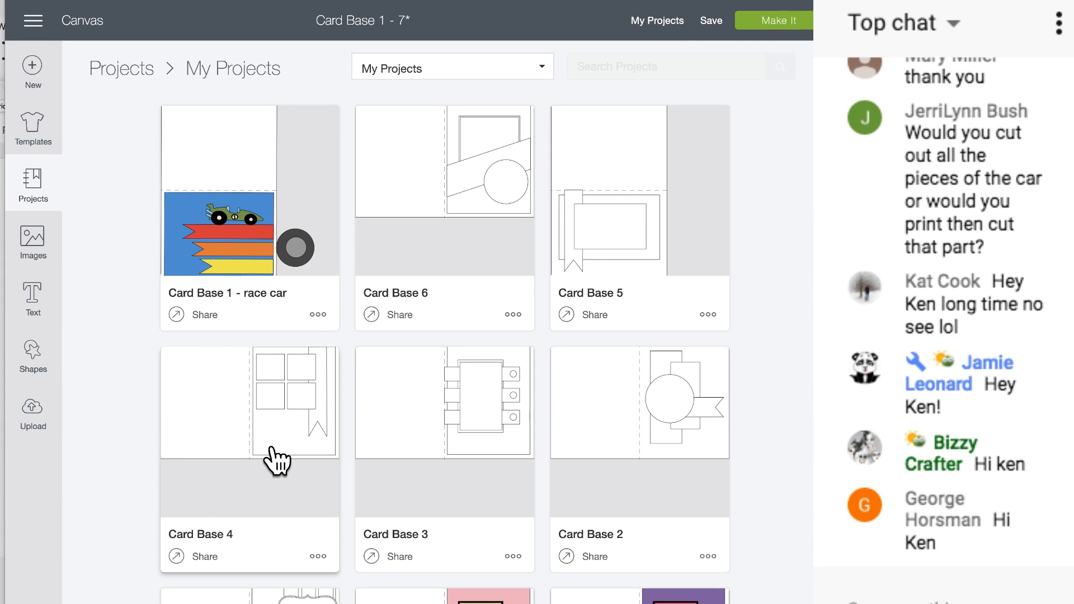
{"action": "scroll", "coordinate": [277, 461], "scroll_direction": "down", "scroll_amount": 9}
{"action": "scroll", "coordinate": [277, 461], "scroll_direction": "down", "scroll_amount": 8}
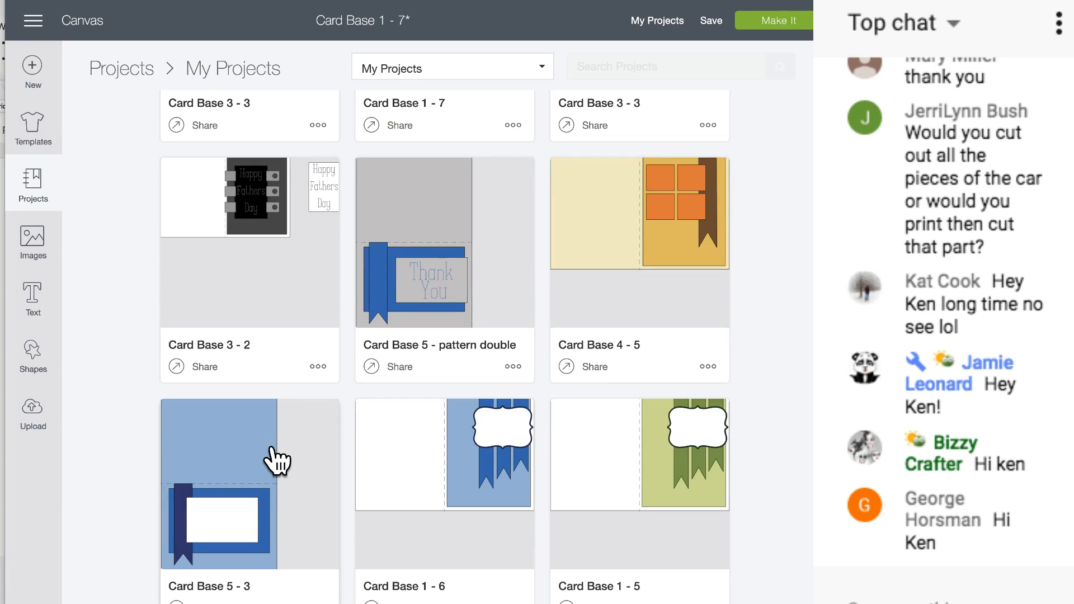
{"action": "scroll", "coordinate": [277, 461], "scroll_direction": "up", "scroll_amount": 1}
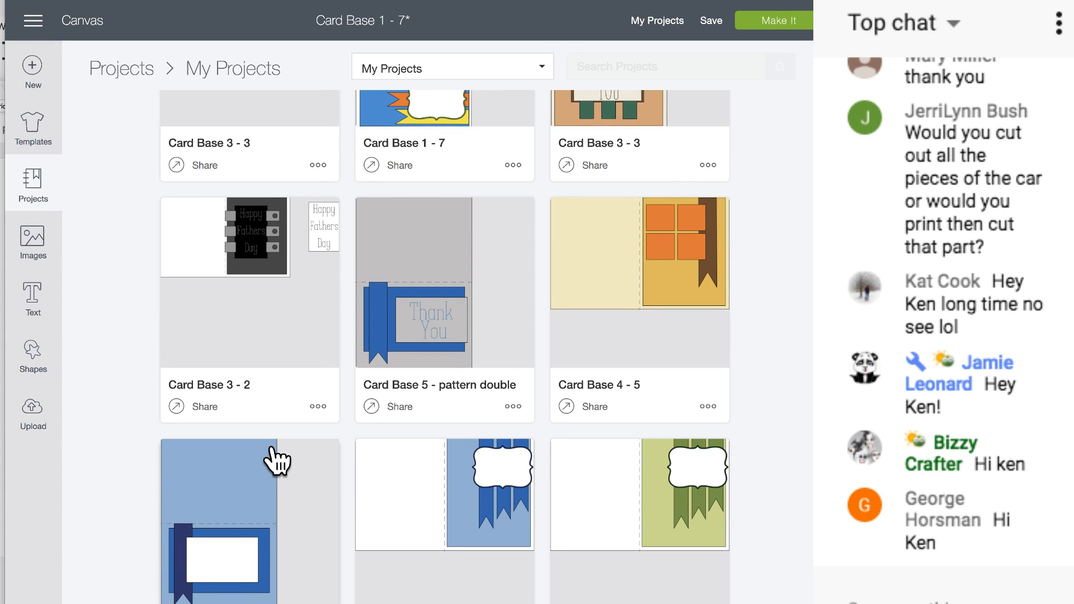
{"action": "scroll", "coordinate": [277, 462], "scroll_direction": "up", "scroll_amount": 15}
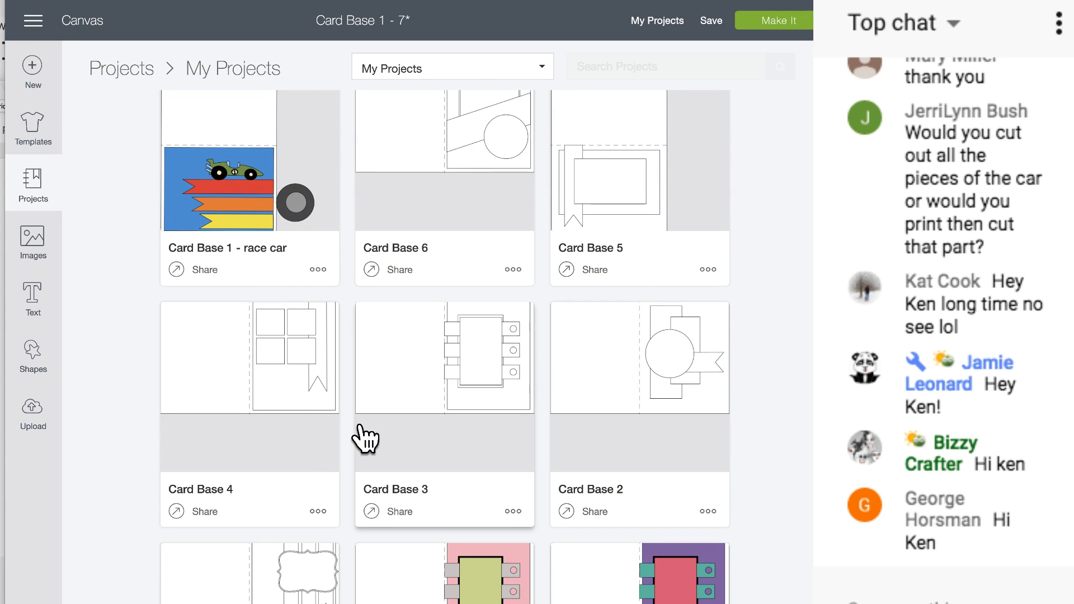
{"action": "scroll", "coordinate": [361, 425], "scroll_direction": "down", "scroll_amount": 20}
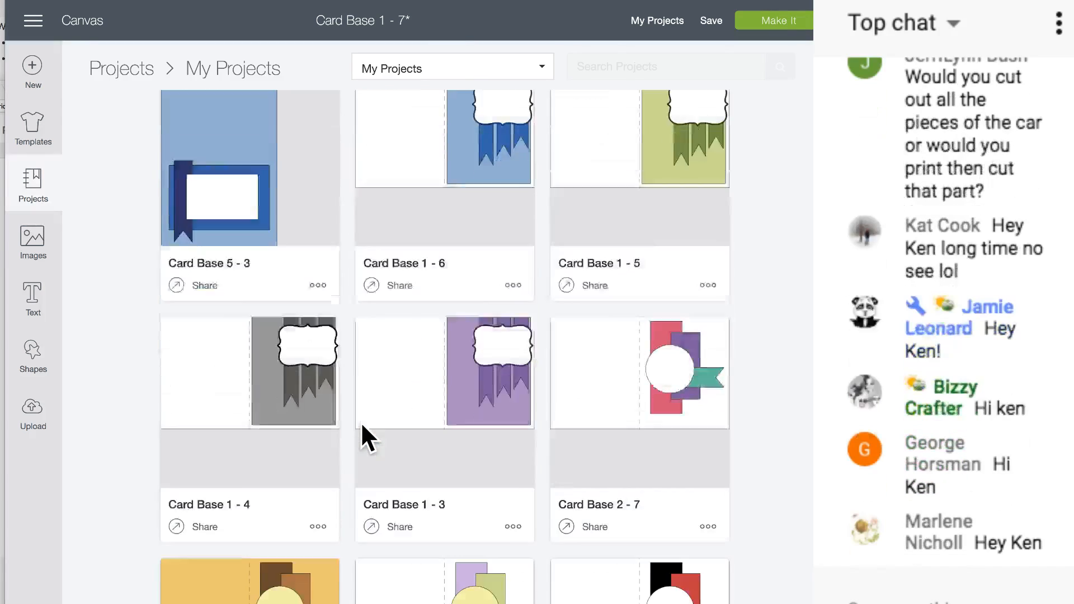
{"action": "scroll", "coordinate": [361, 422], "scroll_direction": "down", "scroll_amount": 15}
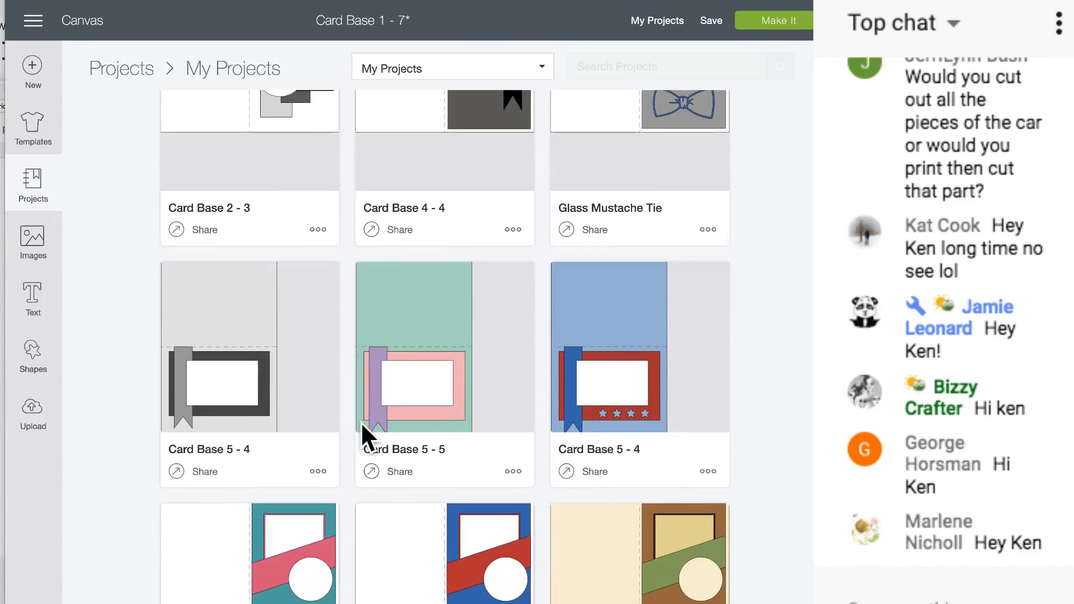
{"action": "scroll", "coordinate": [362, 425], "scroll_direction": "down", "scroll_amount": 3}
{"action": "scroll", "coordinate": [613, 411], "scroll_direction": "down", "scroll_amount": 5}
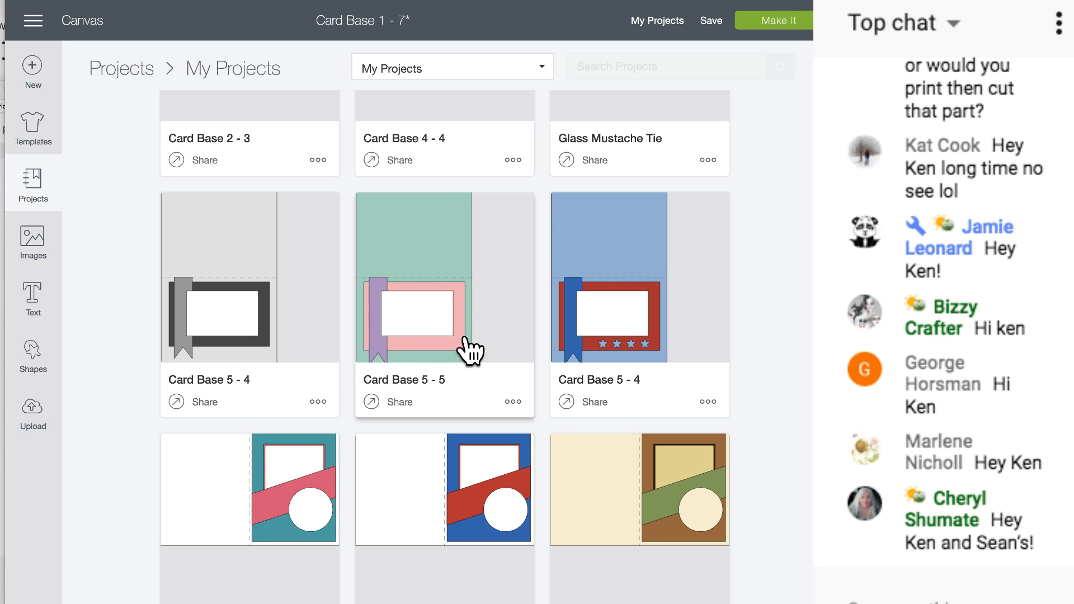
- Open the Card Base 5 - 4 project with the row of stars for customizing, replacing the unsaved project on the canvas
{"action": "left_click", "coordinate": [617, 308]}
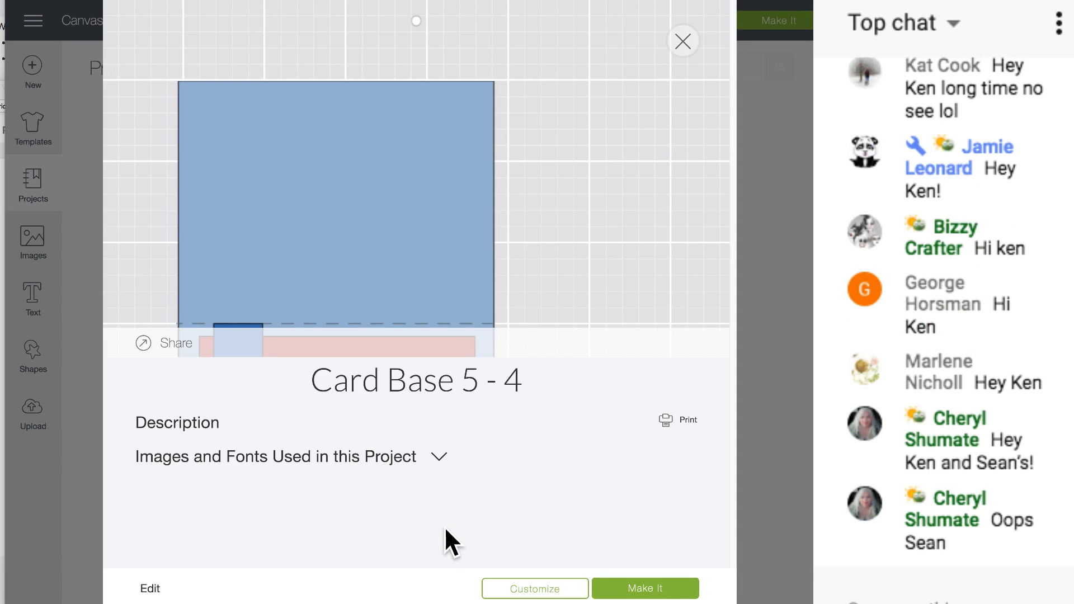
{"action": "left_click", "coordinate": [506, 592]}
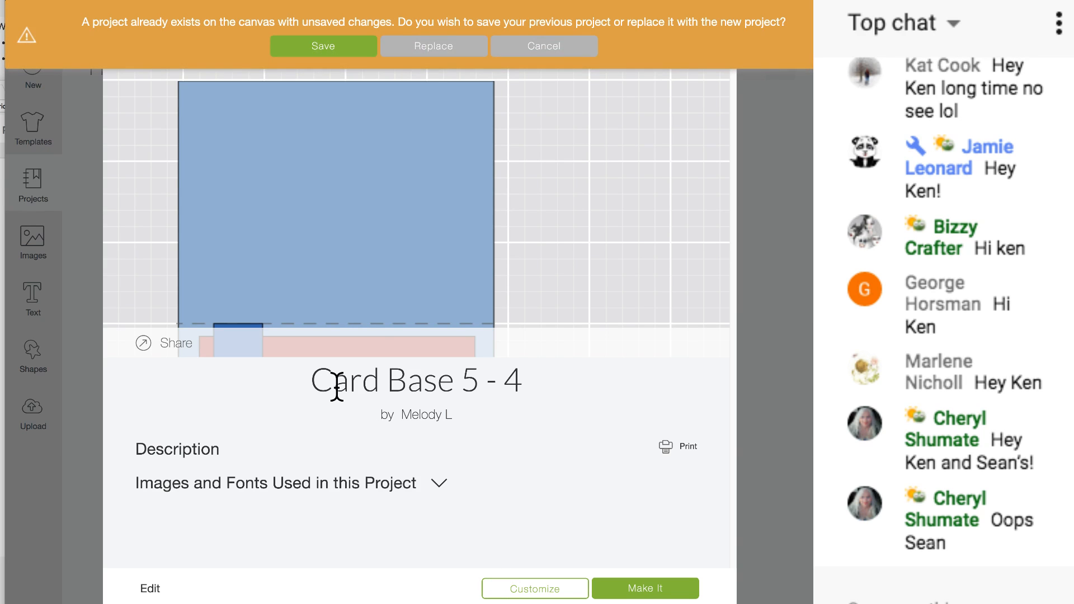
{"action": "left_click", "coordinate": [424, 47]}
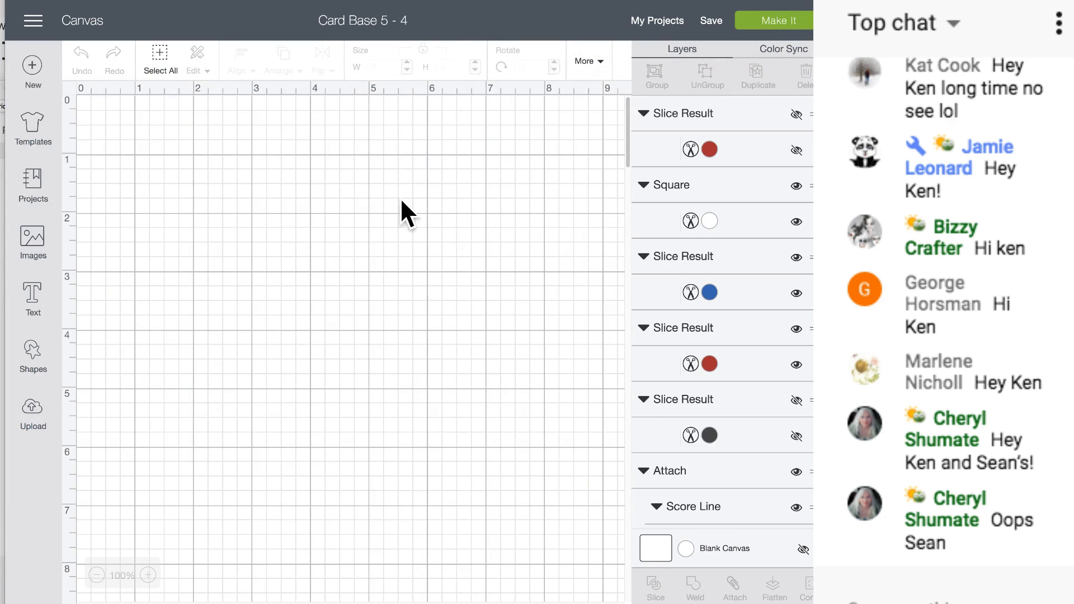
{"action": "scroll", "coordinate": [398, 276], "scroll_direction": "down", "scroll_amount": 5}
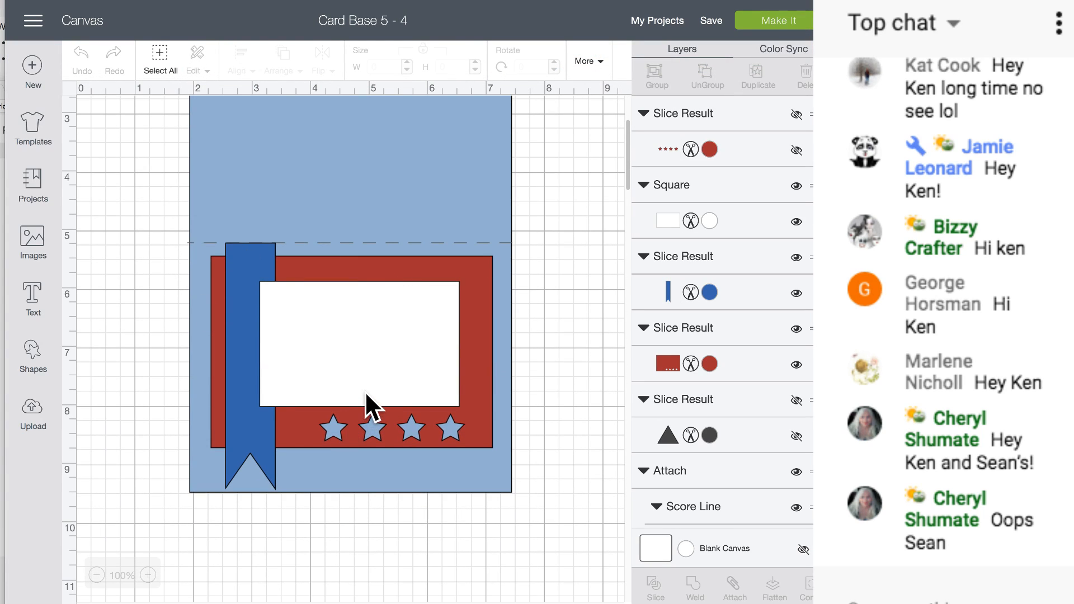
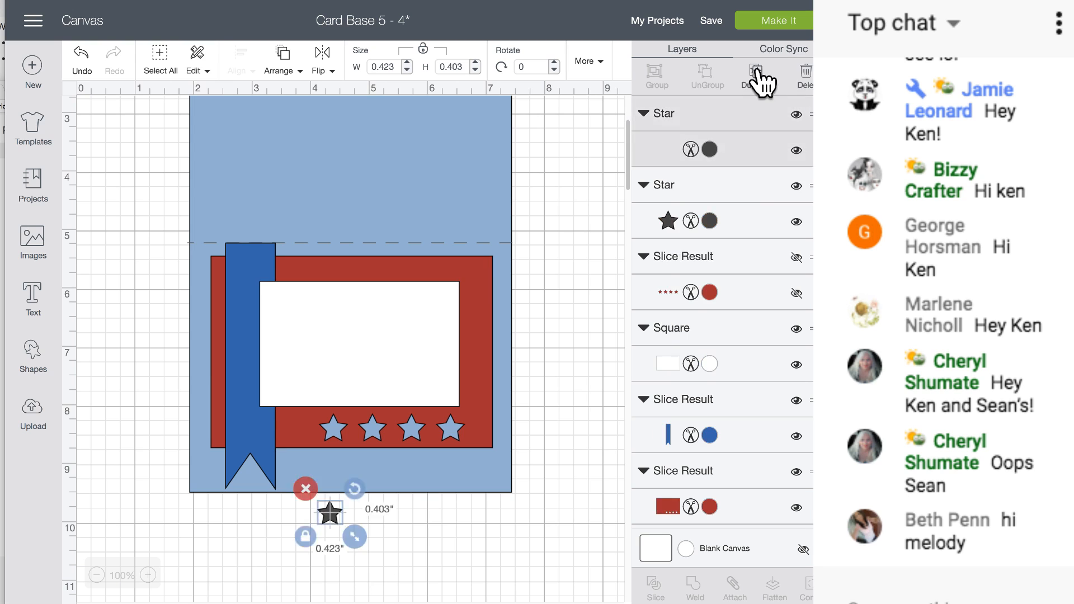
- Duplicate the small star until there are four, and move the last copy to the right below the card
{"action": "left_click", "coordinate": [760, 79]}
{"action": "scroll", "coordinate": [483, 548], "scroll_direction": "down", "scroll_amount": 3}
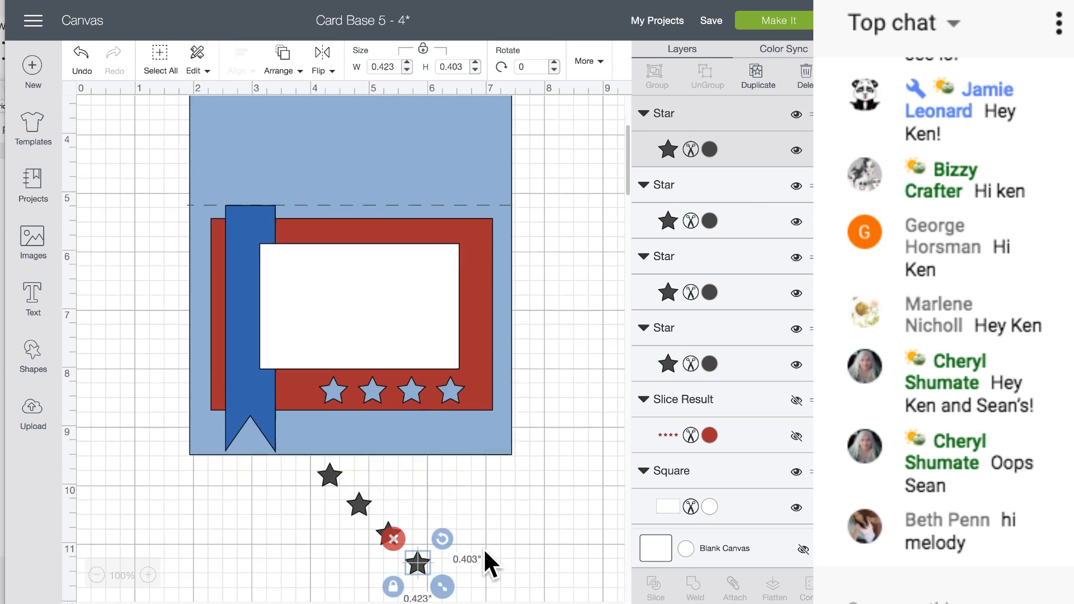
{"action": "left_click_drag", "start_coordinate": [422, 536], "coordinate": [456, 451]}
{"action": "left_click", "coordinate": [541, 448]}
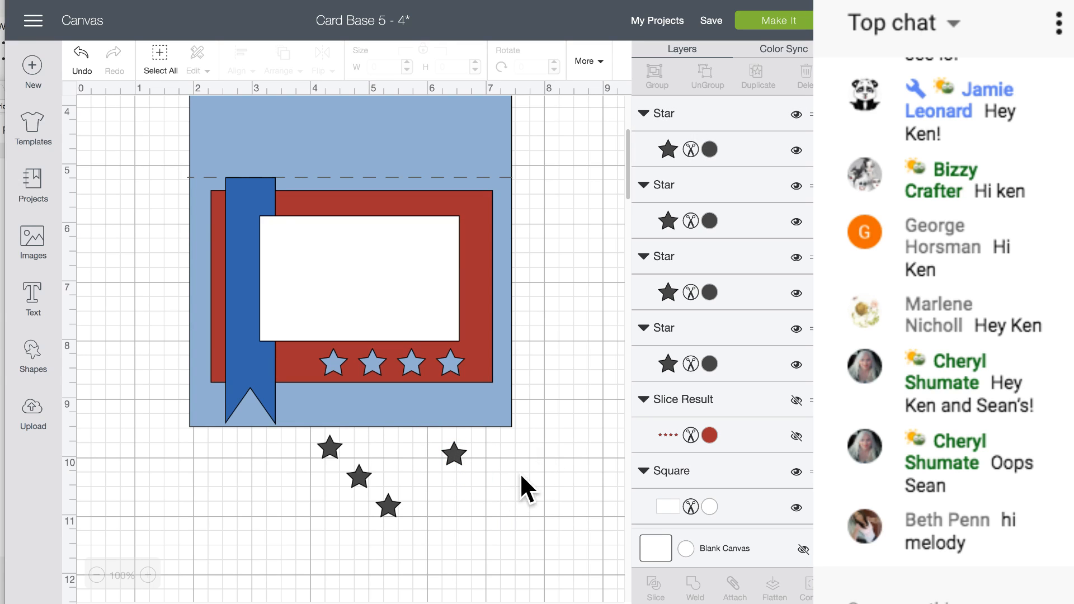
- Align the four small stars below the card along their top edges
{"action": "left_click_drag", "start_coordinate": [536, 443], "coordinate": [301, 541]}
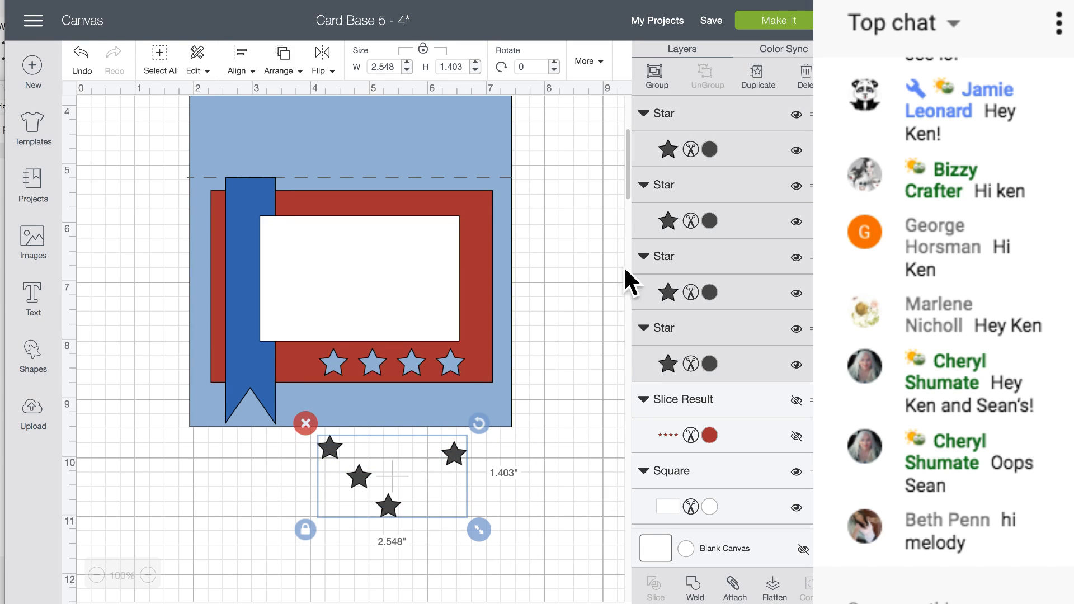
{"action": "left_click", "coordinate": [242, 59]}
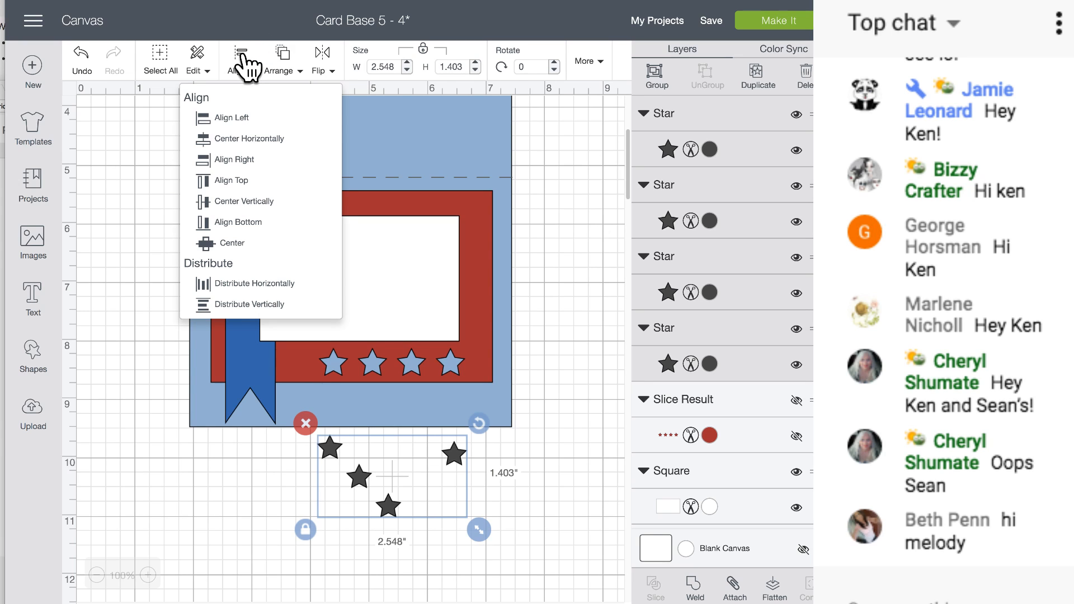
{"action": "left_click", "coordinate": [224, 180]}
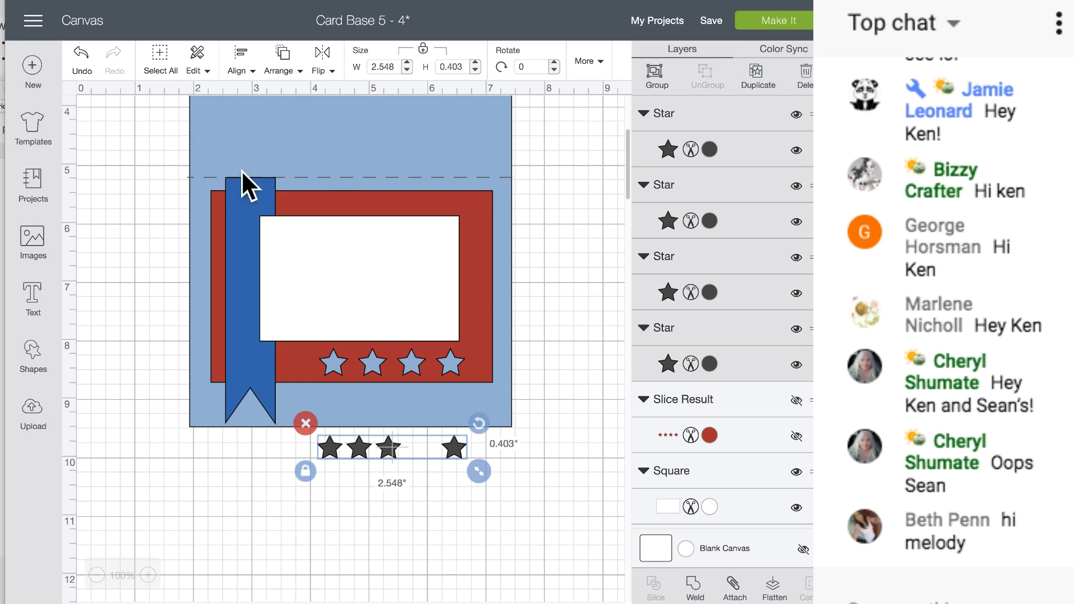
- Distribute the four dark stars evenly in a horizontal row and move the row further down below the card
{"action": "left_click", "coordinate": [245, 56]}
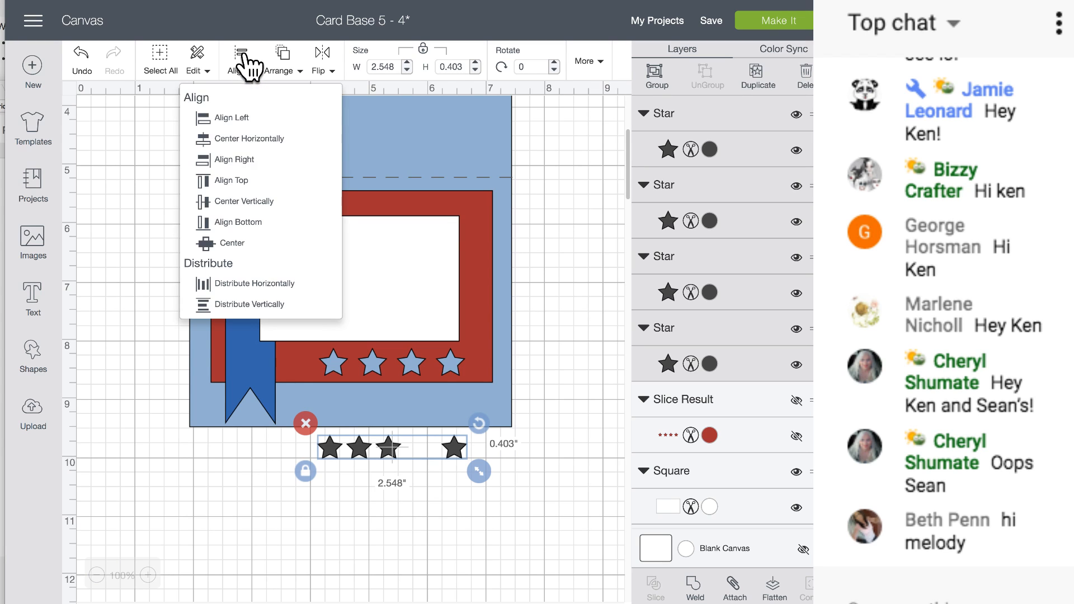
{"action": "left_click", "coordinate": [254, 284]}
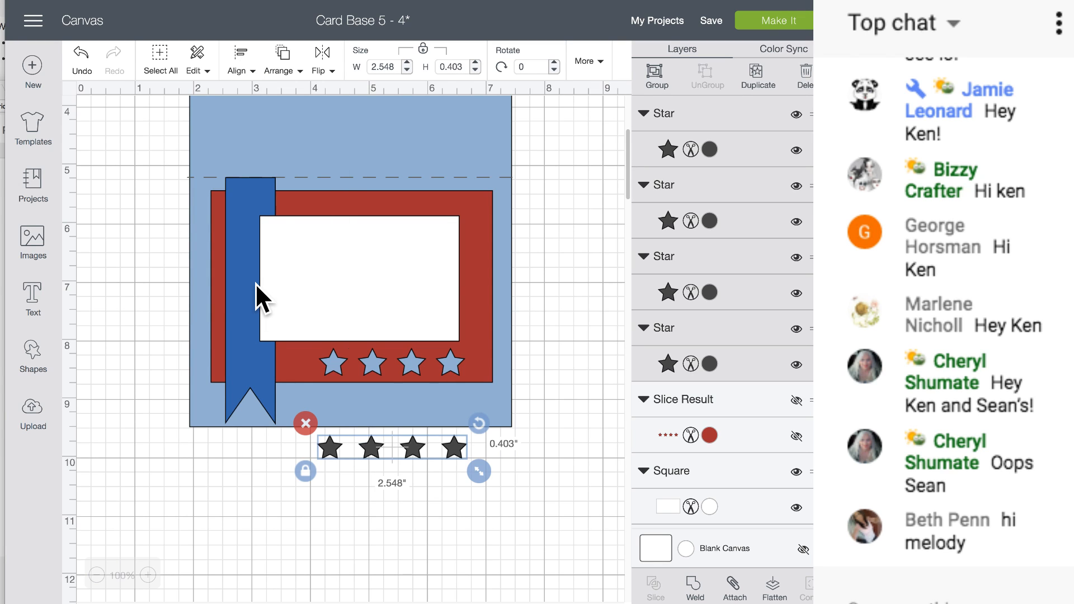
{"action": "left_click_drag", "start_coordinate": [420, 454], "coordinate": [426, 478]}
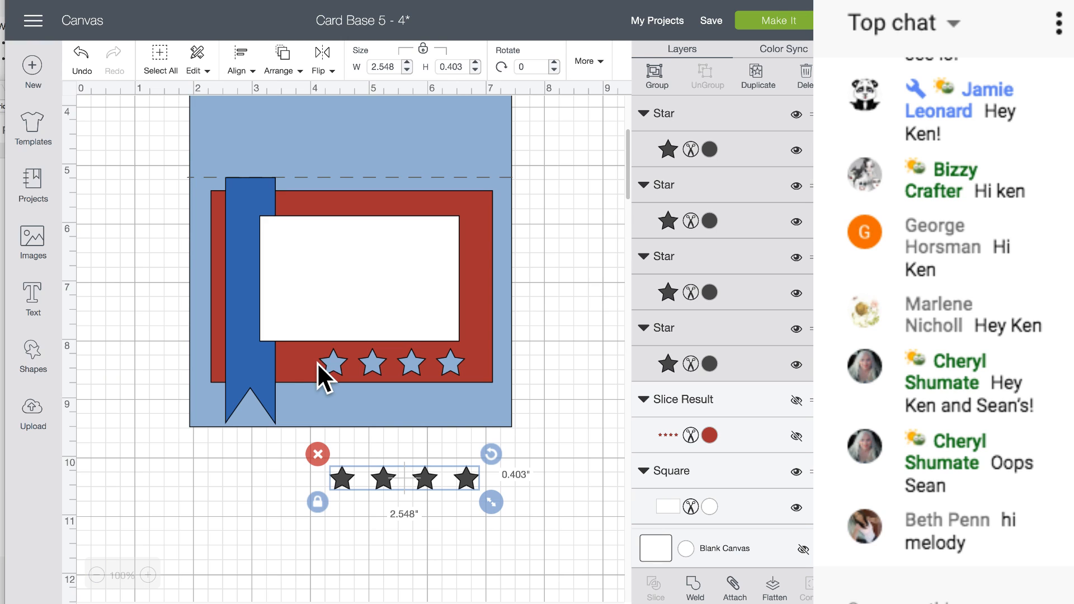
- Add a square, recolor it pink, and place it at the card's lower-left corner beside the star row
{"action": "left_click", "coordinate": [32, 351]}
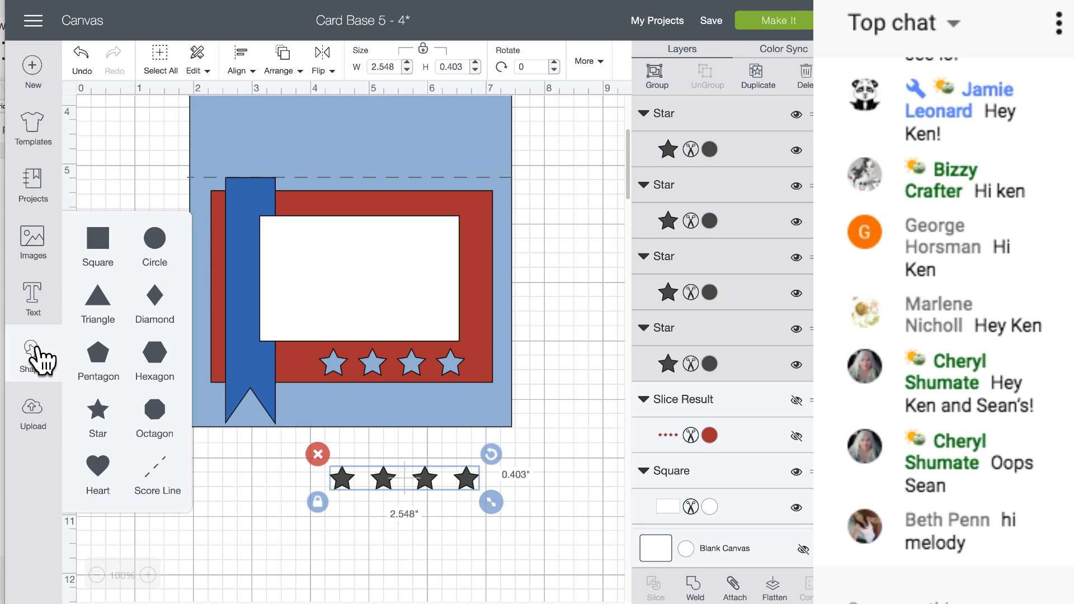
{"action": "left_click", "coordinate": [108, 246]}
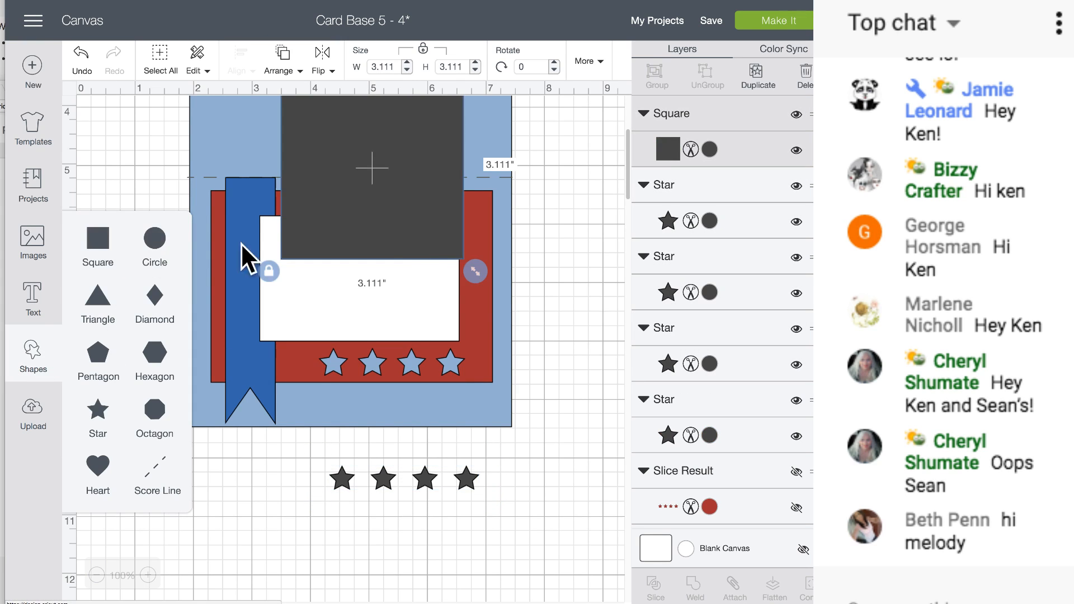
{"action": "left_click_drag", "start_coordinate": [436, 203], "coordinate": [426, 300]}
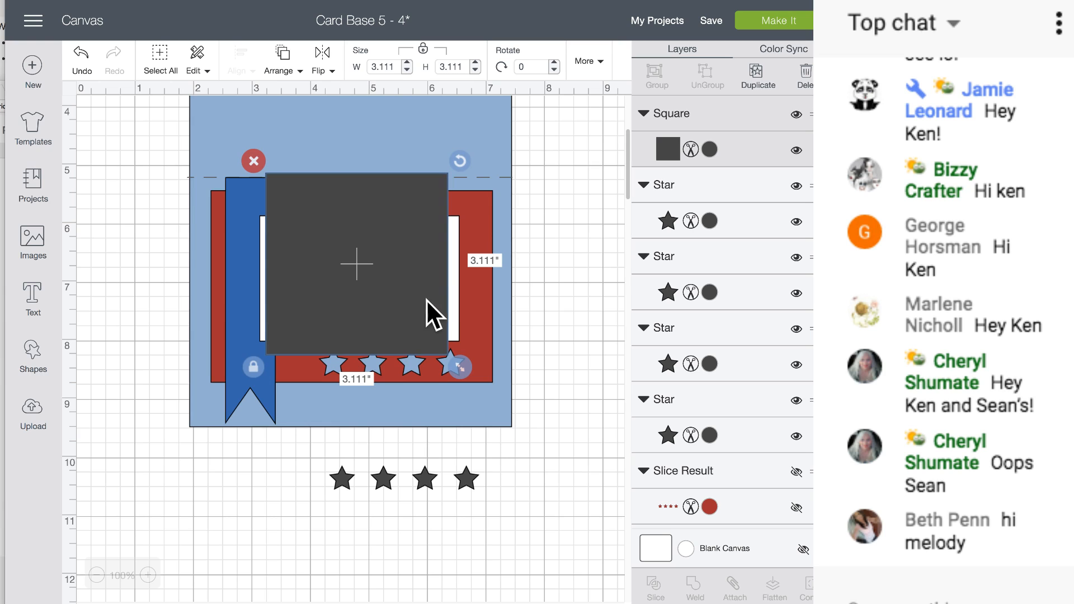
{"action": "left_click", "coordinate": [710, 149]}
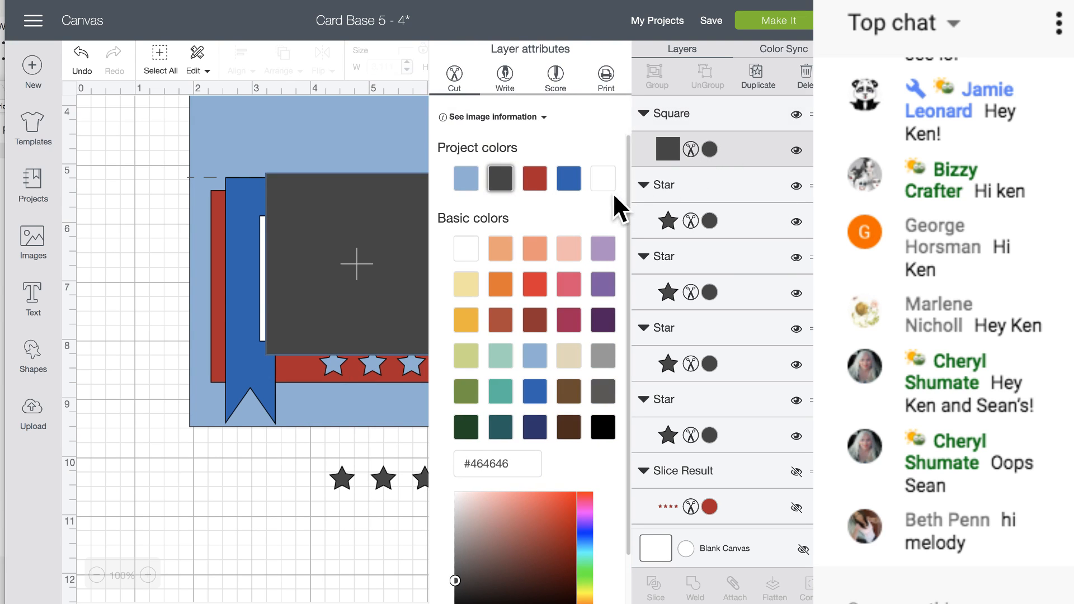
{"action": "left_click", "coordinate": [567, 287]}
{"action": "left_click_drag", "start_coordinate": [347, 271], "coordinate": [213, 479]}
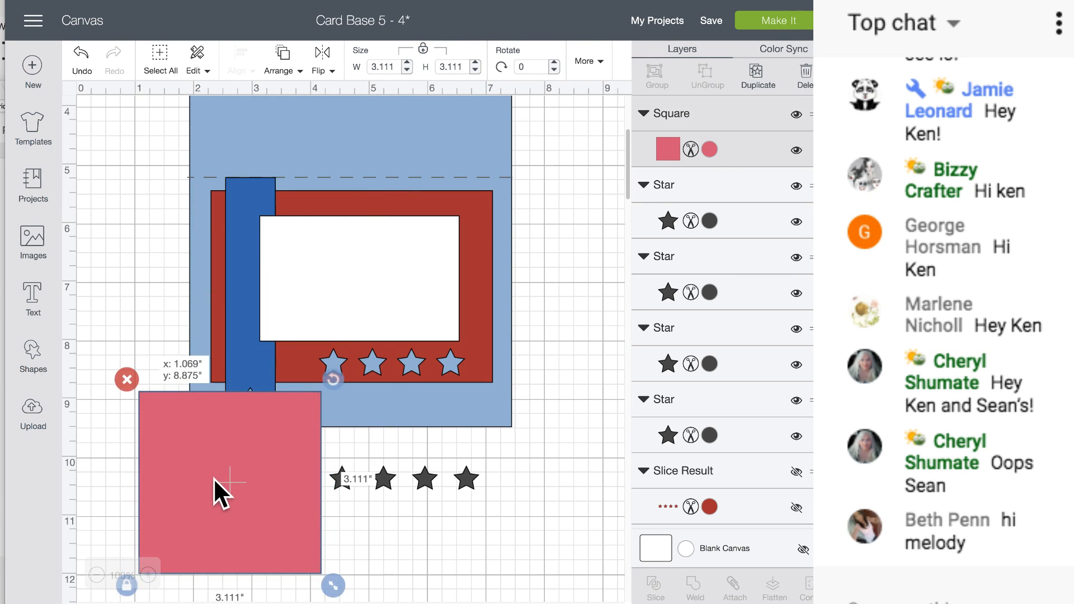
{"action": "scroll", "coordinate": [411, 476], "scroll_direction": "down", "scroll_amount": 5}
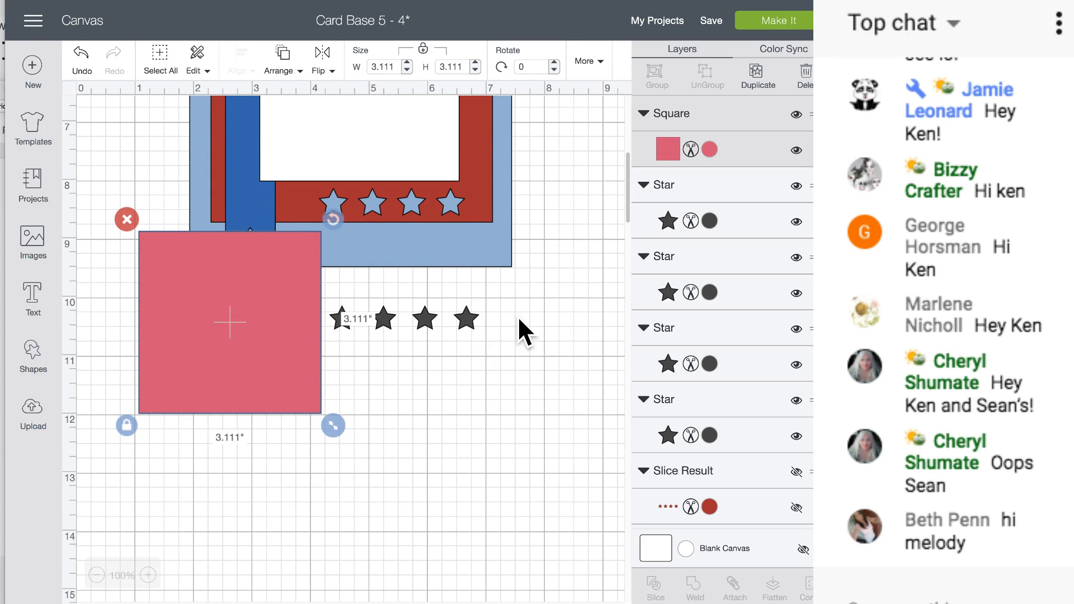
{"action": "left_click_drag", "start_coordinate": [293, 351], "coordinate": [254, 351]}
- Move the four dark stars together onto the pink square and bring them to the front
{"action": "left_click_drag", "start_coordinate": [498, 324], "coordinate": [335, 314]}
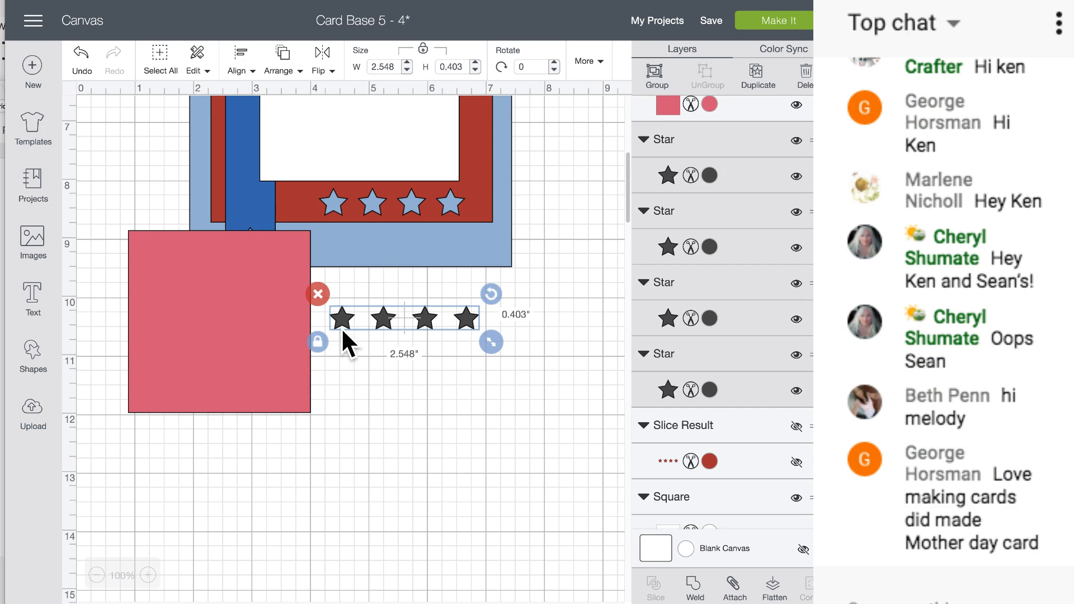
{"action": "left_click_drag", "start_coordinate": [413, 316], "coordinate": [296, 338]}
{"action": "left_click", "coordinate": [452, 337]}
{"action": "left_click_drag", "start_coordinate": [492, 320], "coordinate": [193, 341]}
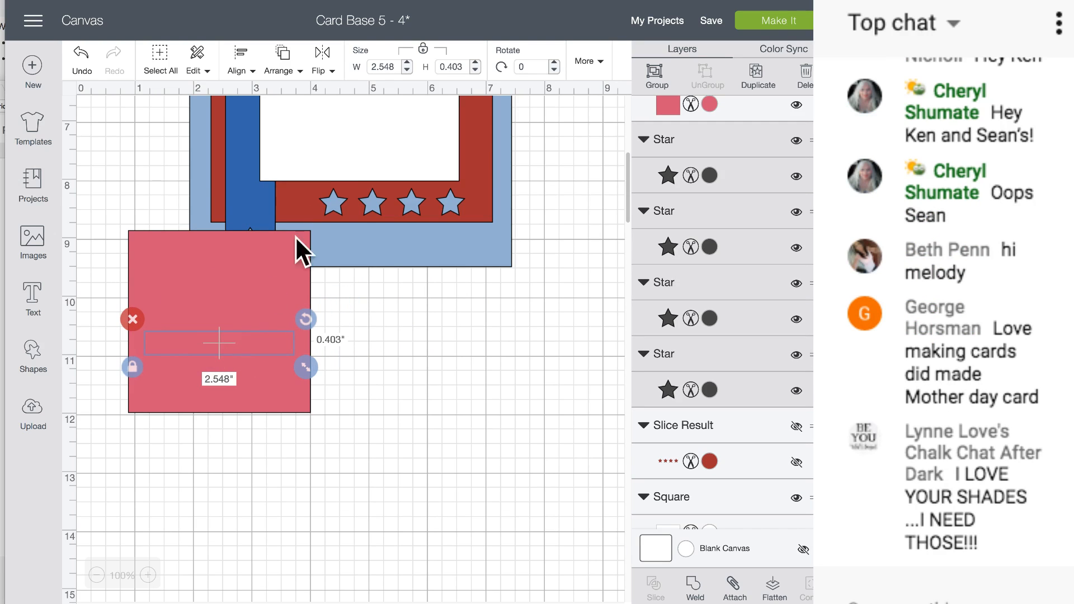
{"action": "left_click", "coordinate": [285, 56]}
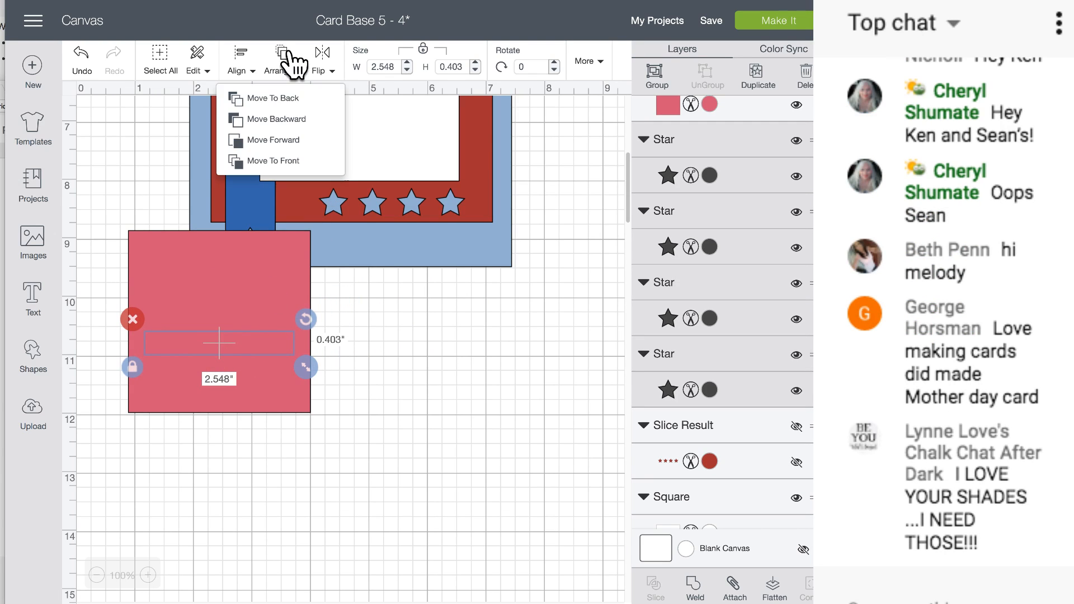
{"action": "left_click", "coordinate": [285, 162]}
- Move the pink square away from the stars and weld the four dark stars into one shape
{"action": "left_click", "coordinate": [357, 364]}
{"action": "left_click_drag", "start_coordinate": [342, 324], "coordinate": [92, 350]}
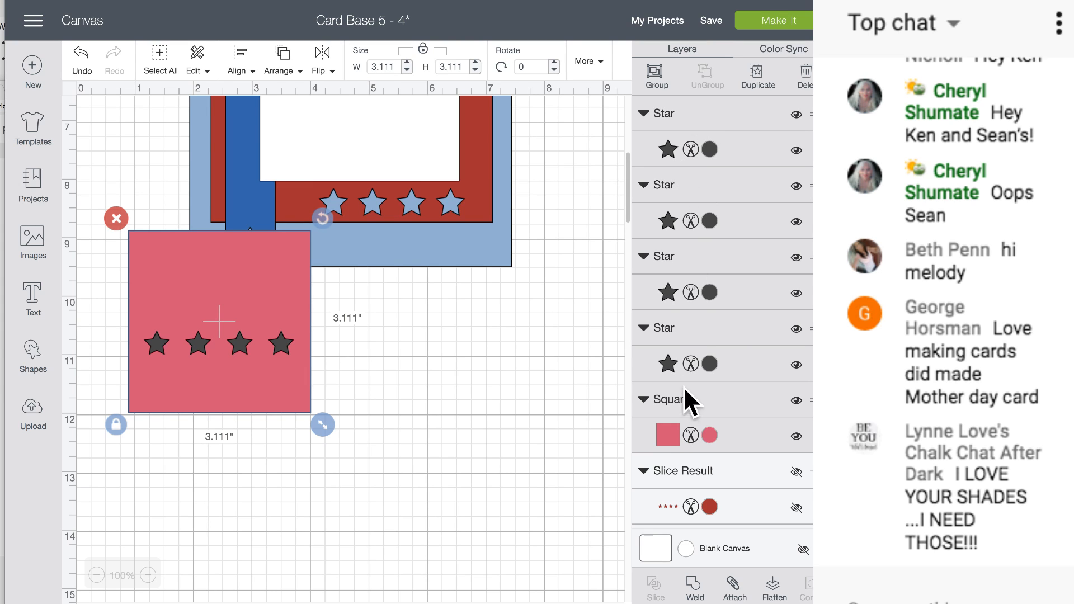
{"action": "left_click", "coordinate": [365, 367]}
{"action": "left_click_drag", "start_coordinate": [243, 305], "coordinate": [497, 308]}
{"action": "left_click_drag", "start_coordinate": [302, 313], "coordinate": [128, 377]}
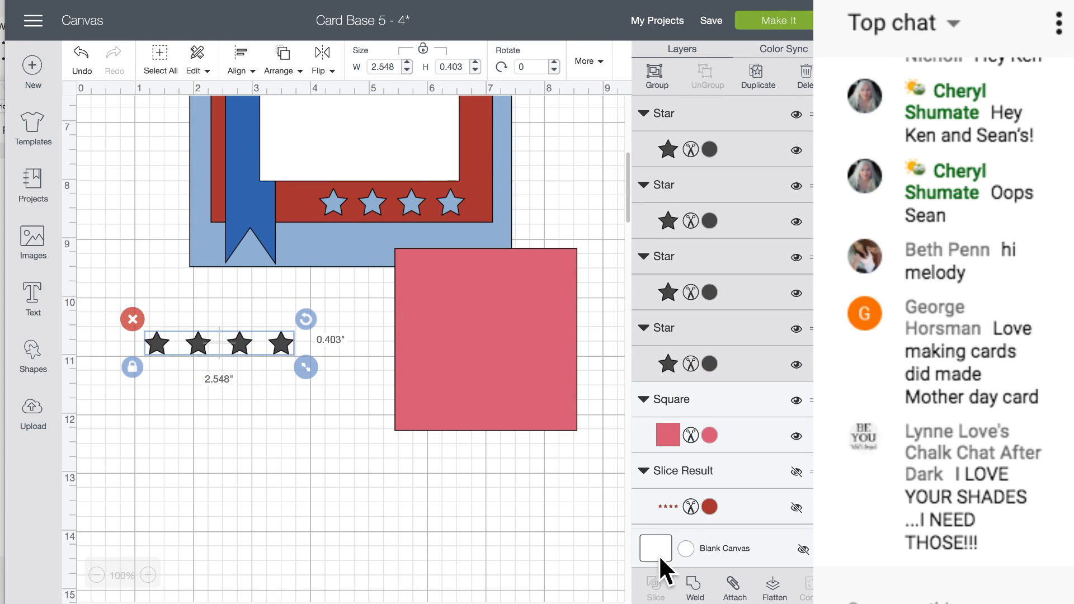
{"action": "left_click", "coordinate": [695, 586]}
- Place the pink square behind the welded stars, slice the two, and pull the dark and pink star rows off it
{"action": "left_click_drag", "start_coordinate": [567, 417], "coordinate": [265, 390]}
{"action": "left_click_drag", "start_coordinate": [419, 369], "coordinate": [135, 322]}
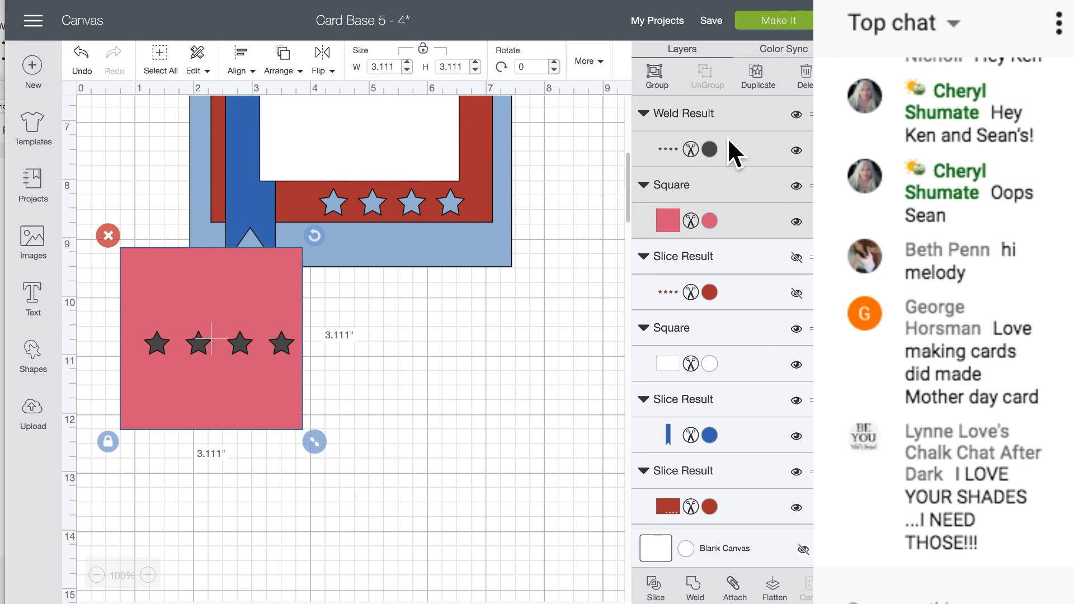
{"action": "left_click", "coordinate": [656, 586]}
{"action": "left_click_drag", "start_coordinate": [282, 343], "coordinate": [486, 399]}
{"action": "left_click_drag", "start_coordinate": [283, 337], "coordinate": [580, 323]}
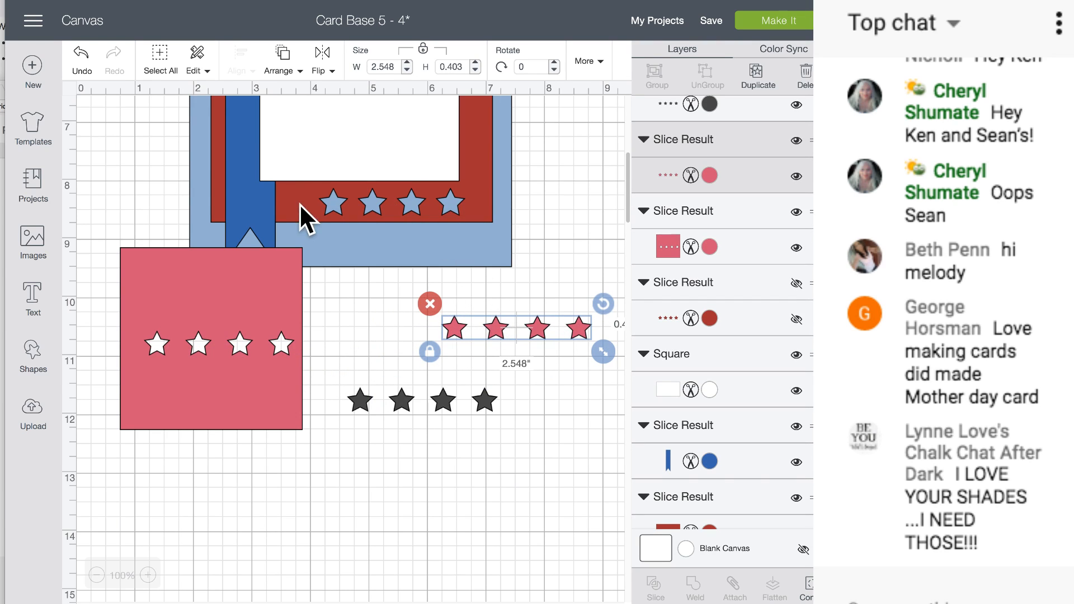
- Hide the rectangle outline in the contours of the card's red layer, keeping only its four stars
{"action": "scroll", "coordinate": [400, 242], "scroll_direction": "up", "scroll_amount": 5}
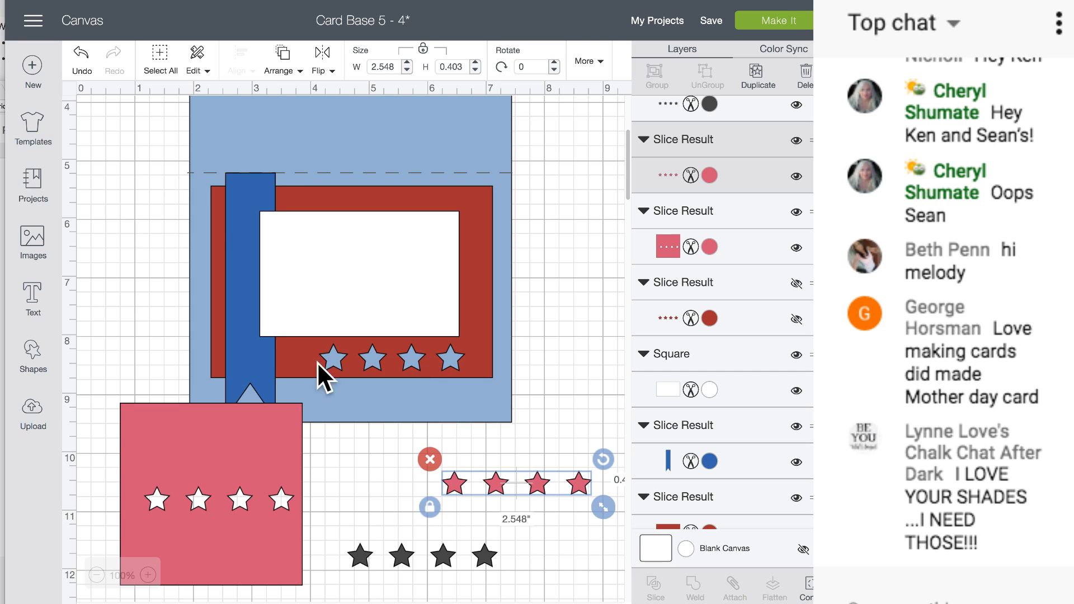
{"action": "left_click_drag", "start_coordinate": [401, 556], "coordinate": [387, 552]}
{"action": "left_click", "coordinate": [479, 364]}
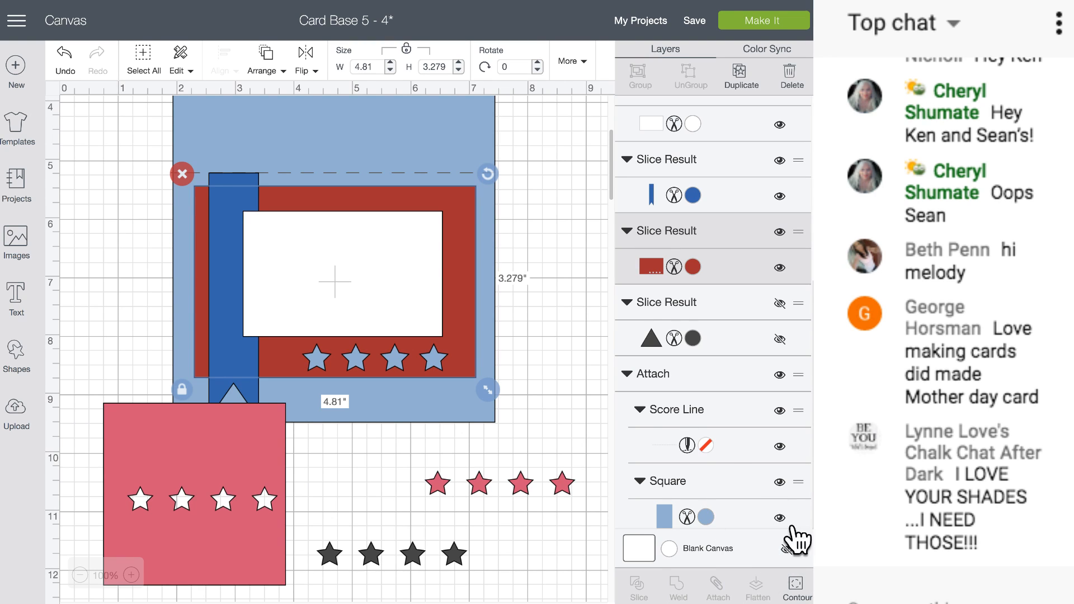
{"action": "left_click", "coordinate": [797, 586]}
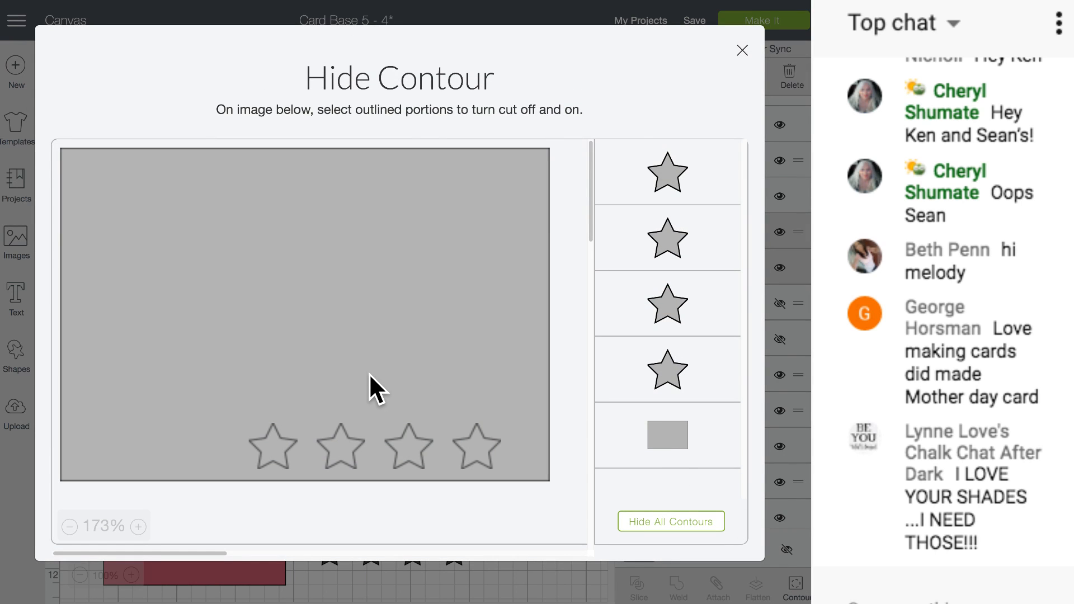
{"action": "left_click", "coordinate": [383, 337]}
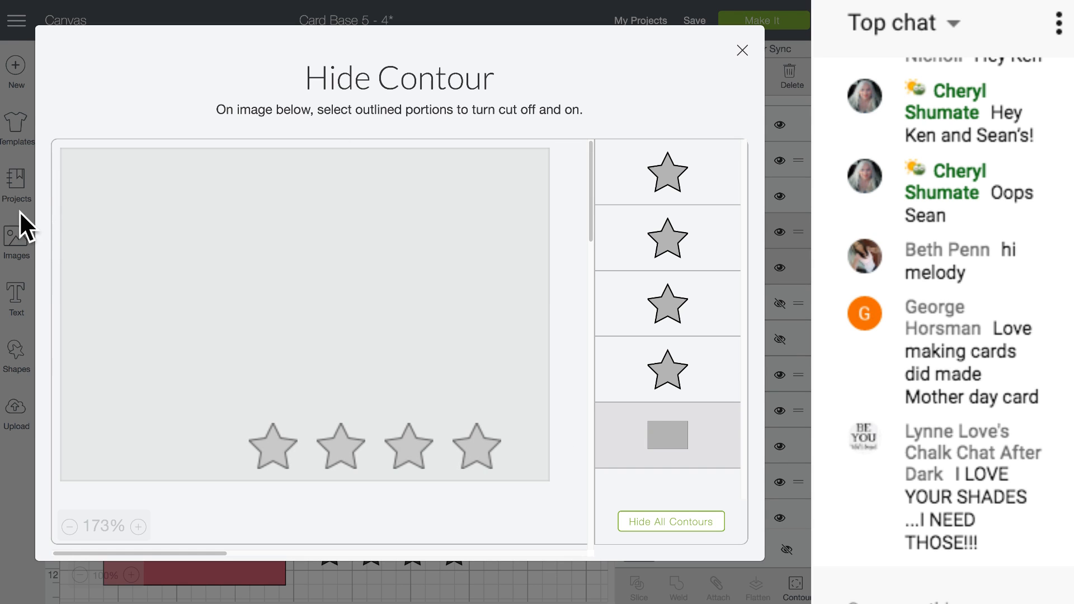
{"action": "left_click", "coordinate": [9, 235]}
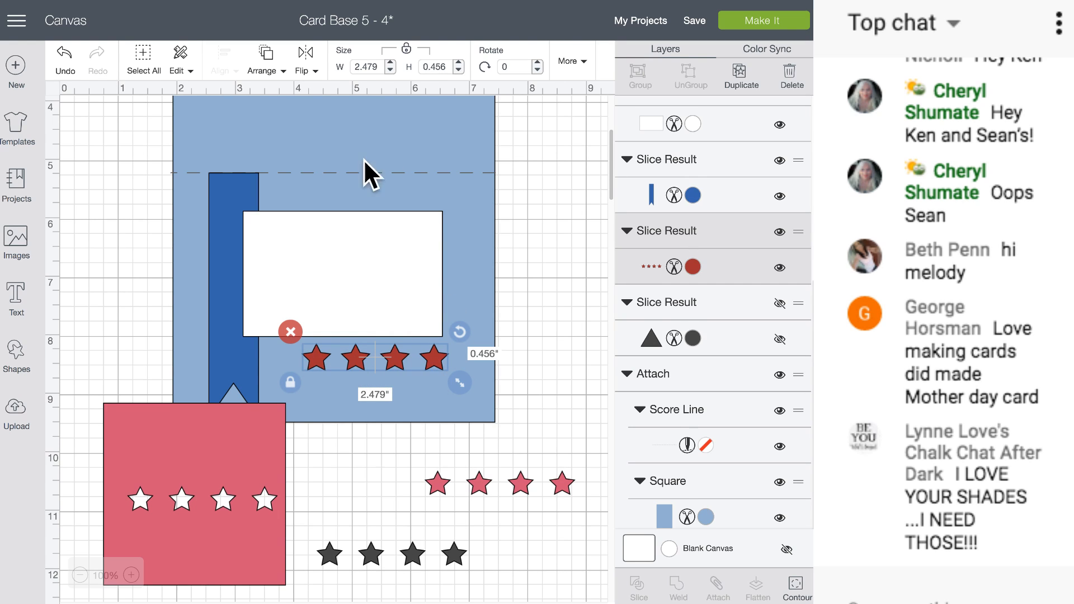
- Hide the contours of the first three star cut-outs in the card's red rectangle, leaving only the rightmost star
{"action": "left_click", "coordinate": [794, 585]}
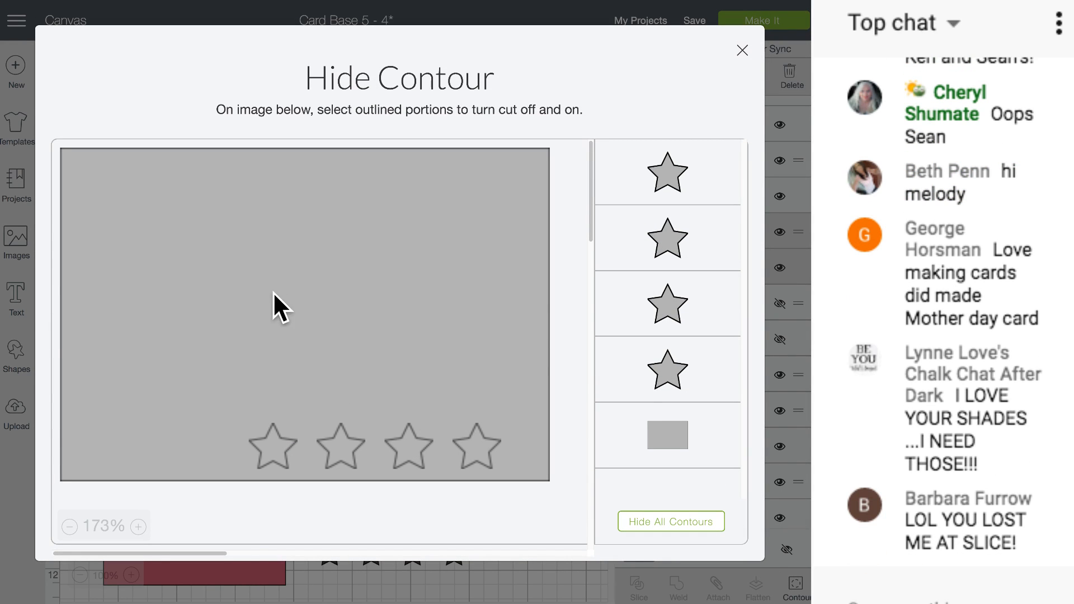
{"action": "left_click", "coordinate": [275, 445]}
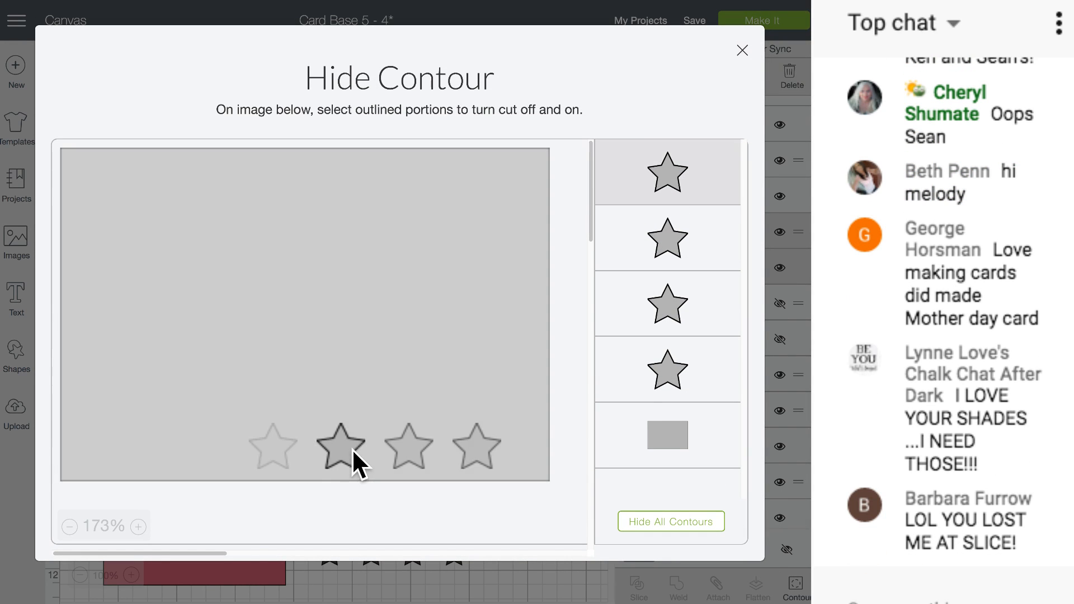
{"action": "left_click", "coordinate": [353, 447]}
{"action": "left_click", "coordinate": [413, 444]}
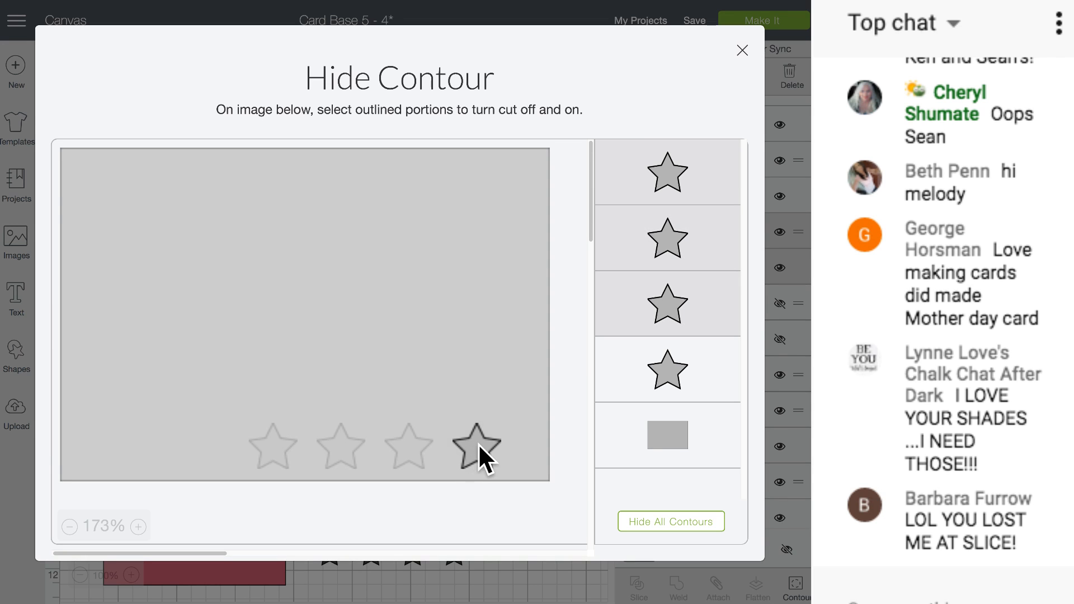
{"action": "left_click", "coordinate": [22, 152]}
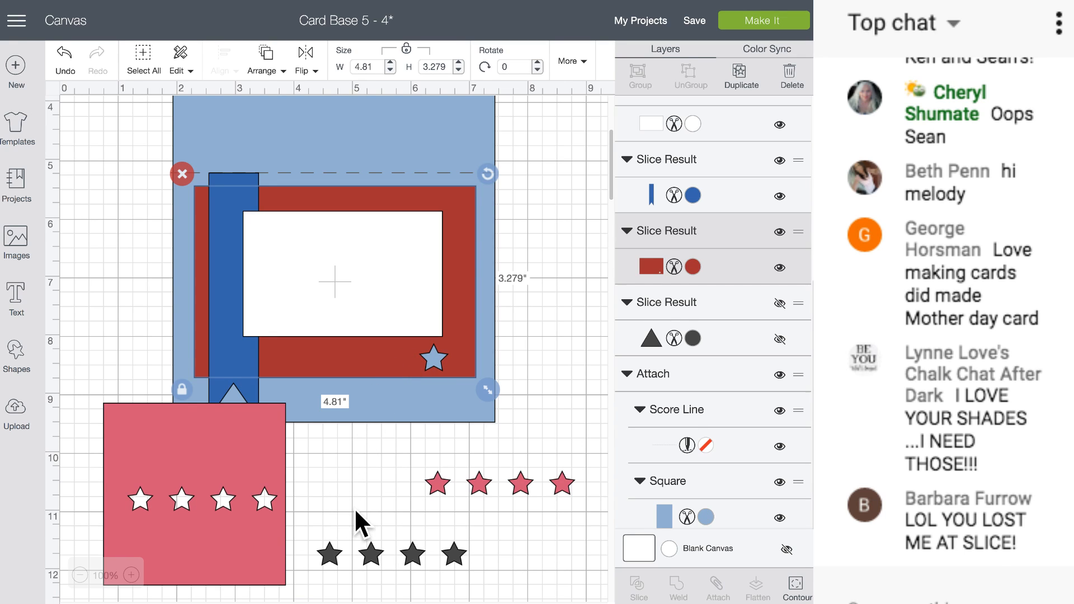
- Move the dark star row onto the pink square, directly below its star cut-outs
{"action": "left_click_drag", "start_coordinate": [376, 557], "coordinate": [184, 533]}
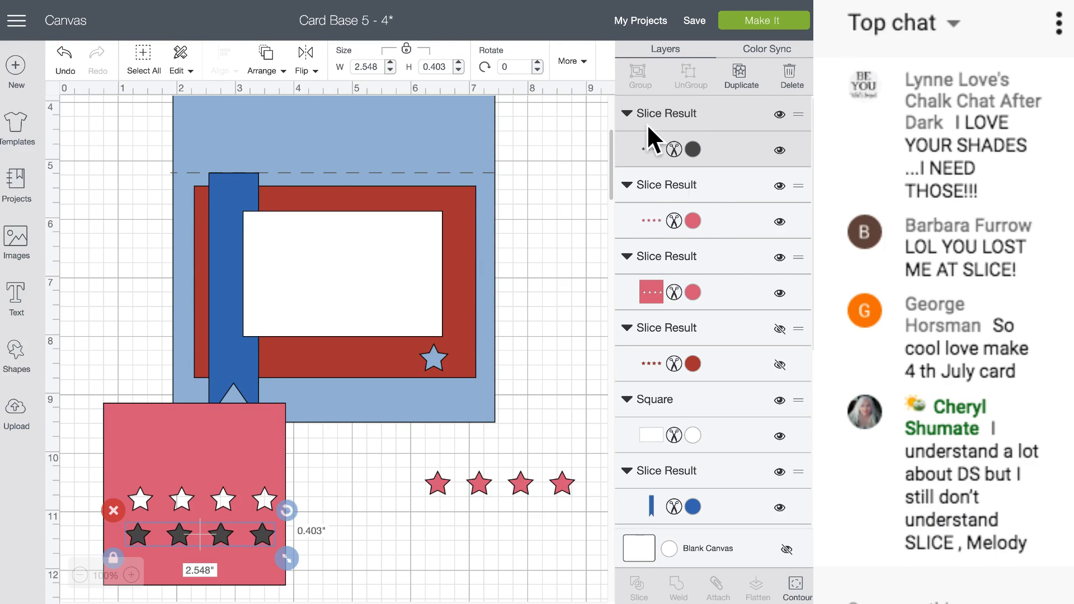
{"action": "left_click_drag", "start_coordinate": [324, 514], "coordinate": [190, 564]}
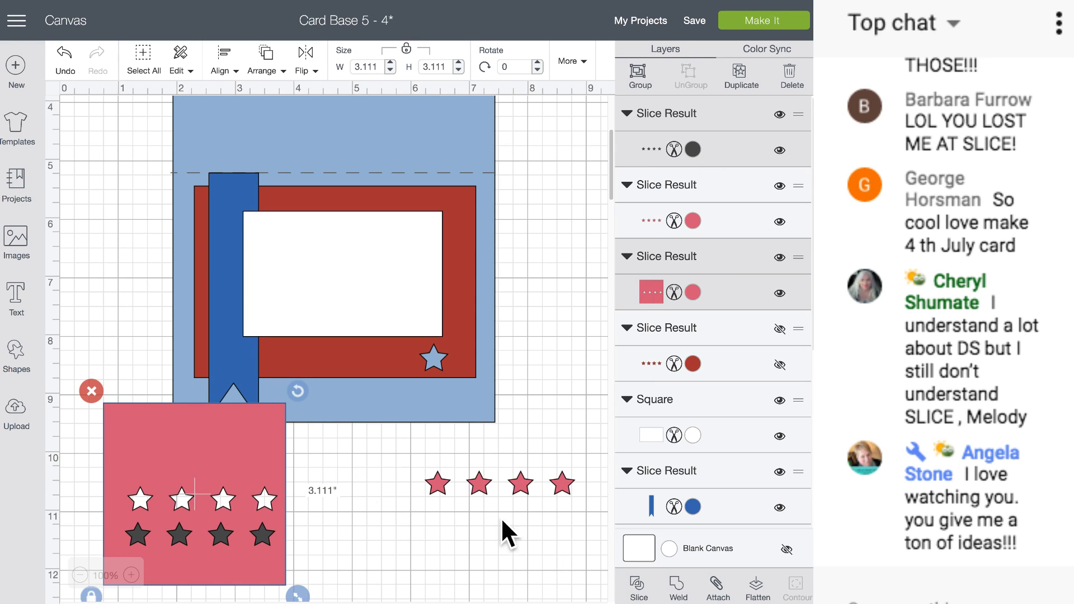
{"action": "left_click", "coordinate": [366, 513]}
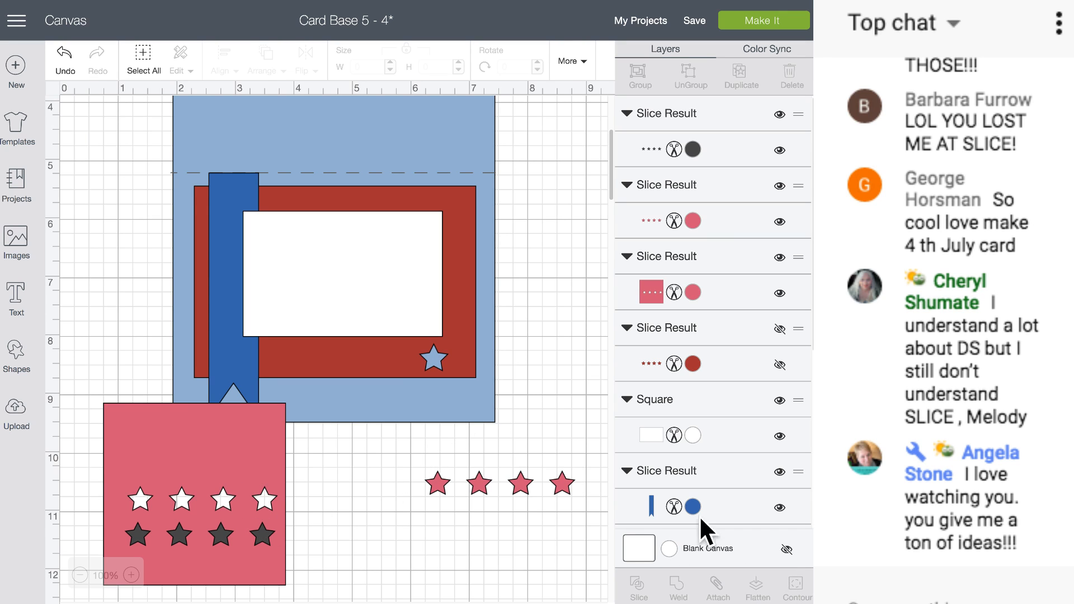
- Turn the leftmost star cut-out of the card's red rectangle back on through its contours
{"action": "left_click", "coordinate": [399, 358]}
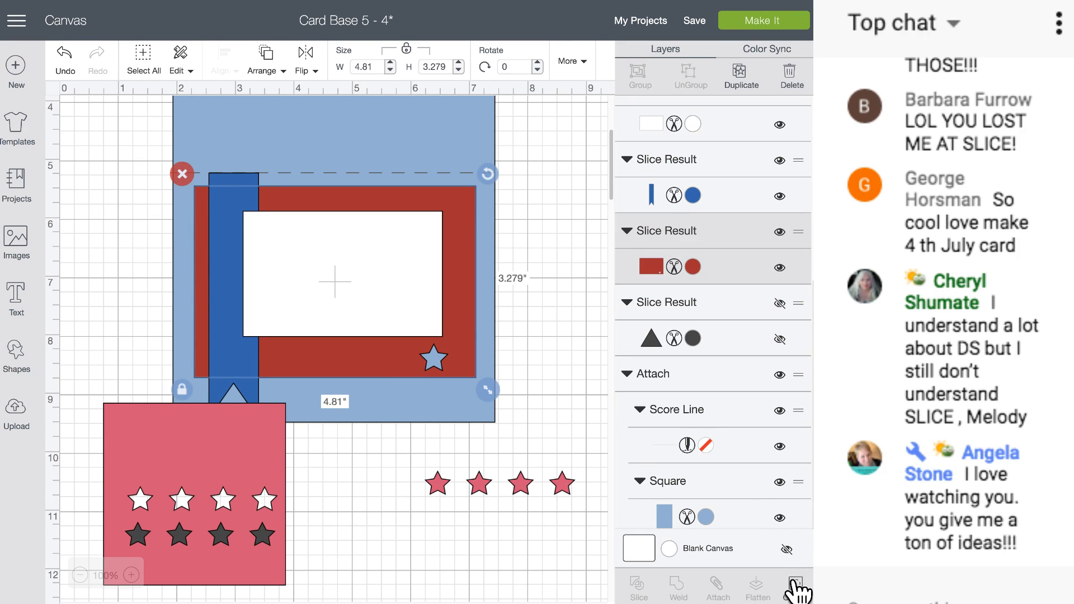
{"action": "left_click", "coordinate": [796, 584]}
{"action": "left_click", "coordinate": [404, 453]}
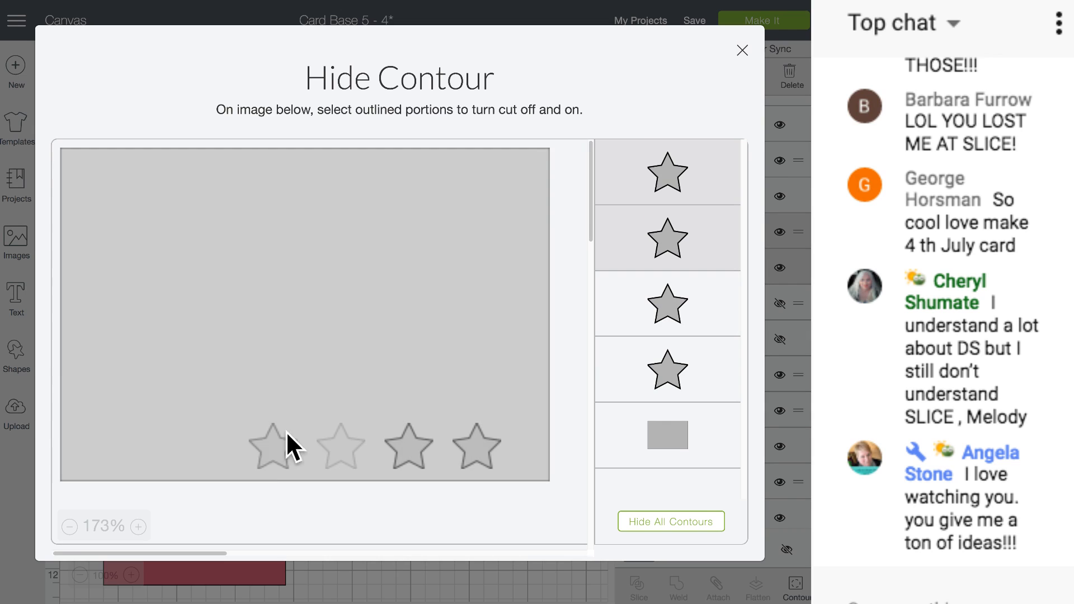
{"action": "left_click", "coordinate": [260, 442]}
{"action": "left_click", "coordinate": [419, 445]}
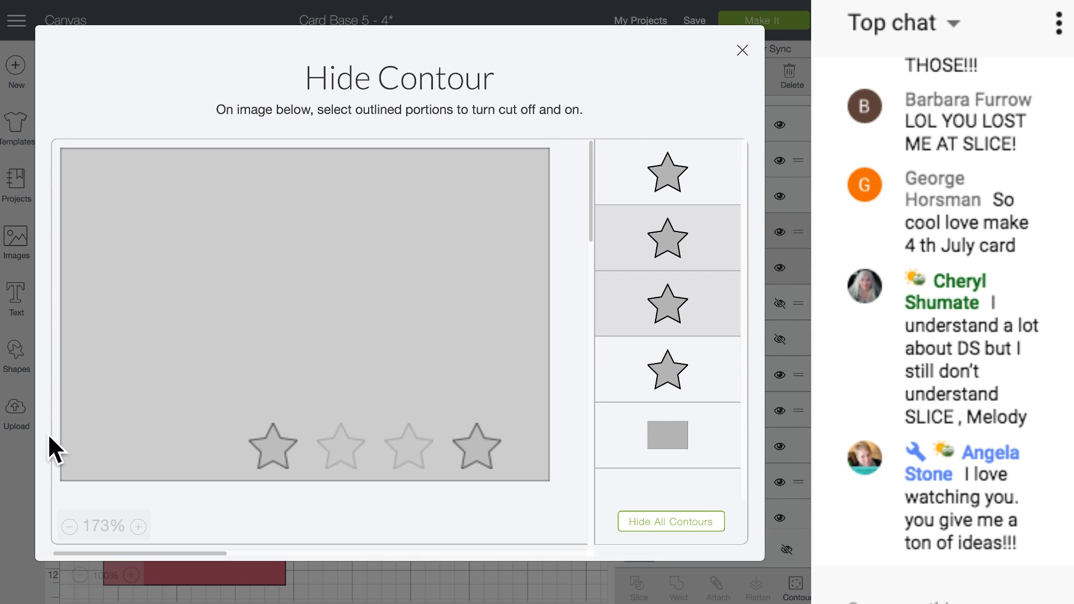
{"action": "left_click", "coordinate": [5, 440]}
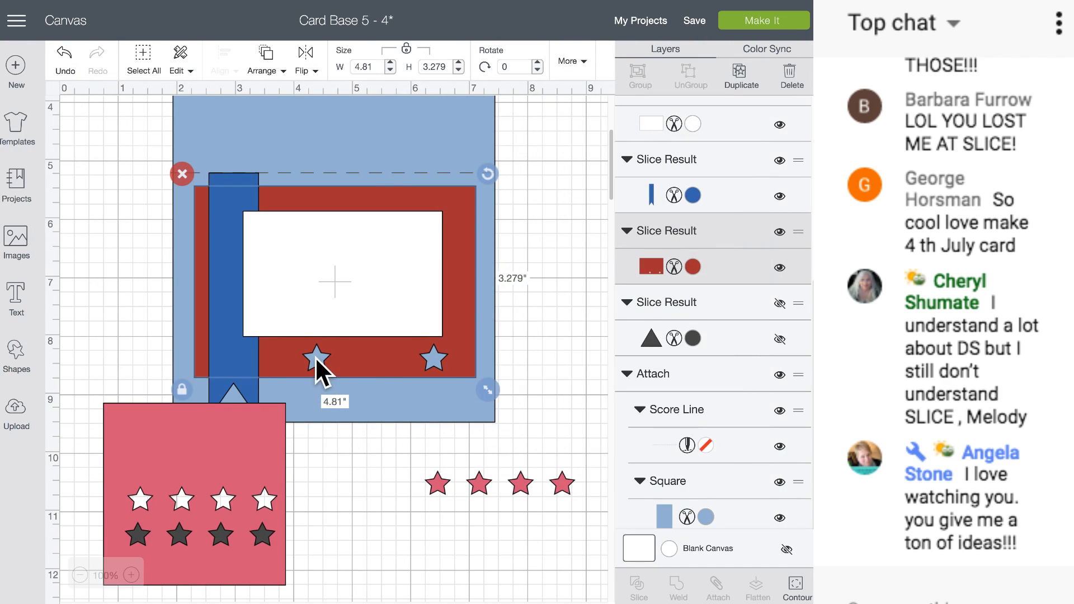
- Turn the two middle star cut-outs of the red rectangle back on through its contours
{"action": "left_click", "coordinate": [795, 584]}
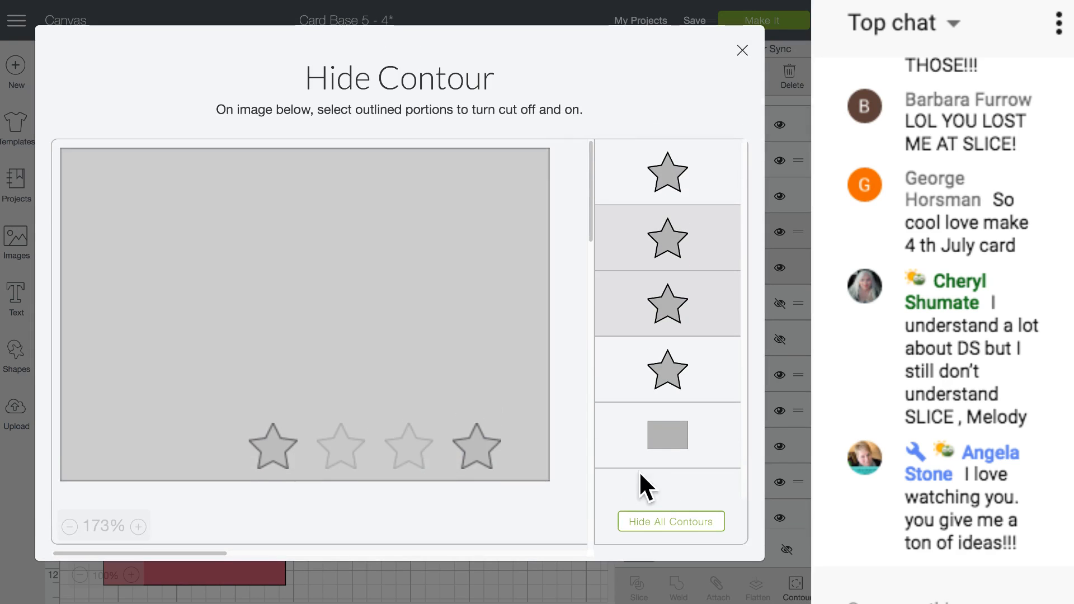
{"action": "left_click", "coordinate": [384, 442]}
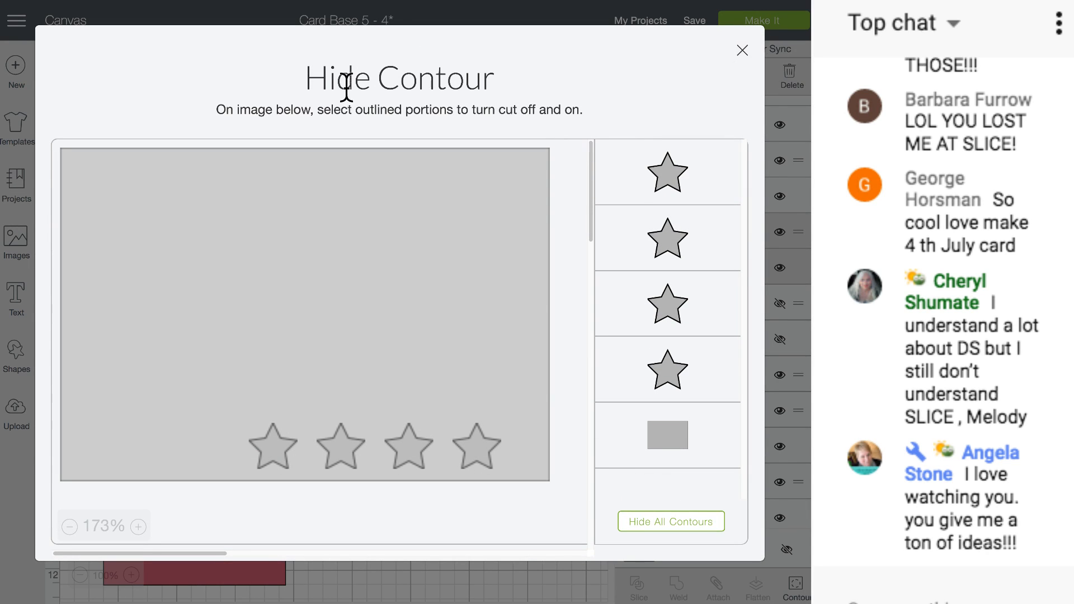
{"action": "left_click", "coordinate": [17, 117]}
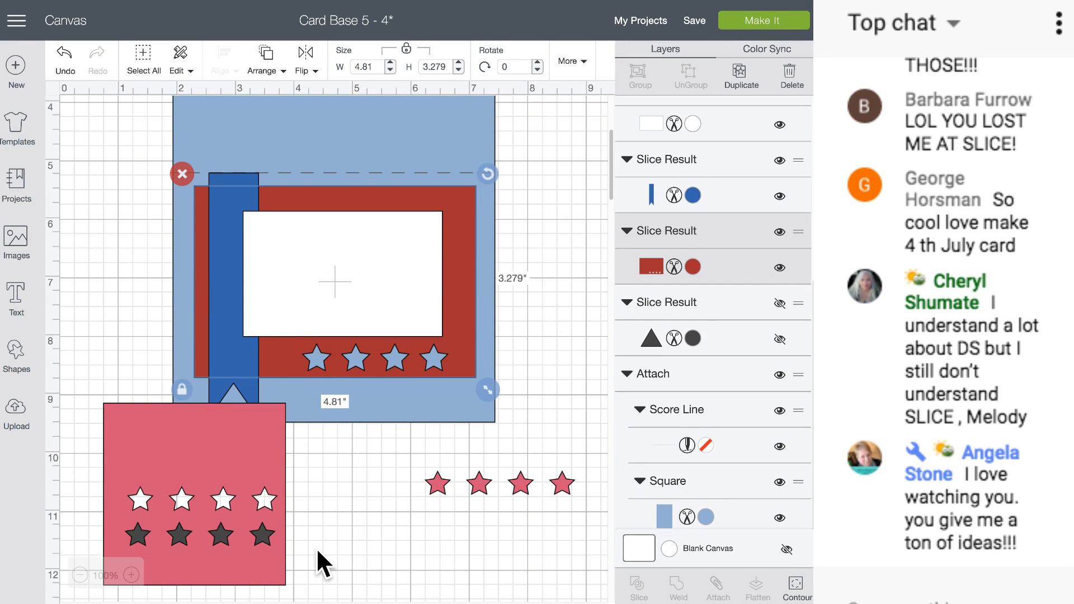
- Hide the contour of the rightmost star cut-out in the pink square
{"action": "left_click", "coordinate": [196, 464]}
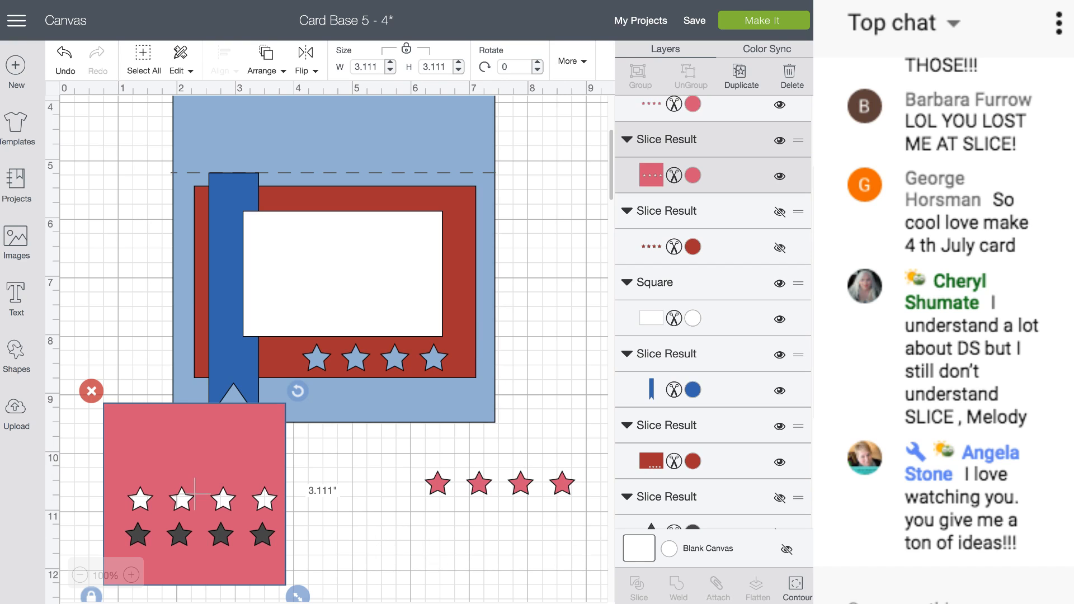
{"action": "left_click", "coordinate": [795, 585]}
{"action": "left_click", "coordinate": [481, 397]}
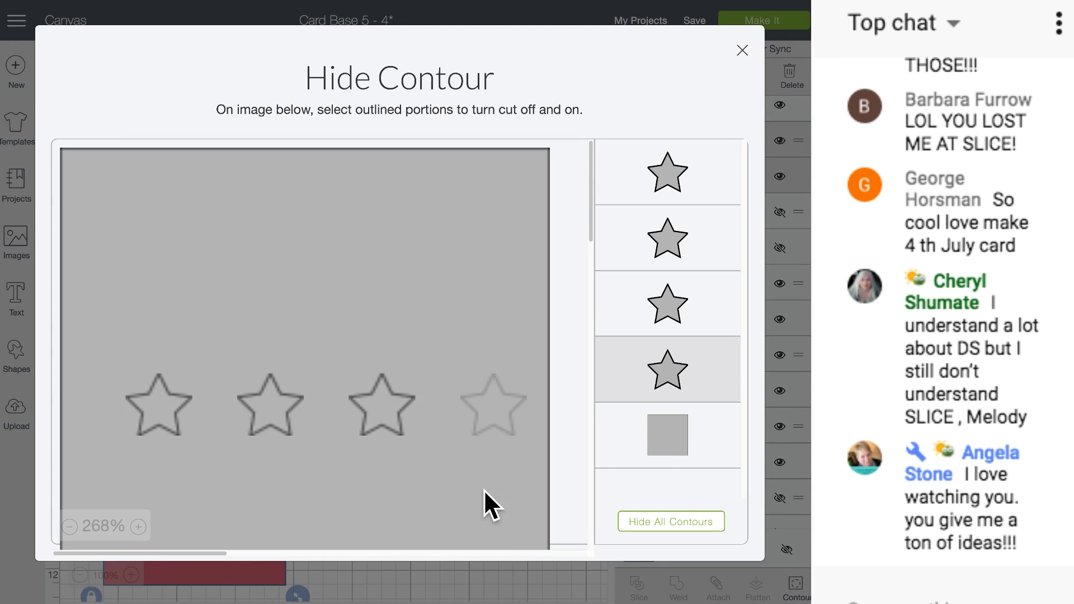
{"action": "left_click", "coordinate": [499, 568]}
- Move the dark star row above the pink square's cut-outs and duplicate it twice, staggering the three rows
{"action": "left_click_drag", "start_coordinate": [251, 530], "coordinate": [257, 424]}
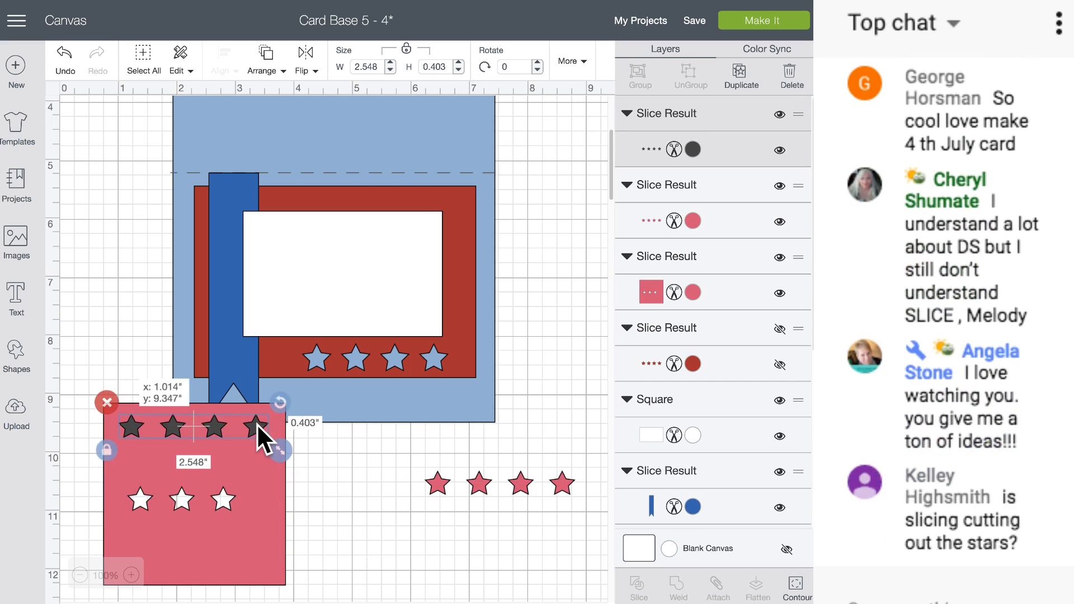
{"action": "left_click", "coordinate": [739, 79]}
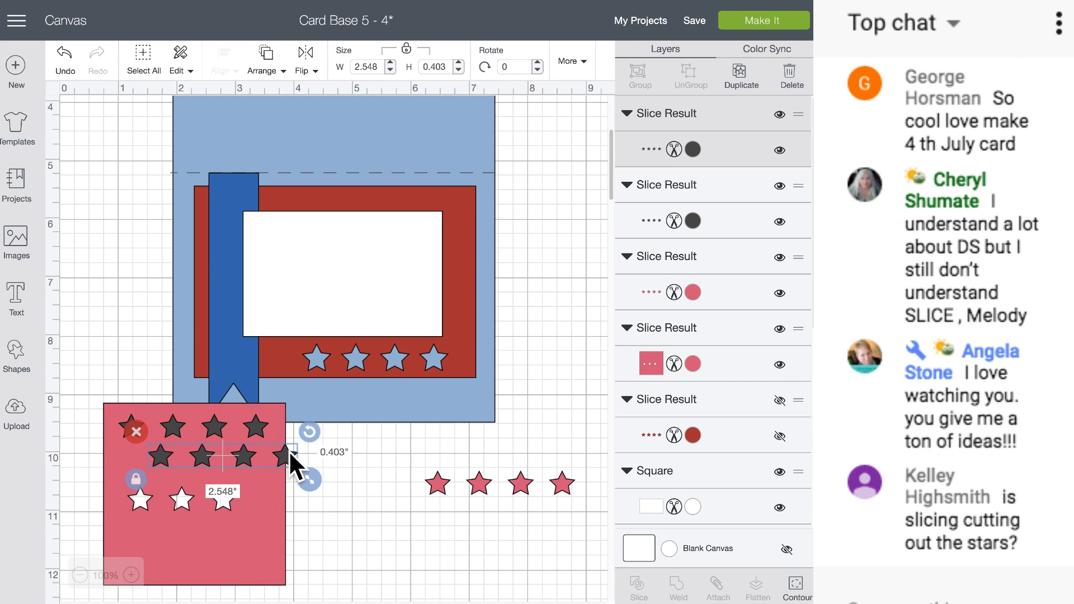
{"action": "left_click_drag", "start_coordinate": [256, 436], "coordinate": [250, 471]}
{"action": "left_click", "coordinate": [741, 74]}
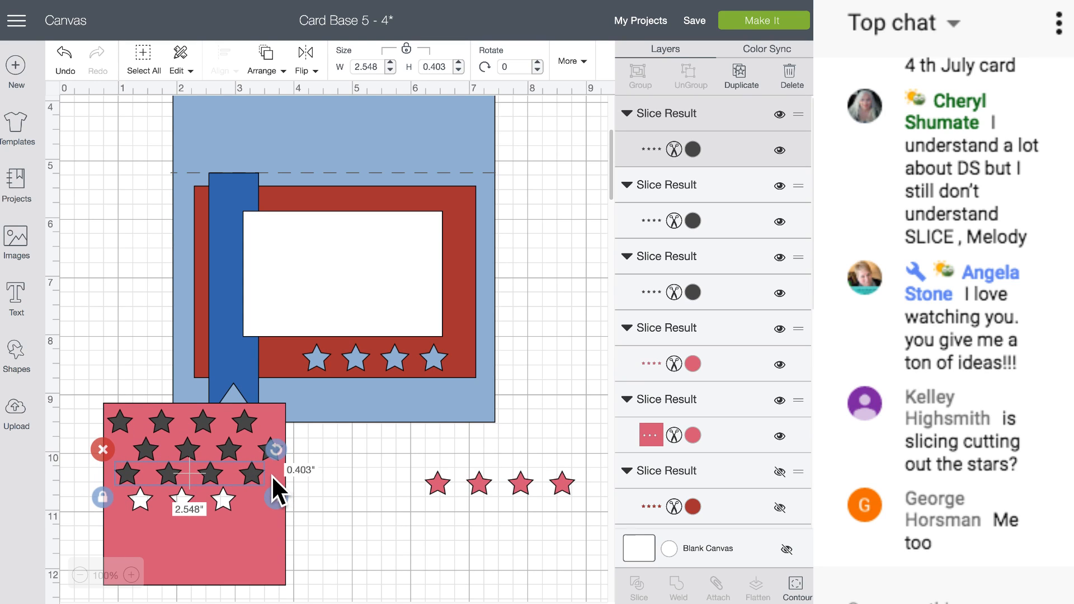
- Weld the three dark star rows on the pink square into one shape
{"action": "left_click", "coordinate": [229, 451], "text": "shift"}
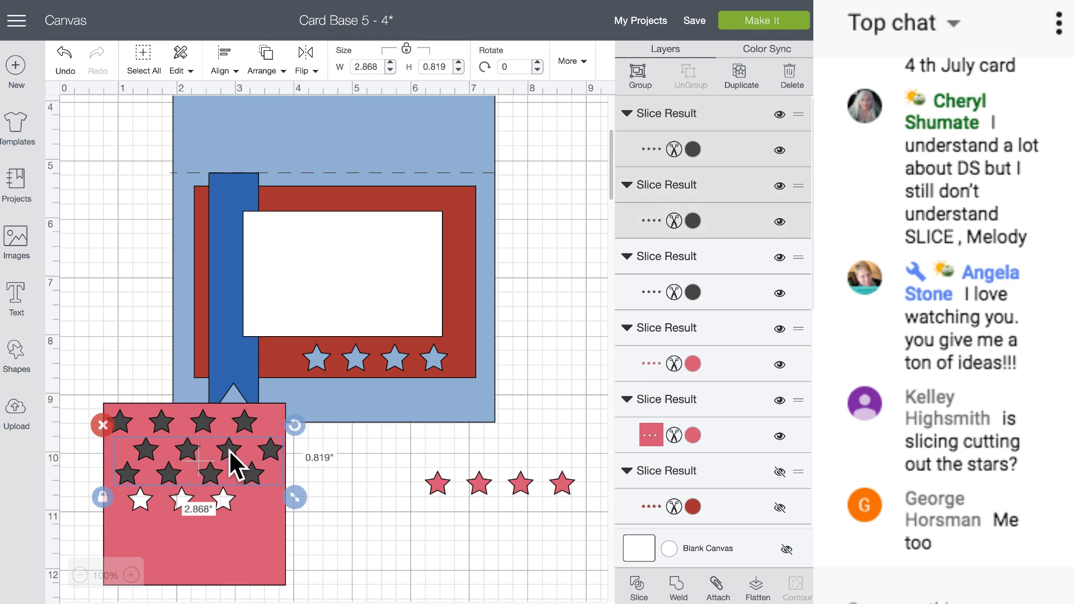
{"action": "left_click", "coordinate": [209, 425], "text": "shift"}
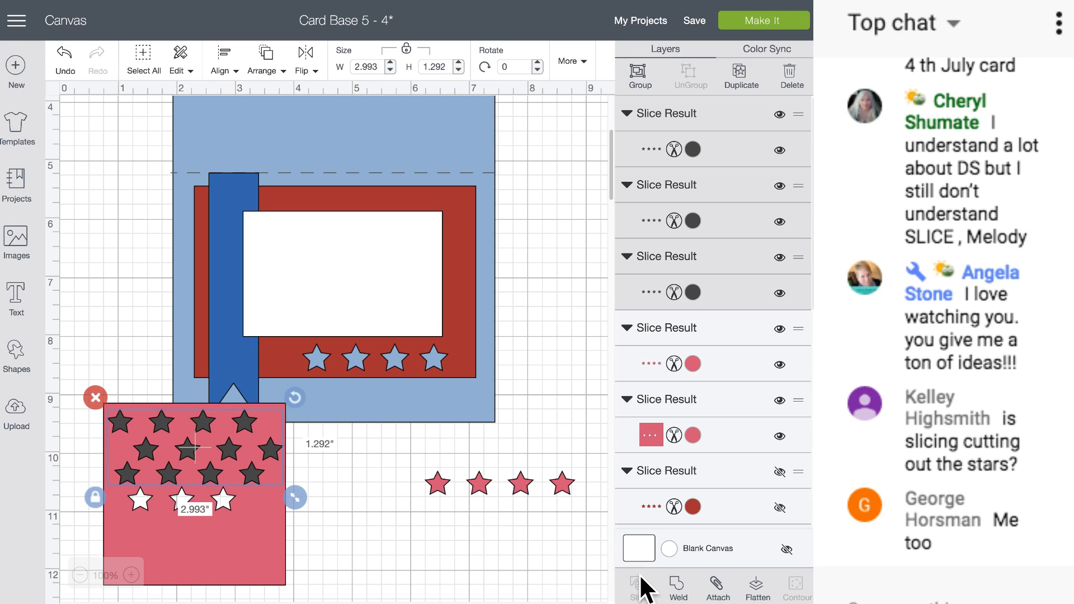
{"action": "left_click", "coordinate": [677, 585]}
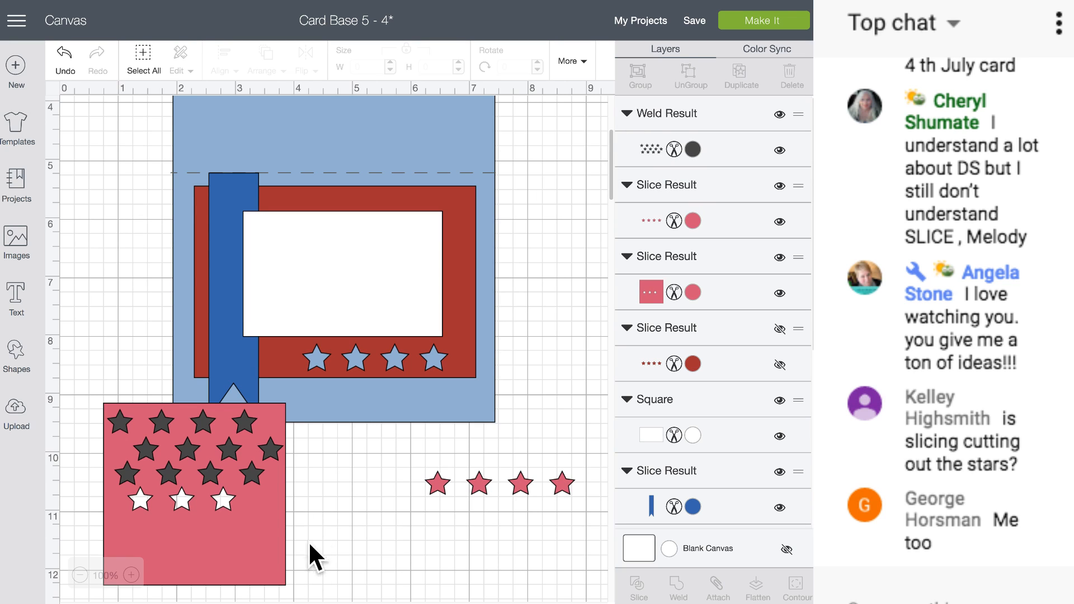
- Slice the welded stars out of the pink square, and move the square and the star pieces apart
{"action": "left_click_drag", "start_coordinate": [269, 458], "coordinate": [177, 472]}
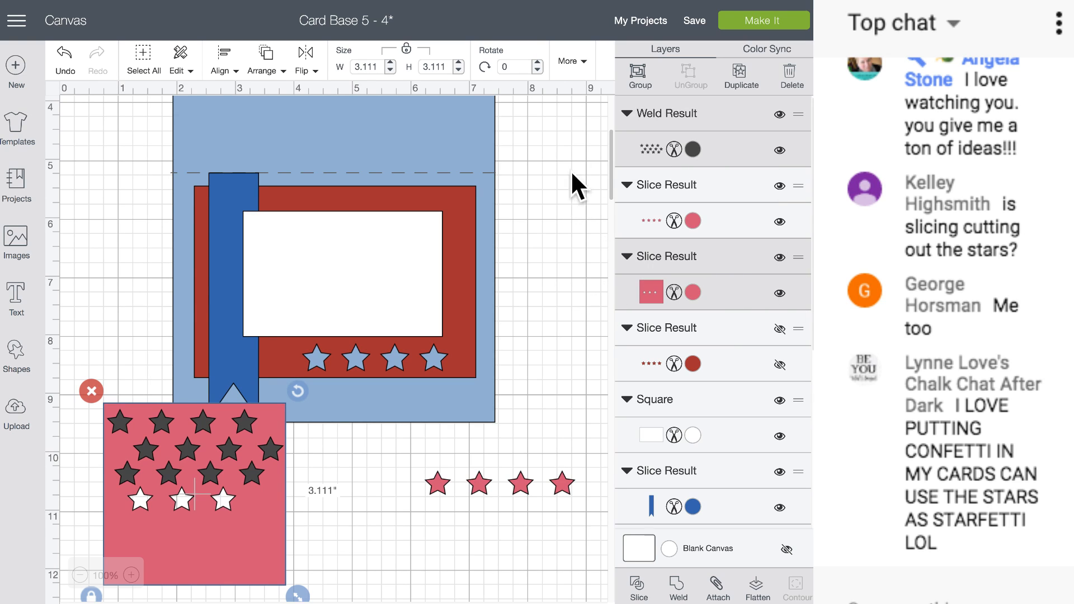
{"action": "left_click", "coordinate": [636, 592]}
{"action": "left_click_drag", "start_coordinate": [288, 527], "coordinate": [412, 587]}
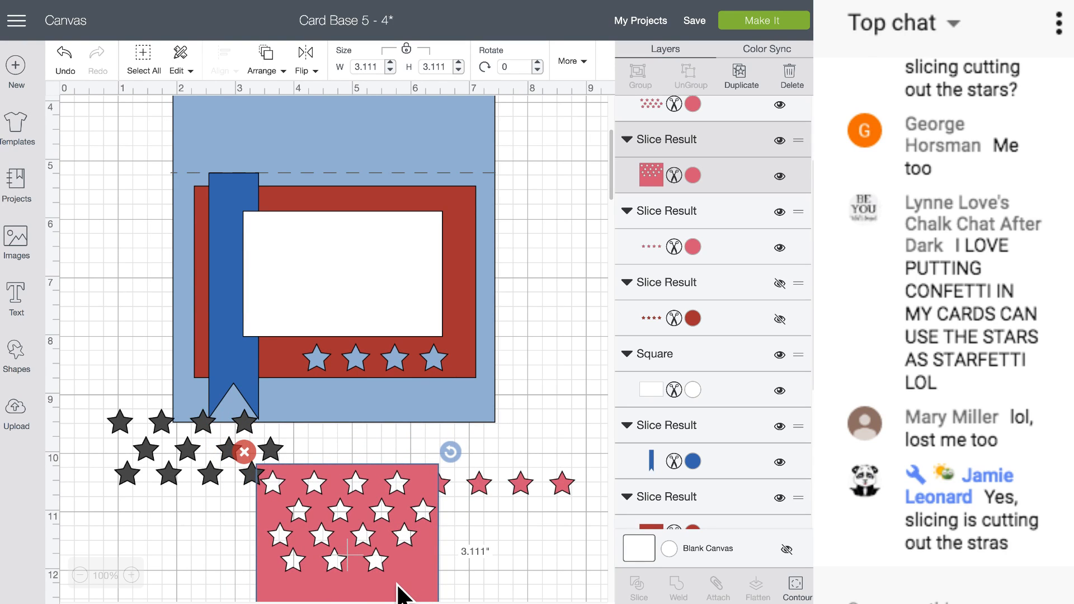
{"action": "left_click_drag", "start_coordinate": [197, 465], "coordinate": [196, 536]}
{"action": "left_click_drag", "start_coordinate": [229, 461], "coordinate": [196, 543]}
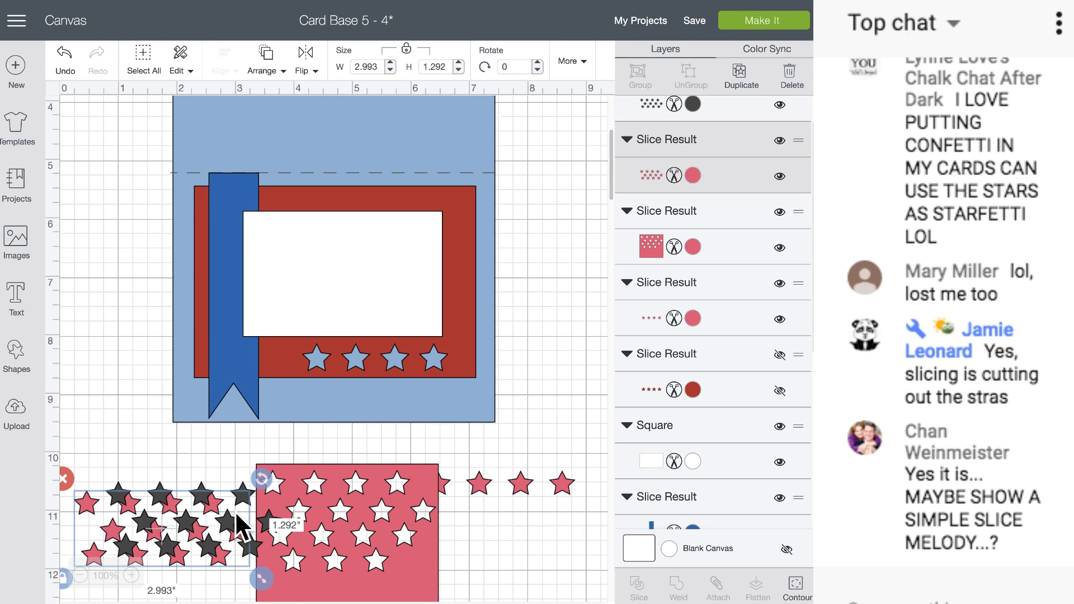
- Add a circle shape to the canvas
{"action": "scroll", "coordinate": [238, 520], "scroll_direction": "down", "scroll_amount": 4}
{"action": "left_click", "coordinate": [16, 354]}
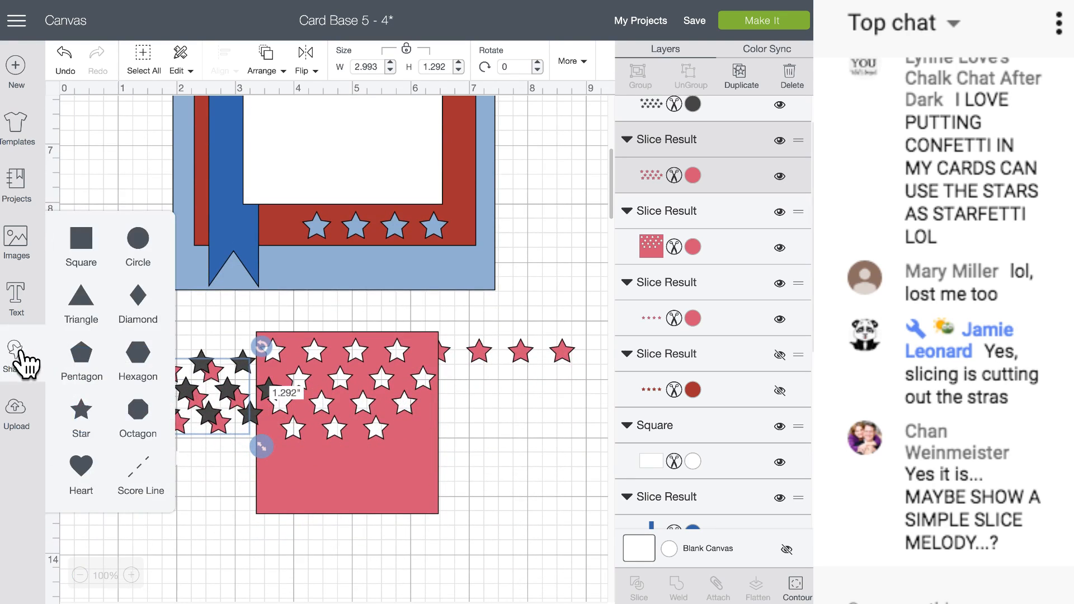
{"action": "left_click", "coordinate": [140, 244]}
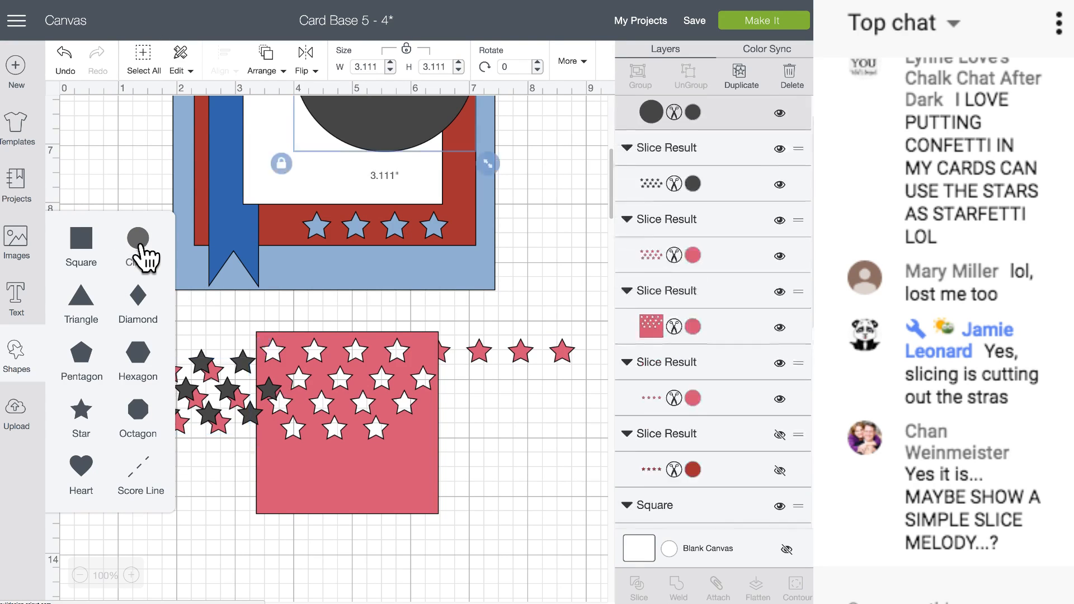
- Delete the leftover dark and pink star pieces beside the sliced pink square
{"action": "left_click_drag", "start_coordinate": [229, 392], "coordinate": [381, 399]}
{"action": "left_click", "coordinate": [247, 344]}
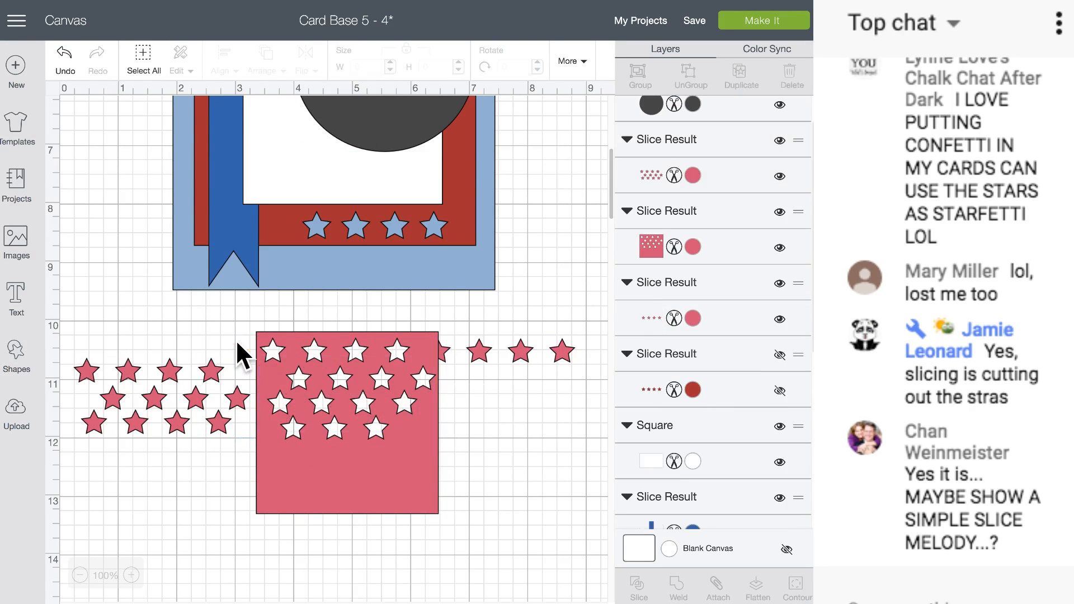
{"action": "left_click", "coordinate": [206, 379]}
{"action": "key", "text": "Delete"}
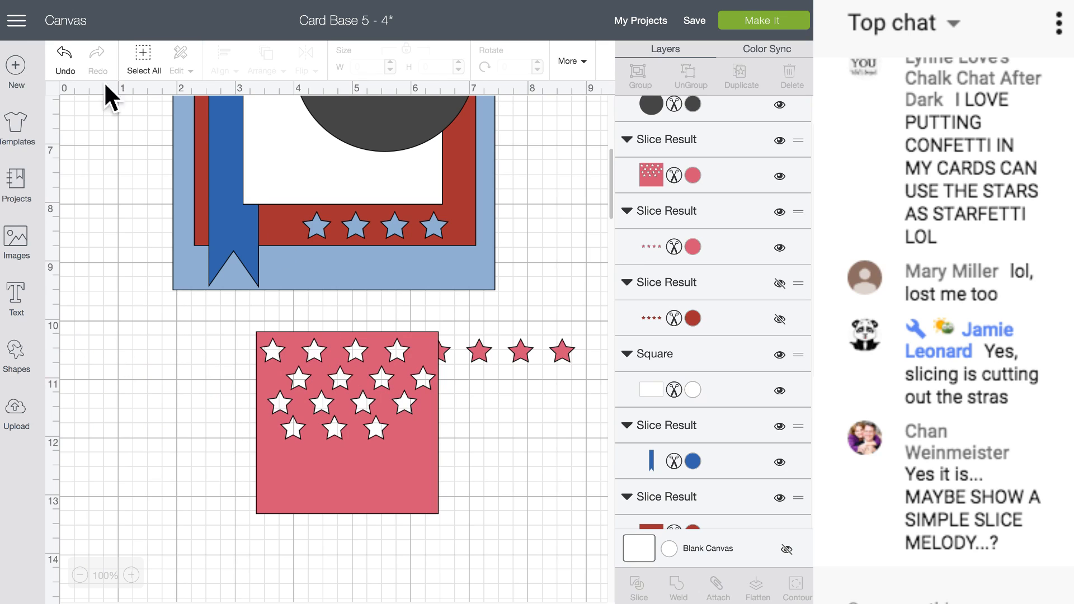
- Start a new project, replacing the unsaved one, and add a circle and a star to the canvas
{"action": "left_click", "coordinate": [17, 68]}
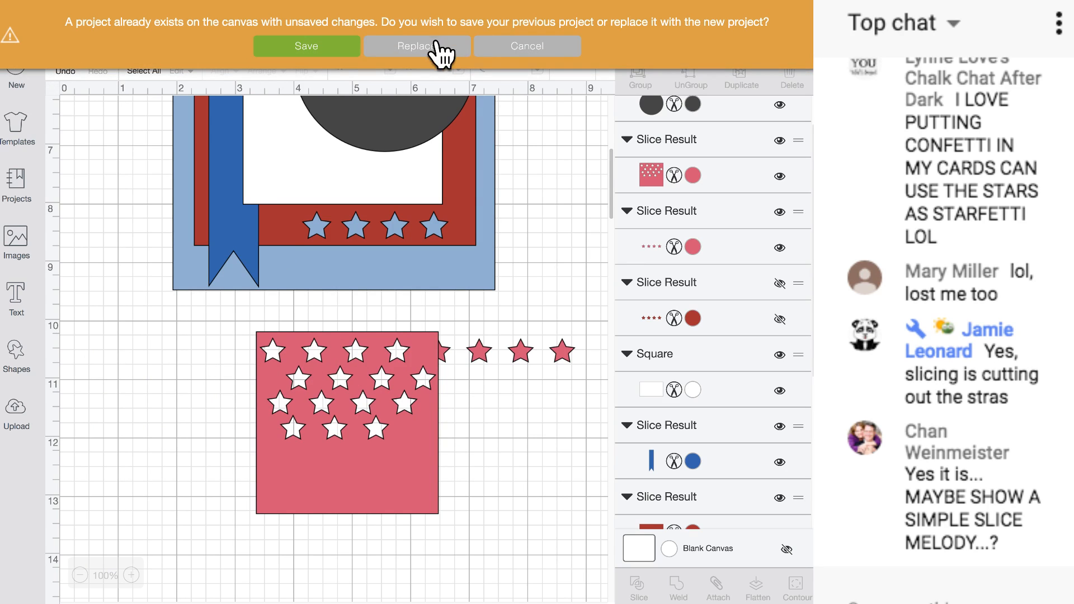
{"action": "left_click", "coordinate": [439, 51]}
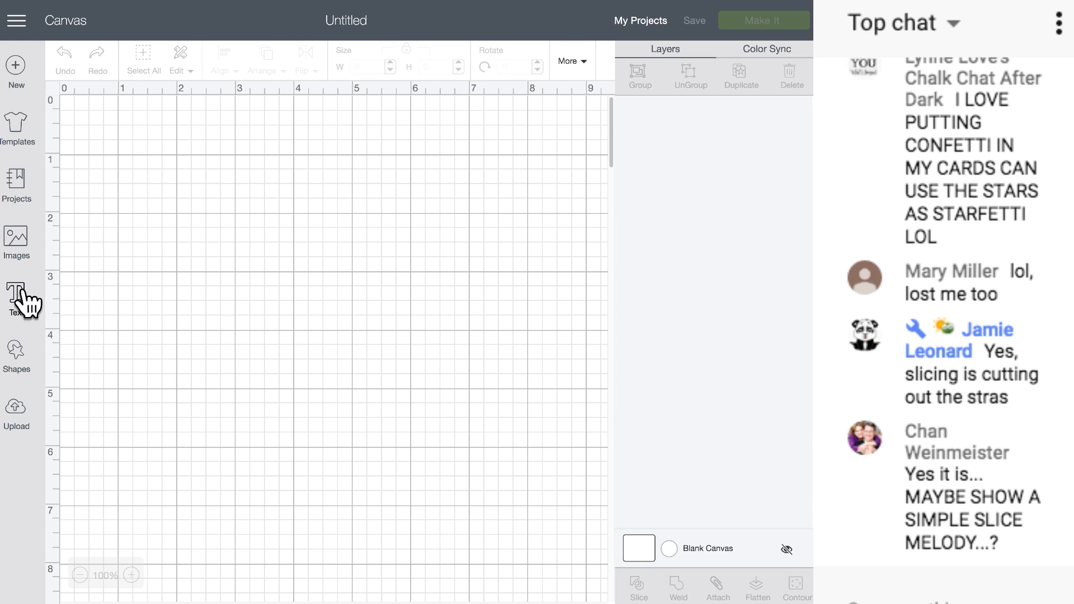
{"action": "left_click", "coordinate": [16, 358]}
{"action": "left_click", "coordinate": [141, 239]}
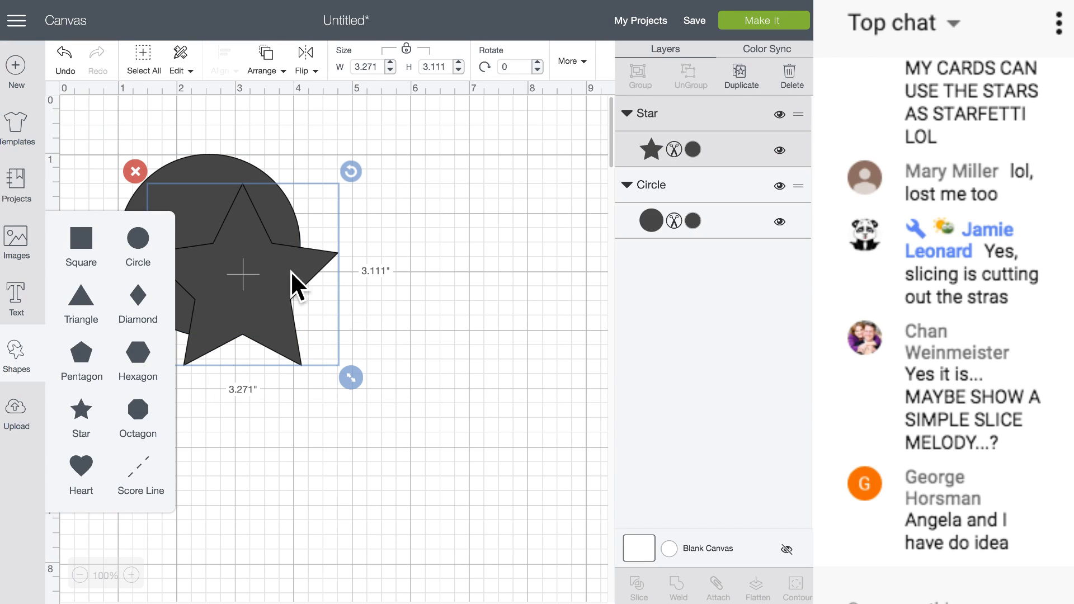
{"action": "left_click", "coordinate": [279, 276]}
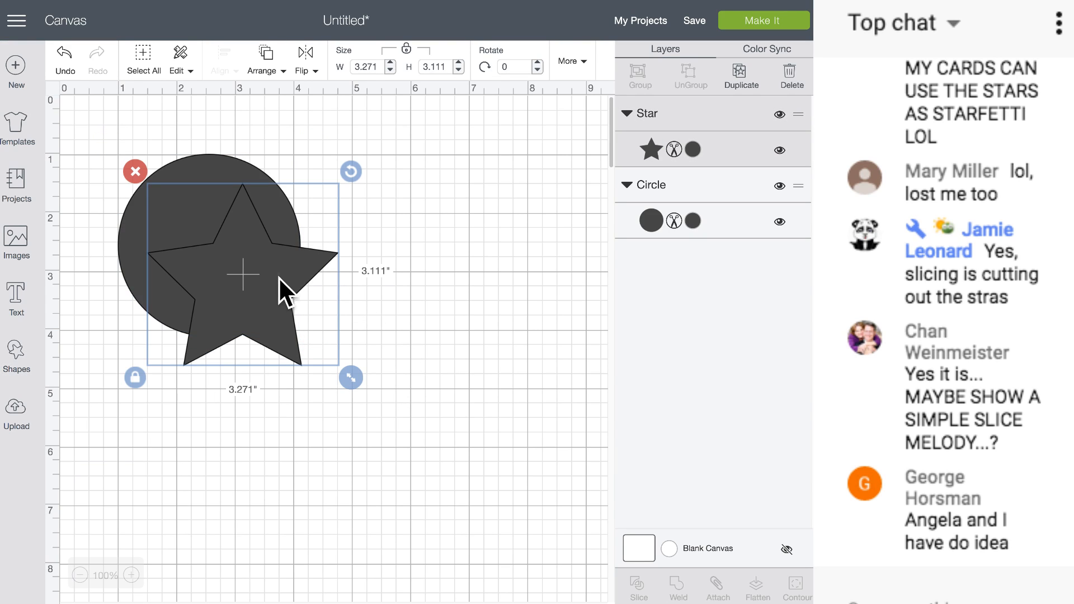
- Recolor the star light purple, shrink it to about 2.215 × 2.107 in and position it inside the circle
{"action": "left_click", "coordinate": [694, 150]}
{"action": "left_click", "coordinate": [590, 252]}
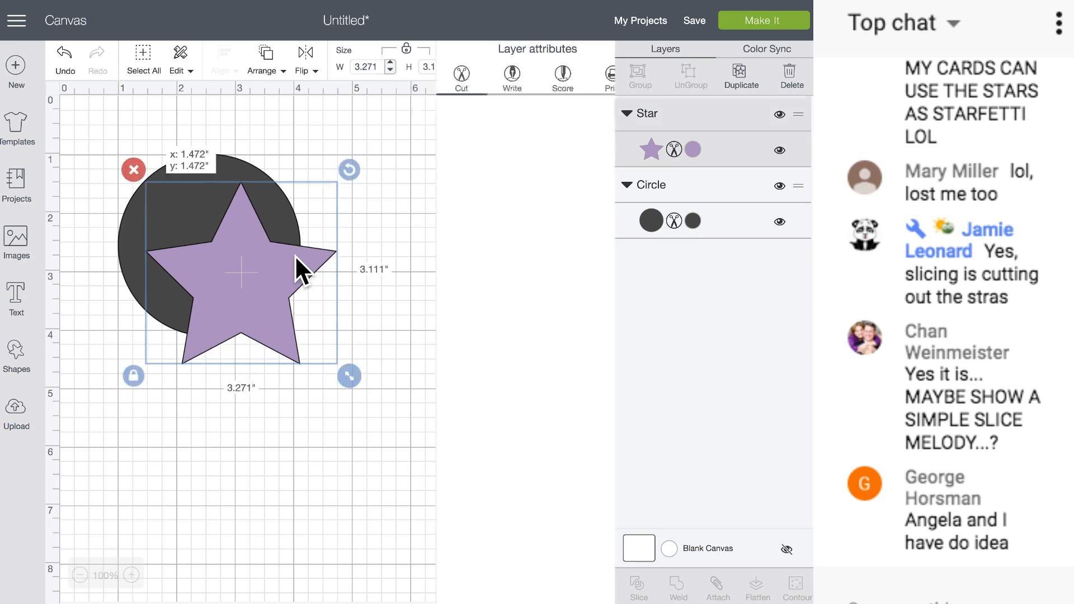
{"action": "left_click_drag", "start_coordinate": [297, 259], "coordinate": [254, 226]}
{"action": "left_click_drag", "start_coordinate": [304, 344], "coordinate": [245, 287]}
{"action": "left_click_drag", "start_coordinate": [212, 222], "coordinate": [223, 229]}
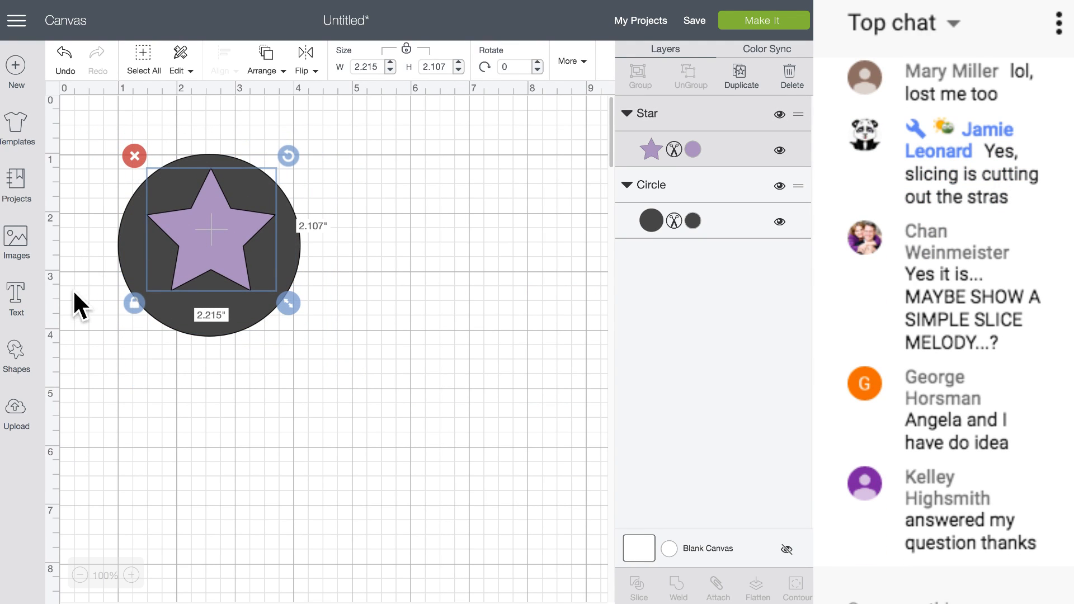
- Add a hexagon over the star and recolor it light blue
{"action": "left_click", "coordinate": [16, 355]}
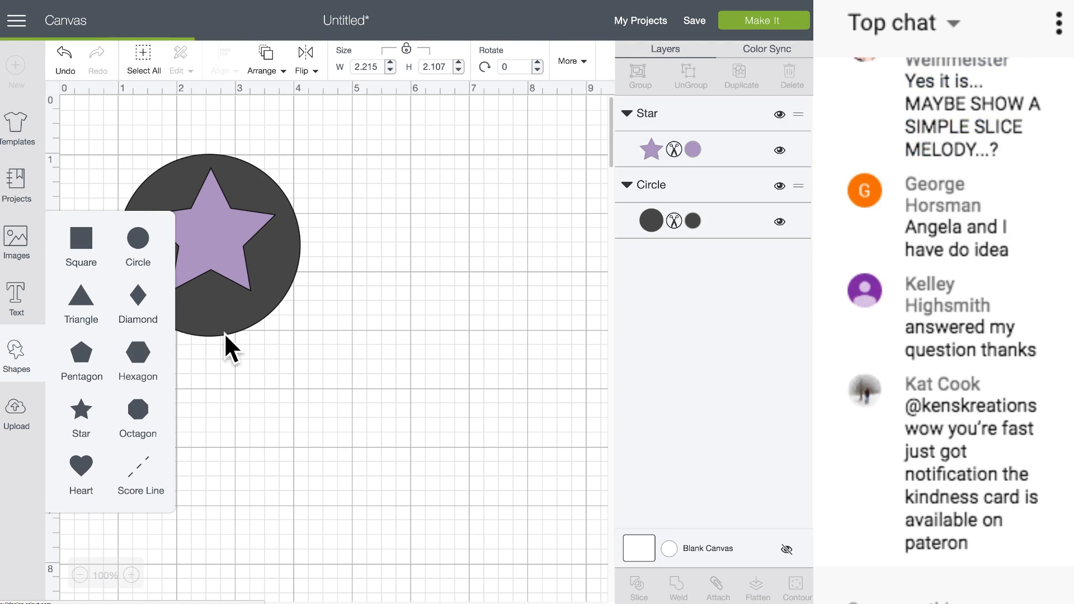
{"action": "left_click", "coordinate": [147, 354]}
{"action": "left_click_drag", "start_coordinate": [323, 308], "coordinate": [311, 276]}
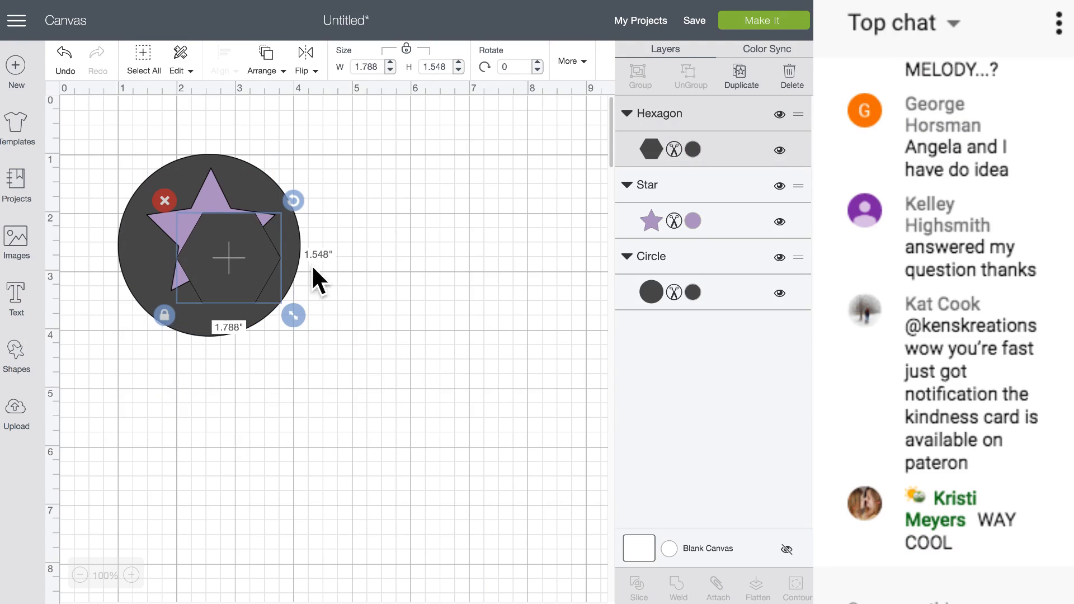
{"action": "left_click", "coordinate": [692, 149]}
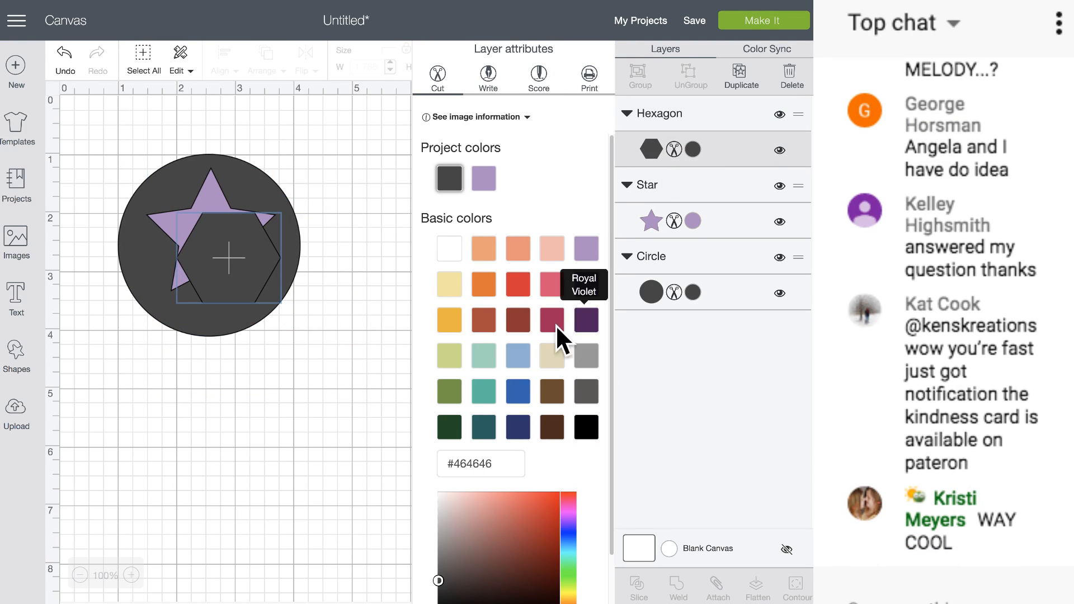
{"action": "left_click", "coordinate": [518, 356]}
- Shrink the hexagon to about 0.857 × 0.742 in and place it inside the circle just below the star
{"action": "left_click_drag", "start_coordinate": [210, 273], "coordinate": [190, 296]}
{"action": "left_click_drag", "start_coordinate": [276, 343], "coordinate": [218, 312]}
{"action": "left_click", "coordinate": [379, 247]}
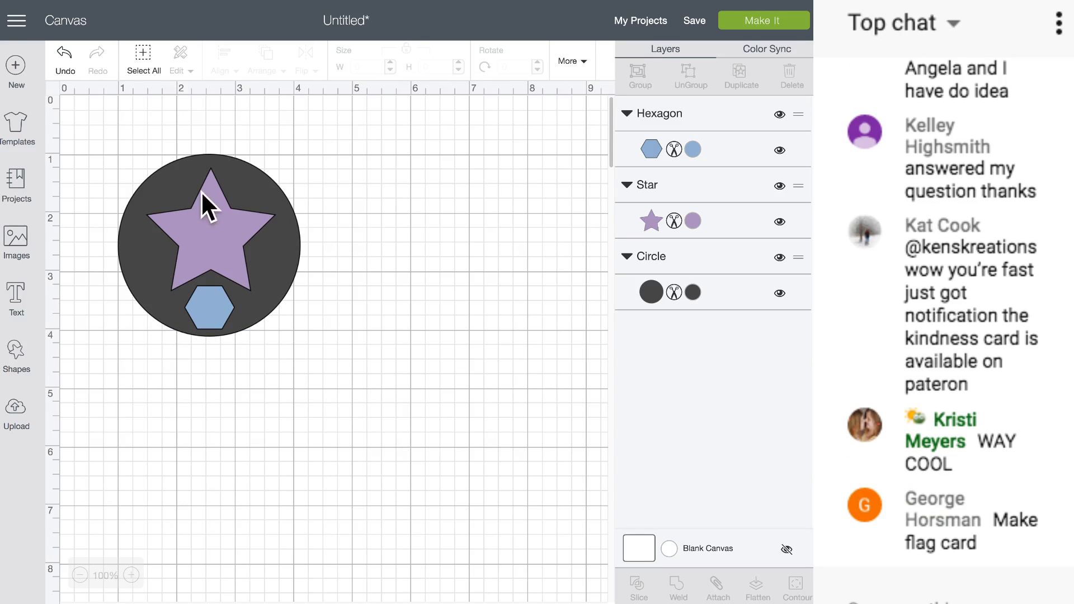
- Select all three shapes together and check whether Slice is available for that selection
{"action": "left_click_drag", "start_coordinate": [107, 128], "coordinate": [322, 386]}
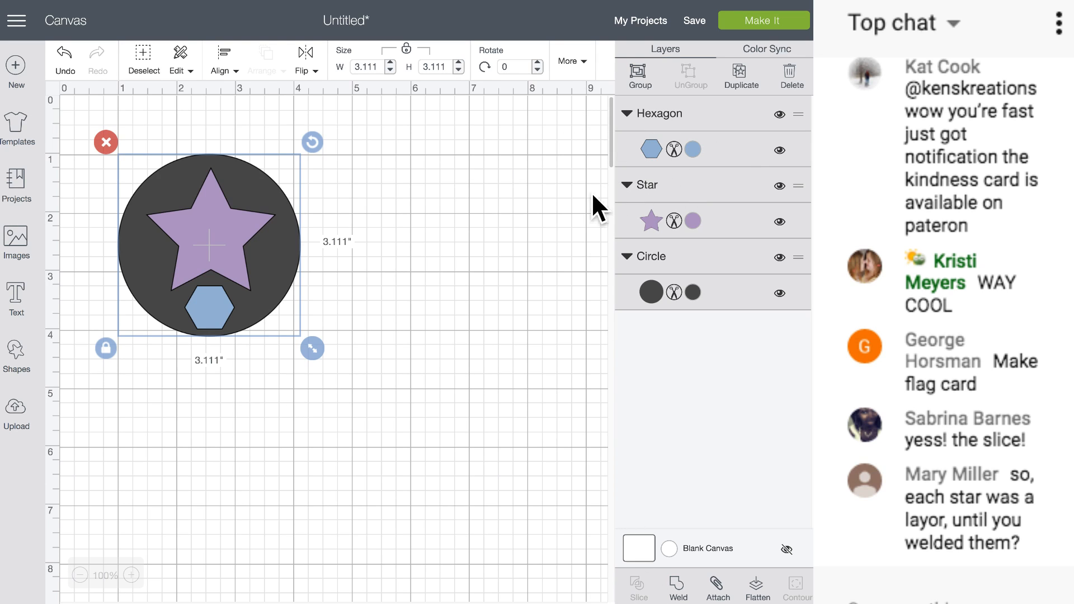
{"action": "left_click", "coordinate": [413, 252]}
{"action": "left_click", "coordinate": [246, 228]}
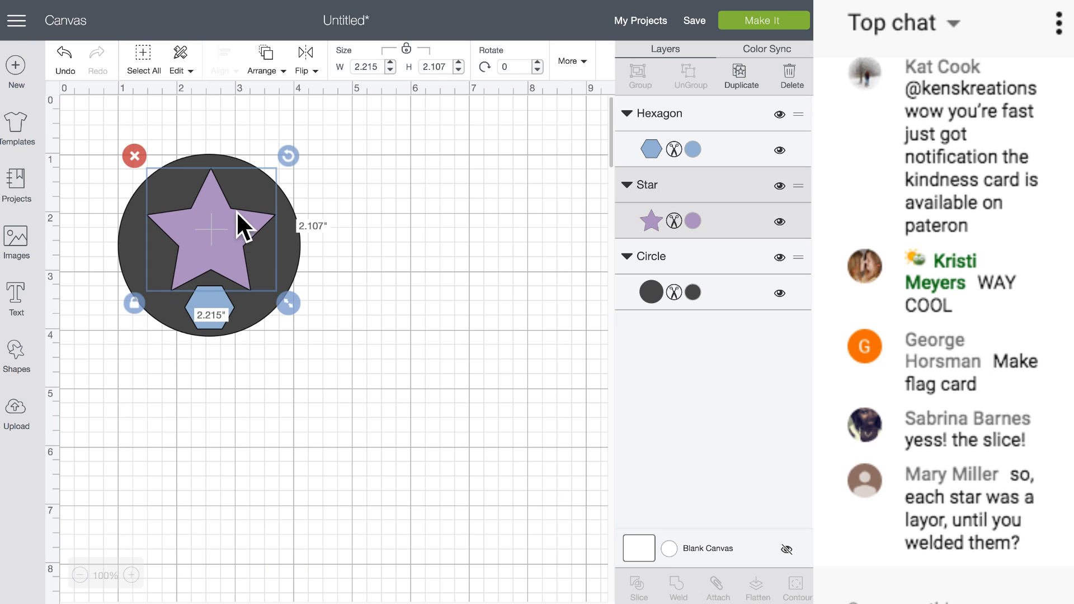
{"action": "left_click", "coordinate": [220, 161], "text": "shift"}
{"action": "left_click", "coordinate": [386, 208]}
- Slice the star out of the circle, leaving the hexagon out of the selection
{"action": "left_click_drag", "start_coordinate": [158, 123], "coordinate": [300, 228]}
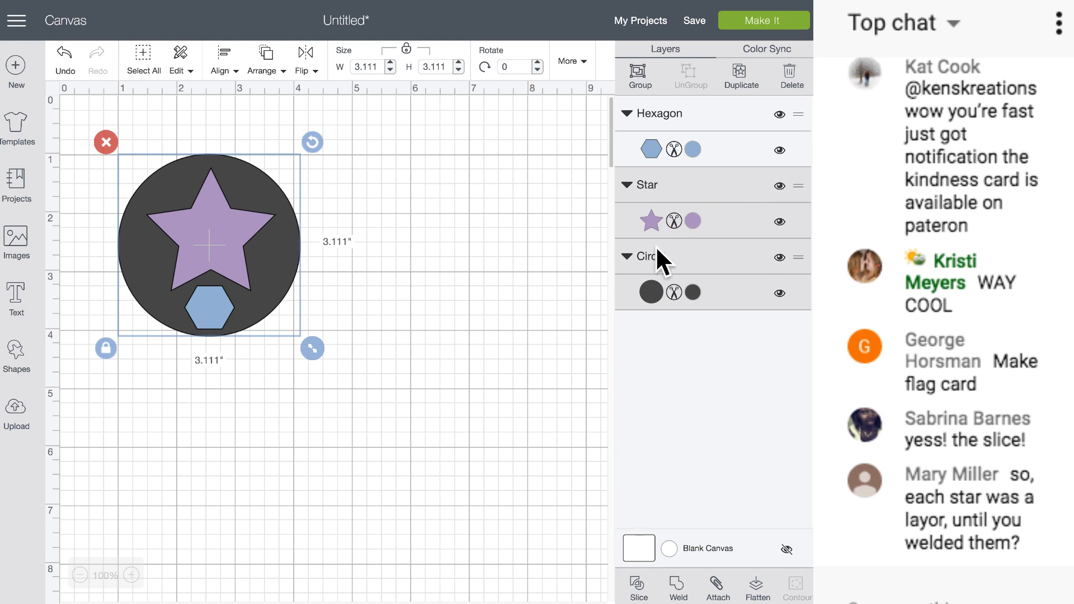
{"action": "left_click", "coordinate": [692, 269]}
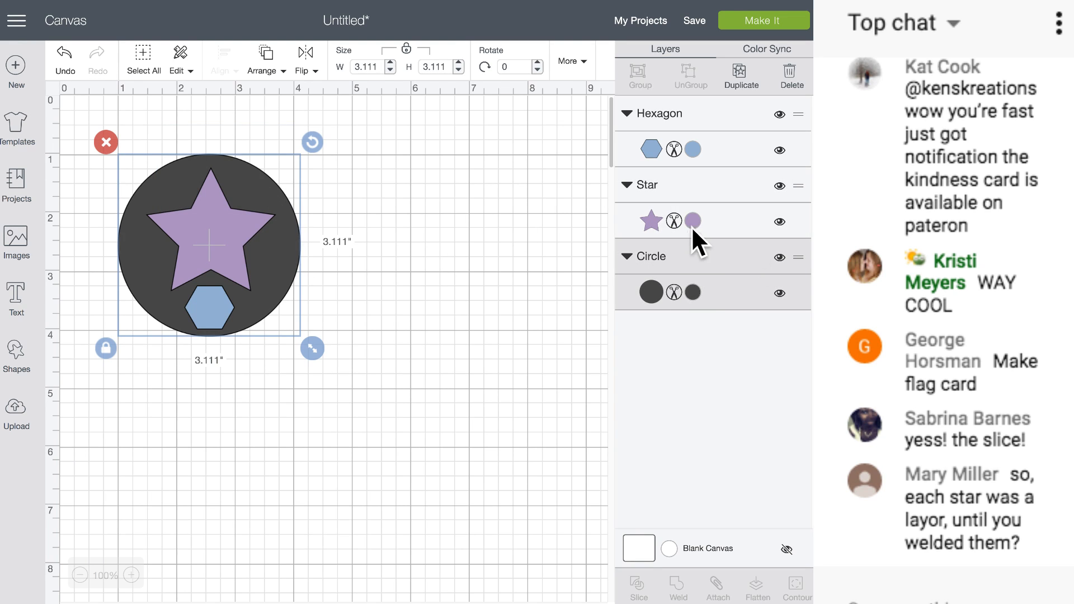
{"action": "left_click", "coordinate": [446, 206]}
{"action": "left_click_drag", "start_coordinate": [147, 182], "coordinate": [336, 223]}
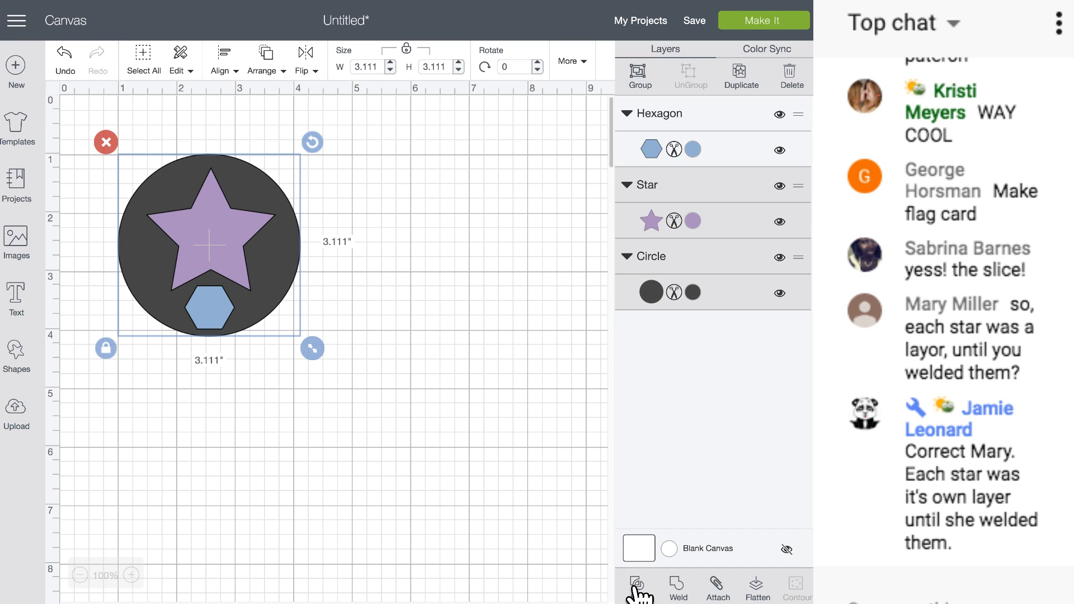
{"action": "left_click", "coordinate": [637, 586]}
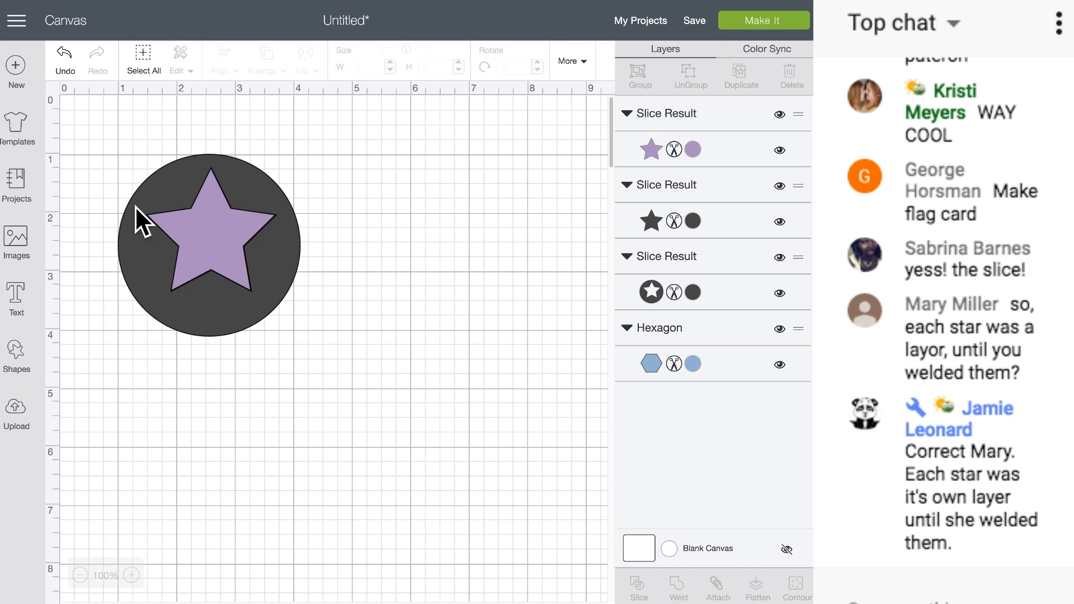
- Move the light purple star and the dark star cutout out of the circle to beside it, one above the other
{"action": "left_click", "coordinate": [222, 237]}
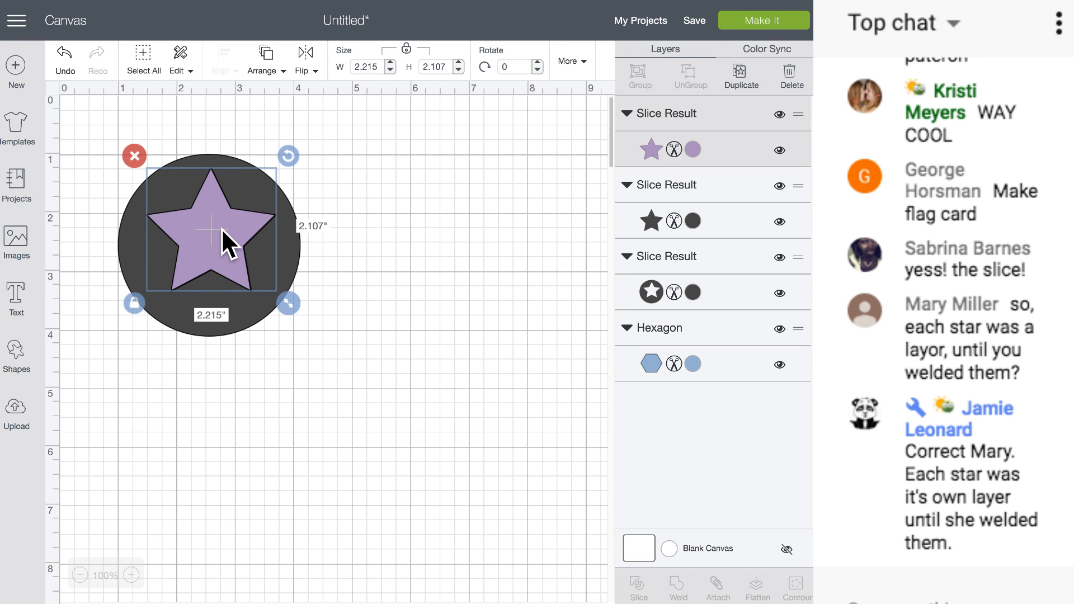
{"action": "left_click_drag", "start_coordinate": [222, 237], "coordinate": [412, 239]}
{"action": "left_click_drag", "start_coordinate": [252, 240], "coordinate": [411, 351]}
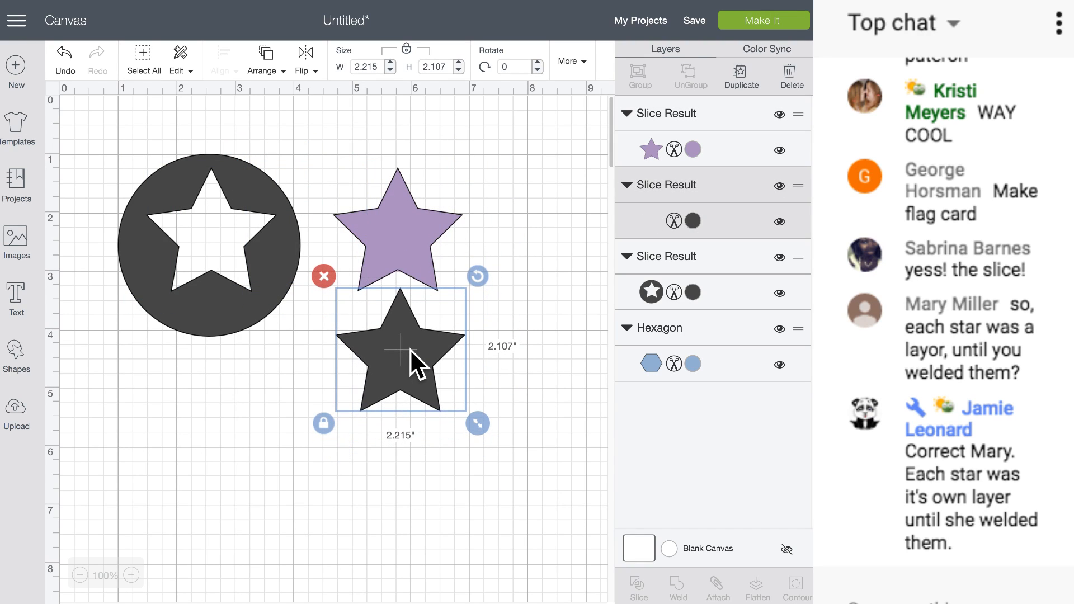
- Send the circle with the star opening to the back, behind the hexagon
{"action": "left_click", "coordinate": [224, 329]}
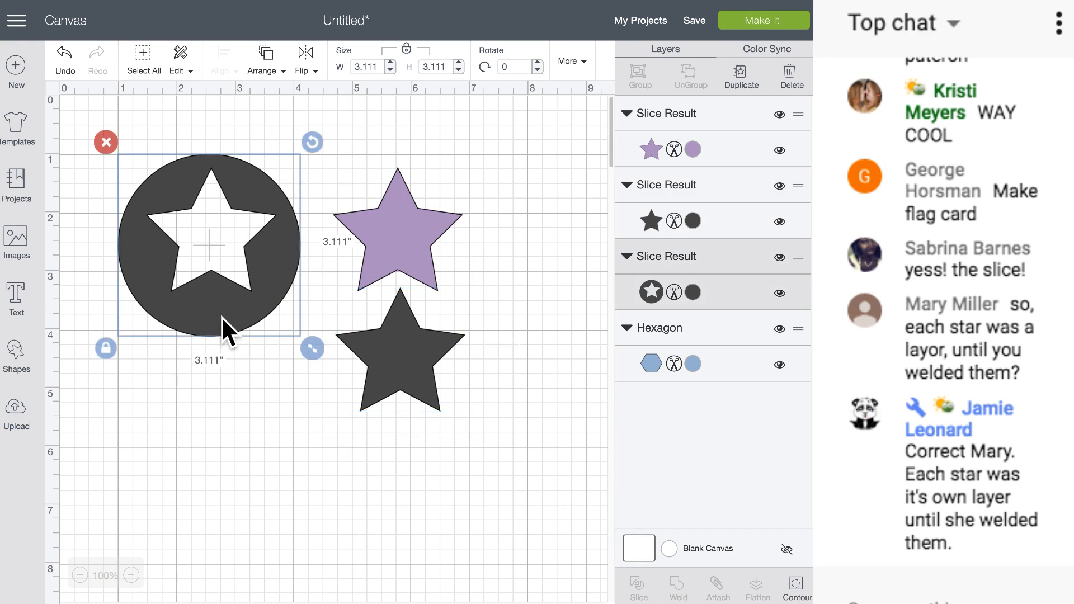
{"action": "left_click", "coordinate": [267, 62]}
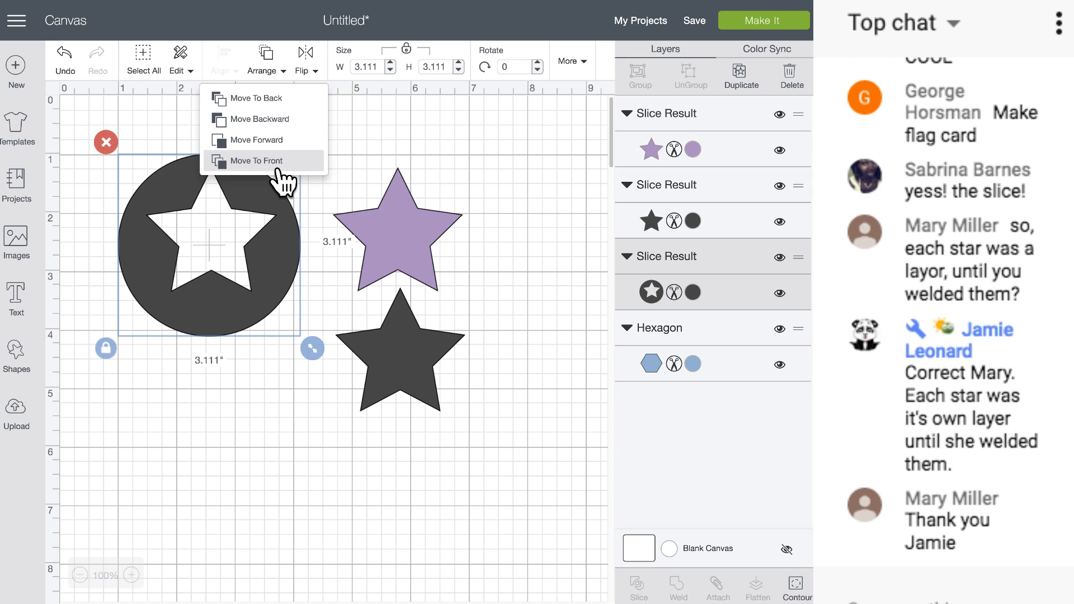
{"action": "left_click", "coordinate": [281, 181]}
{"action": "left_click", "coordinate": [262, 71]}
{"action": "left_click", "coordinate": [270, 103]}
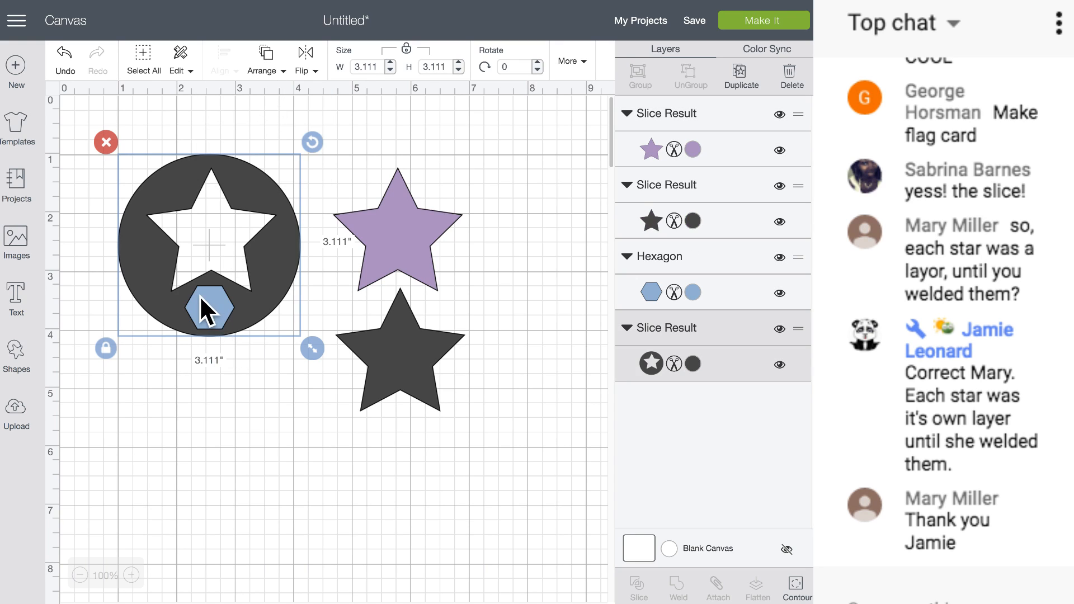
- Shrink the blue hexagon to about 0.566 × 0.49 in and make three copies of it
{"action": "left_click", "coordinate": [212, 316]}
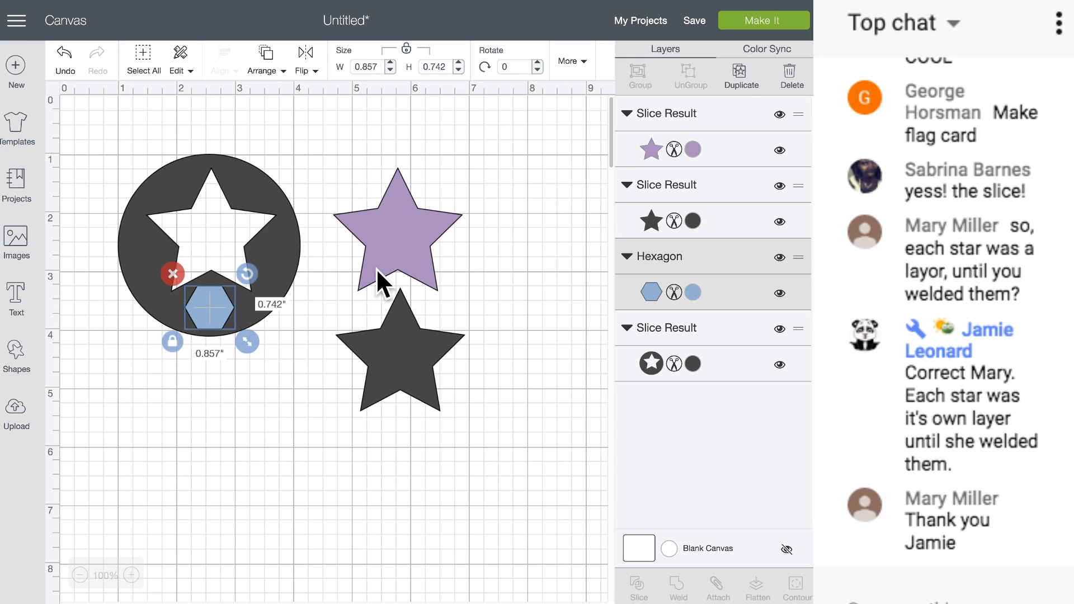
{"action": "left_click_drag", "start_coordinate": [246, 341], "coordinate": [230, 326]}
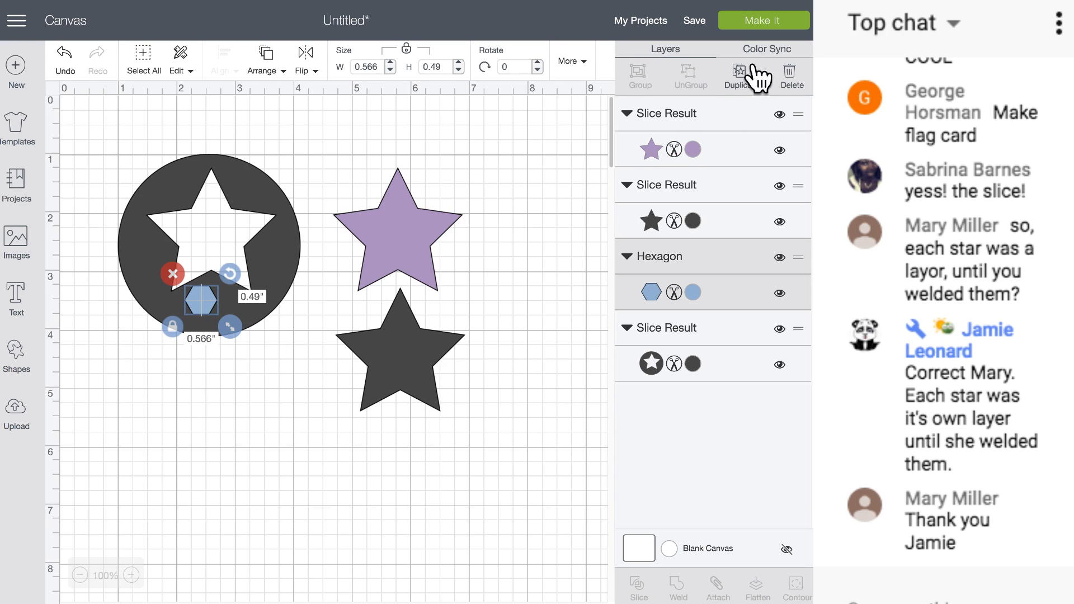
{"action": "left_click", "coordinate": [747, 76]}
{"action": "left_click", "coordinate": [744, 79]}
{"action": "left_click", "coordinate": [744, 78]}
- Spread the four hexagons around the circle in the gaps between the star opening's points
{"action": "left_click_drag", "start_coordinate": [213, 307], "coordinate": [153, 256]}
{"action": "left_click_drag", "start_coordinate": [231, 330], "coordinate": [276, 258]}
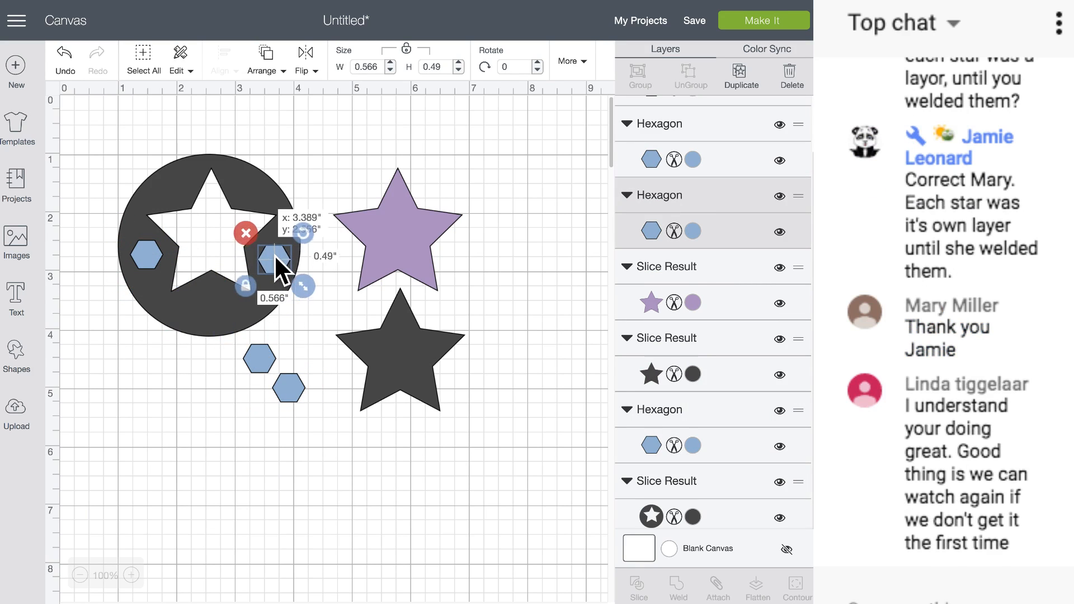
{"action": "left_click_drag", "start_coordinate": [264, 357], "coordinate": [222, 306]}
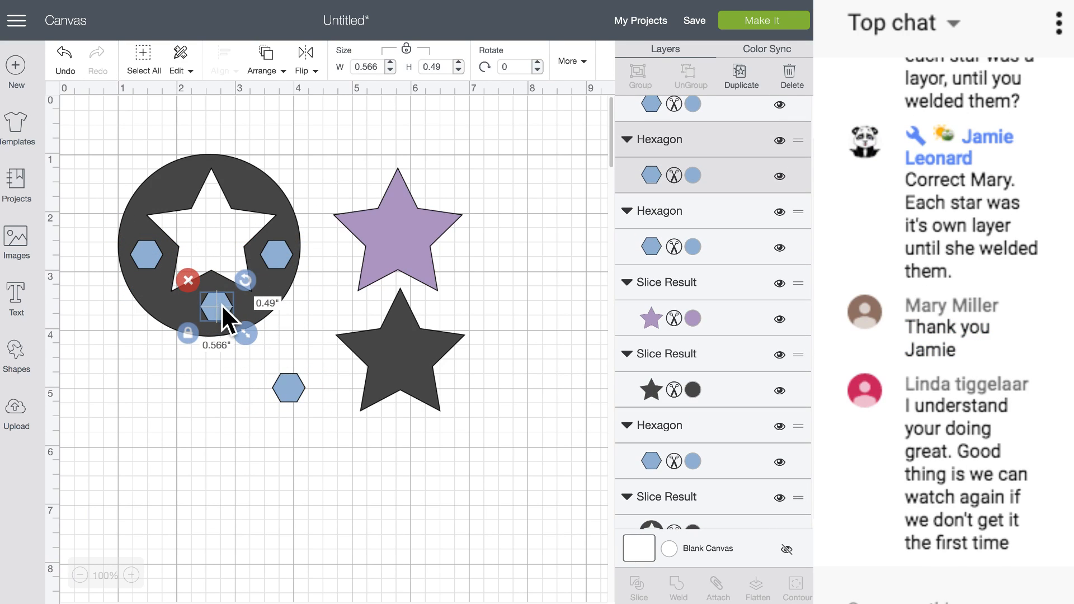
{"action": "left_click_drag", "start_coordinate": [293, 393], "coordinate": [251, 184]}
- Duplicate one more hexagon and place it in the empty upper-left gap of the circle
{"action": "left_click", "coordinate": [742, 78]}
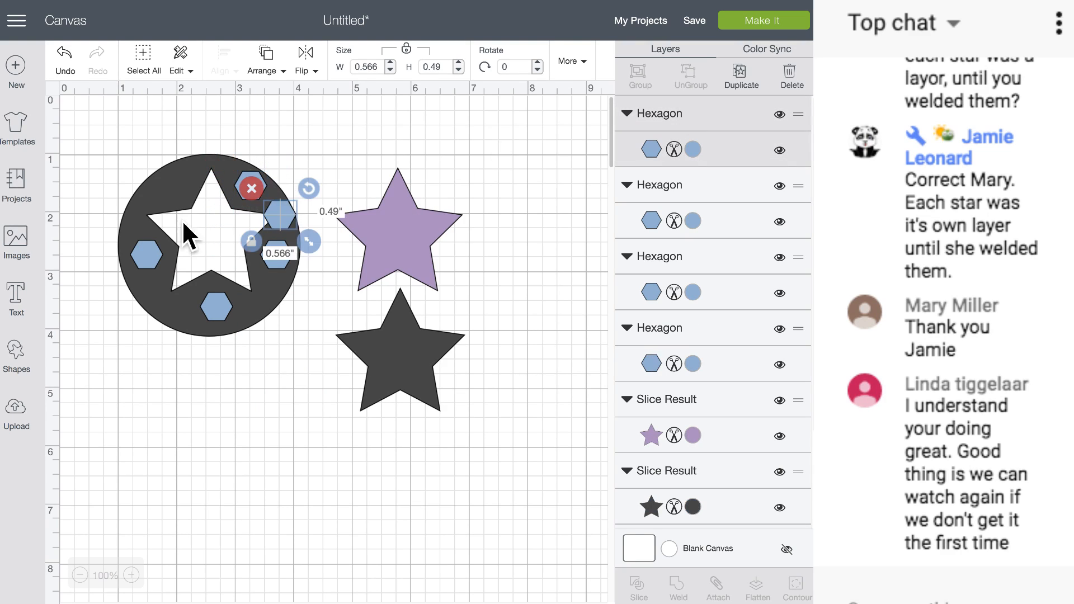
{"action": "left_click_drag", "start_coordinate": [283, 222], "coordinate": [175, 195]}
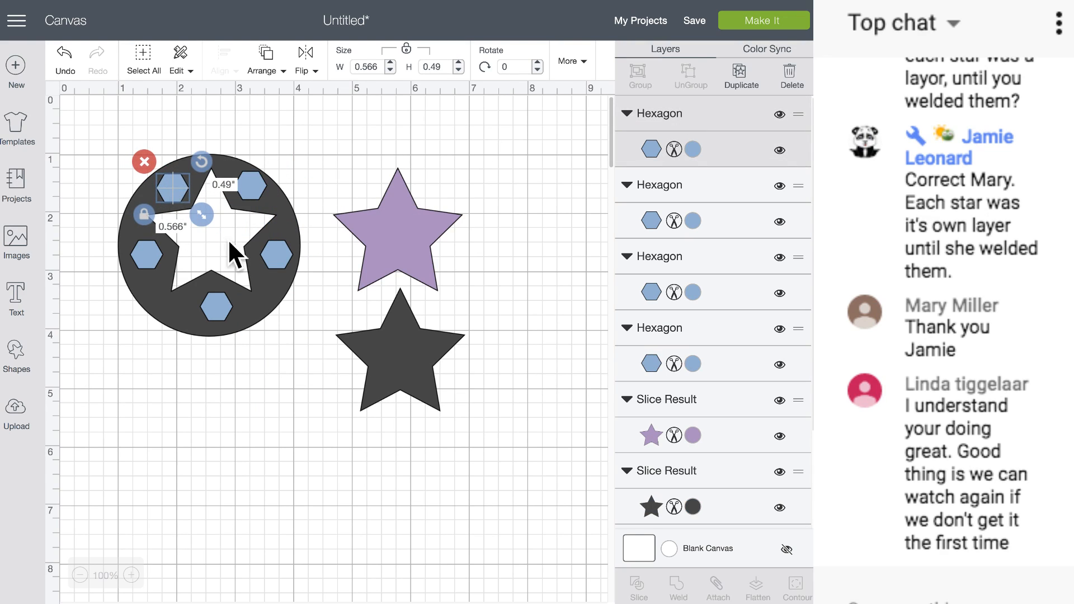
{"action": "left_click", "coordinate": [348, 146]}
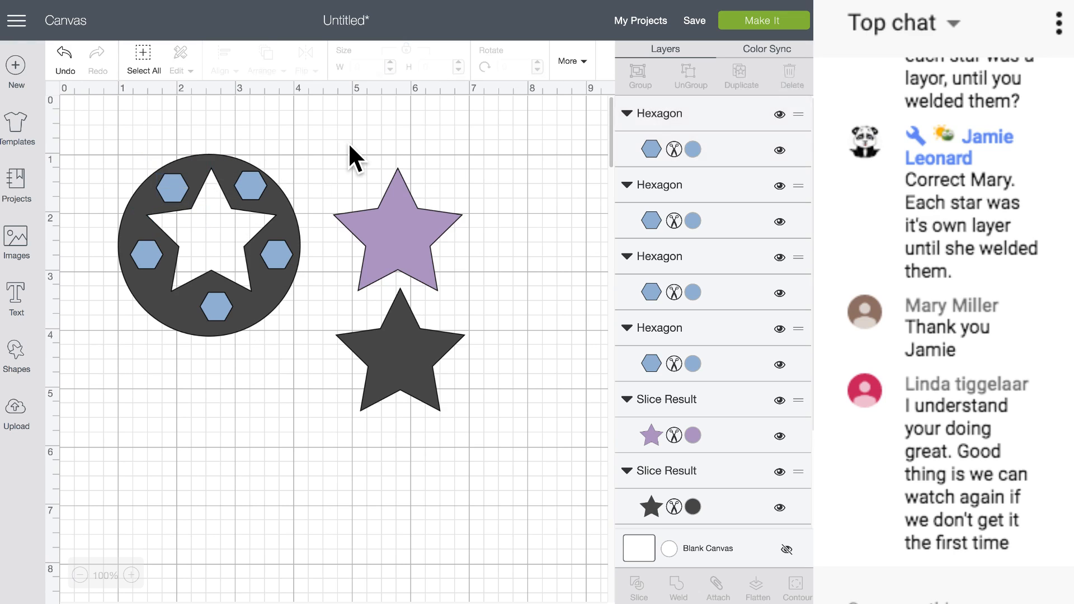
- Move the circle away from the hexagons and weld all five hexagons into one shape
{"action": "left_click_drag", "start_coordinate": [111, 128], "coordinate": [302, 374]}
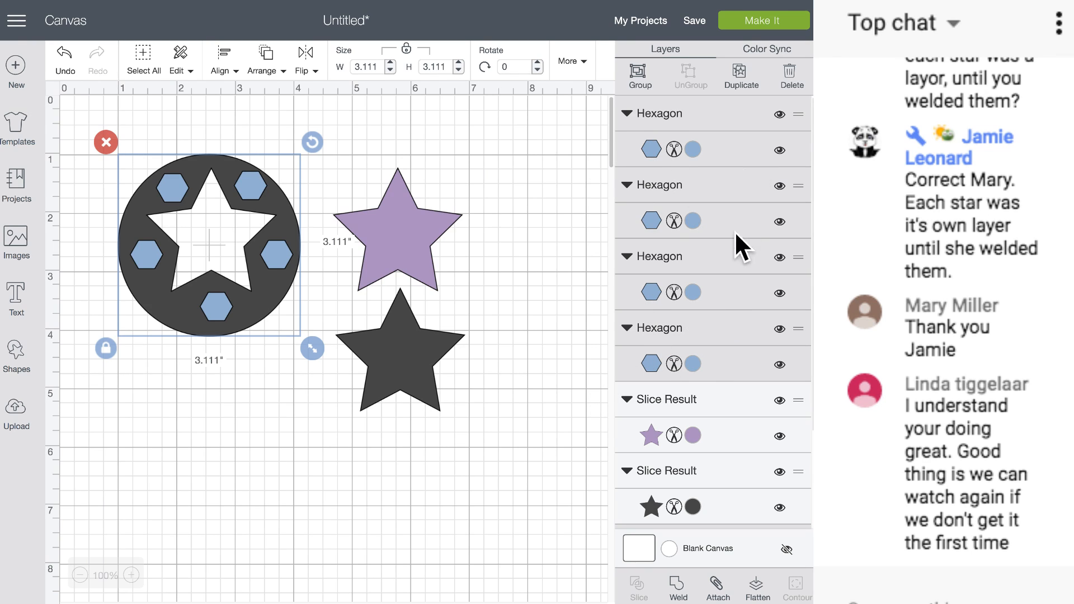
{"action": "left_click", "coordinate": [220, 421]}
{"action": "left_click_drag", "start_coordinate": [259, 311], "coordinate": [582, 440]}
{"action": "left_click_drag", "start_coordinate": [97, 132], "coordinate": [290, 345]}
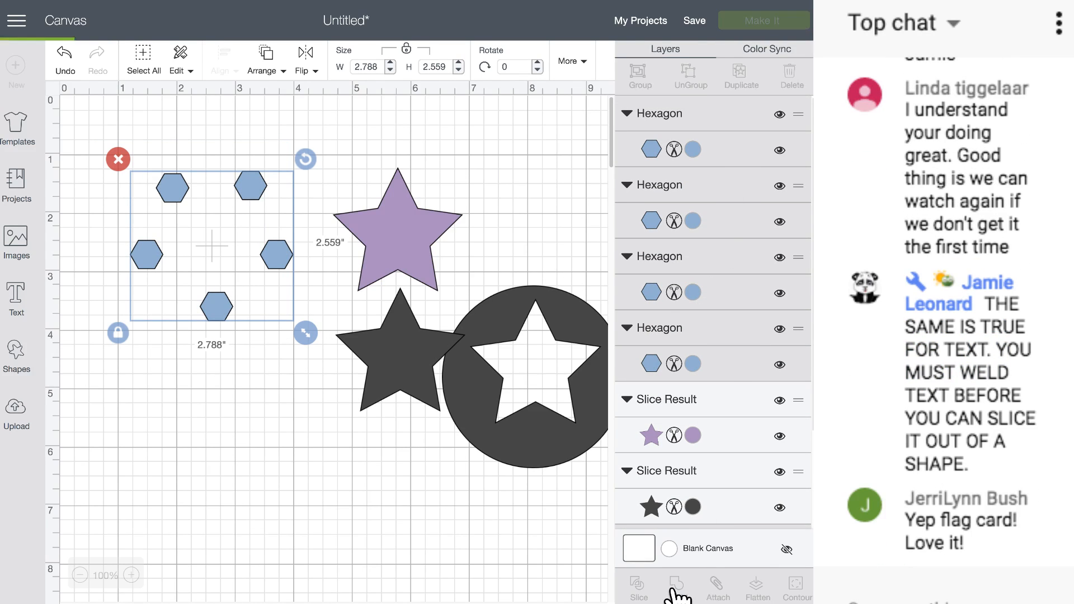
{"action": "left_click", "coordinate": [679, 590]}
- Move the circle back beneath the welded hexagons and slice the hexagons out of it
{"action": "left_click_drag", "start_coordinate": [522, 423], "coordinate": [215, 306]}
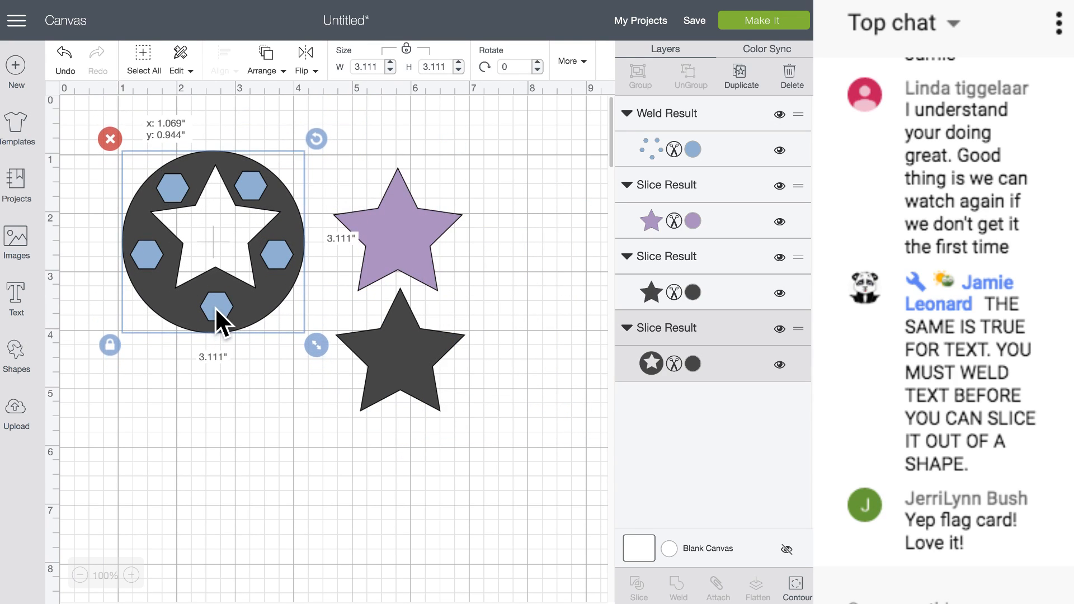
{"action": "left_click", "coordinate": [230, 338]}
{"action": "left_click_drag", "start_coordinate": [120, 147], "coordinate": [259, 278]}
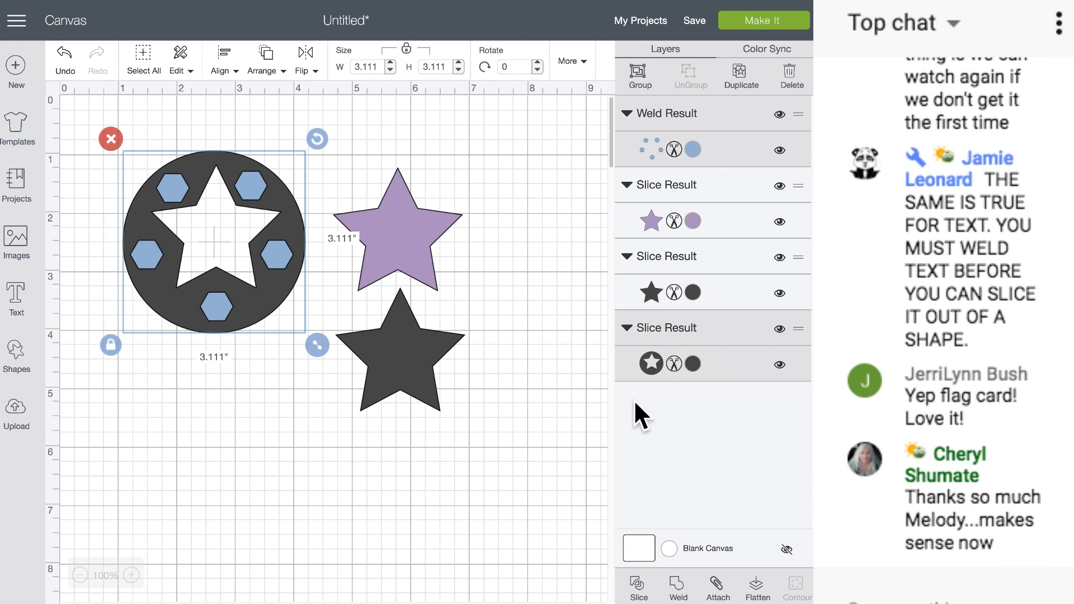
{"action": "left_click", "coordinate": [640, 588]}
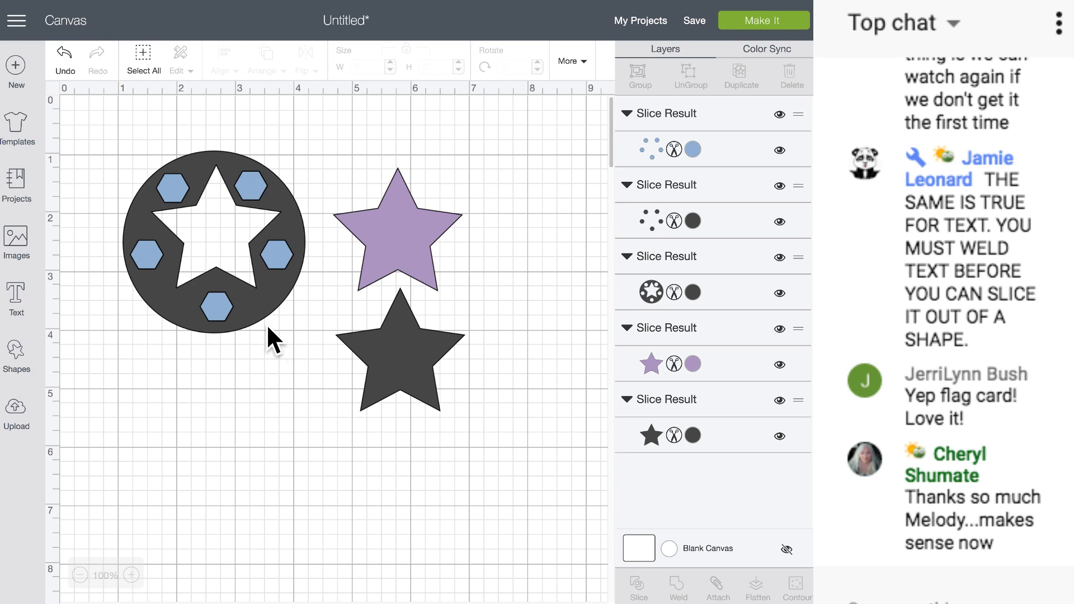
- Move the blue hexagon set and the dark hexagon cutouts below the circle
{"action": "left_click_drag", "start_coordinate": [250, 303], "coordinate": [252, 414]}
{"action": "left_click_drag", "start_coordinate": [213, 303], "coordinate": [279, 504]}
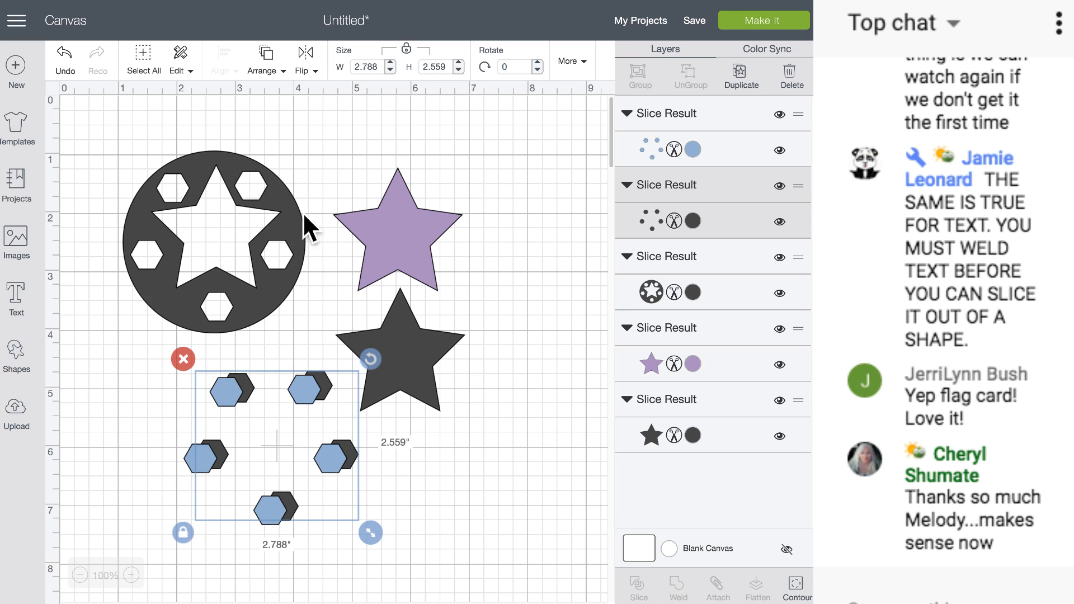
- Open the saved project Card Base 2 - 6 for customizing, replacing the unsaved design on the canvas
{"action": "left_click", "coordinate": [655, 22]}
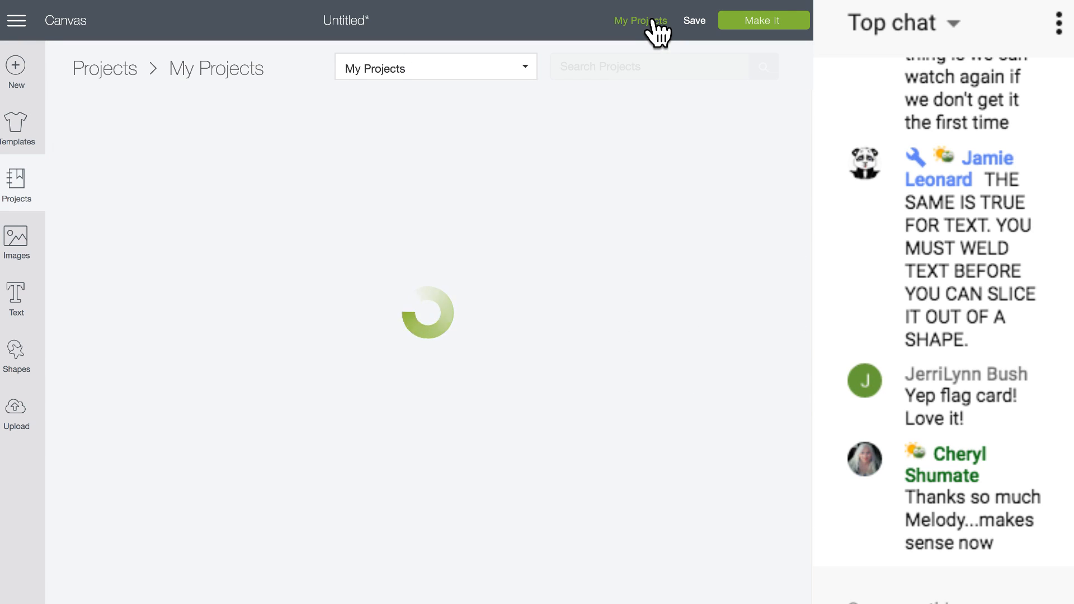
{"action": "scroll", "coordinate": [421, 409], "scroll_direction": "down", "scroll_amount": 4}
{"action": "scroll", "coordinate": [421, 411], "scroll_direction": "down", "scroll_amount": 10}
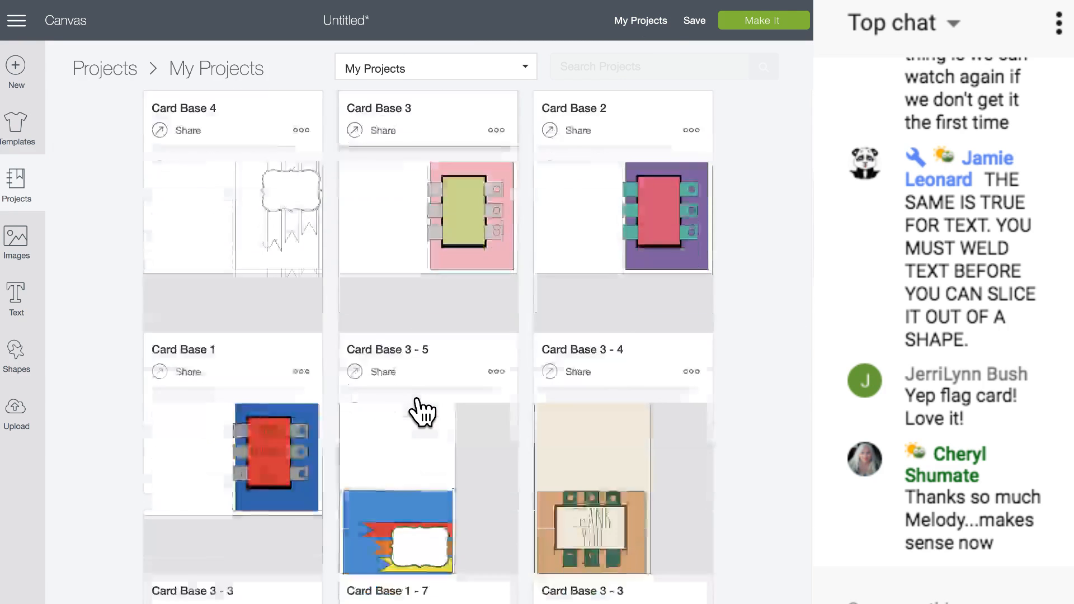
{"action": "scroll", "coordinate": [421, 412], "scroll_direction": "down", "scroll_amount": 9}
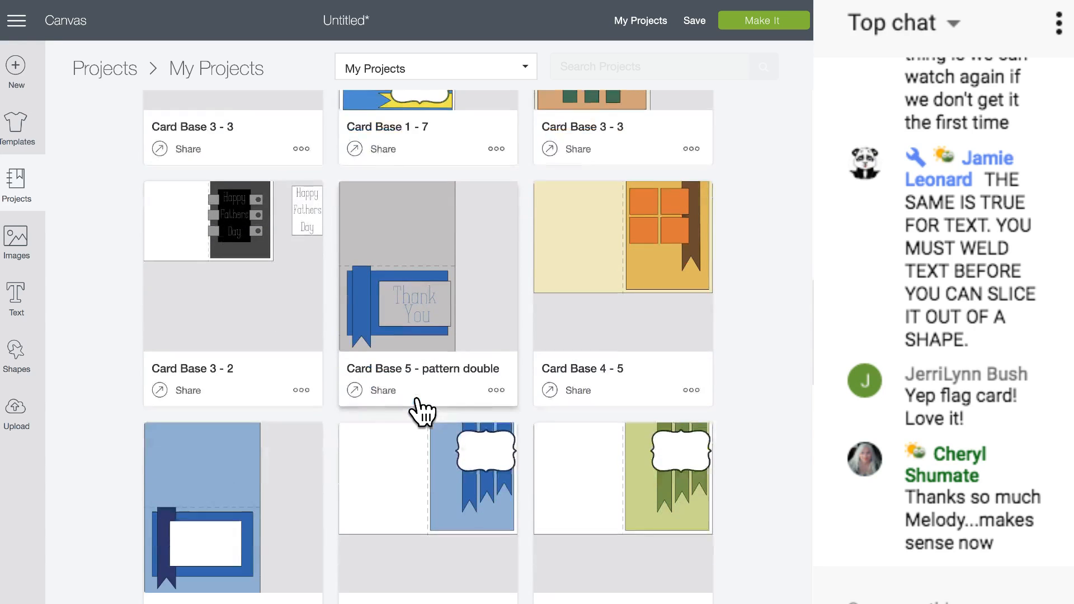
{"action": "scroll", "coordinate": [421, 411], "scroll_direction": "down", "scroll_amount": 4}
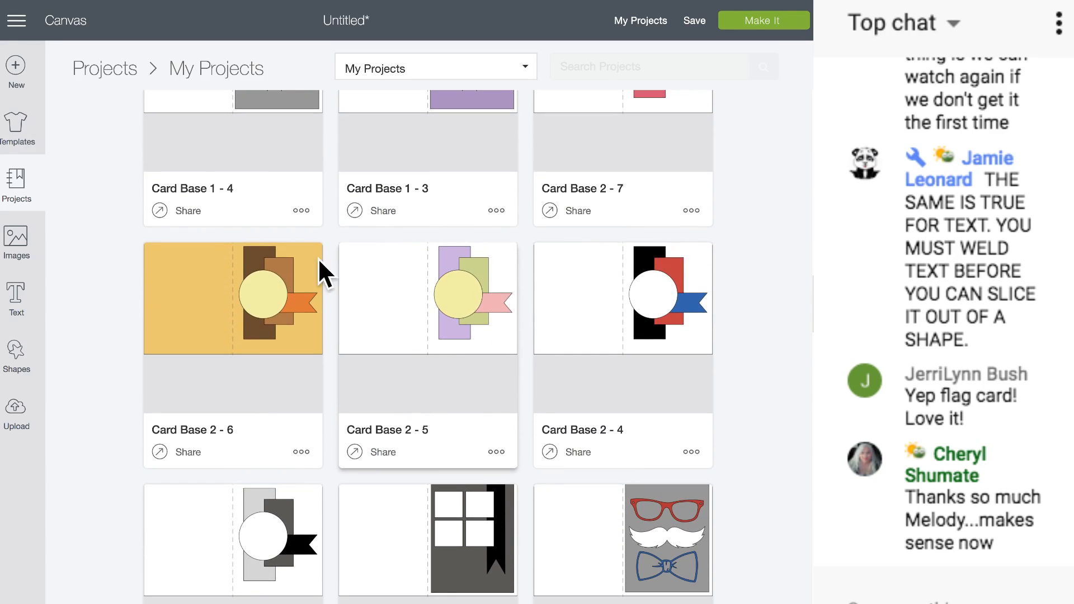
{"action": "left_click", "coordinate": [261, 328]}
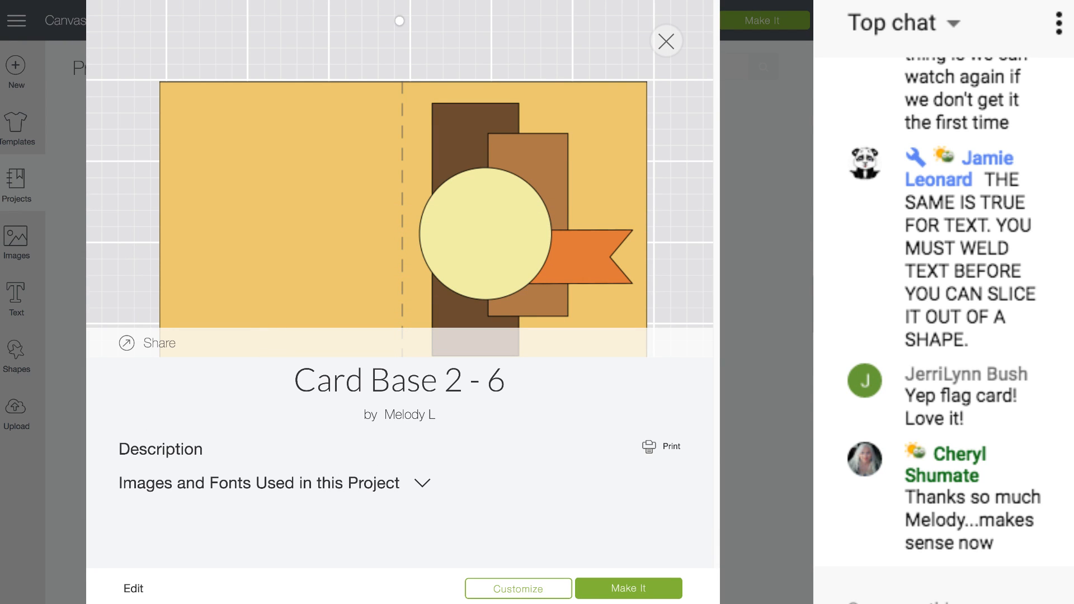
{"action": "left_click", "coordinate": [531, 596]}
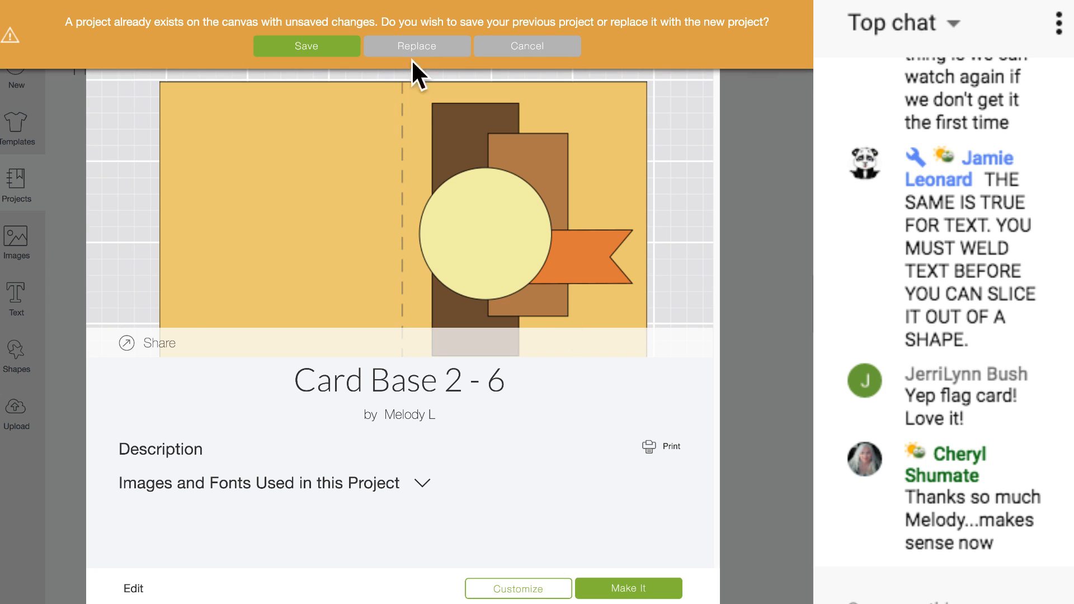
{"action": "left_click", "coordinate": [419, 47]}
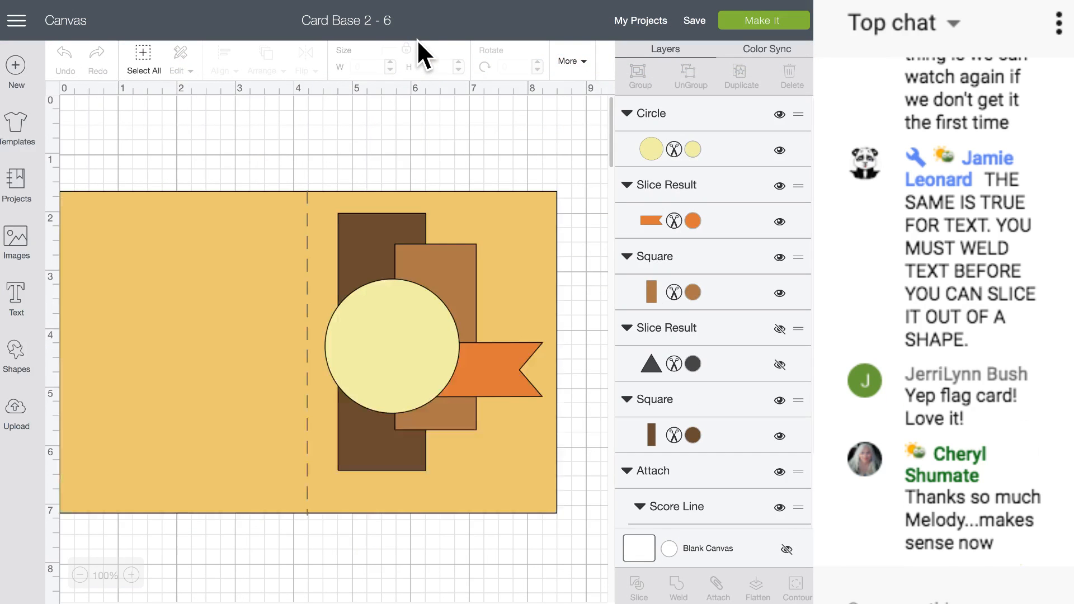
- Add a text box, filter the fonts to Writing, and set its font to Straight & Simple
{"action": "left_click", "coordinate": [380, 349]}
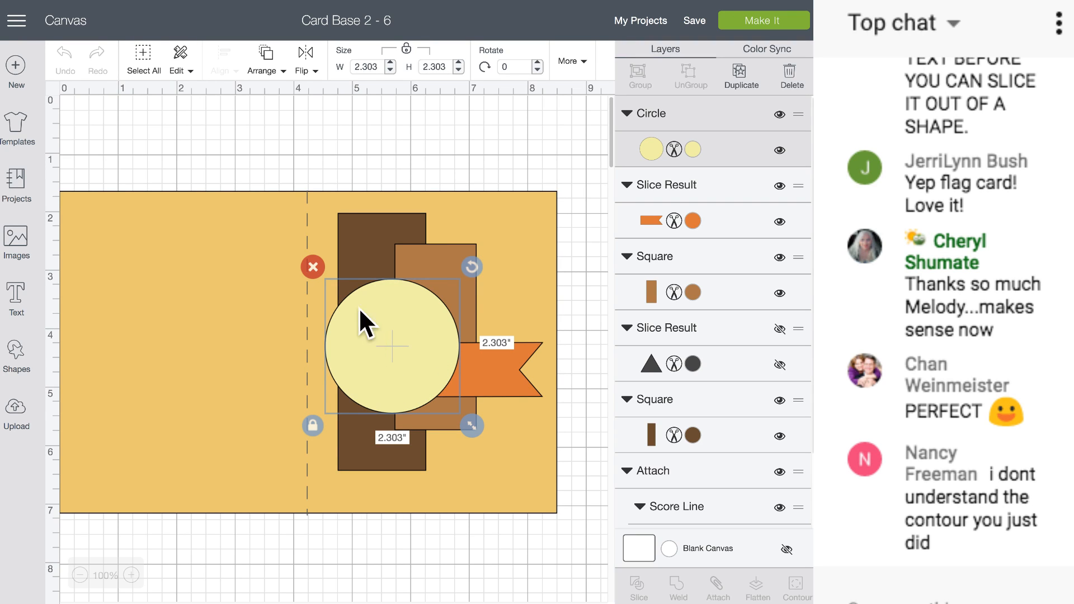
{"action": "left_click", "coordinate": [18, 300]}
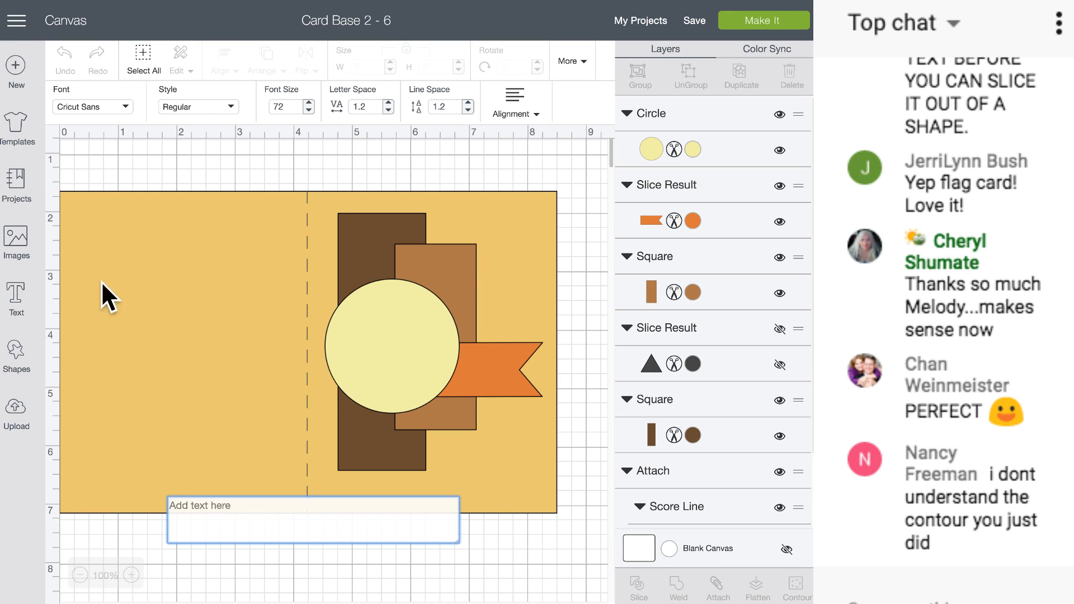
{"action": "left_click", "coordinate": [115, 107]}
{"action": "left_click", "coordinate": [582, 73]}
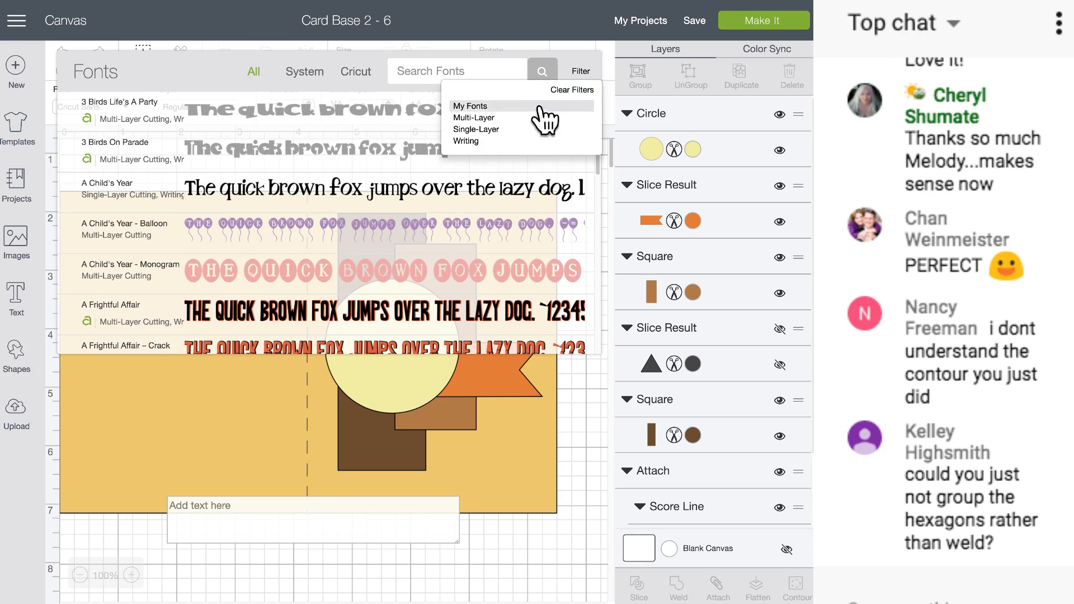
{"action": "left_click", "coordinate": [495, 141]}
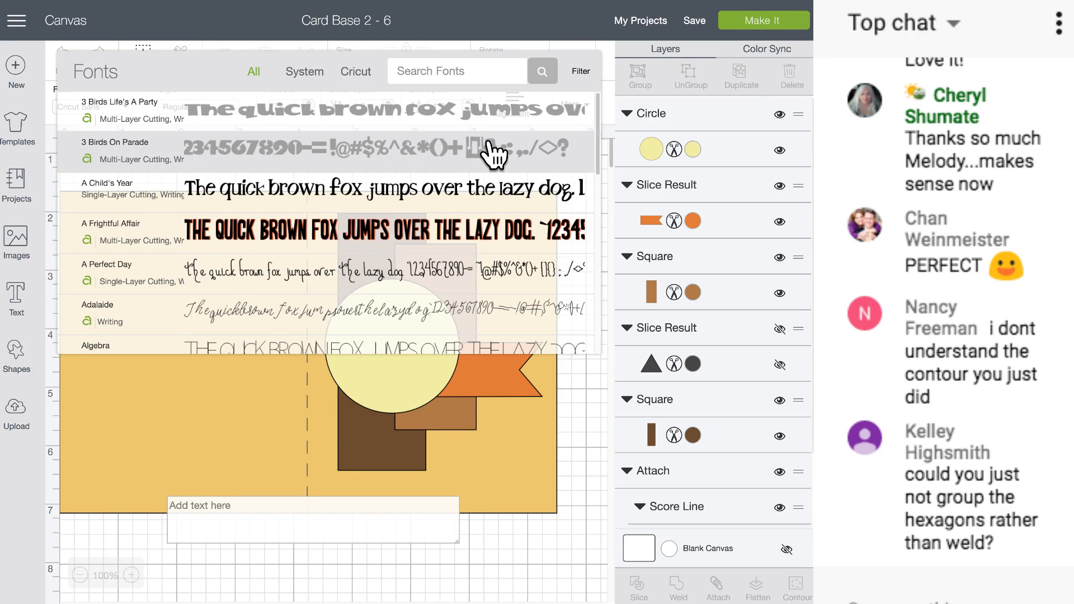
{"action": "scroll", "coordinate": [336, 274], "scroll_direction": "down", "scroll_amount": 6}
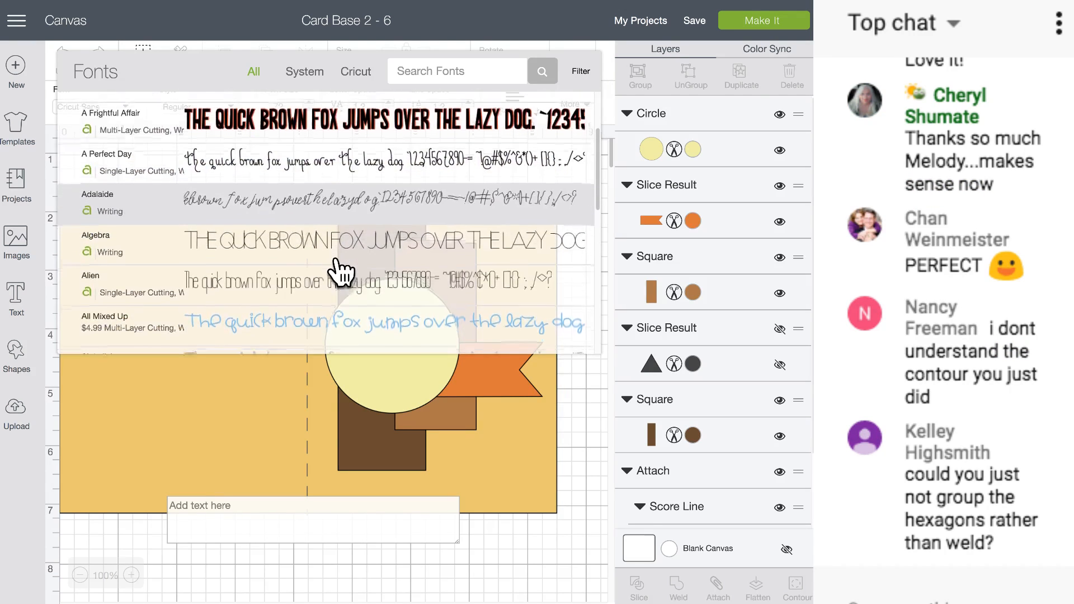
{"action": "scroll", "coordinate": [338, 272], "scroll_direction": "down", "scroll_amount": 15}
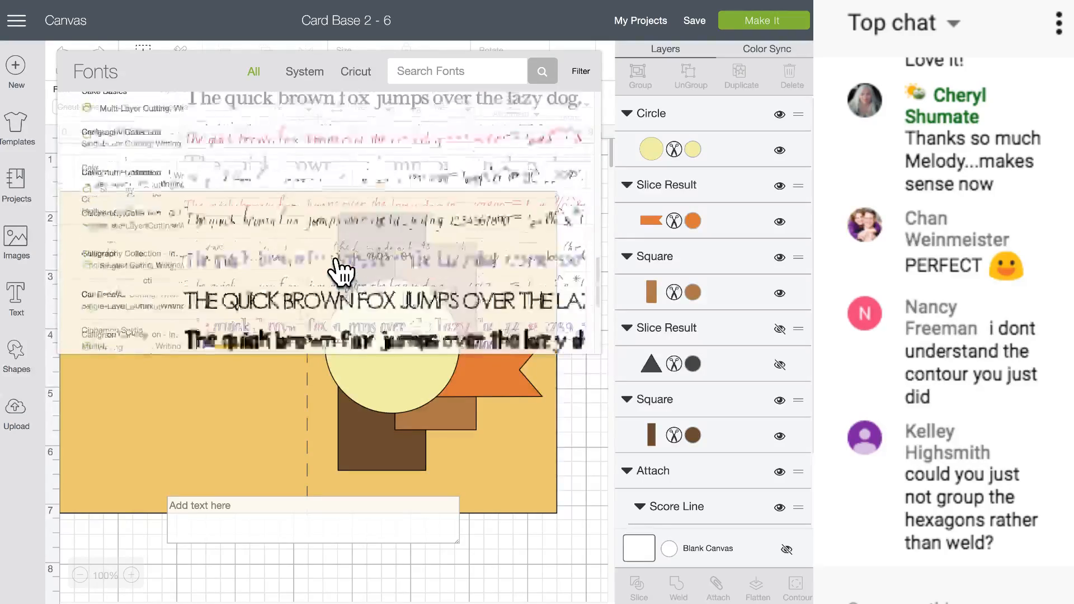
{"action": "scroll", "coordinate": [341, 271], "scroll_direction": "down", "scroll_amount": 20}
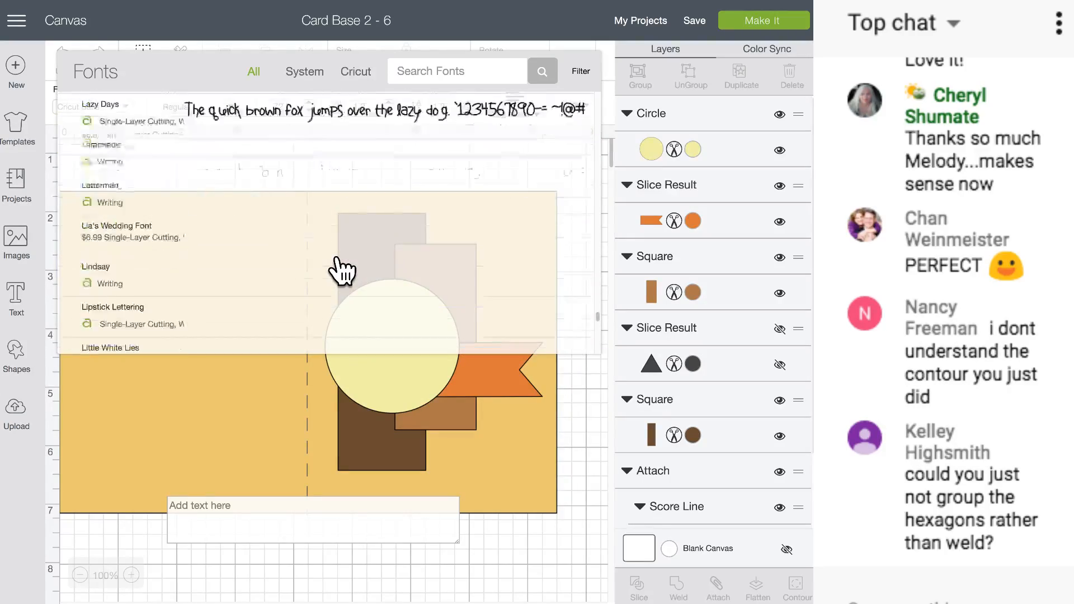
{"action": "scroll", "coordinate": [341, 271], "scroll_direction": "down", "scroll_amount": 5}
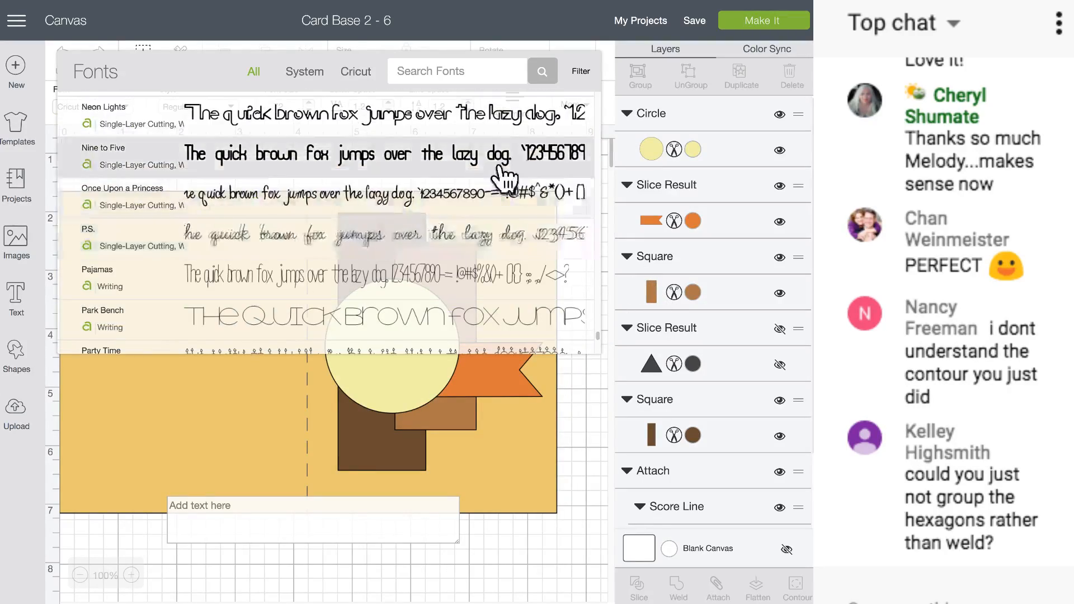
{"action": "left_click", "coordinate": [449, 75]}
{"action": "type", "text": "straigh"}
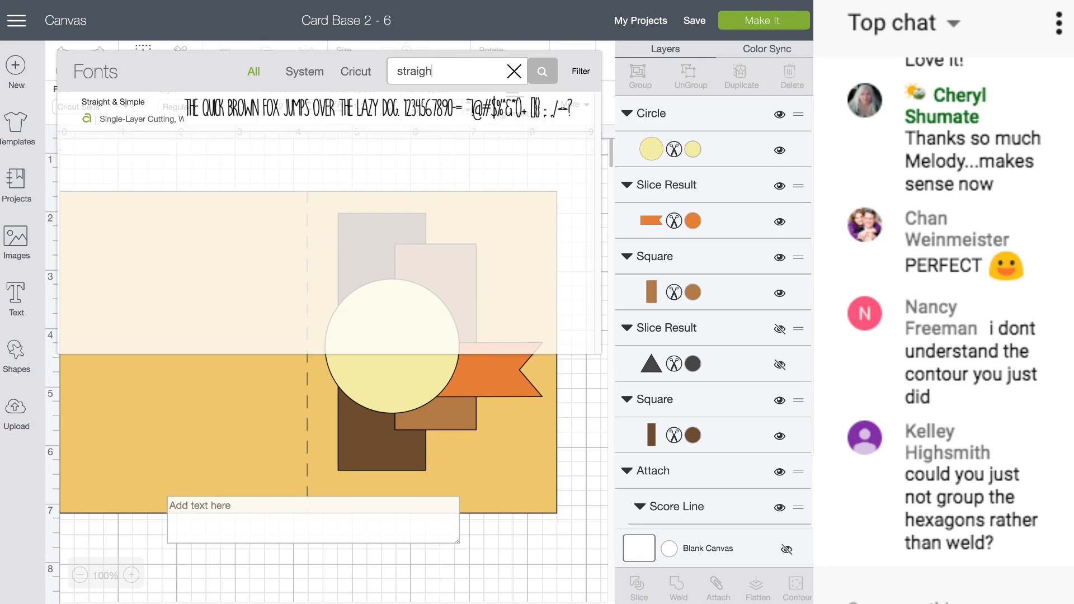
{"action": "left_click", "coordinate": [404, 109]}
- Enter "Happy", move it to the upper part of the card, and flatten it unproportionally to about 1.626" by 0.377"
{"action": "left_click", "coordinate": [259, 506]}
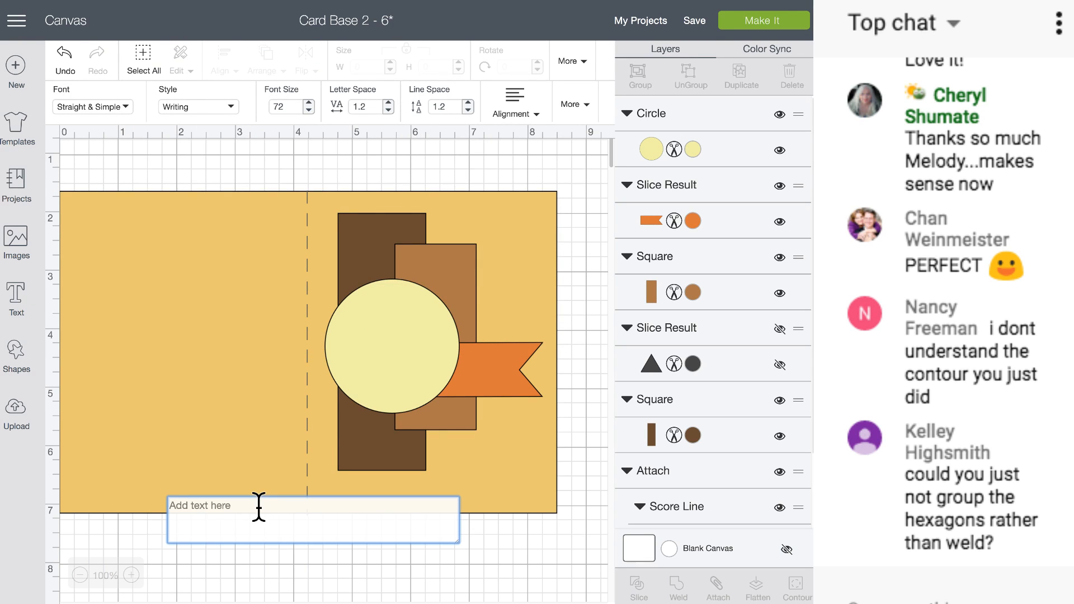
{"action": "type", "text": "Happy"}
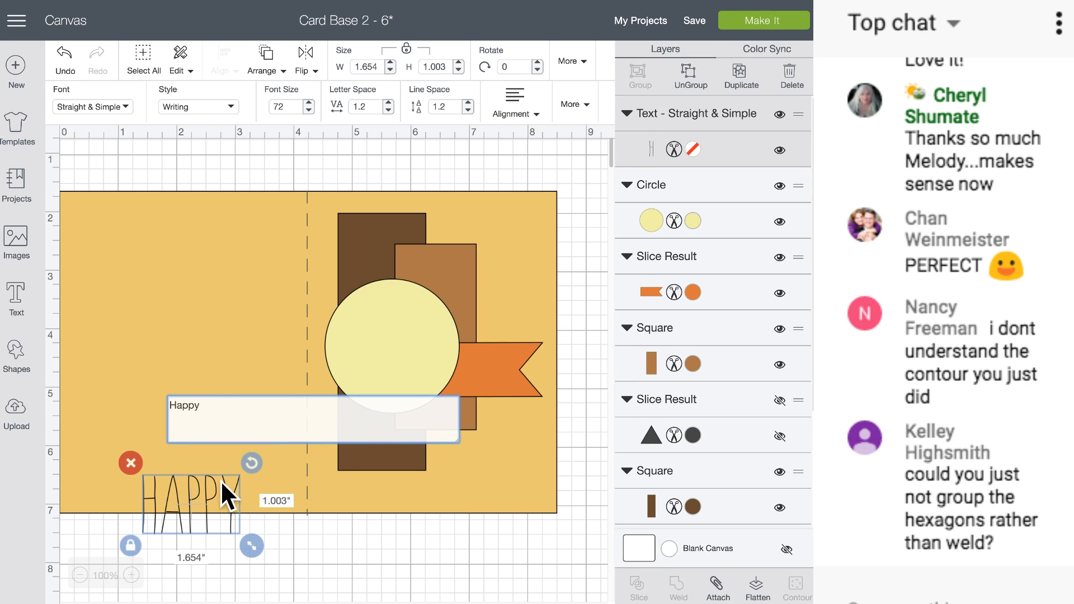
{"action": "left_click_drag", "start_coordinate": [220, 504], "coordinate": [297, 264]}
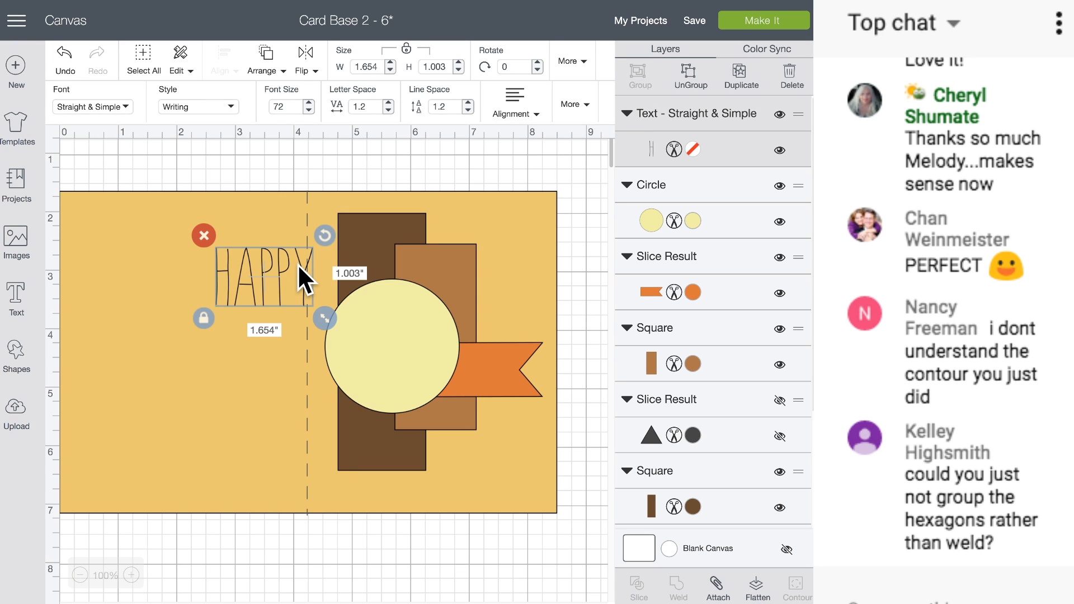
{"action": "left_click_drag", "start_coordinate": [327, 319], "coordinate": [321, 291]}
{"action": "left_click", "coordinate": [207, 317]}
{"action": "left_click_drag", "start_coordinate": [323, 309], "coordinate": [324, 276]}
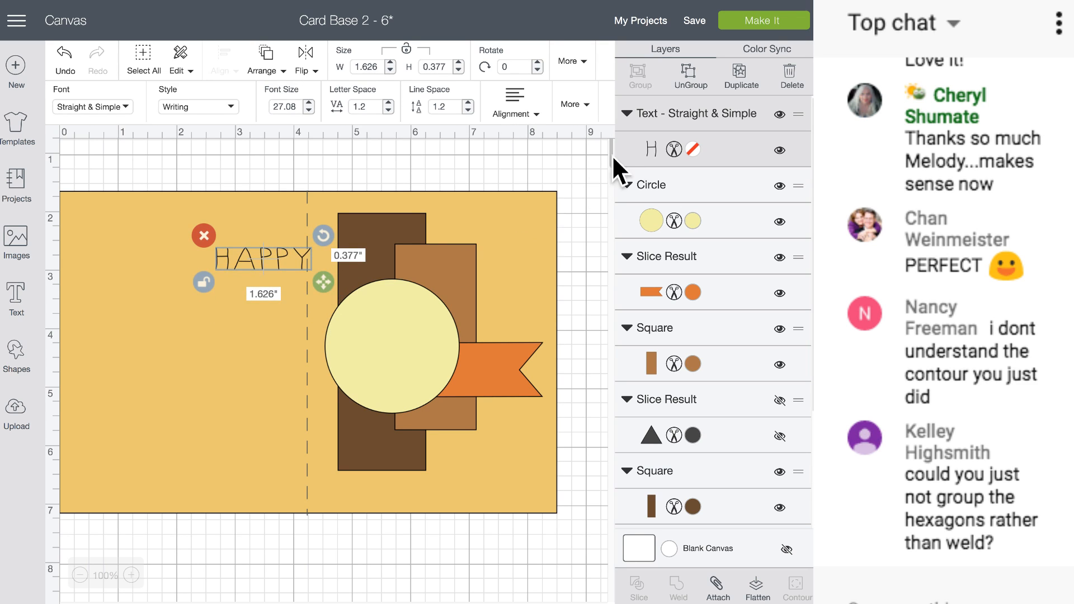
- Duplicate the HAPPY text and change the copy's wording to "Thanksgiving"
{"action": "left_click", "coordinate": [740, 77]}
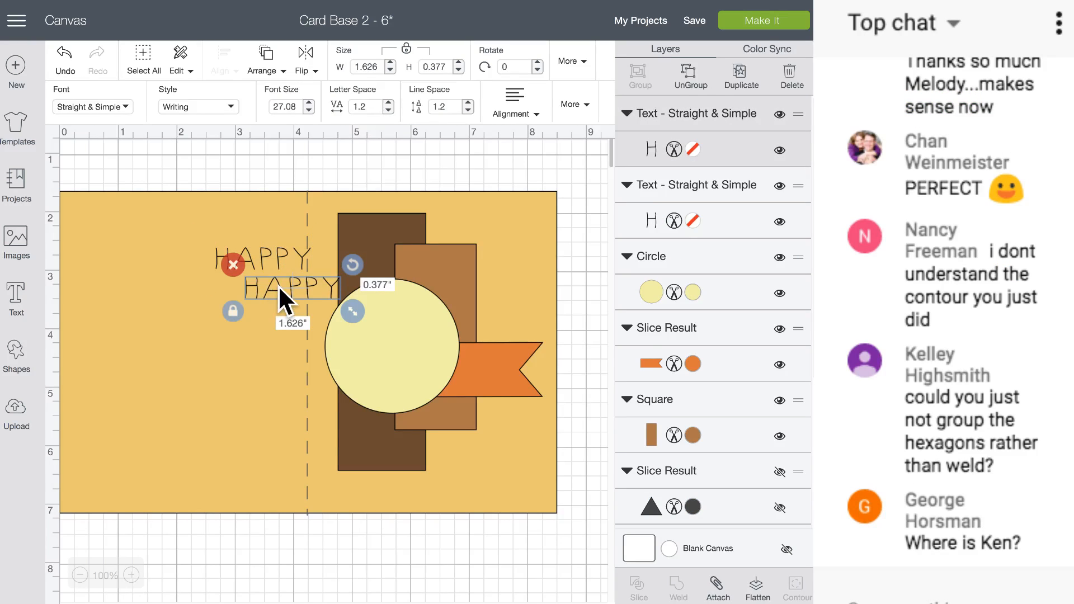
{"action": "double_click", "coordinate": [277, 285]}
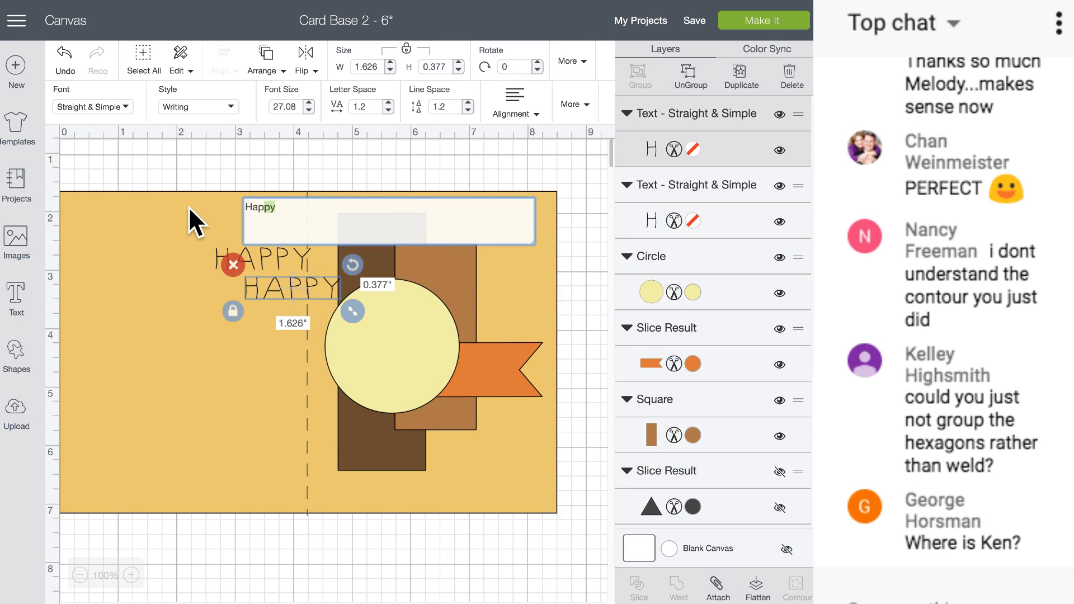
{"action": "key", "text": "BackSpace"}
{"action": "key", "text": "BackSpace"}
{"action": "key", "text": "BackSpace"}
{"action": "key", "text": "BackSpace"}
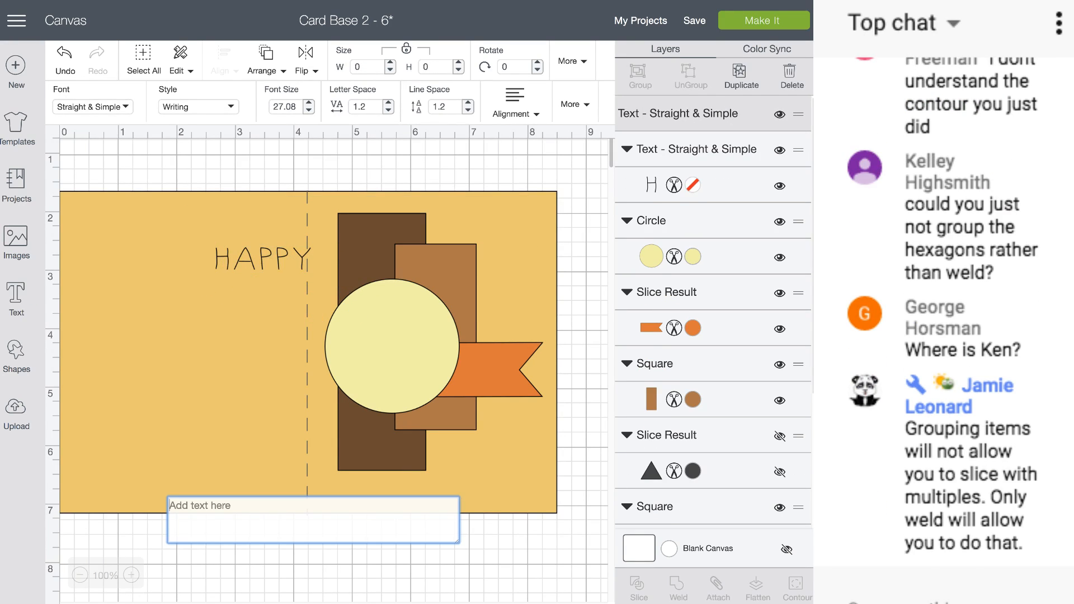
{"action": "type", "text": "Thank"}
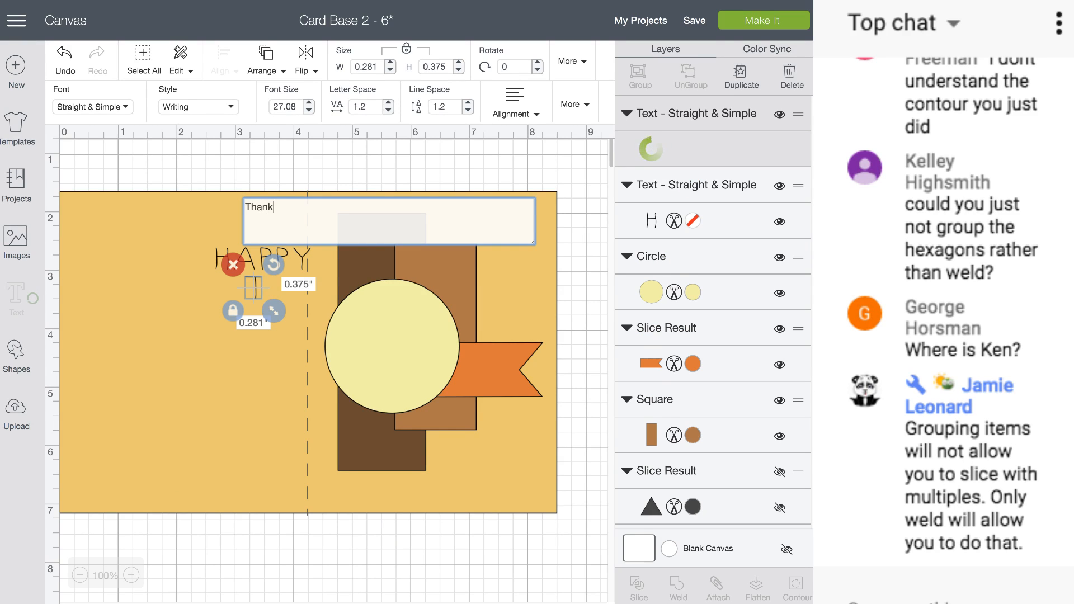
{"action": "type", "text": "sgivin"}
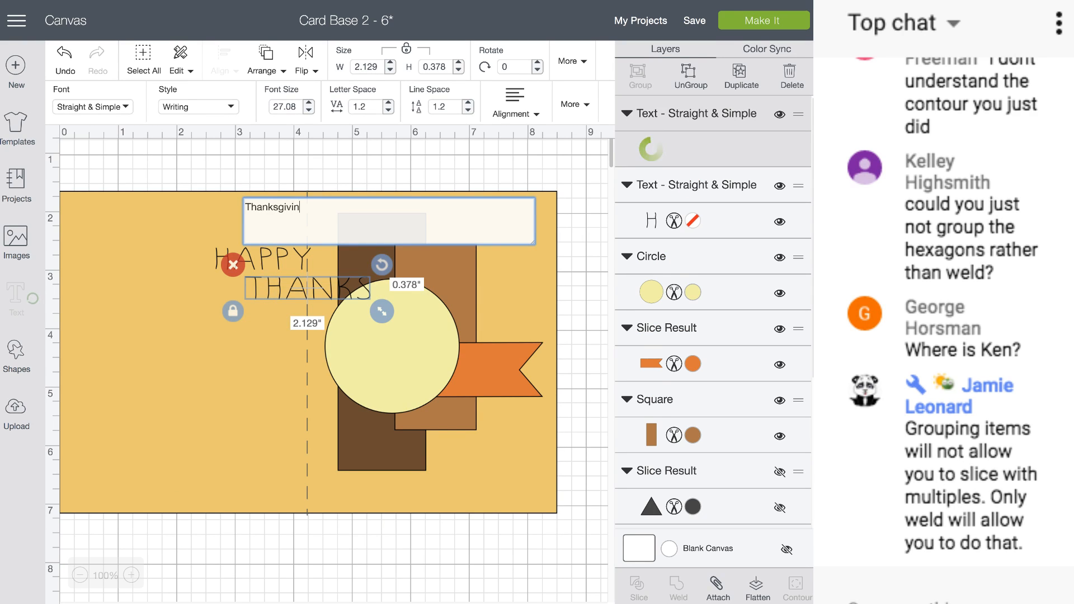
{"action": "type", "text": "g"}
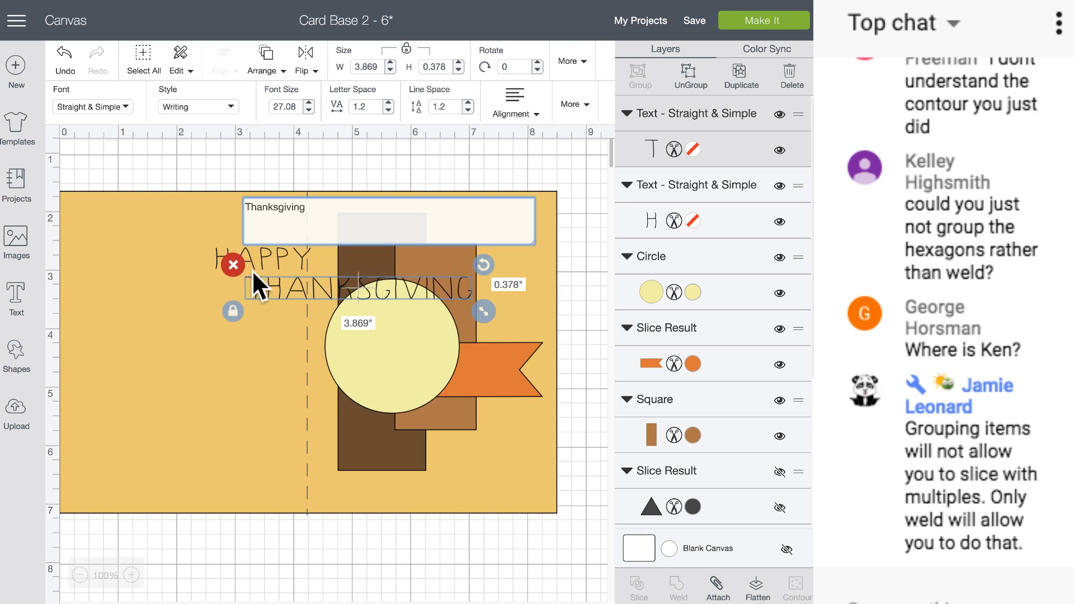
- Move the THANKSGIVING text over the yellow circle and curve it upward at both ends with a small negative diameter
{"action": "left_click_drag", "start_coordinate": [314, 277], "coordinate": [338, 351]}
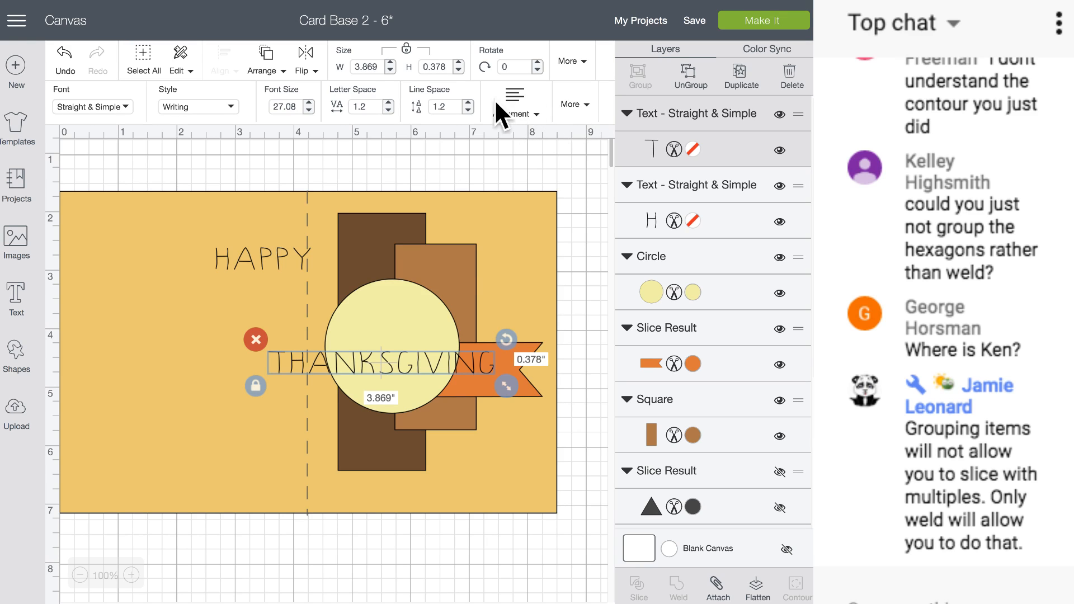
{"action": "left_click", "coordinate": [585, 107]}
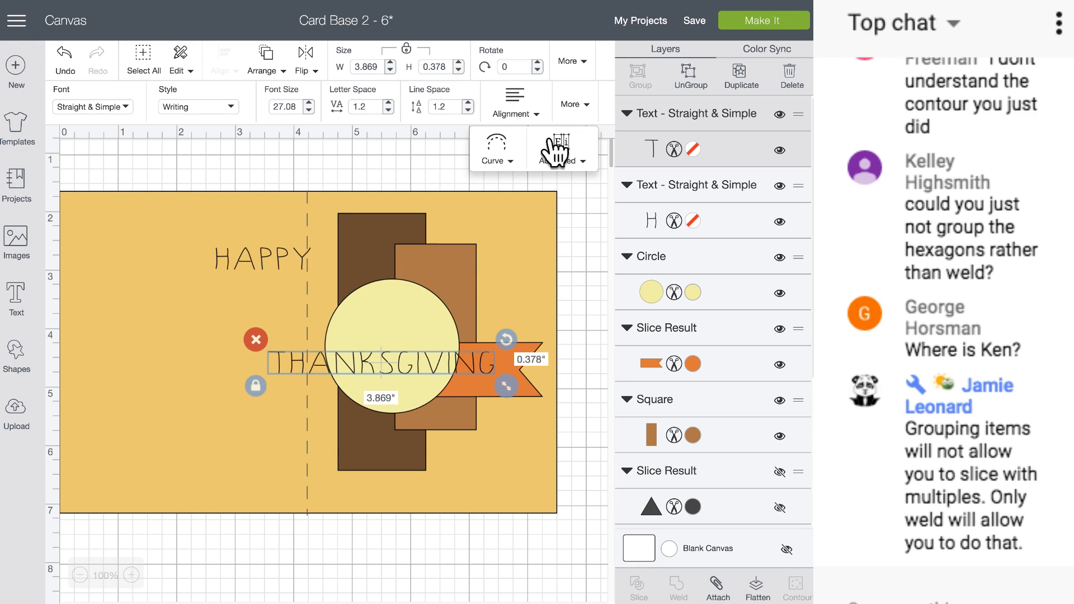
{"action": "left_click", "coordinate": [497, 148]}
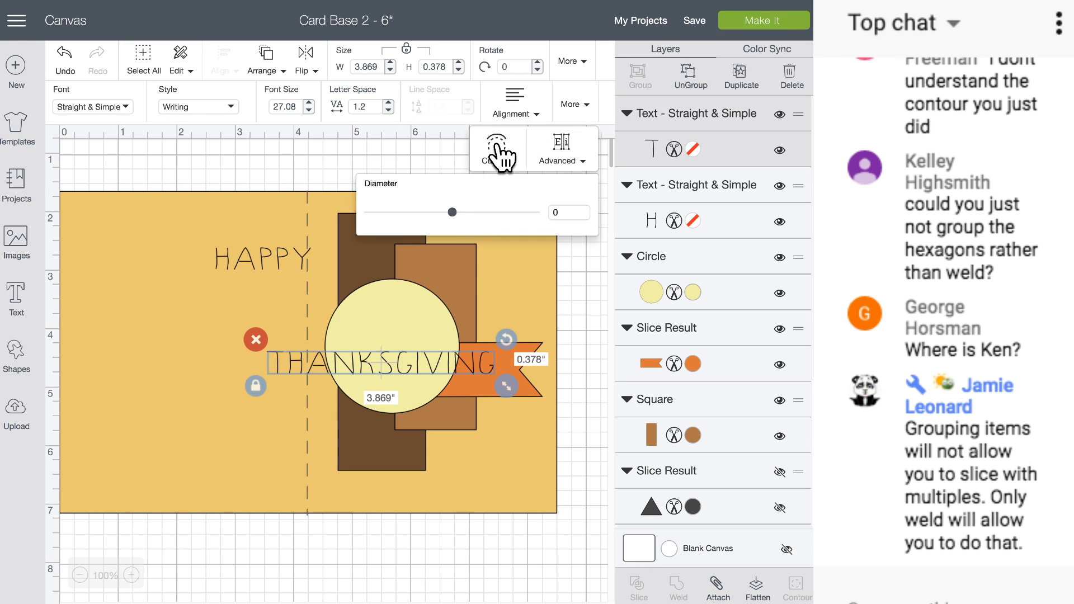
{"action": "left_click_drag", "start_coordinate": [442, 211], "coordinate": [386, 211]}
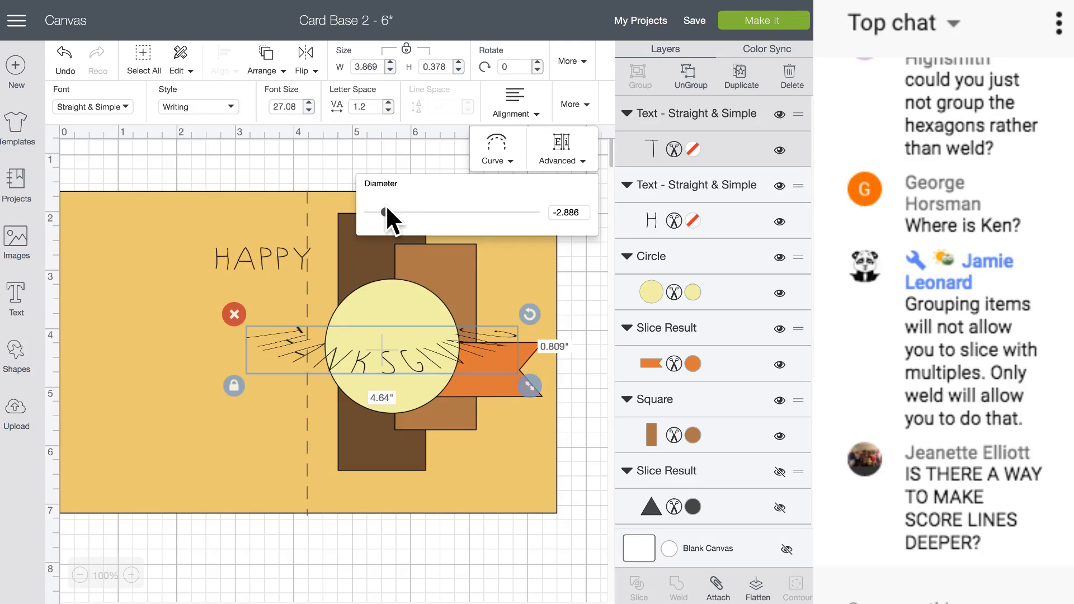
{"action": "mouse_move", "coordinate": [386, 210]}
{"action": "left_mouse_down"}
{"action": "mouse_move", "coordinate": [437, 213]}
{"action": "mouse_move", "coordinate": [369, 213]}
{"action": "mouse_move", "coordinate": [380, 213]}
{"action": "left_mouse_up"}
- Move the yellow circle below the card, with THANKSGIVING across its lower half and HAPPY near its upper edge
{"action": "left_click_drag", "start_coordinate": [397, 360], "coordinate": [394, 382]}
{"action": "scroll", "coordinate": [405, 368], "scroll_direction": "down", "scroll_amount": 2}
{"action": "left_click_drag", "start_coordinate": [391, 278], "coordinate": [315, 518]}
{"action": "left_click_drag", "start_coordinate": [350, 256], "coordinate": [284, 550]}
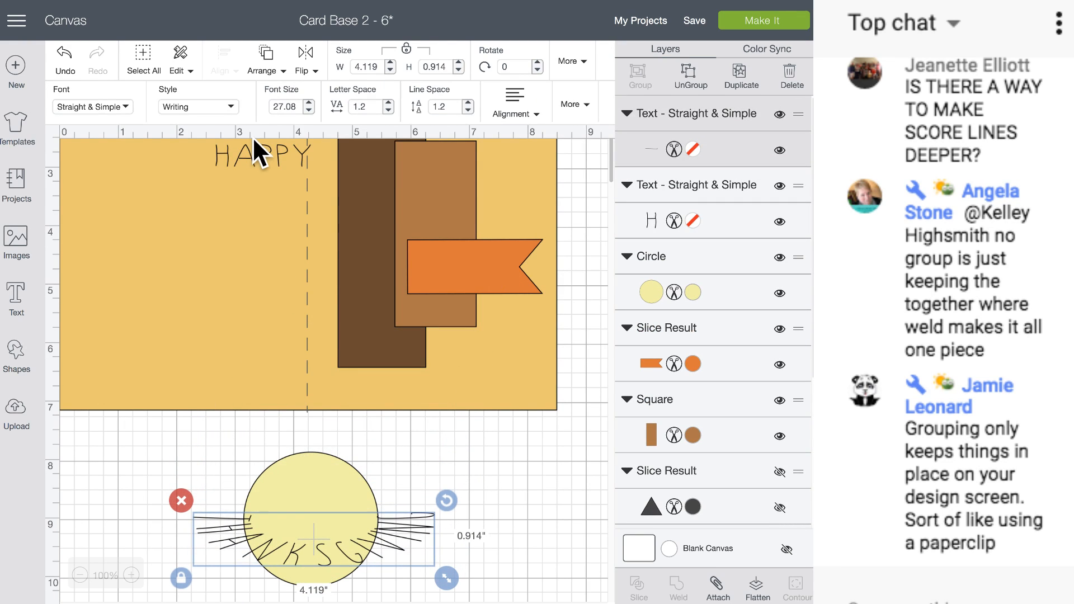
{"action": "left_click_drag", "start_coordinate": [254, 144], "coordinate": [308, 460]}
- Curve the HAPPY text with a diameter of 23.782 and stretch it to about 1.765" by 0.897"
{"action": "left_click", "coordinate": [574, 105]}
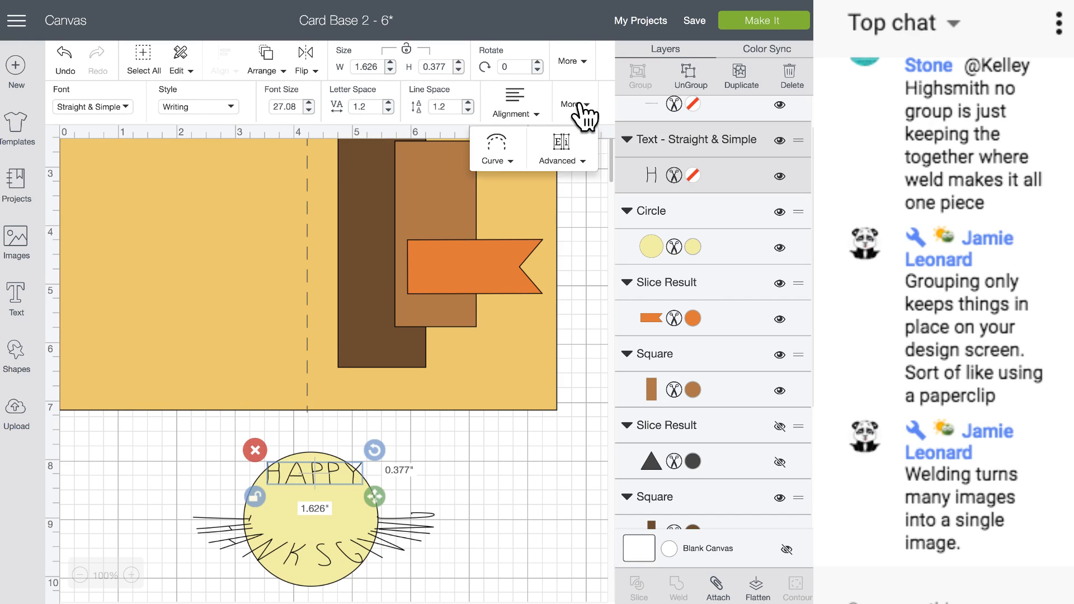
{"action": "left_click", "coordinate": [501, 146]}
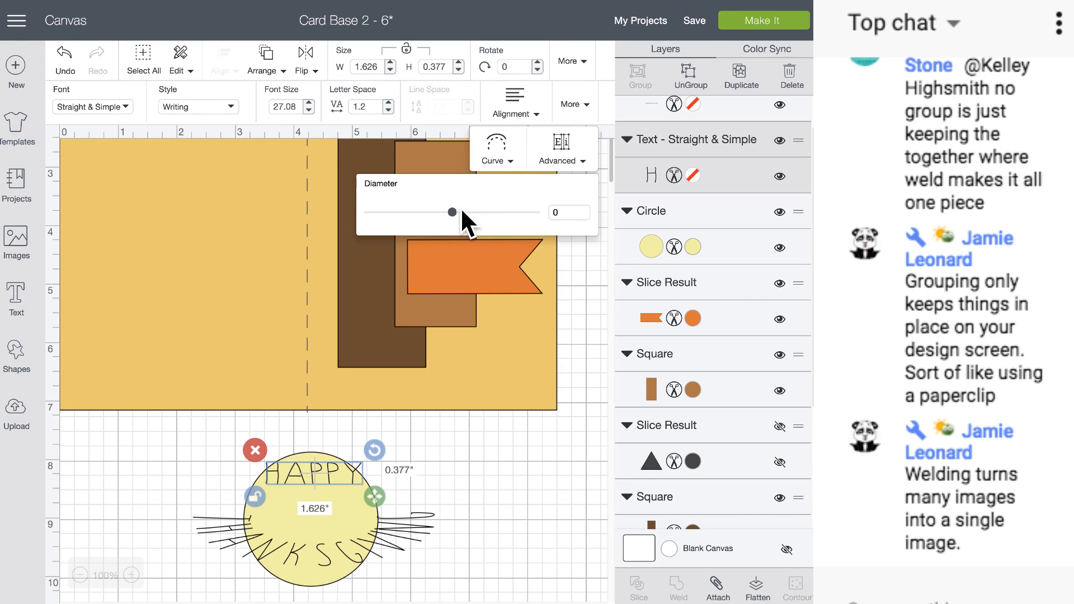
{"action": "mouse_move", "coordinate": [455, 216]}
{"action": "left_mouse_down"}
{"action": "mouse_move", "coordinate": [519, 220]}
{"action": "mouse_move", "coordinate": [472, 217]}
{"action": "mouse_move", "coordinate": [473, 227]}
{"action": "left_mouse_up"}
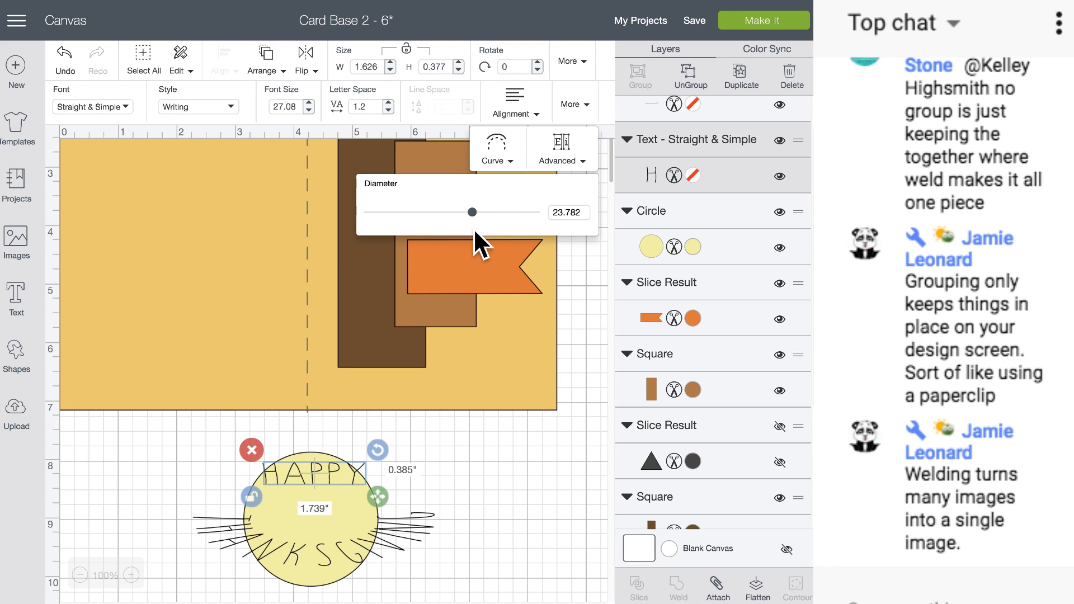
{"action": "left_click", "coordinate": [378, 497]}
{"action": "left_click_drag", "start_coordinate": [379, 496], "coordinate": [380, 526]}
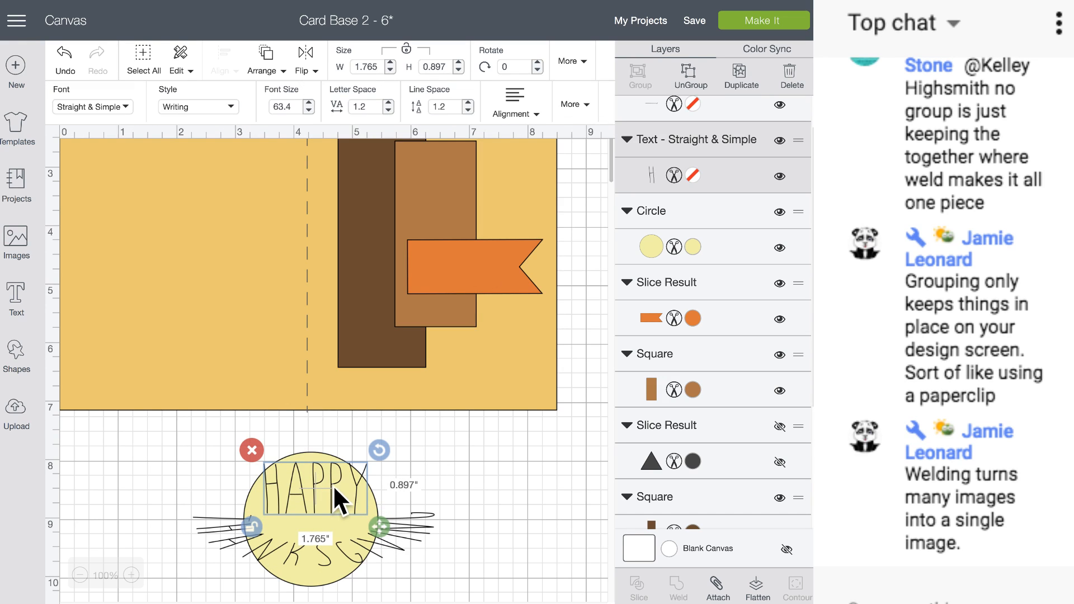
- Curve the HAPPY text on the yellow circle with a diameter of 2.476 and reduce its height slightly
{"action": "left_click", "coordinate": [576, 105]}
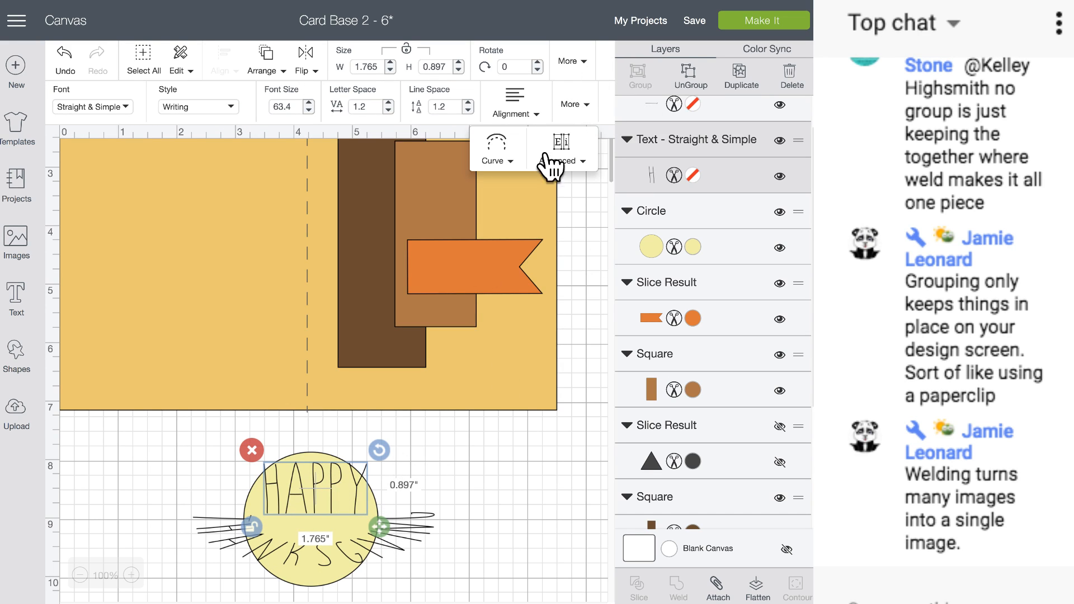
{"action": "left_click", "coordinate": [506, 140]}
{"action": "left_click_drag", "start_coordinate": [471, 213], "coordinate": [510, 216]}
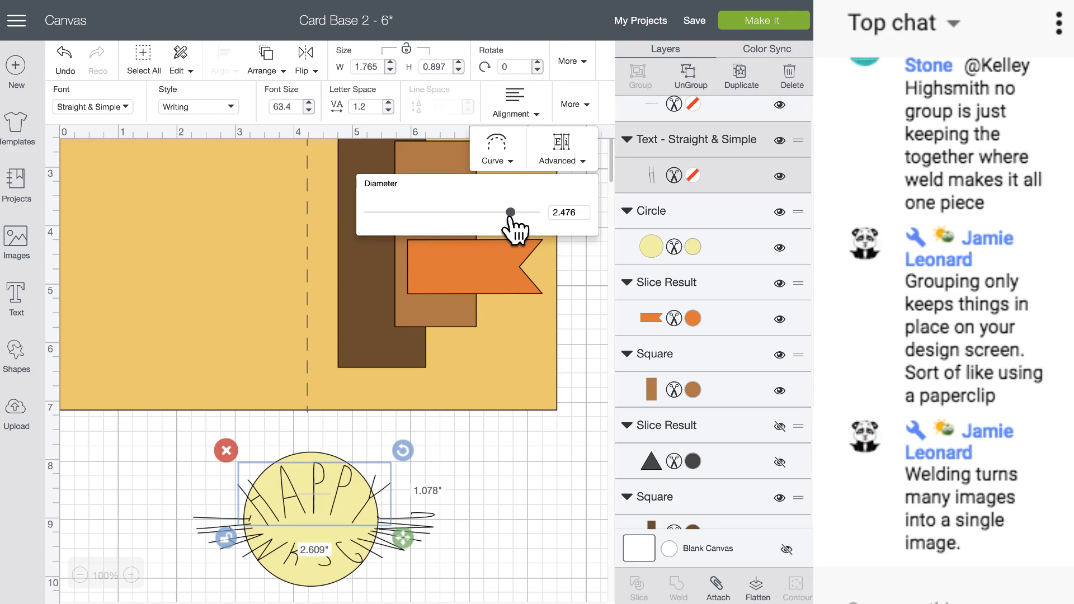
{"action": "left_click_drag", "start_coordinate": [396, 536], "coordinate": [394, 515]}
- Flatten the curved HAPPY text to about 2.718" by 0.619" and place it across the yellow circle's lower half
{"action": "left_click", "coordinate": [331, 488]}
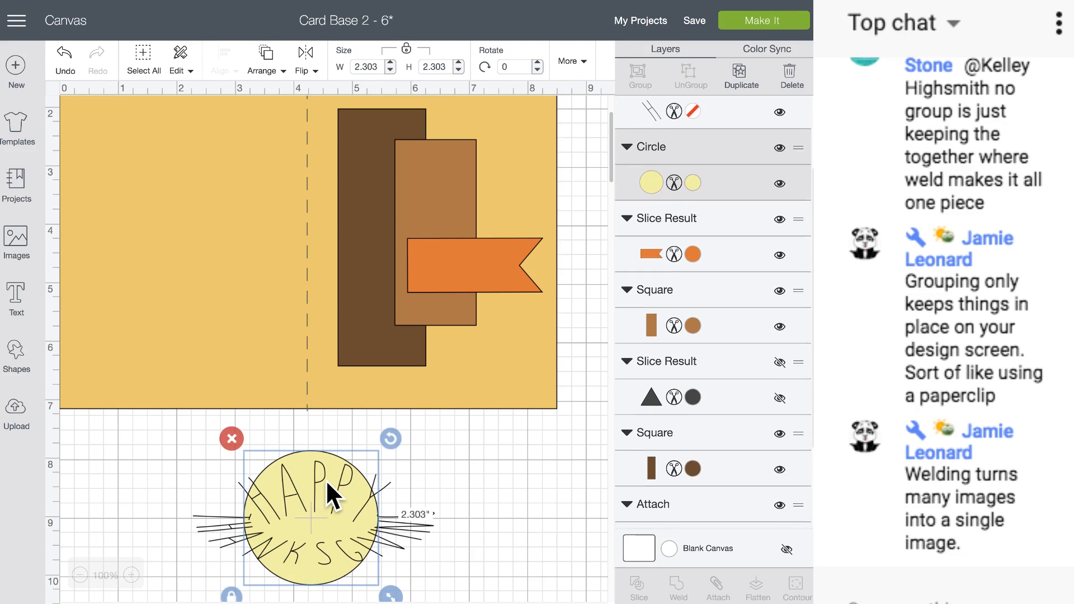
{"action": "left_click", "coordinate": [482, 475]}
{"action": "left_click_drag", "start_coordinate": [341, 470], "coordinate": [397, 446]}
{"action": "left_click_drag", "start_coordinate": [455, 506], "coordinate": [462, 481]}
{"action": "left_click_drag", "start_coordinate": [377, 462], "coordinate": [339, 537]}
- Add a new text object reading "Happy"
{"action": "left_click", "coordinate": [12, 296]}
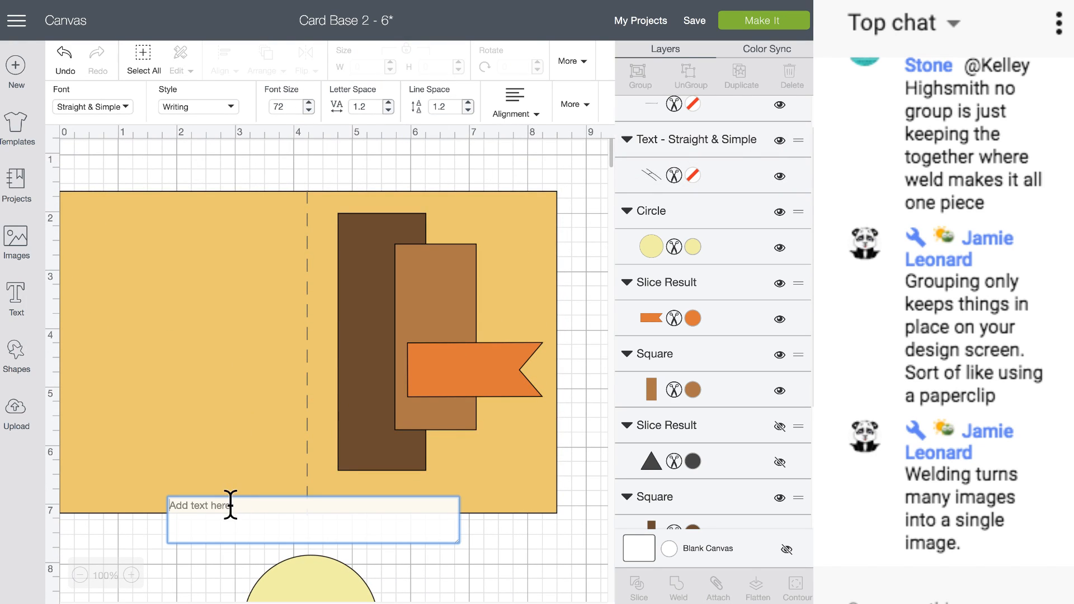
{"action": "type", "text": "H"}
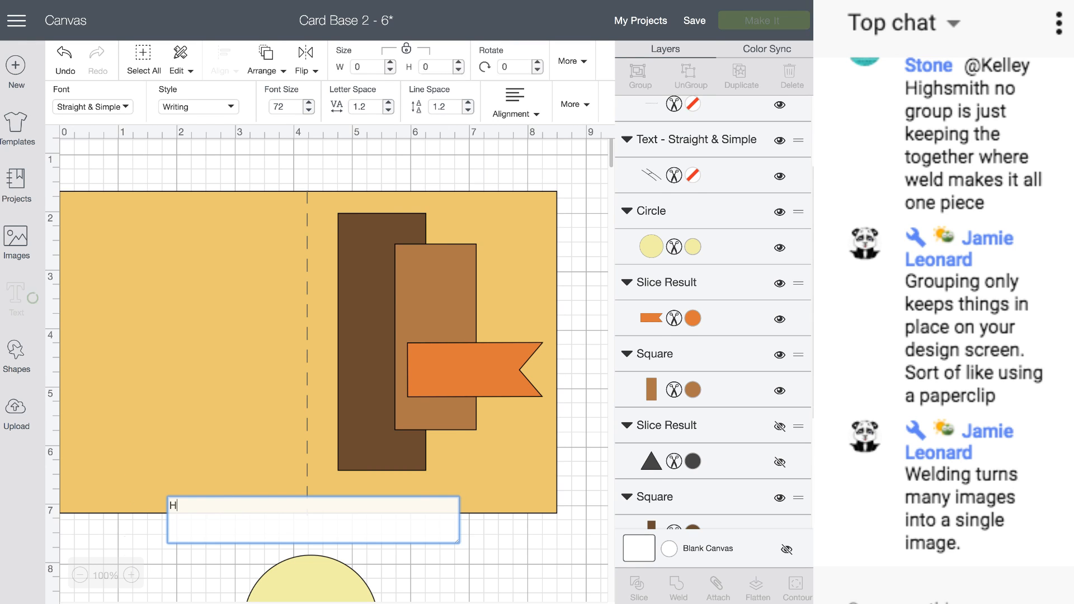
{"action": "type", "text": "appy"}
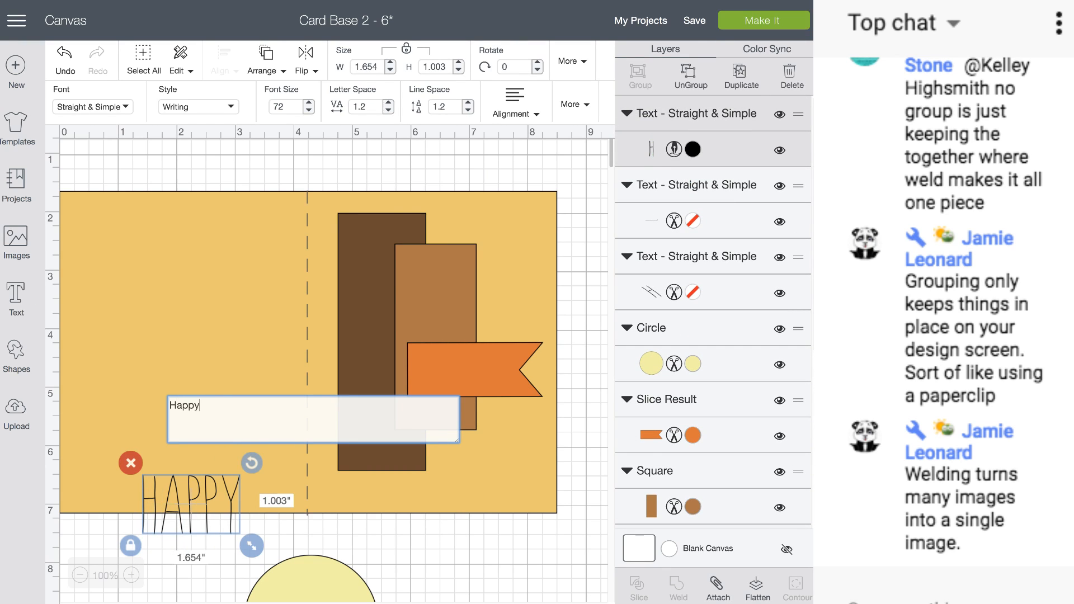
- Browse the full font list for a writing font and set the new Happy text to Love Affair
{"action": "left_click", "coordinate": [126, 106]}
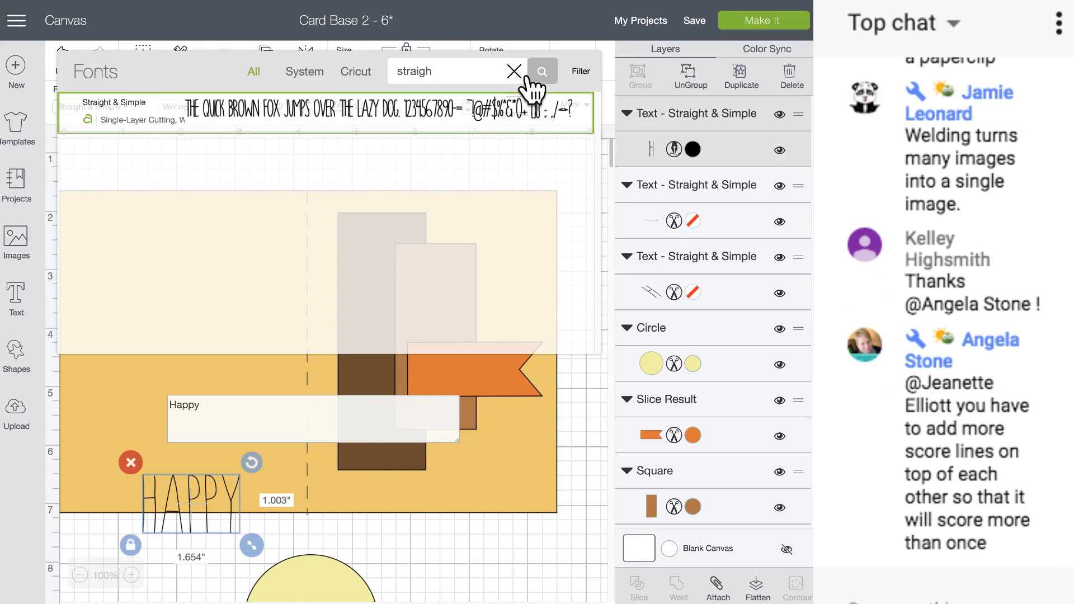
{"action": "left_click", "coordinate": [515, 71]}
{"action": "scroll", "coordinate": [286, 265], "scroll_direction": "down", "scroll_amount": 5}
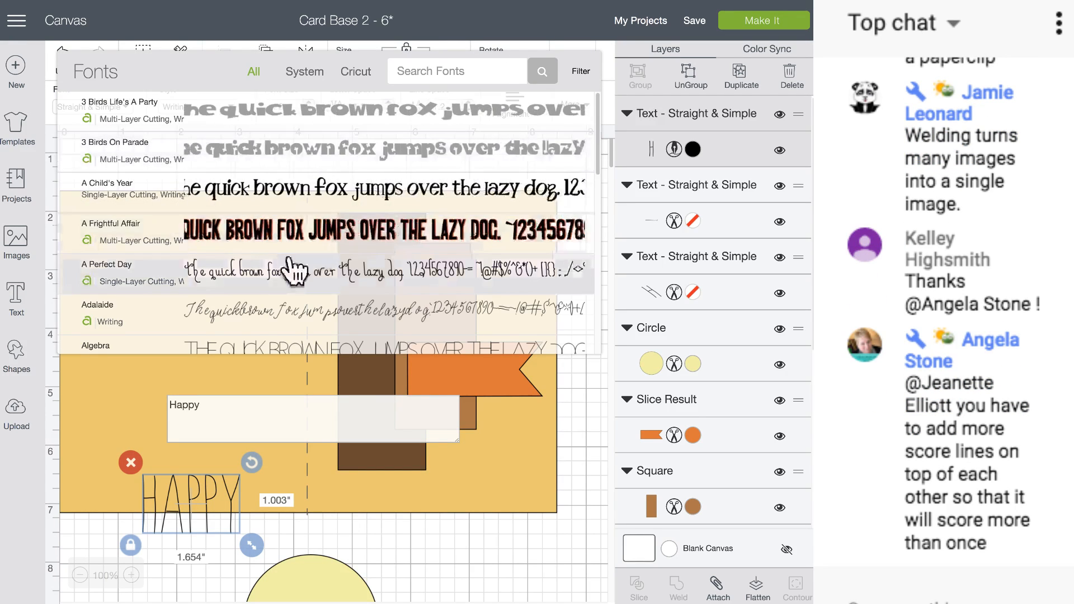
{"action": "scroll", "coordinate": [283, 273], "scroll_direction": "down", "scroll_amount": 10}
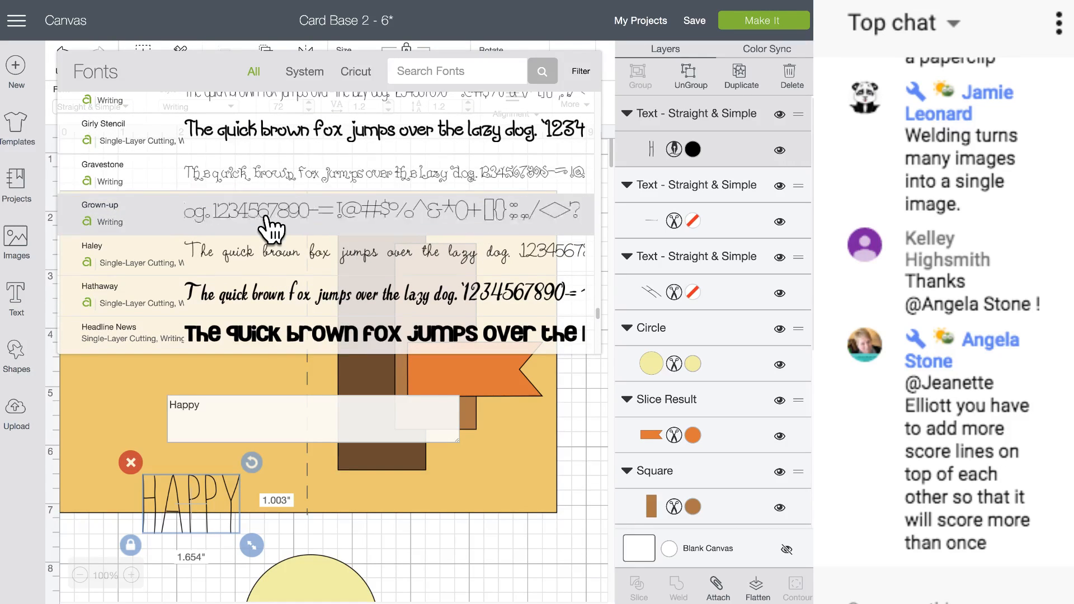
{"action": "scroll", "coordinate": [270, 229], "scroll_direction": "down", "scroll_amount": 5}
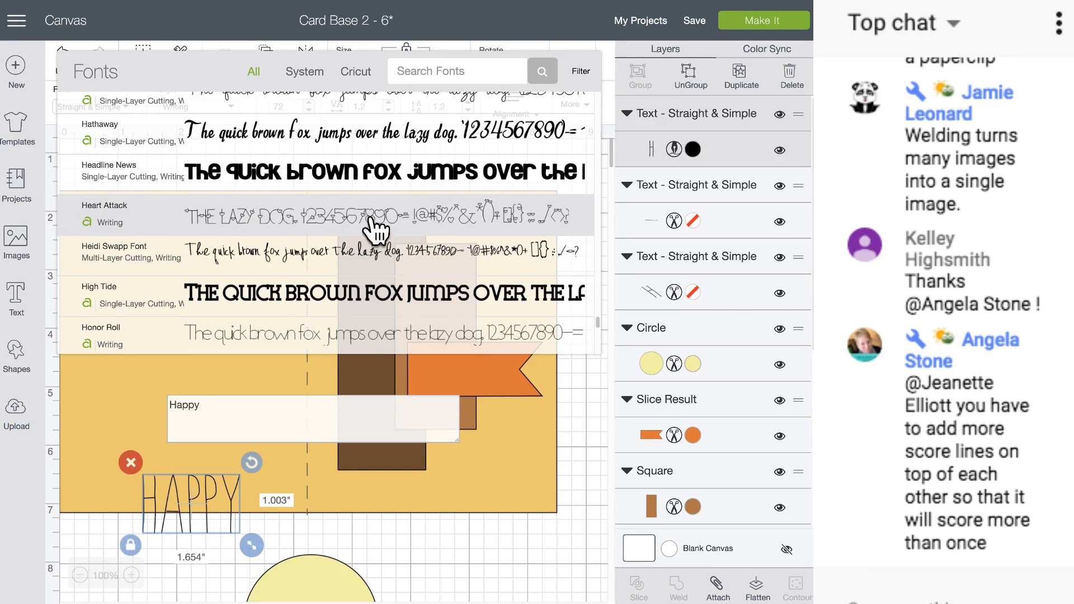
{"action": "scroll", "coordinate": [213, 246], "scroll_direction": "down", "scroll_amount": 5}
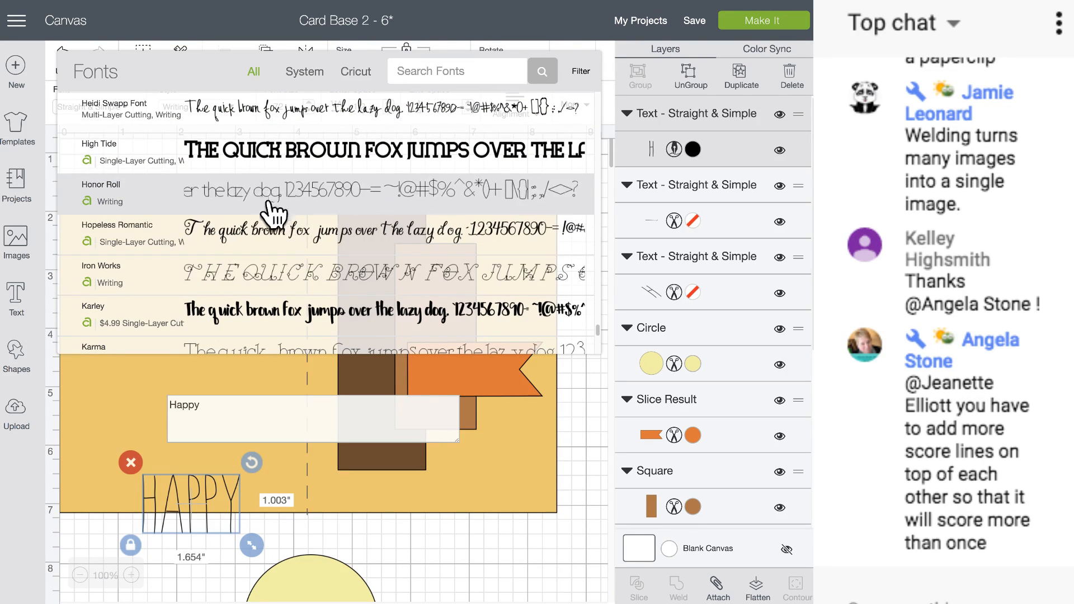
{"action": "scroll", "coordinate": [226, 277], "scroll_direction": "down", "scroll_amount": 3}
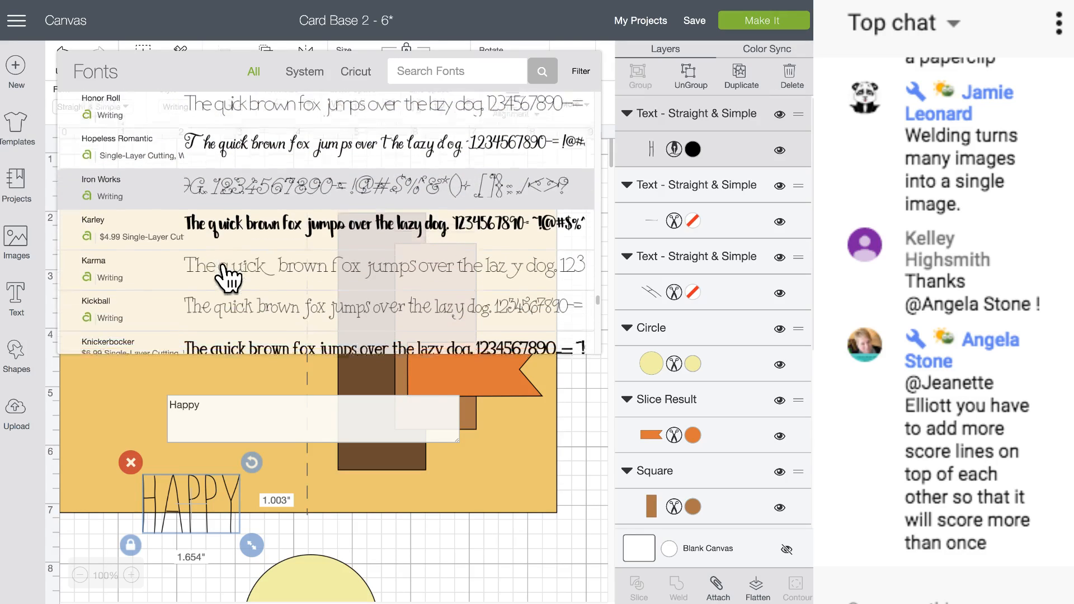
{"action": "scroll", "coordinate": [227, 277], "scroll_direction": "down", "scroll_amount": 1}
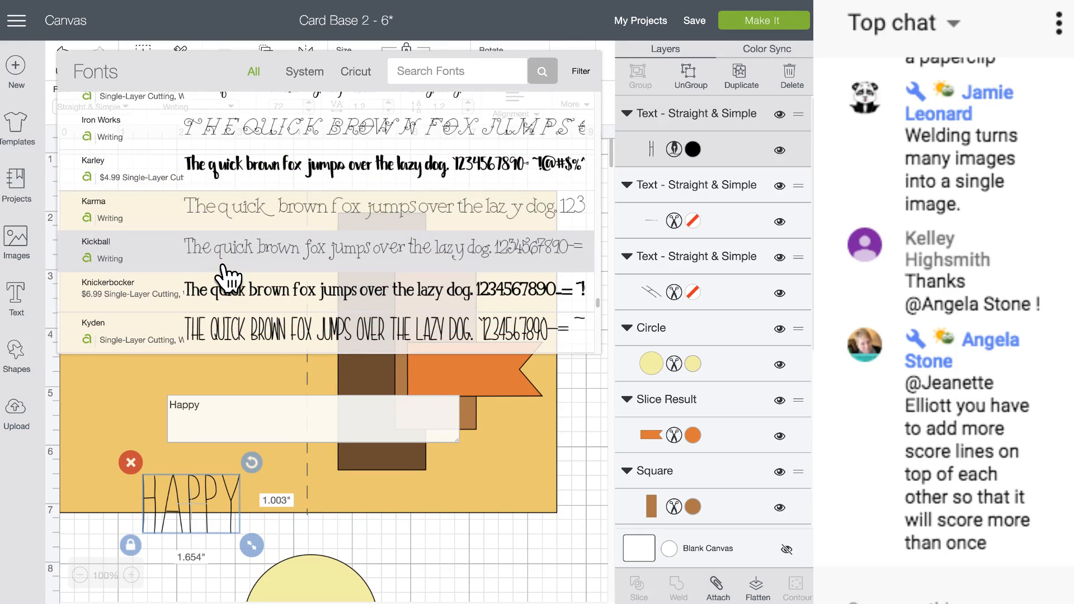
{"action": "scroll", "coordinate": [226, 277], "scroll_direction": "down", "scroll_amount": 6}
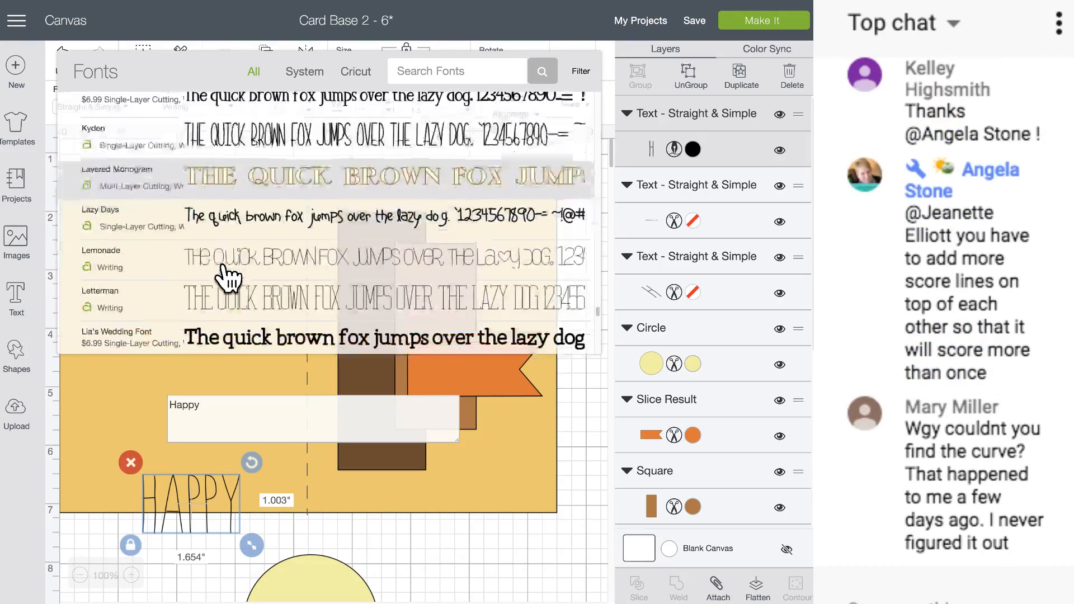
{"action": "scroll", "coordinate": [227, 277], "scroll_direction": "down", "scroll_amount": 5}
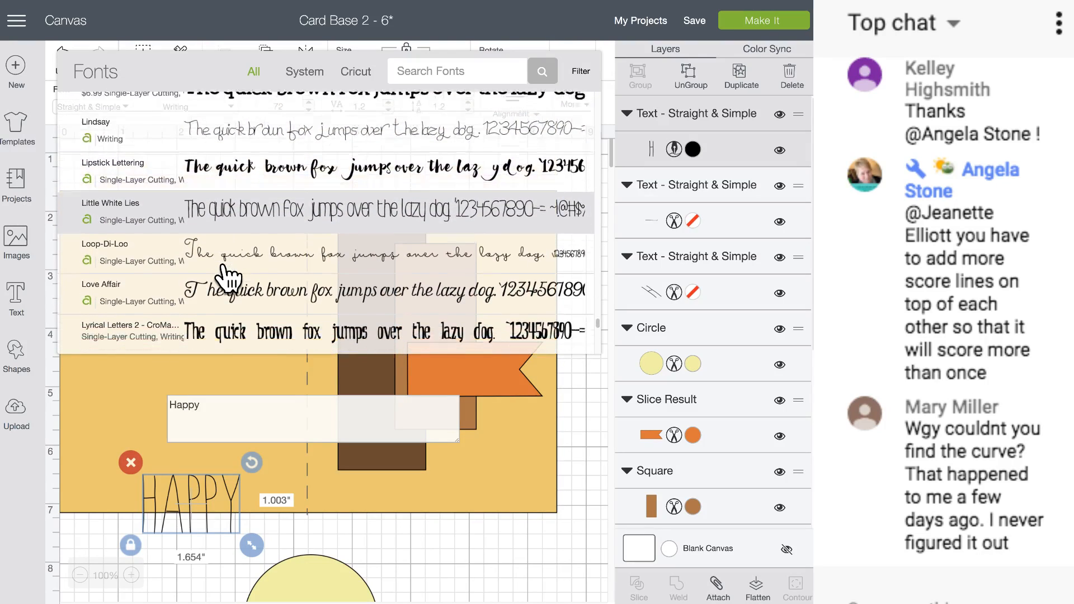
{"action": "scroll", "coordinate": [226, 277], "scroll_direction": "down", "scroll_amount": 6}
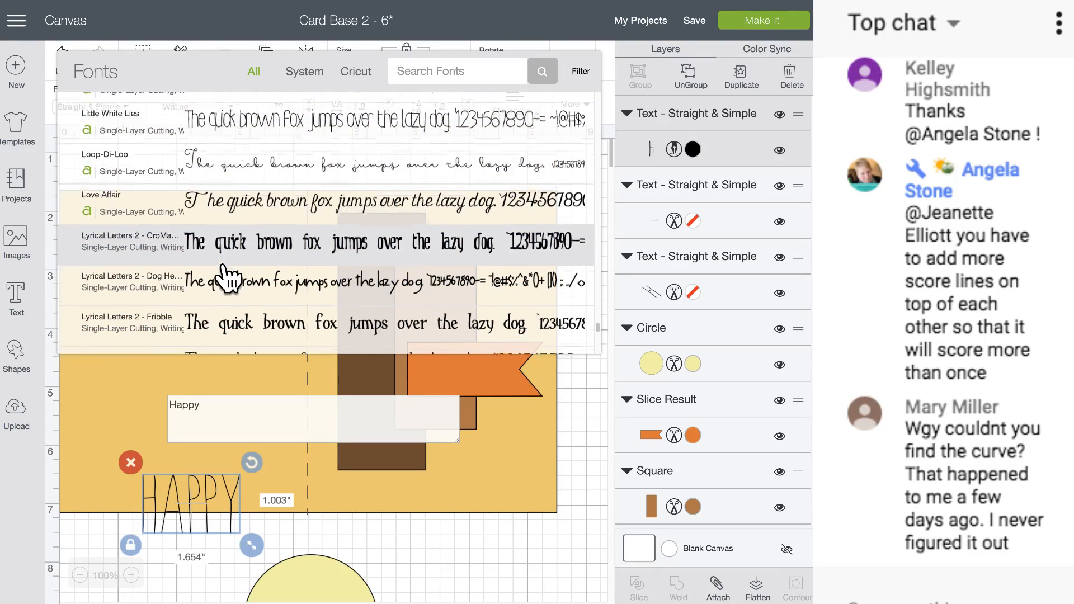
{"action": "scroll", "coordinate": [226, 277], "scroll_direction": "down", "scroll_amount": 1}
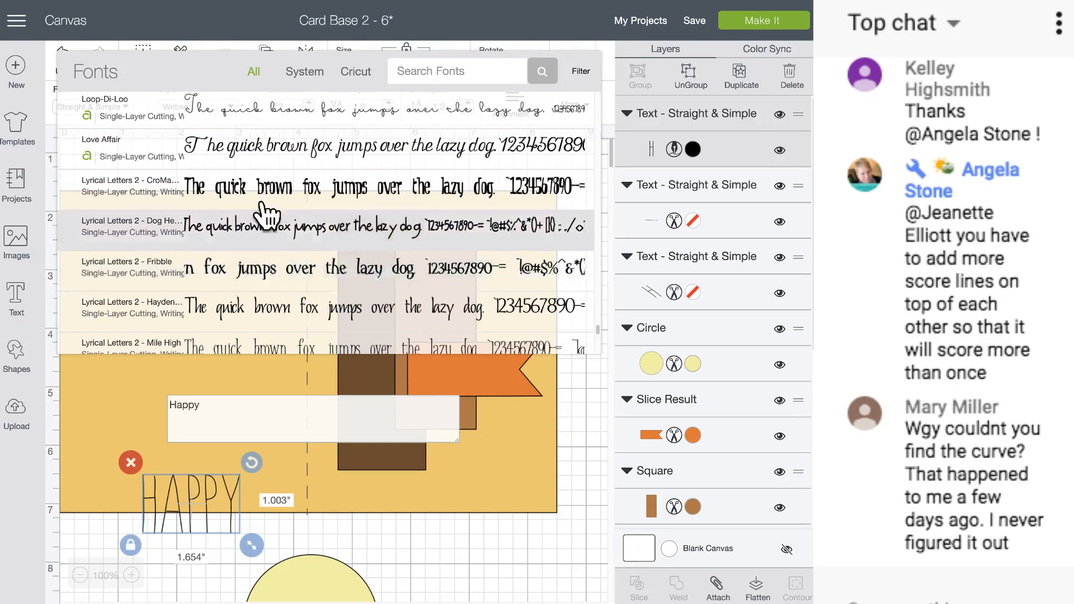
{"action": "left_click", "coordinate": [254, 147]}
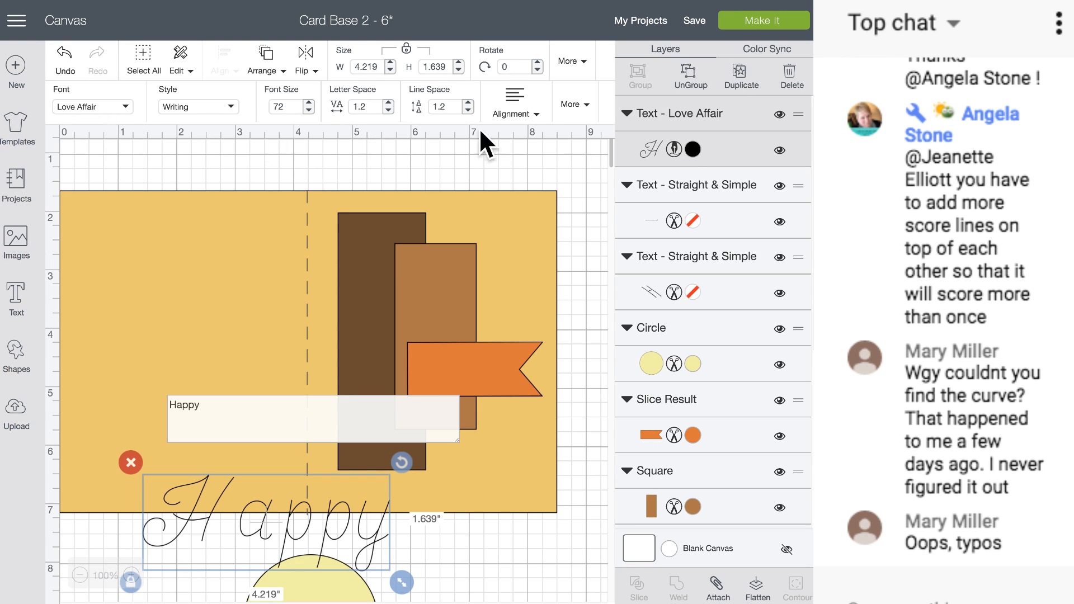
- Move the Happy text up onto the card and tighten its letter spacing to -0.8
{"action": "left_click_drag", "start_coordinate": [813, 106], "coordinate": [818, 107]}
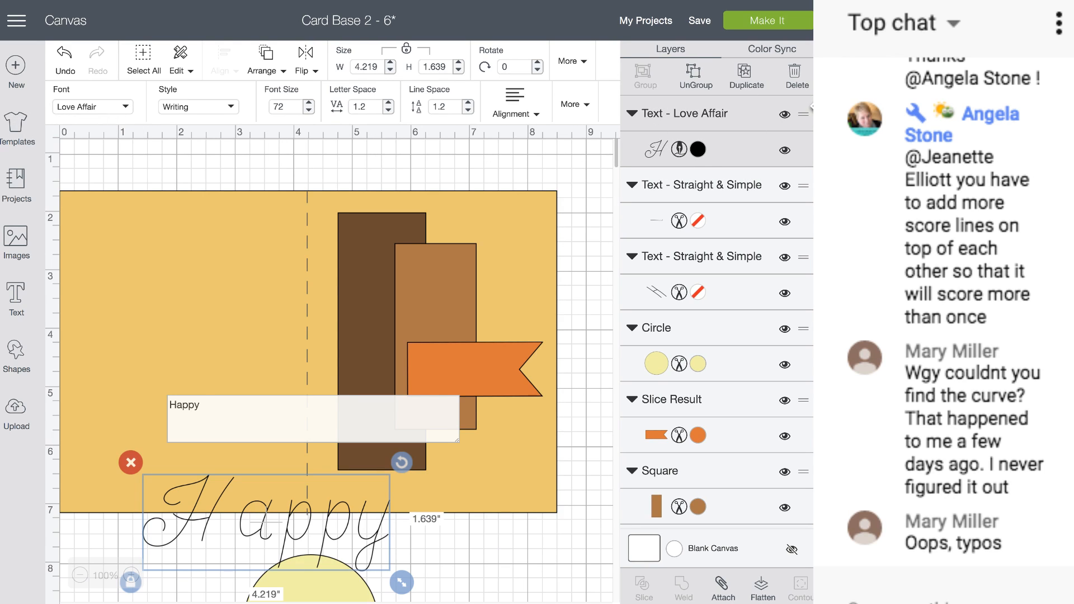
{"action": "left_click", "coordinate": [576, 105]}
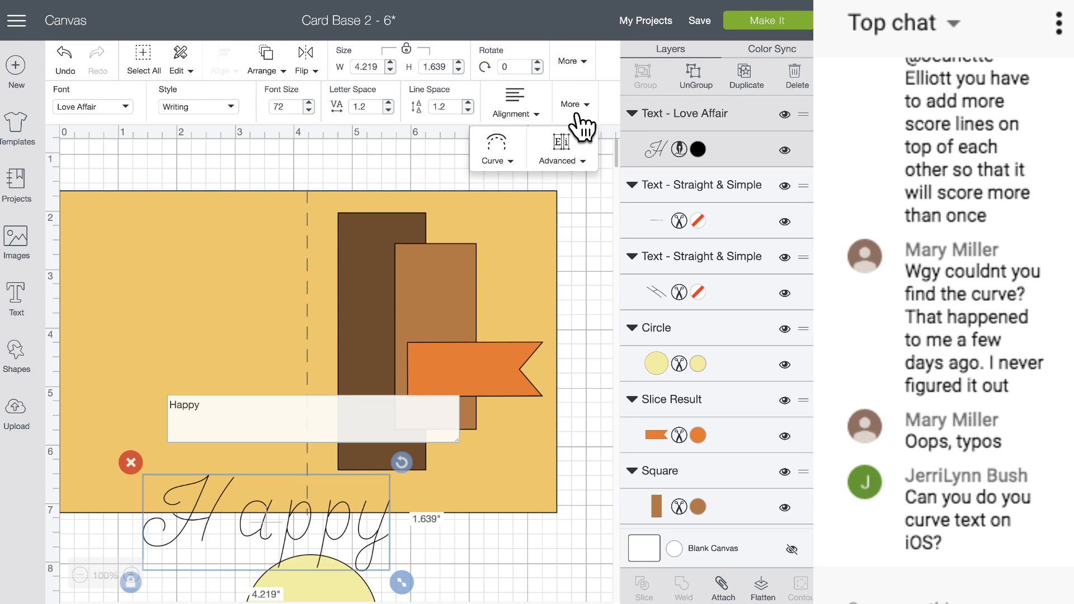
{"action": "left_click_drag", "start_coordinate": [287, 505], "coordinate": [303, 397]}
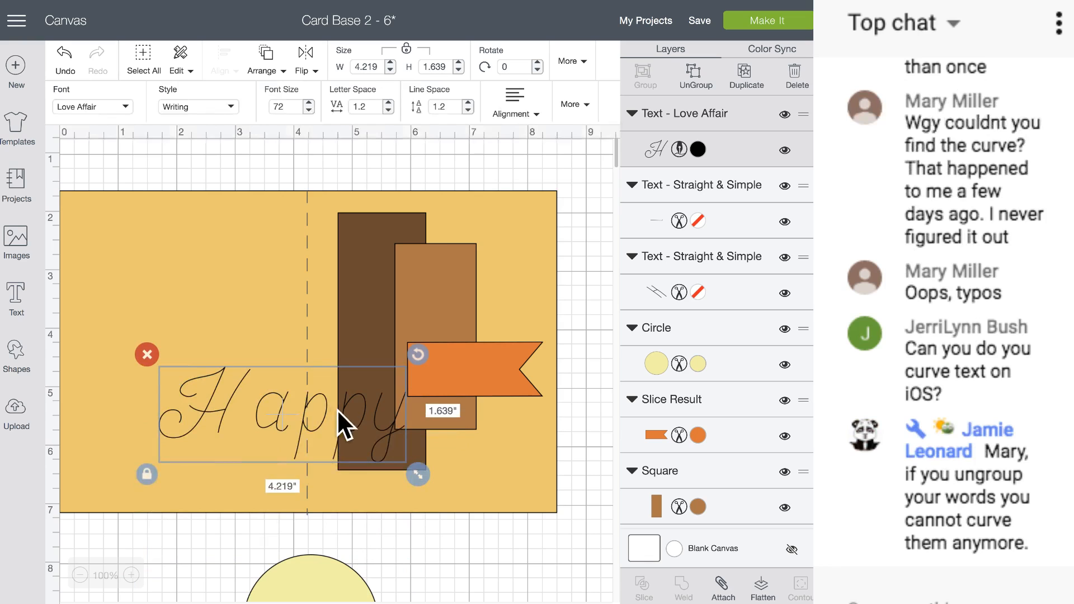
{"action": "left_click", "coordinate": [388, 111]}
{"action": "left_click", "coordinate": [388, 111]}
{"action": "left_click", "coordinate": [388, 111]}
{"action": "left_click", "coordinate": [389, 110]}
{"action": "left_click", "coordinate": [388, 110]}
{"action": "left_click", "coordinate": [388, 110]}
{"action": "left_click", "coordinate": [388, 110]}
{"action": "left_click", "coordinate": [388, 110]}
{"action": "left_click", "coordinate": [389, 110]}
{"action": "left_click", "coordinate": [388, 110]}
{"action": "left_click", "coordinate": [388, 110]}
{"action": "left_click", "coordinate": [389, 110]}
{"action": "left_click", "coordinate": [388, 110]}
{"action": "left_click", "coordinate": [388, 110]}
{"action": "left_click", "coordinate": [389, 110]}
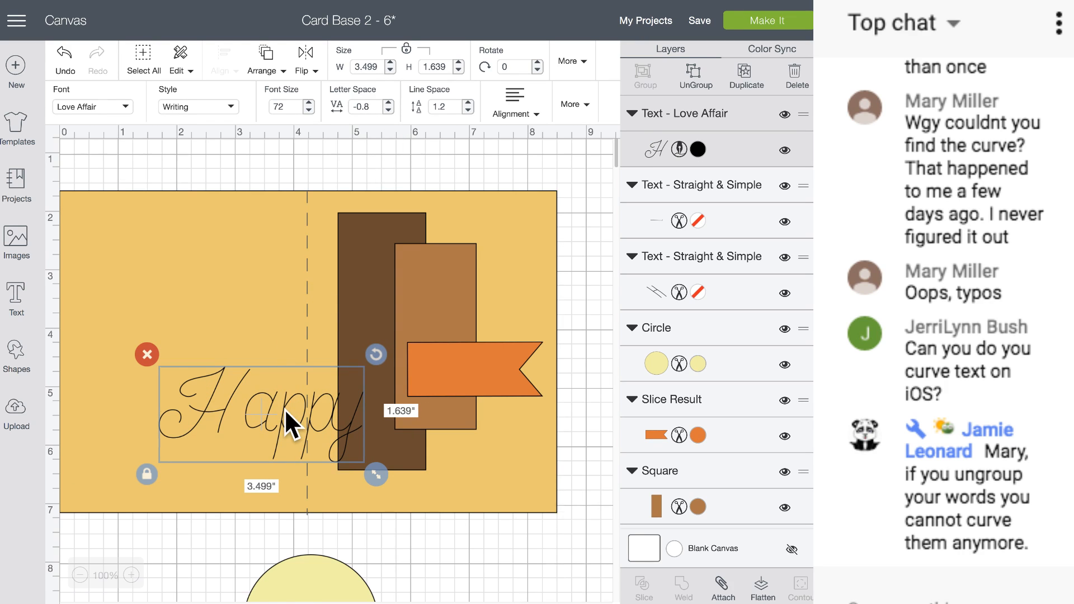
- Move the Happy text just above the yellow circle and shrink it to about 1.915" by 0.897"
{"action": "scroll", "coordinate": [284, 408], "scroll_direction": "down", "scroll_amount": 3}
{"action": "left_click_drag", "start_coordinate": [242, 280], "coordinate": [291, 414]}
{"action": "left_click_drag", "start_coordinate": [419, 469], "coordinate": [327, 427]}
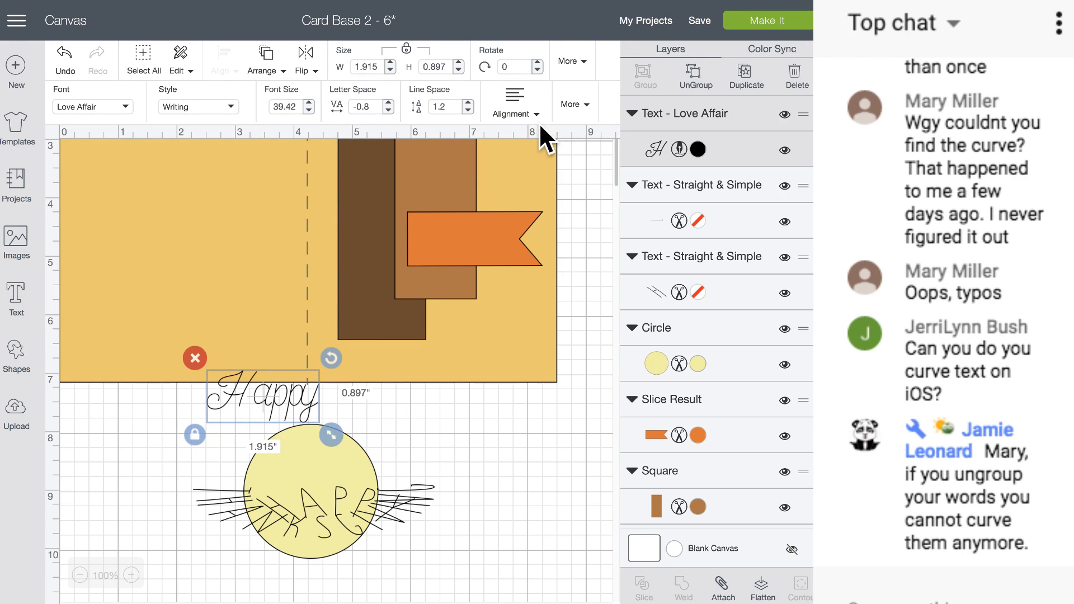
- Curve the script Happy text slightly into an arch and move it to the empty canvas beside the circle
{"action": "left_click", "coordinate": [577, 107]}
{"action": "left_click", "coordinate": [501, 158]}
{"action": "left_click_drag", "start_coordinate": [455, 211], "coordinate": [503, 214]}
{"action": "left_click_drag", "start_coordinate": [283, 400], "coordinate": [325, 451]}
{"action": "left_click_drag", "start_coordinate": [385, 489], "coordinate": [469, 421]}
{"action": "left_click", "coordinate": [303, 437]}
- Change the wording of the script Happy text to all capitals, "HAPPY"
{"action": "double_click", "coordinate": [469, 420]}
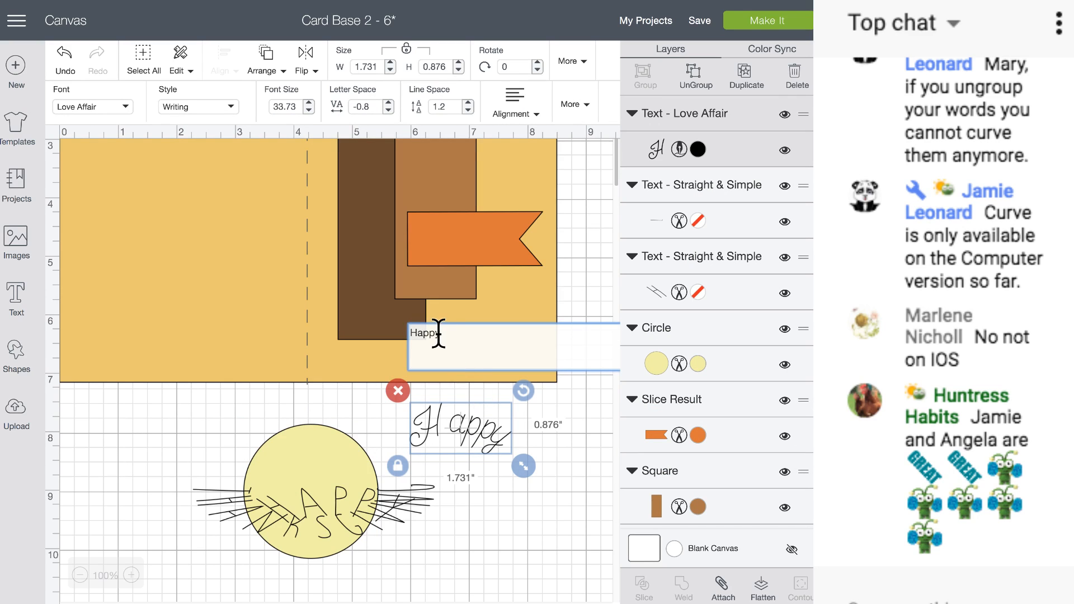
{"action": "left_click_drag", "start_coordinate": [430, 334], "coordinate": [419, 334]}
{"action": "type", "text": "APPY"}
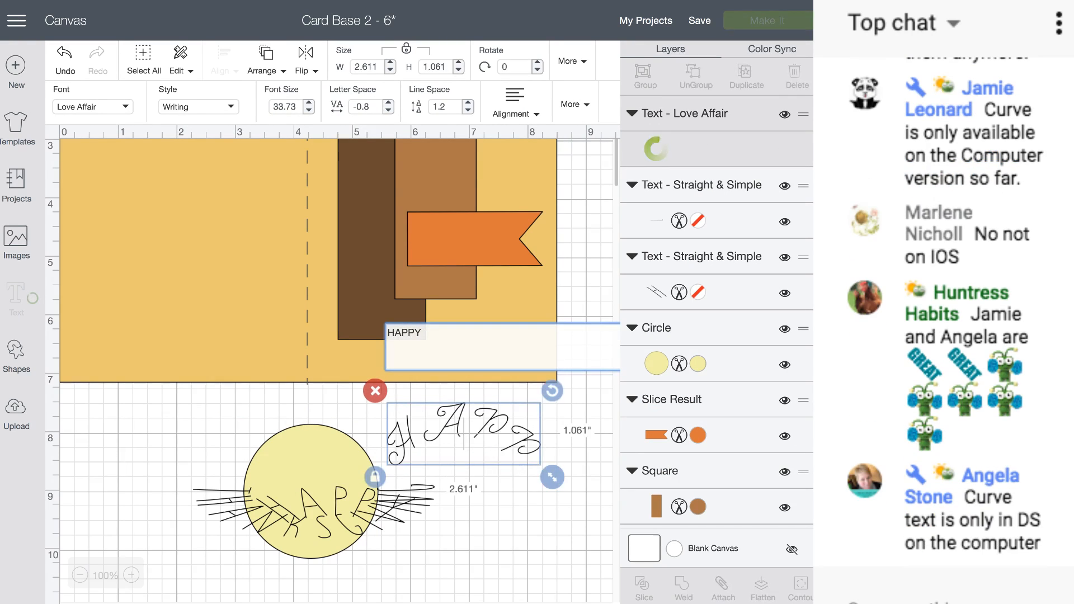
- Change the font of the new HAPPY text to Millenial
{"action": "left_click", "coordinate": [120, 112]}
{"action": "scroll", "coordinate": [151, 270], "scroll_direction": "down", "scroll_amount": 5}
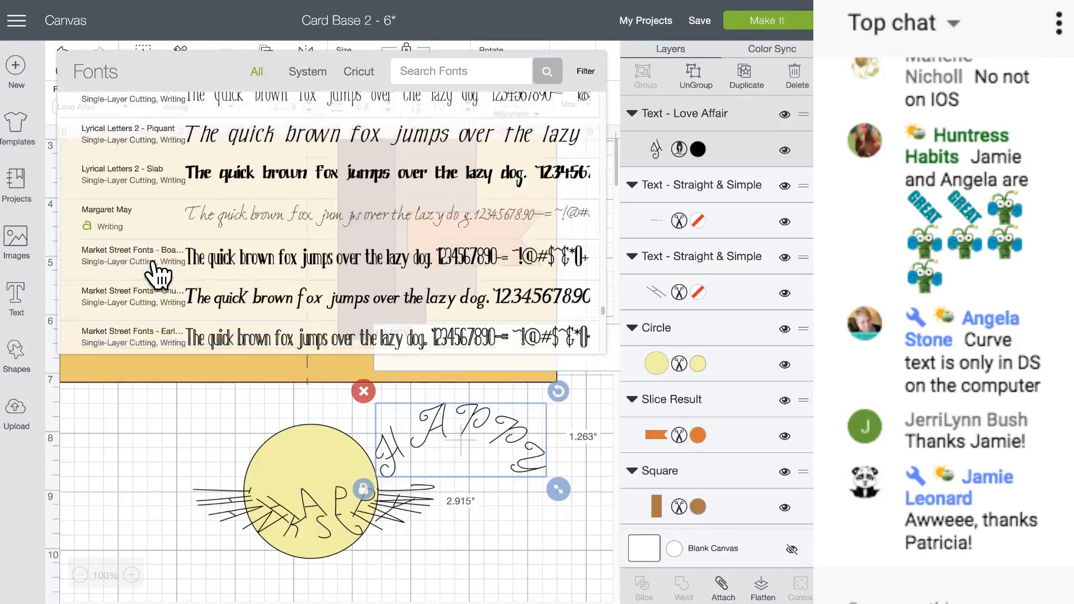
{"action": "scroll", "coordinate": [158, 274], "scroll_direction": "down", "scroll_amount": 5}
{"action": "scroll", "coordinate": [159, 274], "scroll_direction": "down", "scroll_amount": 1}
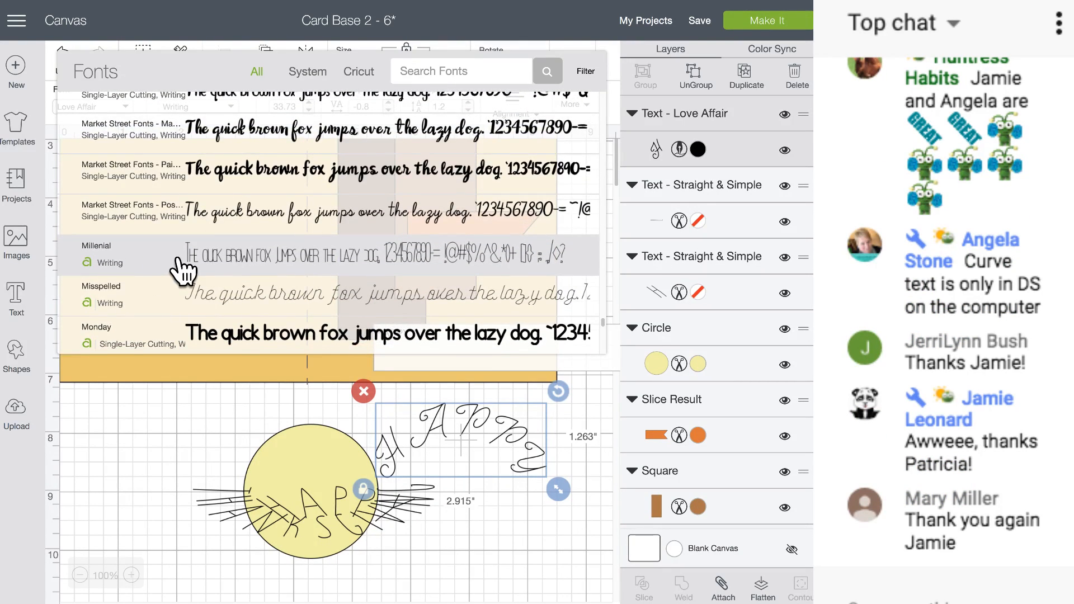
{"action": "left_click", "coordinate": [179, 257]}
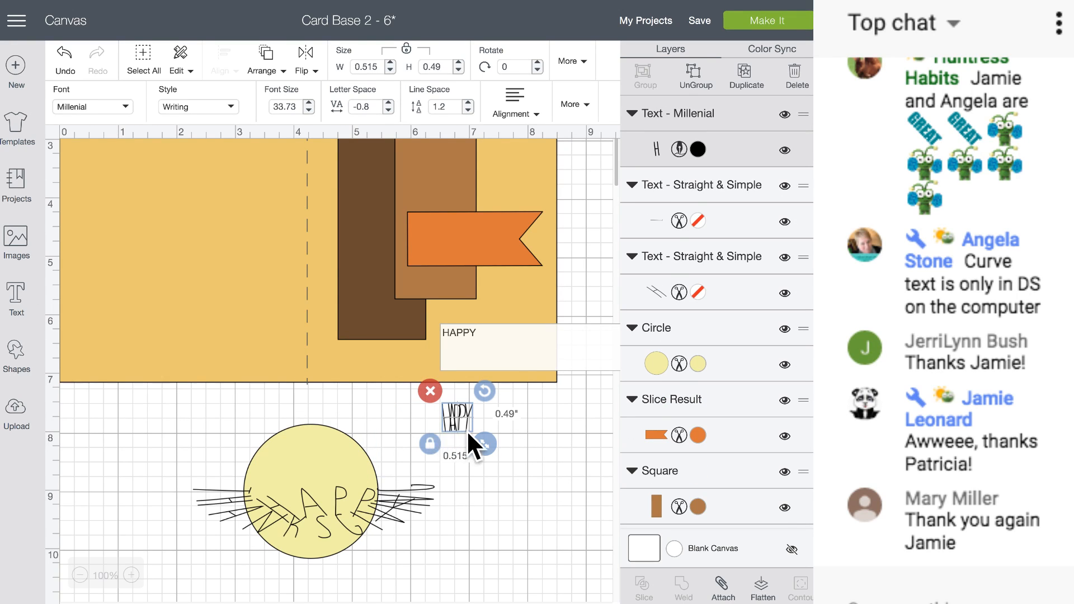
- Widen the letter spacing of the Millenial HAPPY text to 2.1
{"action": "left_click", "coordinate": [387, 103]}
{"action": "left_click", "coordinate": [387, 102]}
{"action": "left_click", "coordinate": [387, 103]}
{"action": "double_click", "coordinate": [387, 103]}
{"action": "double_click", "coordinate": [388, 103]}
{"action": "double_click", "coordinate": [387, 103]}
{"action": "double_click", "coordinate": [387, 103]}
{"action": "left_click", "coordinate": [387, 103]}
{"action": "double_click", "coordinate": [387, 103]}
{"action": "double_click", "coordinate": [387, 103]}
{"action": "double_click", "coordinate": [387, 103]}
{"action": "left_click", "coordinate": [388, 103]}
{"action": "double_click", "coordinate": [387, 103]}
{"action": "double_click", "coordinate": [387, 103]}
{"action": "double_click", "coordinate": [387, 103]}
{"action": "double_click", "coordinate": [387, 103]}
{"action": "double_click", "coordinate": [387, 103]}
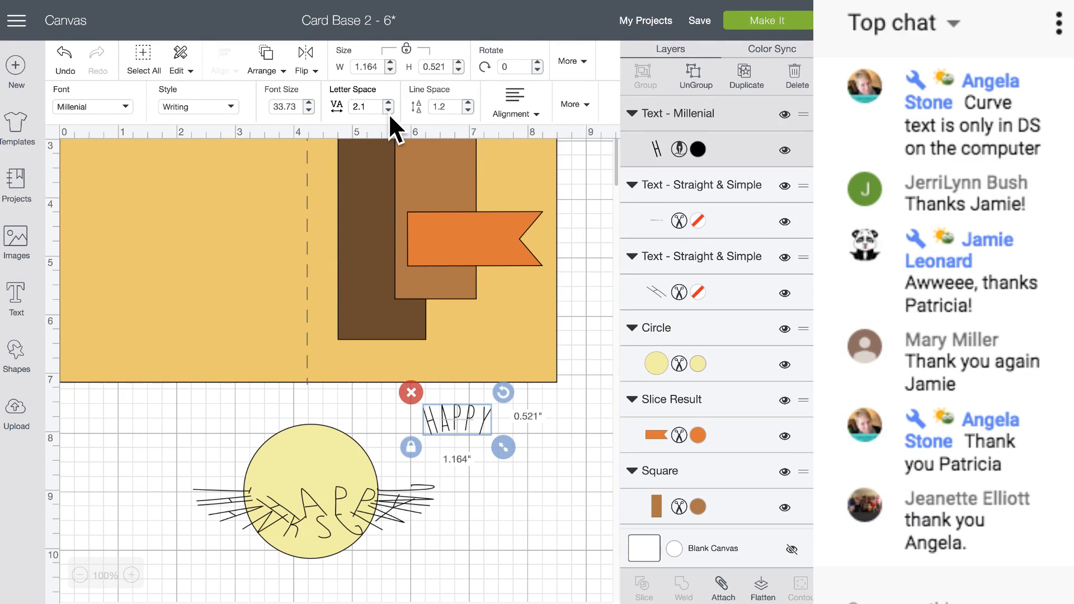
- Place the Millenial HAPPY text inside the yellow circle, near its upper edge
{"action": "left_click_drag", "start_coordinate": [465, 416], "coordinate": [325, 437]}
{"action": "left_click", "coordinate": [475, 424]}
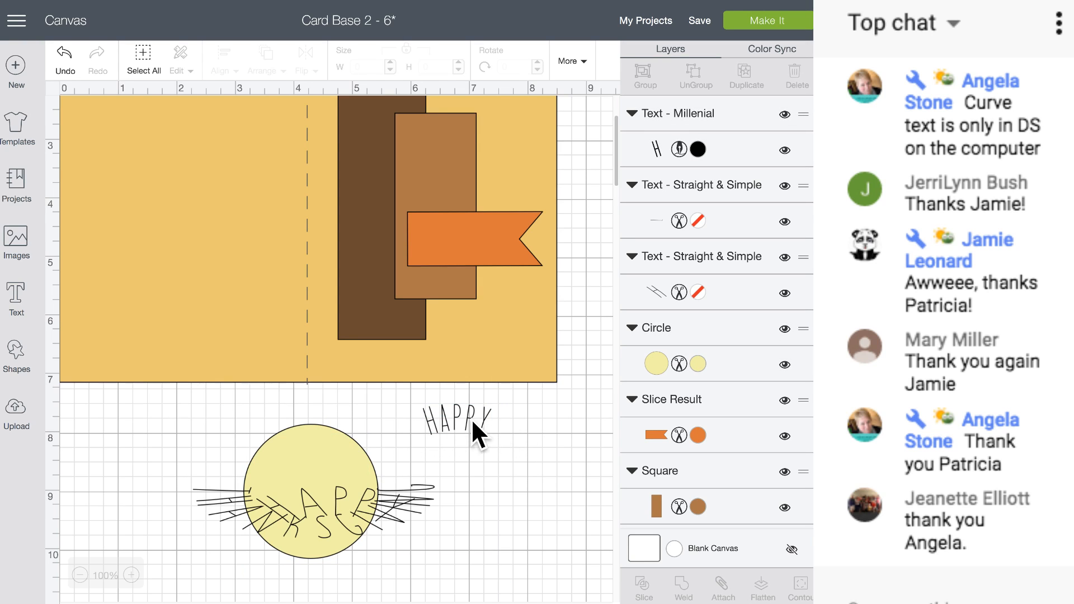
{"action": "left_click", "coordinate": [444, 410]}
{"action": "left_click_drag", "start_coordinate": [451, 412], "coordinate": [344, 424]}
{"action": "left_click", "coordinate": [452, 417]}
{"action": "mouse_move", "coordinate": [424, 431]}
{"action": "left_mouse_down"}
{"action": "mouse_move", "coordinate": [448, 417]}
{"action": "mouse_move", "coordinate": [408, 424]}
{"action": "left_mouse_up"}
{"action": "left_click", "coordinate": [474, 417]}
{"action": "left_click", "coordinate": [434, 415]}
{"action": "left_click", "coordinate": [461, 408]}
{"action": "left_click", "coordinate": [447, 417]}
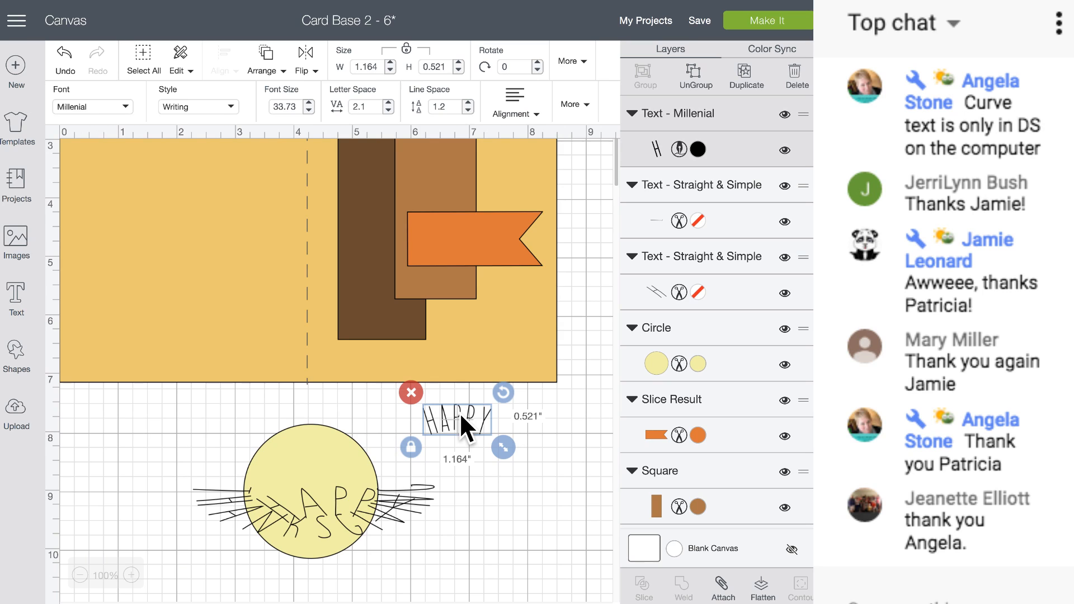
{"action": "left_click_drag", "start_coordinate": [460, 414], "coordinate": [319, 438]}
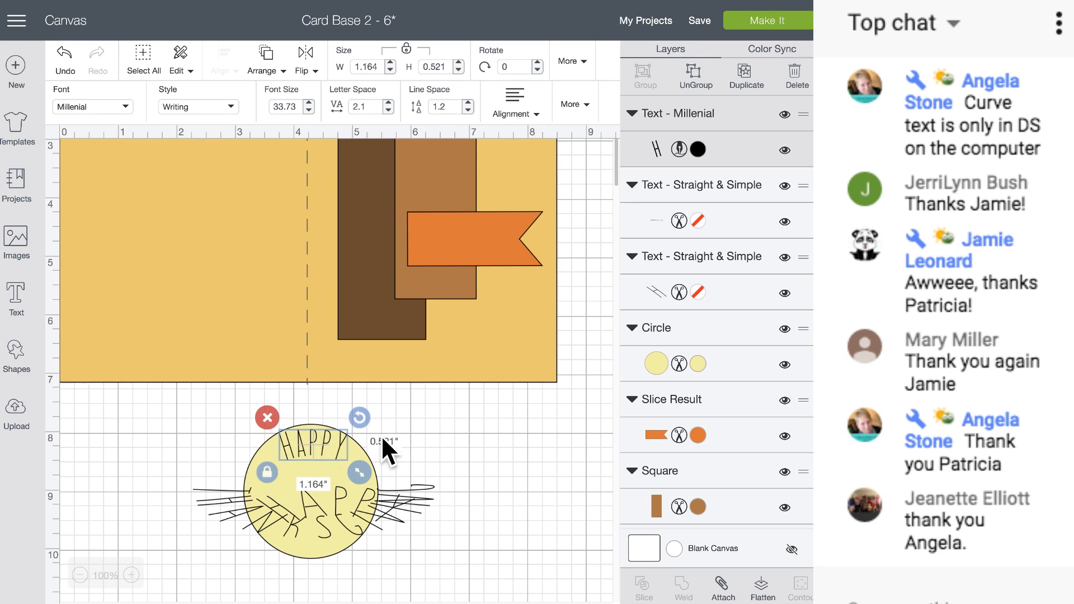
- Curve the Millenial HAPPY text more tightly with a diameter of 1.447
{"action": "left_click", "coordinate": [572, 104]}
{"action": "left_click", "coordinate": [496, 149]}
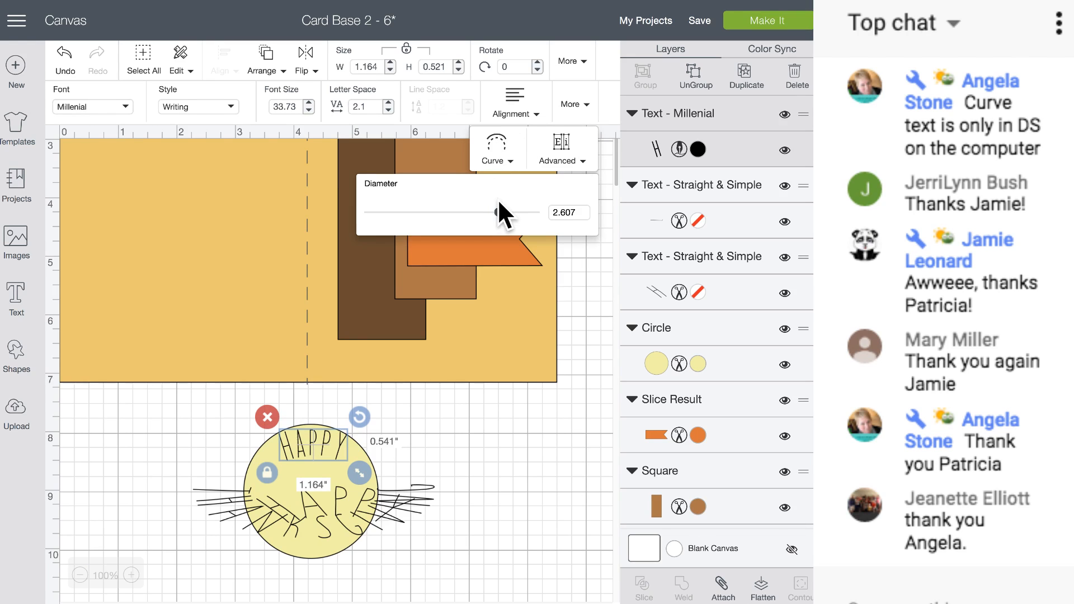
{"action": "left_click_drag", "start_coordinate": [498, 212], "coordinate": [508, 213]}
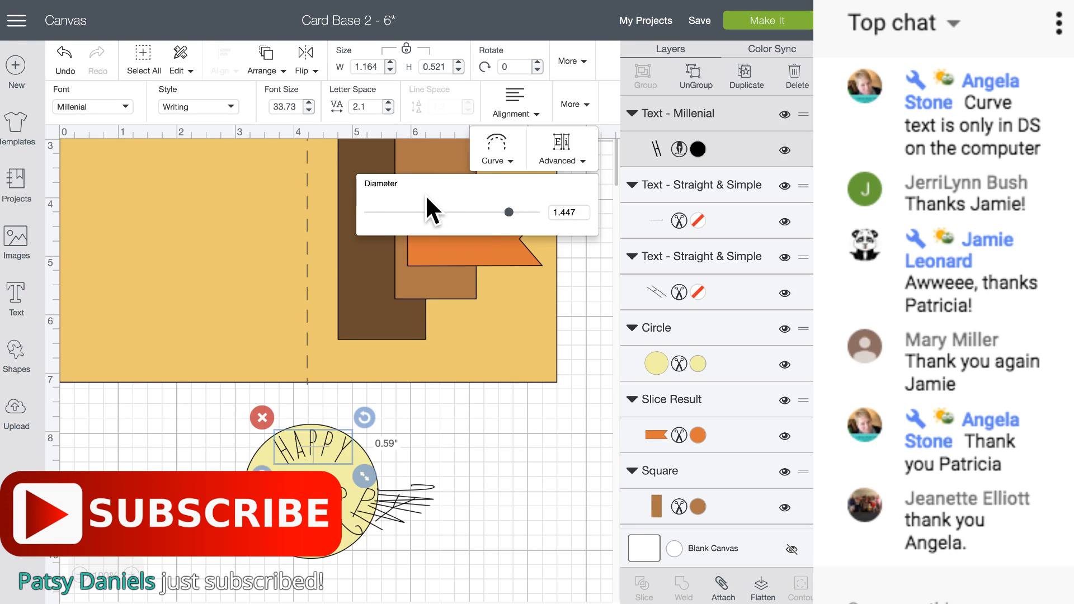
- Delete the two leftover Straight & Simple texts from the yellow circle, keeping only the Millenial HAPPY text
{"action": "left_click", "coordinate": [381, 509]}
{"action": "left_click", "coordinate": [211, 496]}
{"action": "left_click", "coordinate": [314, 506]}
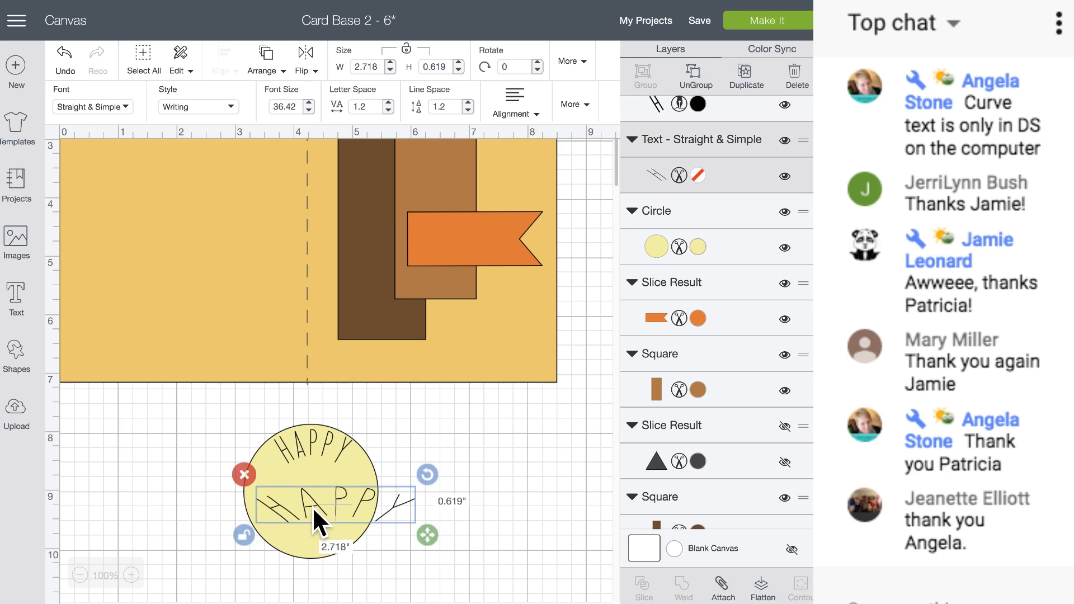
{"action": "left_click", "coordinate": [246, 475]}
- Duplicate the Millenial HAPPY text and replace the copy's wording with THANKSGIVINGB
{"action": "left_click", "coordinate": [316, 438]}
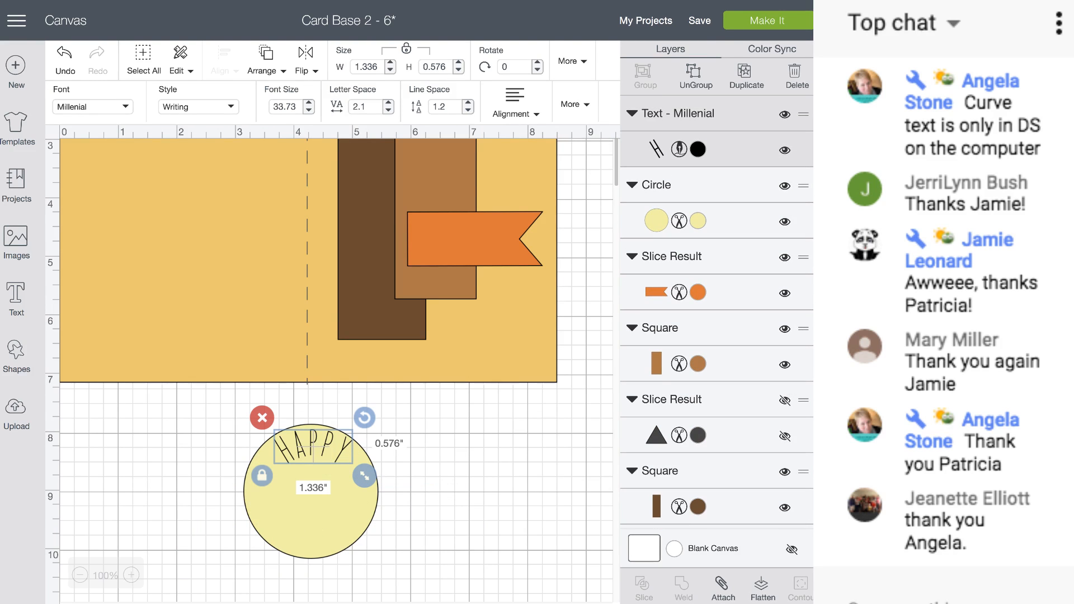
{"action": "left_click", "coordinate": [746, 75]}
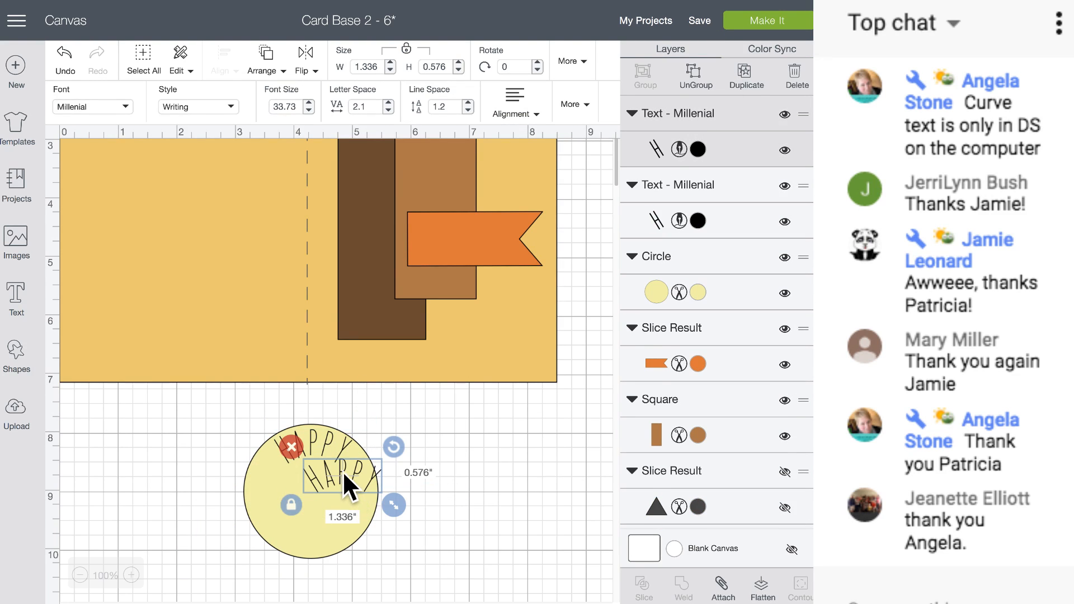
{"action": "double_click", "coordinate": [341, 468]}
{"action": "left_click_drag", "start_coordinate": [345, 389], "coordinate": [317, 388]}
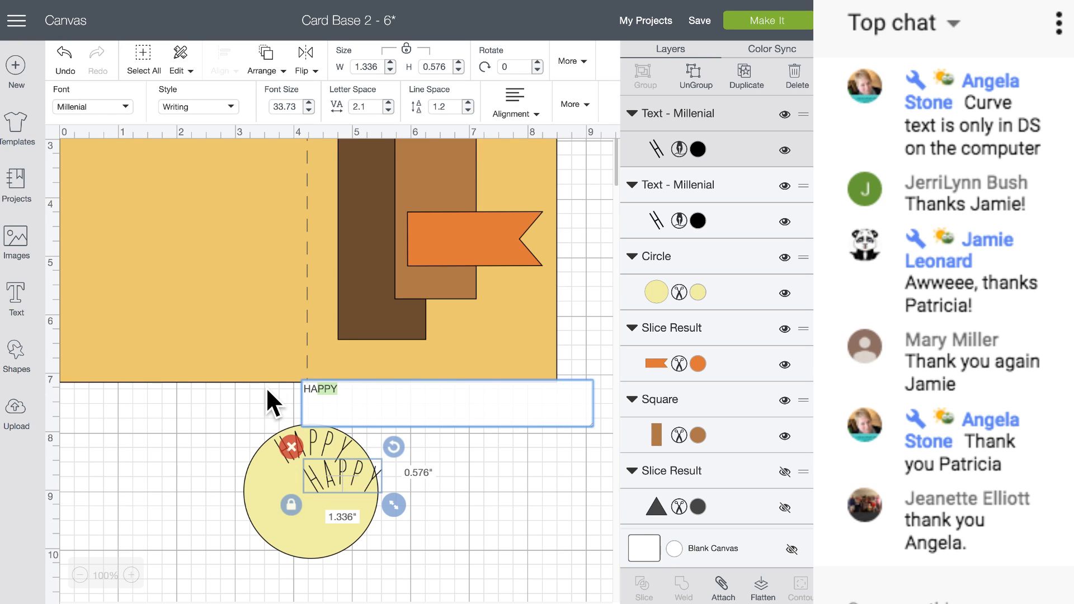
{"action": "key", "text": "BackSpace"}
{"action": "key", "text": "BackSpace"}
{"action": "key", "text": "BackSpace"}
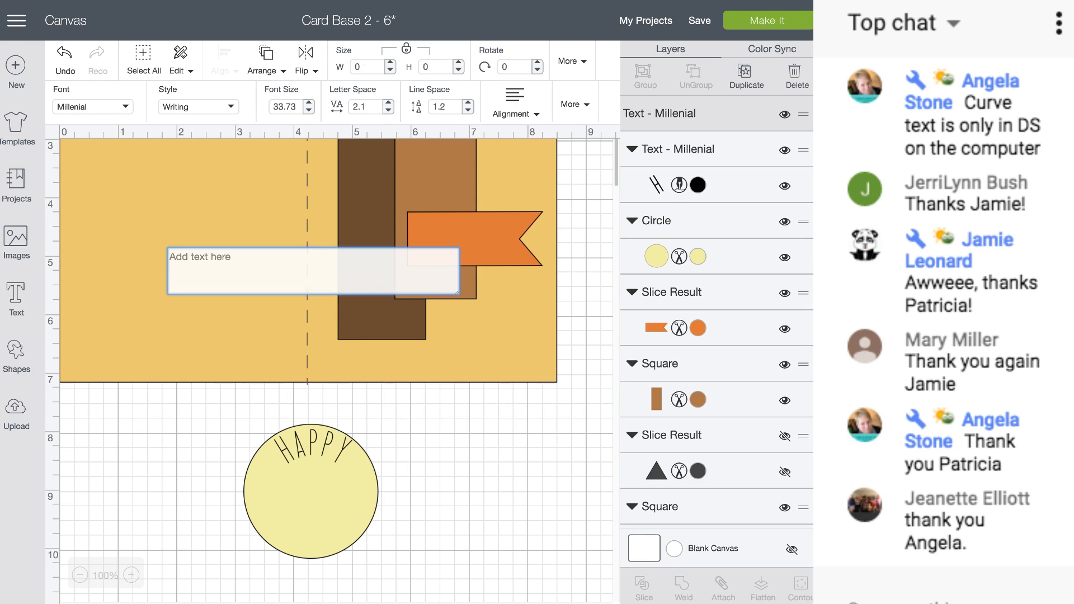
{"action": "type", "text": "THAN"}
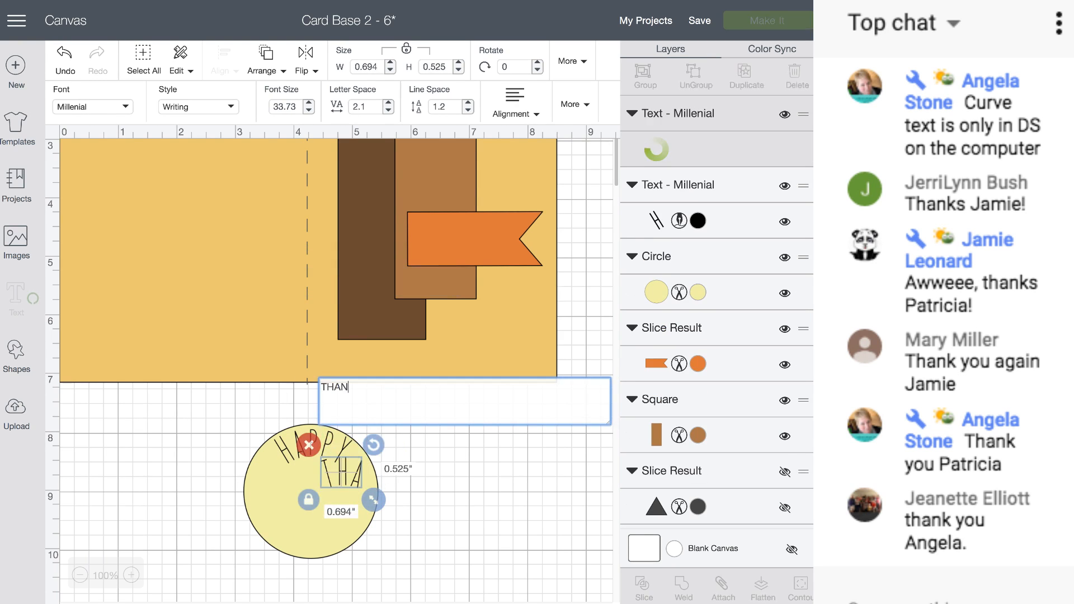
{"action": "type", "text": "KSGI"}
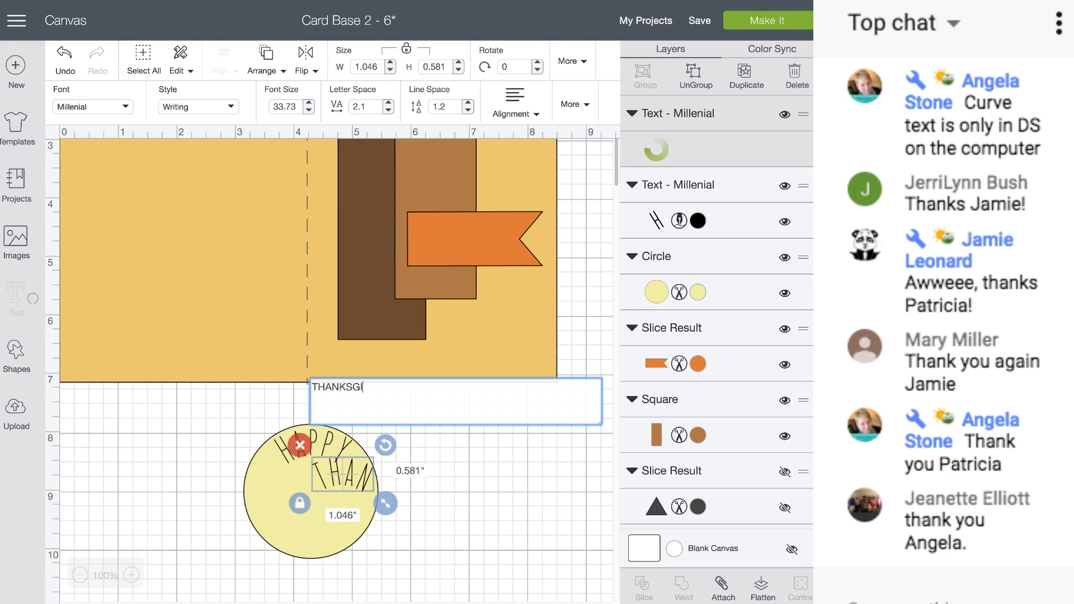
{"action": "type", "text": "VINGB"}
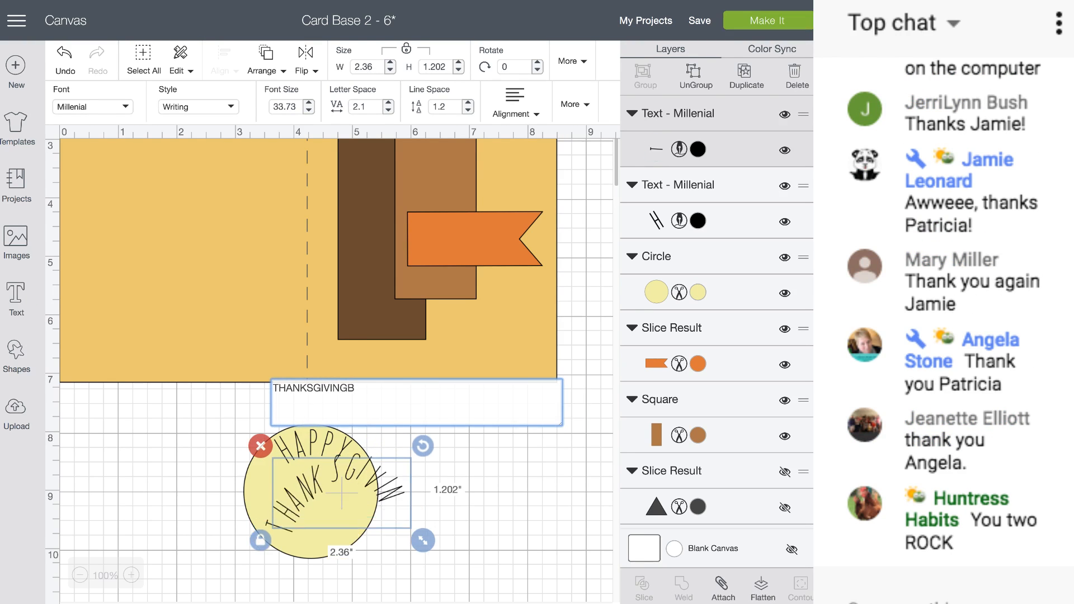
- Reverse the curve of the THANKSGIVINGB text with a diameter of -2.17 and move it into the circle's lower half
{"action": "left_click", "coordinate": [585, 110]}
{"action": "left_click", "coordinate": [510, 140]}
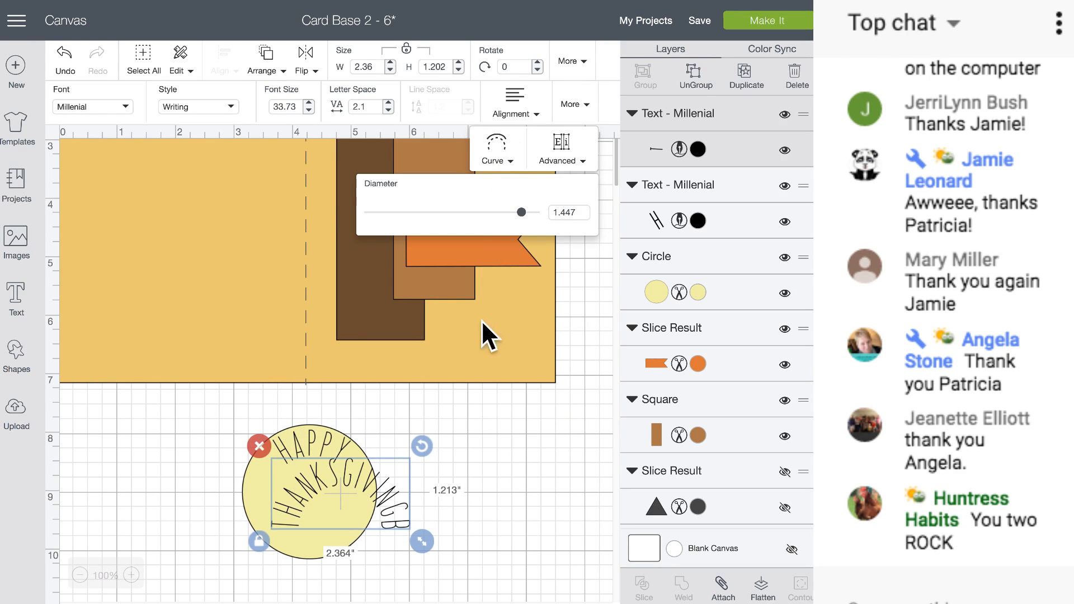
{"action": "left_click_drag", "start_coordinate": [522, 219], "coordinate": [391, 214]}
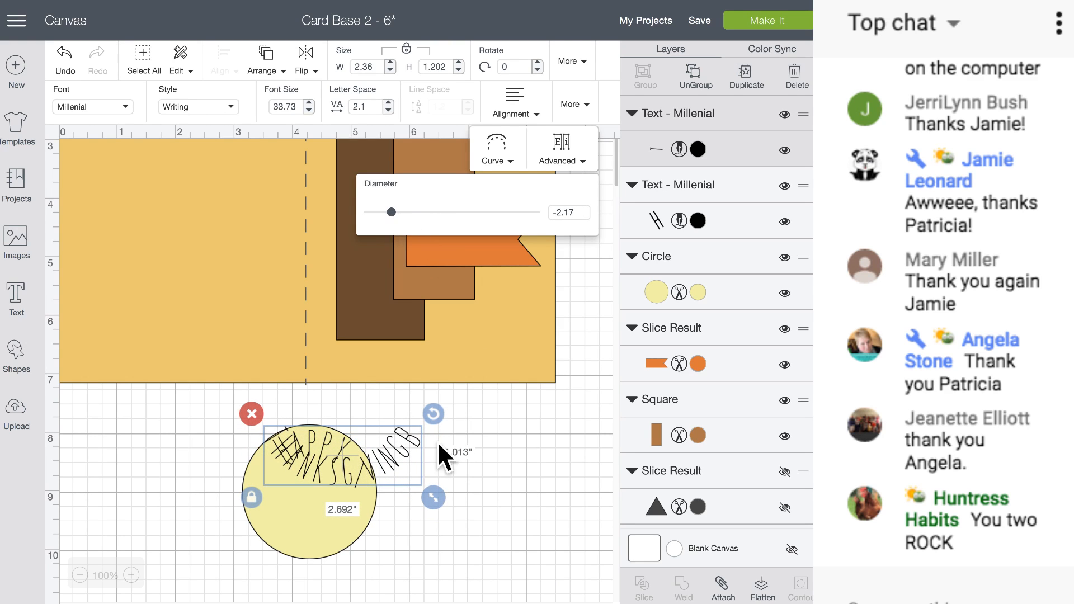
{"action": "left_click_drag", "start_coordinate": [387, 459], "coordinate": [359, 515]}
- Tighten the reversed curve of the THANKSGIVINGB text to a diameter of -1.257
{"action": "left_click", "coordinate": [572, 108]}
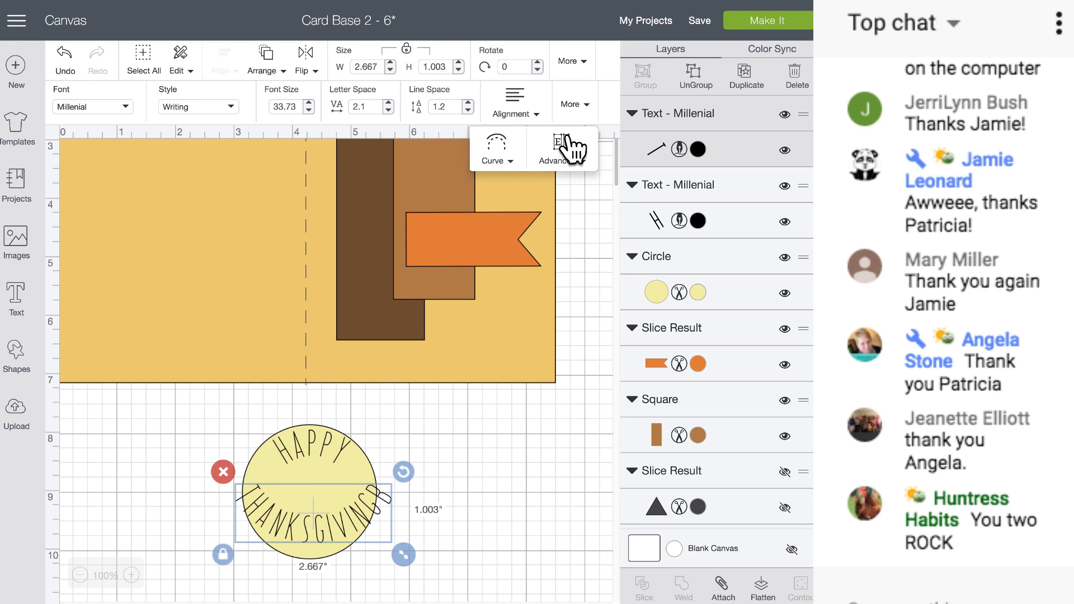
{"action": "left_click", "coordinate": [487, 144]}
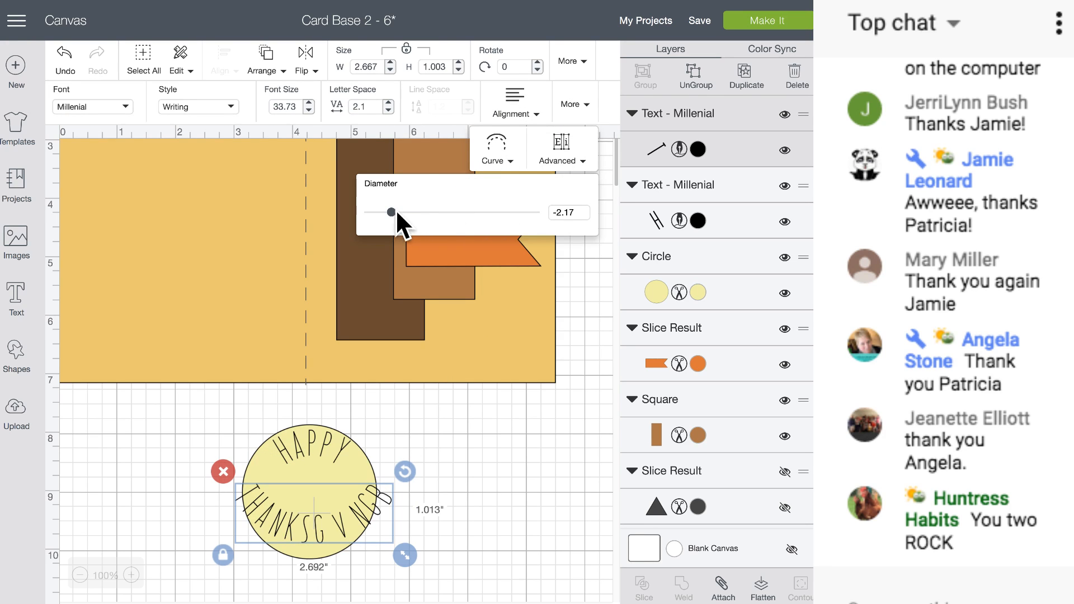
{"action": "left_click_drag", "start_coordinate": [392, 212], "coordinate": [380, 213]}
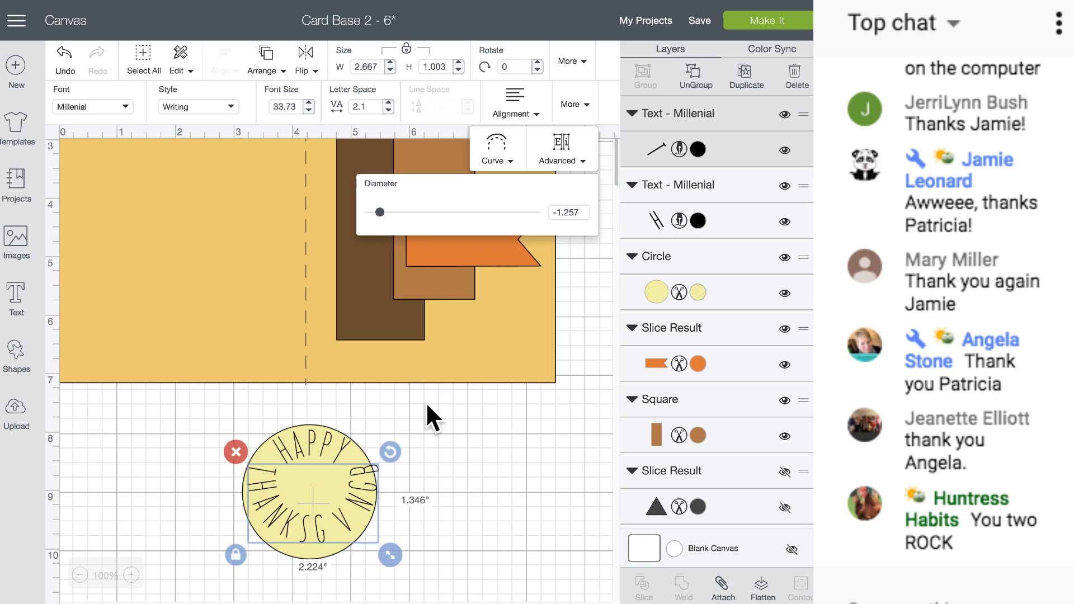
- Remove the trailing B from the THANKSGIVING text and fit both words along the edge of the yellow circle
{"action": "left_click", "coordinate": [381, 482]}
{"action": "double_click", "coordinate": [371, 485]}
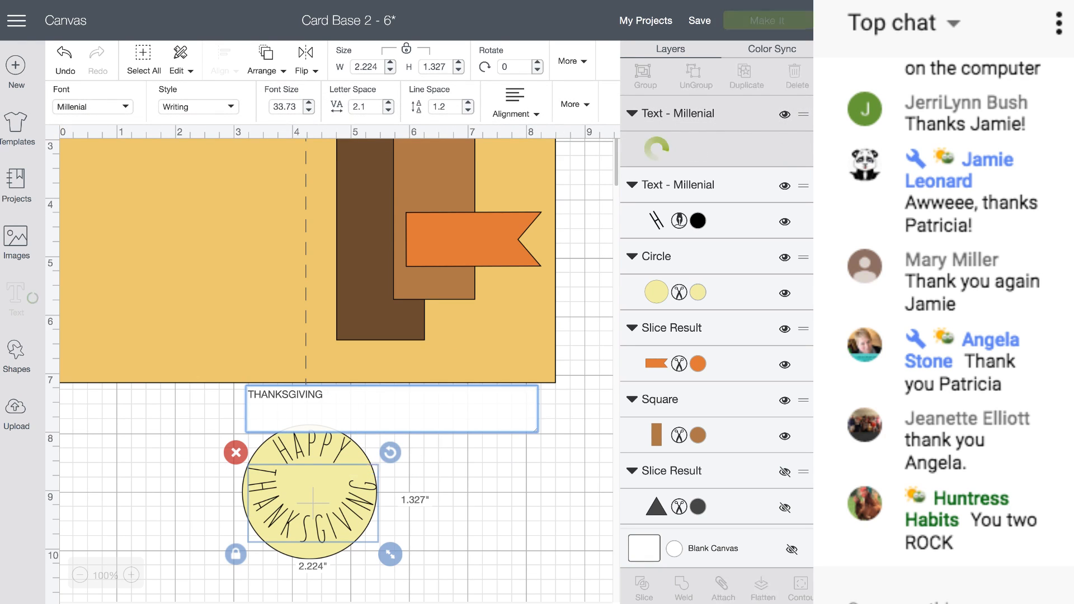
{"action": "key", "text": "BackSpace"}
{"action": "left_click_drag", "start_coordinate": [362, 495], "coordinate": [360, 508]}
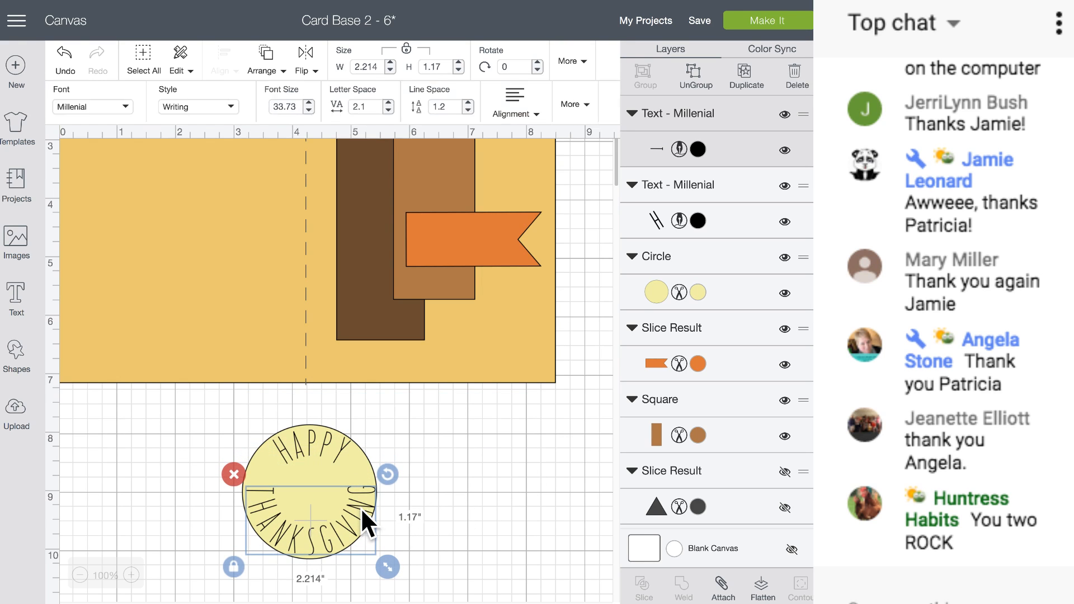
{"action": "left_click", "coordinate": [435, 483]}
{"action": "left_click_drag", "start_coordinate": [324, 438], "coordinate": [321, 437]}
{"action": "left_click", "coordinate": [453, 439]}
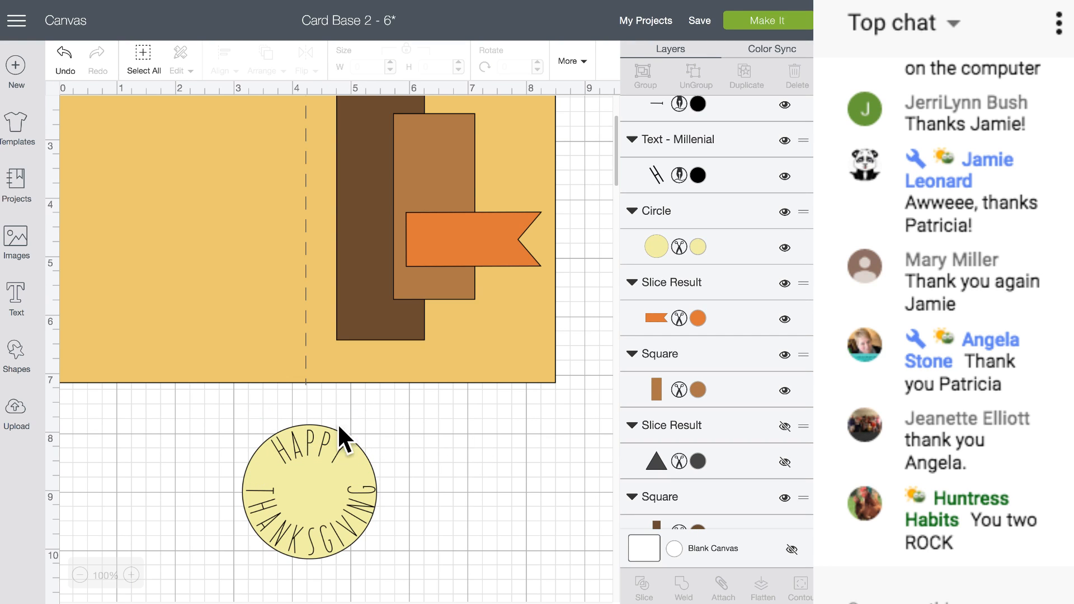
- Attach both texts to the yellow circle and place it on the card front over the strips and the banner's straight end
{"action": "left_click_drag", "start_coordinate": [234, 397], "coordinate": [412, 582]}
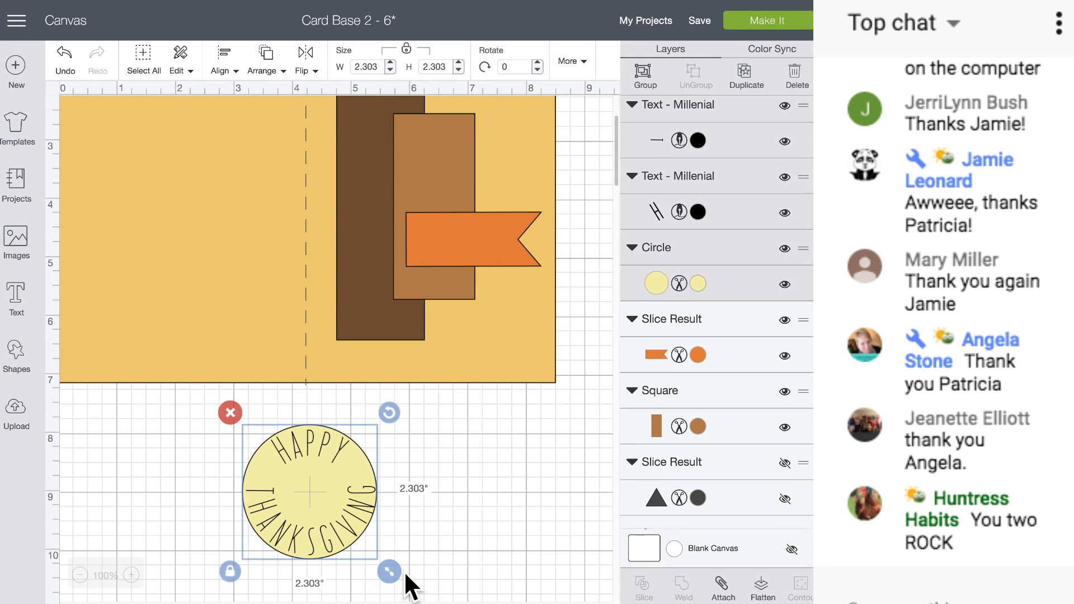
{"action": "left_click", "coordinate": [721, 587]}
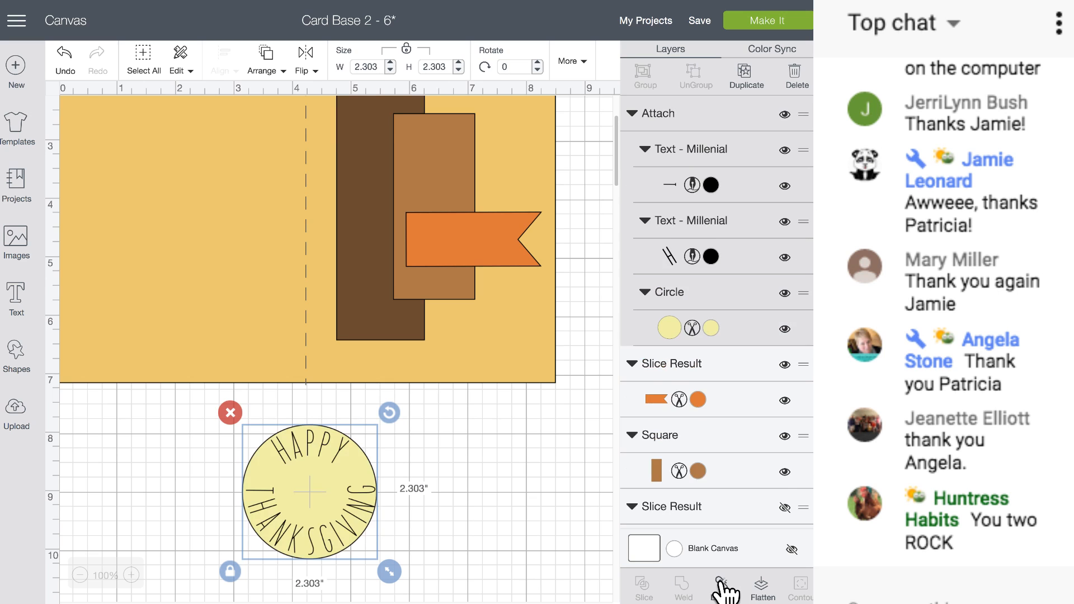
{"action": "left_click_drag", "start_coordinate": [321, 494], "coordinate": [424, 255]}
{"action": "left_click", "coordinate": [460, 478]}
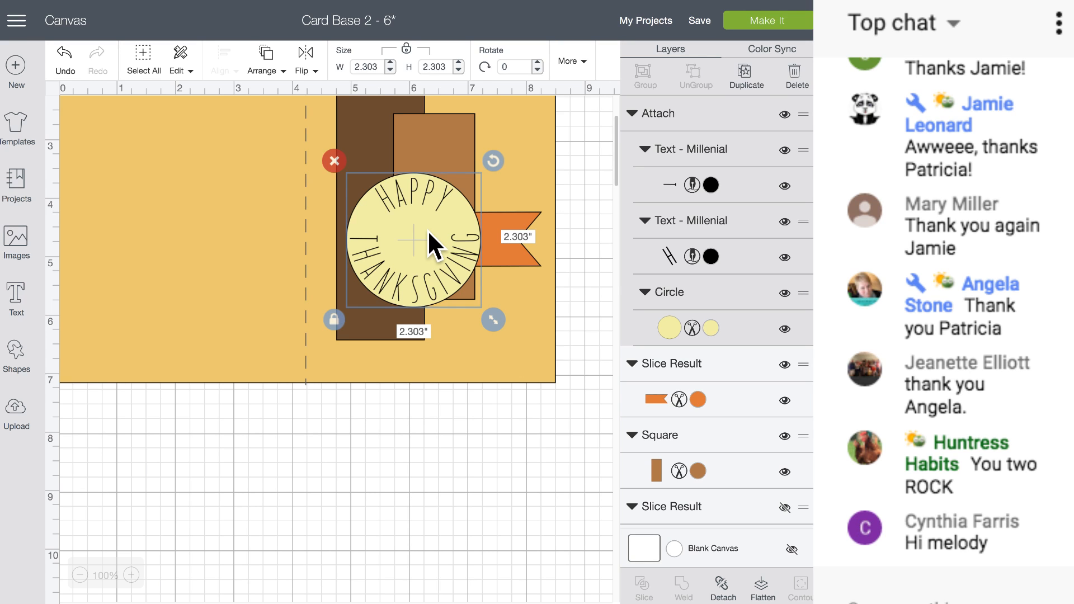
- Duplicate the attached circle, detach the copy and delete its HAPPY and THANKSGIVING texts, keeping only the blank circle
{"action": "scroll", "coordinate": [428, 230], "scroll_direction": "up", "scroll_amount": 3}
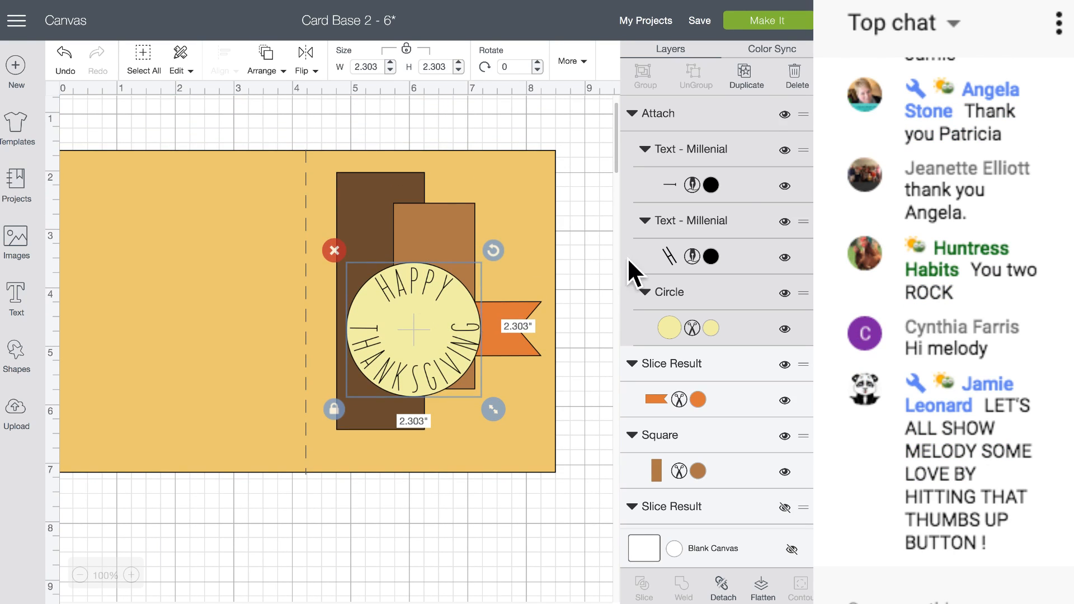
{"action": "left_click", "coordinate": [745, 71]}
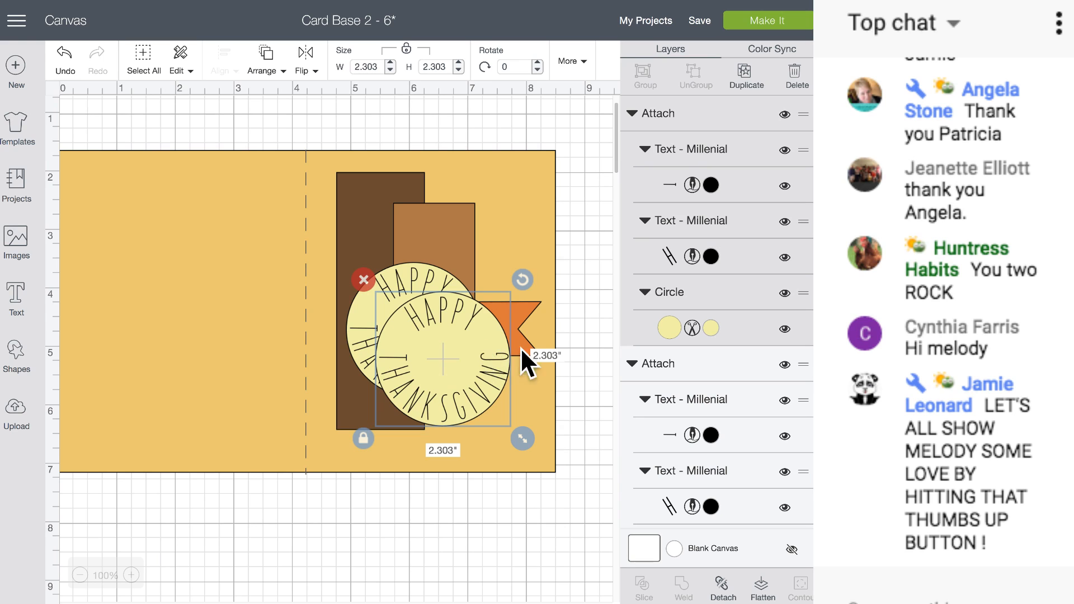
{"action": "left_click", "coordinate": [730, 587]}
{"action": "left_click", "coordinate": [443, 352]}
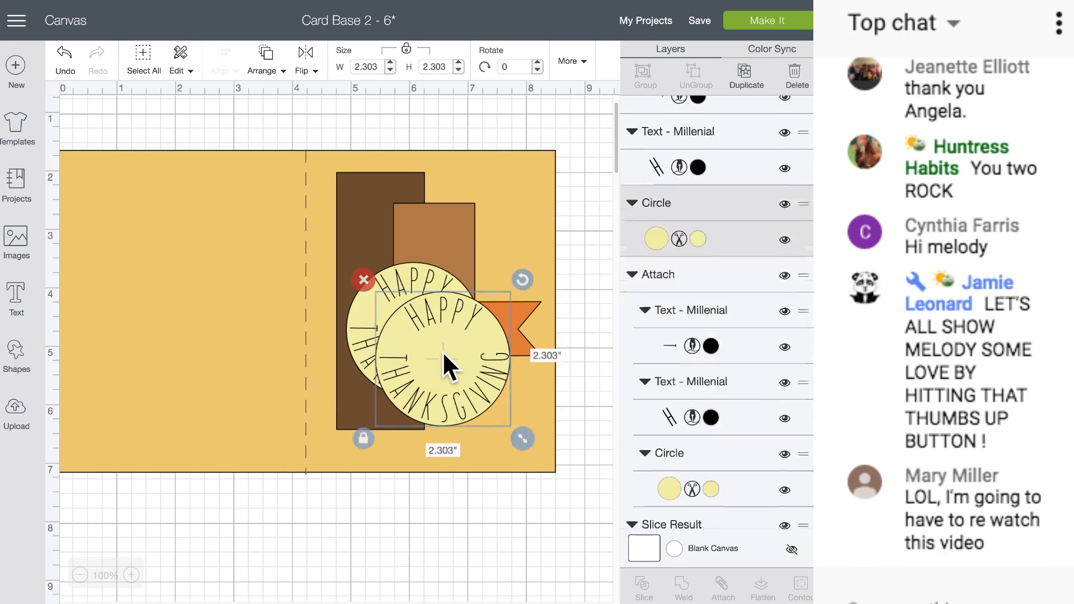
{"action": "left_click_drag", "start_coordinate": [438, 310], "coordinate": [427, 326]}
{"action": "left_click_drag", "start_coordinate": [431, 364], "coordinate": [345, 598]}
{"action": "left_click", "coordinate": [269, 550]}
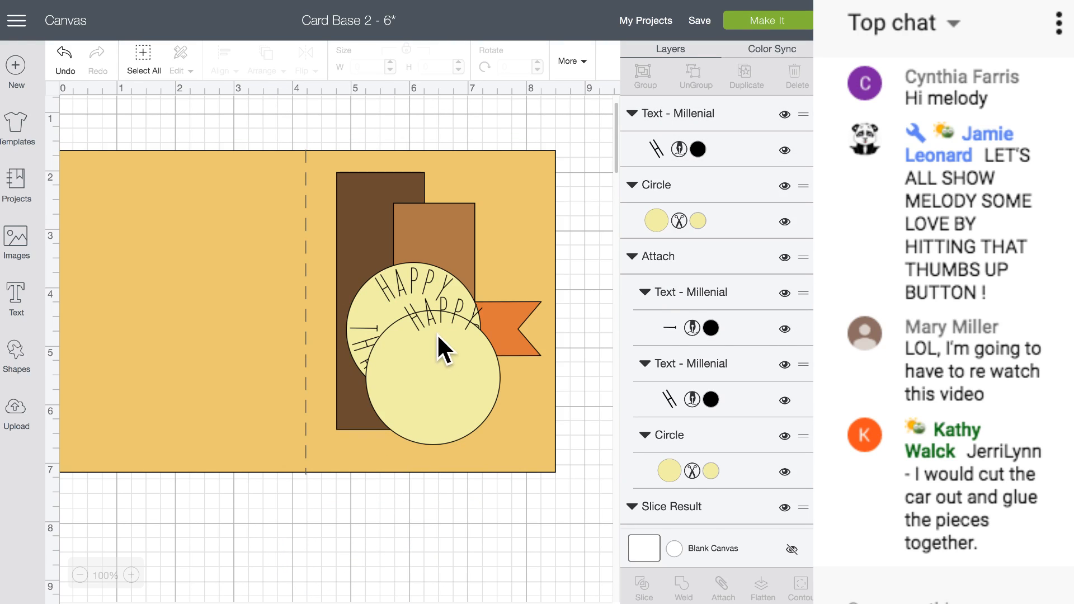
{"action": "left_click_drag", "start_coordinate": [437, 311], "coordinate": [246, 549]}
{"action": "left_click", "coordinate": [193, 526]}
- Enlarge the blank circle copy to about 2.512 inches and recolor it dark brown
{"action": "left_click", "coordinate": [409, 478]}
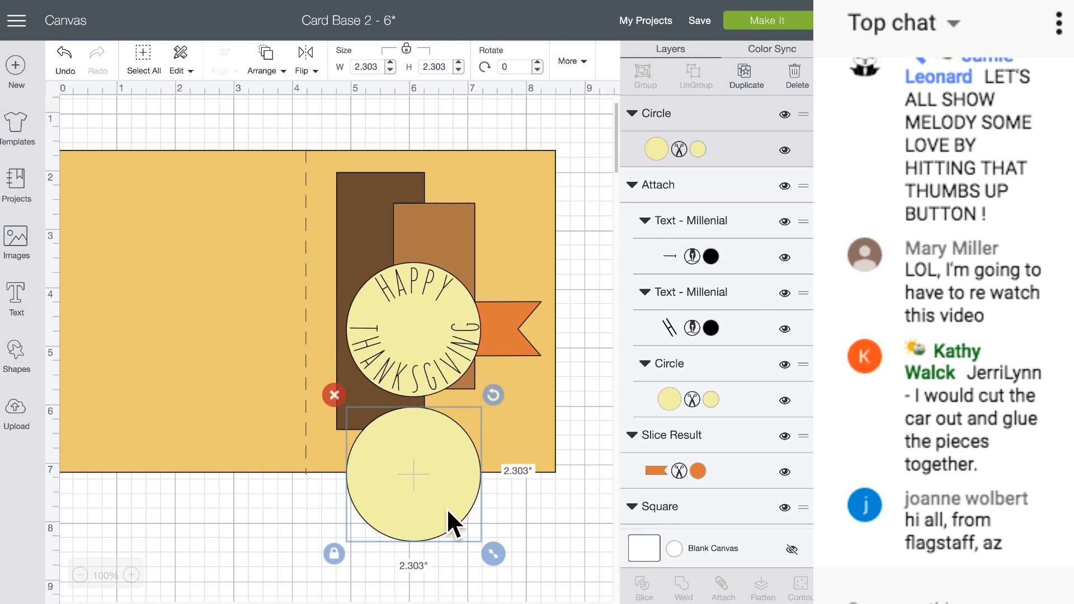
{"action": "left_click_drag", "start_coordinate": [492, 561], "coordinate": [506, 572]}
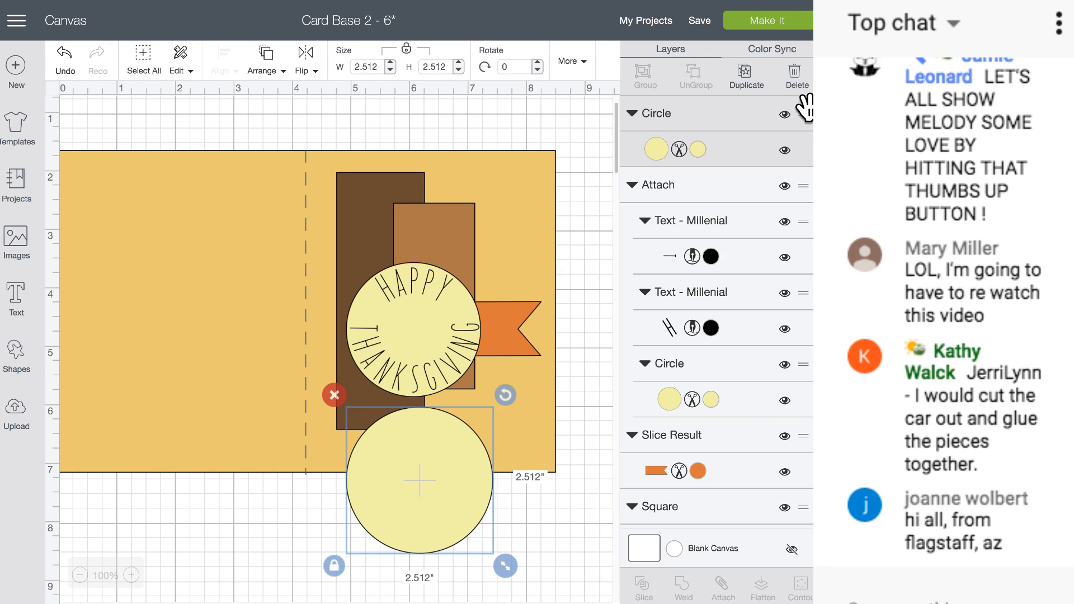
{"action": "left_click", "coordinate": [698, 148]}
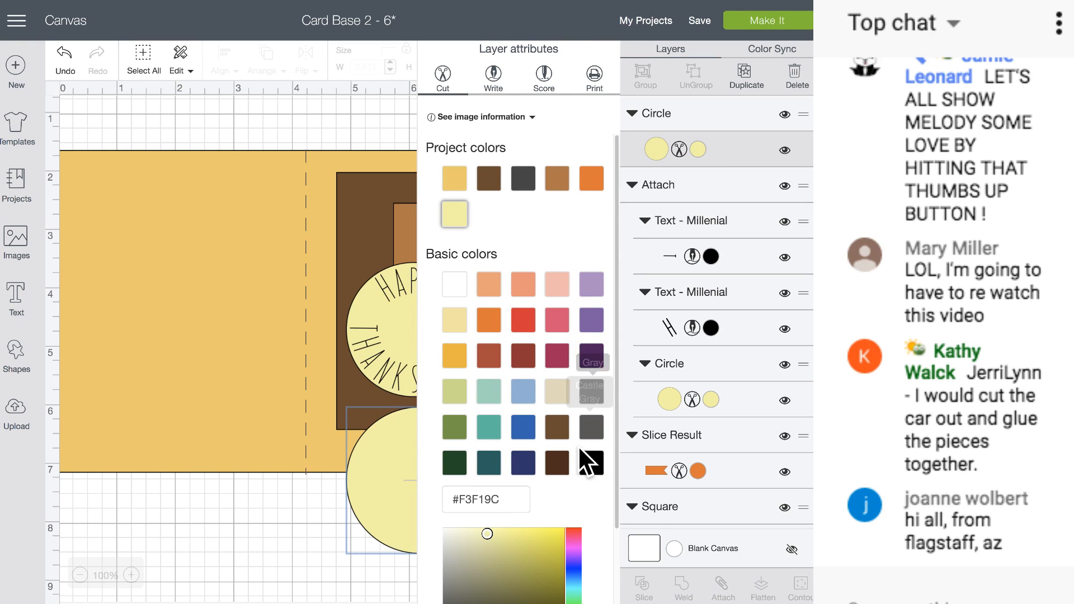
{"action": "left_click", "coordinate": [557, 462]}
- Center the dark brown circle on the lettered circle and move it one layer backward to form a border
{"action": "left_click_drag", "start_coordinate": [370, 482], "coordinate": [366, 334]}
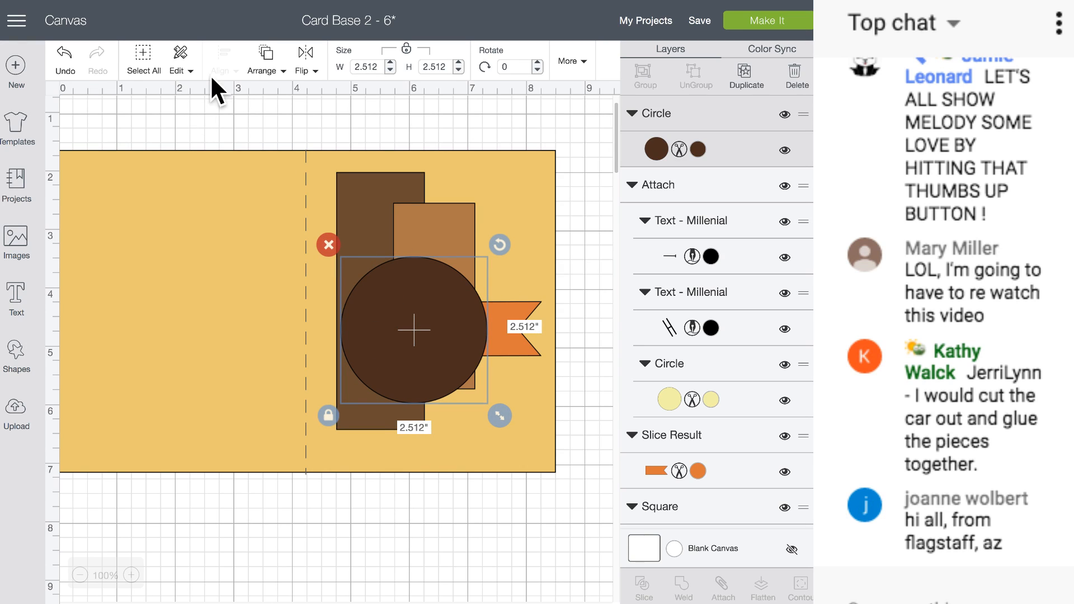
{"action": "left_click", "coordinate": [269, 60]}
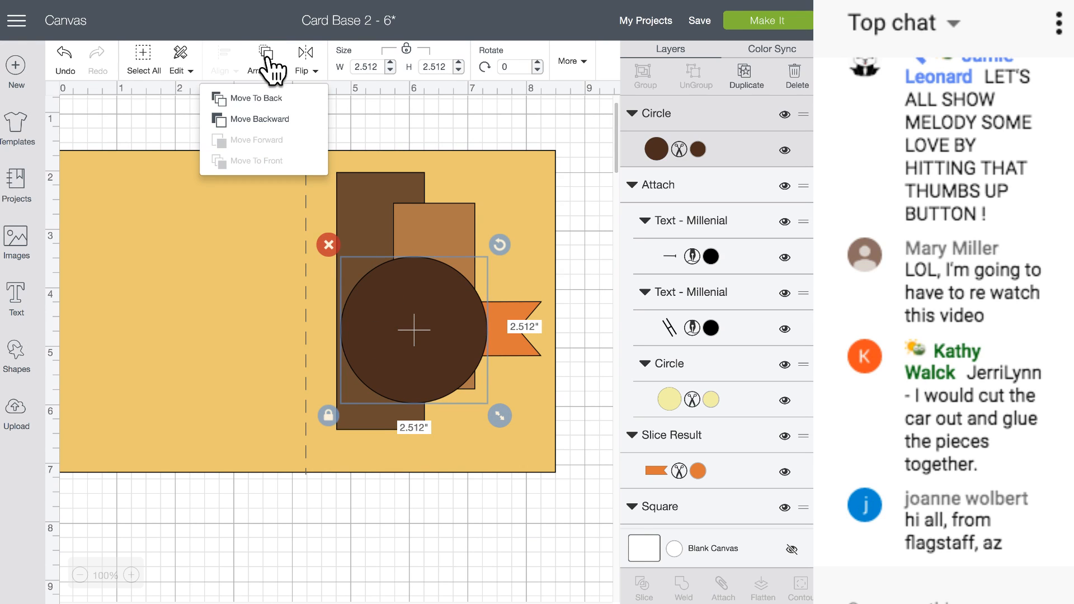
{"action": "left_click", "coordinate": [259, 118]}
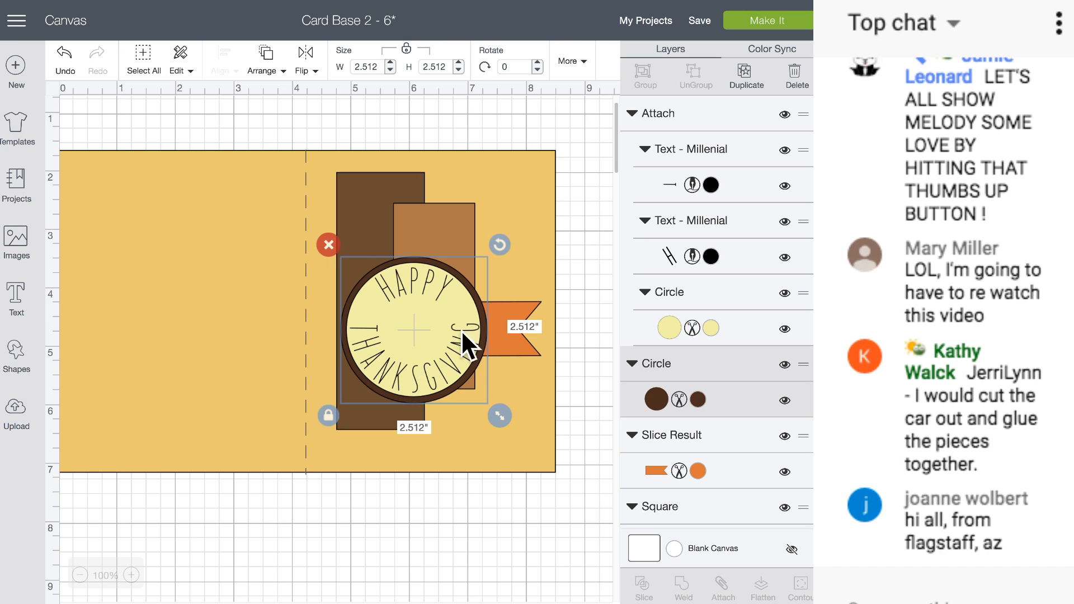
- Move the orange banner above the lettered circle and the light brown rectangle to the card's lower right area
{"action": "left_click_drag", "start_coordinate": [502, 307], "coordinate": [508, 166]}
{"action": "left_click_drag", "start_coordinate": [438, 239], "coordinate": [492, 295]}
- Rotate the whole card design about 90 degrees clockwise so the fold runs horizontally, and position it on the canvas
{"action": "left_click", "coordinate": [142, 53]}
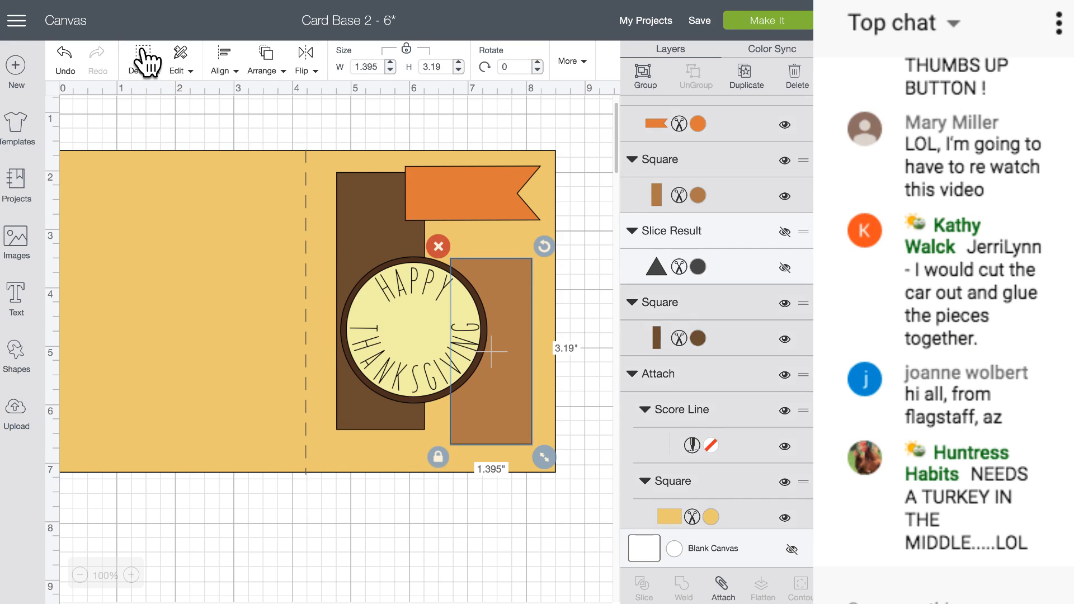
{"action": "left_click", "coordinate": [80, 575]}
{"action": "left_click_drag", "start_coordinate": [451, 117], "coordinate": [403, 477]}
{"action": "left_click", "coordinate": [457, 369]}
{"action": "left_click_drag", "start_coordinate": [361, 203], "coordinate": [210, 451]}
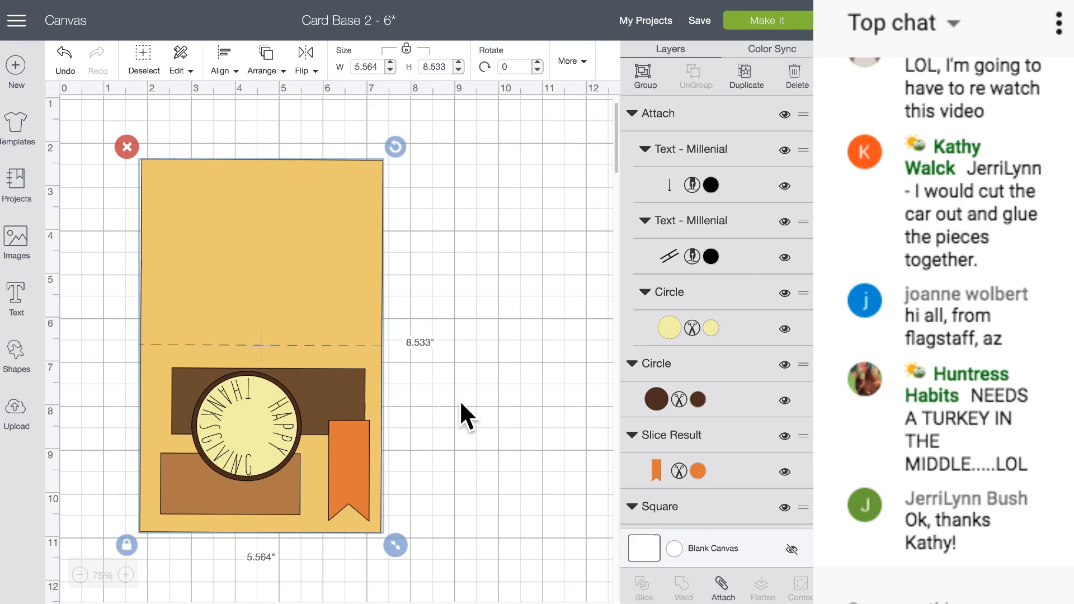
{"action": "left_click", "coordinate": [460, 403]}
- Turn the orange banner horizontal, tuck it behind the right side of the circle, and move the light brown rectangle up behind the circle
{"action": "left_click_drag", "start_coordinate": [347, 445], "coordinate": [283, 434]}
{"action": "left_click_drag", "start_coordinate": [316, 396], "coordinate": [257, 383]}
{"action": "left_click_drag", "start_coordinate": [273, 478], "coordinate": [303, 474]}
{"action": "left_click_drag", "start_coordinate": [320, 476], "coordinate": [355, 455]}
{"action": "left_click_drag", "start_coordinate": [384, 376], "coordinate": [327, 361]}
{"action": "left_click_drag", "start_coordinate": [330, 439], "coordinate": [328, 430]}
{"action": "left_click_drag", "start_coordinate": [283, 486], "coordinate": [281, 449]}
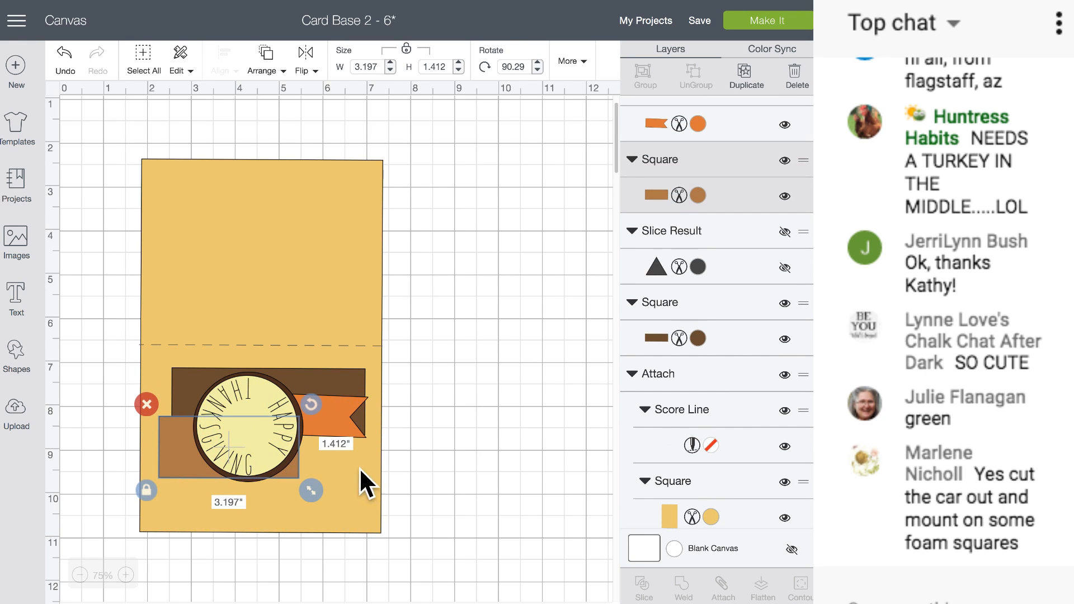
- Insert a diamond, rotate it so its long axis is horizontal, and resize it to about 1.648 by 0.95 inches
{"action": "left_click", "coordinate": [22, 358]}
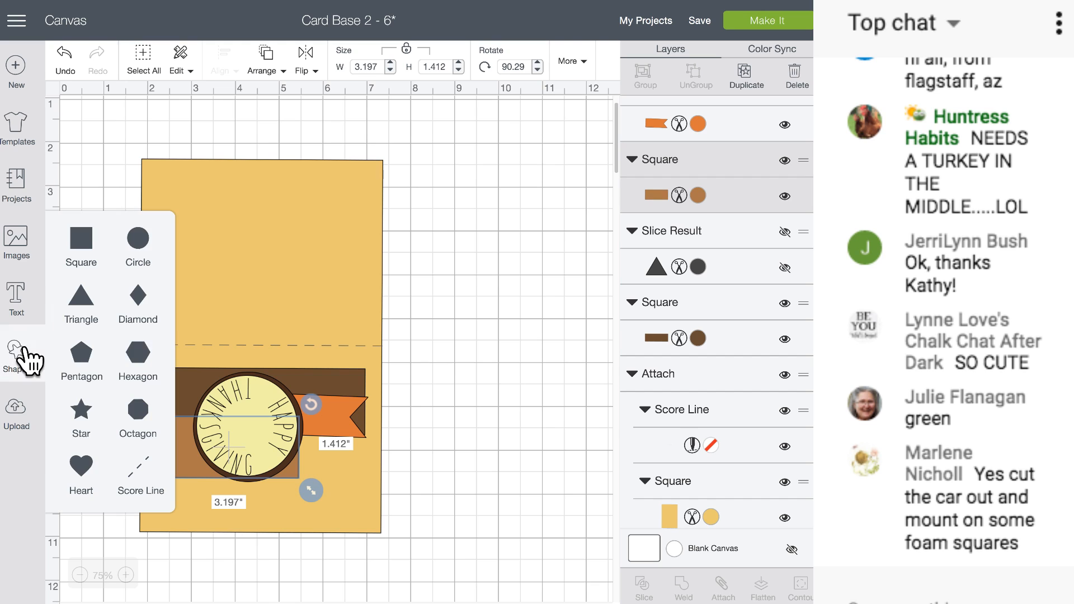
{"action": "left_click", "coordinate": [144, 306]}
{"action": "left_click_drag", "start_coordinate": [212, 246], "coordinate": [322, 511]}
{"action": "left_click_drag", "start_coordinate": [377, 412], "coordinate": [237, 440]}
{"action": "left_click_drag", "start_coordinate": [407, 543], "coordinate": [342, 507]}
- Lower the light brown rectangle, overlap the diamond on its right end, and select both shapes together
{"action": "left_click_drag", "start_coordinate": [294, 481], "coordinate": [334, 489]}
{"action": "left_click_drag", "start_coordinate": [183, 446], "coordinate": [190, 487]}
{"action": "left_click_drag", "start_coordinate": [344, 492], "coordinate": [273, 491]}
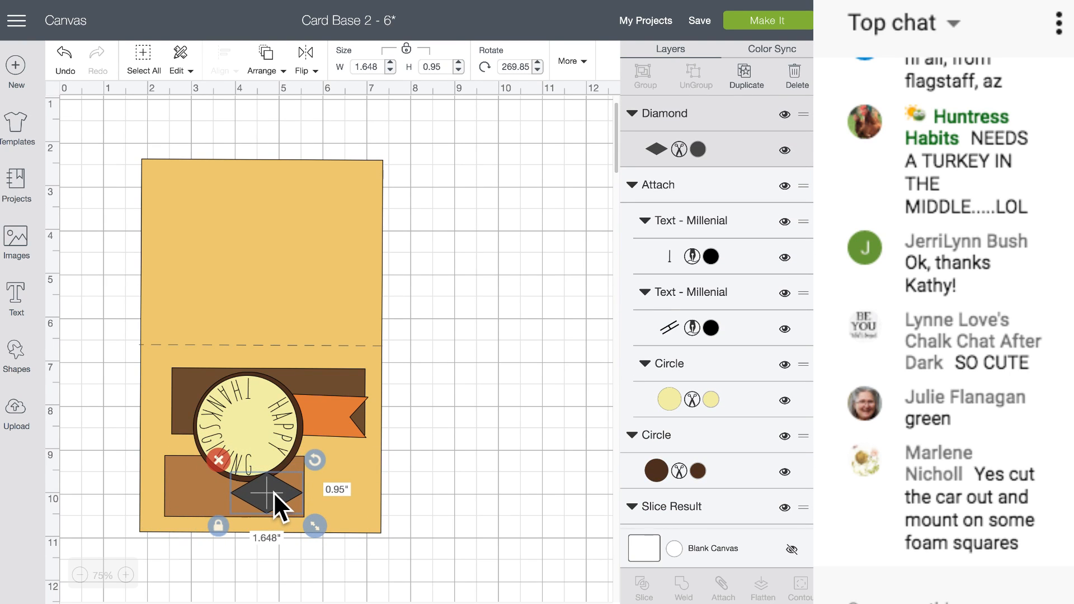
{"action": "left_click", "coordinate": [186, 478], "text": "shift"}
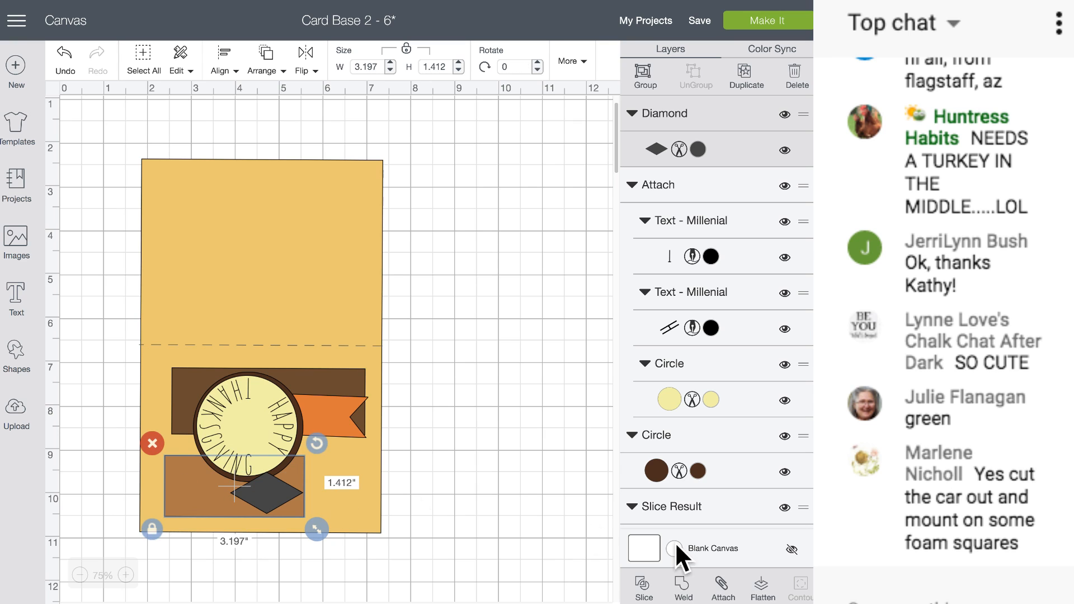
- Slice the diamond out of the light brown rectangle and move both cut-out diamonds off the card
{"action": "left_click", "coordinate": [638, 587]}
{"action": "left_click_drag", "start_coordinate": [277, 487], "coordinate": [541, 482]}
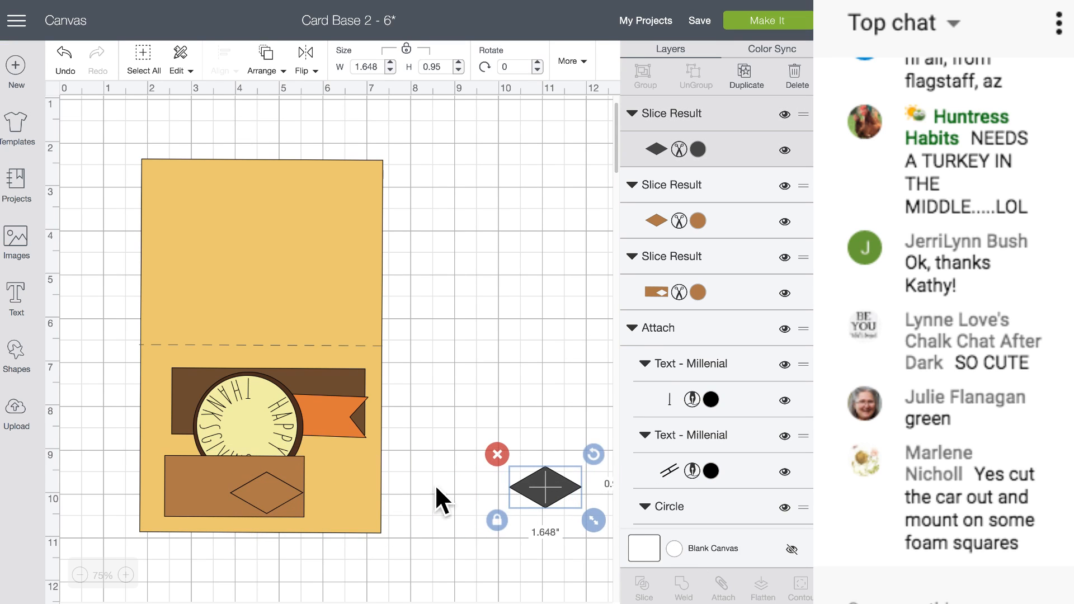
{"action": "left_click_drag", "start_coordinate": [284, 488], "coordinate": [554, 495]}
- Turn the light brown rectangle with the diamond cutout vertical, place it right of the circle, and layer it behind the orange banner
{"action": "left_click_drag", "start_coordinate": [287, 463], "coordinate": [361, 506]}
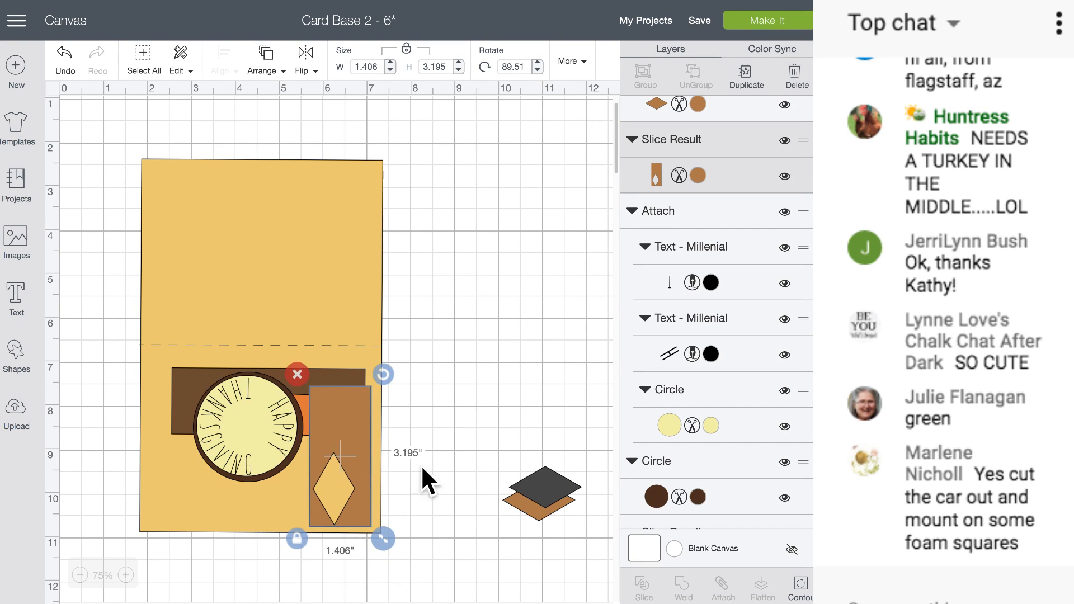
{"action": "left_click", "coordinate": [268, 60]}
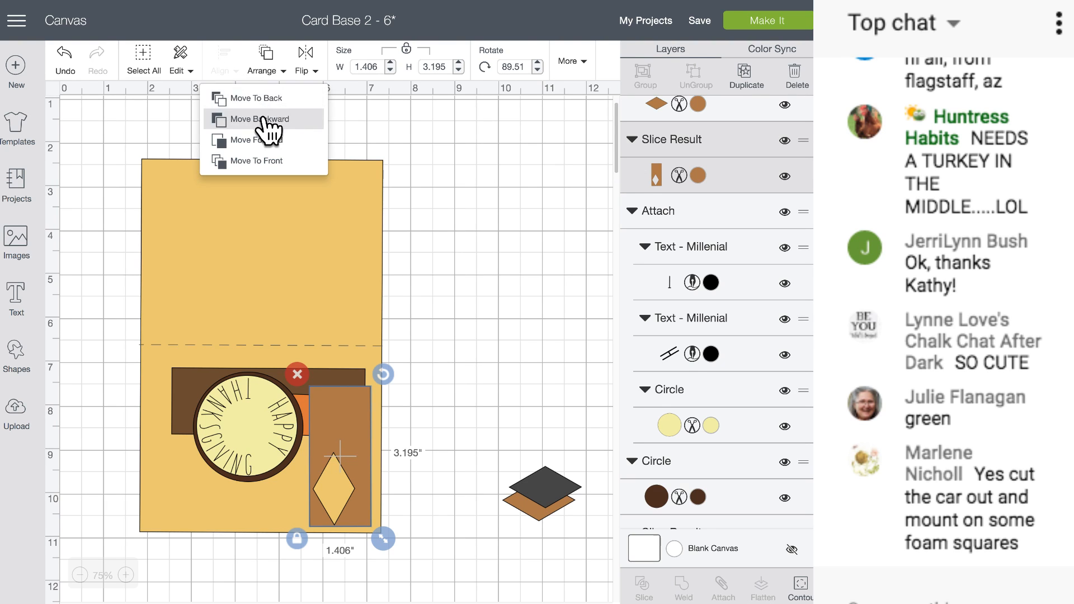
{"action": "left_click", "coordinate": [268, 119]}
{"action": "left_click", "coordinate": [270, 62]}
{"action": "left_click", "coordinate": [269, 120]}
{"action": "left_click", "coordinate": [264, 65]}
{"action": "left_click", "coordinate": [264, 101]}
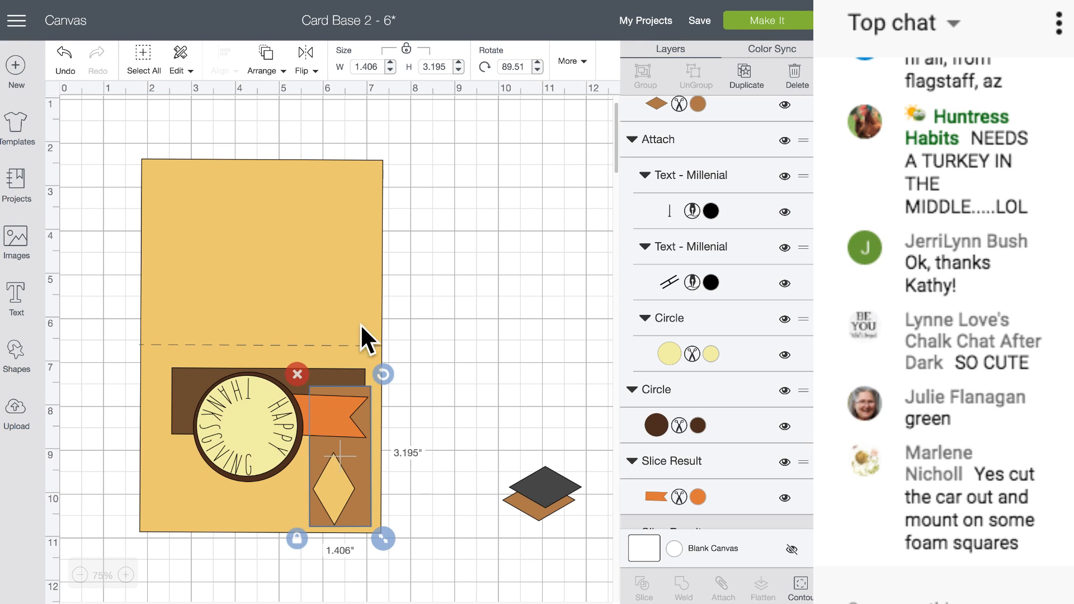
- Rearrange the circle, orange banner and light brown rectangle so the rectangle hangs below the banner beside the circle
{"action": "left_click_drag", "start_coordinate": [363, 454], "coordinate": [354, 414]}
{"action": "left_click", "coordinate": [337, 420]}
{"action": "mouse_move", "coordinate": [254, 433]}
{"action": "left_mouse_down"}
{"action": "mouse_move", "coordinate": [213, 417]}
{"action": "mouse_move", "coordinate": [288, 429]}
{"action": "mouse_move", "coordinate": [270, 431]}
{"action": "left_mouse_up"}
{"action": "left_click_drag", "start_coordinate": [347, 451], "coordinate": [436, 442]}
{"action": "left_click_drag", "start_coordinate": [400, 410], "coordinate": [313, 394]}
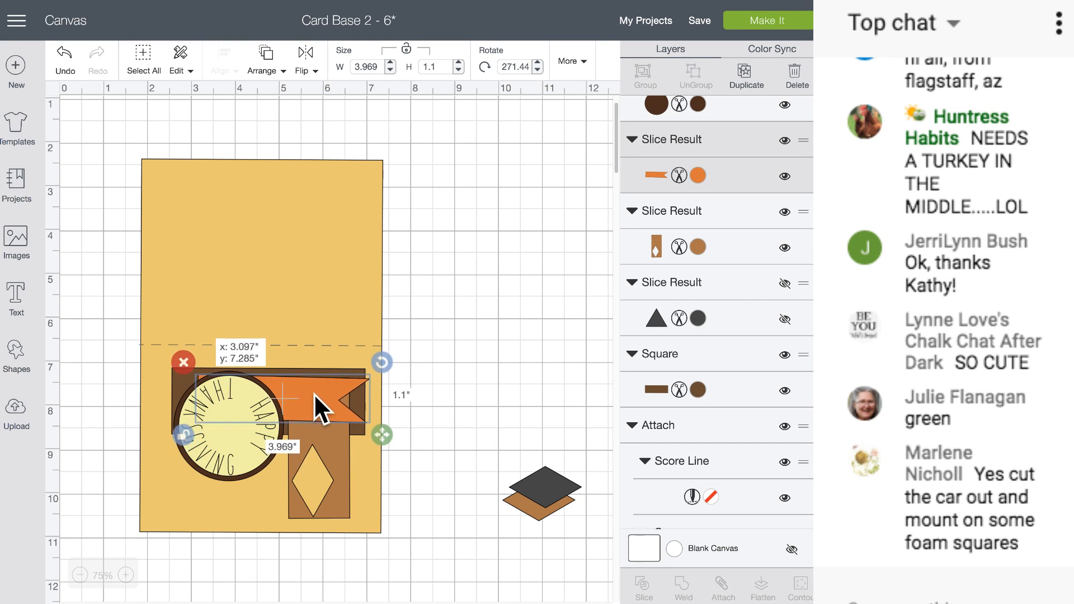
{"action": "left_click", "coordinate": [330, 435]}
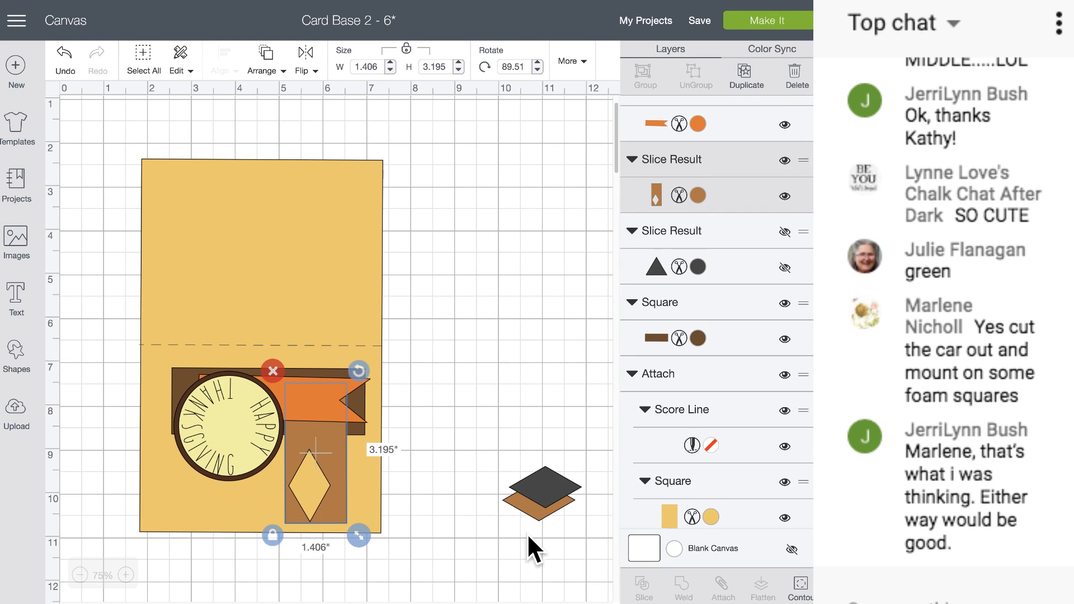
- Place the cut-out brown diamond at the circle's lower edge and layer it behind the circle but above the card base
{"action": "left_click_drag", "start_coordinate": [534, 511], "coordinate": [196, 489]}
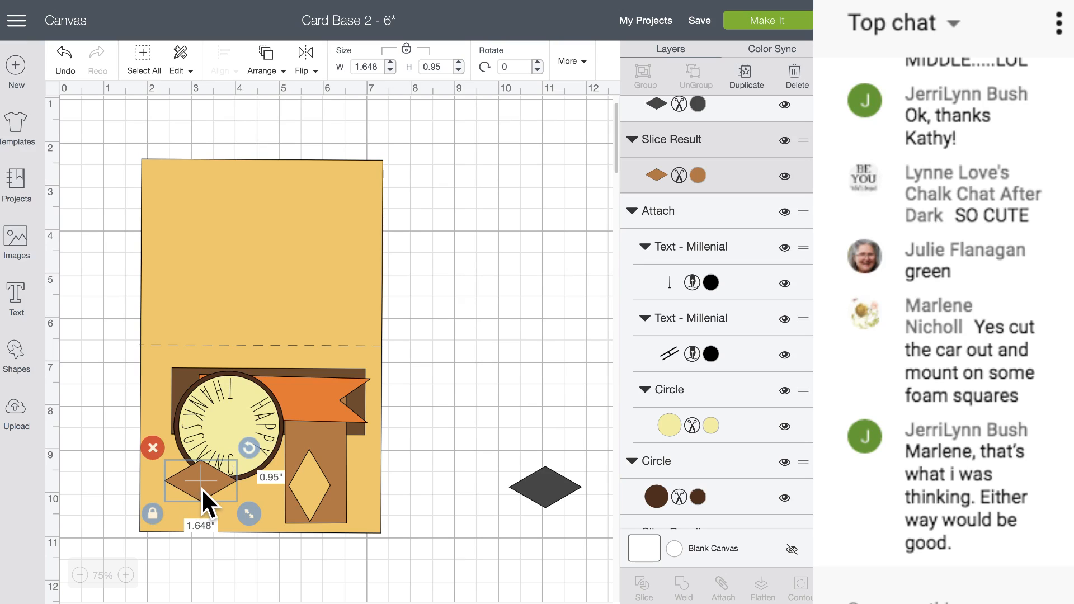
{"action": "left_click", "coordinate": [267, 56]}
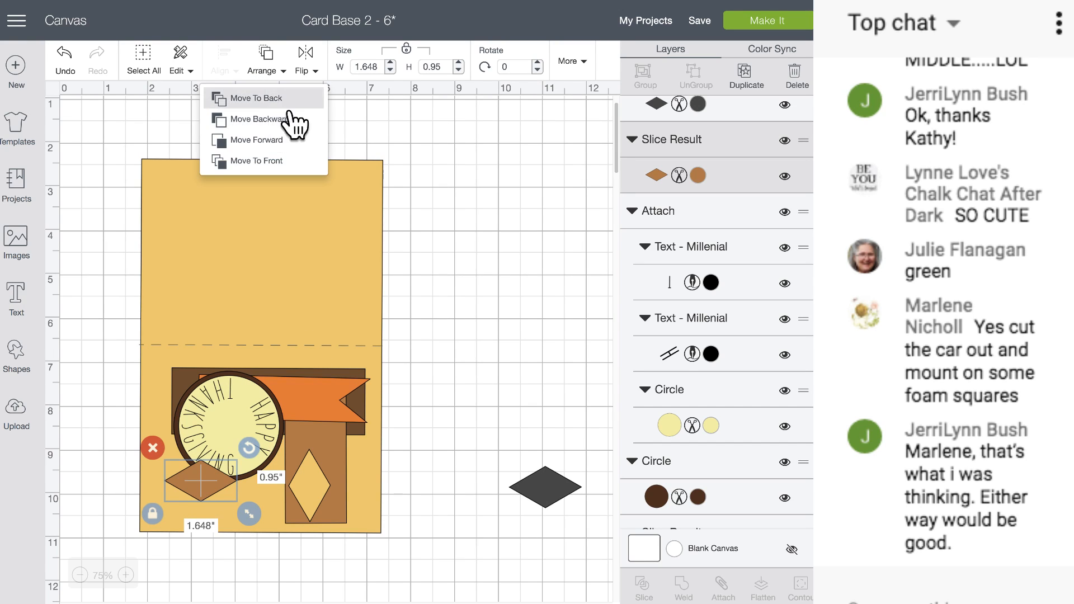
{"action": "left_click", "coordinate": [271, 118]}
{"action": "left_click", "coordinate": [268, 56]}
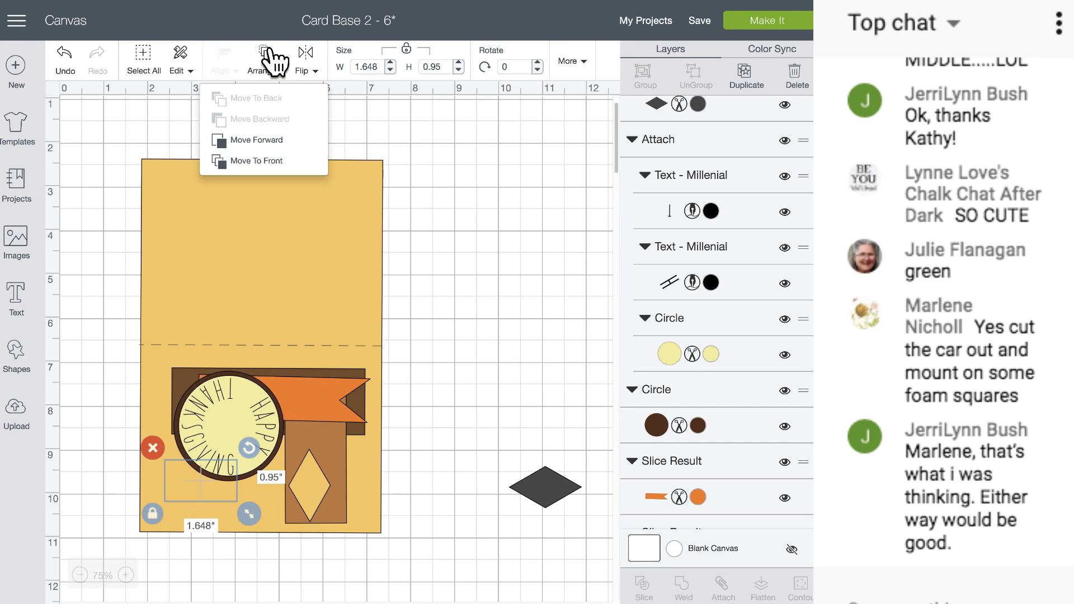
{"action": "left_click", "coordinate": [265, 140]}
- Rotate the brown diamond to 309.3 degrees and nudge it up so it peeks out from under the circle's lower left
{"action": "left_click_drag", "start_coordinate": [249, 447], "coordinate": [229, 437]}
{"action": "left_click", "coordinate": [495, 351]}
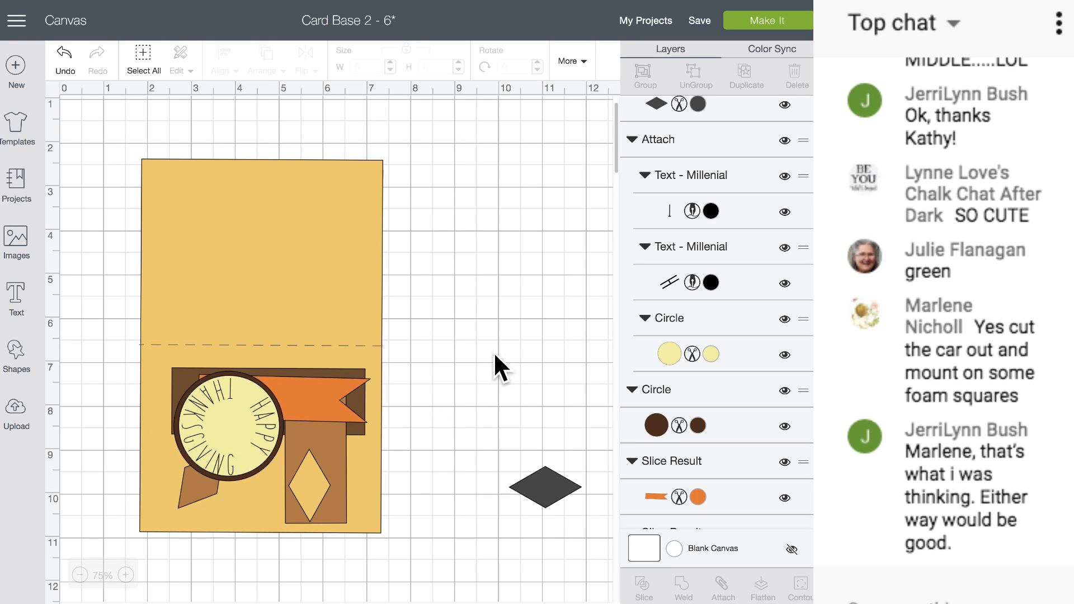
{"action": "left_click_drag", "start_coordinate": [197, 491], "coordinate": [197, 482]}
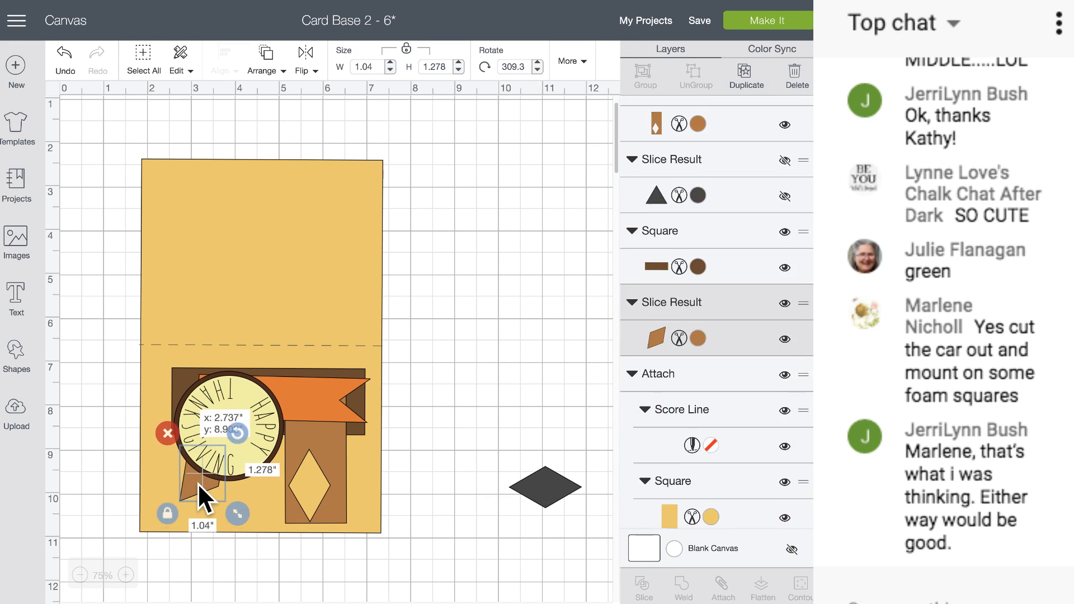
{"action": "left_click", "coordinate": [488, 378]}
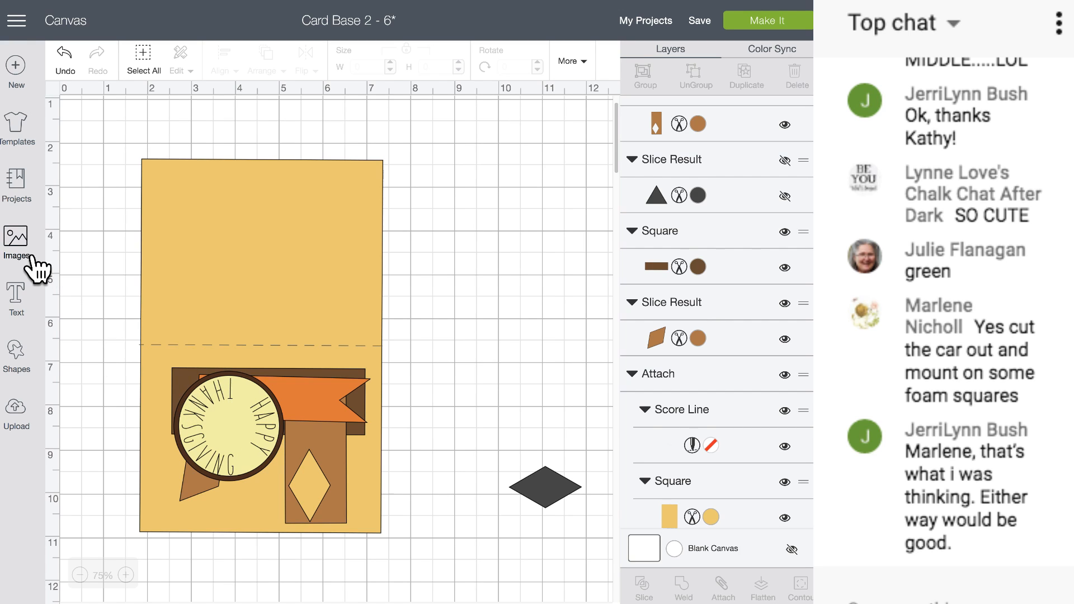
- Search the image library for "turkey"
{"action": "left_click", "coordinate": [17, 240]}
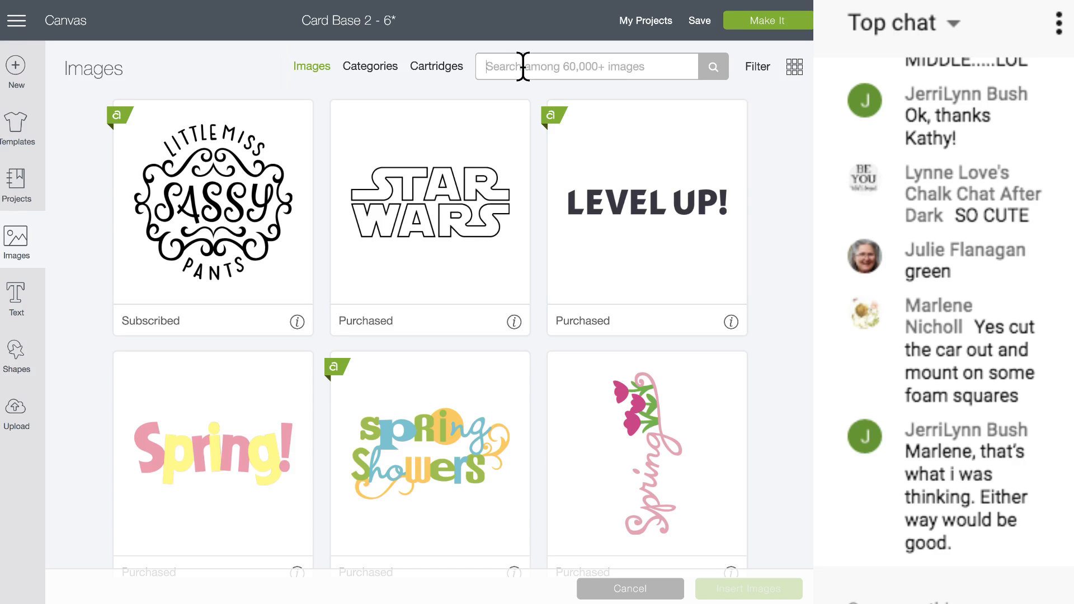
{"action": "type", "text": "turkey"}
{"action": "key", "text": "Return"}
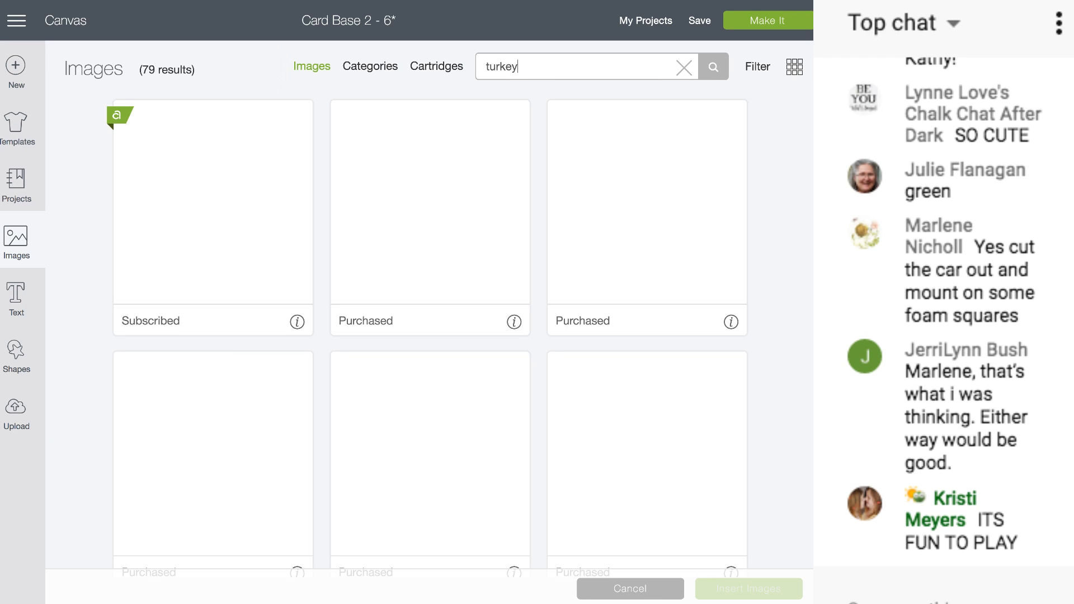
- Look through the turkey images for artwork that could suit the Thanksgiving card
{"action": "scroll", "coordinate": [311, 314], "scroll_direction": "down", "scroll_amount": 5}
{"action": "scroll", "coordinate": [311, 314], "scroll_direction": "down", "scroll_amount": 12}
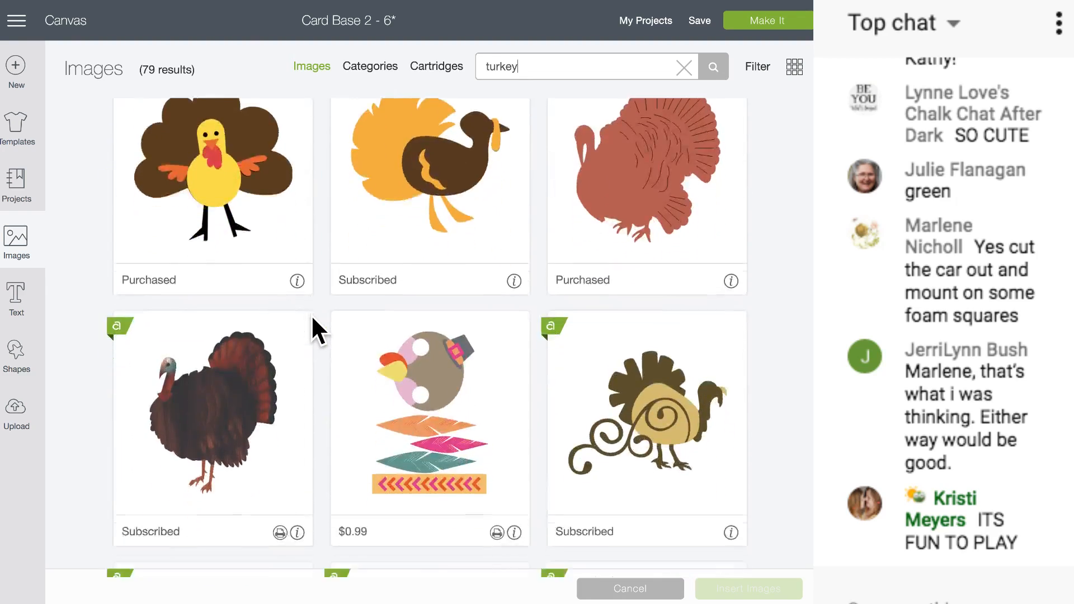
{"action": "scroll", "coordinate": [311, 315], "scroll_direction": "down", "scroll_amount": 9}
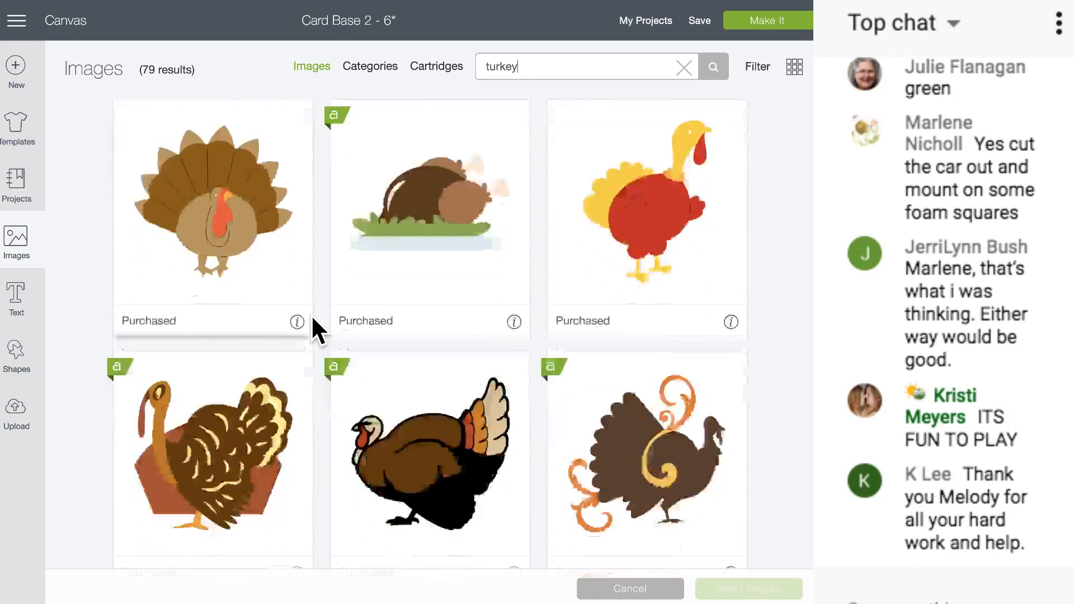
{"action": "scroll", "coordinate": [311, 315], "scroll_direction": "down", "scroll_amount": 10}
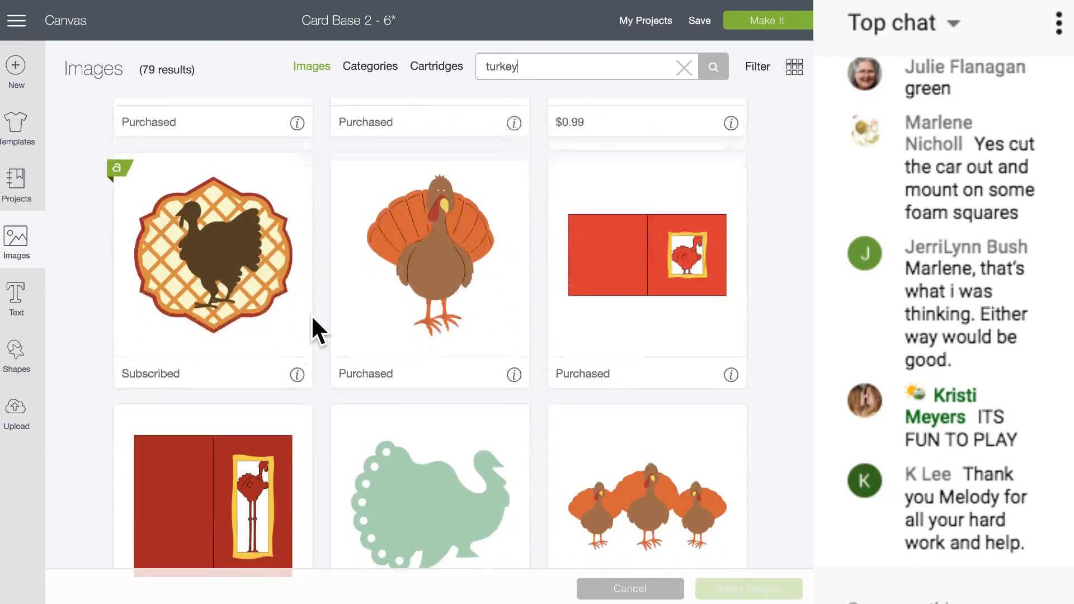
{"action": "scroll", "coordinate": [311, 314], "scroll_direction": "down", "scroll_amount": 9}
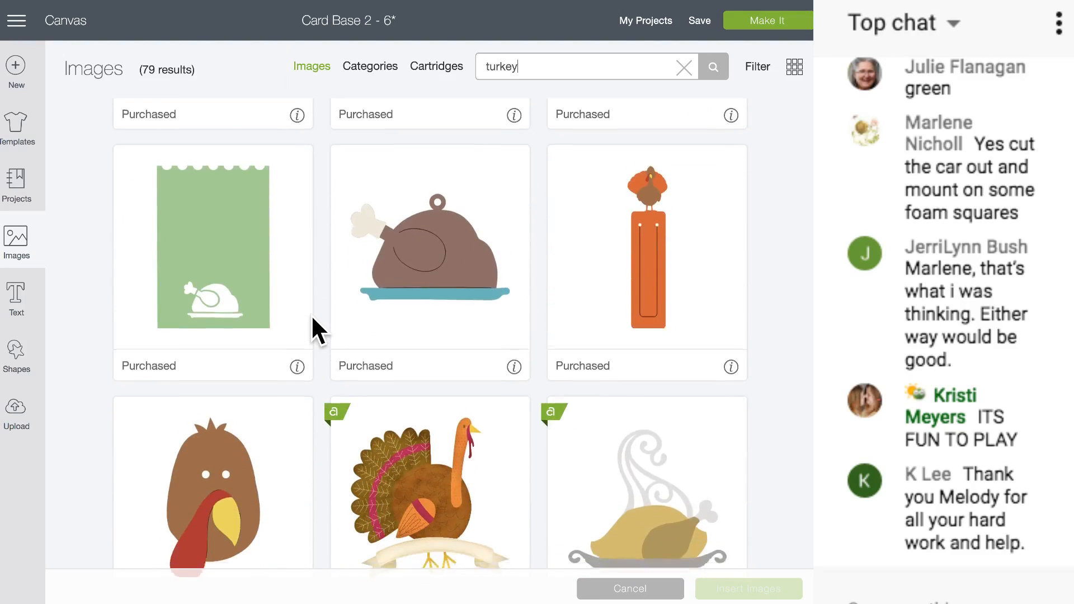
{"action": "scroll", "coordinate": [311, 314], "scroll_direction": "down", "scroll_amount": 9}
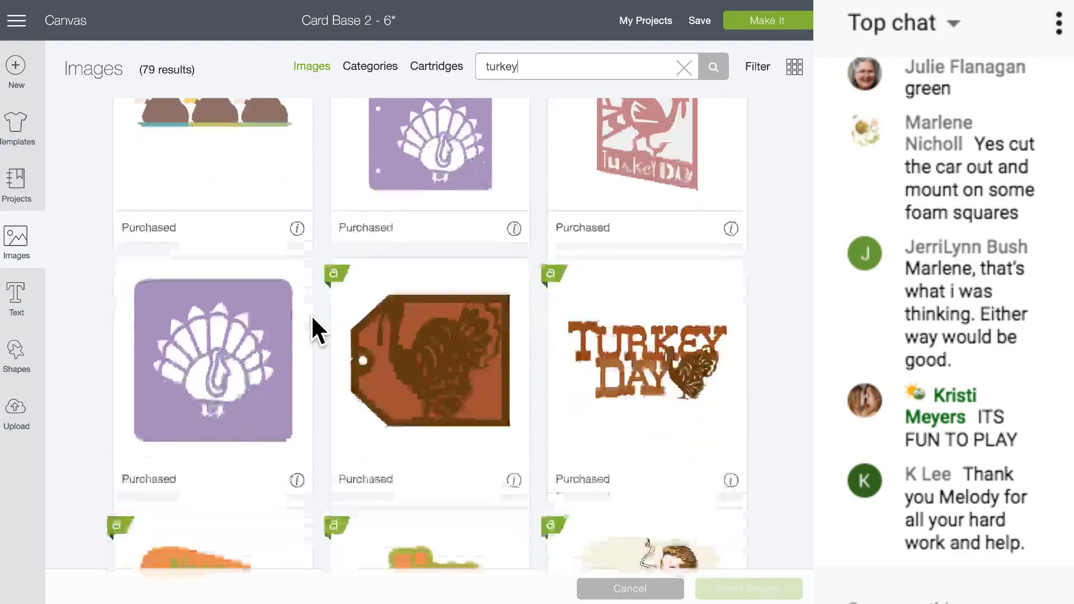
{"action": "scroll", "coordinate": [311, 314], "scroll_direction": "down", "scroll_amount": 9}
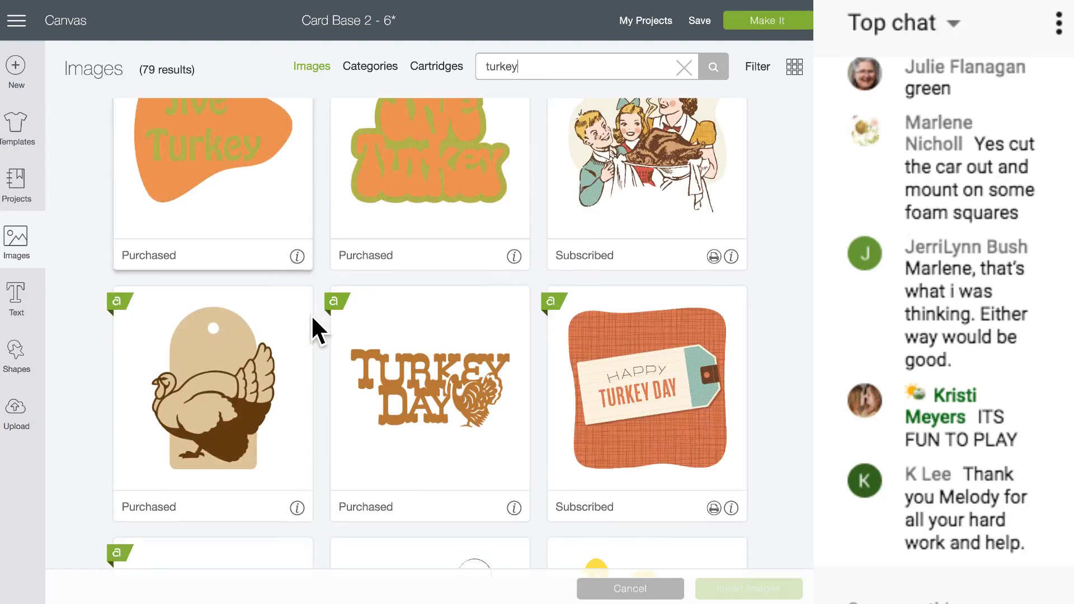
{"action": "scroll", "coordinate": [311, 314], "scroll_direction": "down", "scroll_amount": 2}
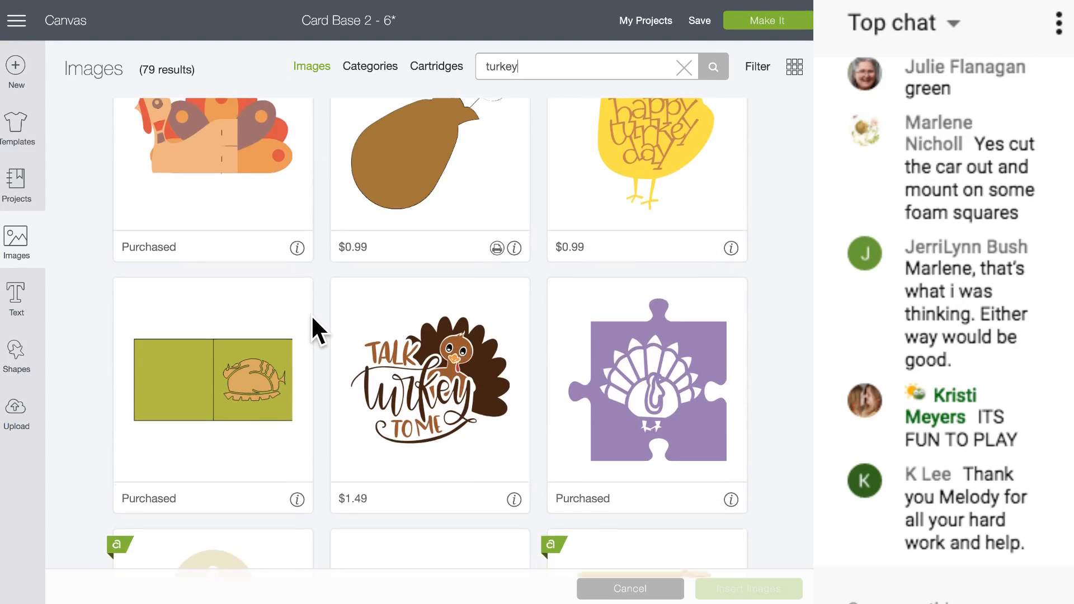
{"action": "scroll", "coordinate": [311, 314], "scroll_direction": "down", "scroll_amount": 1}
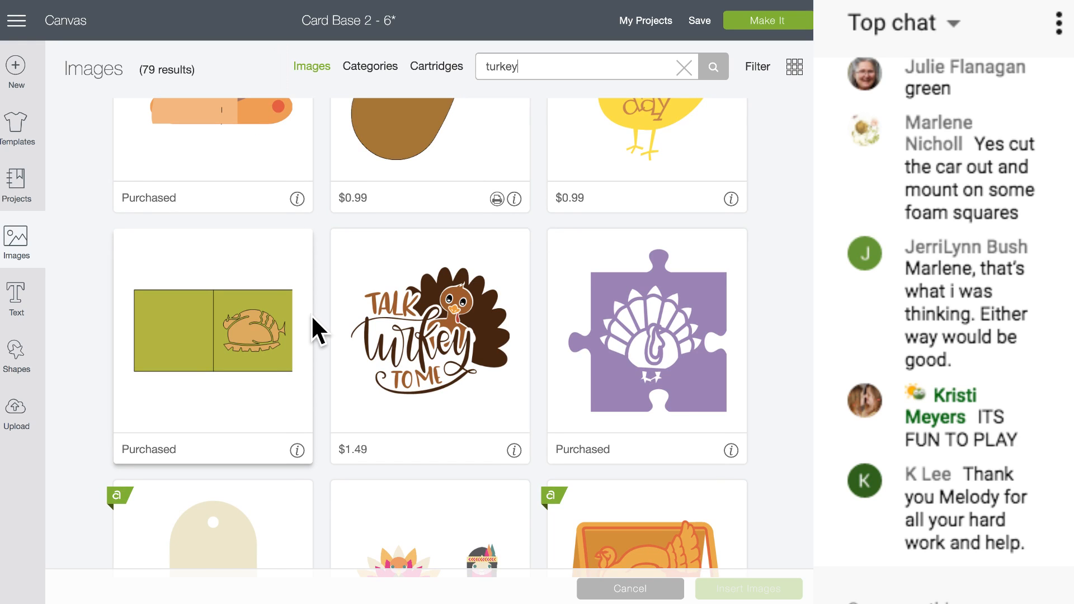
{"action": "scroll", "coordinate": [322, 312], "scroll_direction": "down", "scroll_amount": 1}
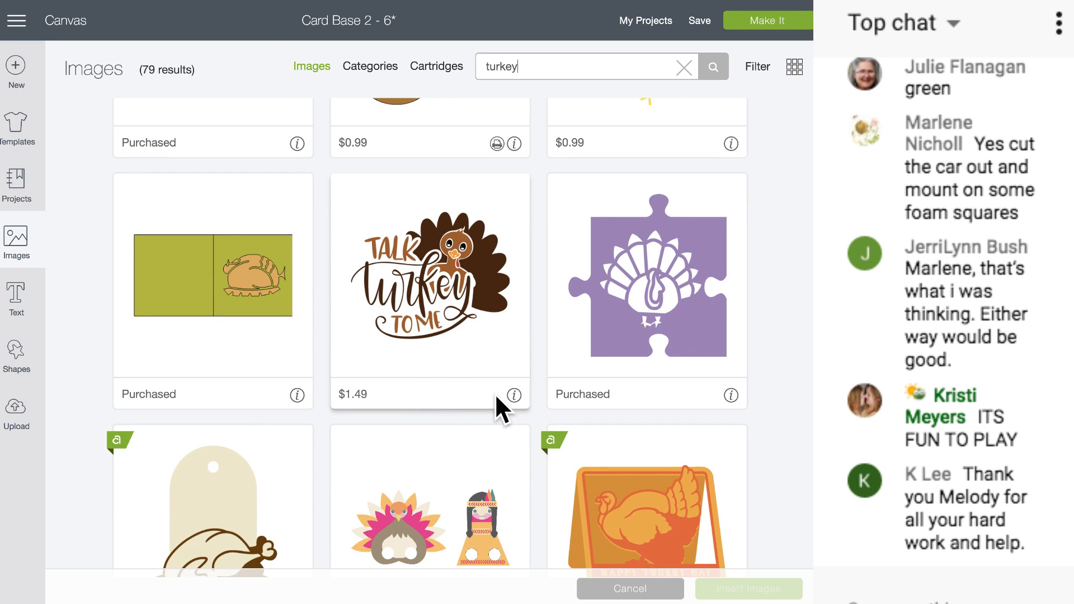
- Check the details of the Talk Turkey to Me image and look through the remaining turkey images
{"action": "left_click", "coordinate": [513, 395]}
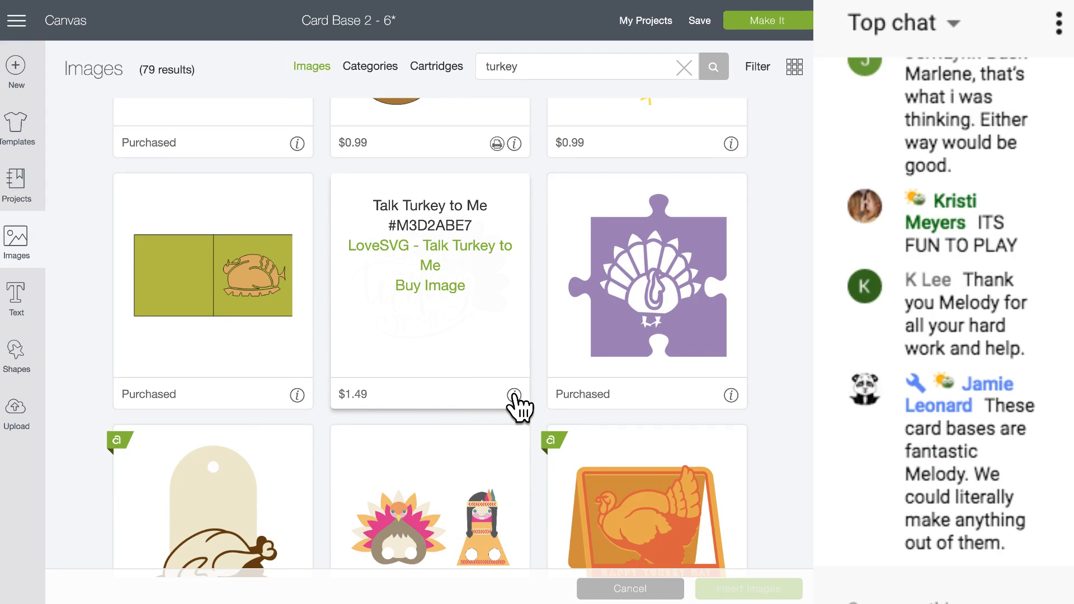
{"action": "left_click", "coordinate": [513, 395]}
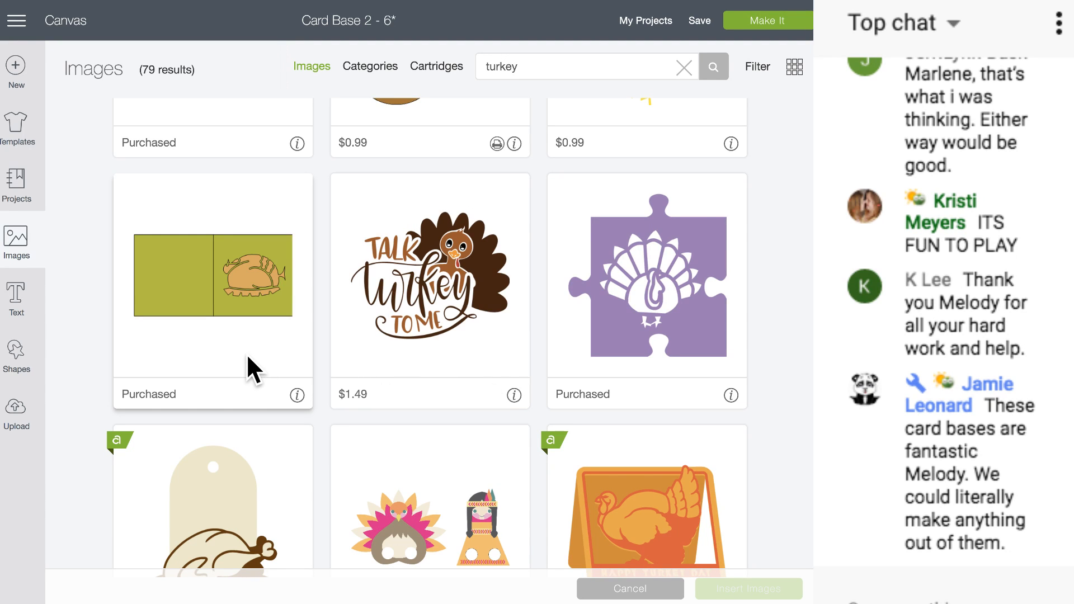
{"action": "scroll", "coordinate": [249, 368], "scroll_direction": "down", "scroll_amount": 1}
{"action": "scroll", "coordinate": [249, 368], "scroll_direction": "down", "scroll_amount": 2}
{"action": "scroll", "coordinate": [249, 368], "scroll_direction": "up", "scroll_amount": 3}
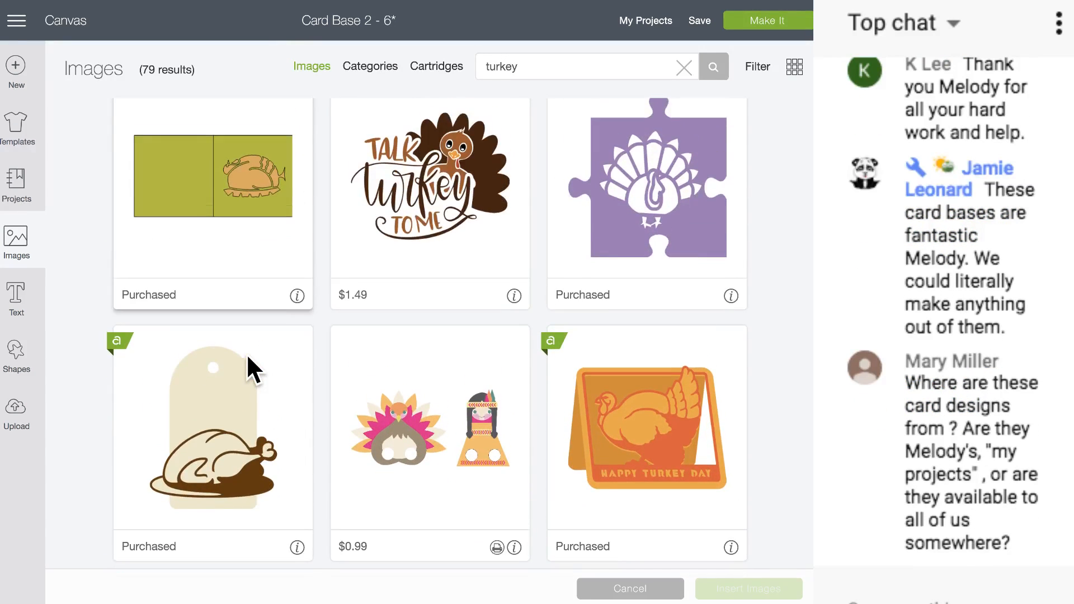
{"action": "scroll", "coordinate": [249, 368], "scroll_direction": "down", "scroll_amount": 4}
{"action": "scroll", "coordinate": [246, 353], "scroll_direction": "down", "scroll_amount": 6}
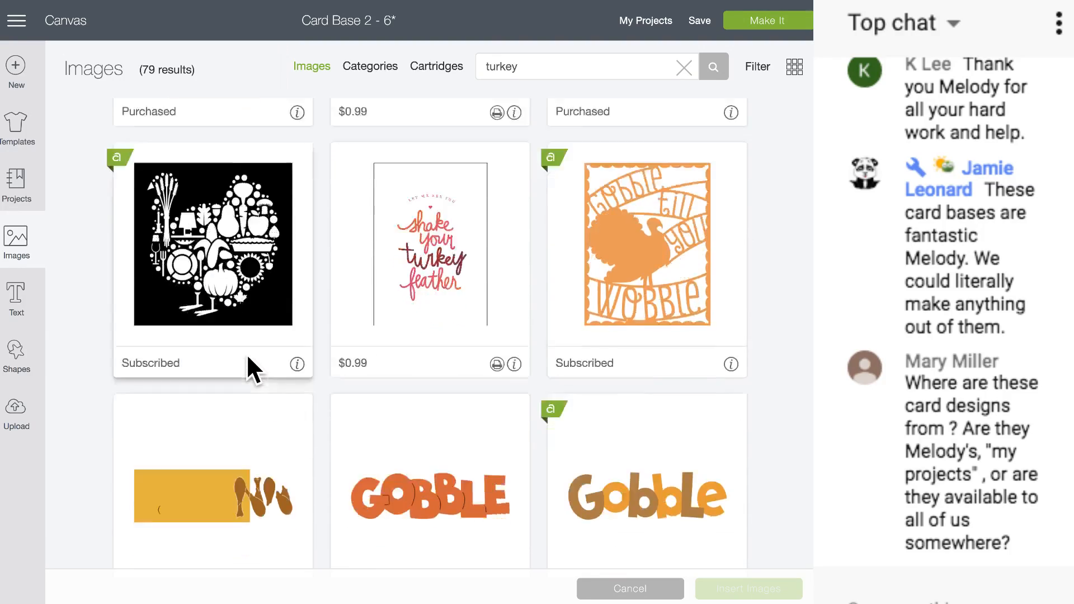
{"action": "scroll", "coordinate": [246, 354], "scroll_direction": "down", "scroll_amount": 9}
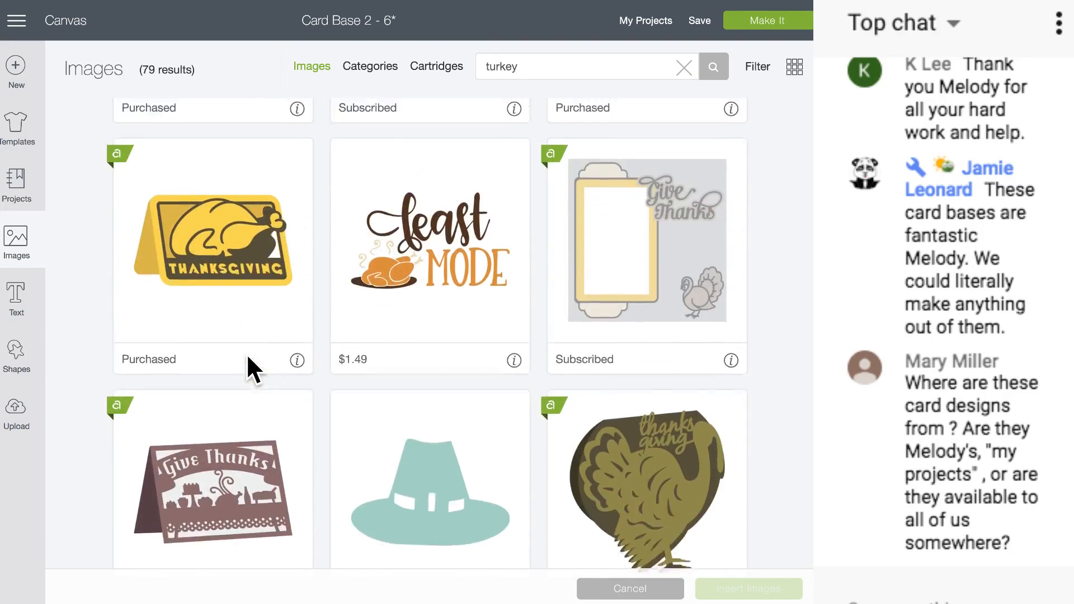
{"action": "scroll", "coordinate": [247, 358], "scroll_direction": "down", "scroll_amount": 6}
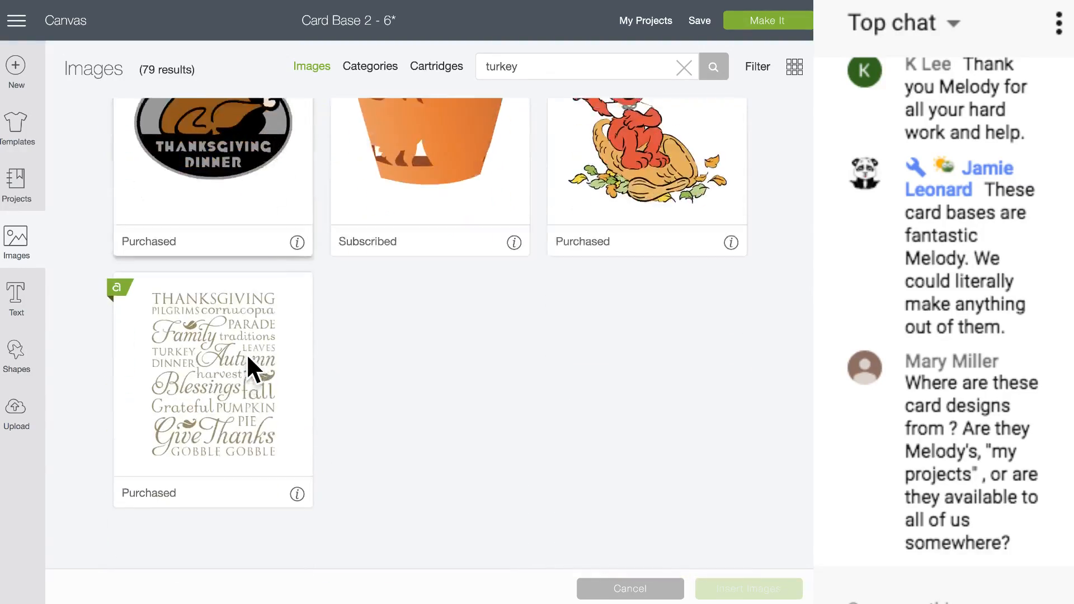
{"action": "scroll", "coordinate": [248, 358], "scroll_direction": "up", "scroll_amount": 20}
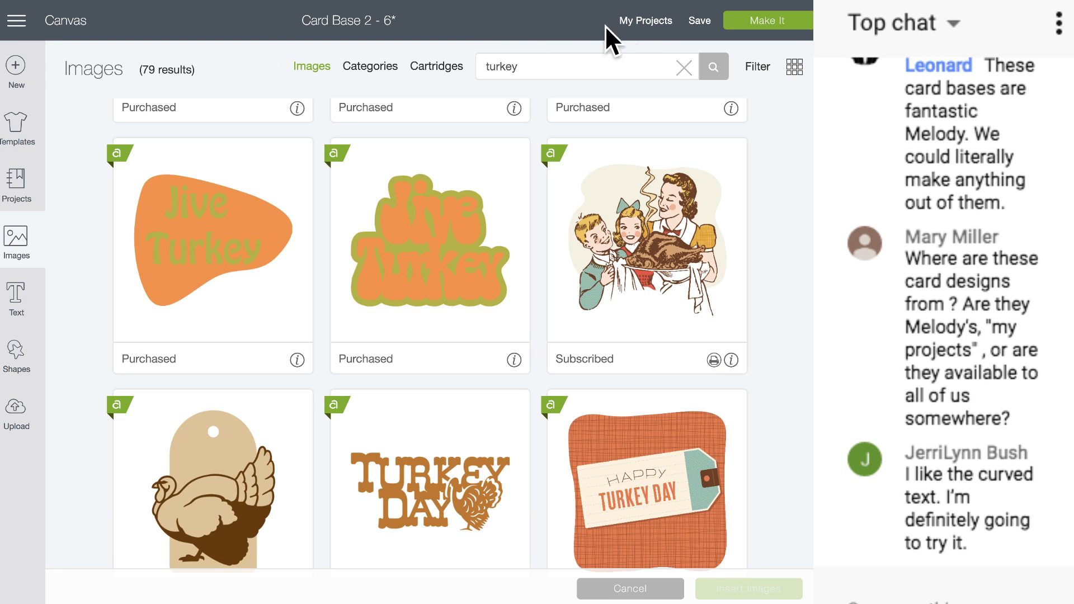
- Show the saved card base projects, and open YouTube in a new browser tab with its side navigation collapsed
{"action": "left_click", "coordinate": [644, 22]}
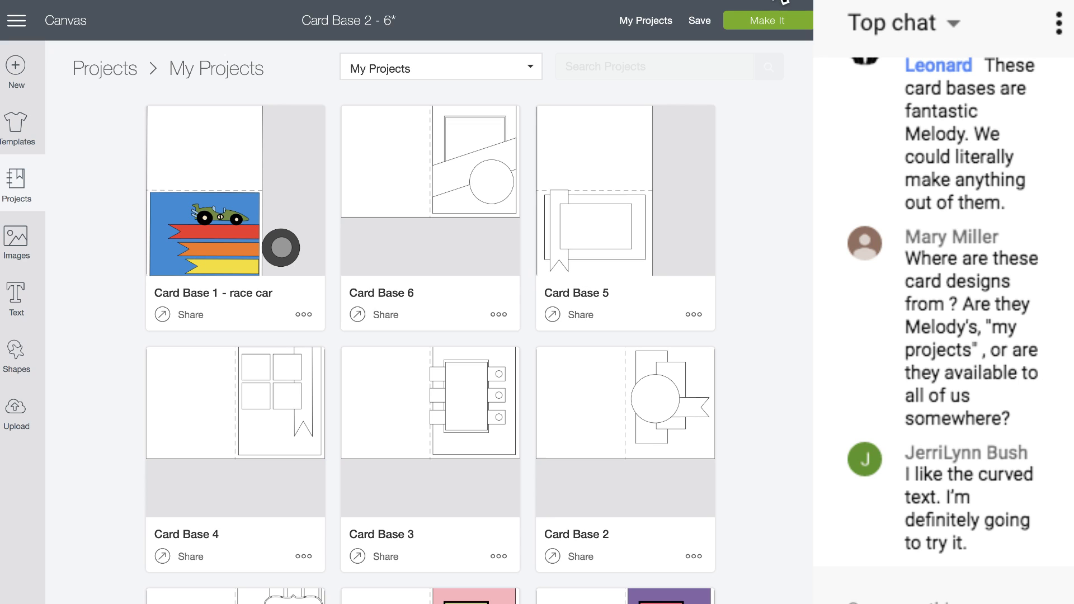
{"action": "left_click", "coordinate": [767, 0]}
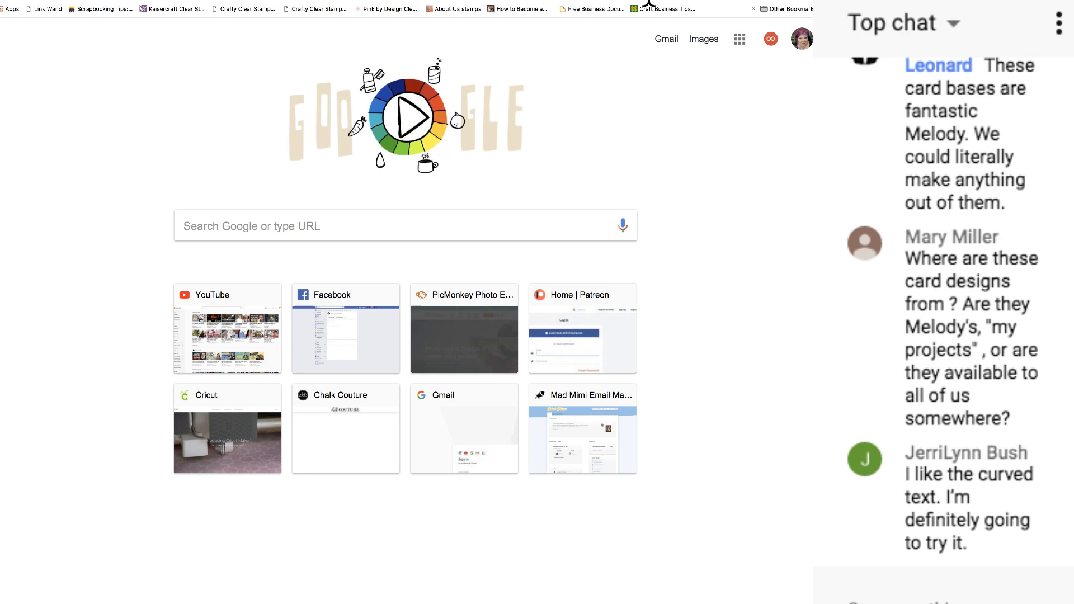
{"action": "type", "text": "youtube"}
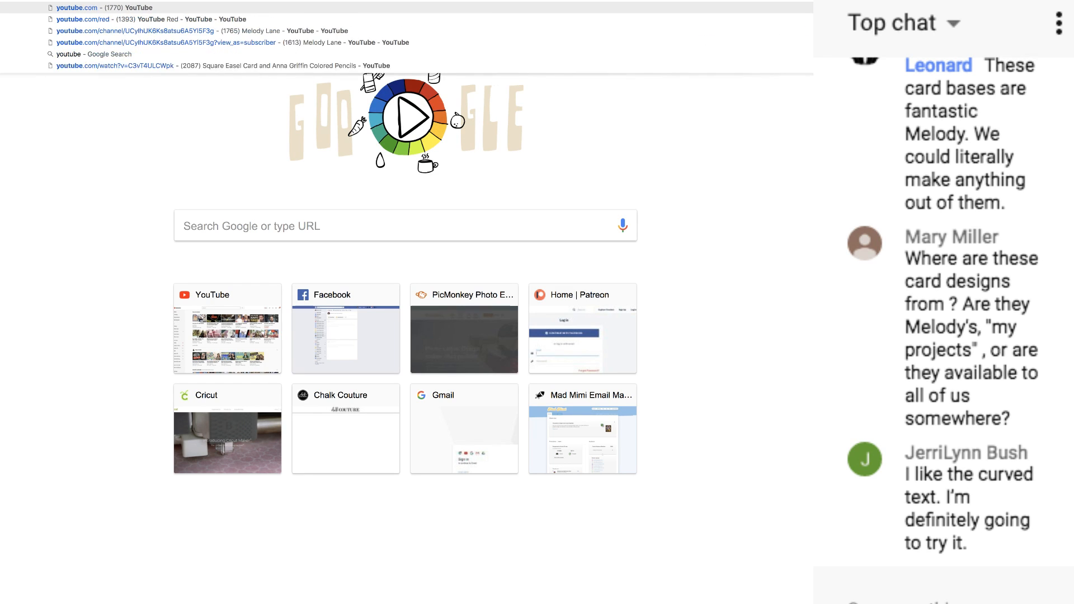
{"action": "key", "text": "Return"}
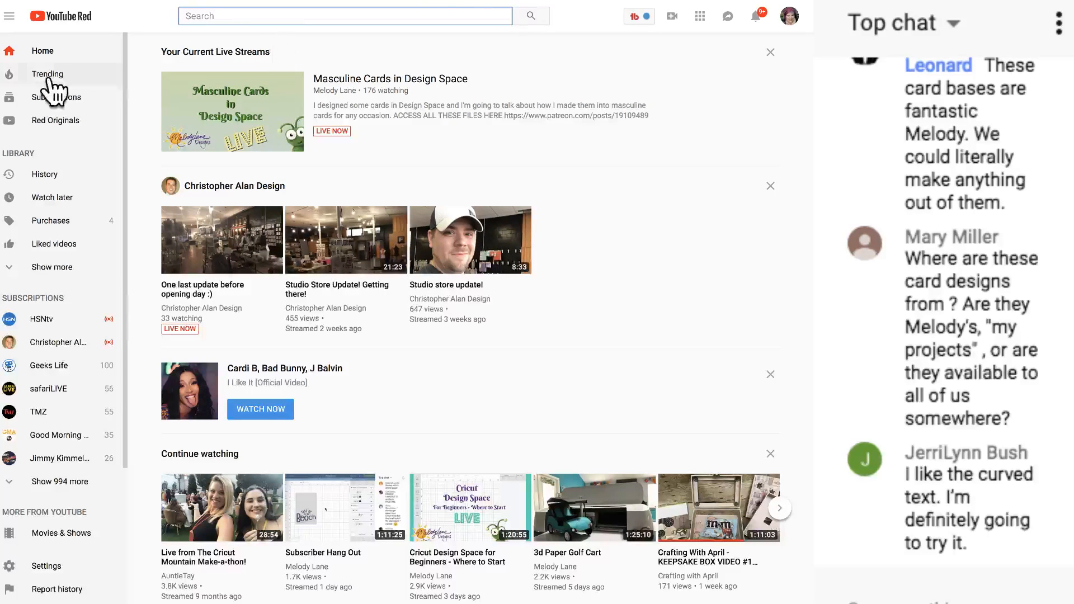
{"action": "left_click", "coordinate": [9, 16]}
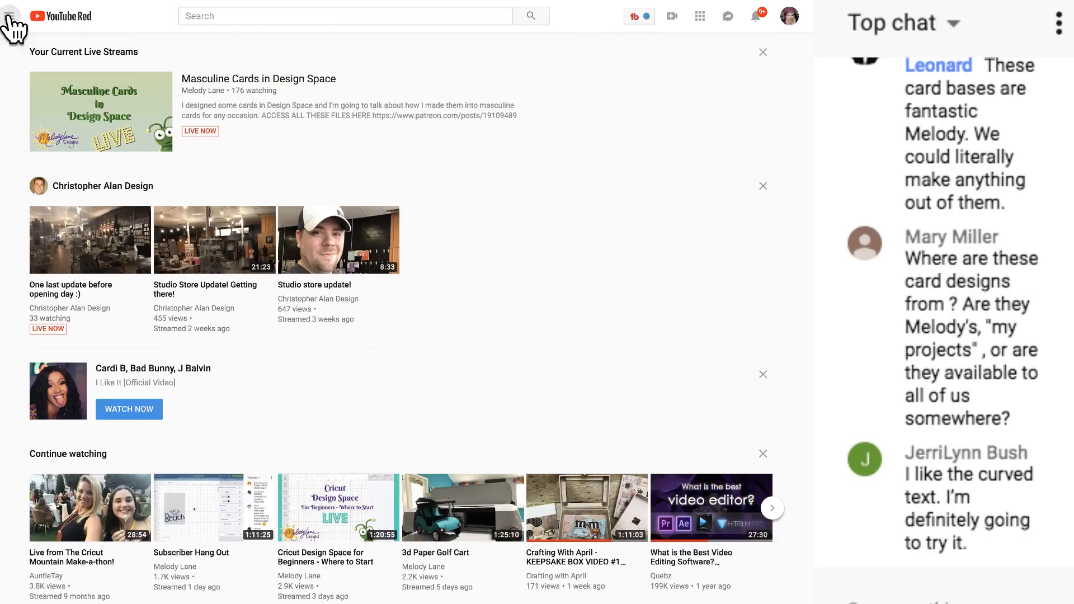
- Go to the account's own YouTube channel page, view the channel sponsorship offer with its perks, and dismiss it
{"action": "left_click", "coordinate": [790, 17]}
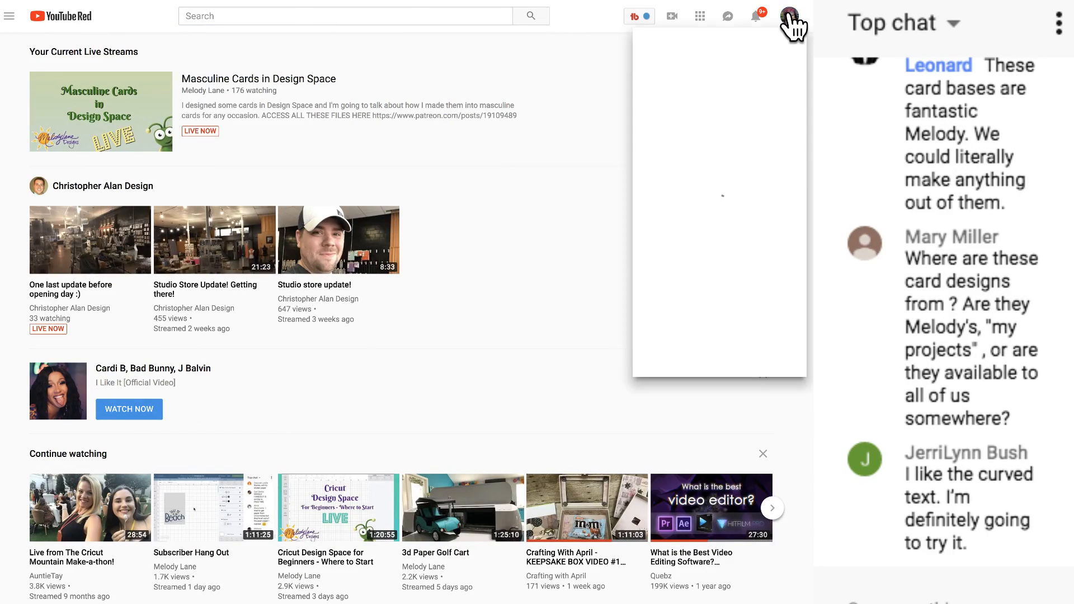
{"action": "left_click", "coordinate": [708, 85]}
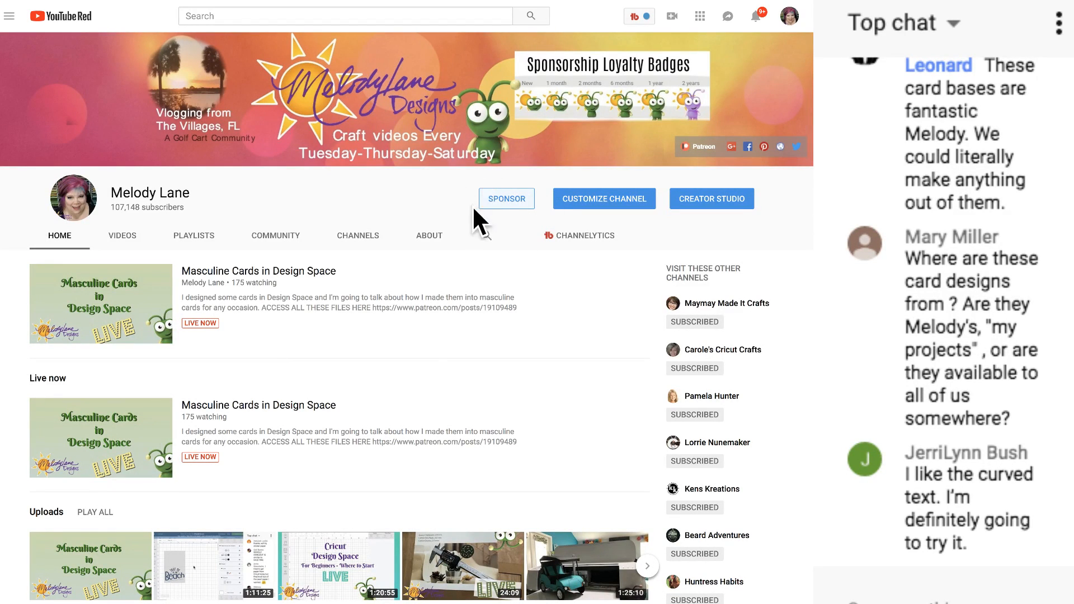
{"action": "left_click", "coordinate": [502, 200]}
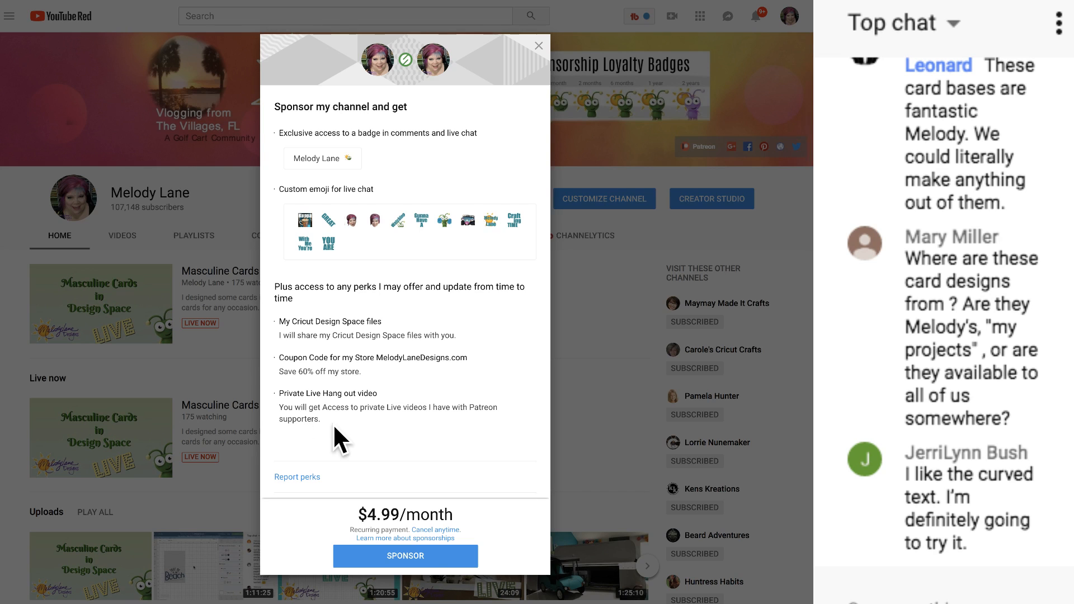
{"action": "left_click", "coordinate": [539, 52]}
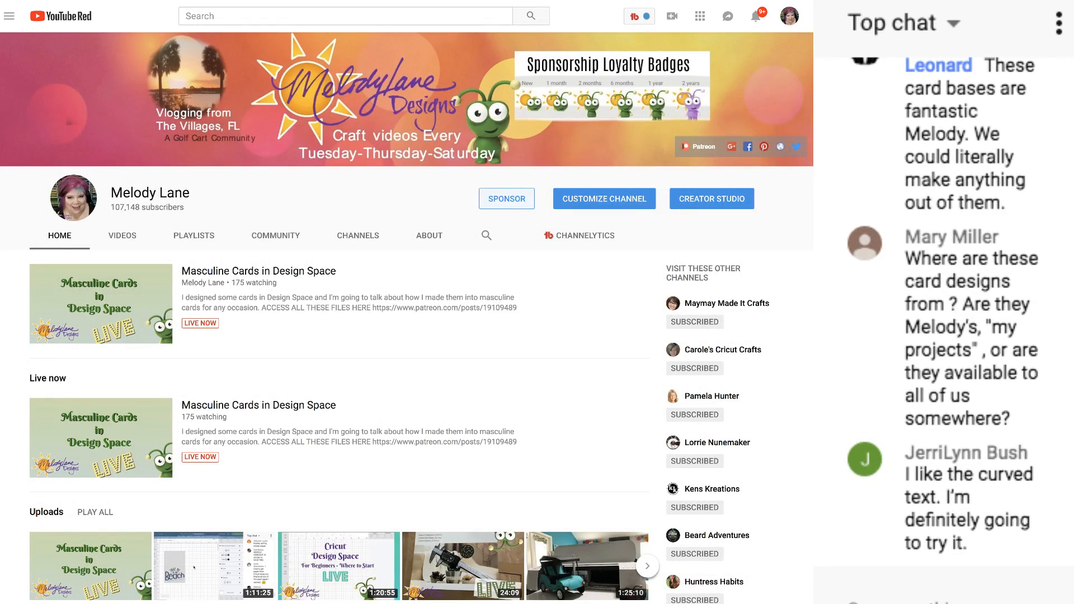
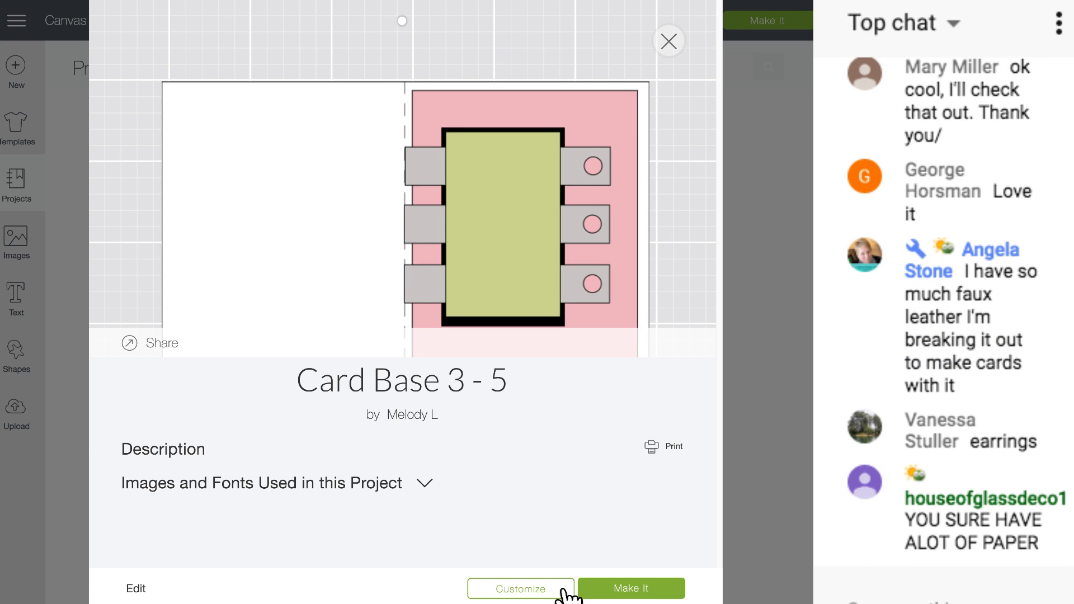
- Find the Card Base 2 - 4 project in the saved projects and open it for customizing, replacing the unsaved canvas project
{"action": "left_click", "coordinate": [669, 42]}
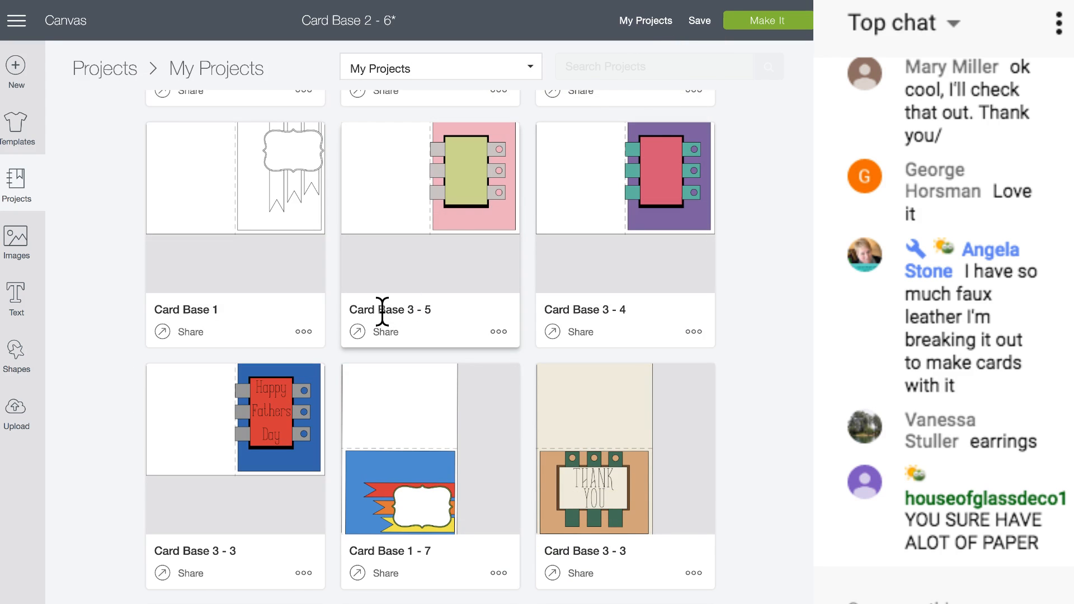
{"action": "scroll", "coordinate": [384, 310], "scroll_direction": "down", "scroll_amount": 5}
{"action": "scroll", "coordinate": [386, 328], "scroll_direction": "down", "scroll_amount": 7}
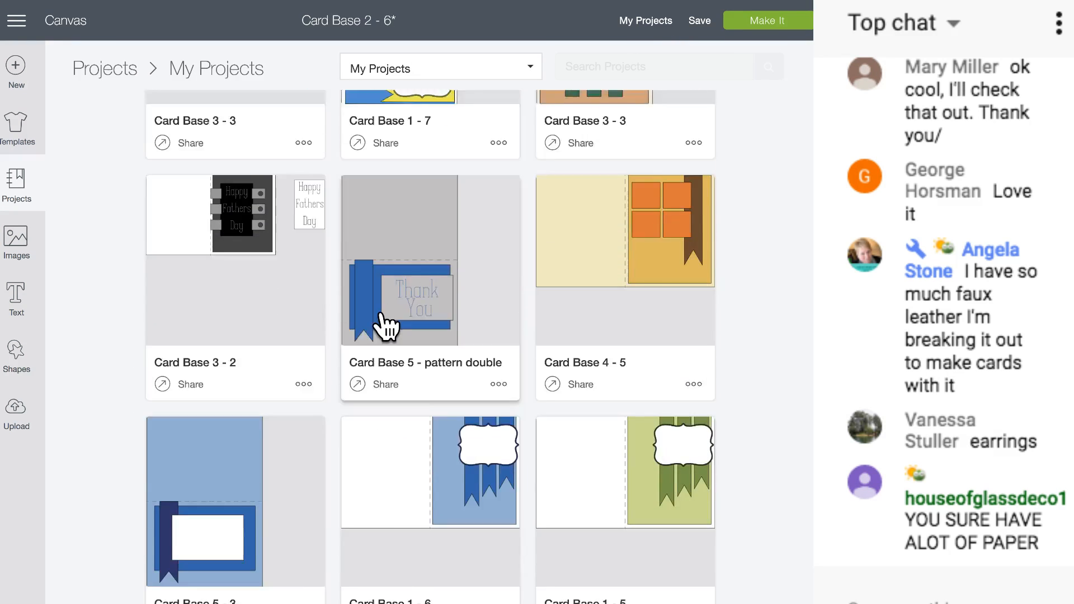
{"action": "scroll", "coordinate": [386, 328], "scroll_direction": "down", "scroll_amount": 4}
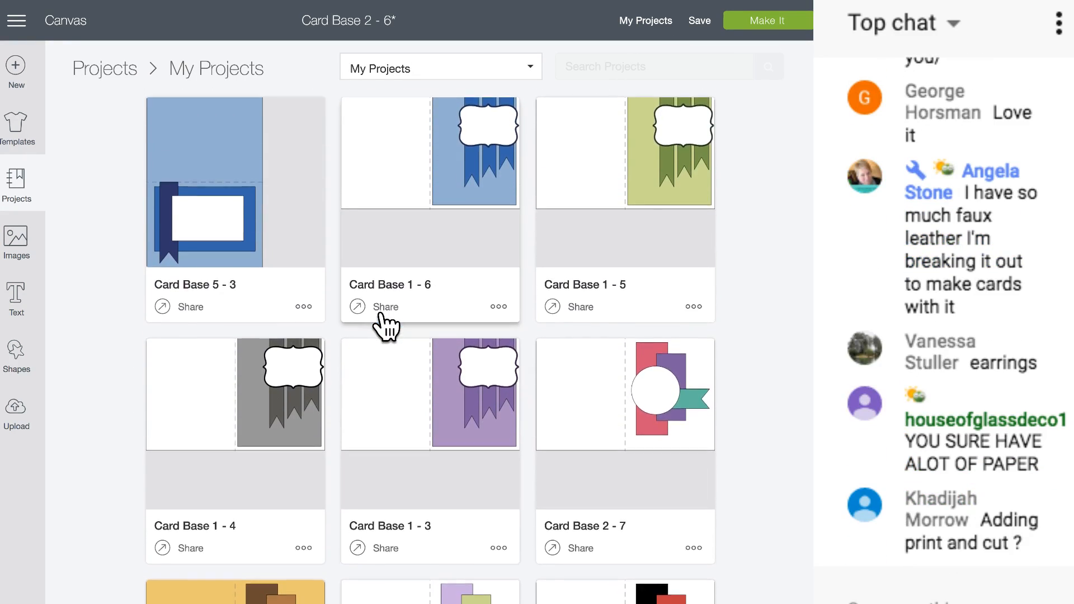
{"action": "scroll", "coordinate": [382, 312], "scroll_direction": "down", "scroll_amount": 1}
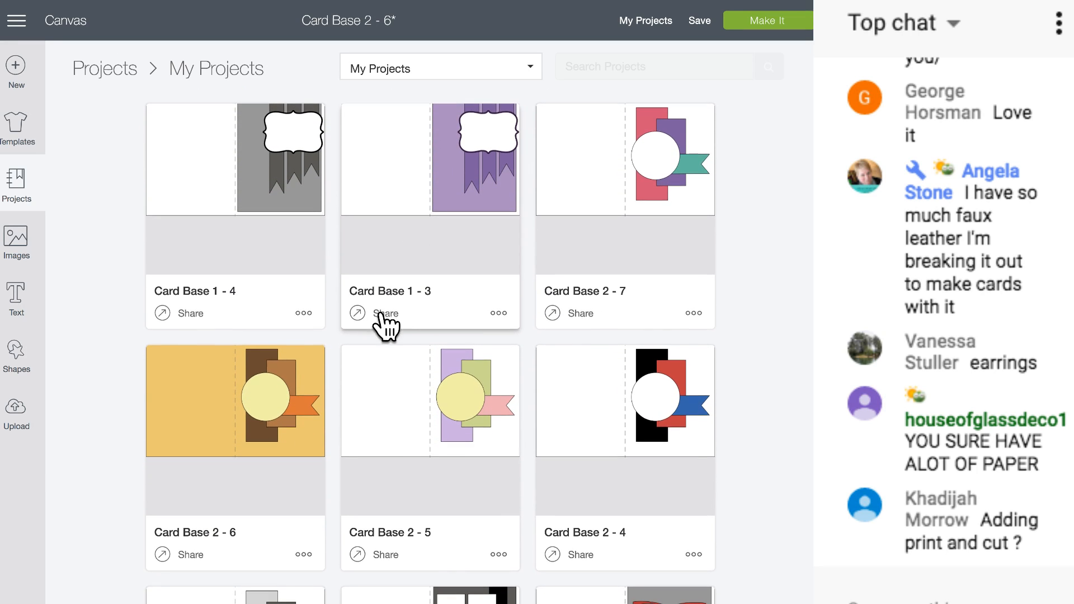
{"action": "left_click", "coordinate": [653, 420]}
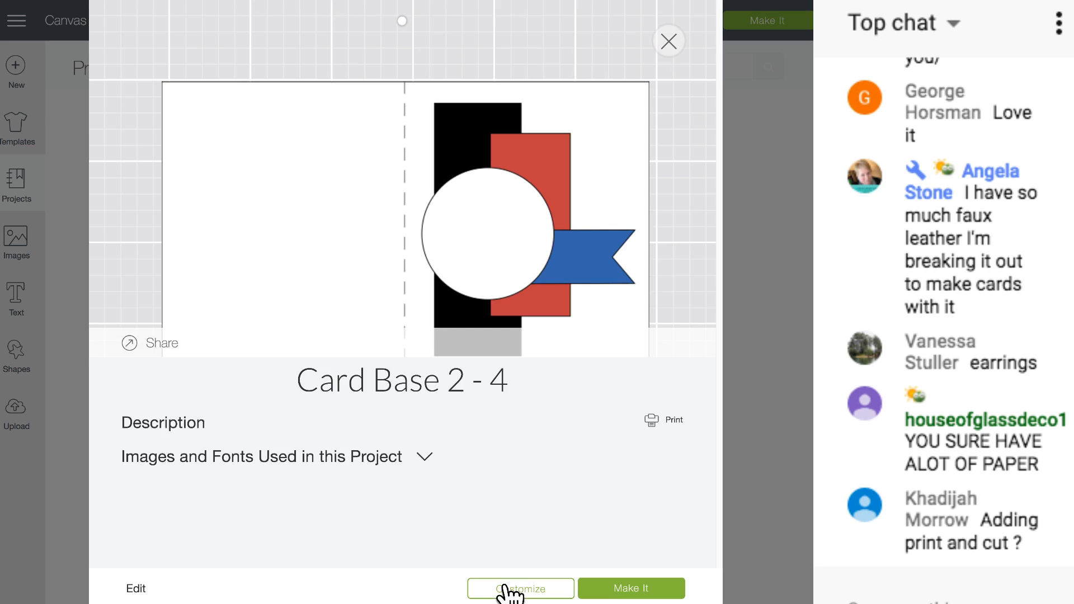
{"action": "left_click", "coordinate": [511, 589]}
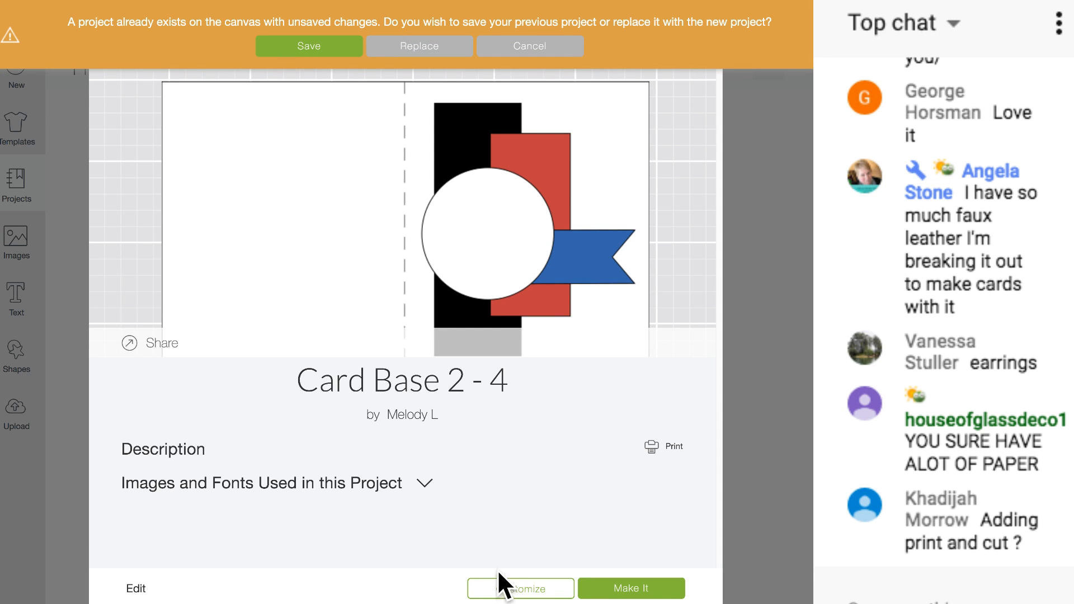
{"action": "left_click", "coordinate": [430, 51]}
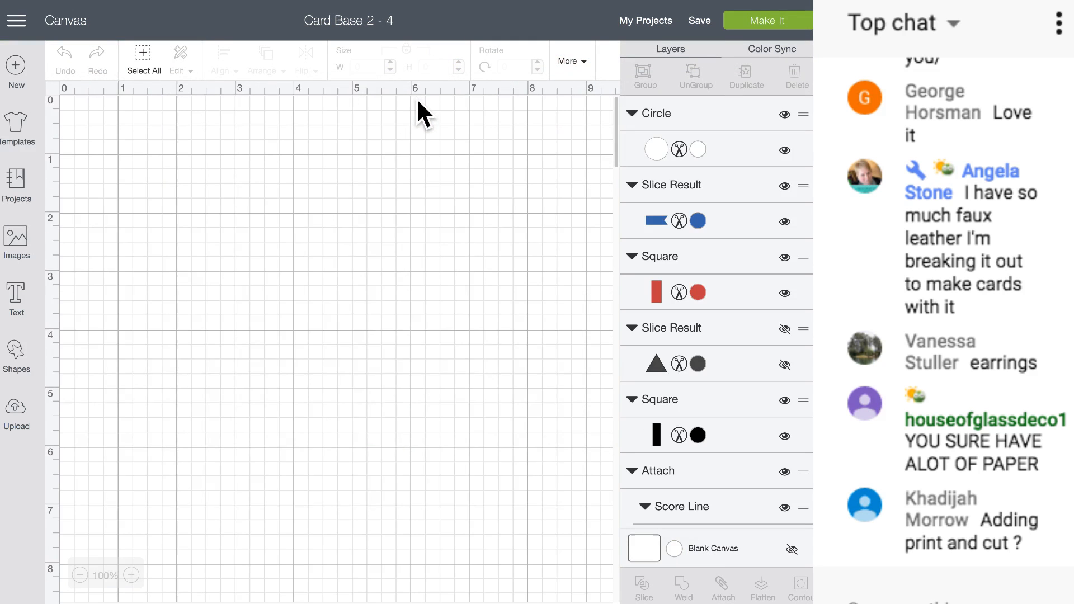
- Select the card's white circle and view the upload page for images and pattern fills, returning to the canvas
{"action": "left_click", "coordinate": [385, 364]}
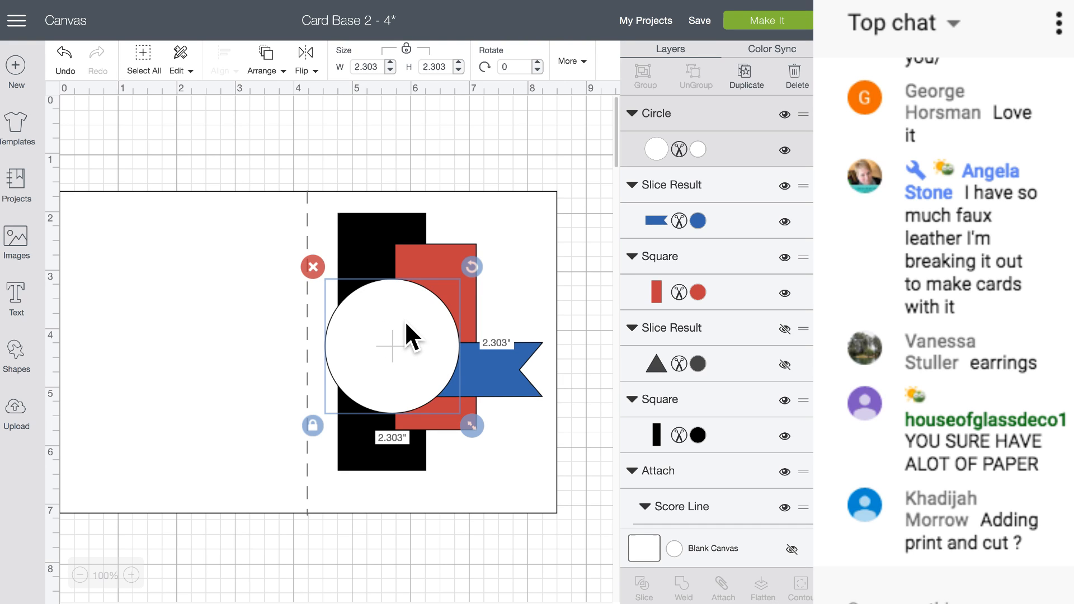
{"action": "left_click", "coordinate": [18, 414]}
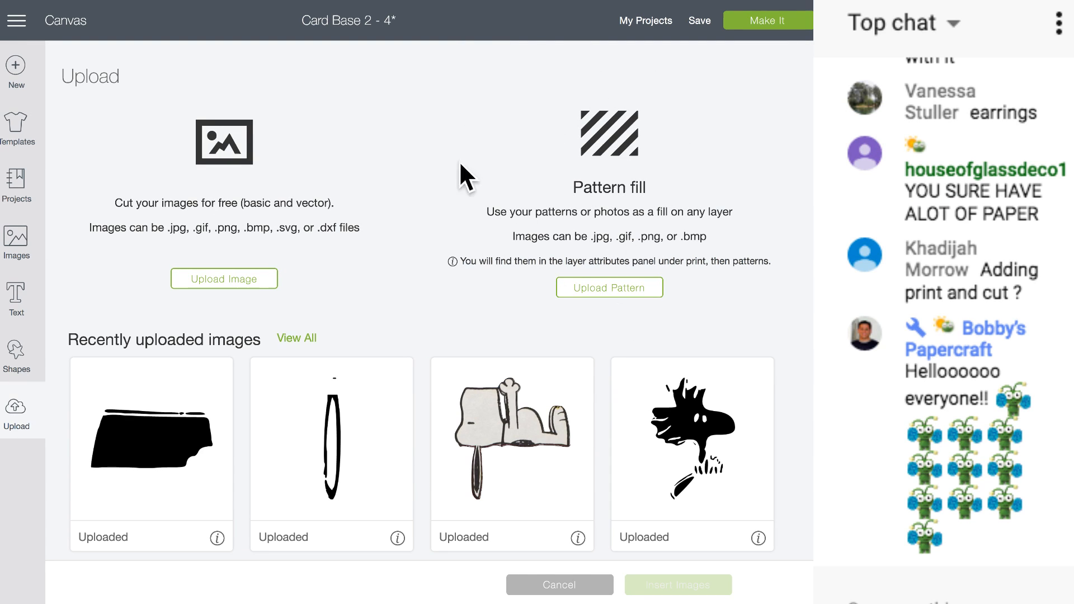
{"action": "left_click", "coordinate": [22, 410]}
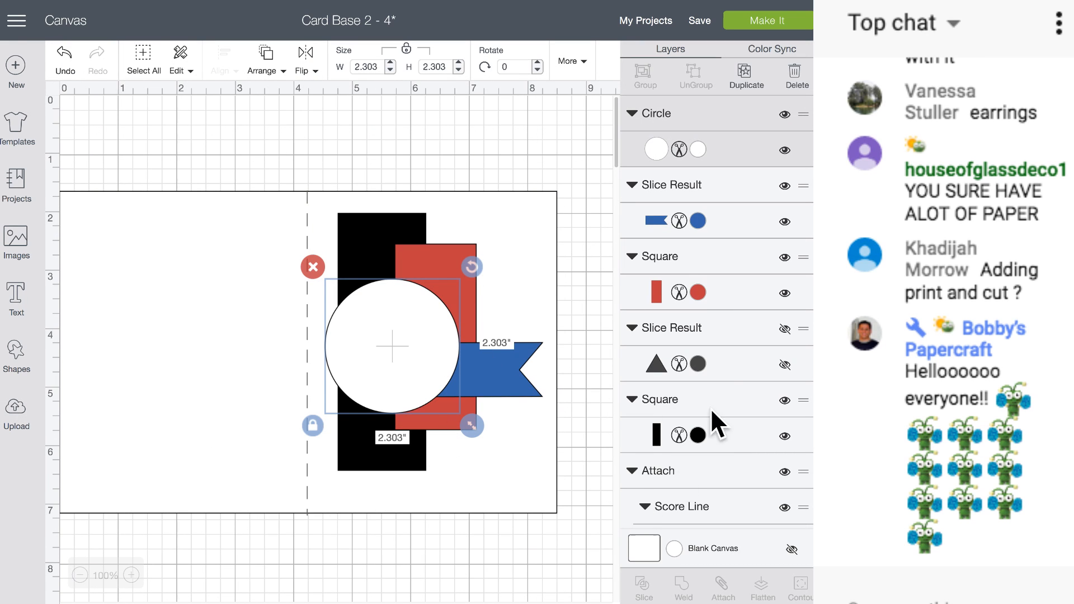
- Change the circle layer to Print and fill it with the uploaded photo of the smiling man as its pattern
{"action": "left_click", "coordinate": [675, 149]}
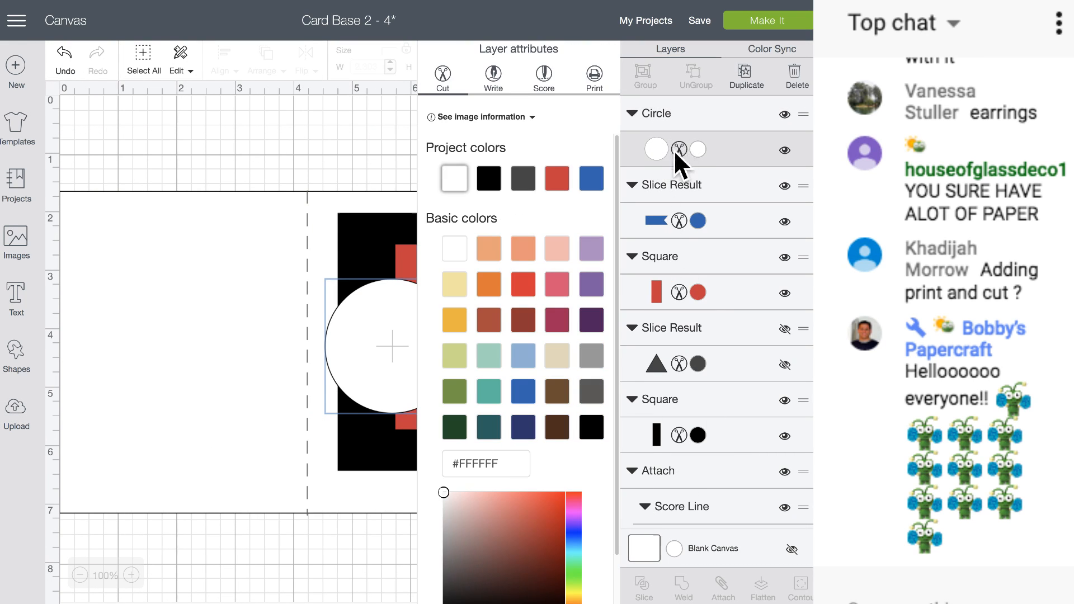
{"action": "left_click", "coordinate": [596, 78]}
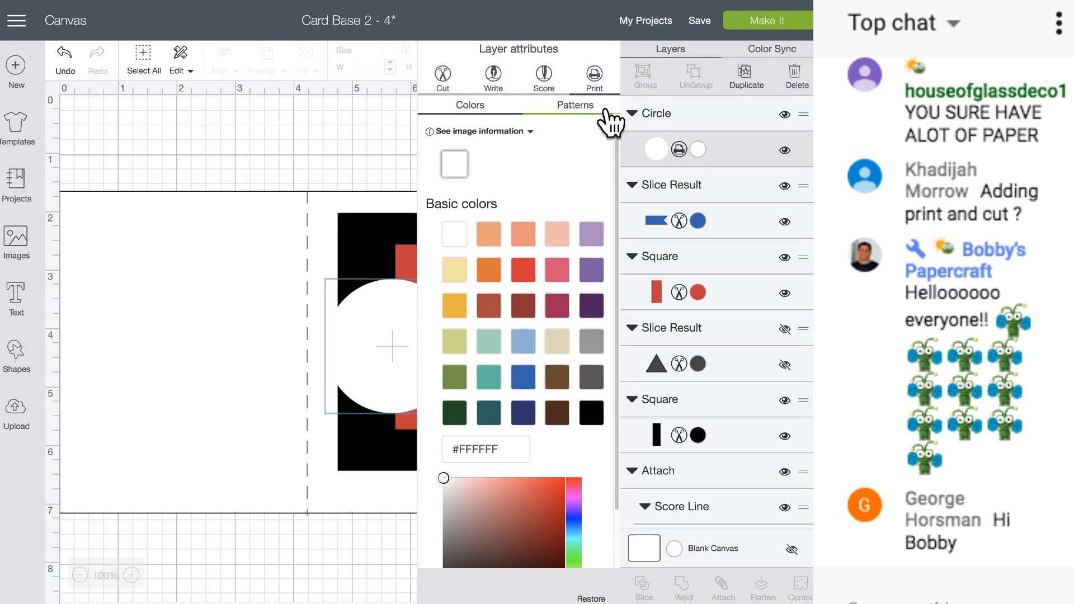
{"action": "left_click", "coordinate": [571, 119]}
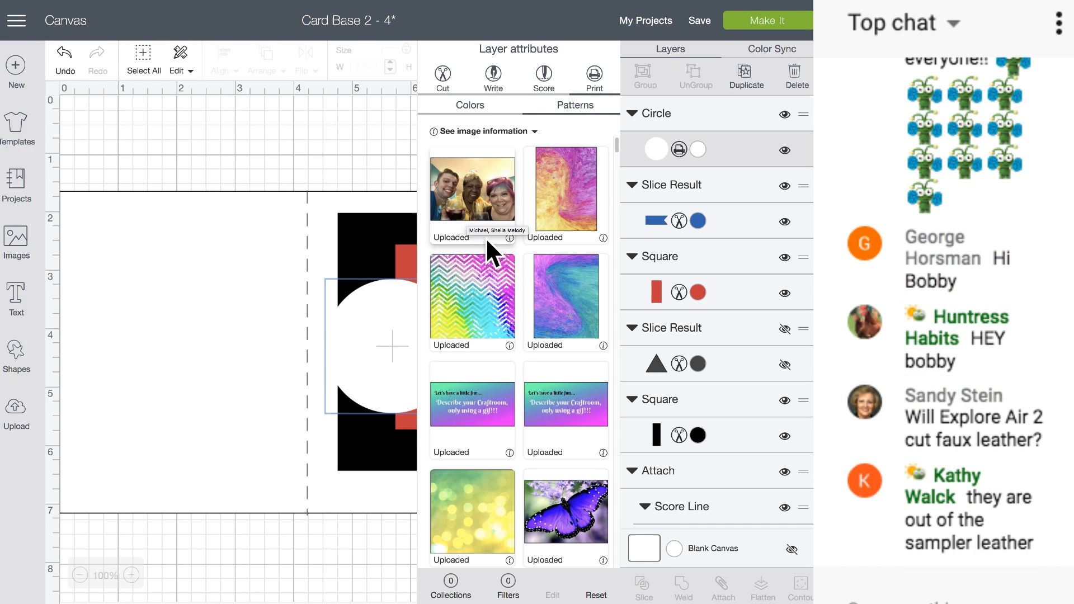
{"action": "scroll", "coordinate": [498, 253], "scroll_direction": "down", "scroll_amount": 1}
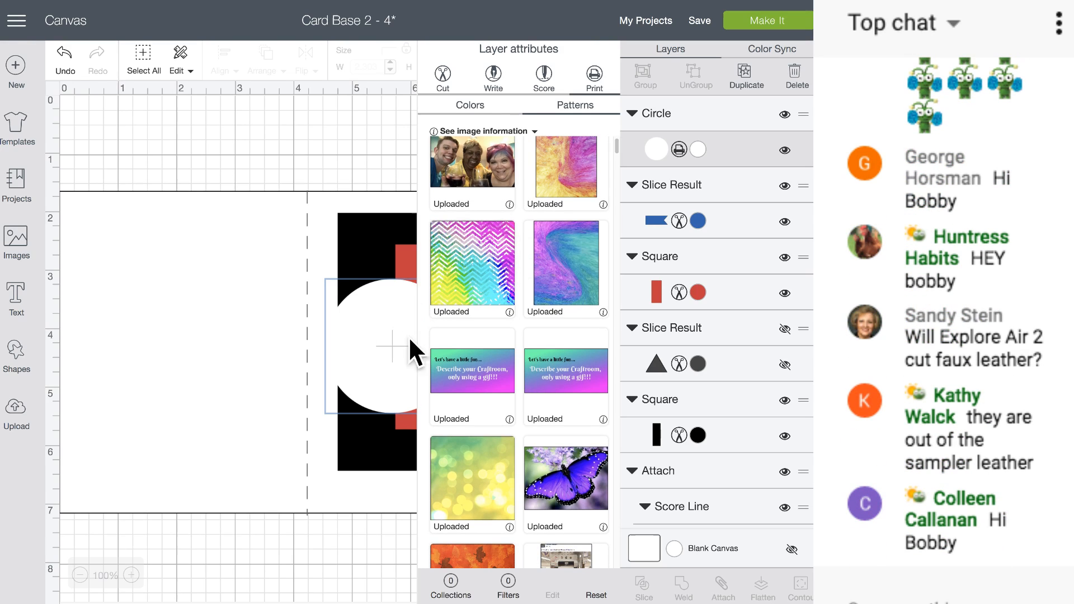
{"action": "scroll", "coordinate": [563, 290], "scroll_direction": "down", "scroll_amount": 15}
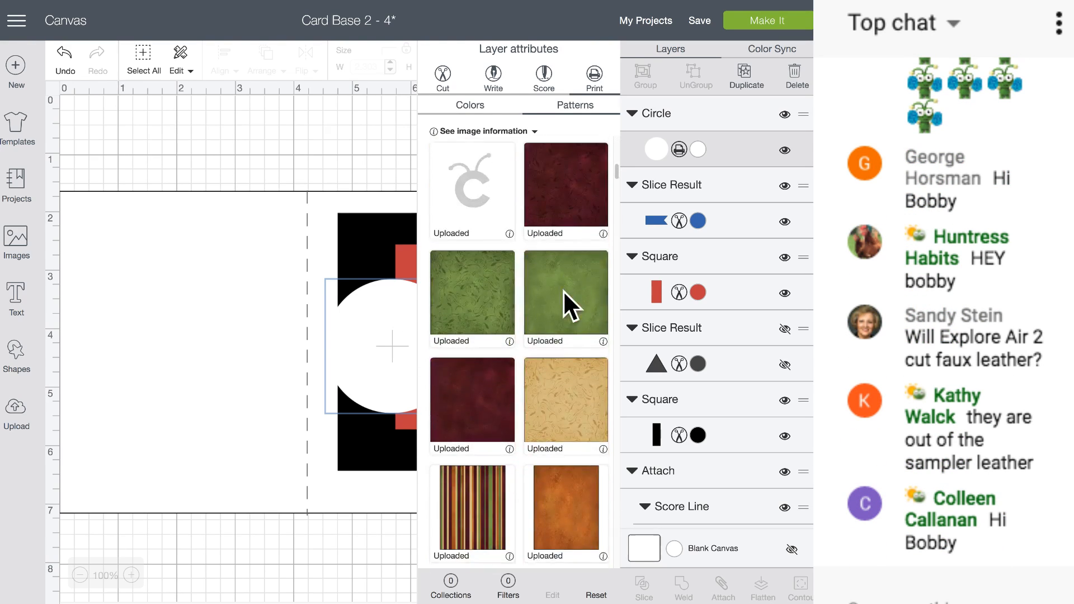
{"action": "scroll", "coordinate": [563, 289], "scroll_direction": "down", "scroll_amount": 10}
{"action": "left_click", "coordinate": [556, 190]}
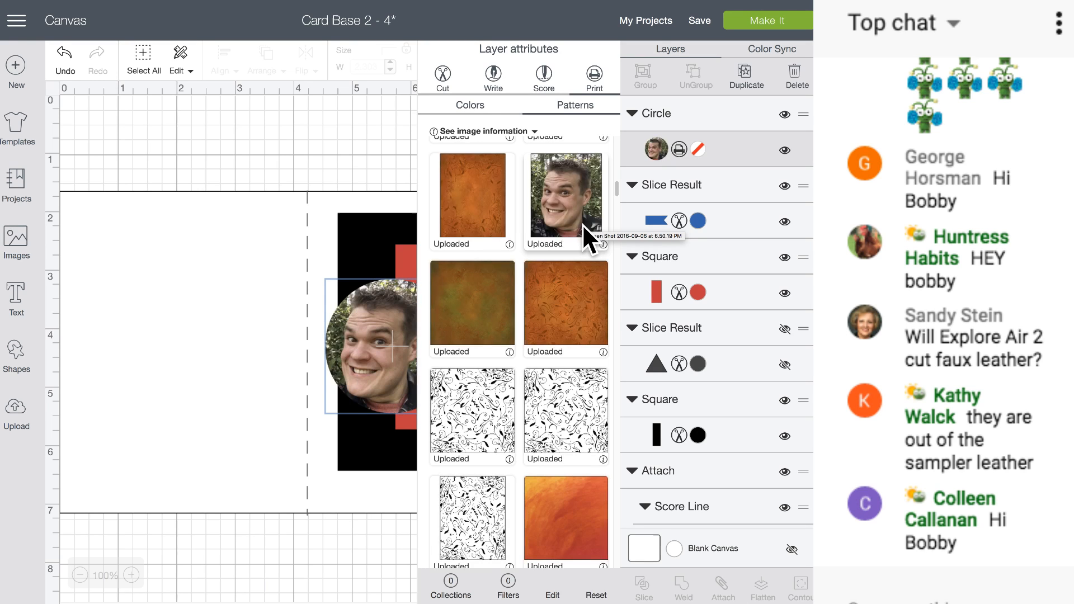
{"action": "scroll", "coordinate": [321, 342], "scroll_direction": "right", "scroll_amount": 5}
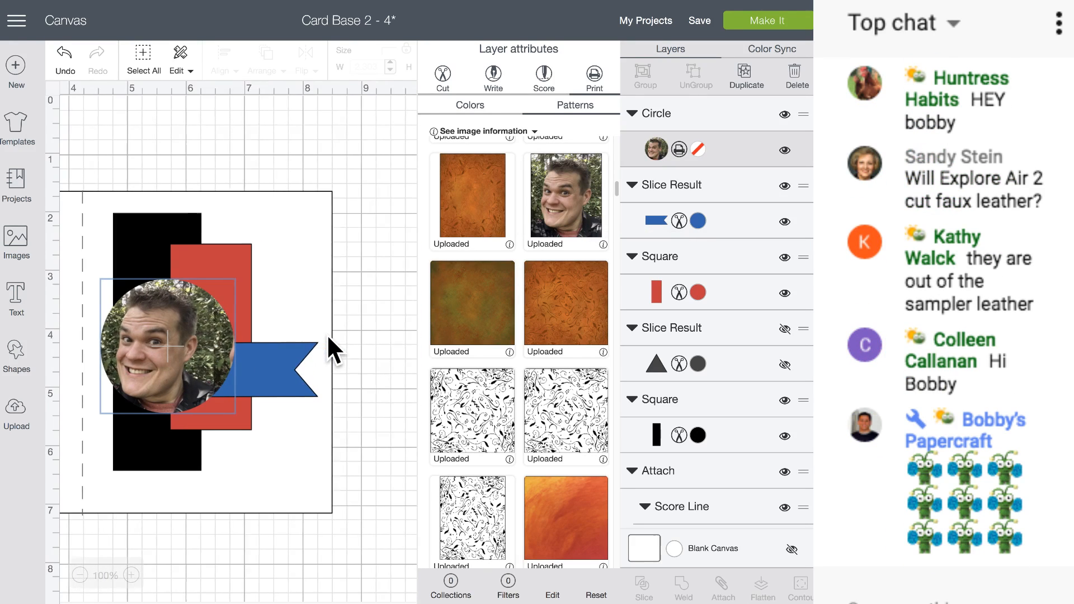
{"action": "scroll", "coordinate": [328, 337], "scroll_direction": "left", "scroll_amount": 2}
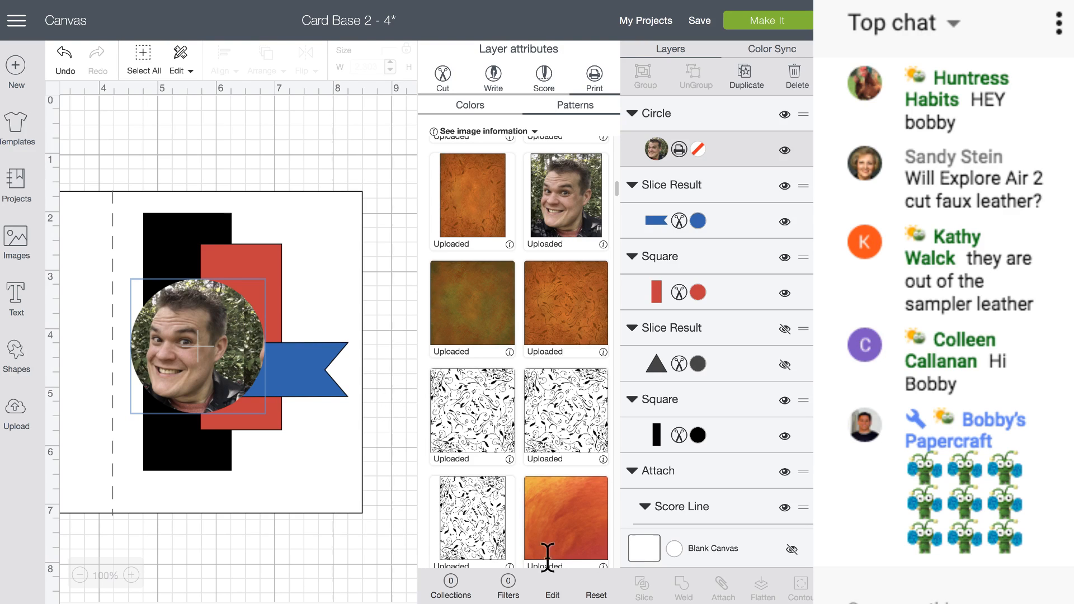
- Open the circle's photo pattern for editing and nudge its horizontal position up to 10
{"action": "left_click", "coordinate": [552, 595]}
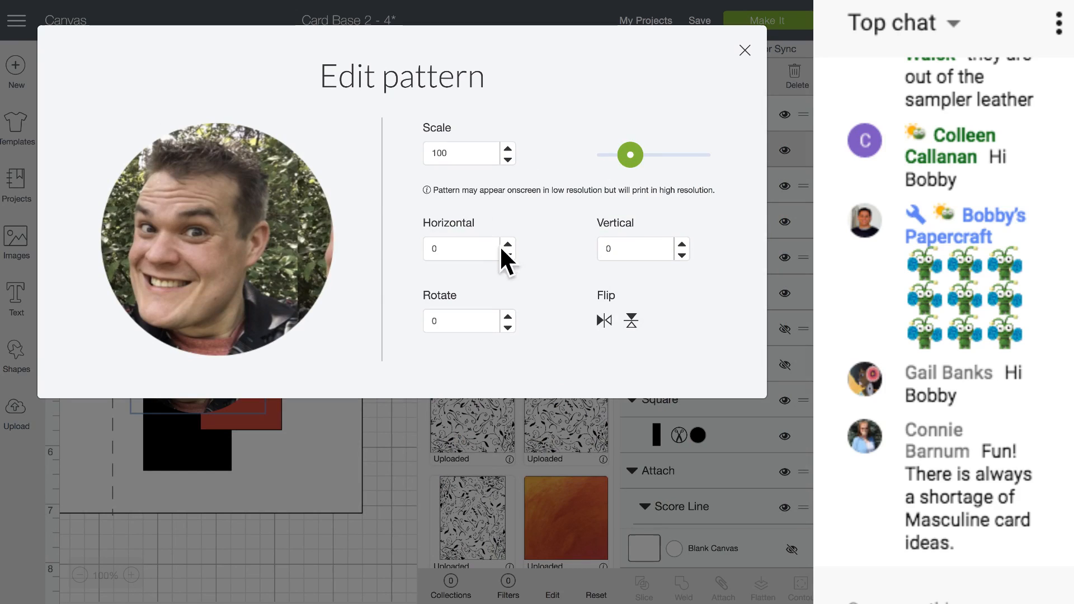
{"action": "left_click", "coordinate": [631, 155]}
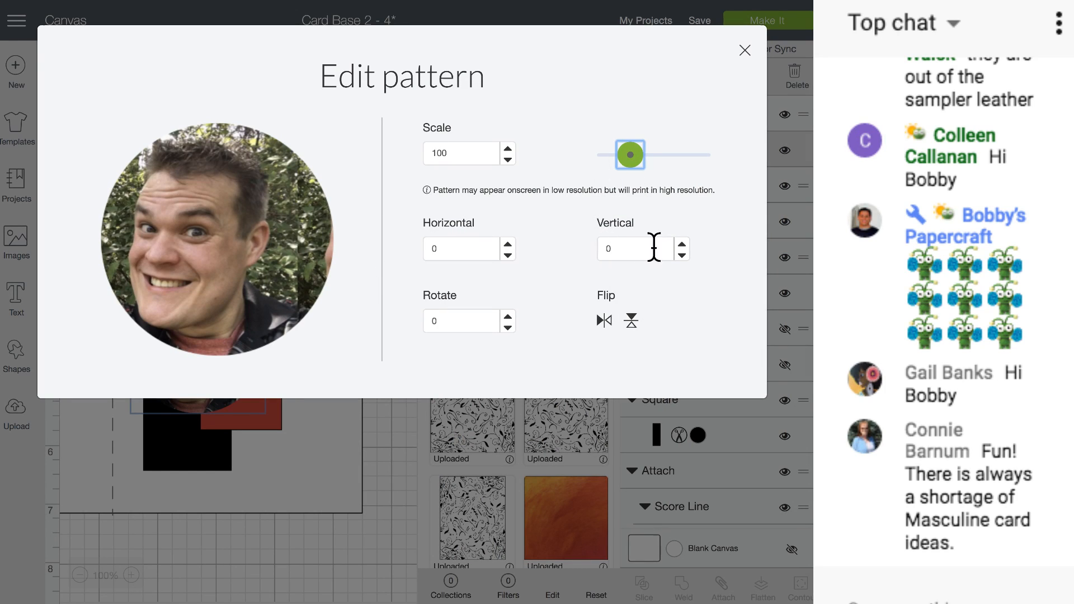
{"action": "left_click", "coordinate": [508, 243]}
{"action": "left_click", "coordinate": [508, 244]}
{"action": "left_click", "coordinate": [508, 243]}
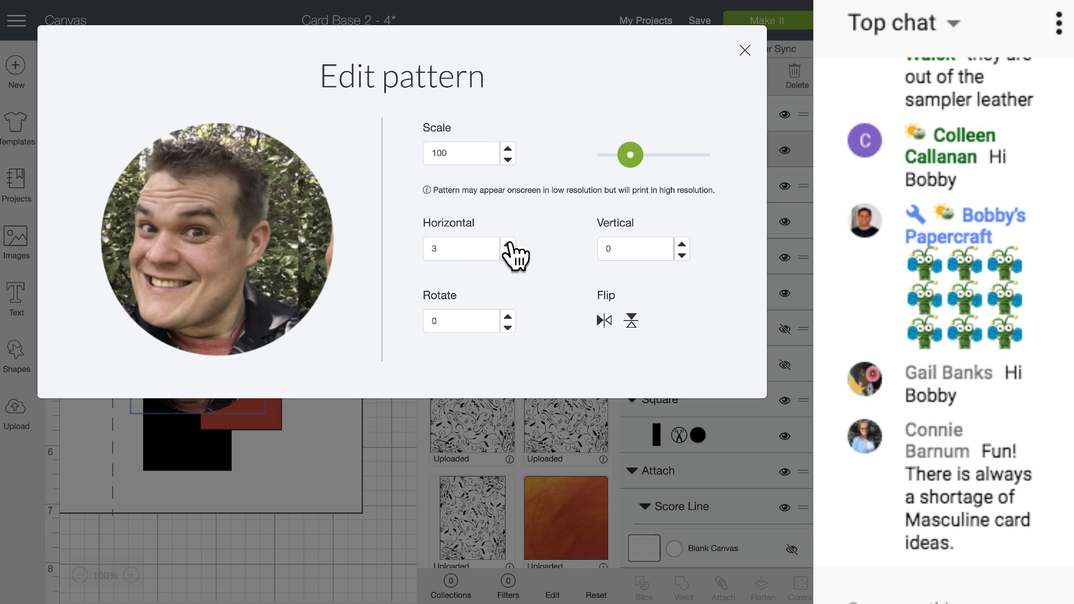
{"action": "left_click", "coordinate": [508, 244]}
{"action": "left_click", "coordinate": [508, 244]}
{"action": "left_click", "coordinate": [507, 243]}
{"action": "left_click", "coordinate": [508, 244]}
{"action": "left_click", "coordinate": [508, 243]}
- Shift the photo further within the circle by trying a horizontal position of 50, settle on 75, and close the pattern editor
{"action": "left_click_drag", "start_coordinate": [467, 246], "coordinate": [416, 257]}
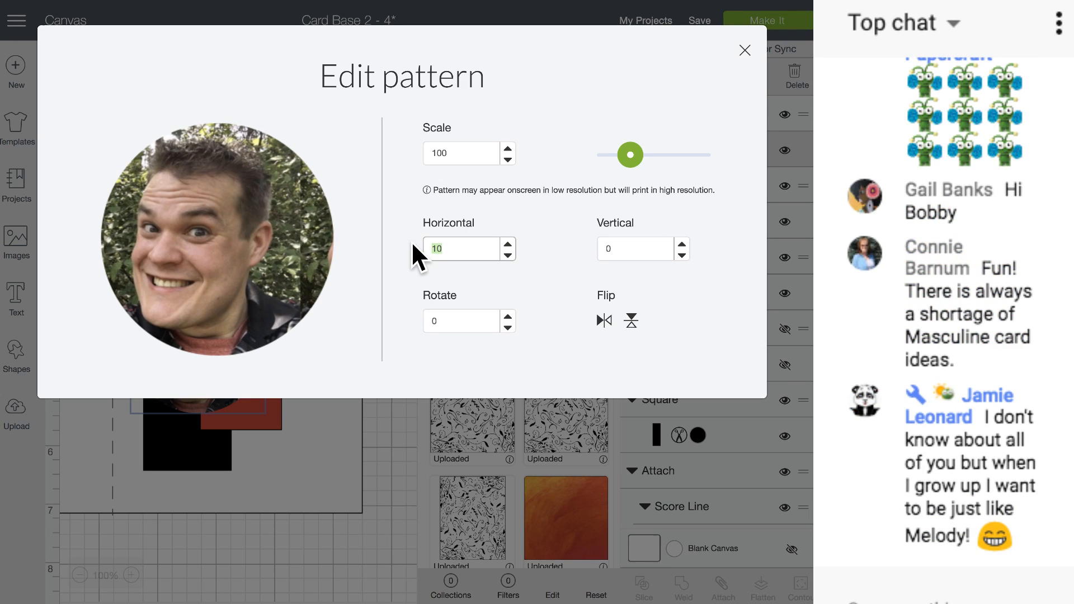
{"action": "type", "text": "50"}
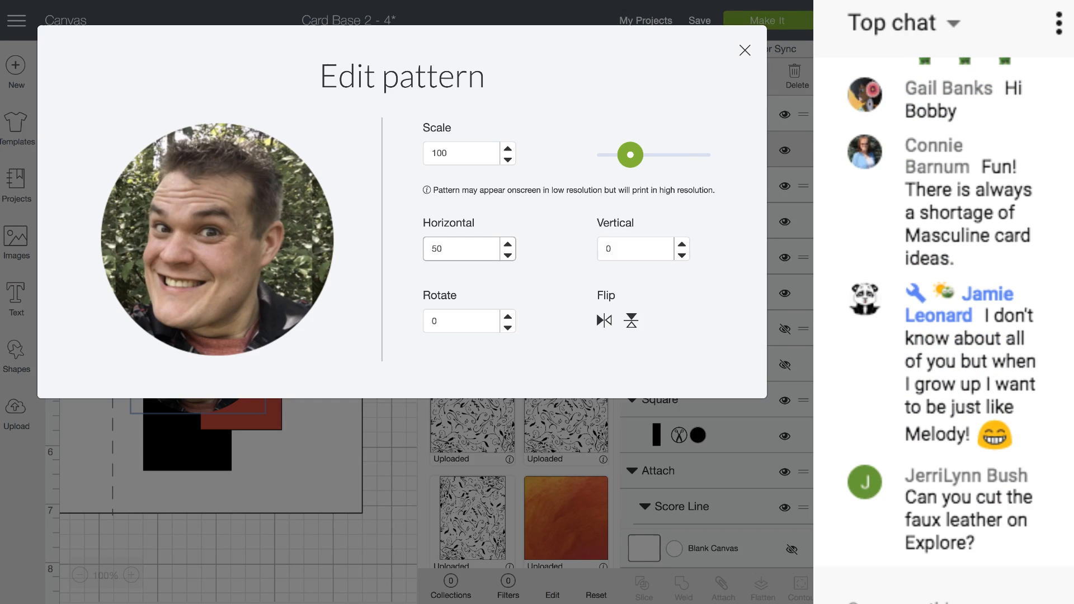
{"action": "left_click_drag", "start_coordinate": [451, 245], "coordinate": [396, 235]}
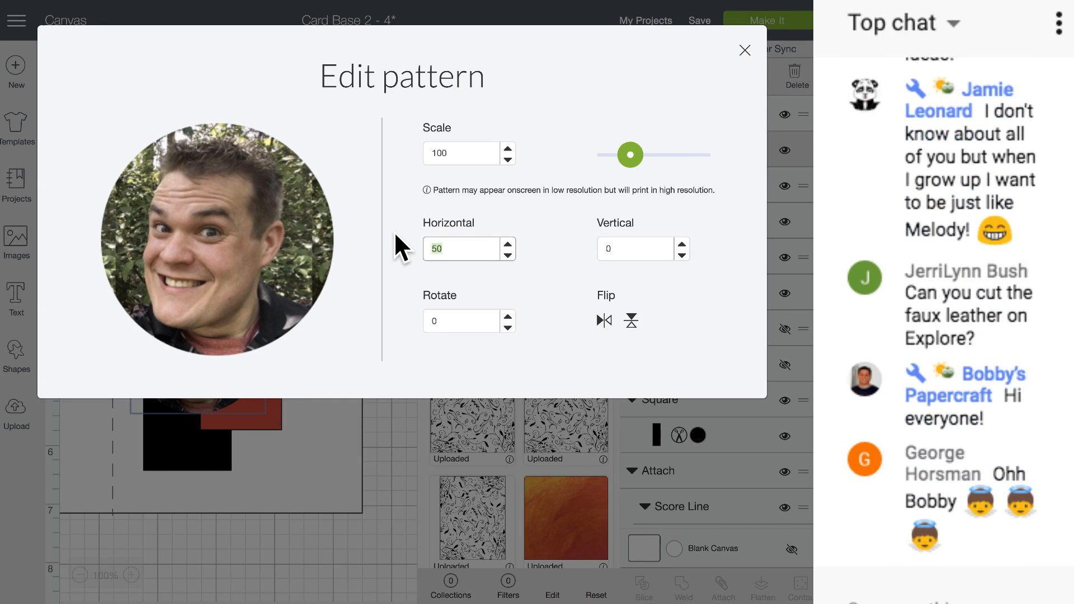
{"action": "type", "text": "75"}
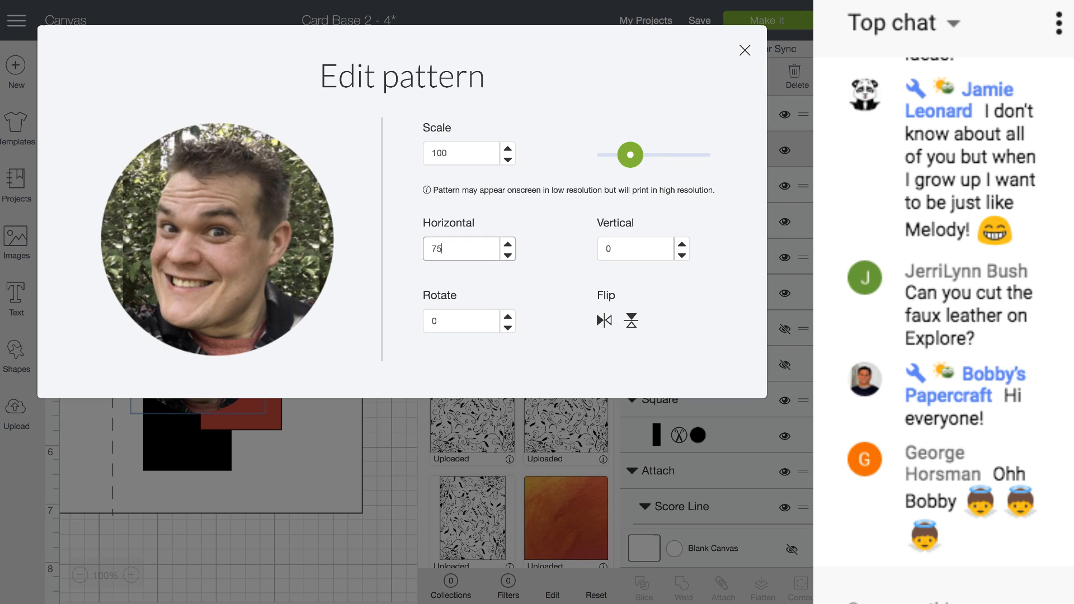
{"action": "left_click", "coordinate": [745, 50]}
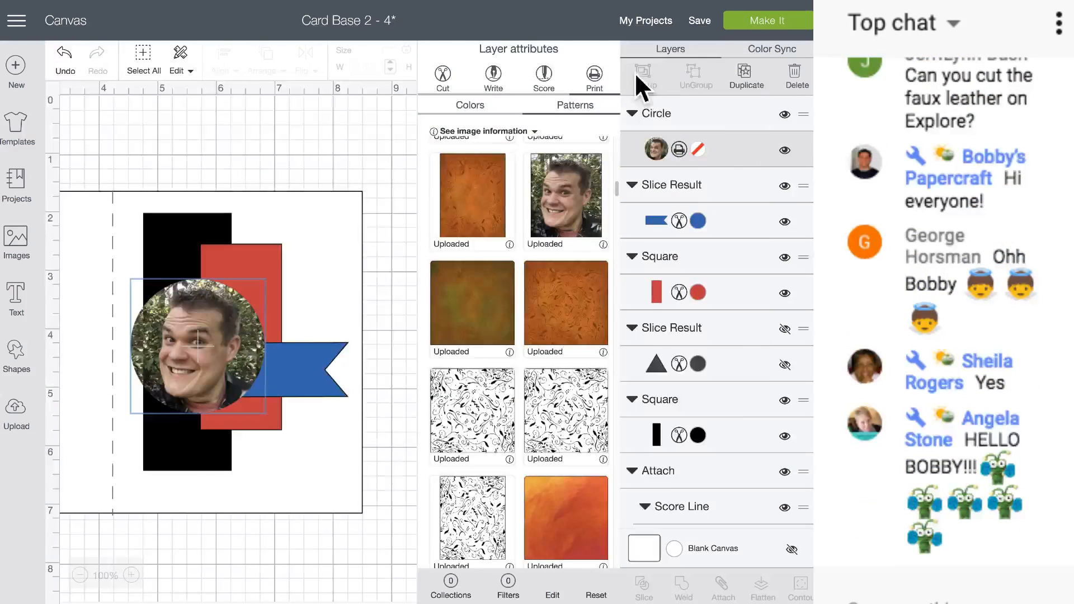
- Nudge the photo circle slightly, move the blue banner down over the red rectangle's lower end, and send the banner backward one layer
{"action": "left_click_drag", "start_coordinate": [250, 364], "coordinate": [250, 348]}
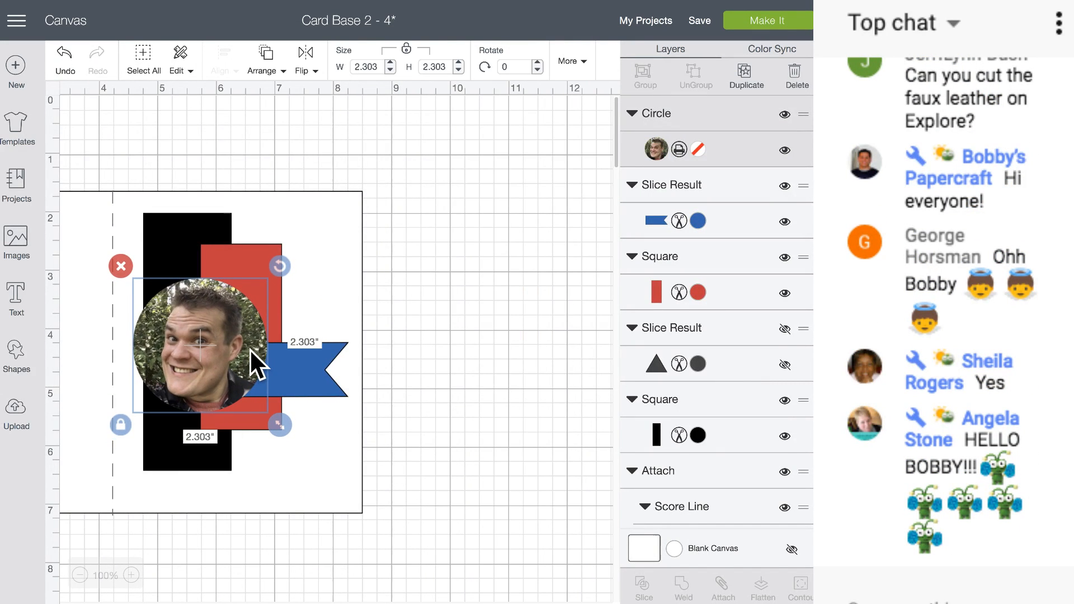
{"action": "left_click_drag", "start_coordinate": [310, 373], "coordinate": [279, 442]}
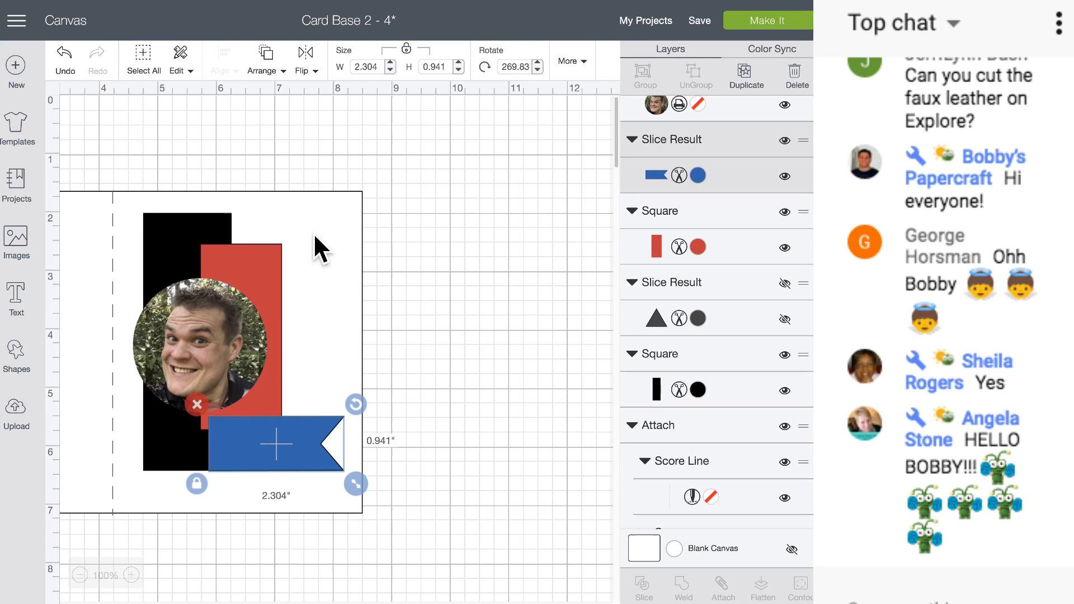
{"action": "left_click", "coordinate": [273, 66]}
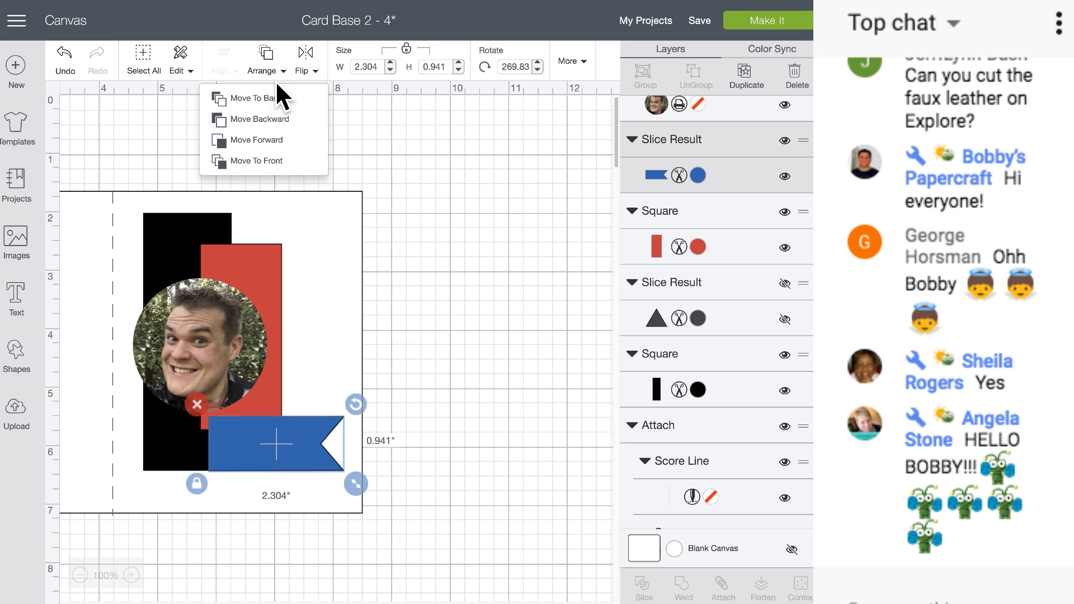
{"action": "left_click", "coordinate": [284, 118]}
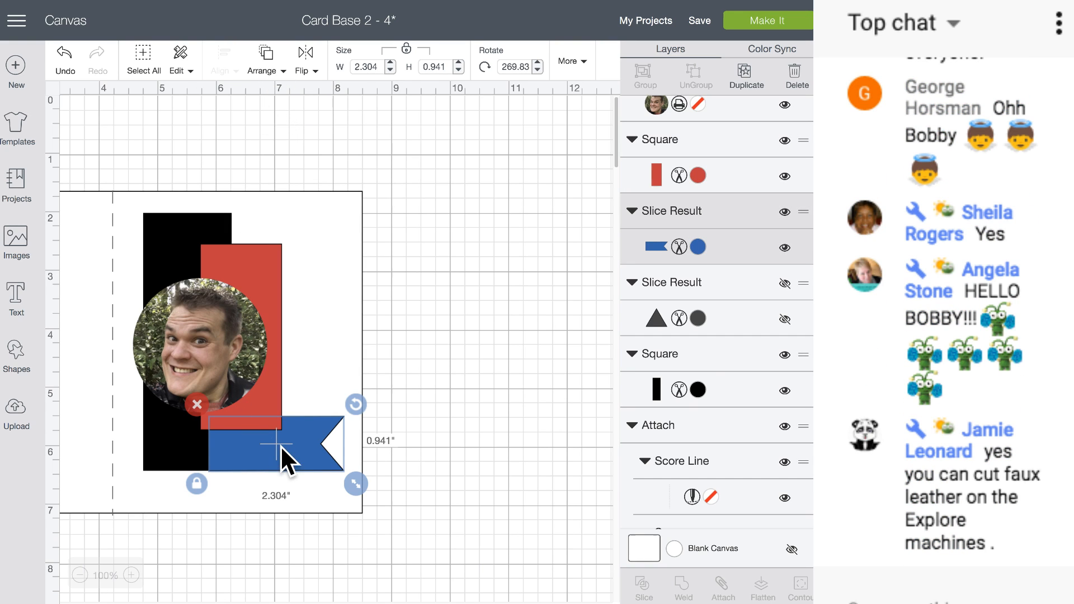
- Nudge the blue banner slightly down and add a text with the man's first name in Cricut Sans with the Writing style
{"action": "mouse_move", "coordinate": [281, 446]}
{"action": "left_mouse_down"}
{"action": "mouse_move", "coordinate": [280, 467]}
{"action": "mouse_move", "coordinate": [281, 451]}
{"action": "left_mouse_up"}
{"action": "left_click", "coordinate": [16, 297]}
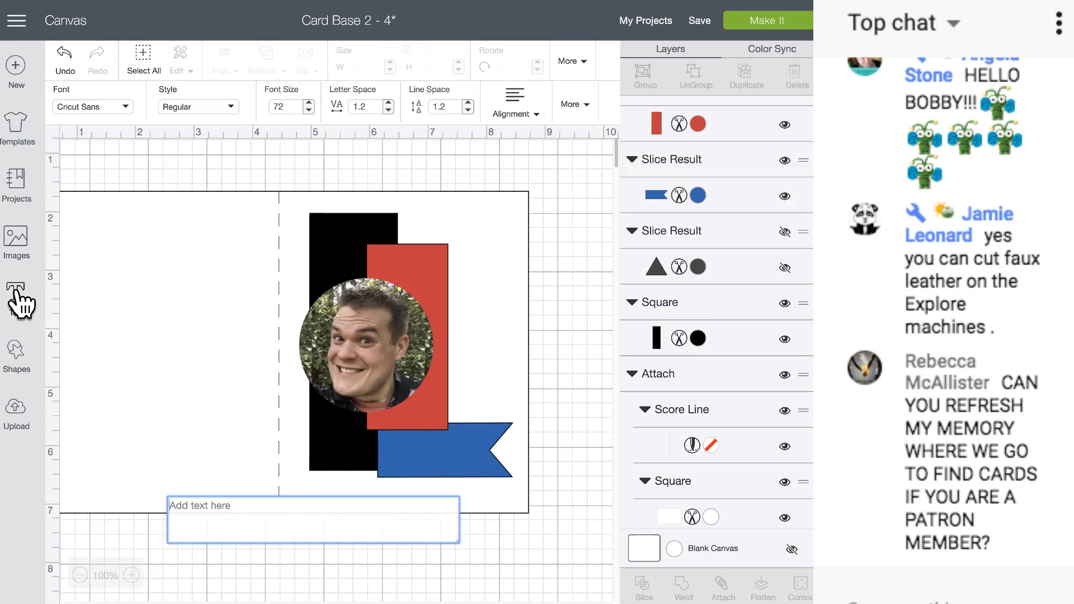
{"action": "type", "text": "K"}
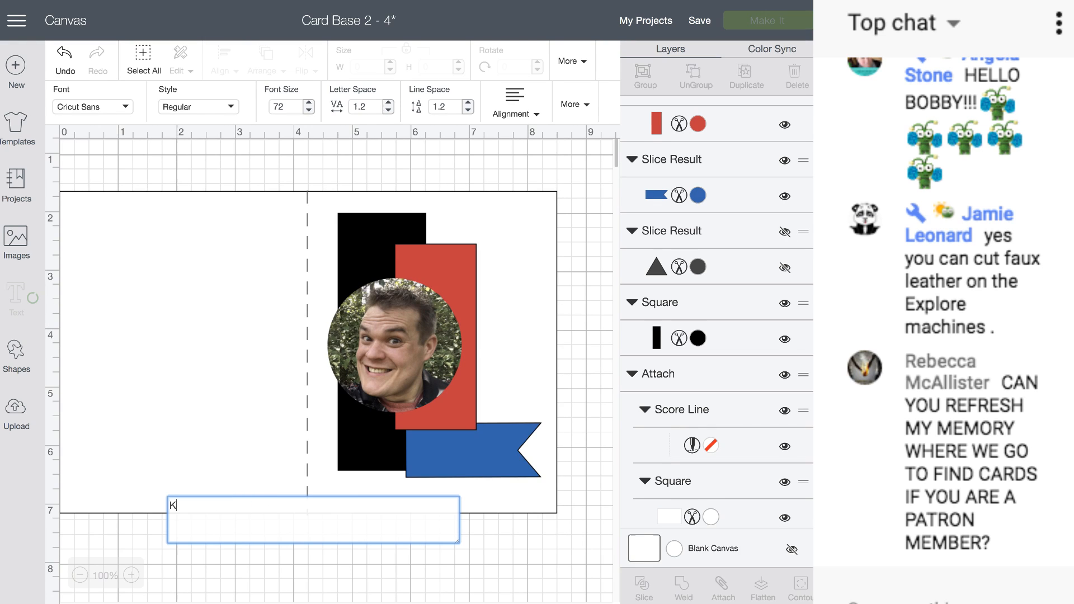
{"action": "type", "text": "EN"}
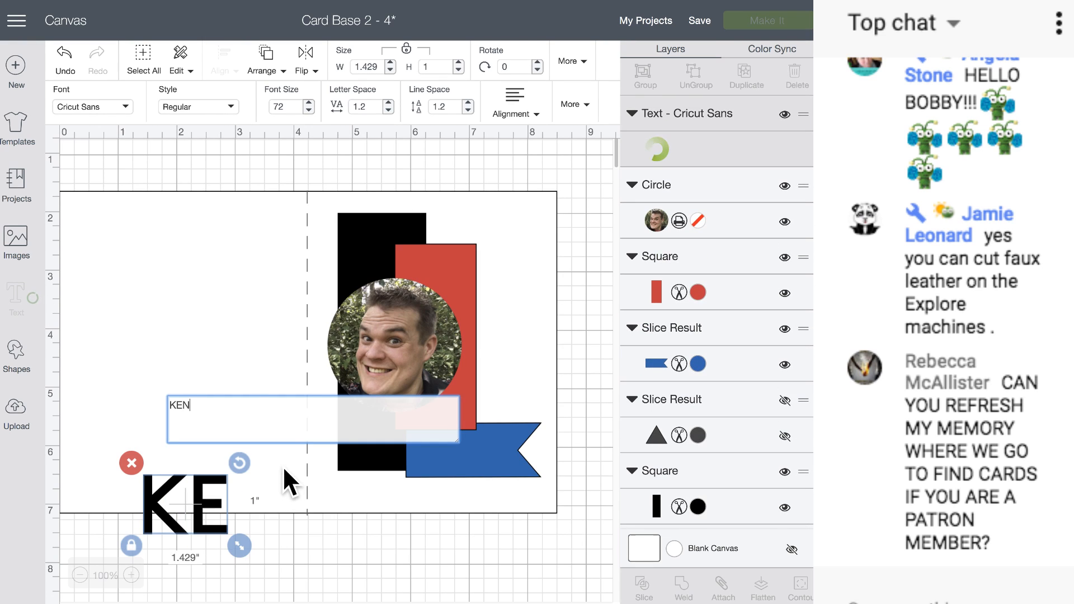
{"action": "left_click", "coordinate": [232, 108]}
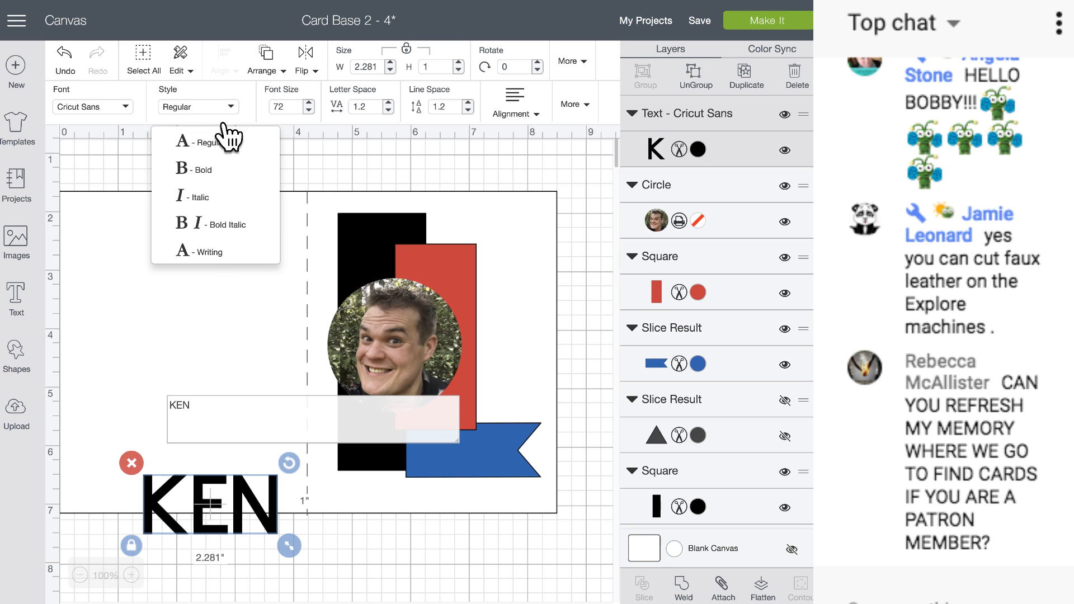
{"action": "left_click", "coordinate": [218, 252]}
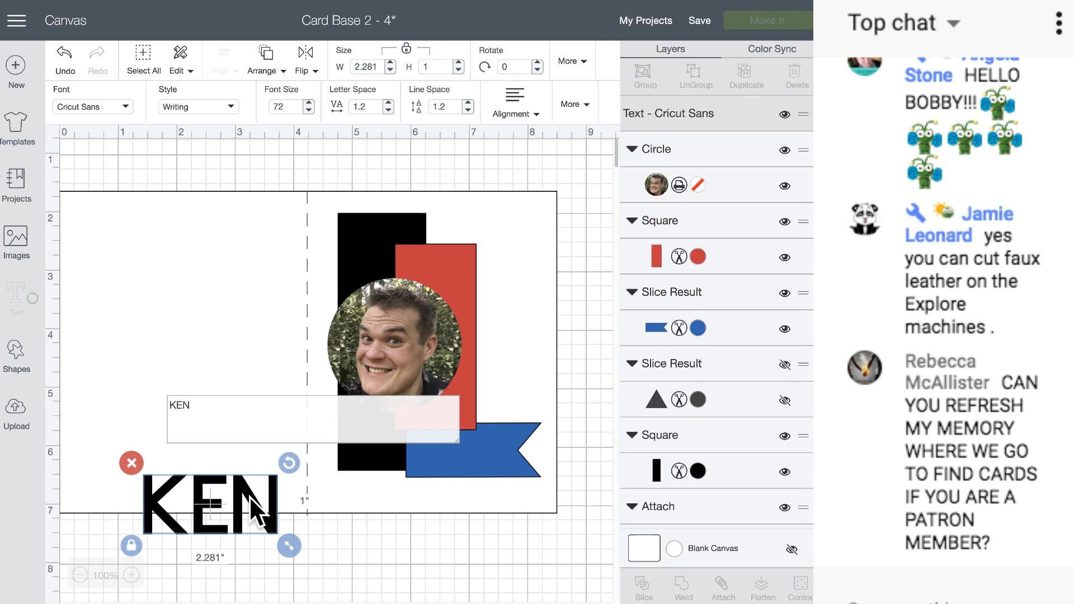
- Place the name text on the blue banner, shrink it to about 1.27 inches wide, and attach it to the banner
{"action": "left_click_drag", "start_coordinate": [246, 501], "coordinate": [504, 444]}
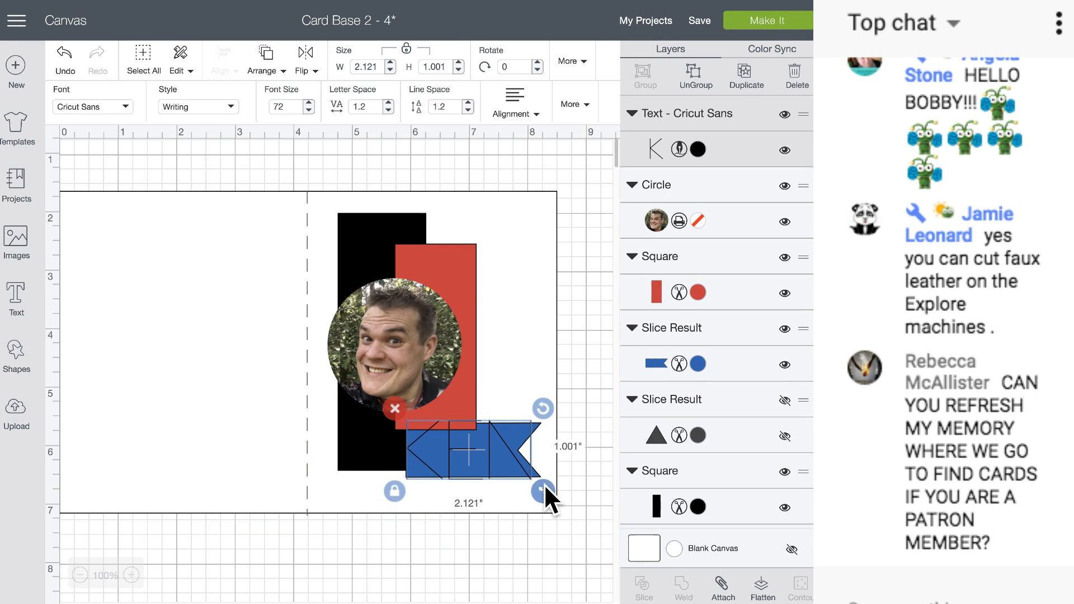
{"action": "left_click_drag", "start_coordinate": [545, 485], "coordinate": [492, 455]}
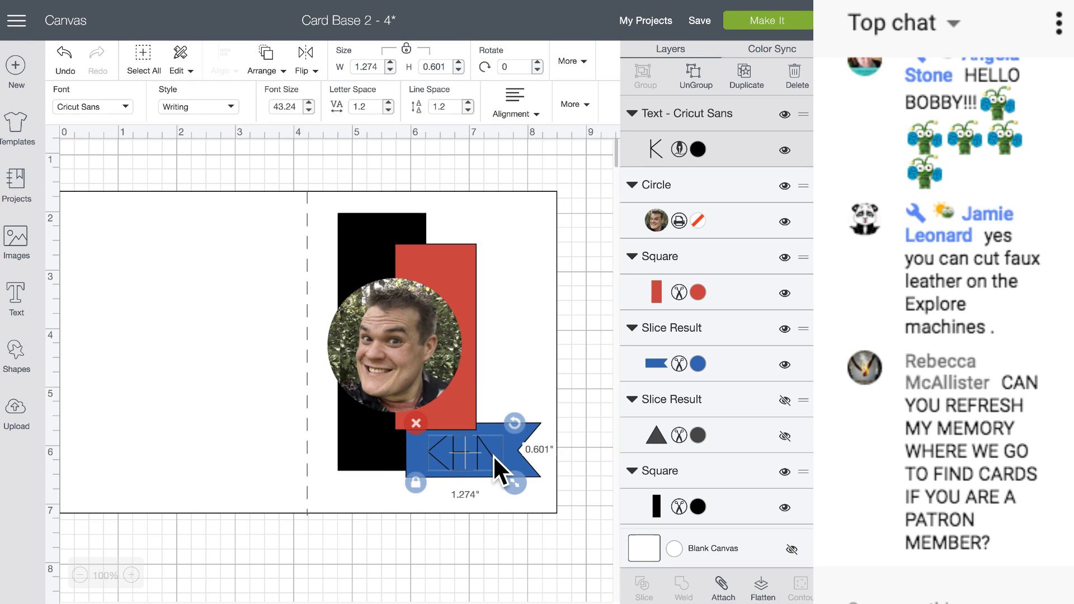
{"action": "left_click", "coordinate": [522, 462], "text": "shift"}
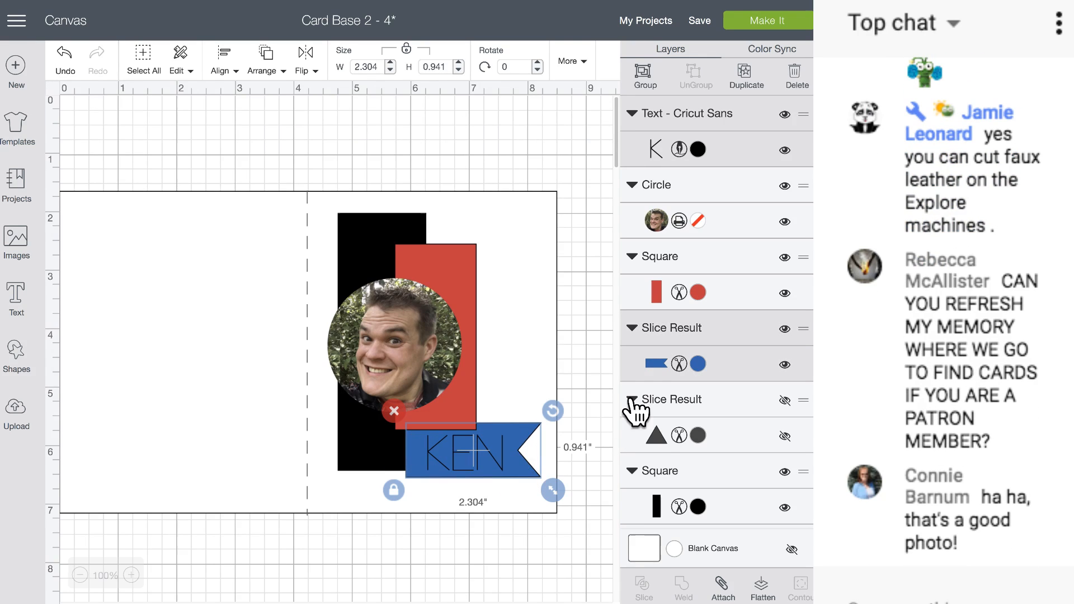
{"action": "left_click", "coordinate": [722, 585]}
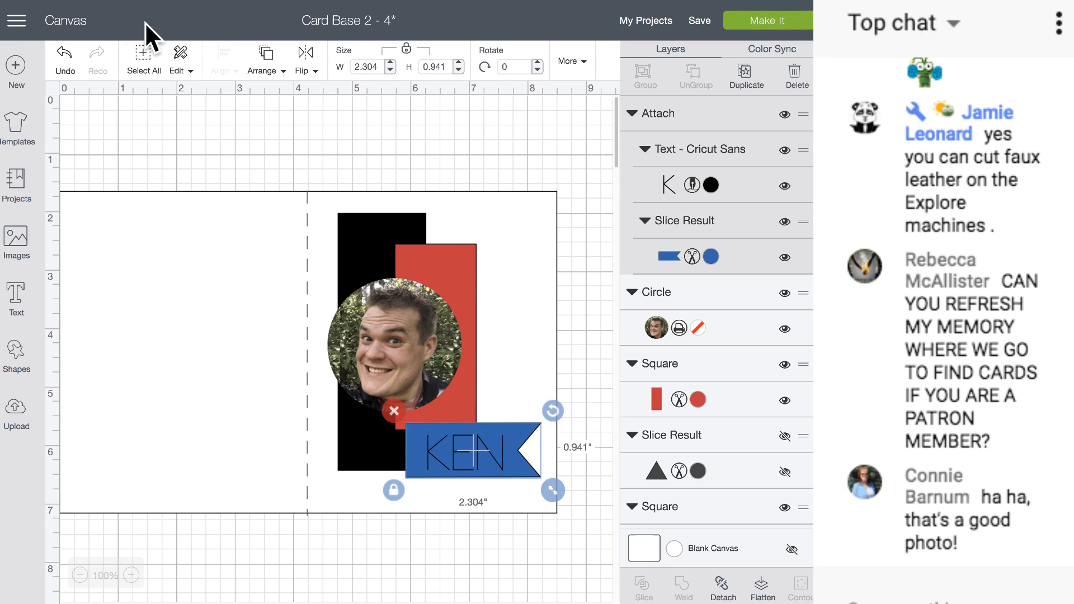
- Open the saved project Card Base 3 - 4 for customizing, replacing the unsaved project on the canvas
{"action": "left_click", "coordinate": [646, 20]}
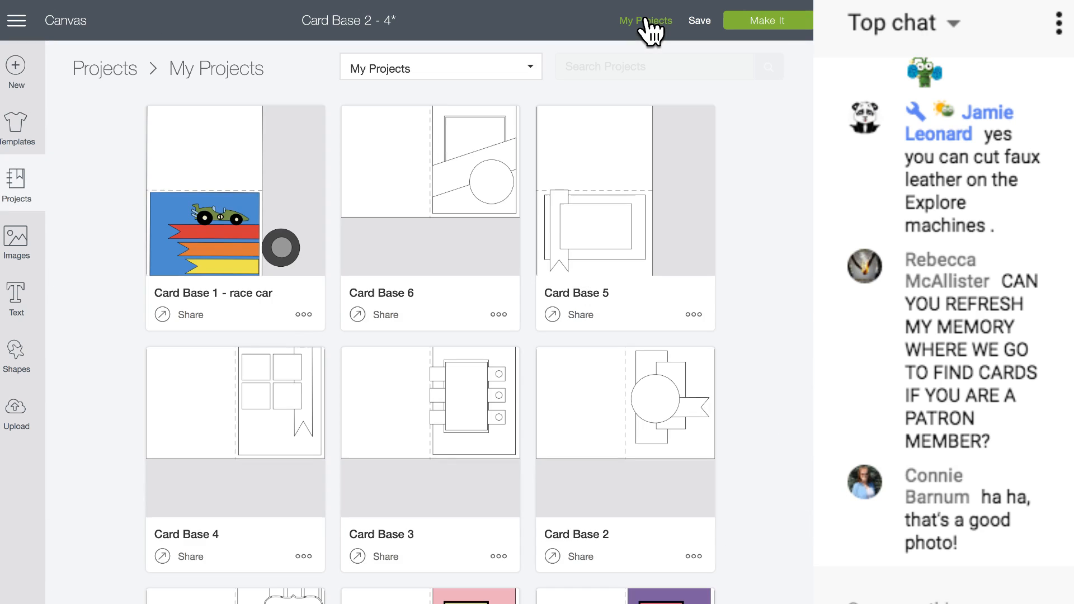
{"action": "scroll", "coordinate": [470, 274], "scroll_direction": "down", "scroll_amount": 3}
{"action": "scroll", "coordinate": [471, 283], "scroll_direction": "down", "scroll_amount": 5}
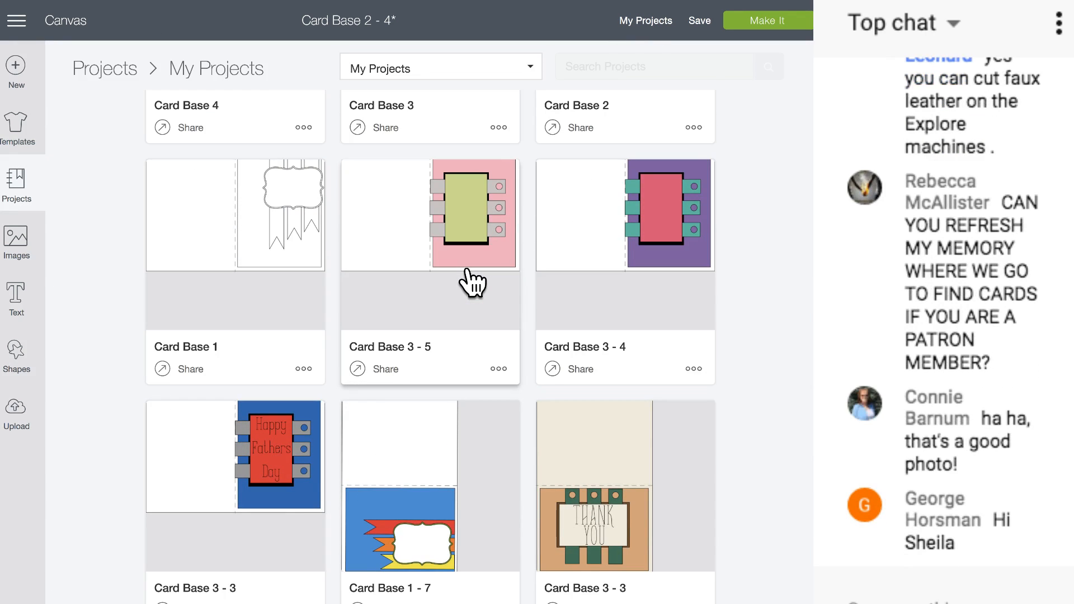
{"action": "scroll", "coordinate": [470, 281], "scroll_direction": "down", "scroll_amount": 1}
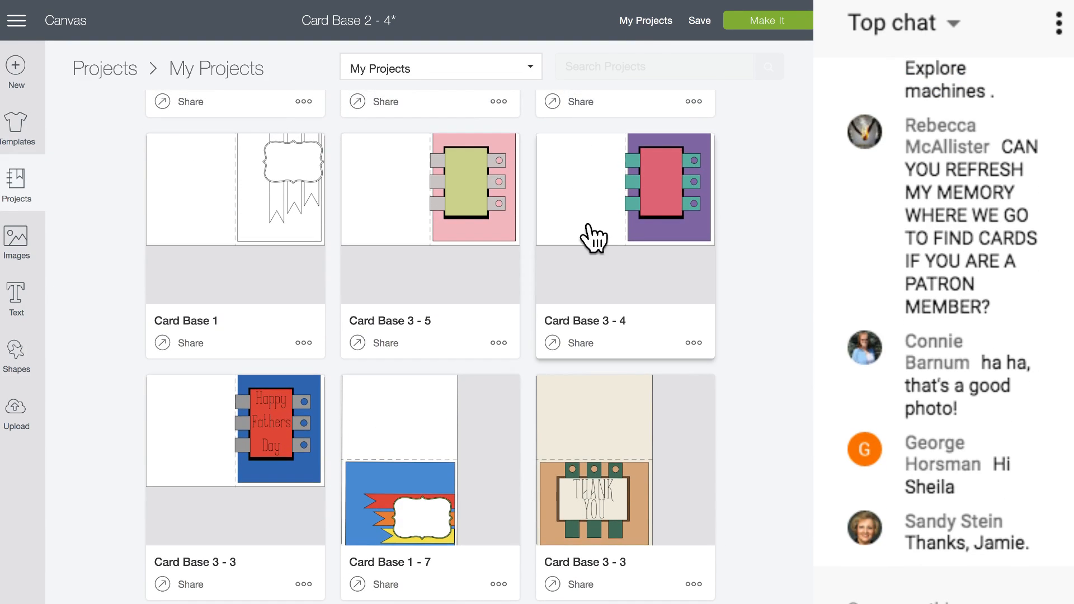
{"action": "left_click", "coordinate": [588, 234]}
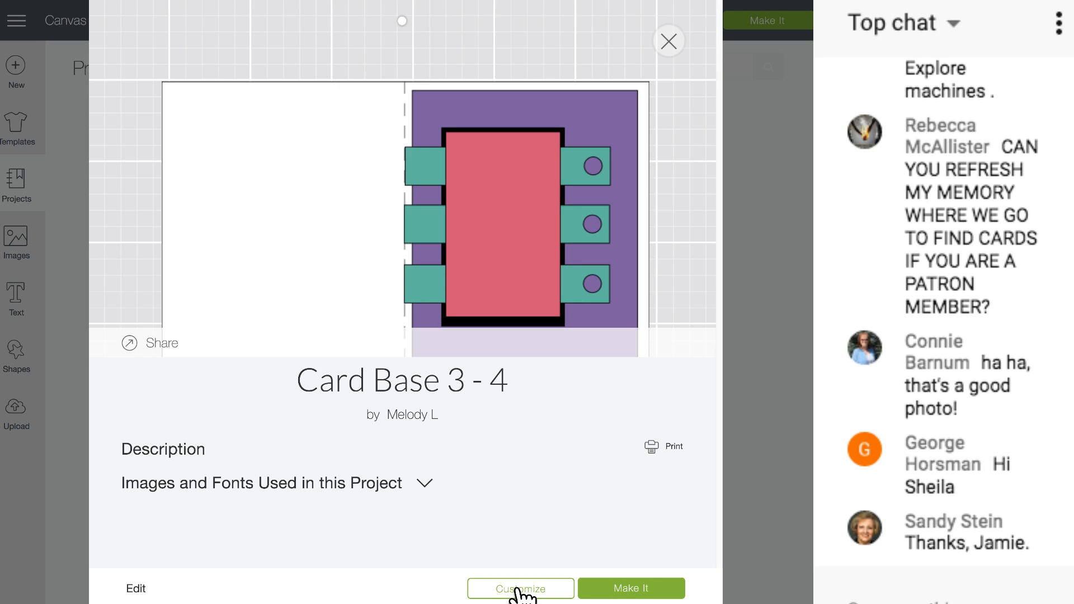
{"action": "left_click", "coordinate": [519, 590]}
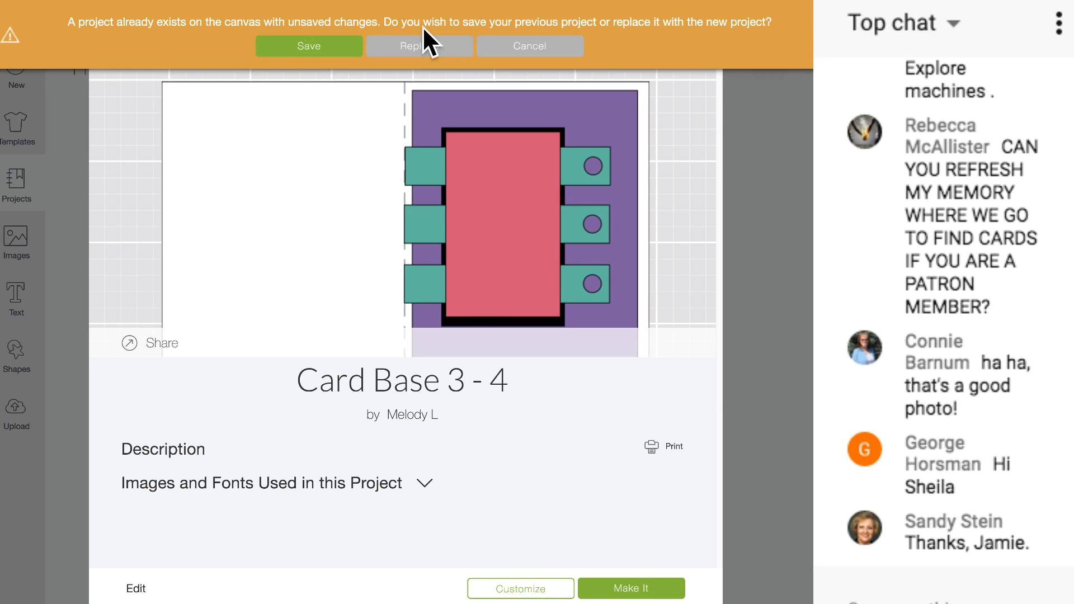
{"action": "left_click", "coordinate": [420, 44]}
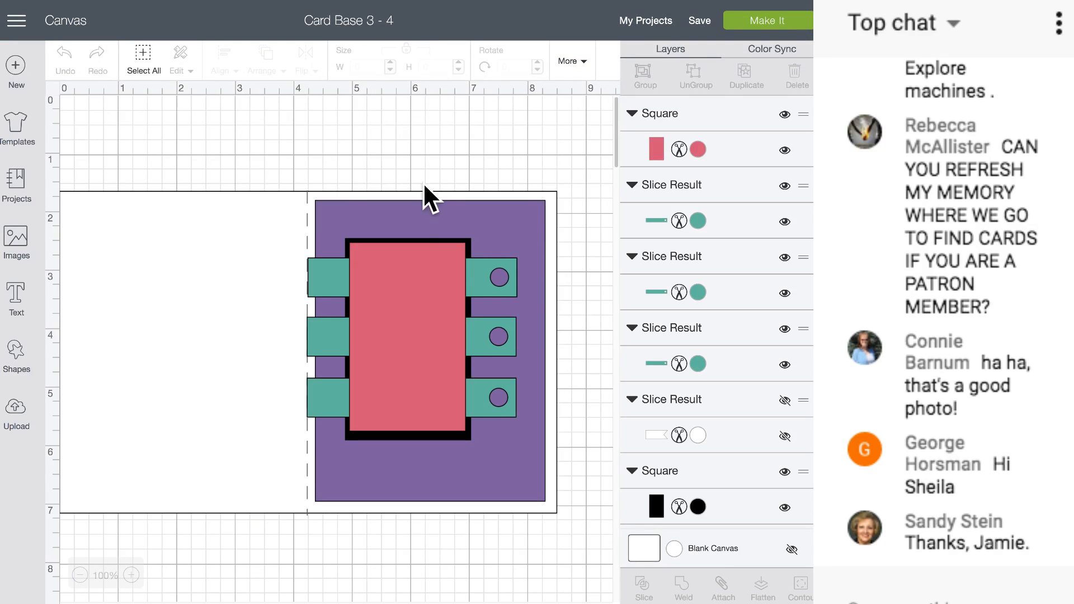
- Rotate the whole card design about 90 degrees so that its decorated half lies below the score line
{"action": "left_click", "coordinate": [143, 56]}
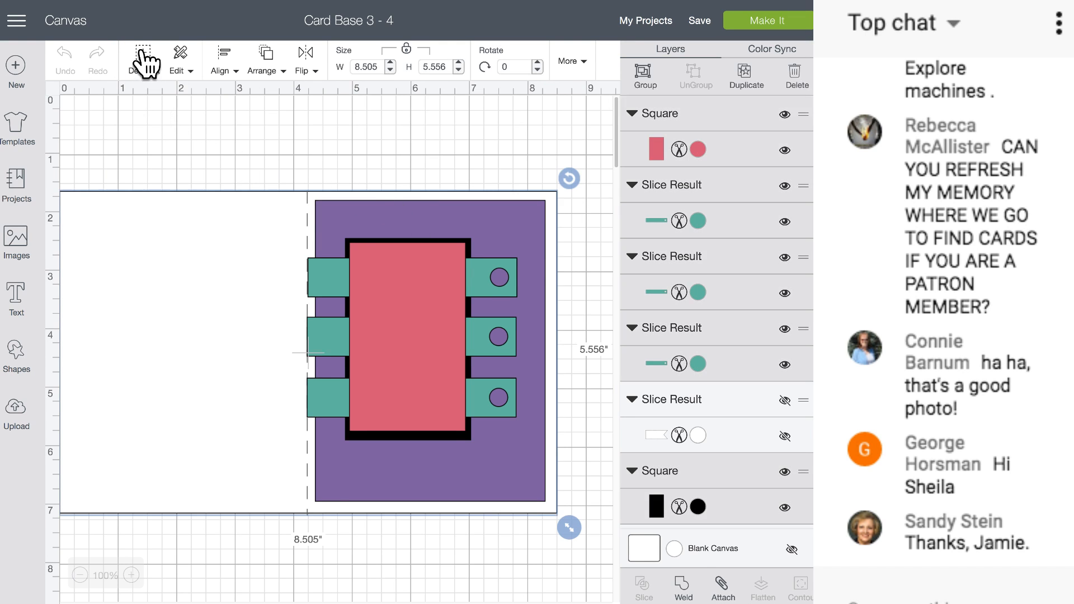
{"action": "left_click_drag", "start_coordinate": [568, 178], "coordinate": [437, 539]}
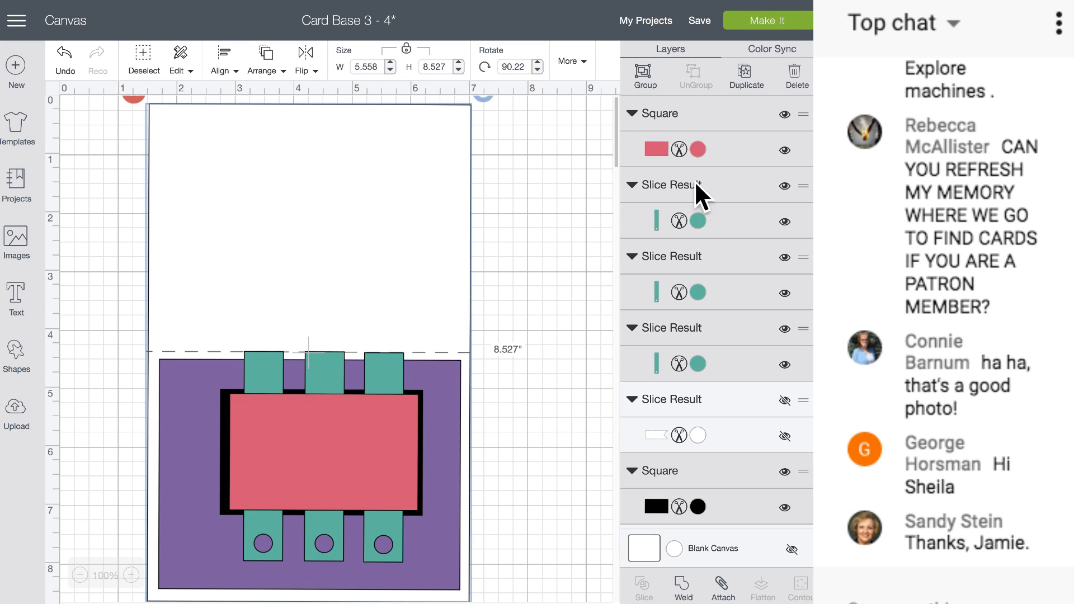
{"action": "left_click", "coordinate": [534, 258]}
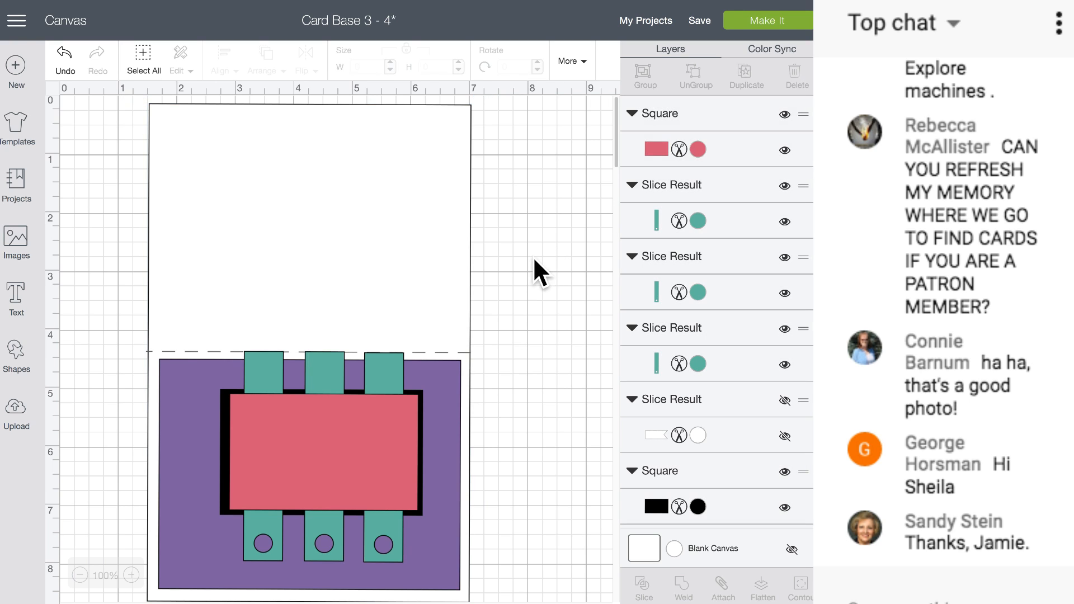
- Change the pink rectangle to Print and fill it with the uploaded photo of the three people as its pattern
{"action": "left_click", "coordinate": [339, 484]}
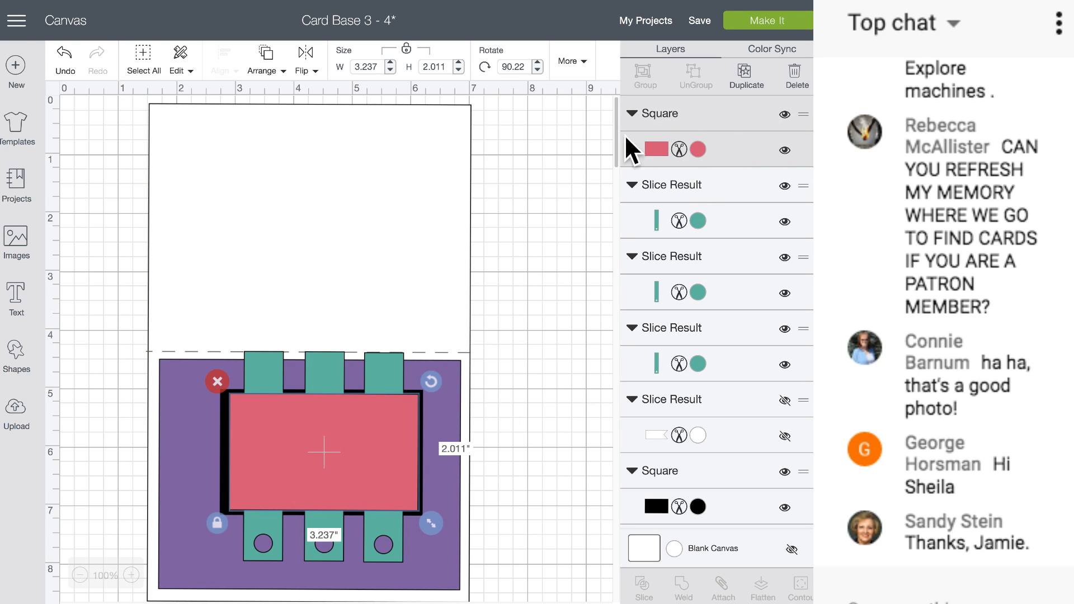
{"action": "left_click", "coordinate": [698, 147]}
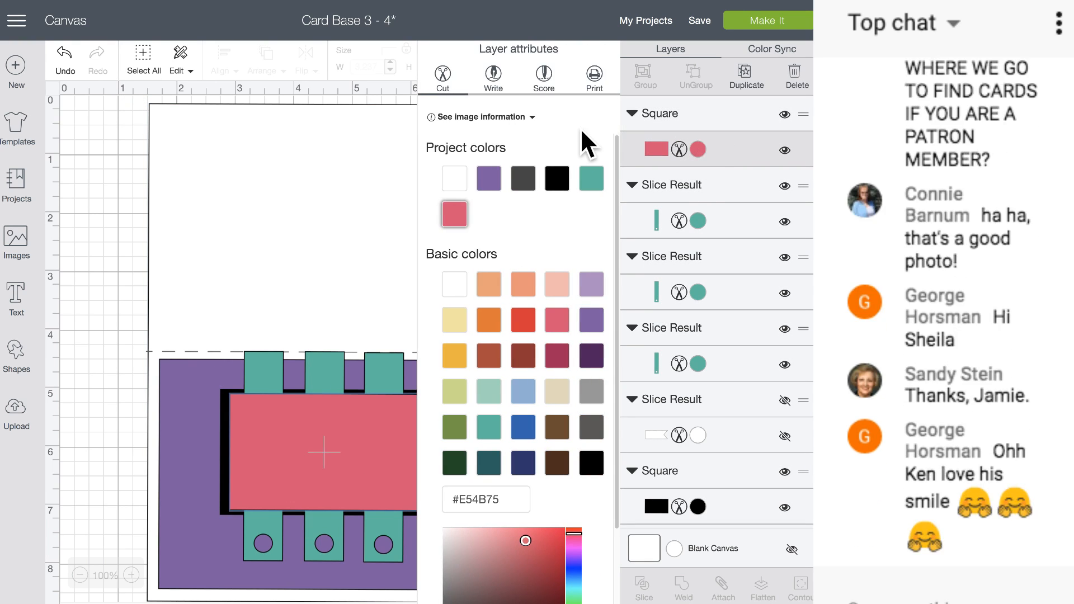
{"action": "left_click", "coordinate": [594, 77]}
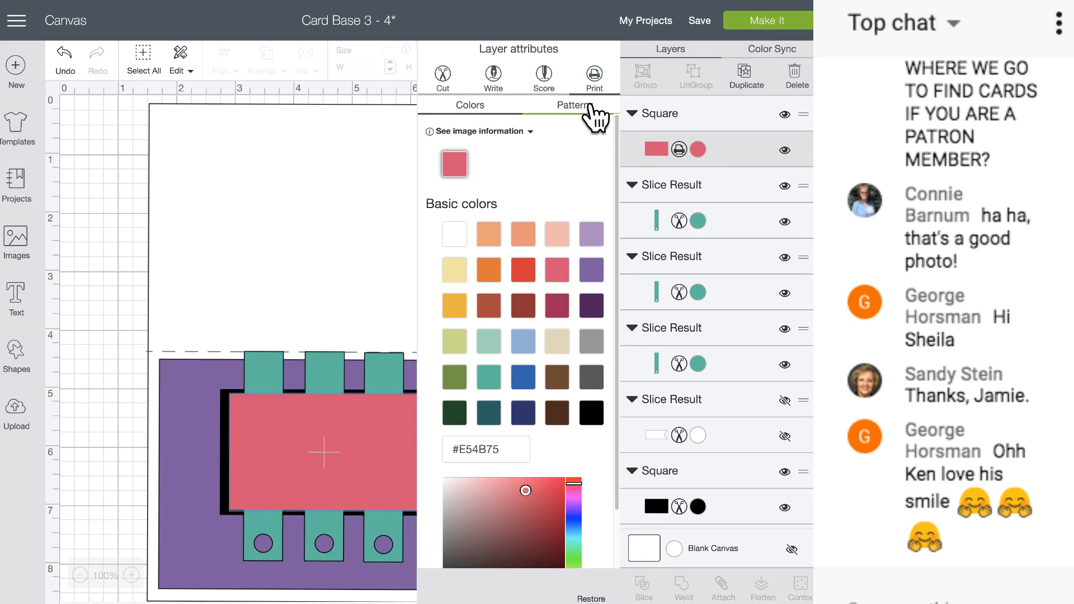
{"action": "left_click", "coordinate": [592, 105]}
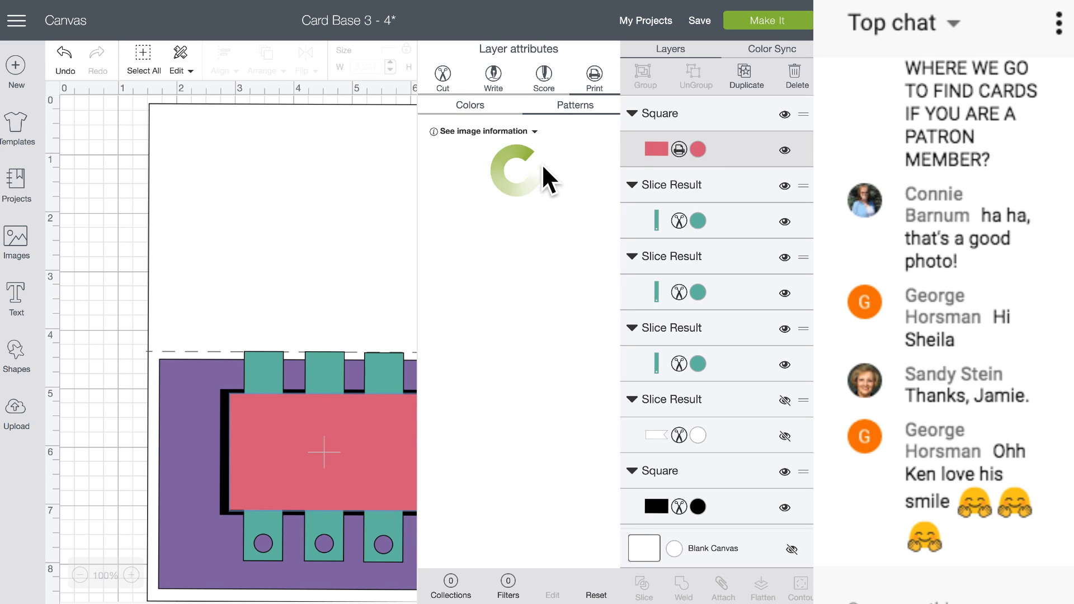
{"action": "left_click", "coordinate": [494, 185]}
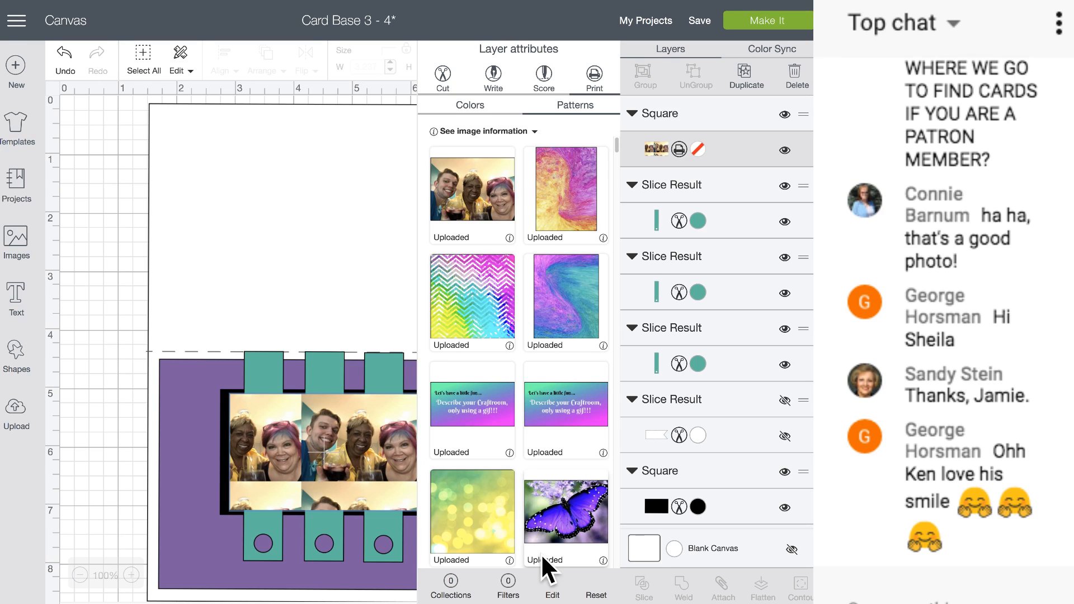
- Open the rectangle's photo pattern for editing and set its scale to 85
{"action": "left_click", "coordinate": [554, 591]}
{"action": "left_click_drag", "start_coordinate": [622, 155], "coordinate": [643, 148]}
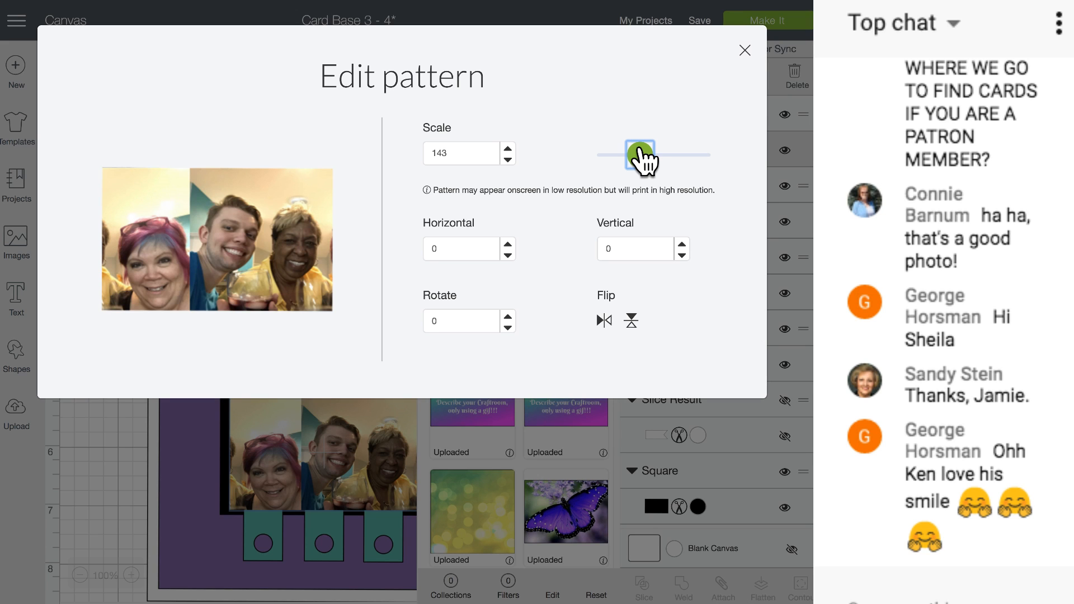
{"action": "left_click_drag", "start_coordinate": [642, 149], "coordinate": [628, 149]}
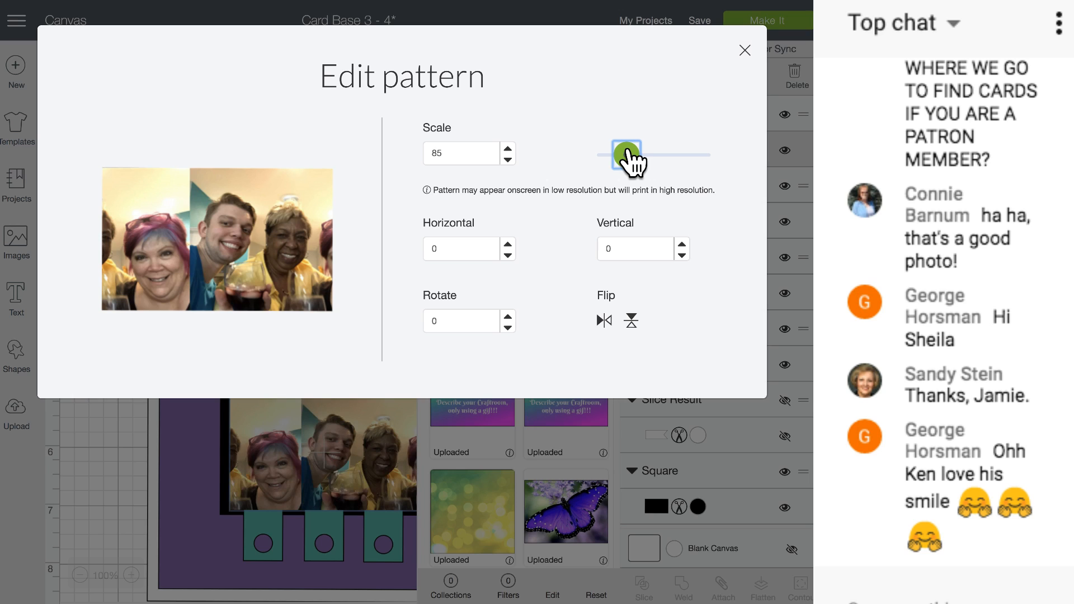
- Try a horizontal position of 100 for the photo pattern, and reset it to 0
{"action": "left_click", "coordinate": [458, 249]}
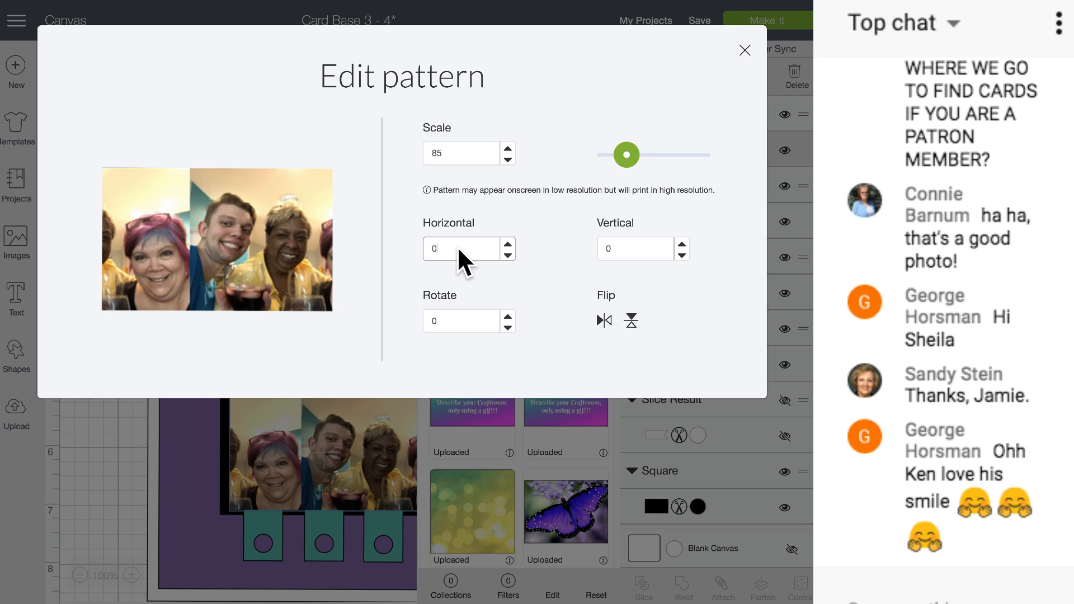
{"action": "type", "text": "100"}
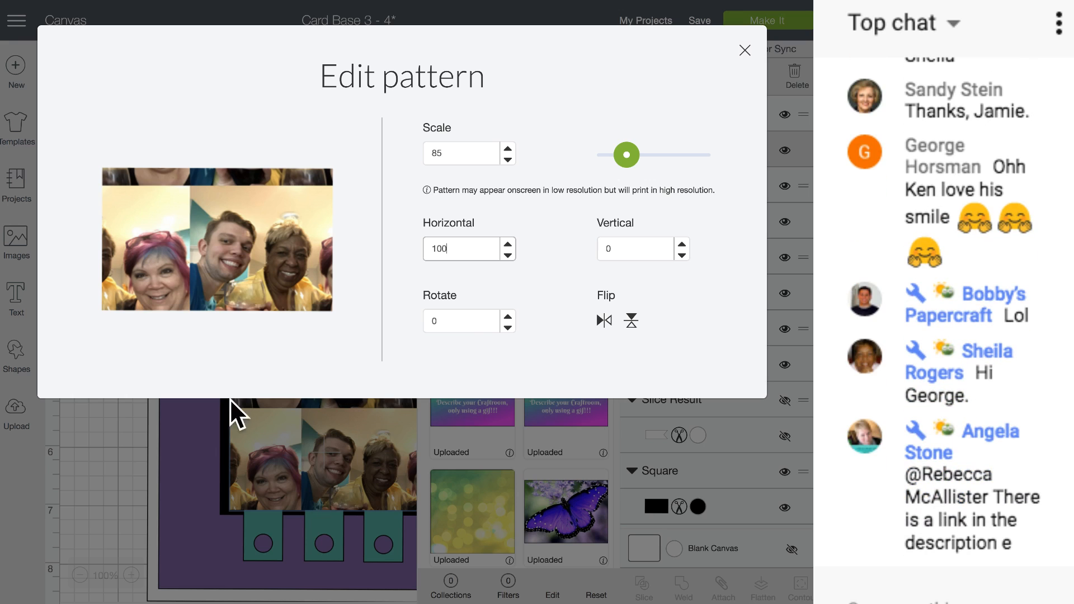
{"action": "left_click_drag", "start_coordinate": [470, 247], "coordinate": [411, 243]}
{"action": "type", "text": "0"}
- Set the photo pattern's vertical position to 100, close the pattern editor, and select the photo rectangle on the card
{"action": "left_click", "coordinate": [624, 247]}
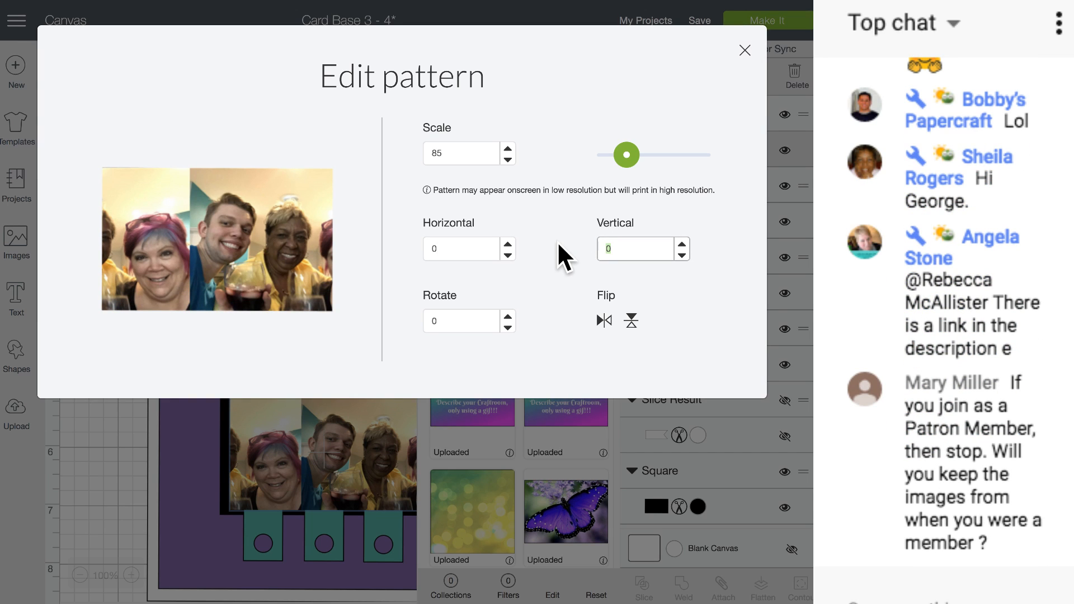
{"action": "type", "text": "100"}
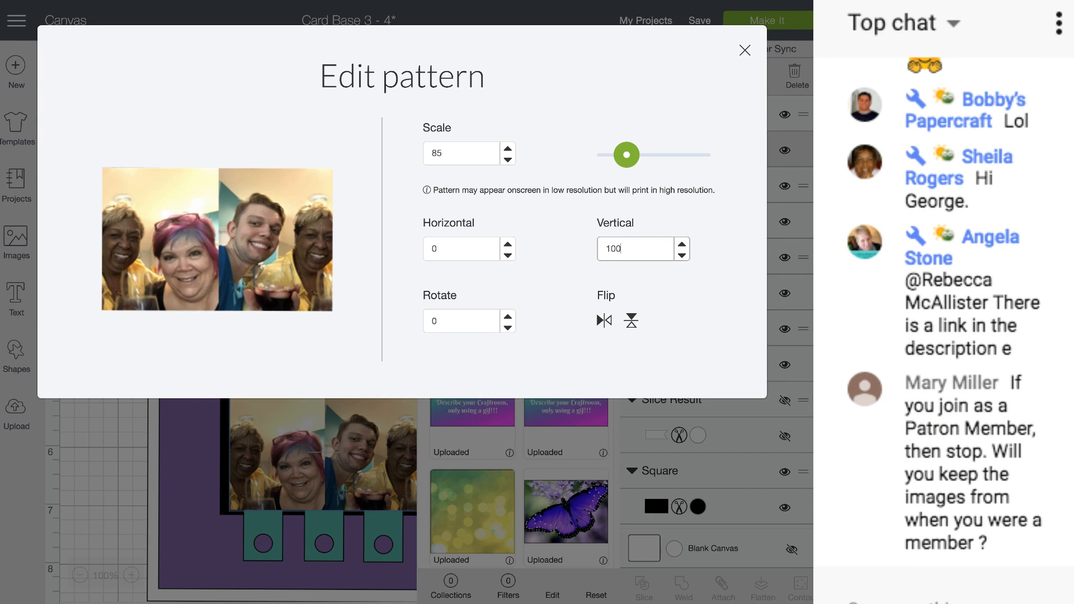
{"action": "left_click_drag", "start_coordinate": [636, 246], "coordinate": [578, 251]}
{"action": "left_click", "coordinate": [106, 455]}
{"action": "scroll", "coordinate": [241, 438], "scroll_direction": "right", "scroll_amount": 2}
{"action": "scroll", "coordinate": [241, 437], "scroll_direction": "right", "scroll_amount": 2}
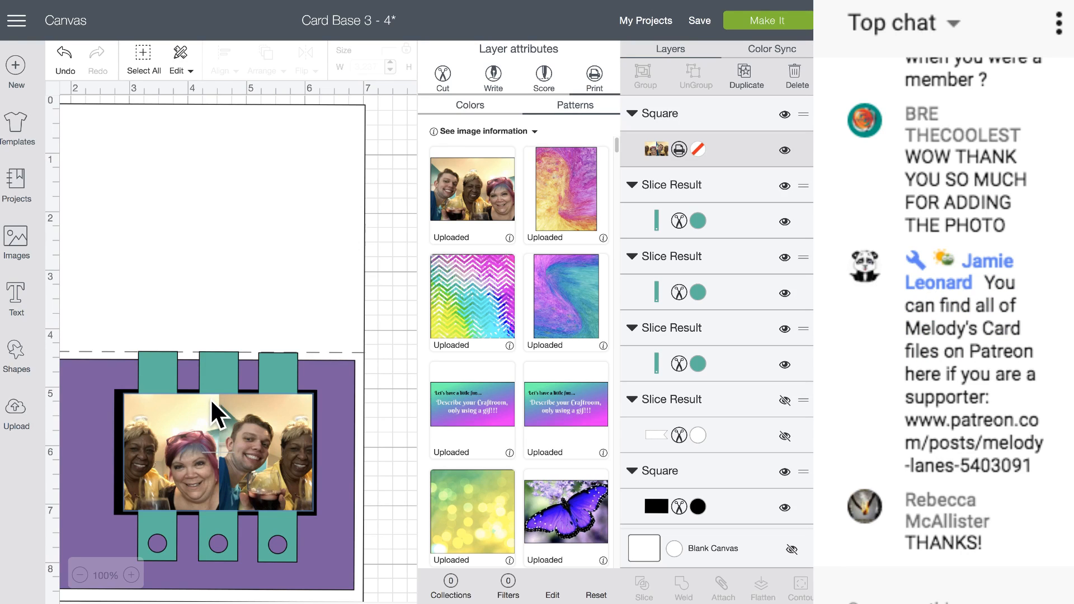
{"action": "left_click", "coordinate": [301, 411]}
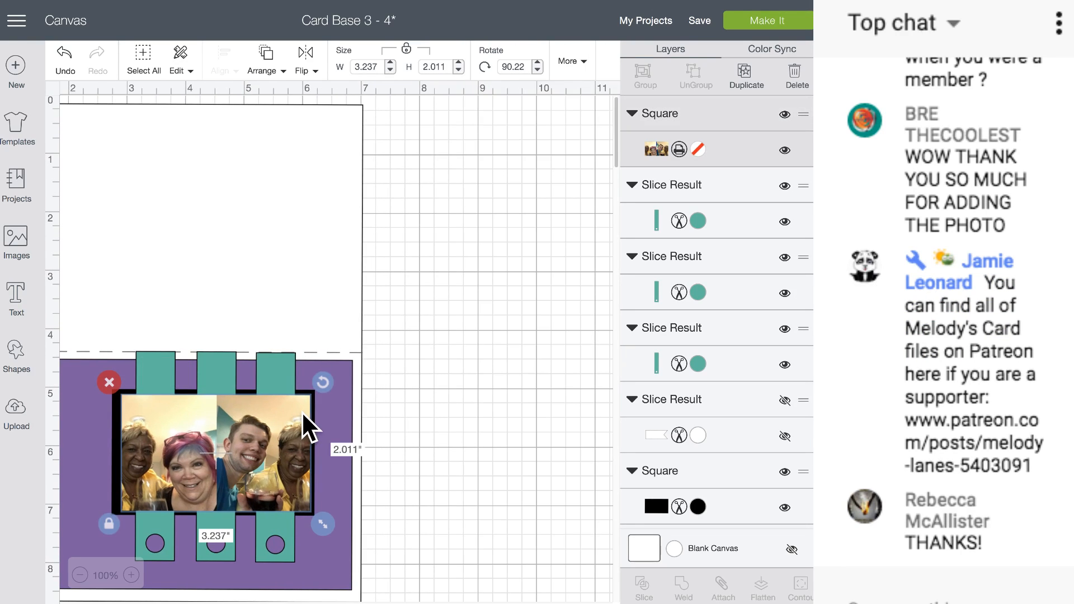
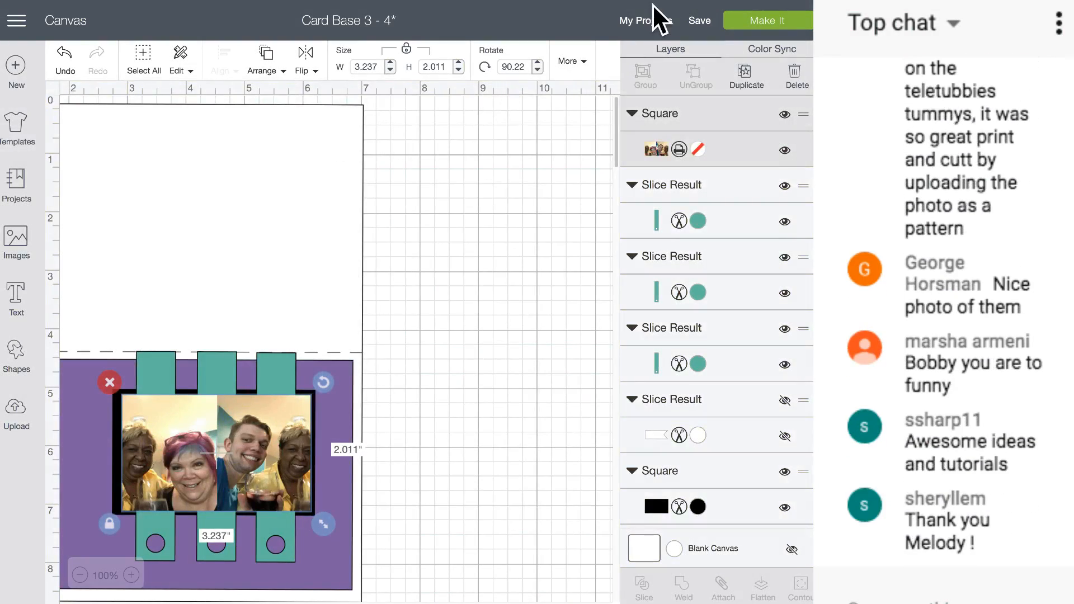
- Open the saved Glass Mustache Tie project for customizing, replacing the unsaved project on the canvas
{"action": "left_click", "coordinate": [649, 22]}
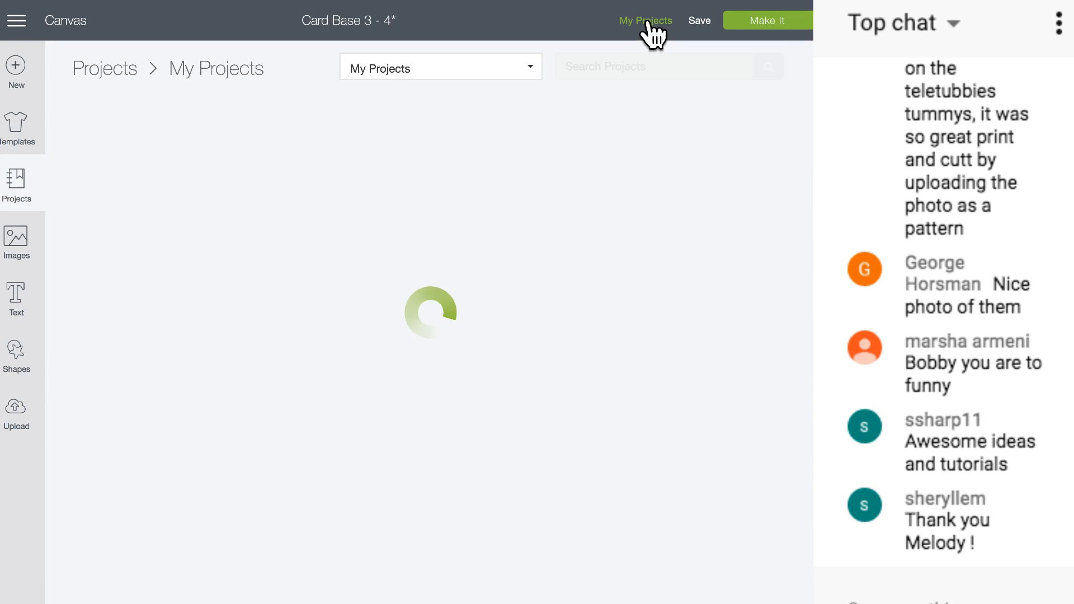
{"action": "scroll", "coordinate": [407, 415], "scroll_direction": "down", "scroll_amount": 20}
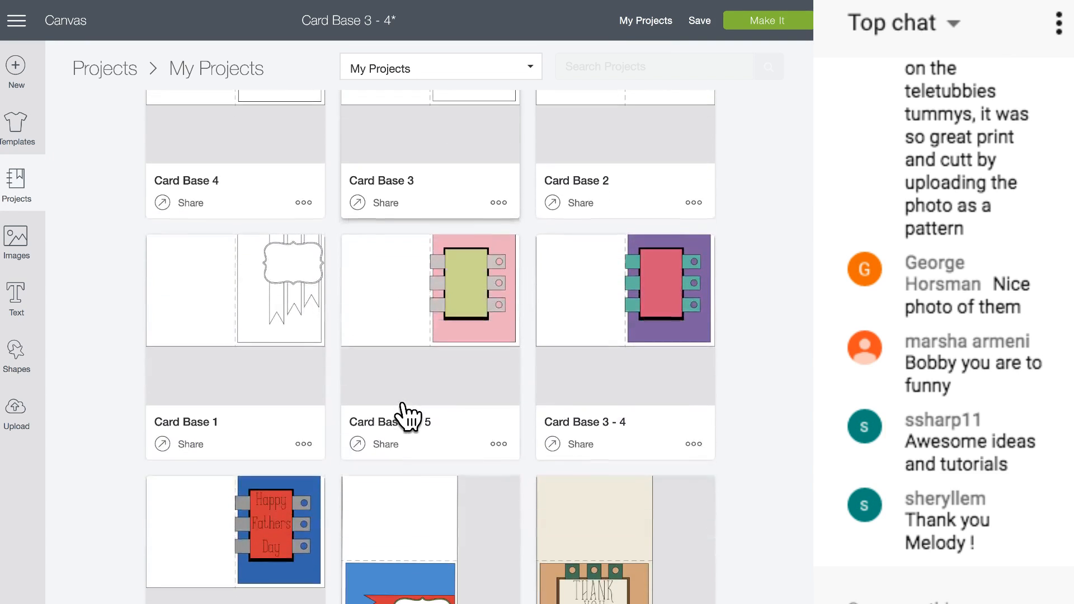
{"action": "scroll", "coordinate": [407, 415], "scroll_direction": "down", "scroll_amount": 10}
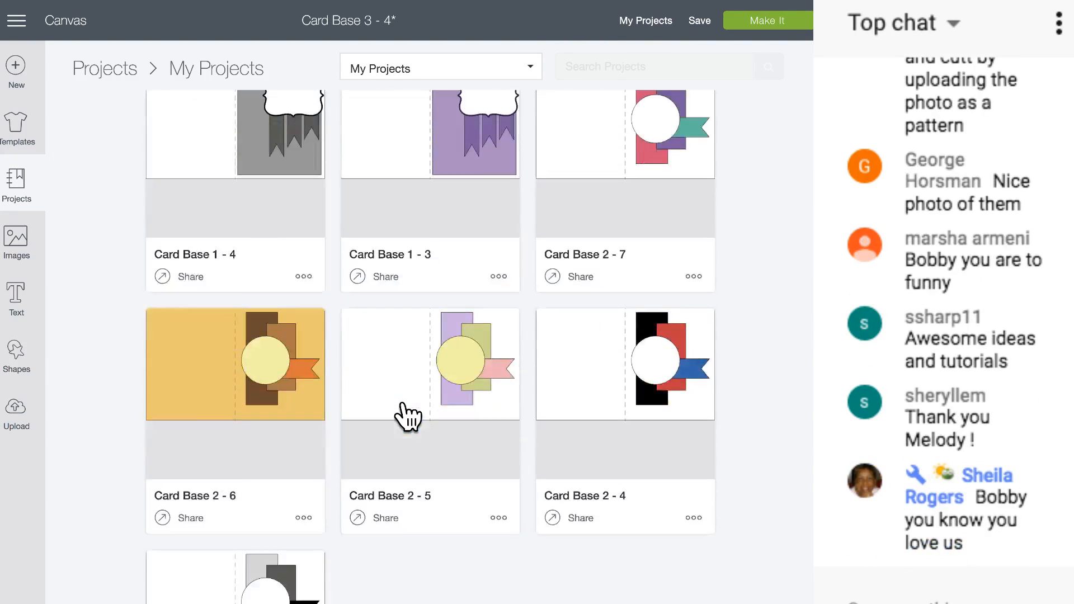
{"action": "left_click", "coordinate": [701, 225]}
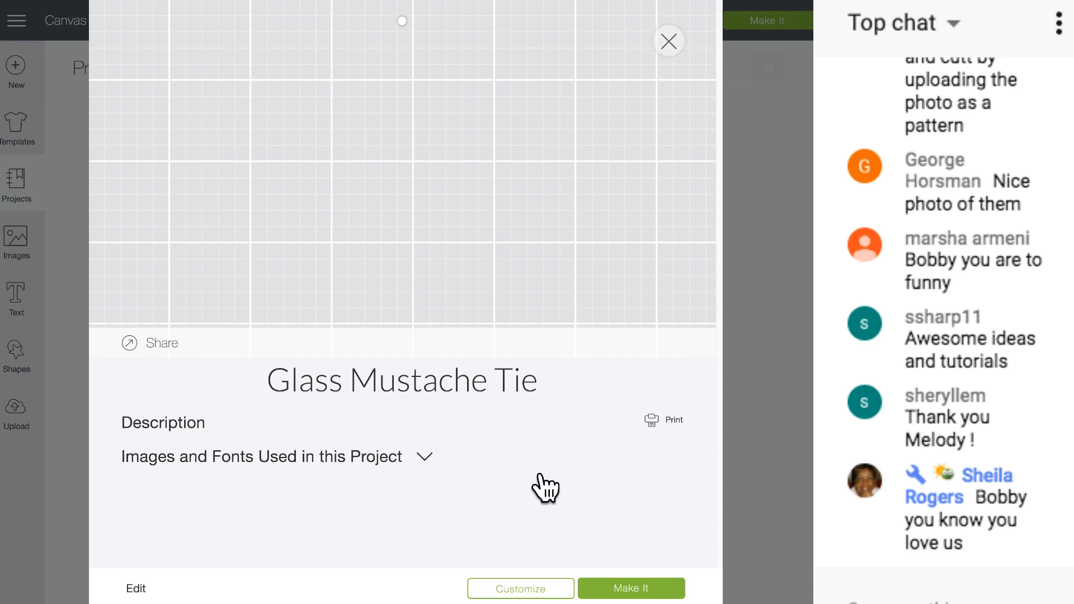
{"action": "left_click", "coordinate": [521, 590]}
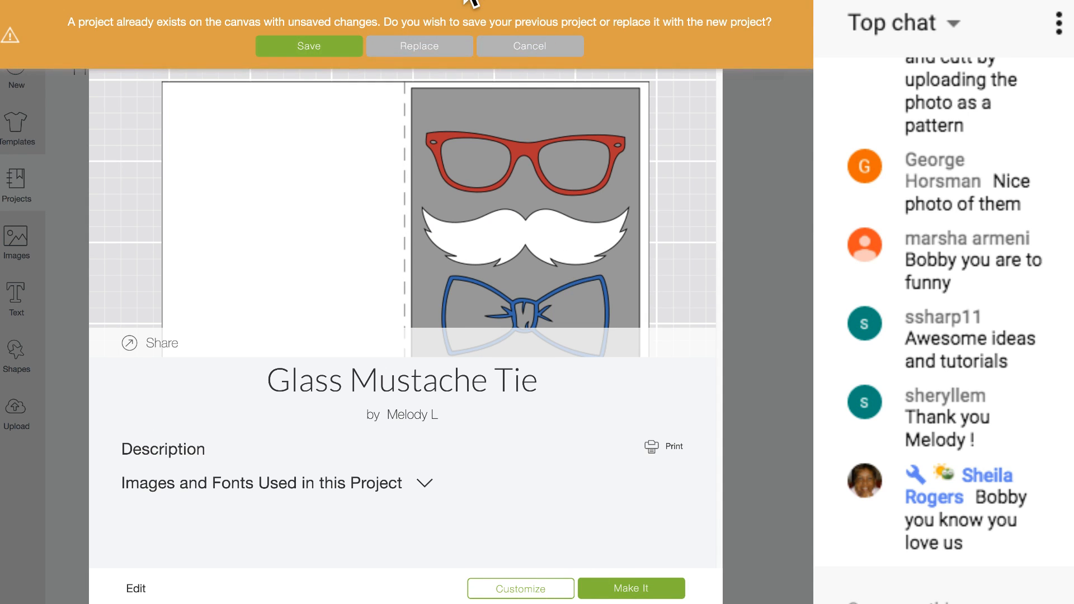
{"action": "left_click", "coordinate": [407, 51]}
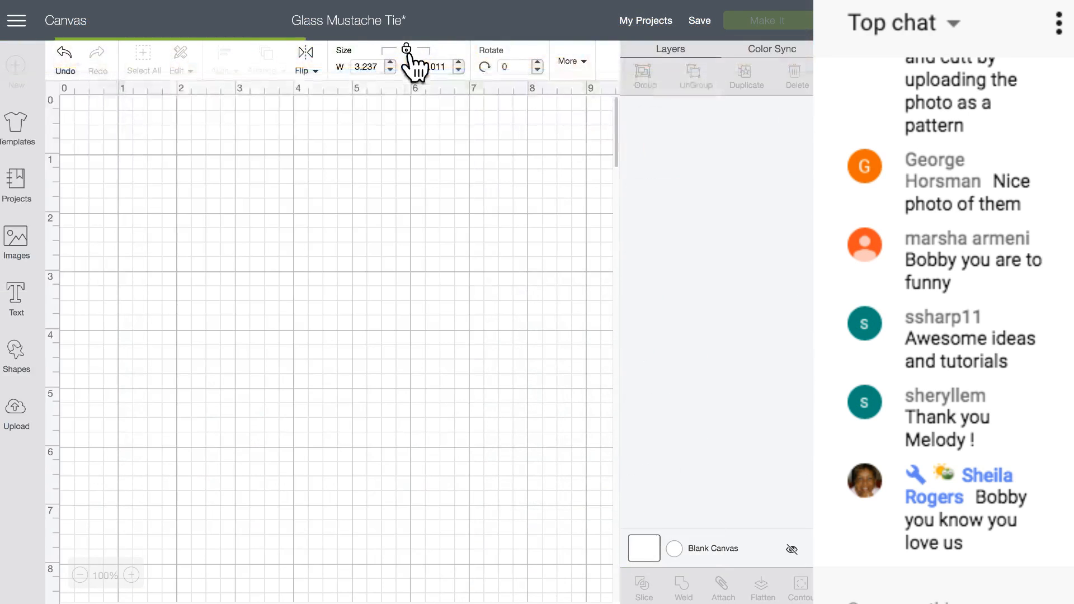
- Move the red glasses off the card front, inspect their contours, and place them back above the mustache
{"action": "left_click_drag", "start_coordinate": [355, 256], "coordinate": [187, 178]}
{"action": "left_click", "coordinate": [803, 584]}
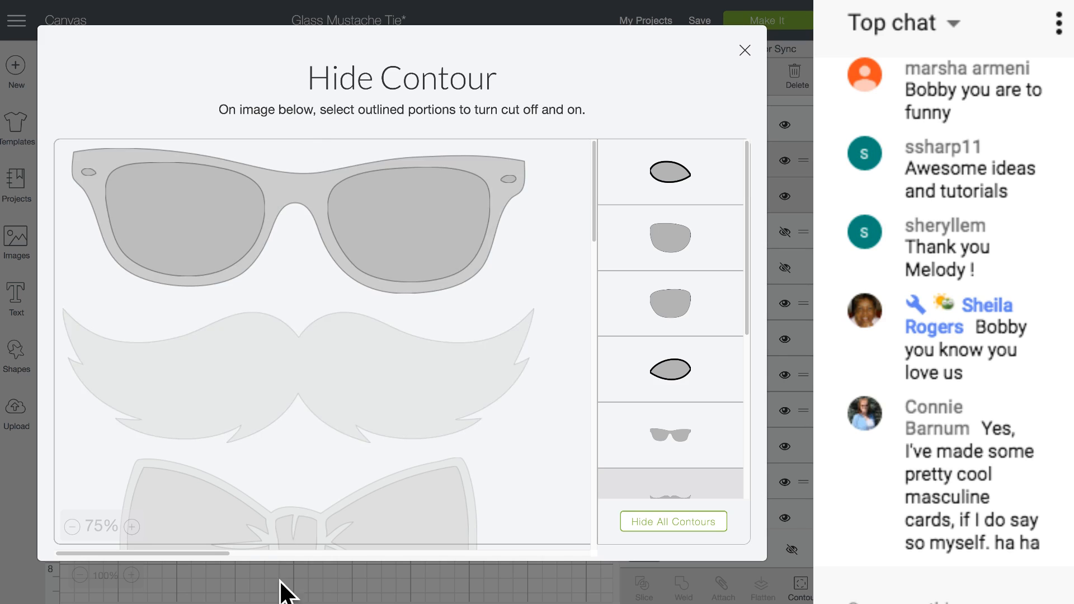
{"action": "left_click", "coordinate": [745, 50]}
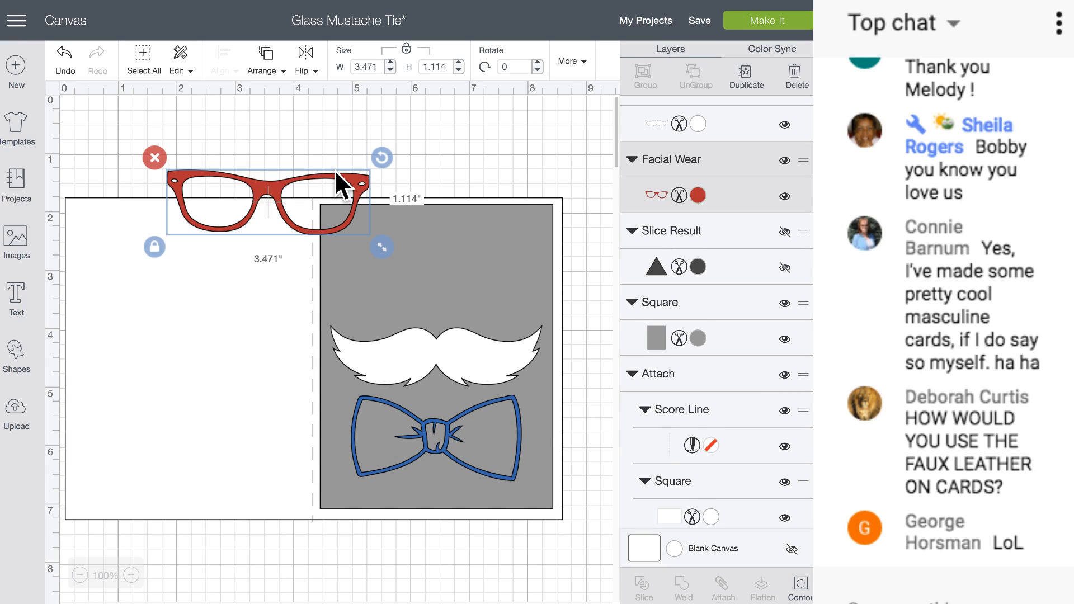
{"action": "left_click_drag", "start_coordinate": [311, 176], "coordinate": [482, 256]}
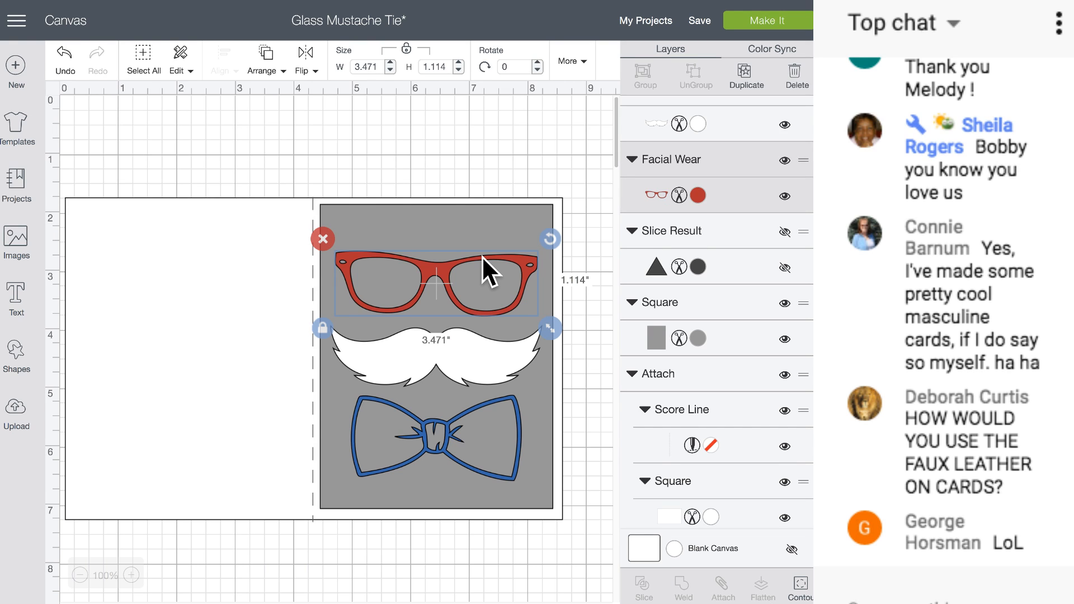
- Duplicate the red glasses and hide the copy's right lens contour and both small hinge contours
{"action": "left_click", "coordinate": [746, 78]}
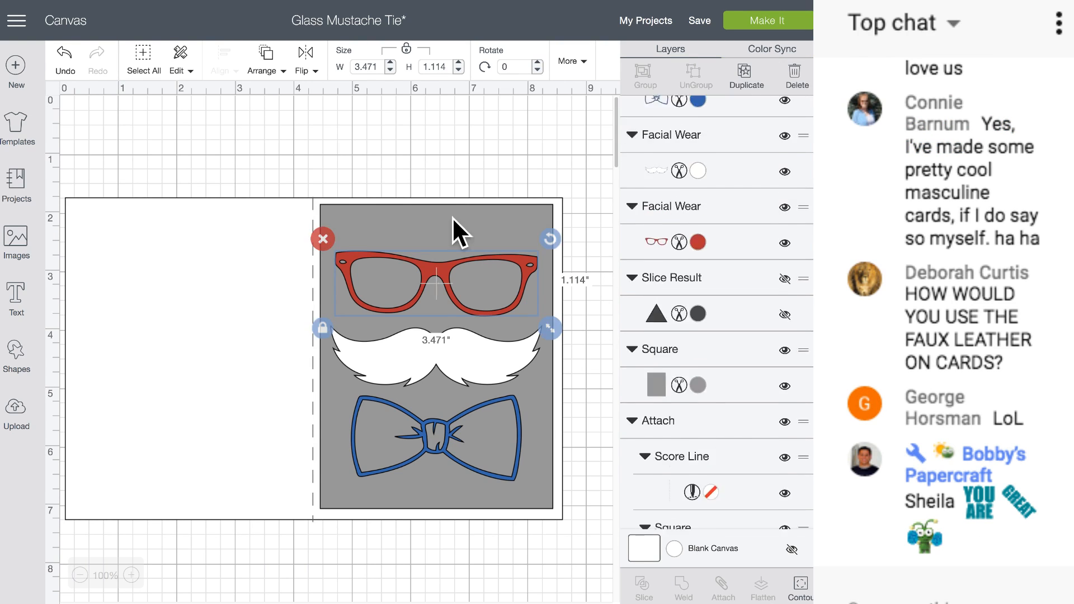
{"action": "left_click", "coordinate": [801, 594]}
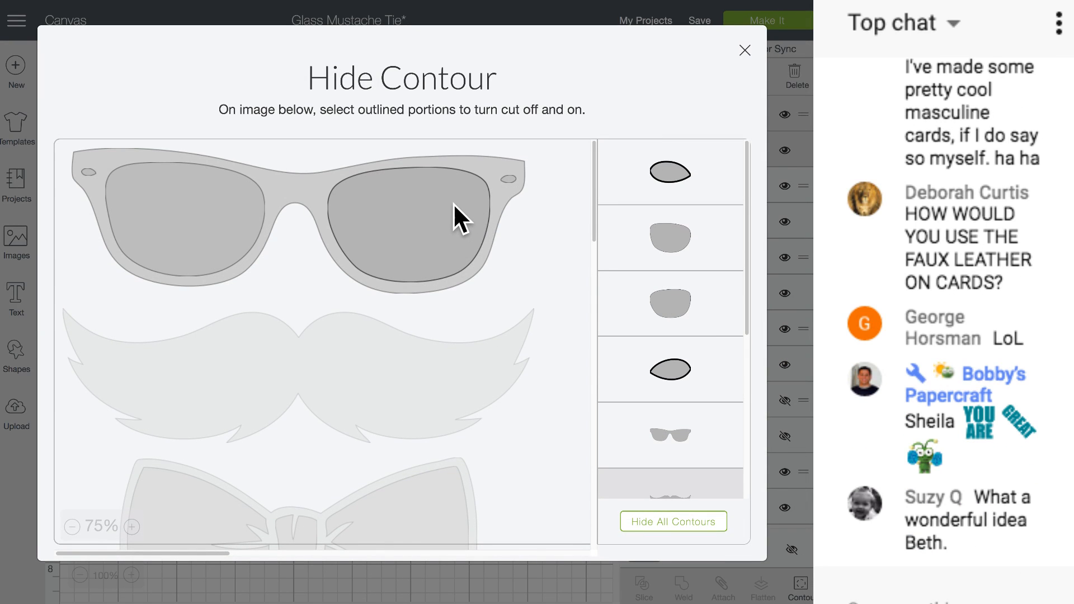
{"action": "left_click", "coordinate": [451, 203]}
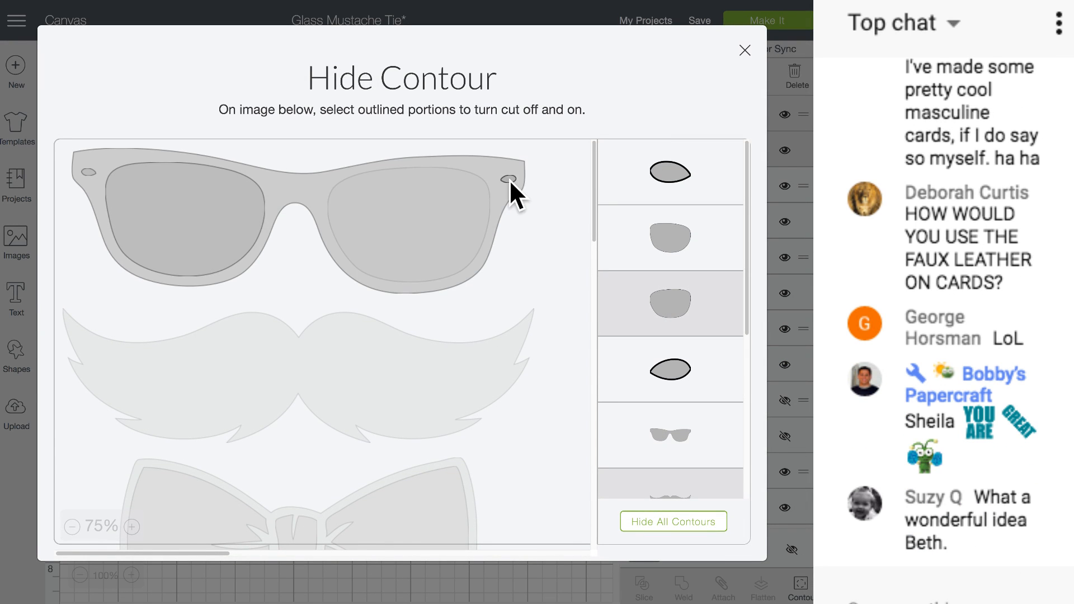
{"action": "left_click", "coordinate": [509, 179]}
{"action": "left_click", "coordinate": [86, 169]}
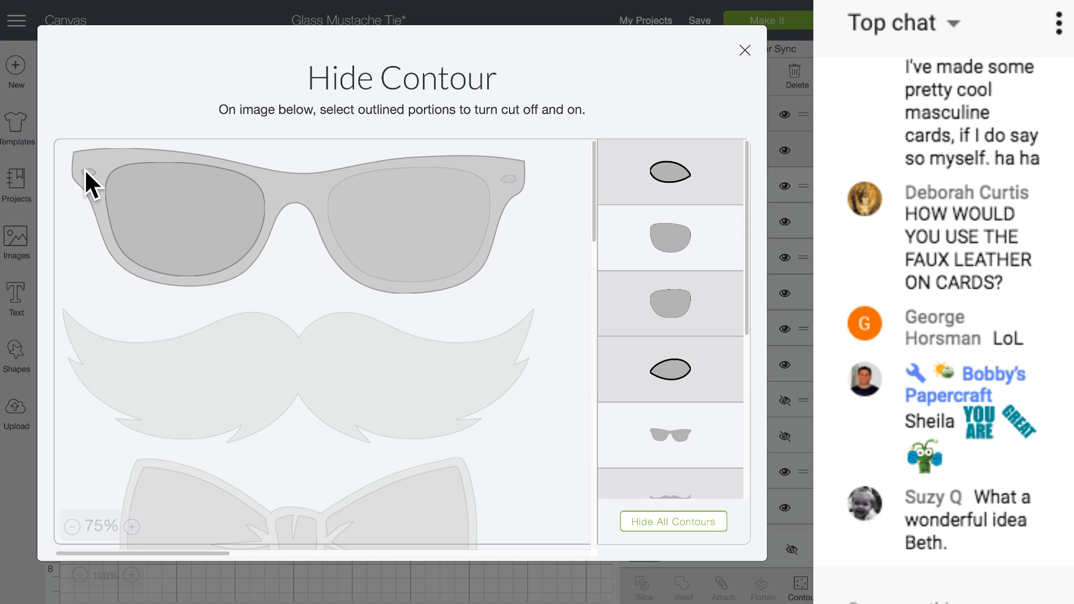
{"action": "left_click", "coordinate": [25, 169]}
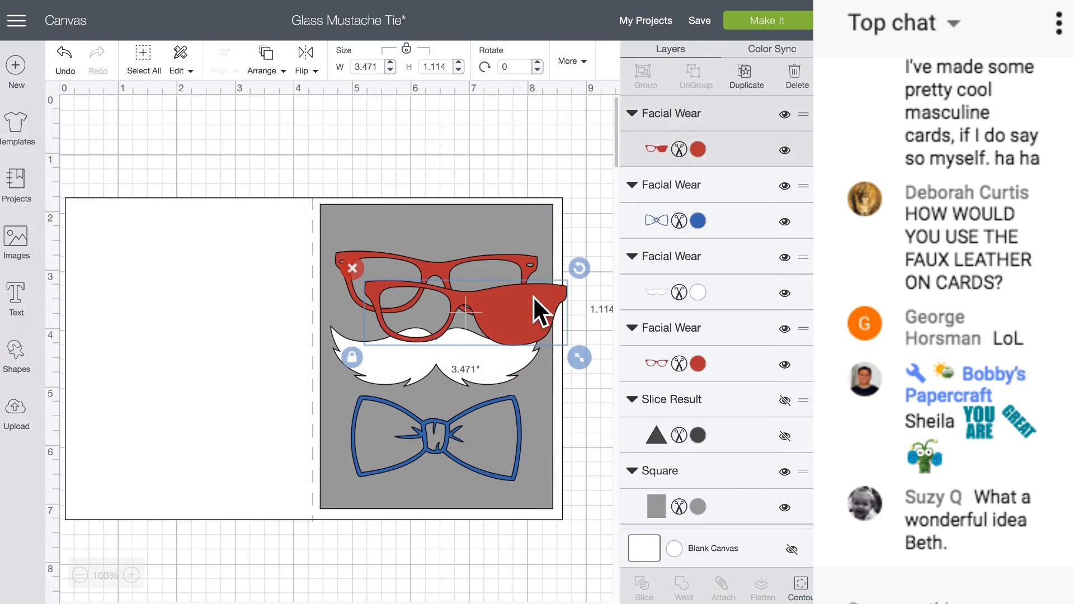
- Hide the remaining left lens contour of the duplicated glasses to make a solid shape
{"action": "left_click_drag", "start_coordinate": [533, 296], "coordinate": [537, 292]}
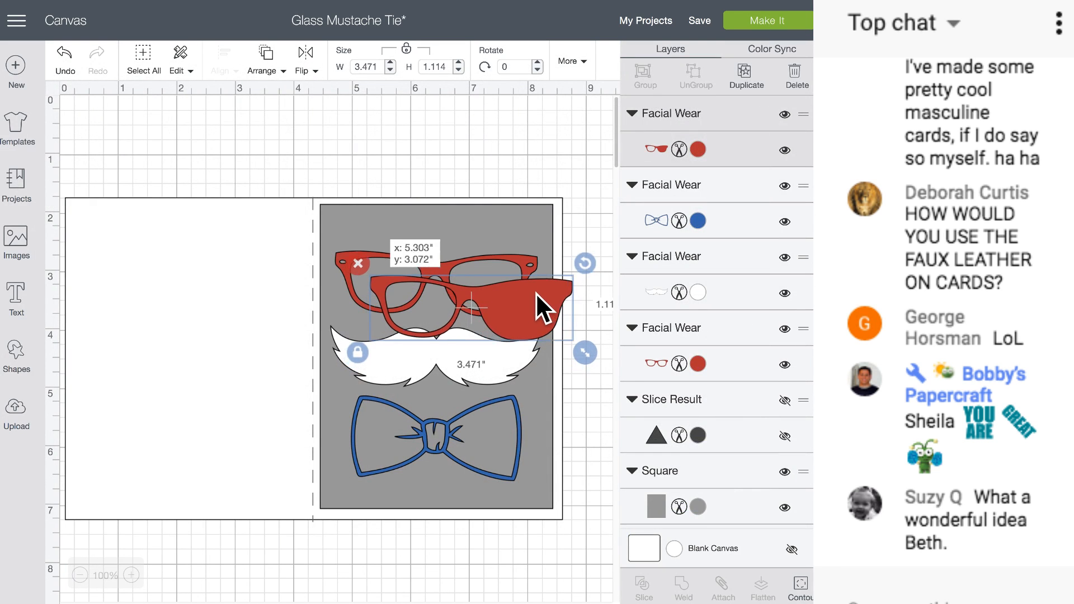
{"action": "left_click", "coordinate": [801, 590]}
{"action": "left_click", "coordinate": [229, 214]}
{"action": "left_click", "coordinate": [18, 212]}
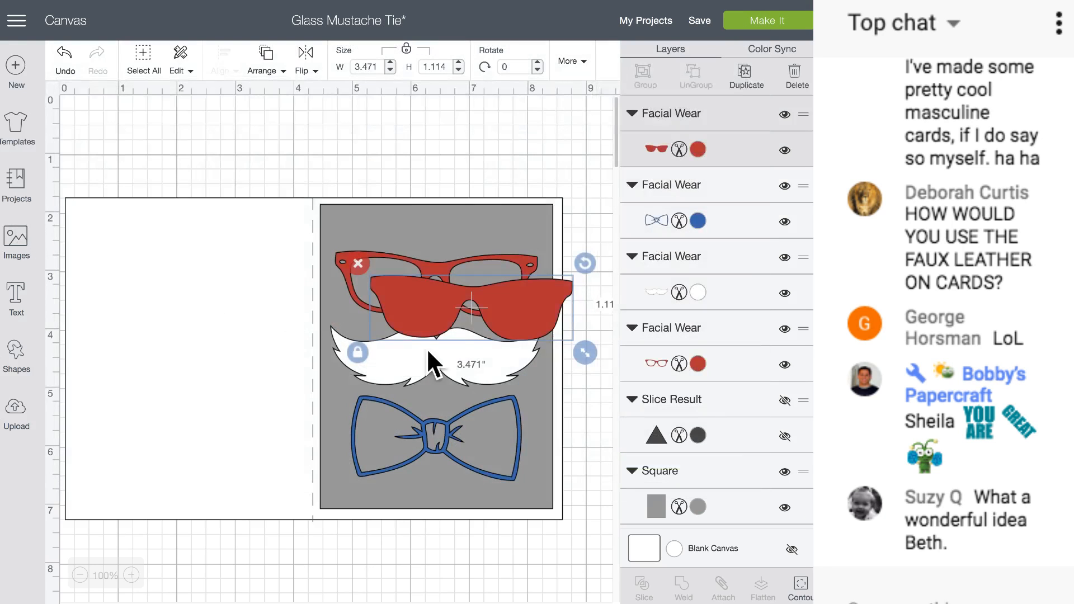
- Set the solid glasses' color to dark gray #464646 and move them over the red frame
{"action": "left_click", "coordinate": [699, 151]}
{"action": "left_click", "coordinate": [523, 180]}
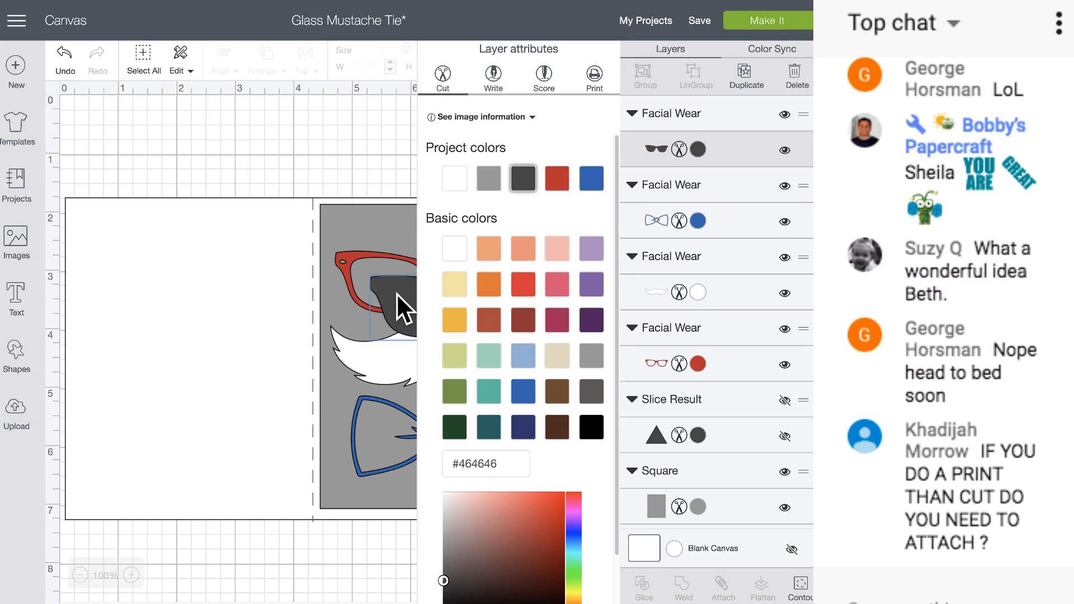
{"action": "left_click_drag", "start_coordinate": [396, 293], "coordinate": [364, 270]}
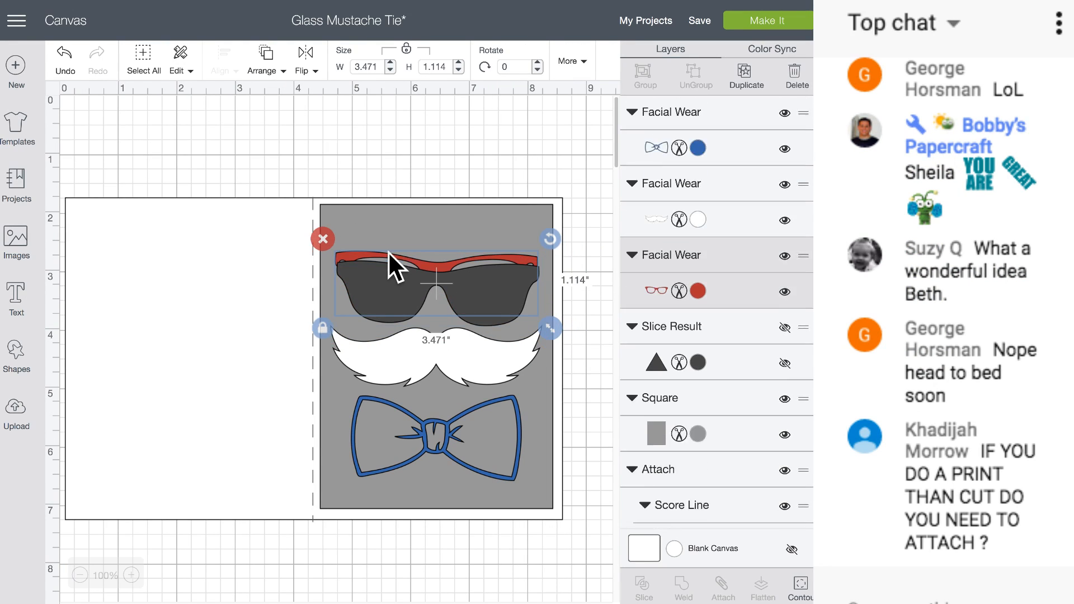
- Bring the red glasses frame to the front and align it over the dark gray glasses
{"action": "left_click", "coordinate": [257, 56]}
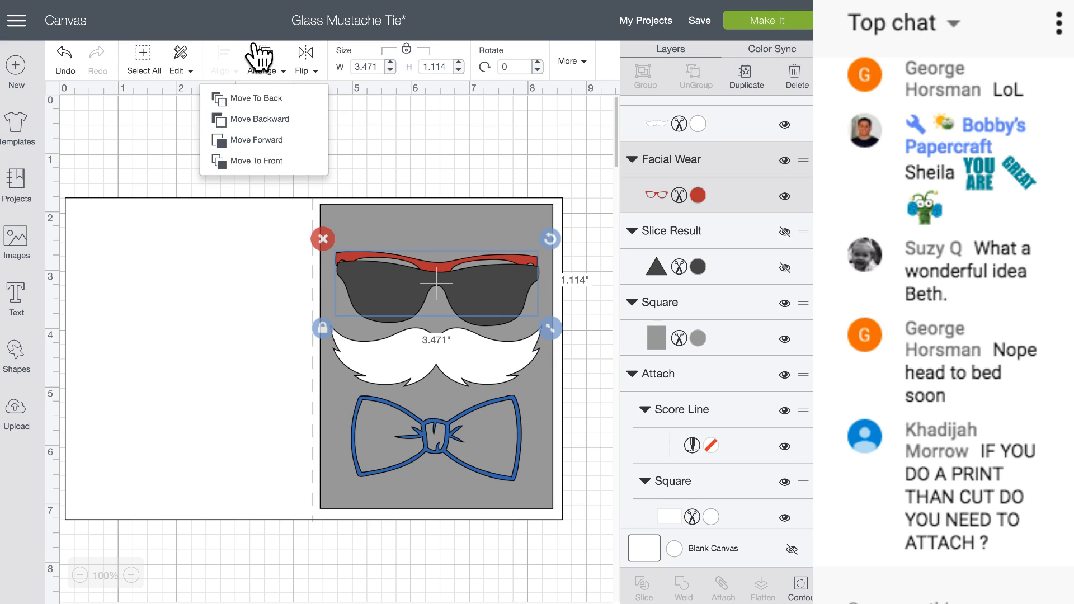
{"action": "left_click", "coordinate": [256, 160]}
{"action": "left_click_drag", "start_coordinate": [428, 263], "coordinate": [431, 272]}
- Duplicate the blue bow tie, place the copy over the original, and hide its inner contours to make it solid
{"action": "left_click", "coordinate": [467, 446]}
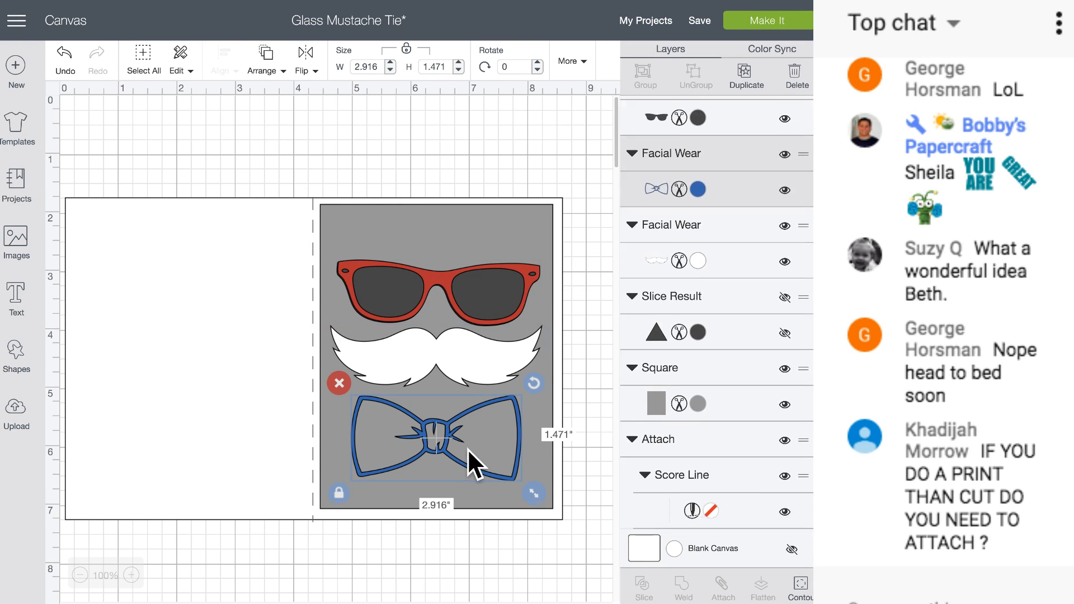
{"action": "left_click", "coordinate": [744, 72]}
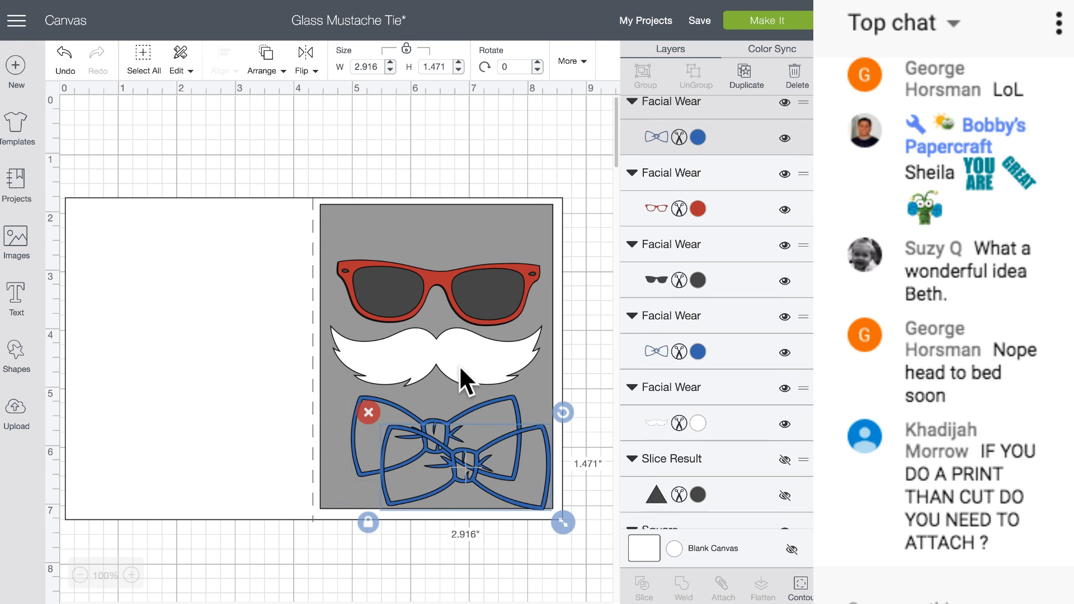
{"action": "left_click_drag", "start_coordinate": [488, 462], "coordinate": [449, 435]}
{"action": "left_click", "coordinate": [800, 586]}
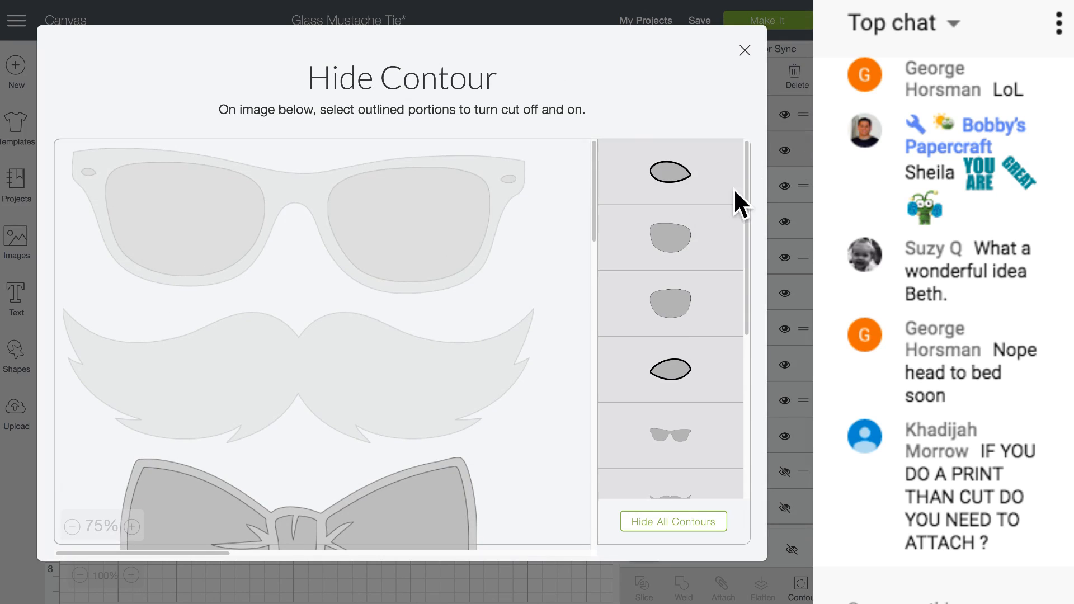
{"action": "scroll", "coordinate": [413, 353], "scroll_direction": "down", "scroll_amount": 3}
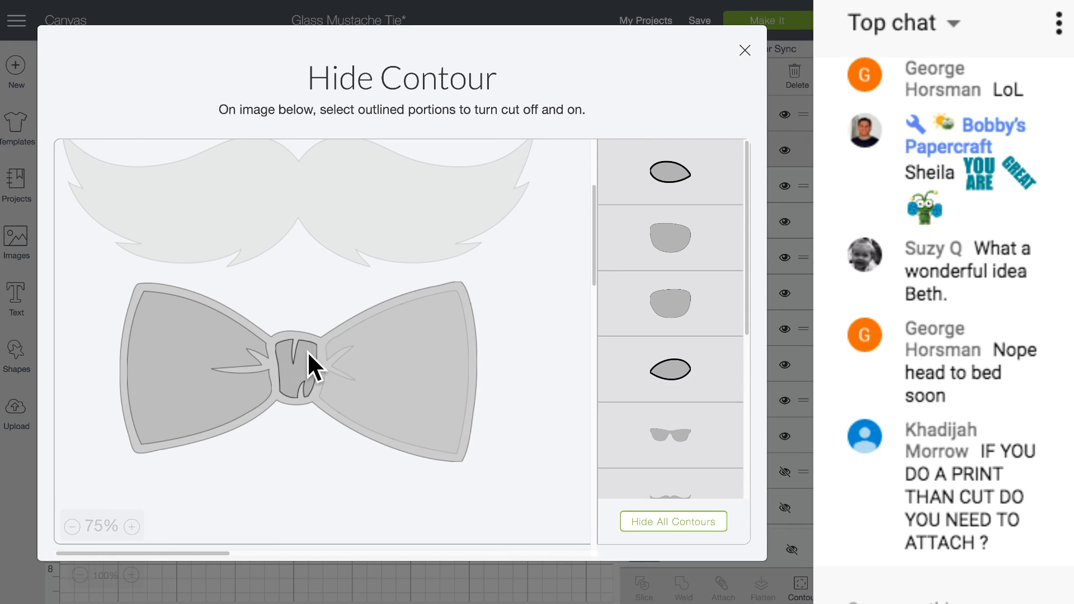
{"action": "left_click", "coordinate": [24, 291]}
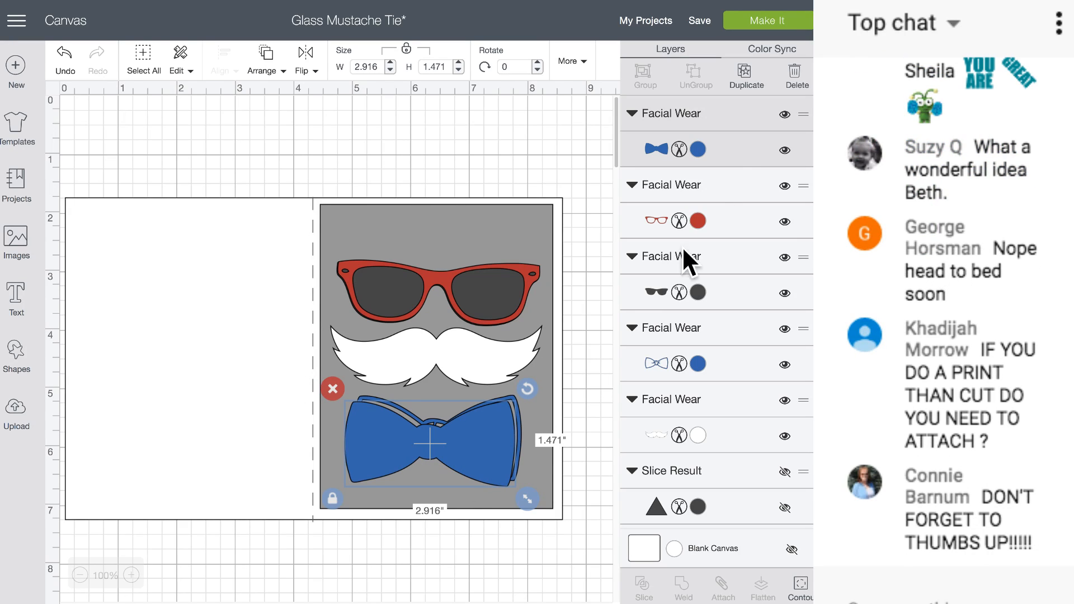
- Set the solid bow tie's color to light blue #88B1D3 and shift it below the blue outline
{"action": "left_click", "coordinate": [699, 149]}
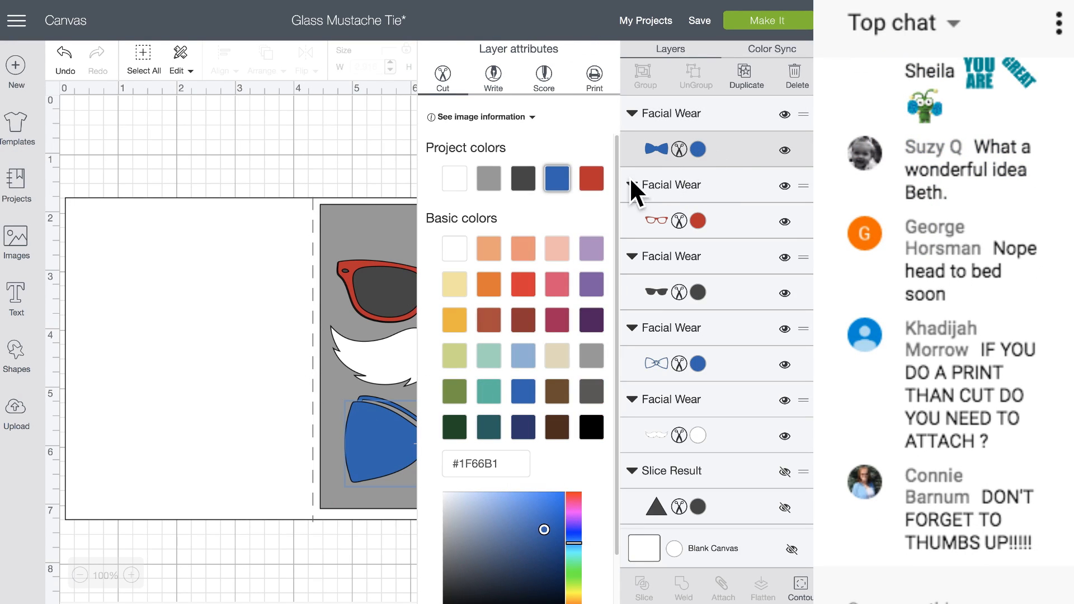
{"action": "left_click", "coordinate": [523, 356]}
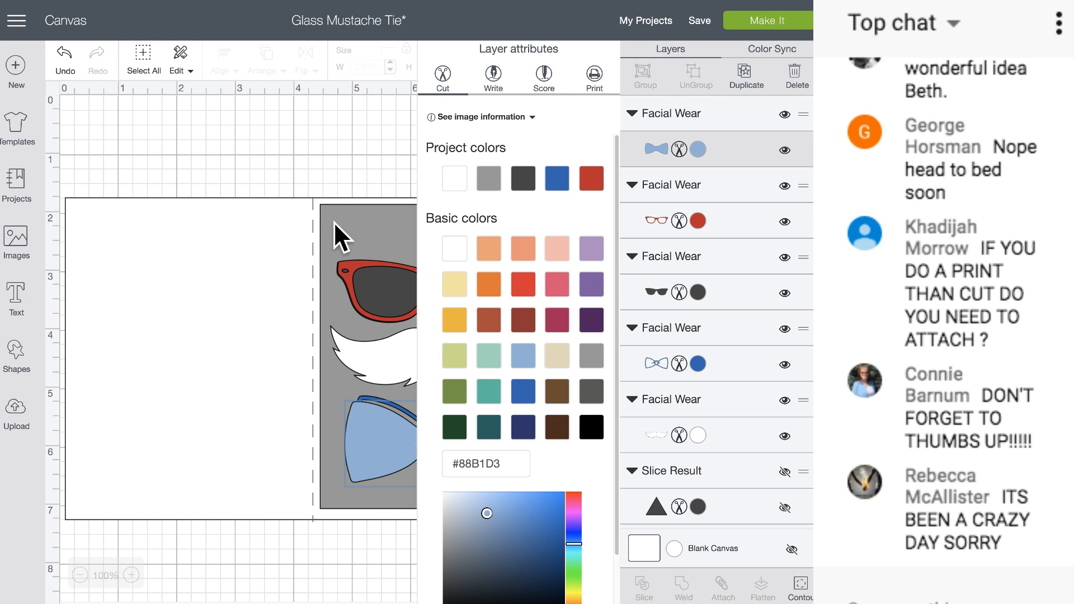
{"action": "left_click", "coordinate": [391, 427]}
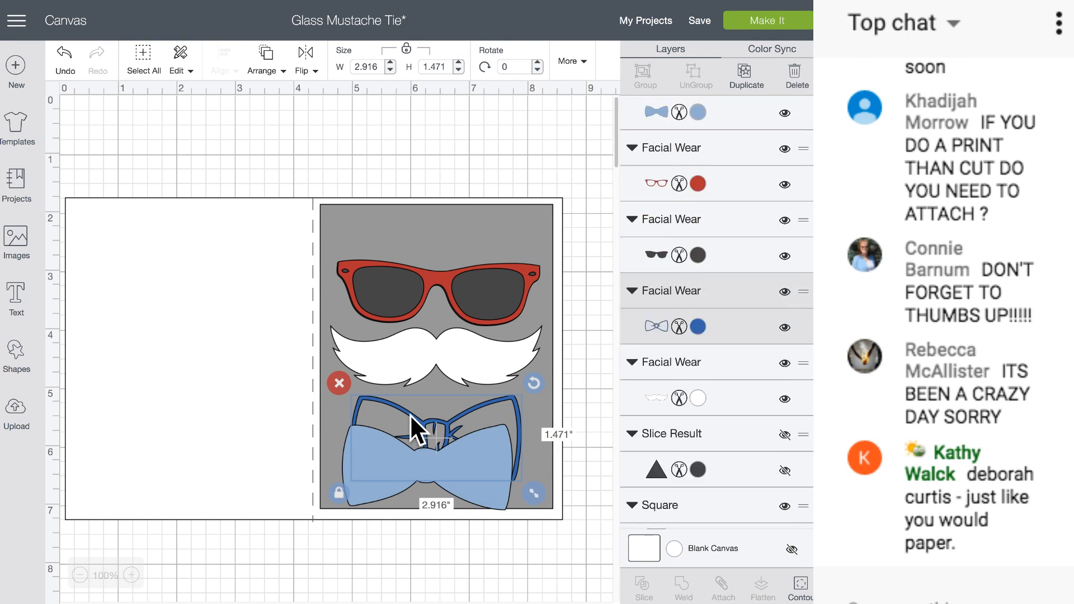
- Bring the blue bow tie outline to the front and align the light blue bow tie behind it
{"action": "left_click", "coordinate": [269, 62]}
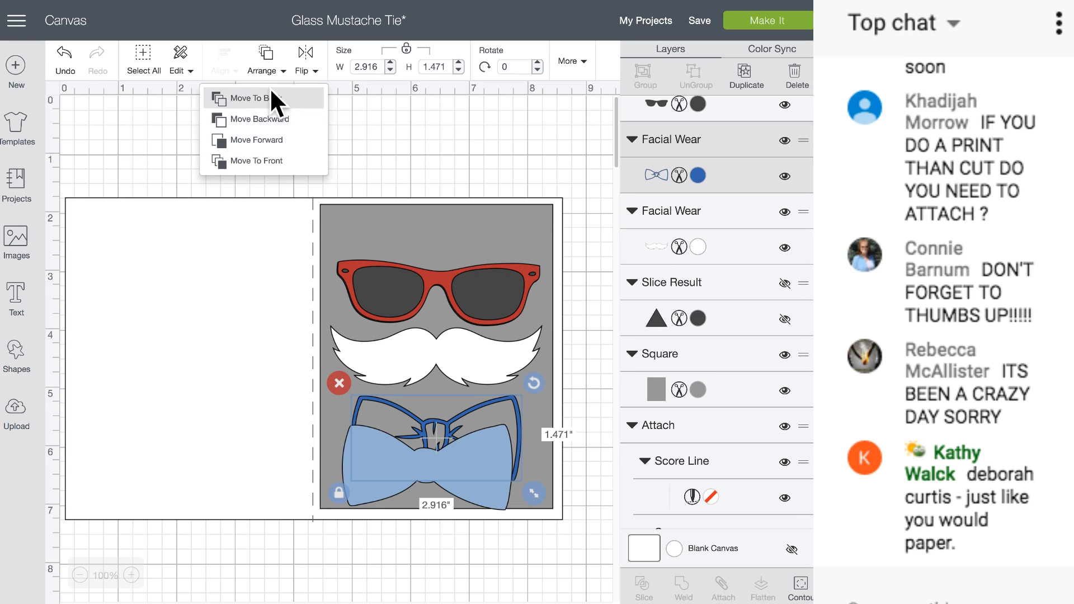
{"action": "left_click", "coordinate": [270, 163]}
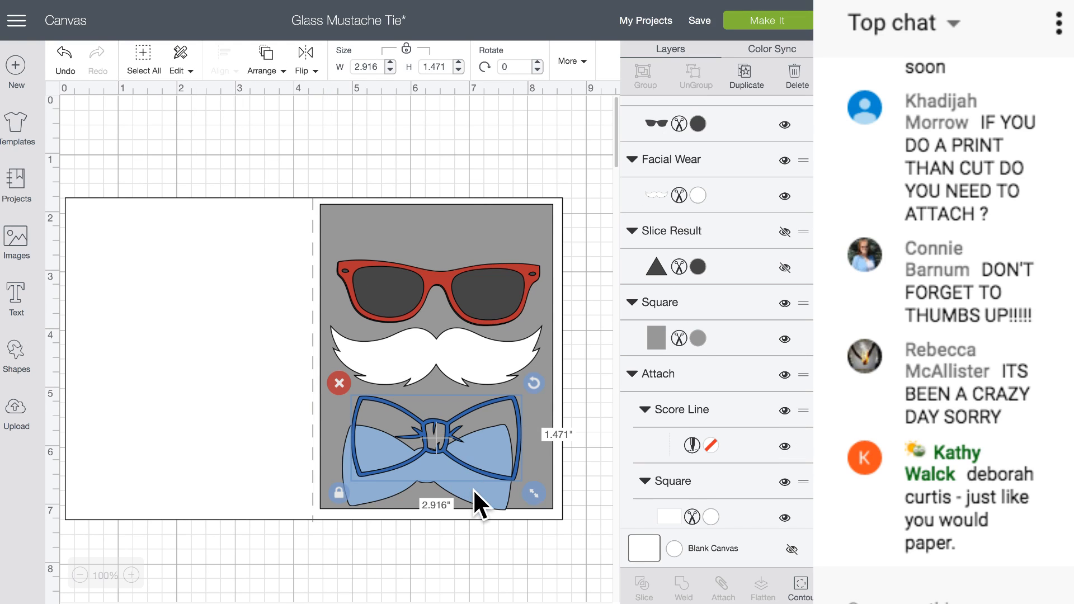
{"action": "left_click_drag", "start_coordinate": [474, 491], "coordinate": [484, 461]}
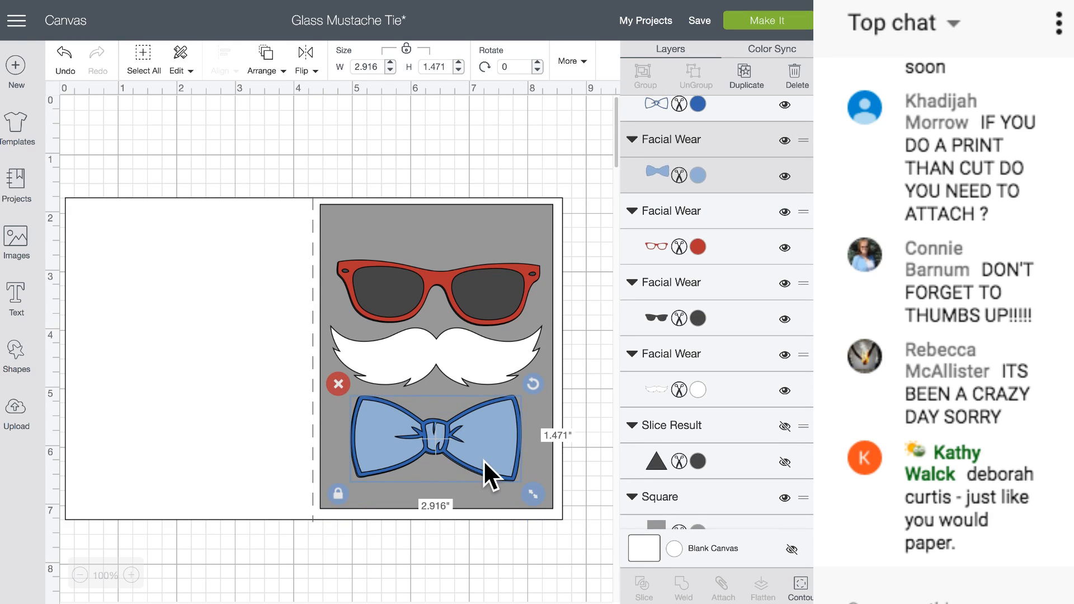
{"action": "left_click", "coordinate": [505, 542]}
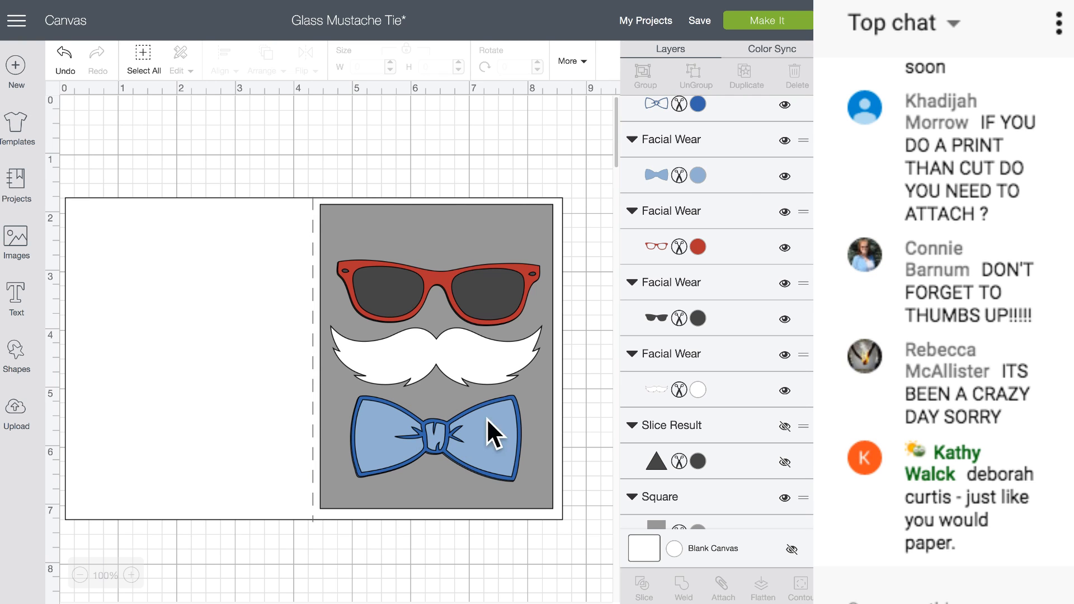
- Open the Brooklyn Iron-on cartridge from the light blue bow tie's image information and browse its images
{"action": "left_click", "coordinate": [702, 174]}
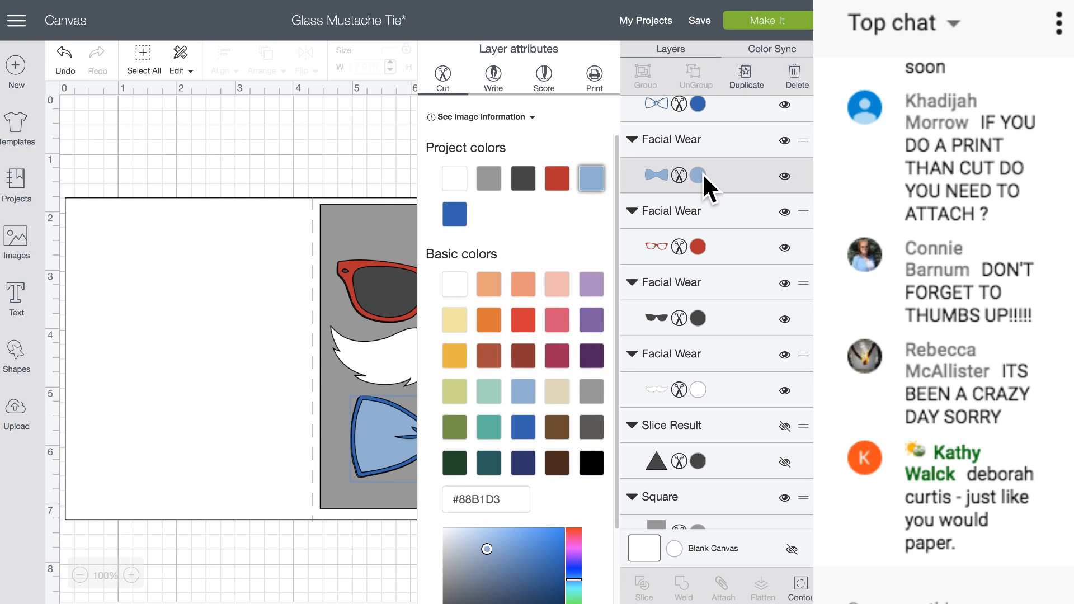
{"action": "left_click", "coordinate": [467, 118]}
{"action": "left_click", "coordinate": [475, 193]}
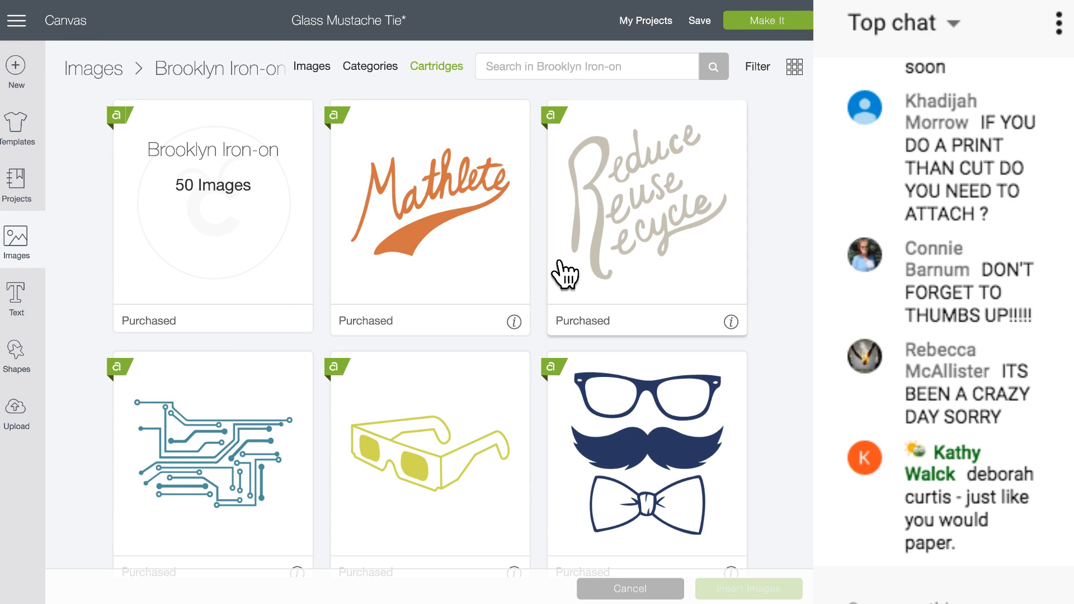
{"action": "scroll", "coordinate": [335, 323], "scroll_direction": "down", "scroll_amount": 5}
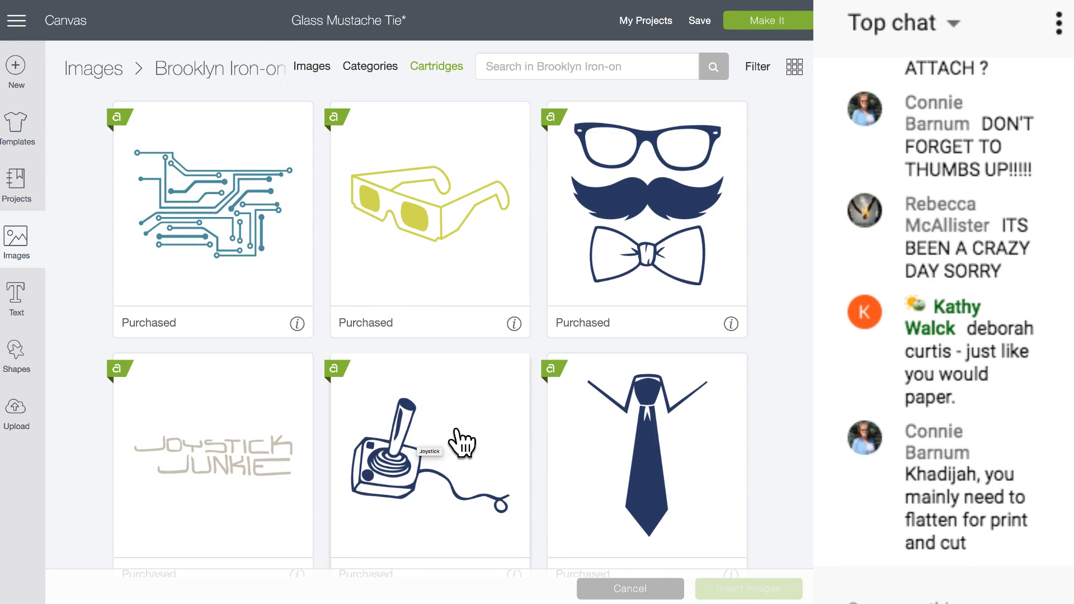
{"action": "scroll", "coordinate": [624, 445], "scroll_direction": "down", "scroll_amount": 1}
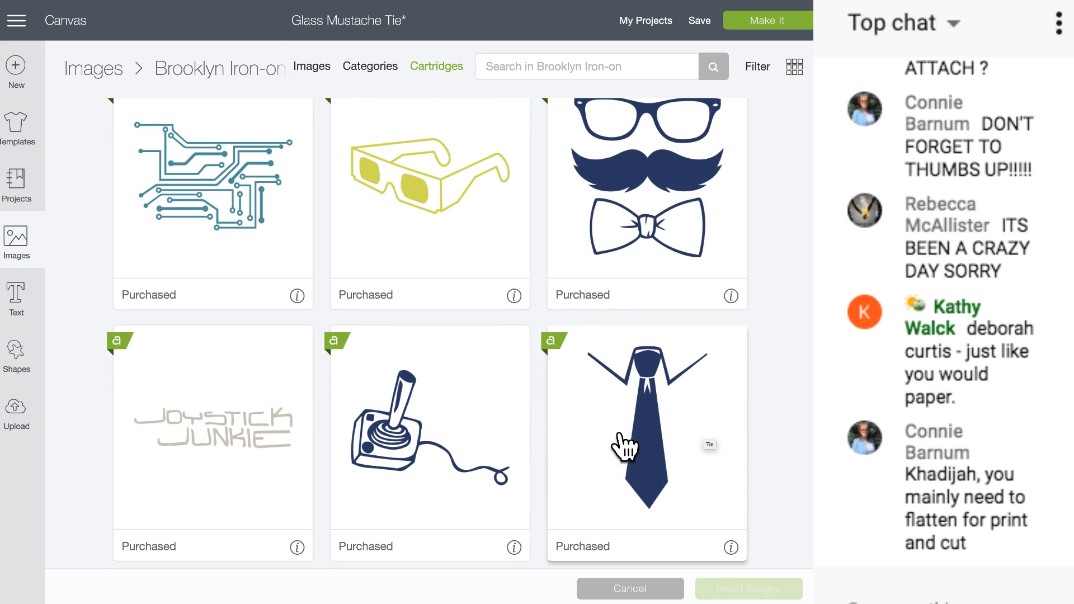
- Insert the Tie image, move both bow tie layers off below the card, and place the tie on the gray panel
{"action": "left_click", "coordinate": [649, 428]}
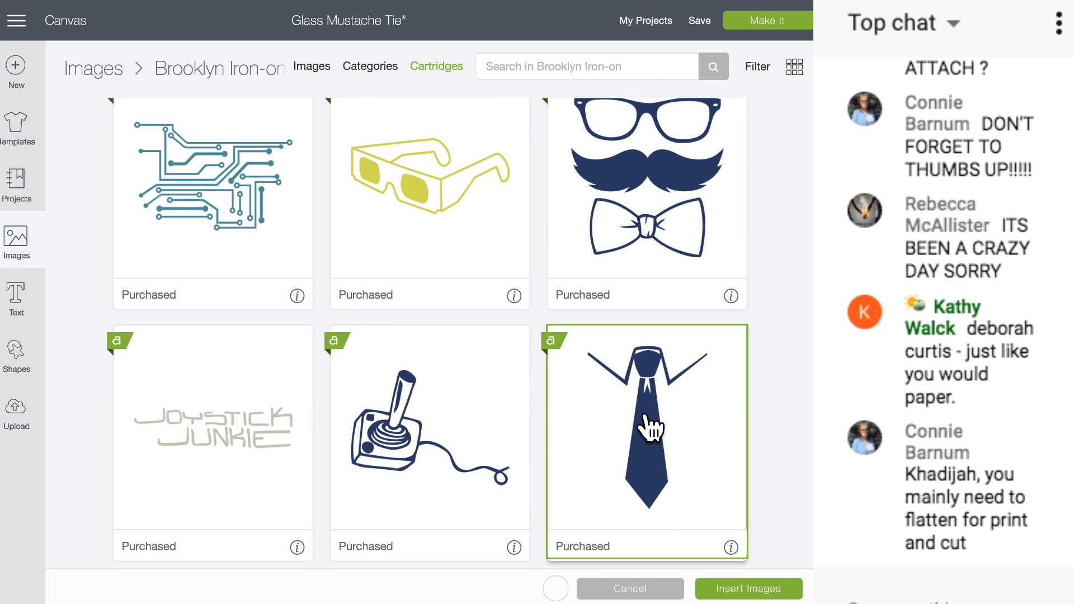
{"action": "left_click", "coordinate": [722, 590]}
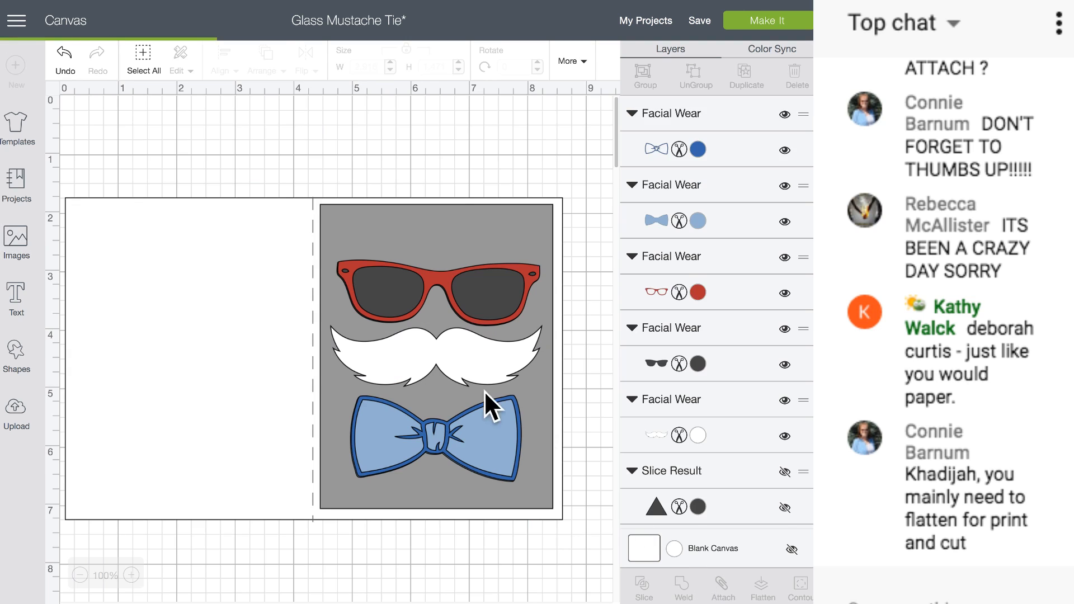
{"action": "left_click_drag", "start_coordinate": [404, 442], "coordinate": [239, 571]}
{"action": "left_click_drag", "start_coordinate": [339, 446], "coordinate": [136, 582]}
{"action": "left_click_drag", "start_coordinate": [215, 372], "coordinate": [427, 436]}
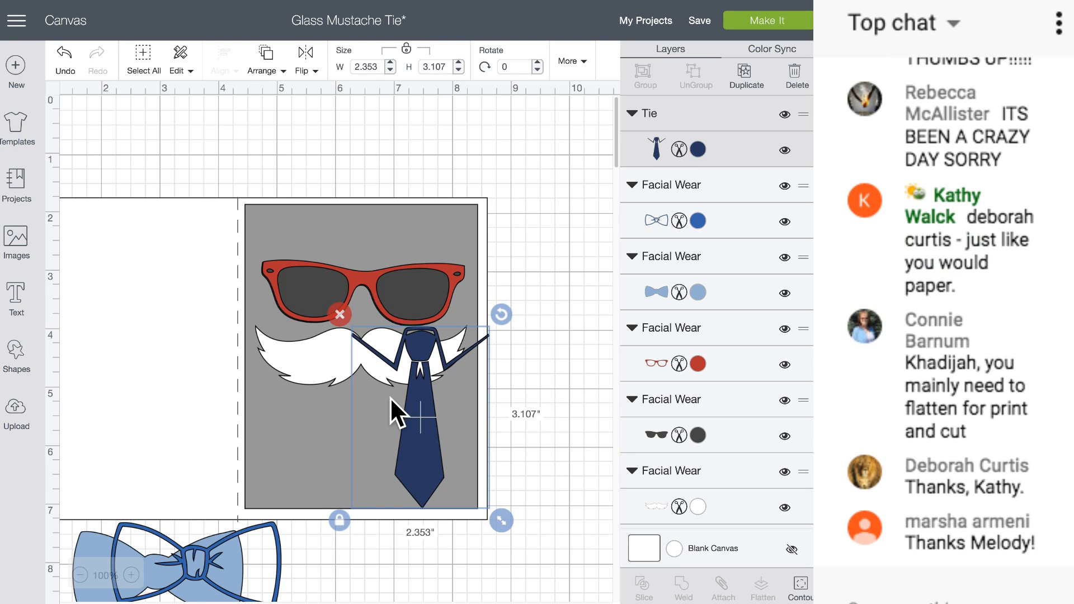
- Shrink the mustache to about 2.38" wide and the tie to about 1.76" wide, arranging the tie below the mustache beneath the glasses
{"action": "left_click_drag", "start_coordinate": [335, 345], "coordinate": [304, 390]}
{"action": "left_click_drag", "start_coordinate": [445, 444], "coordinate": [373, 422]}
{"action": "left_click_drag", "start_coordinate": [315, 384], "coordinate": [348, 398]}
{"action": "mouse_move", "coordinate": [381, 278]}
{"action": "left_mouse_down"}
{"action": "mouse_move", "coordinate": [358, 263]}
{"action": "mouse_move", "coordinate": [378, 260]}
{"action": "left_mouse_up"}
{"action": "left_click_drag", "start_coordinate": [413, 394], "coordinate": [370, 398]}
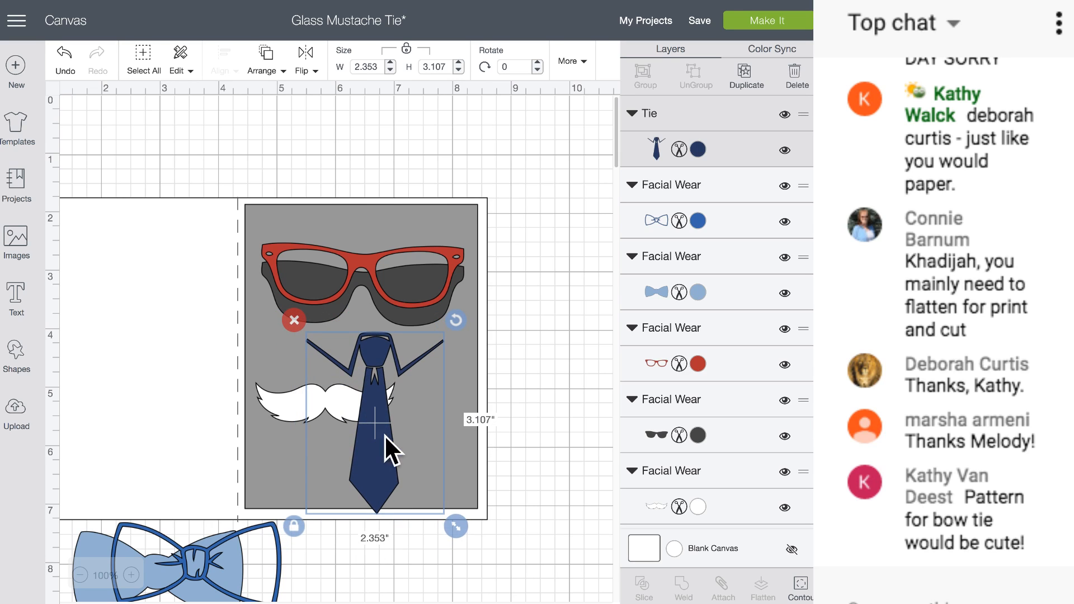
{"action": "left_click_drag", "start_coordinate": [452, 520], "coordinate": [419, 475]}
{"action": "left_click_drag", "start_coordinate": [361, 430], "coordinate": [365, 462]}
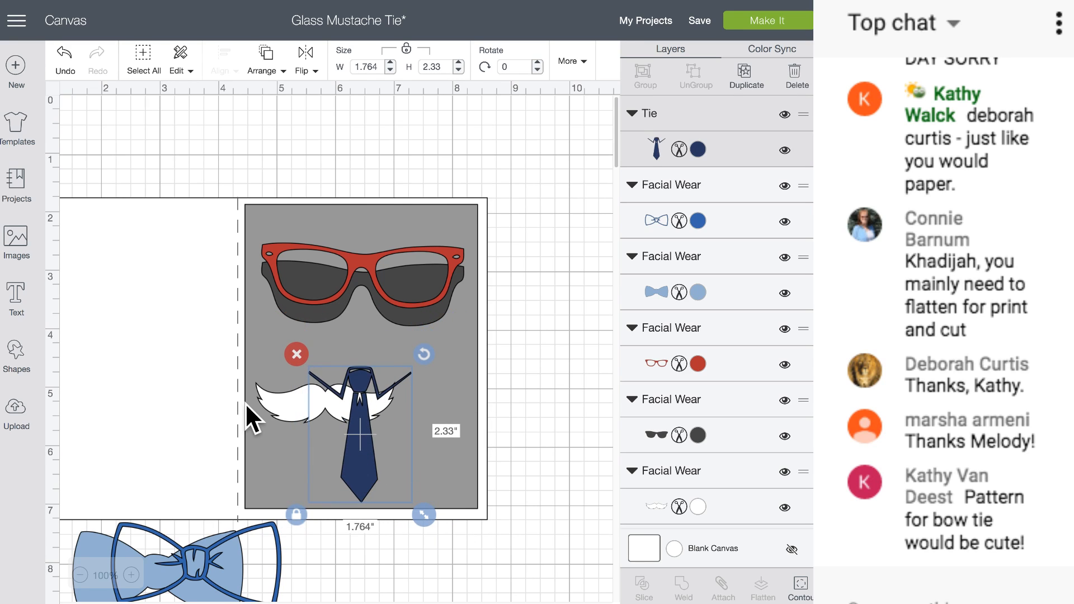
{"action": "left_click_drag", "start_coordinate": [263, 383], "coordinate": [300, 334]}
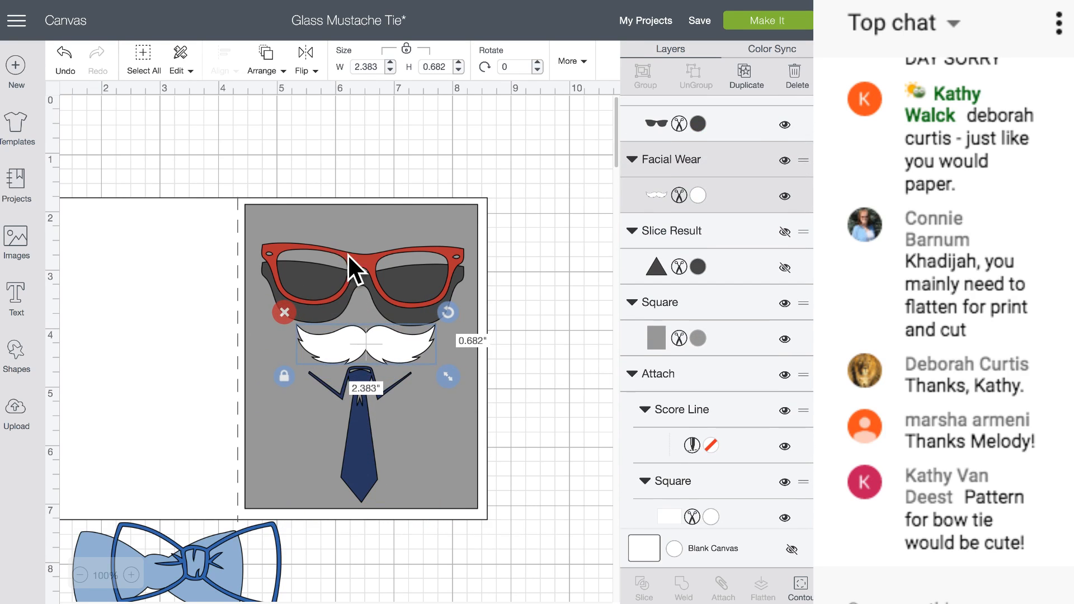
- Shrink the red glasses frame to about 2.54" wide, scale the dark lenses to match, and align them above the mustache
{"action": "left_click", "coordinate": [370, 260]}
{"action": "left_click_drag", "start_coordinate": [473, 314], "coordinate": [419, 296]}
{"action": "left_click", "coordinate": [435, 277]}
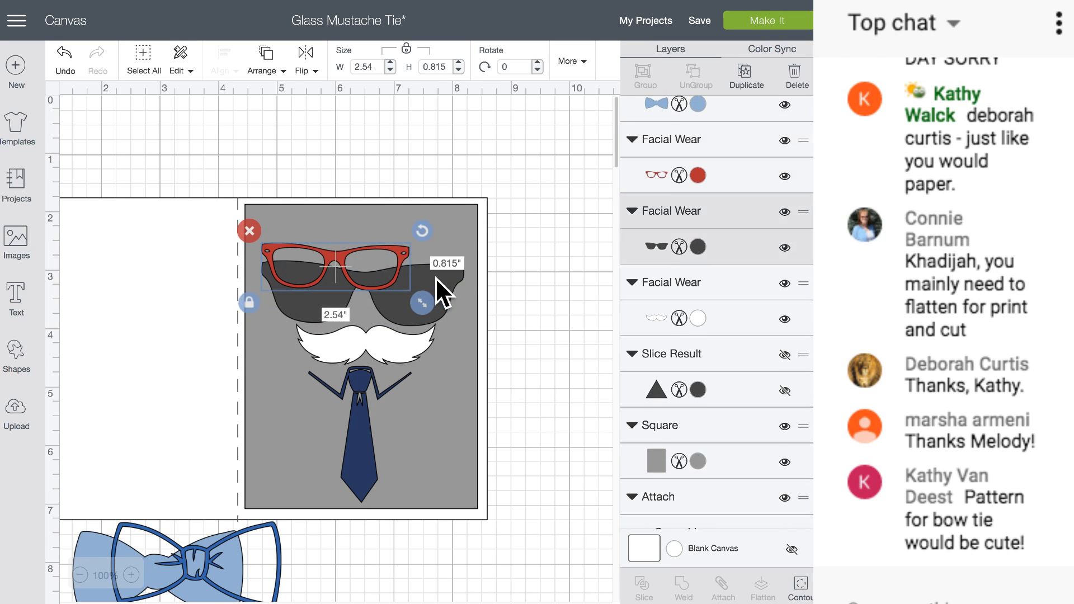
{"action": "left_click_drag", "start_coordinate": [476, 336], "coordinate": [433, 261]}
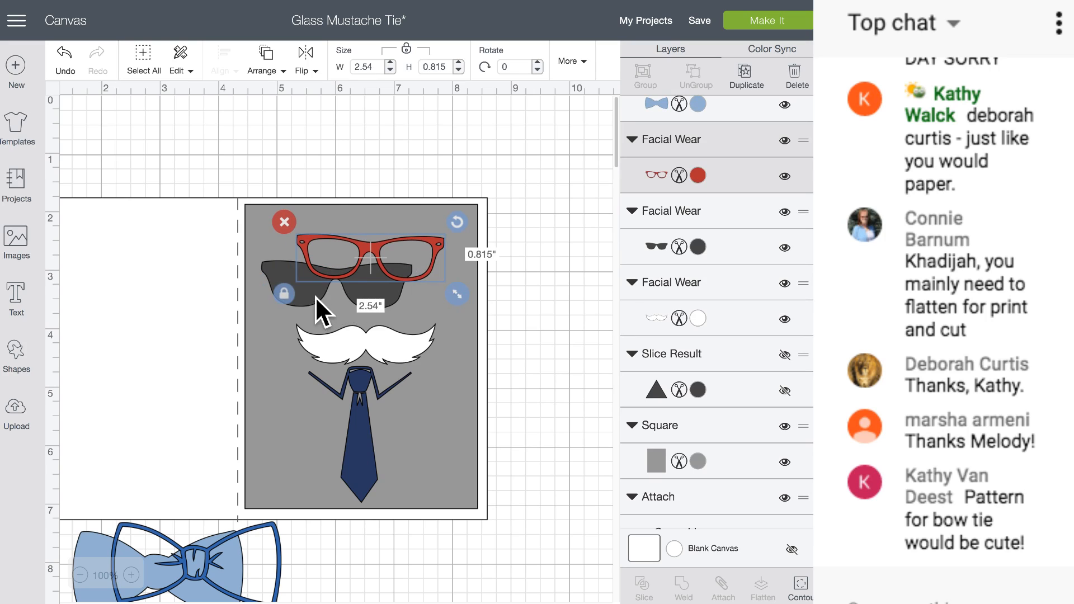
{"action": "left_click_drag", "start_coordinate": [315, 297], "coordinate": [348, 269]}
- Shrink the mustache slightly just below the glasses, and enlarge the tie to fill the lower part of the gray panel
{"action": "left_click_drag", "start_coordinate": [361, 333], "coordinate": [365, 299]}
{"action": "left_click_drag", "start_coordinate": [458, 339], "coordinate": [401, 314]}
{"action": "left_click_drag", "start_coordinate": [358, 401], "coordinate": [364, 388]}
{"action": "left_click_drag", "start_coordinate": [431, 498], "coordinate": [448, 518]}
{"action": "left_click_drag", "start_coordinate": [368, 433], "coordinate": [366, 434]}
{"action": "left_click", "coordinate": [522, 358]}
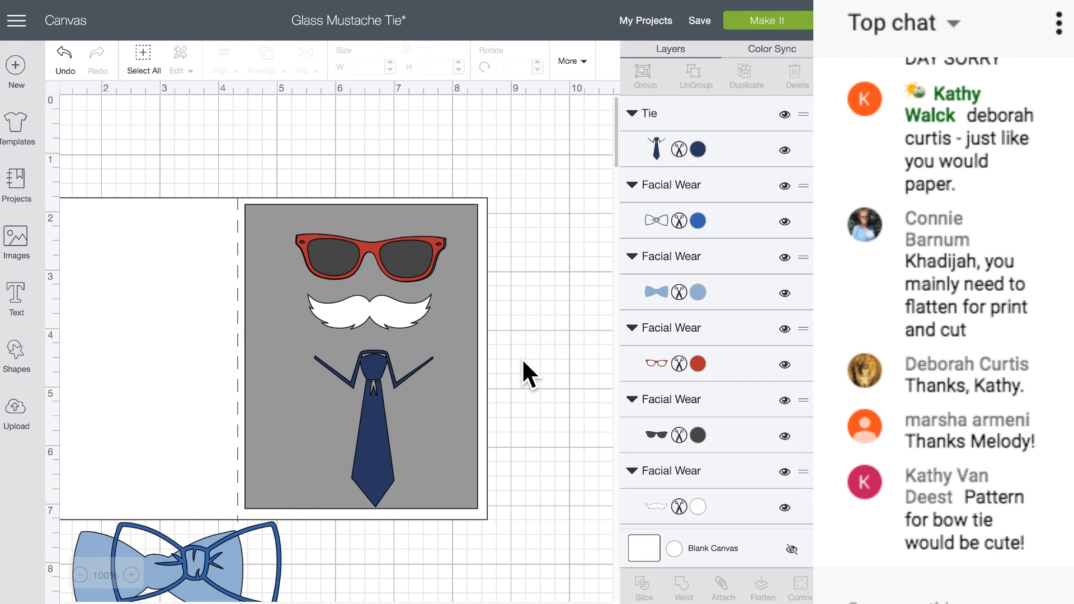
- Set the mustache's color to the basic brown Moccasin (#704A2B)
{"action": "left_click", "coordinate": [379, 312]}
{"action": "left_click", "coordinate": [697, 195]}
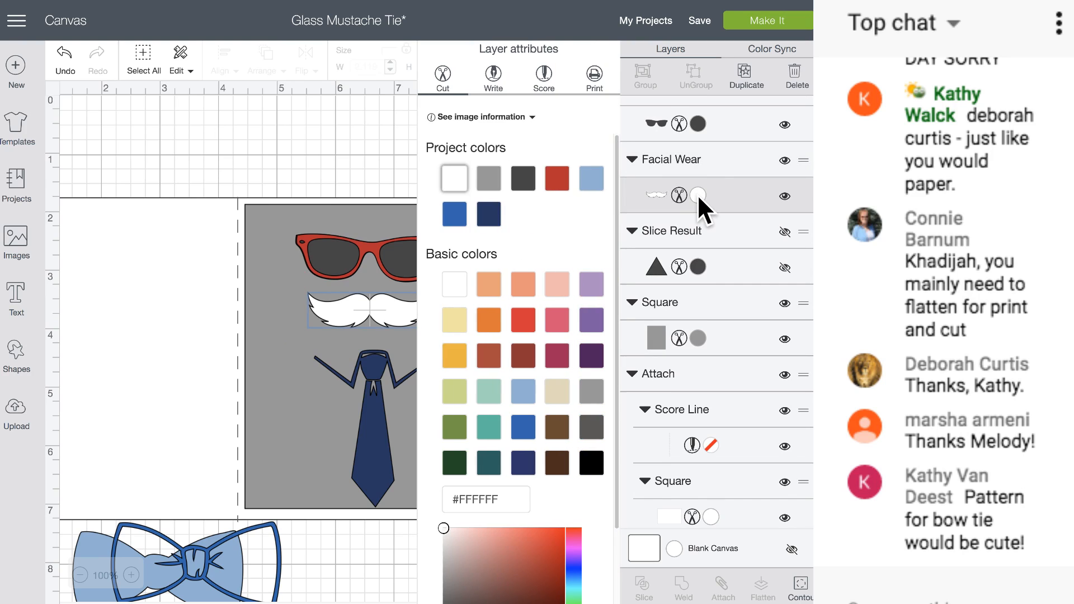
{"action": "left_click", "coordinate": [557, 427]}
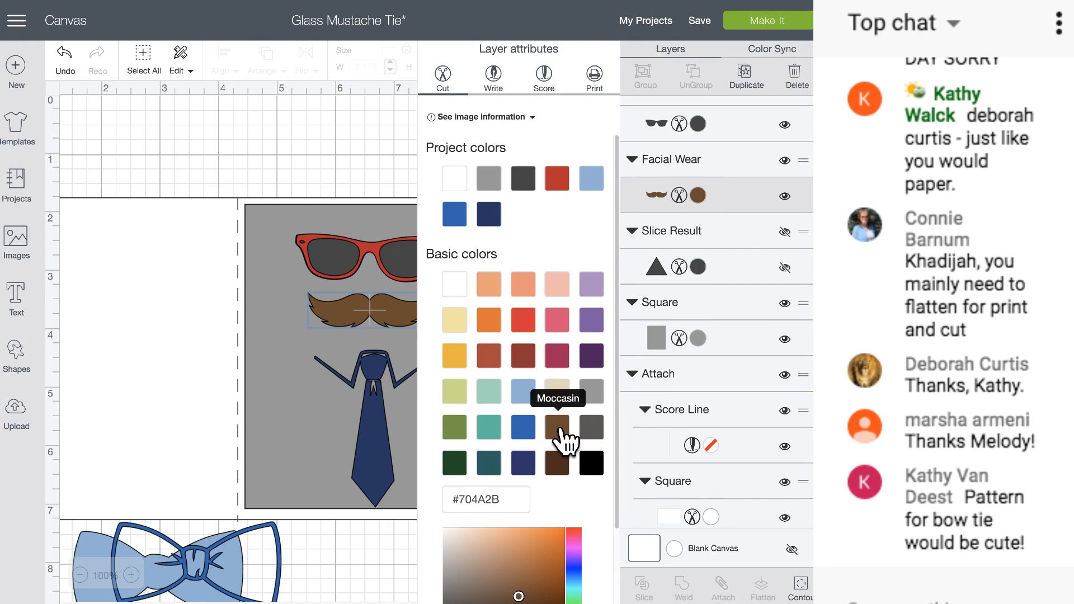
{"action": "left_click", "coordinate": [311, 161]}
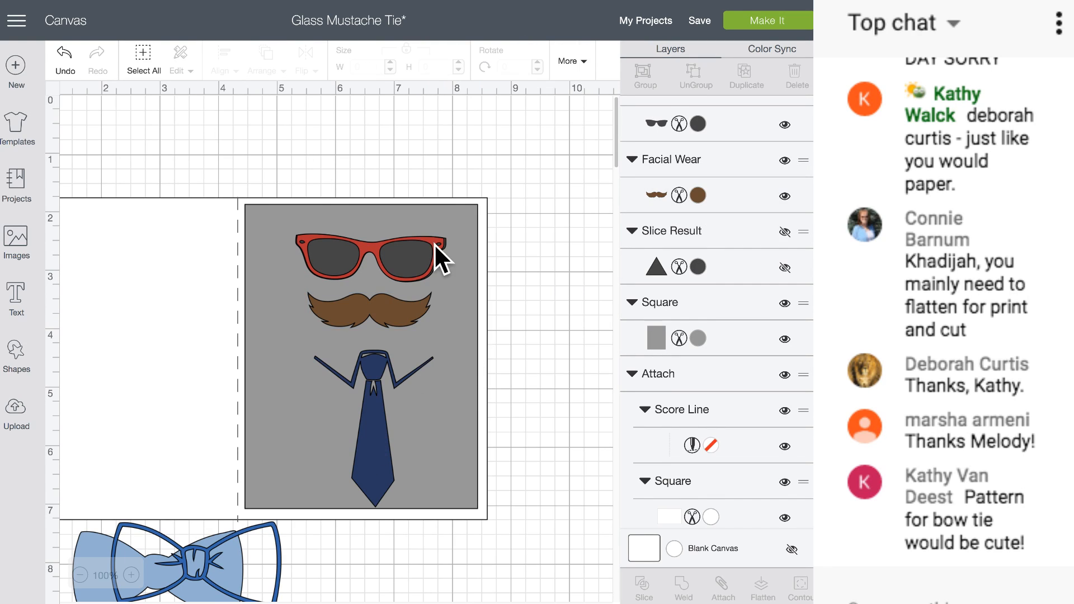
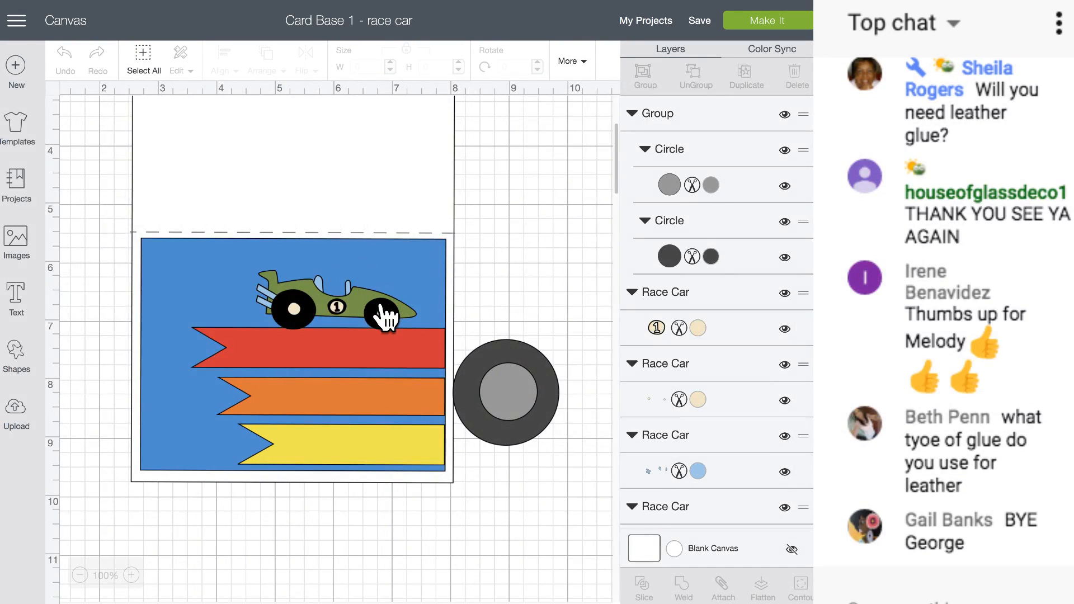
- In the race car card project, move the blue panel down and the white card base aside, away from the race car
{"action": "left_click", "coordinate": [348, 299]}
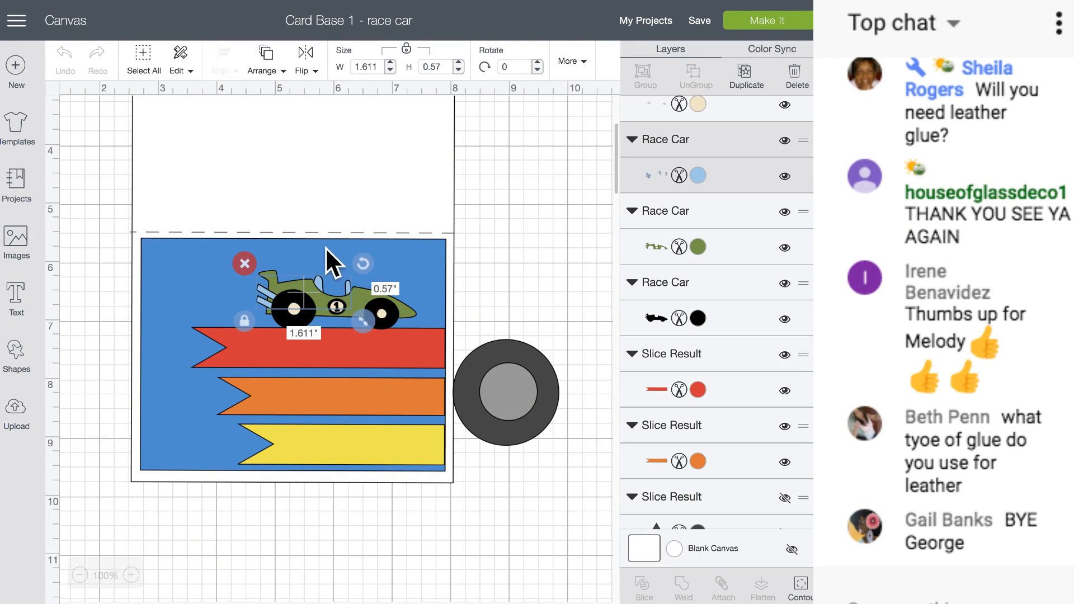
{"action": "left_click_drag", "start_coordinate": [324, 247], "coordinate": [307, 447]}
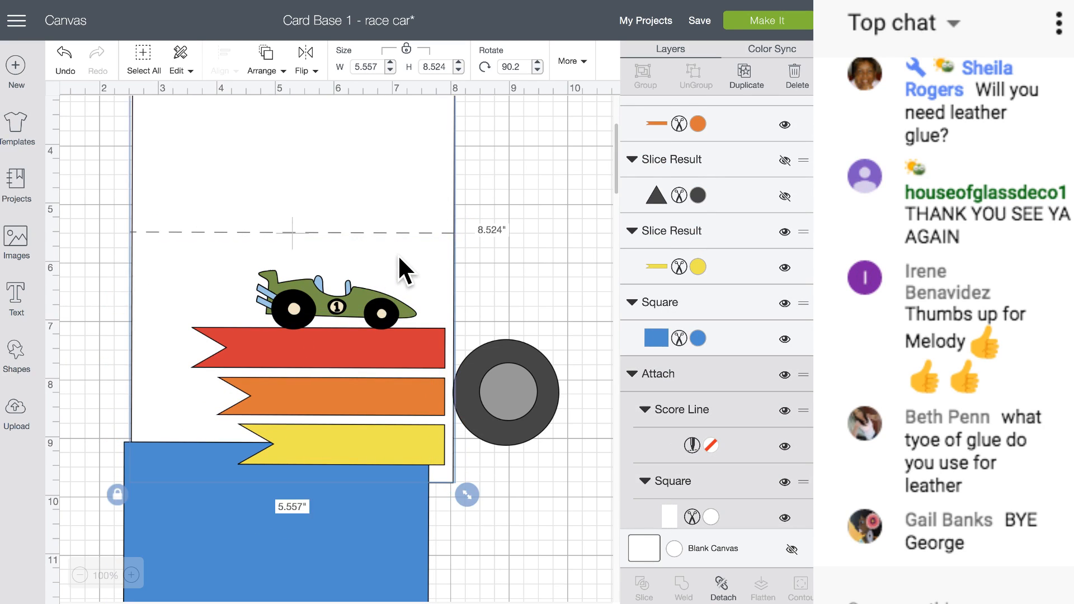
{"action": "left_click_drag", "start_coordinate": [399, 257], "coordinate": [618, 436]}
{"action": "left_click_drag", "start_coordinate": [378, 204], "coordinate": [617, 226]}
- Select all the race car layers, flatten them into one printable image, and shift the flattened car slightly above the red banner
{"action": "left_click_drag", "start_coordinate": [241, 243], "coordinate": [413, 323]}
{"action": "scroll", "coordinate": [680, 246], "scroll_direction": "down", "scroll_amount": 3}
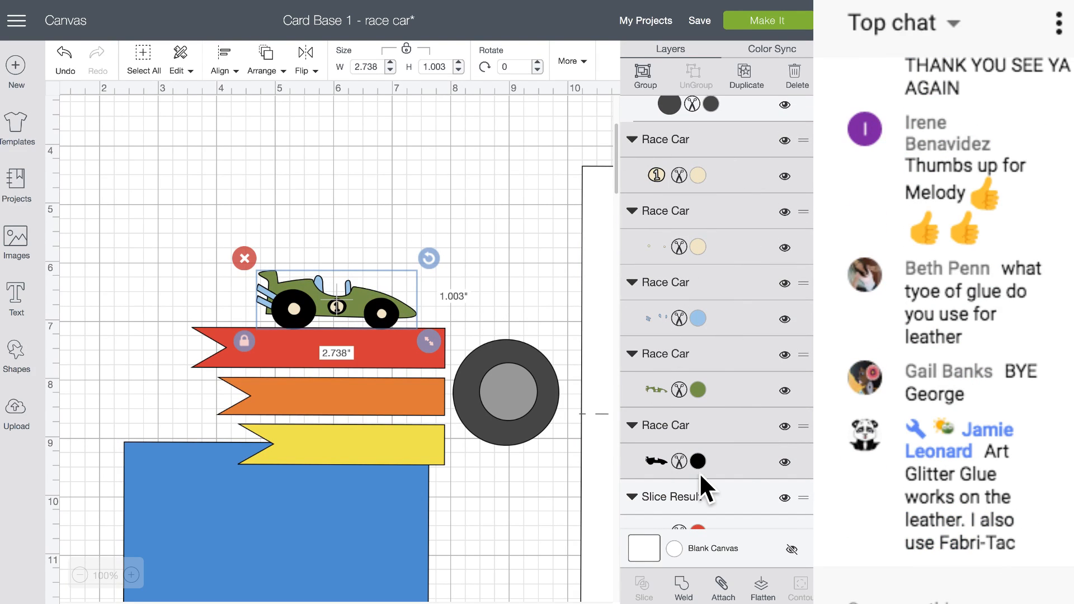
{"action": "left_click", "coordinate": [760, 587]}
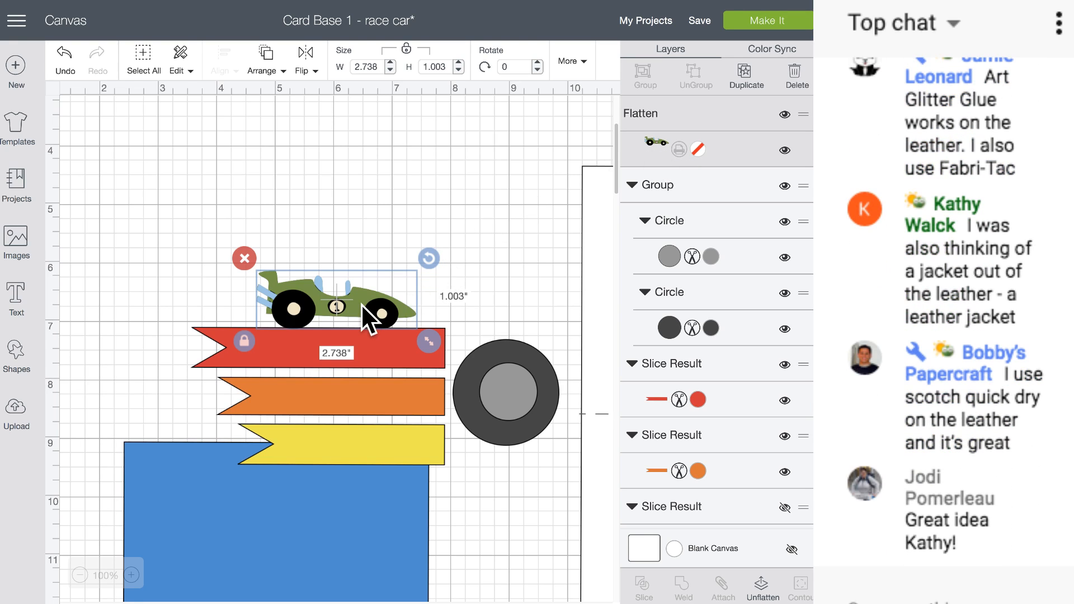
{"action": "left_click_drag", "start_coordinate": [361, 304], "coordinate": [367, 293]}
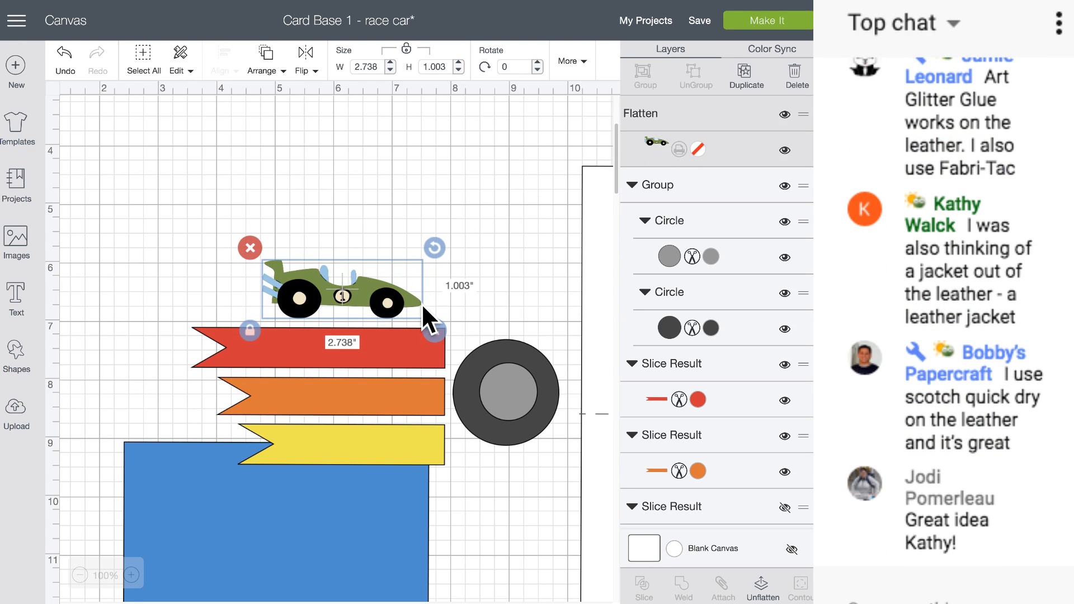